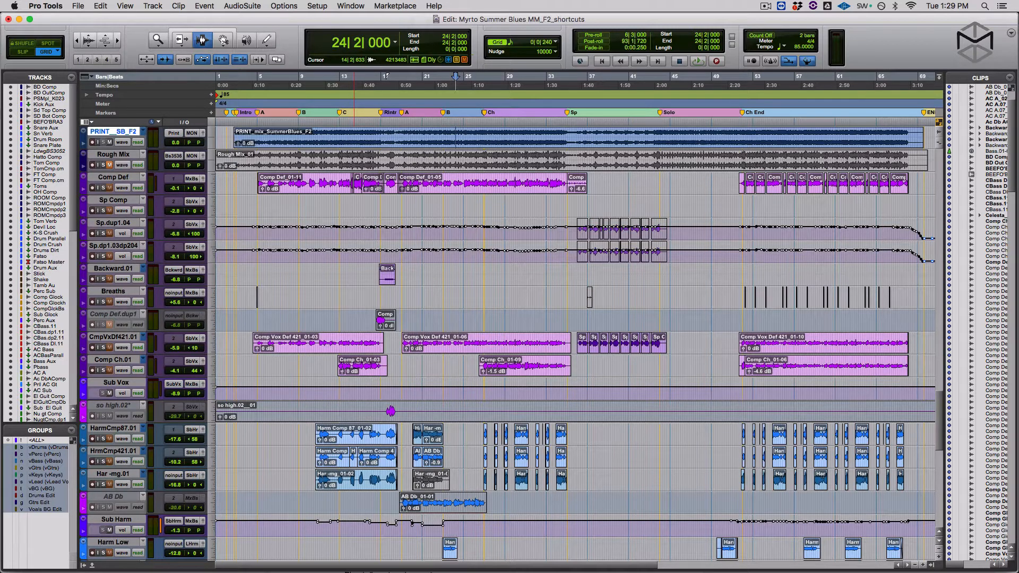
Switch from the Edit window to the Mix window and show the bass and guitar tracks.
key("ctrl+equal")
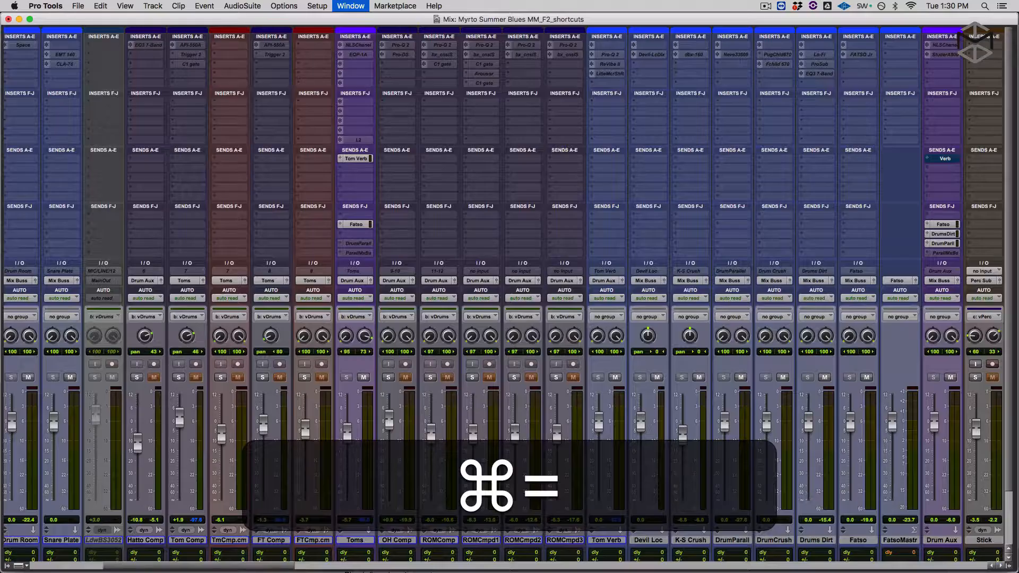
scroll(509, 287, "right", 2)
scroll(509, 286, "right", 10)
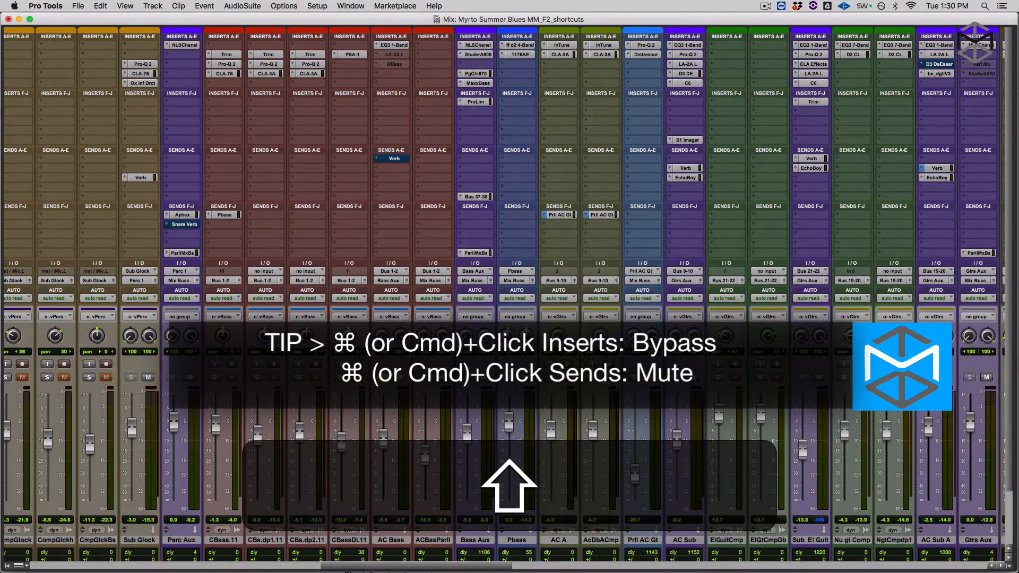
Toggle bypass on and off for the LA-2A L, D3 DE and C6 inserts of AC Sub, and toggle its Verb send mute.
left_click(687, 83, "super")
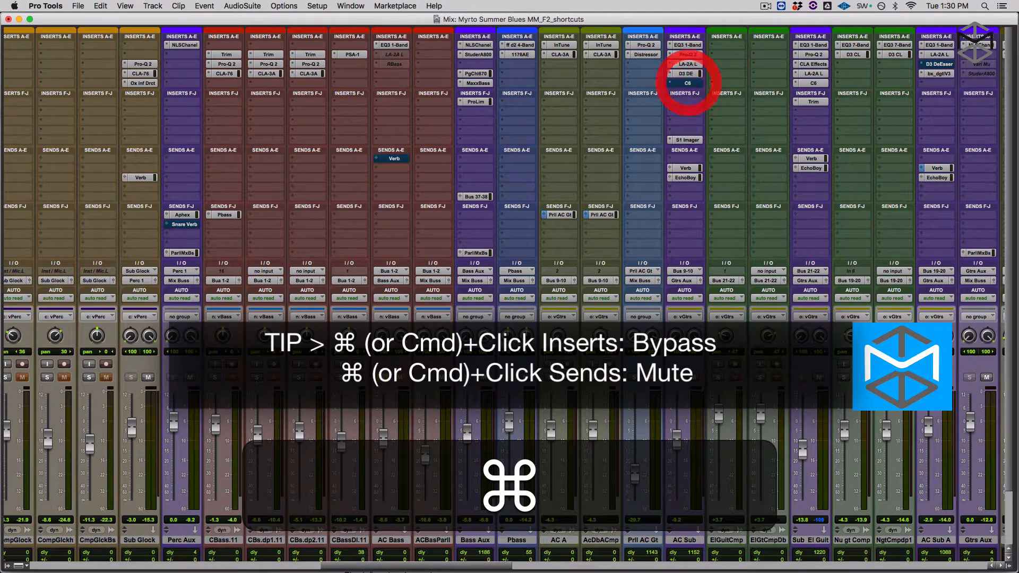
left_click(689, 64, "super")
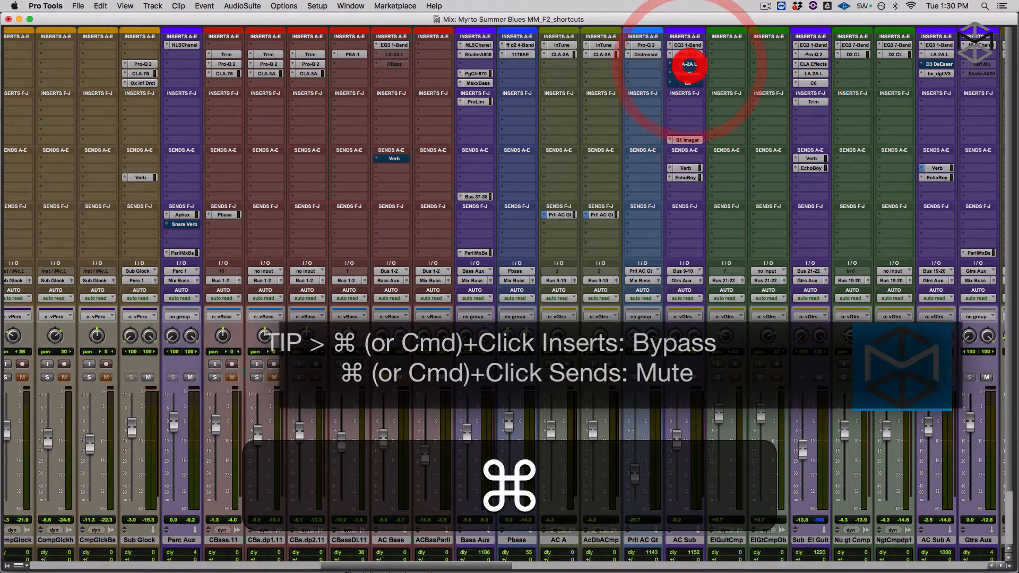
left_click(687, 66, "super")
left_click(687, 83, "super")
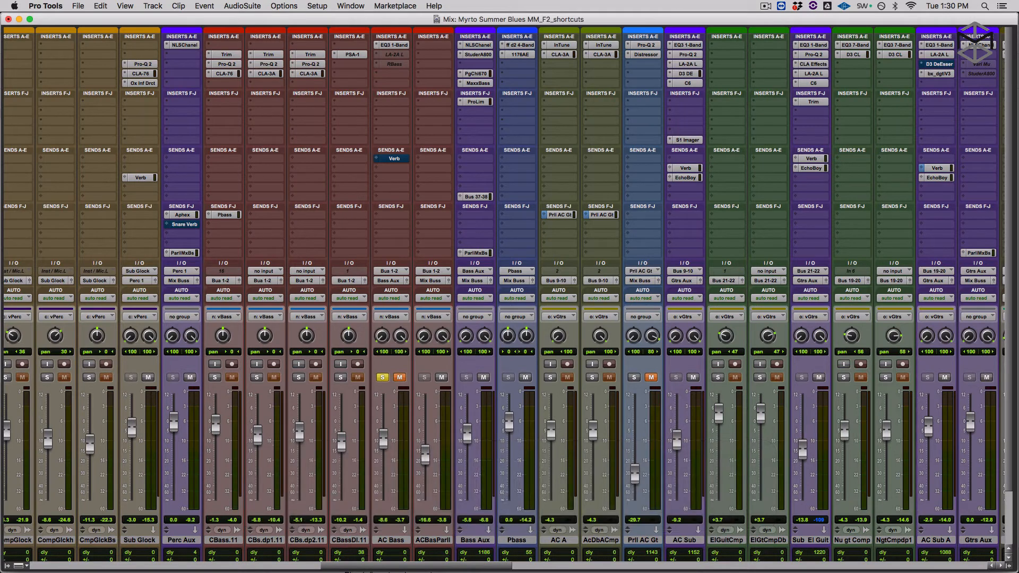
left_click(685, 168, "super")
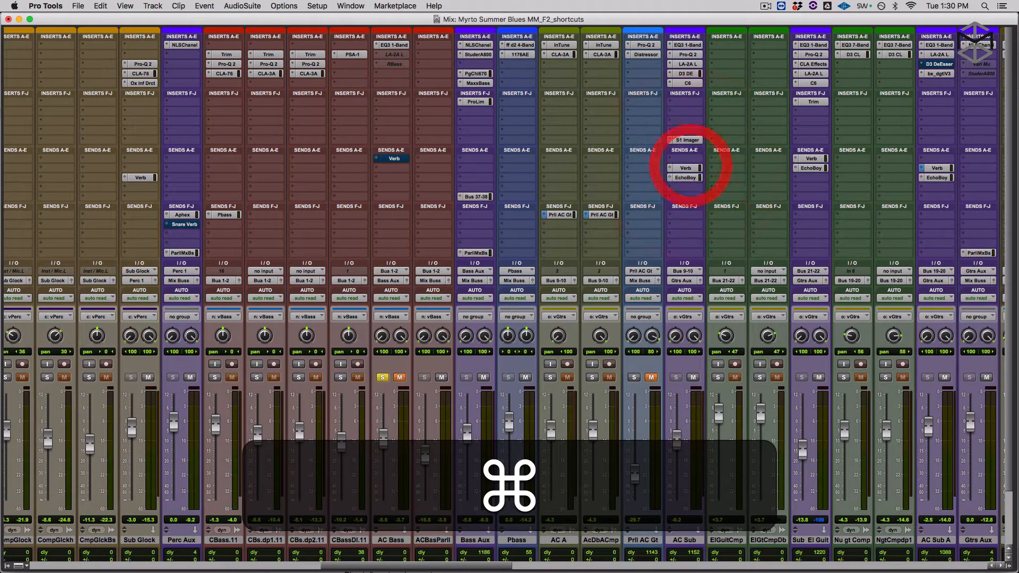
left_click(686, 174, "super")
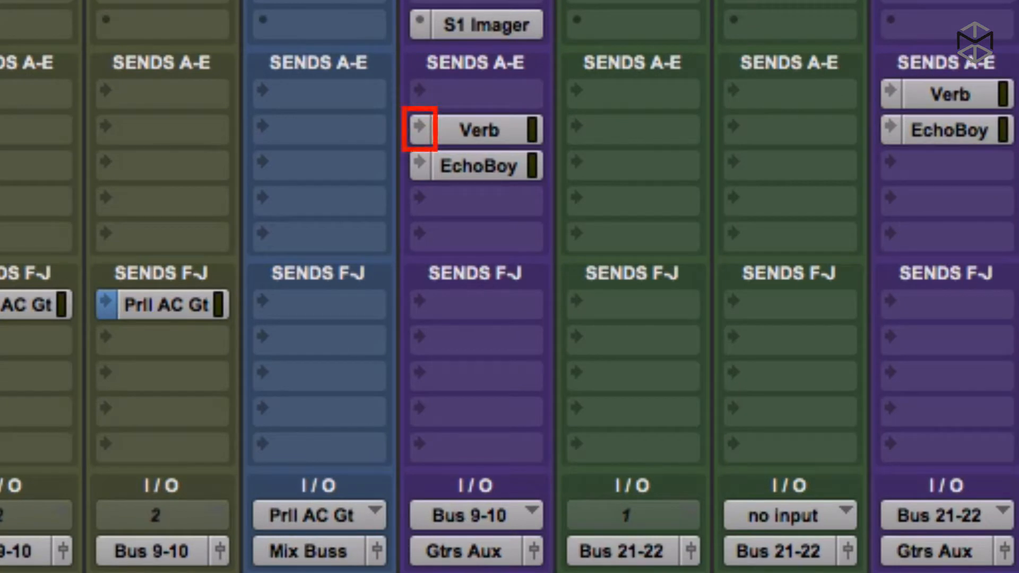
Expand the send B controls across all tracks, and open and close the Verb send window of AC Sub.
left_click(420, 128)
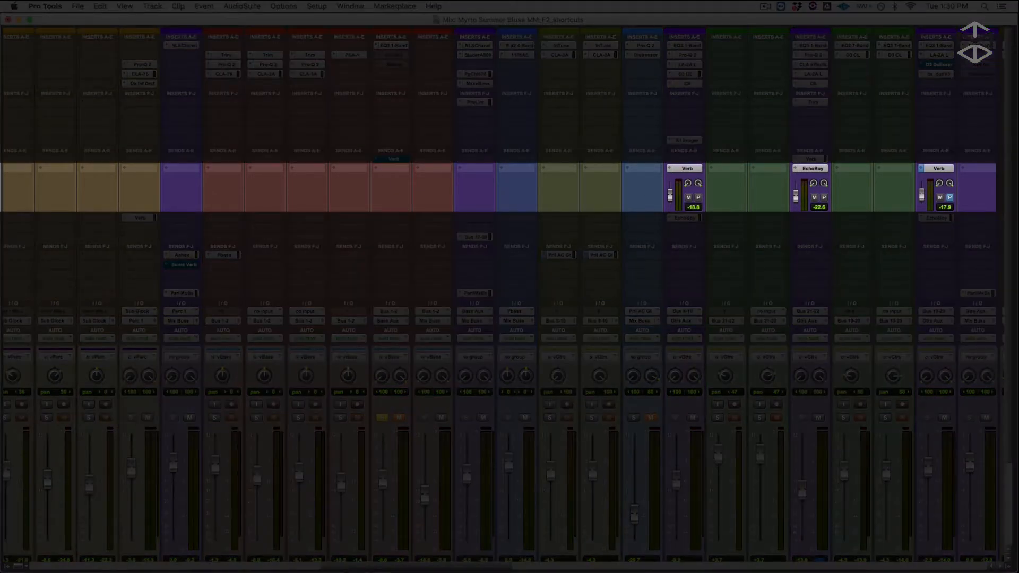
left_click(687, 168)
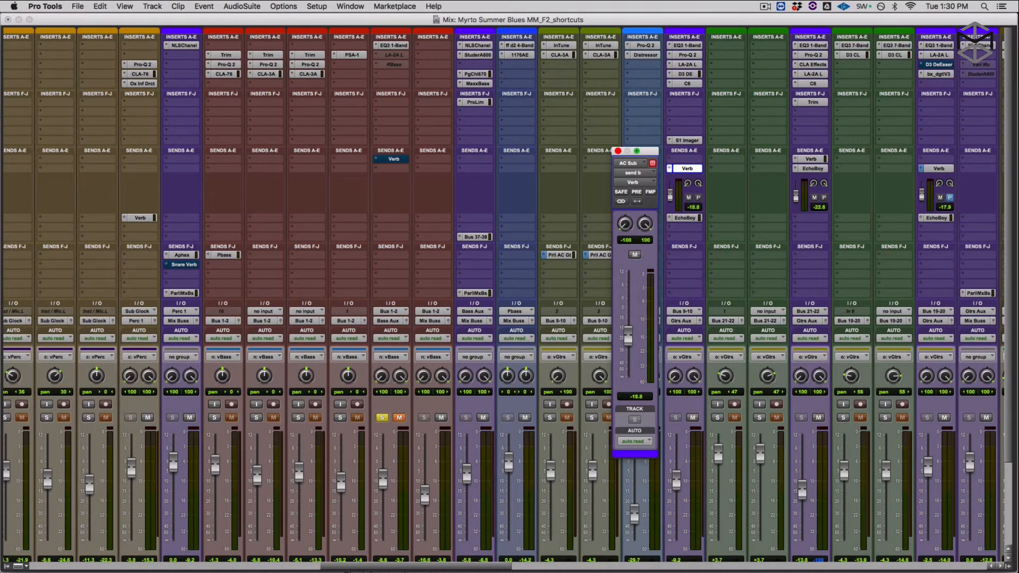
left_click(617, 151)
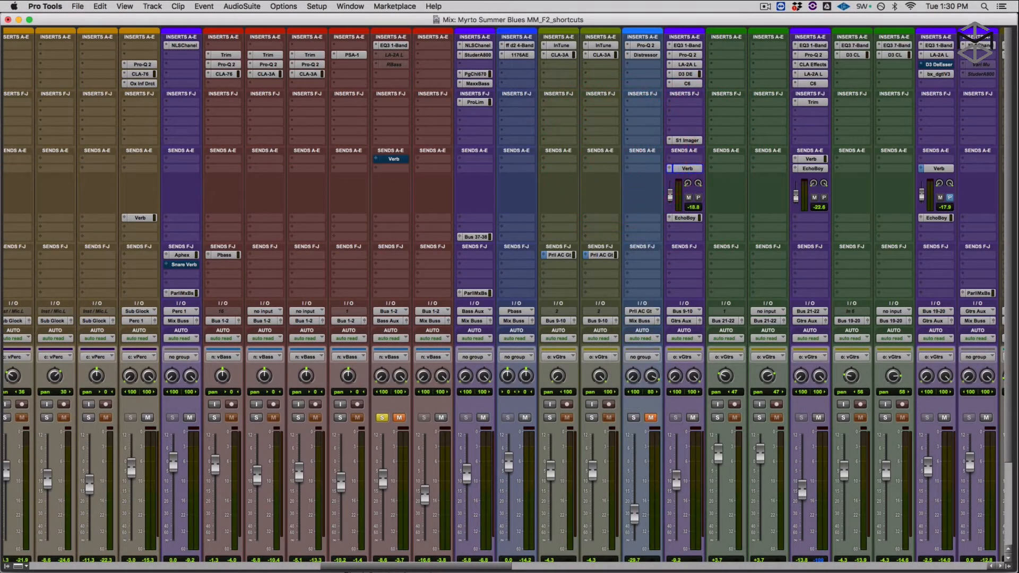
Expand the send C controls across the mixer, and collapse both the send C and send B controls.
left_click(684, 218, "super")
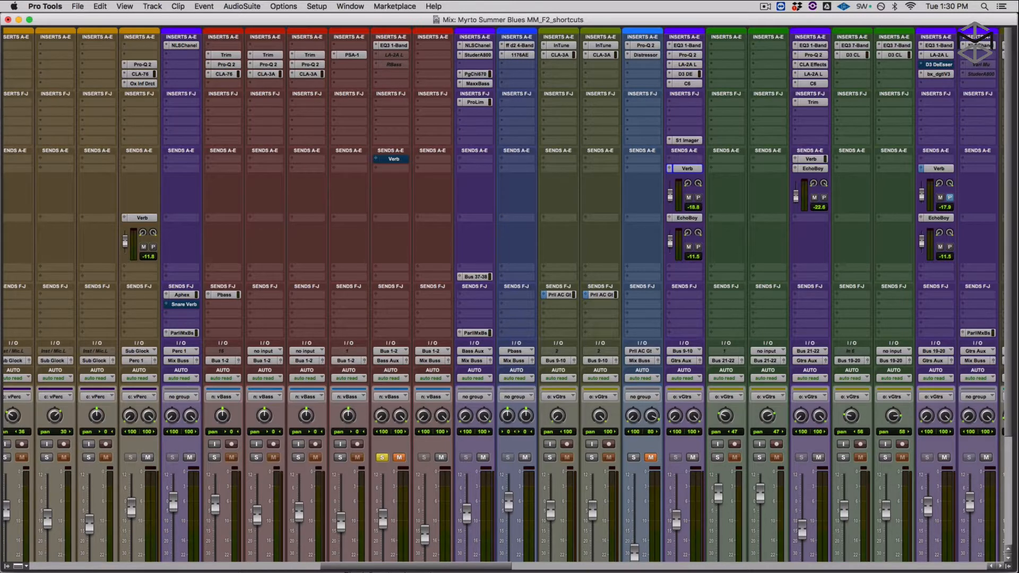
left_click(669, 218, "super")
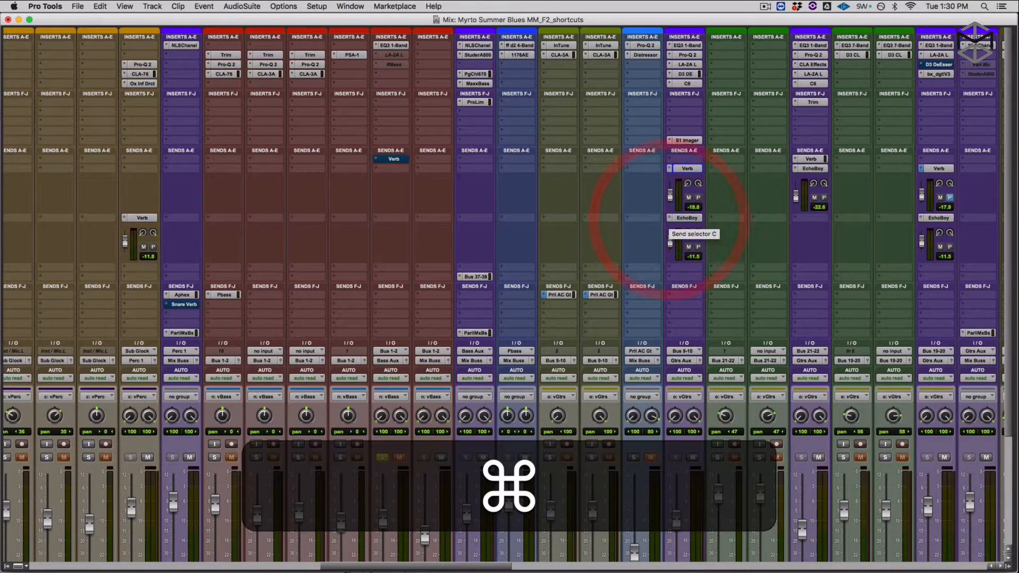
left_click(674, 168, "super")
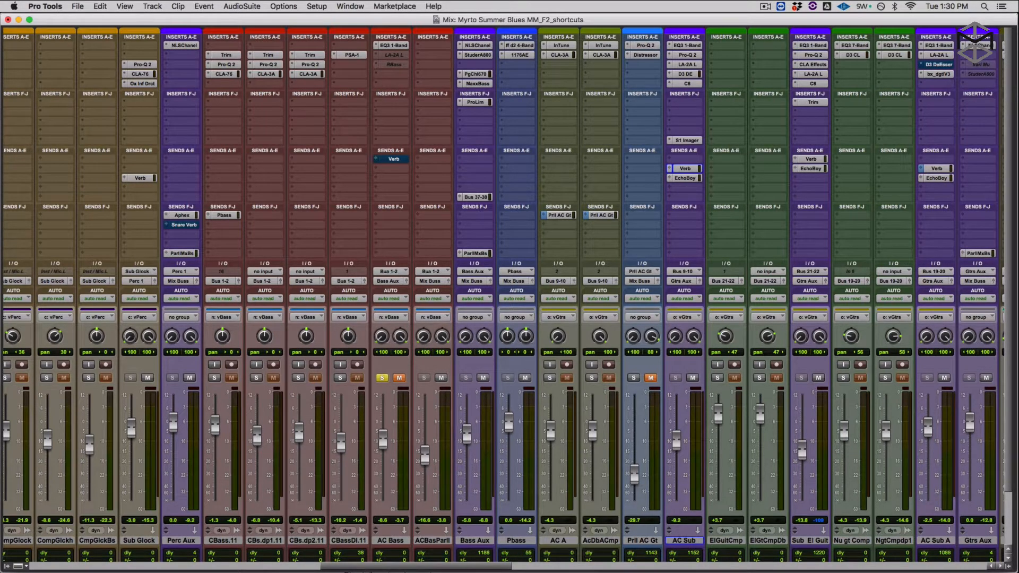
Select the continuous range of tracks from ACBasParll to CBassDI.11.
left_click(432, 540)
key("shift")
left_click(349, 540, "shift")
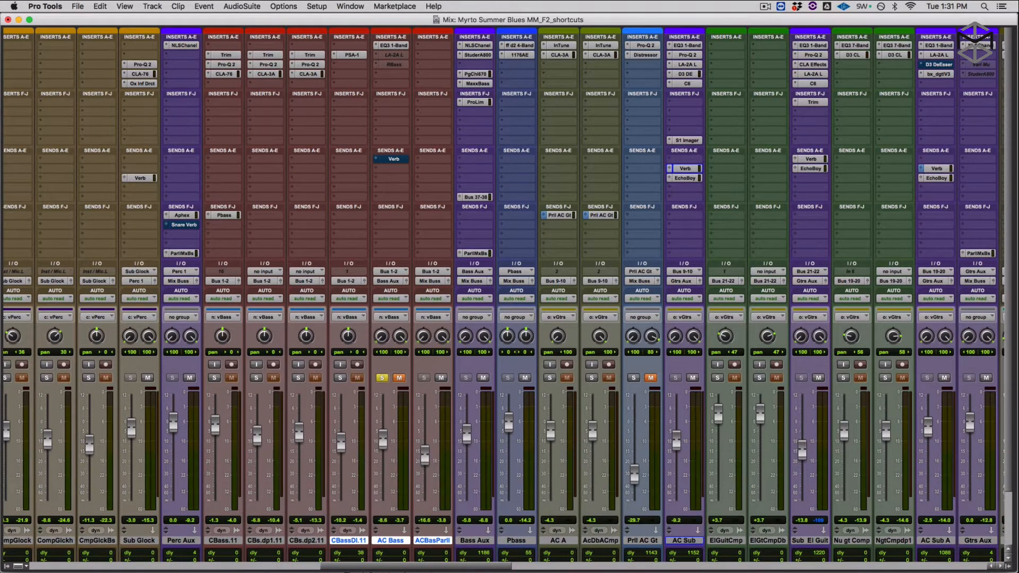
Select the tracks from CBass.11 to CBassDI.11 and assign all their outputs to Bus 1-2 (Stereo) together.
left_click(349, 541, "alt")
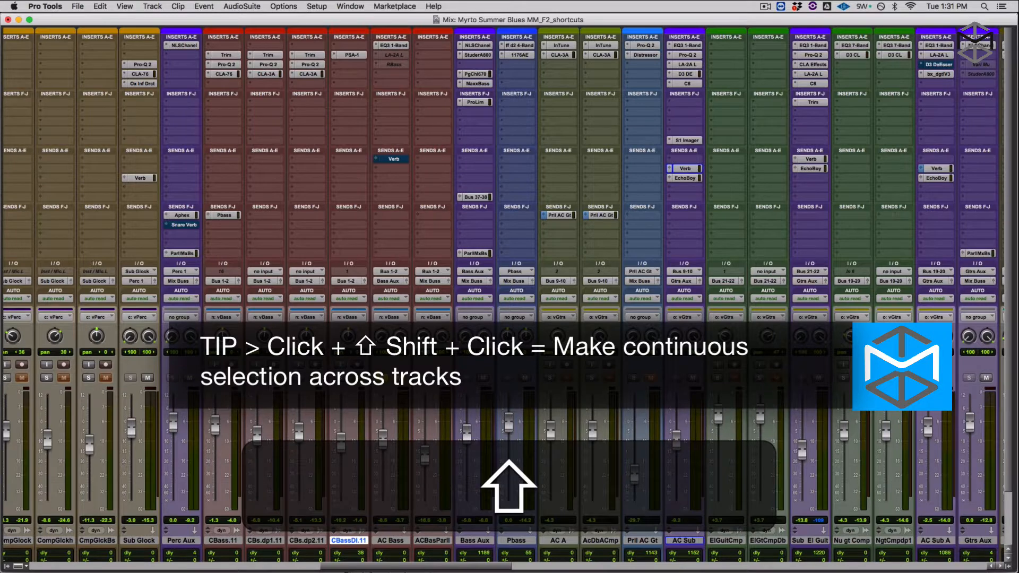
left_click(223, 540, "shift")
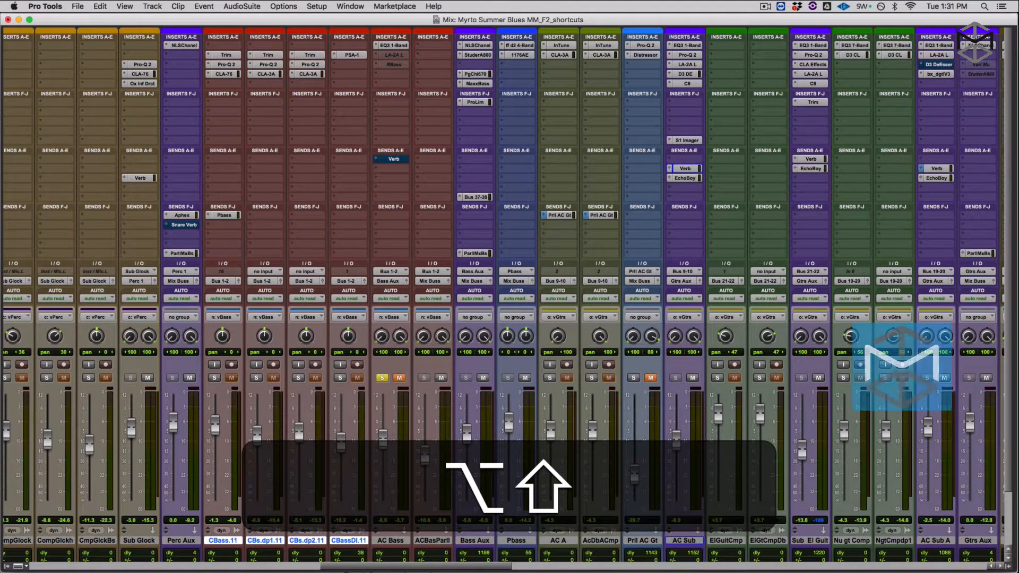
left_click(223, 281, "alt+shift")
mouse_move(228, 290)
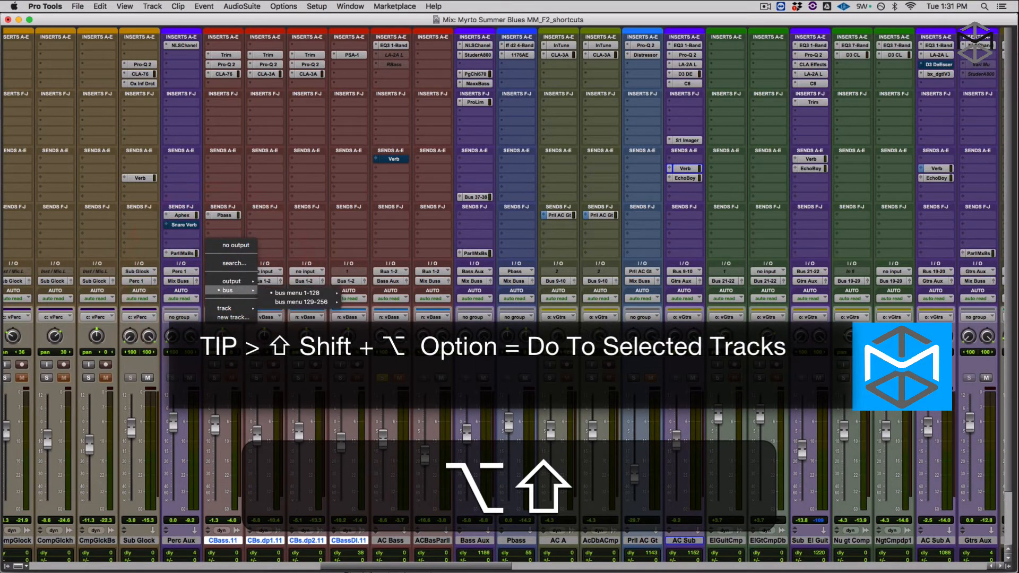
mouse_move(297, 292)
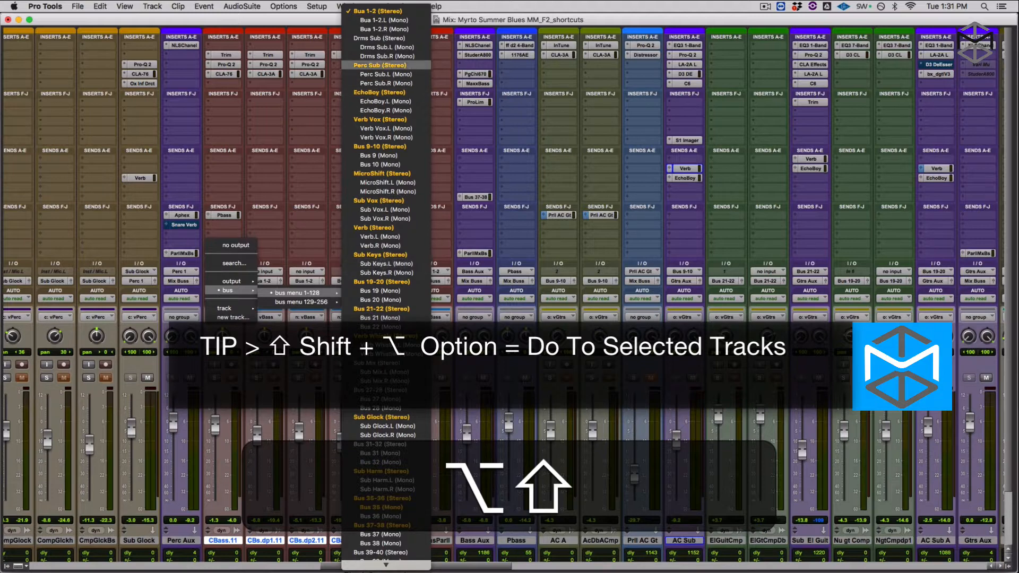
left_click(372, 11, "alt+shift")
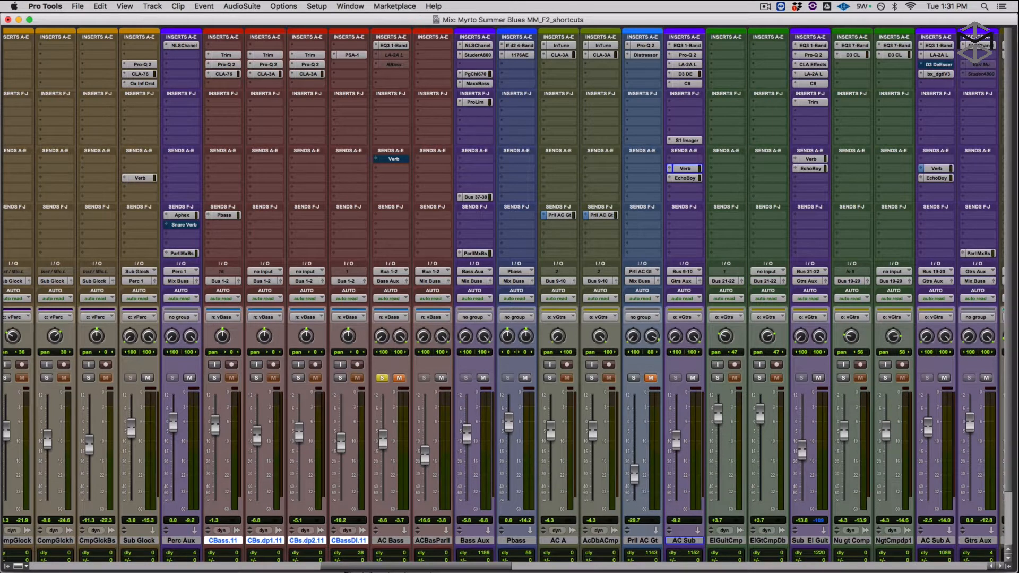
Select all tracks in the session at once and deselect them all again.
key("alt")
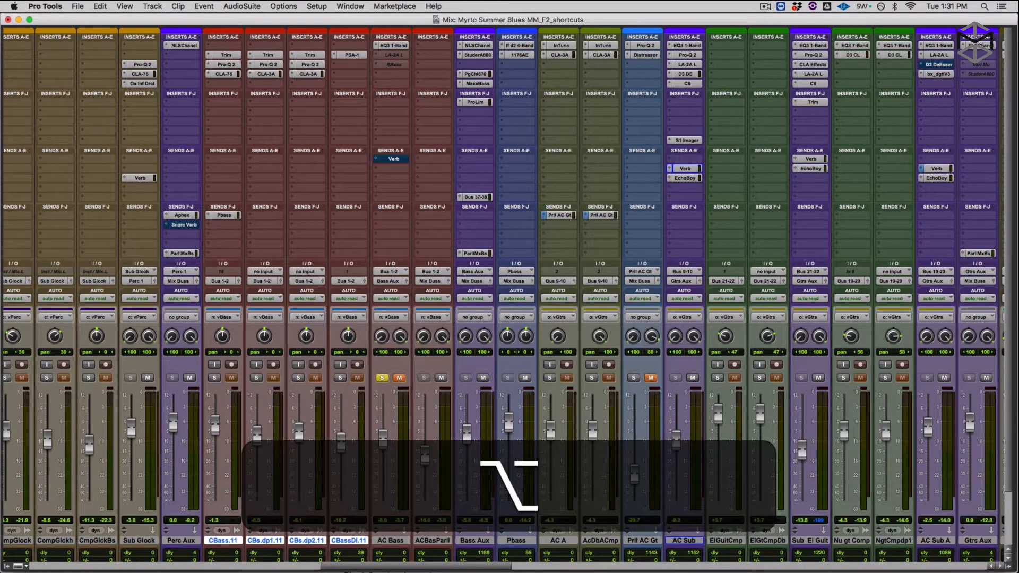
left_click(306, 540, "alt")
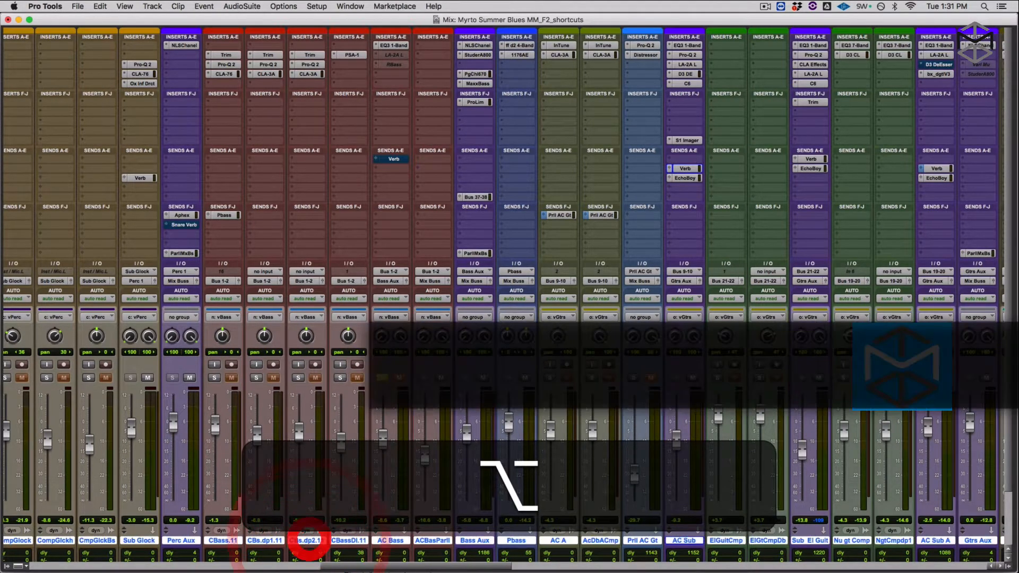
left_click(307, 540, "alt")
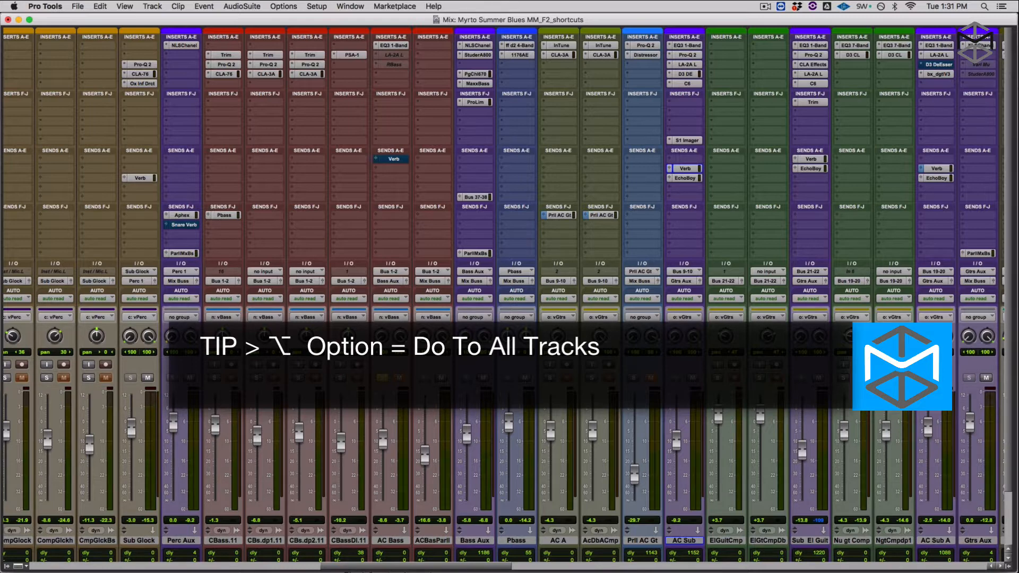
key("alt")
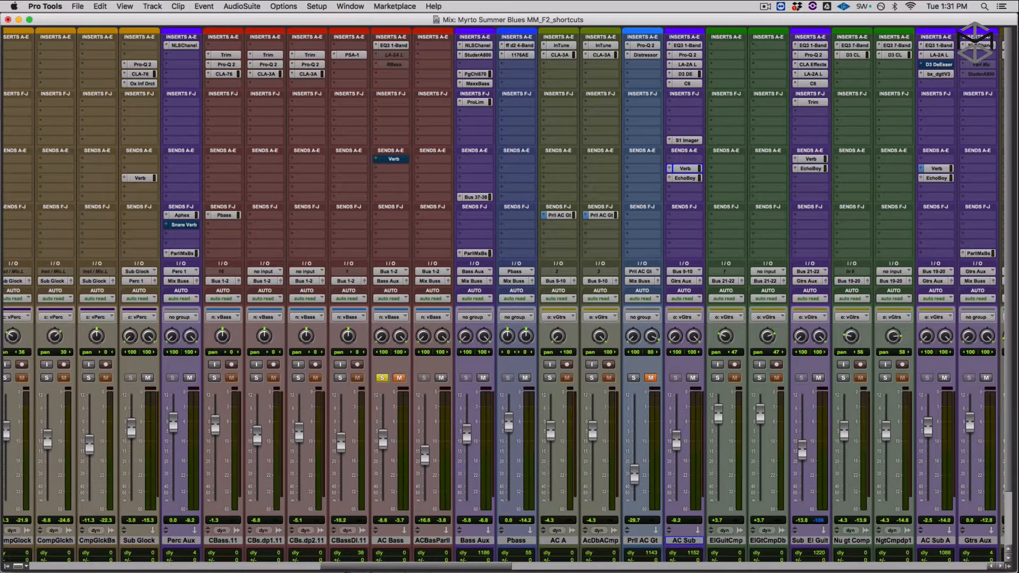
Select the Bass Aux and Pbass tracks and set their automation mode to touch together.
left_click(475, 540, "shift")
left_click(516, 540, "shift")
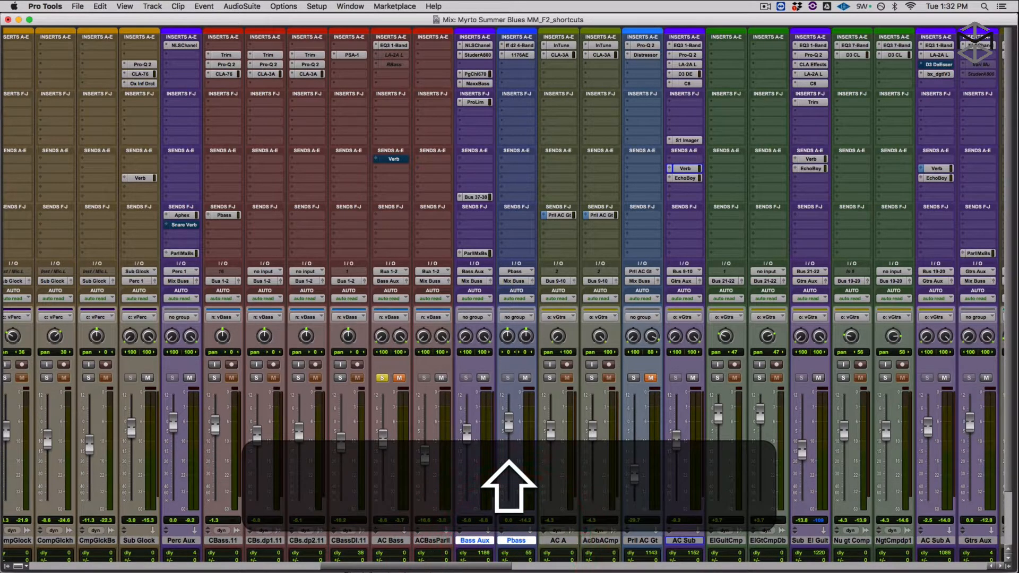
key("alt+shift")
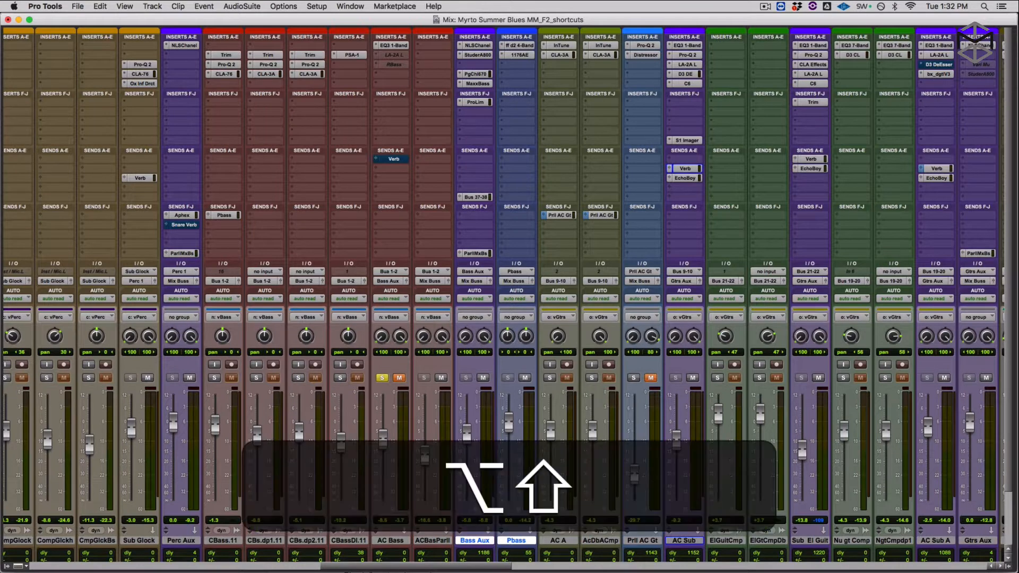
left_click(475, 299, "alt+shift")
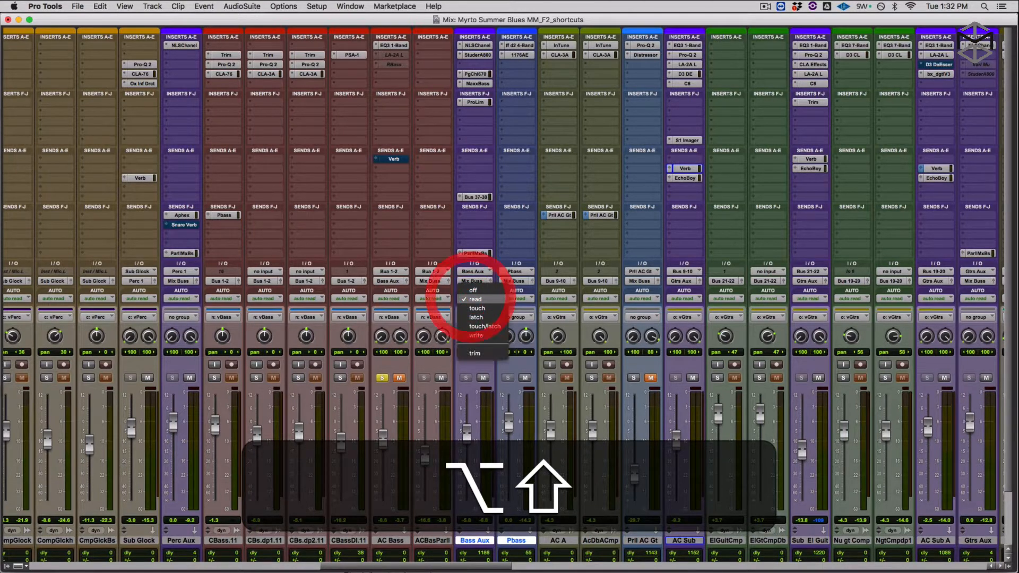
left_click(480, 310, "alt+shift")
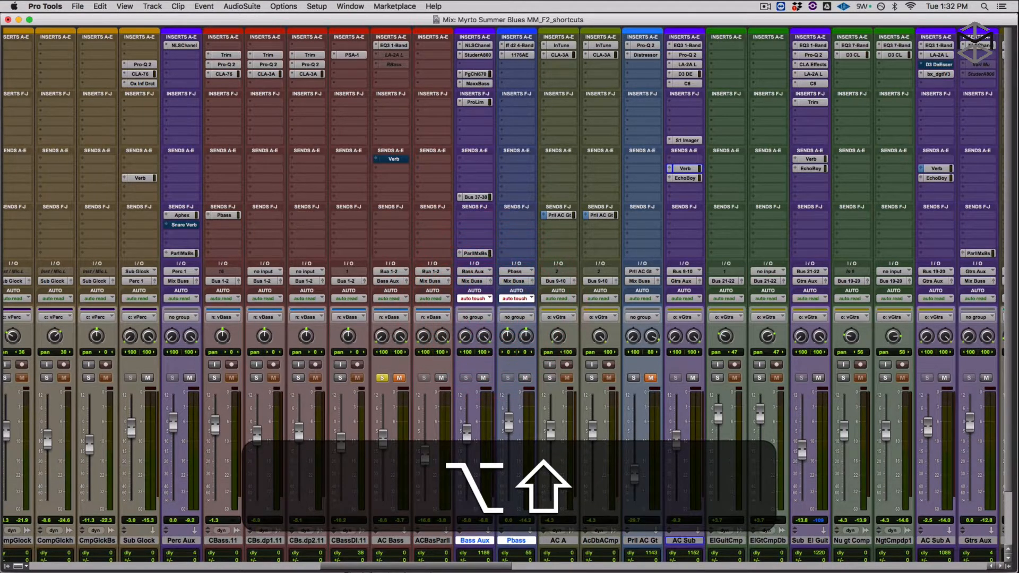
Return the automation mode of both selected tracks, Bass Aux and Pbass, to read.
left_click(474, 298, "alt+shift")
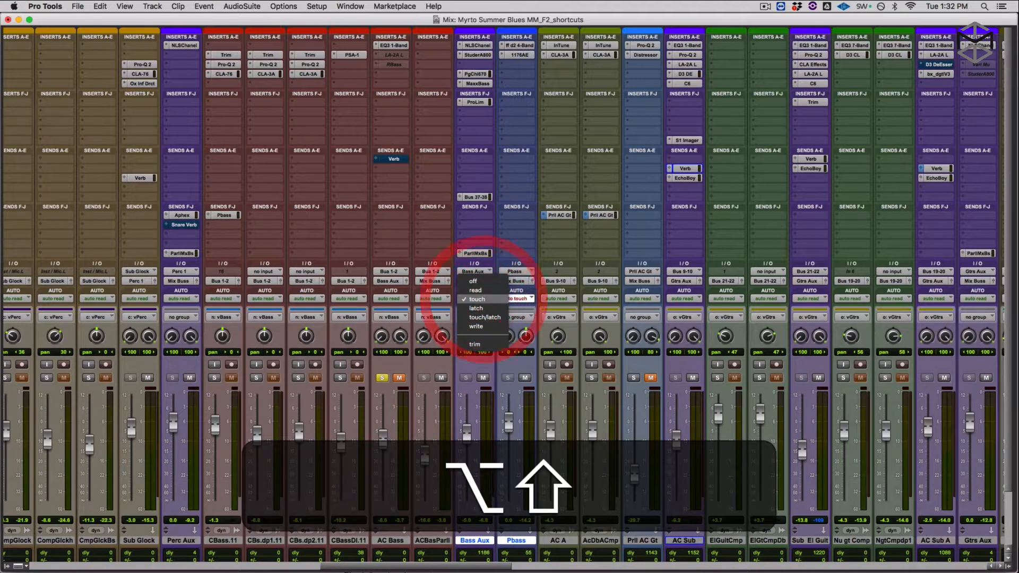
left_click(475, 290, "alt+shift")
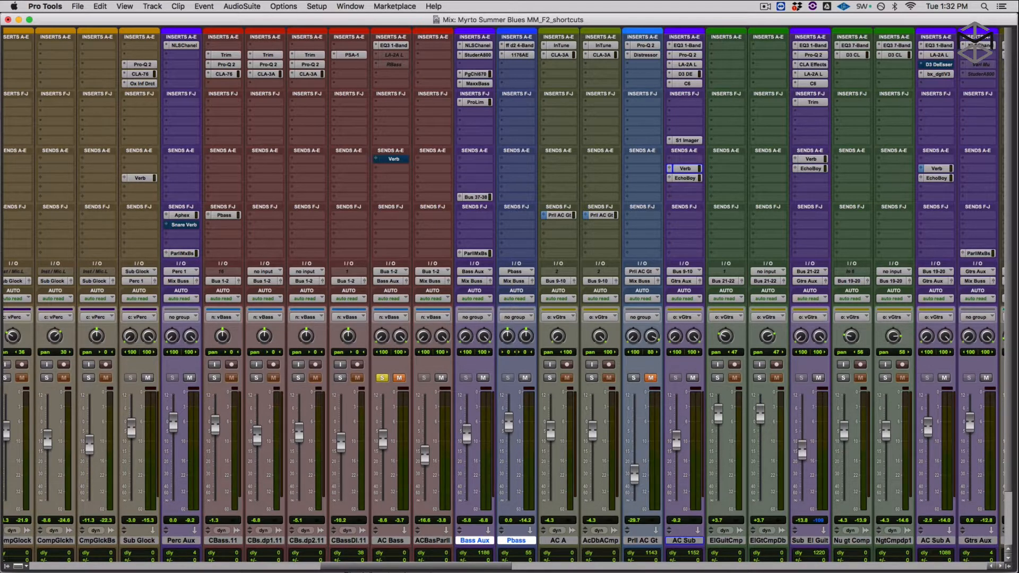
Switch back to the Edit window and solo the Comp Def track.
key("super+equal")
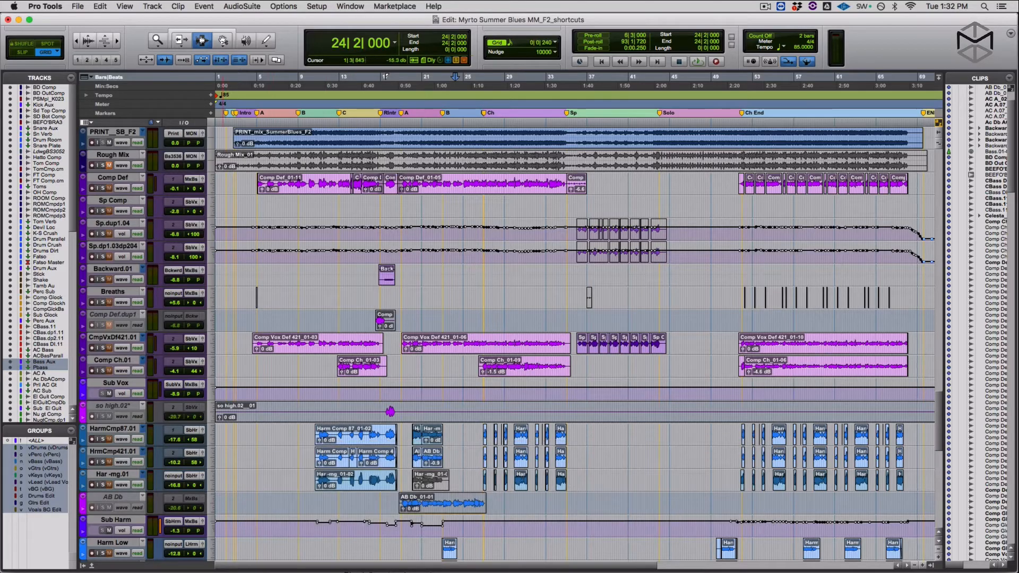
left_click(113, 177)
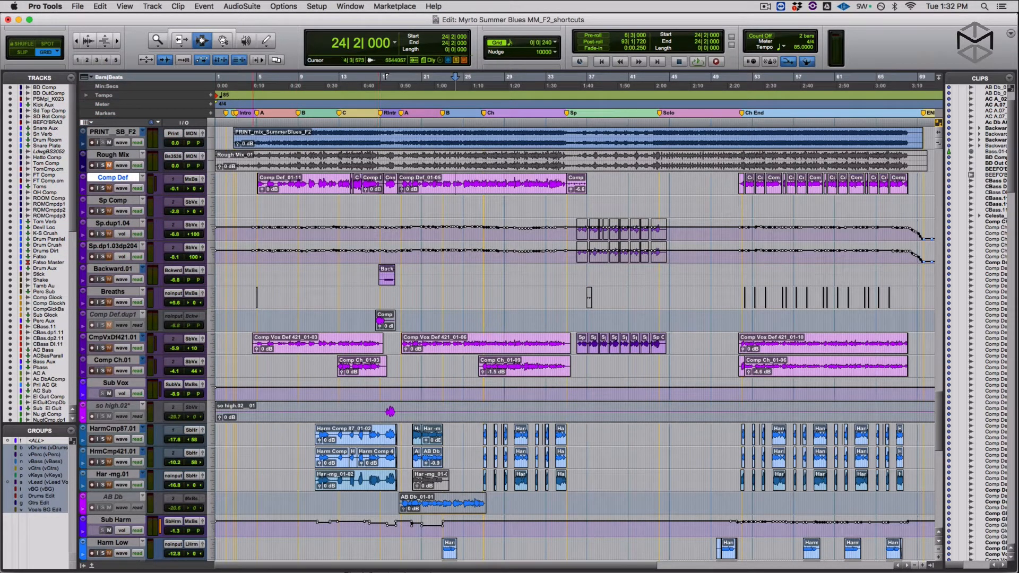
key("shift")
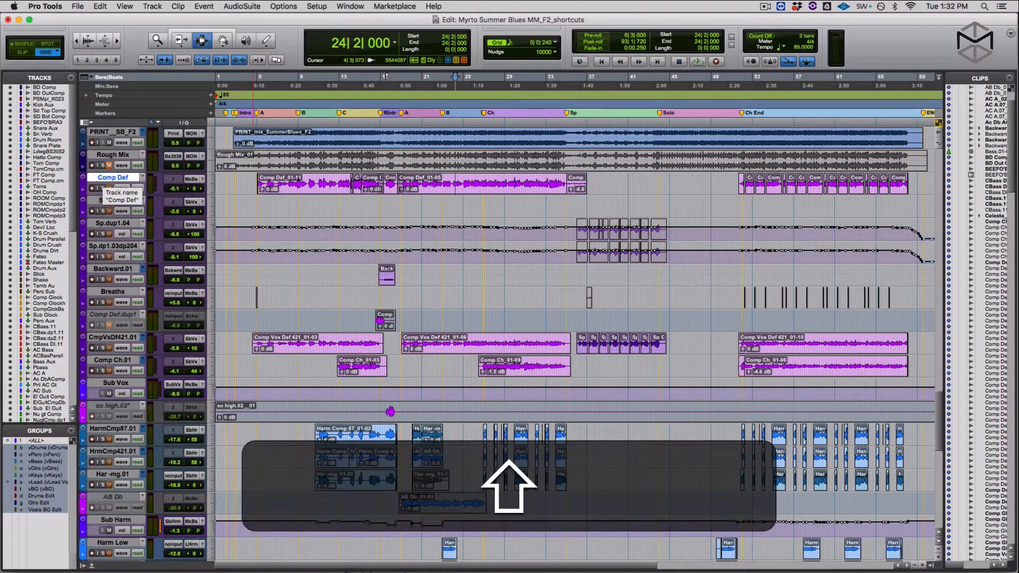
key("shift+s")
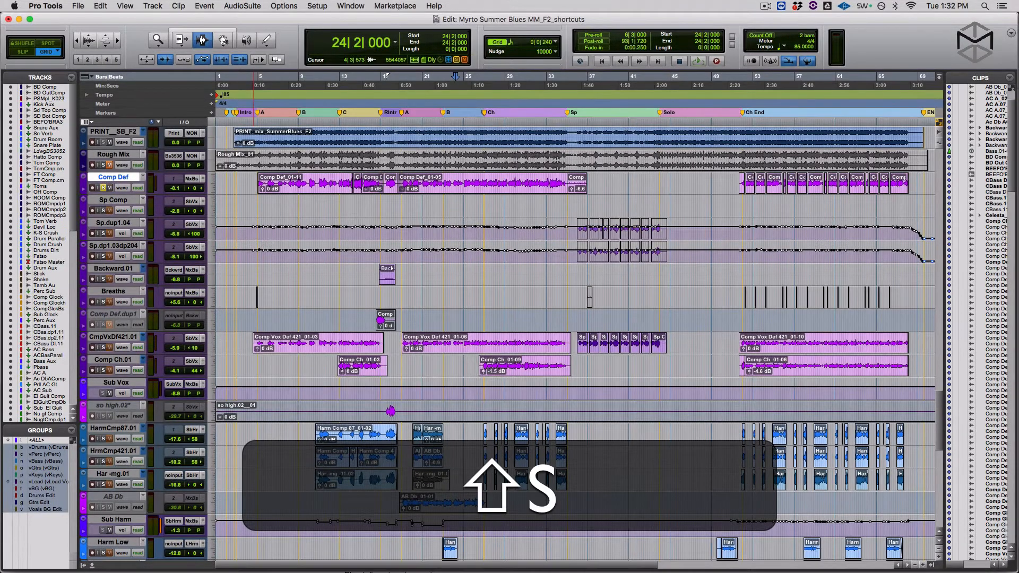
Increase the height of the Comp Def track by two size steps.
key("ctrl+shift+Up")
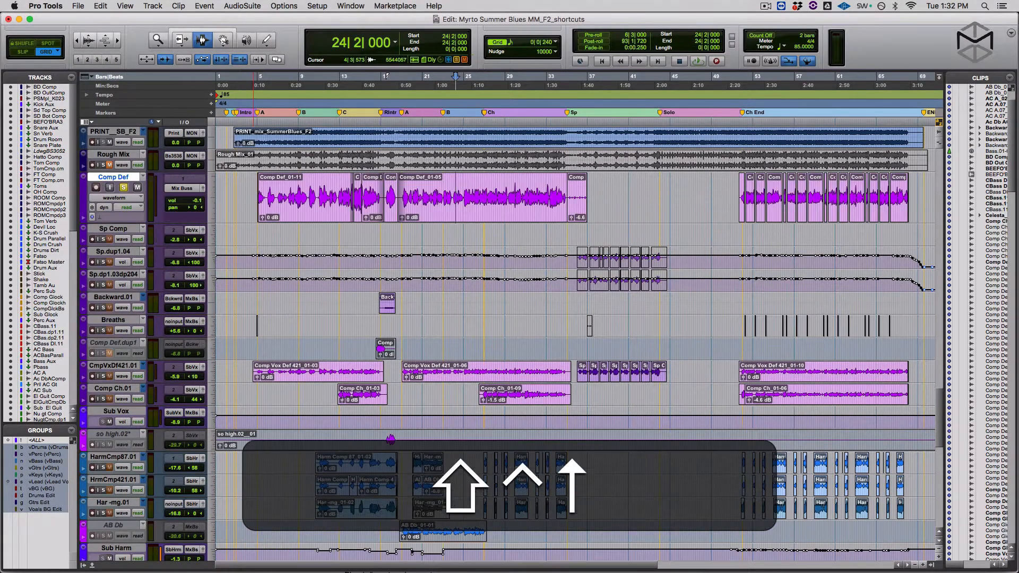
key("ctrl+Up")
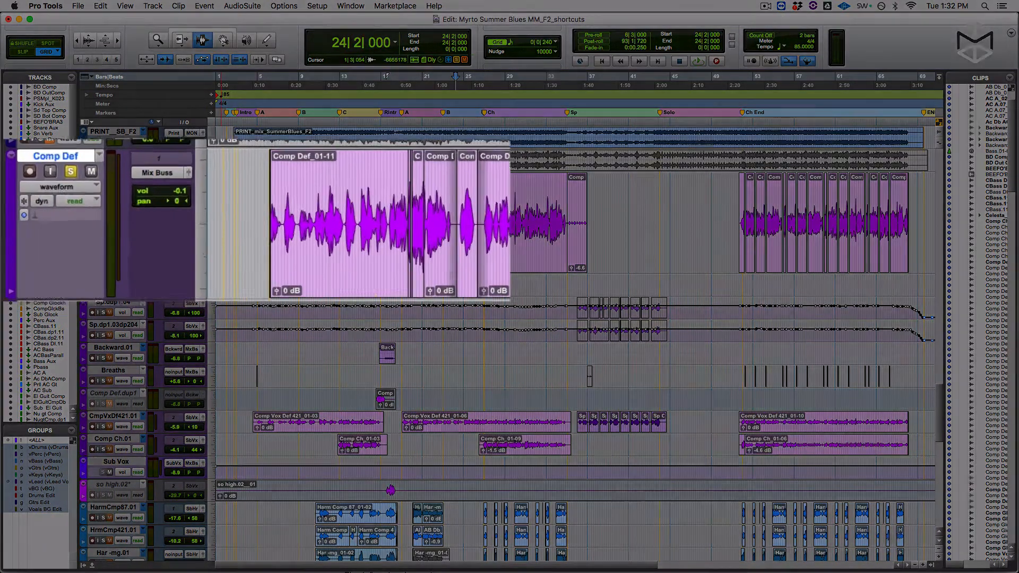
Take the Comp Def track out of solo, and switch its mute on and off again.
key("shift+s")
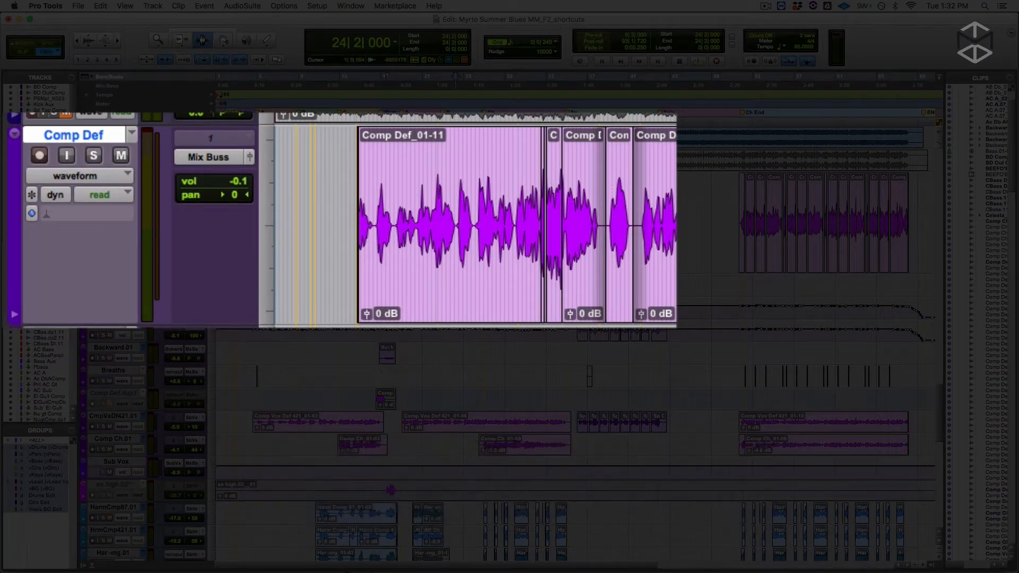
key("shift+m")
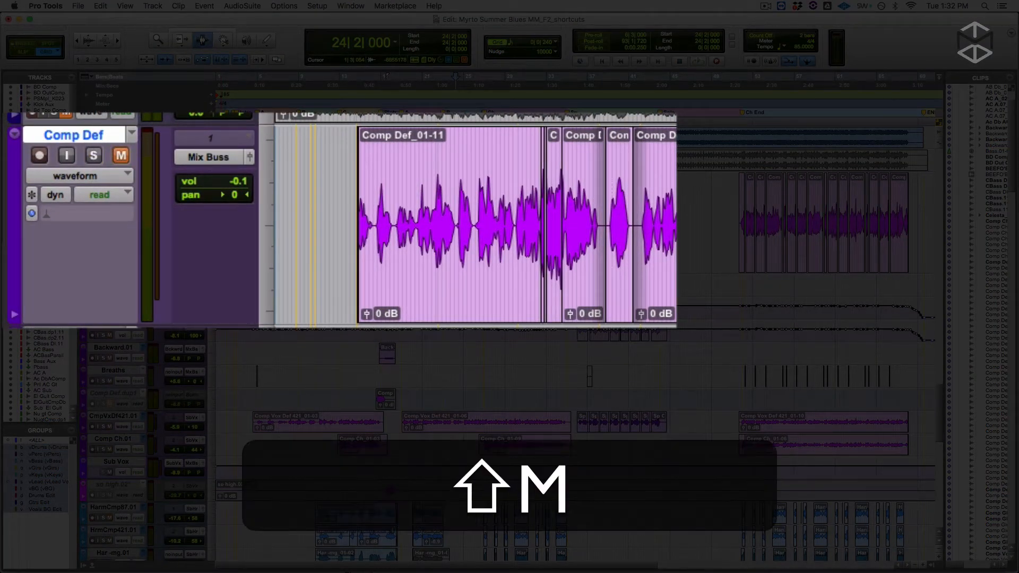
key("shift+m")
Reduce the height of the Comp Def track by two size steps.
key("ctrl+Down")
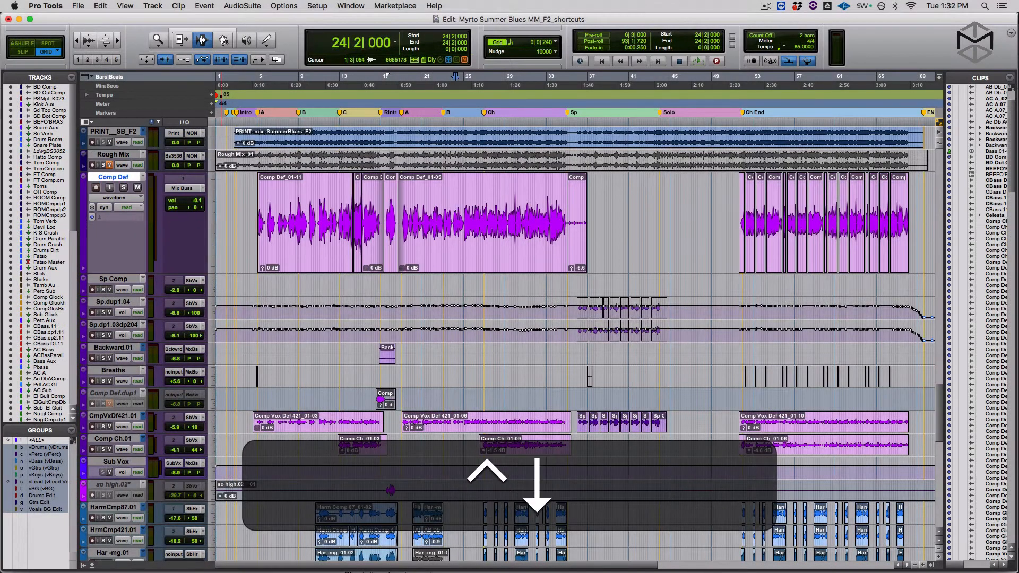
key("ctrl+Down")
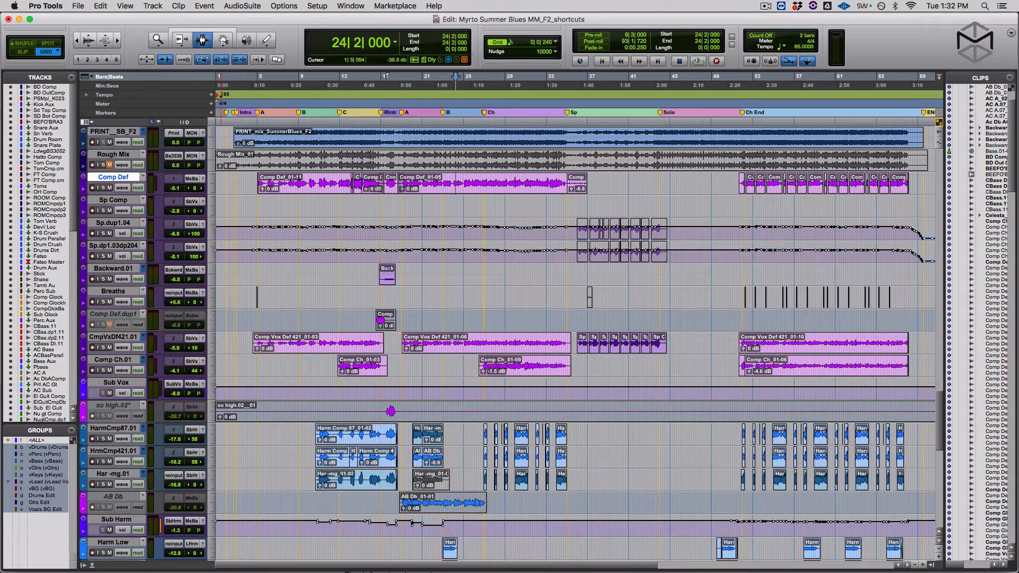
key("ctrl")
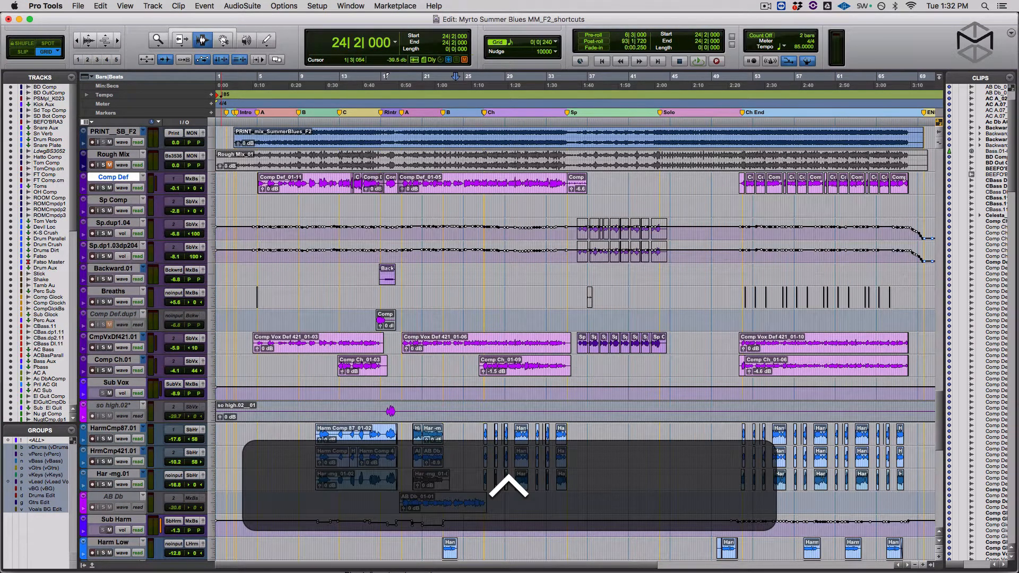
Increase the Comp Def track's height by four size steps and shrink it back by four steps.
key("ctrl+Up")
key("ctrl+Up")
key("ctrl+Up")
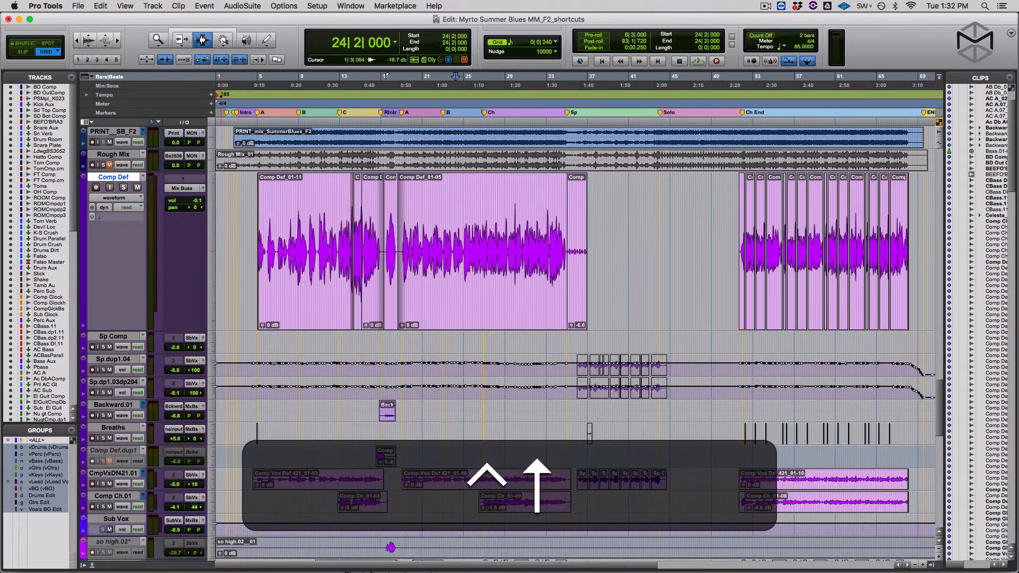
key("ctrl+Up")
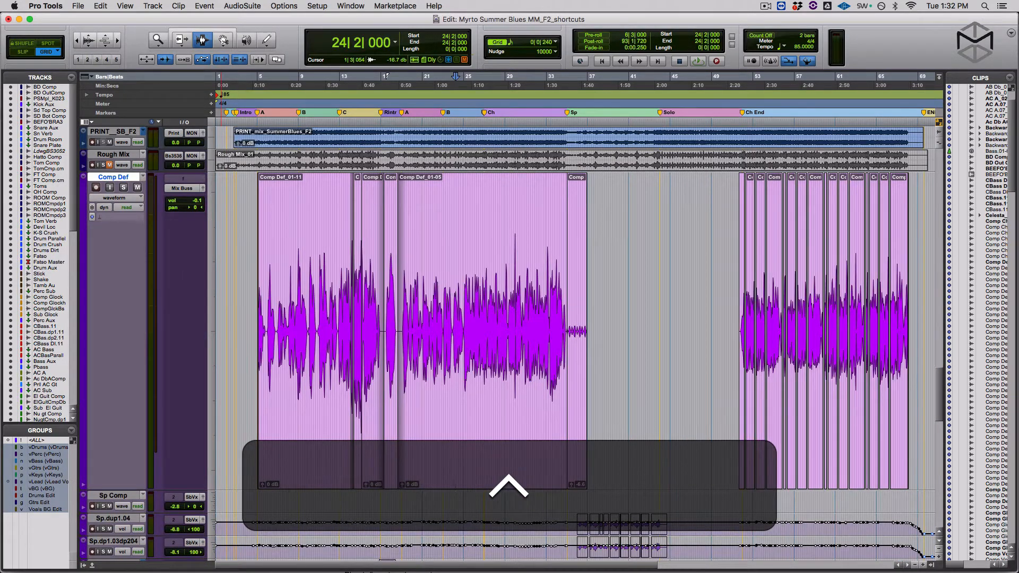
key("ctrl+Down")
key("ctrl+Down")
key("ctrl+Down")
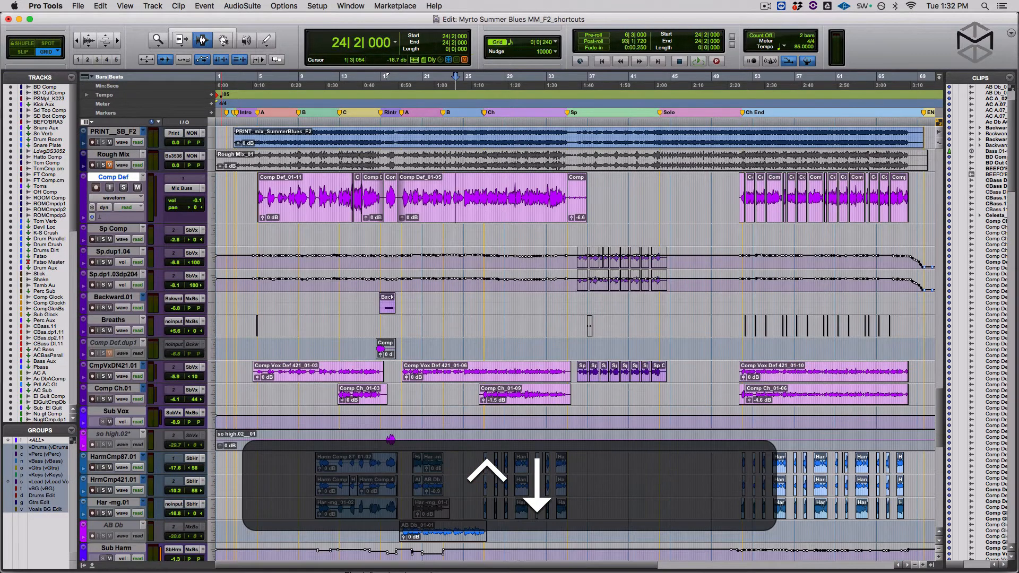
key("ctrl+Down")
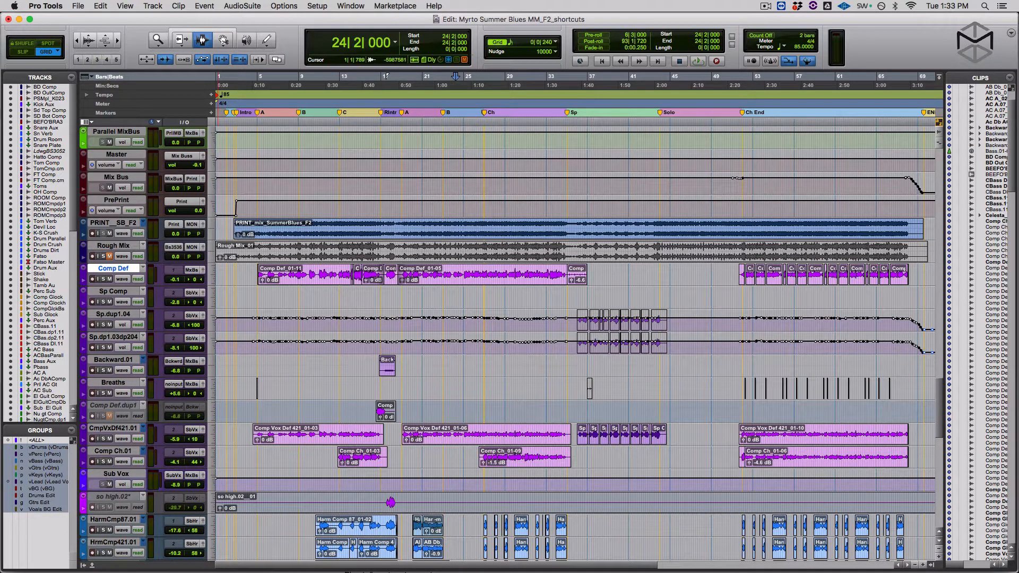
Select the PRINT__SB_F2 track and increase its height by two size steps.
left_click(113, 222)
key("ctrl+Up")
key("ctrl+Up")
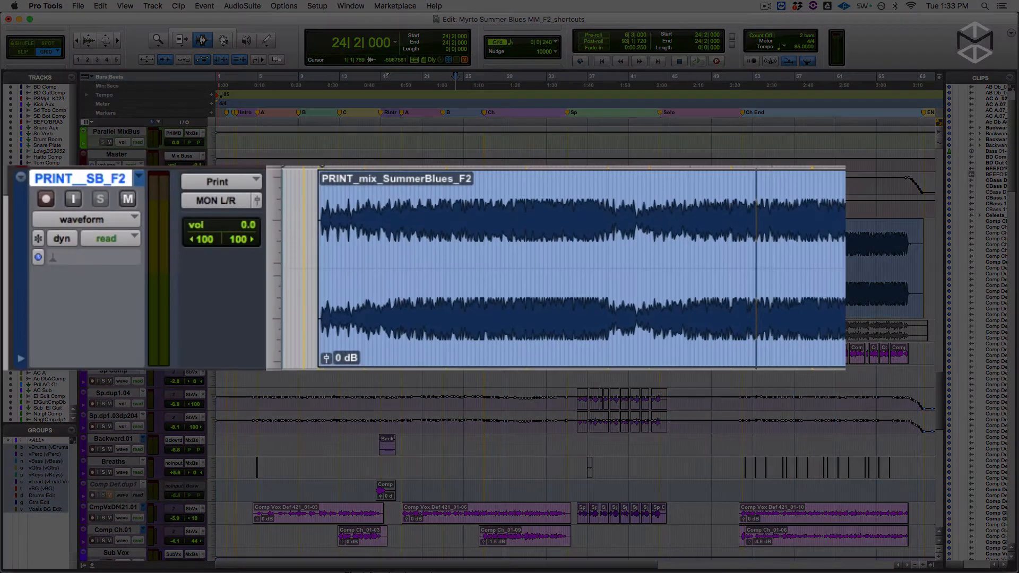
Arm the PRINT__SB_F2 track for recording and disarm it again.
key("shift+r")
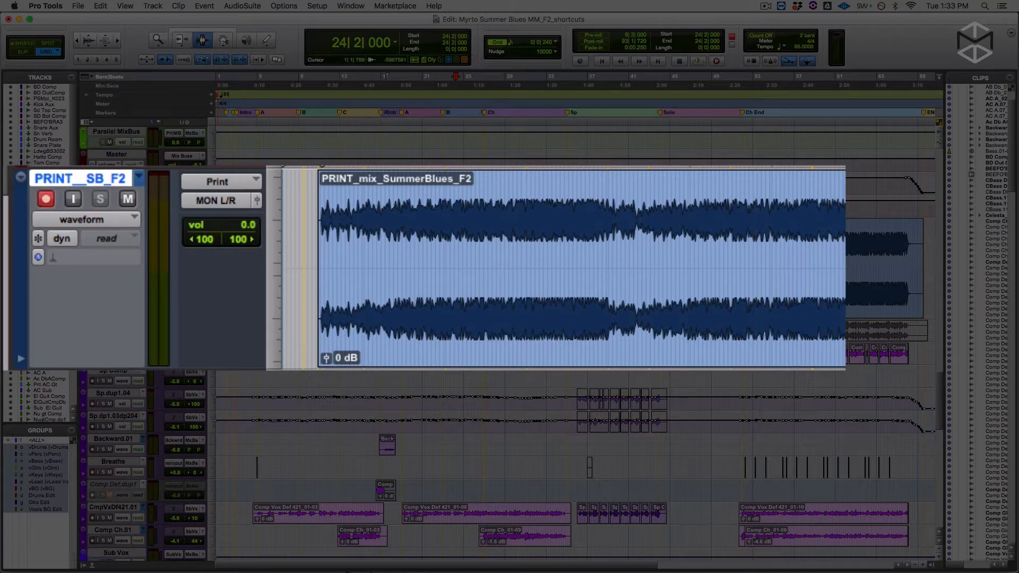
key("shift+r")
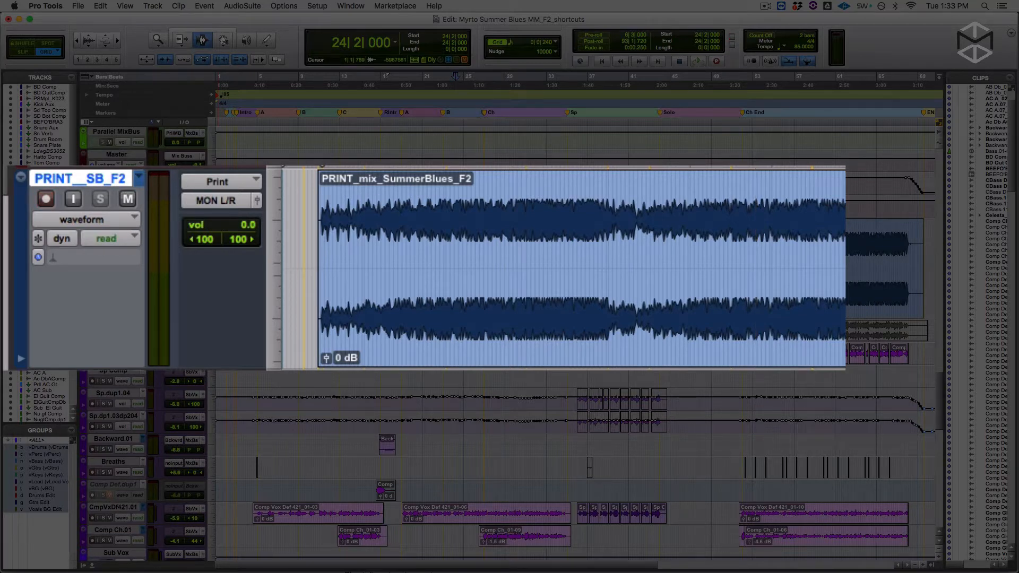
key("alt+k")
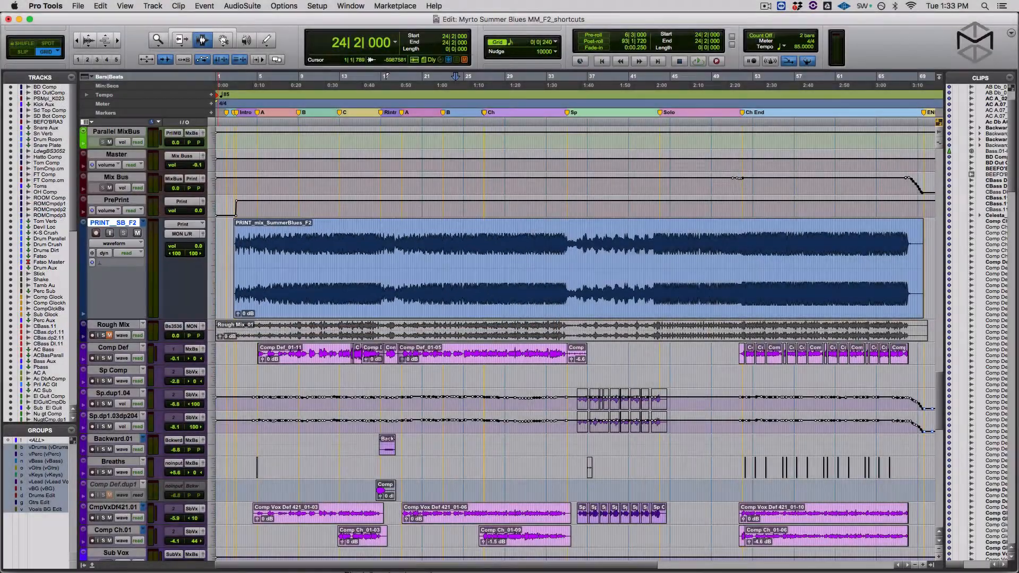
Switch to the Mix window and toggle solo safe on the Verb Vox track.
key("super+equal")
scroll(504, 295, "right", 20)
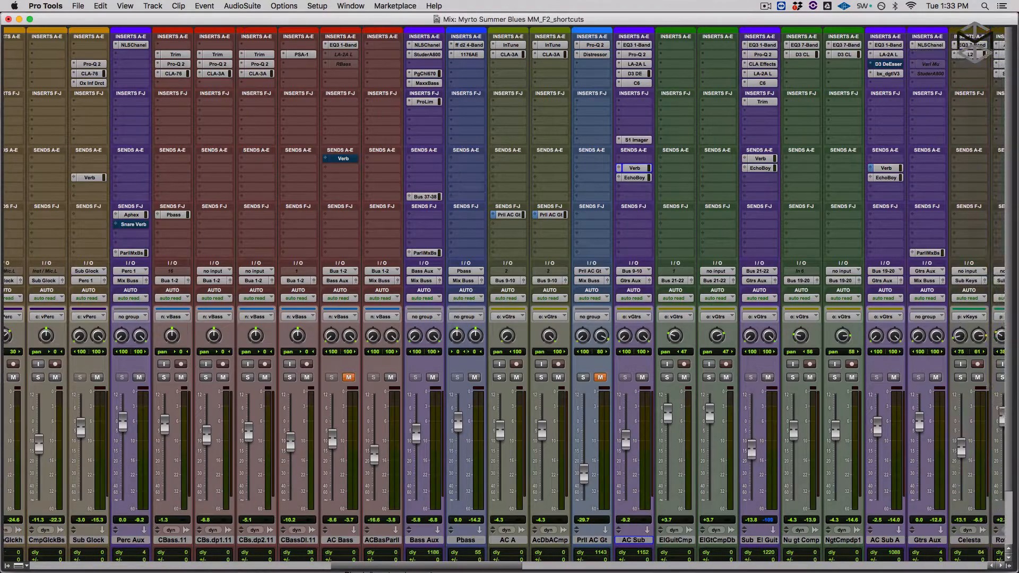
scroll(504, 294, "right", 20)
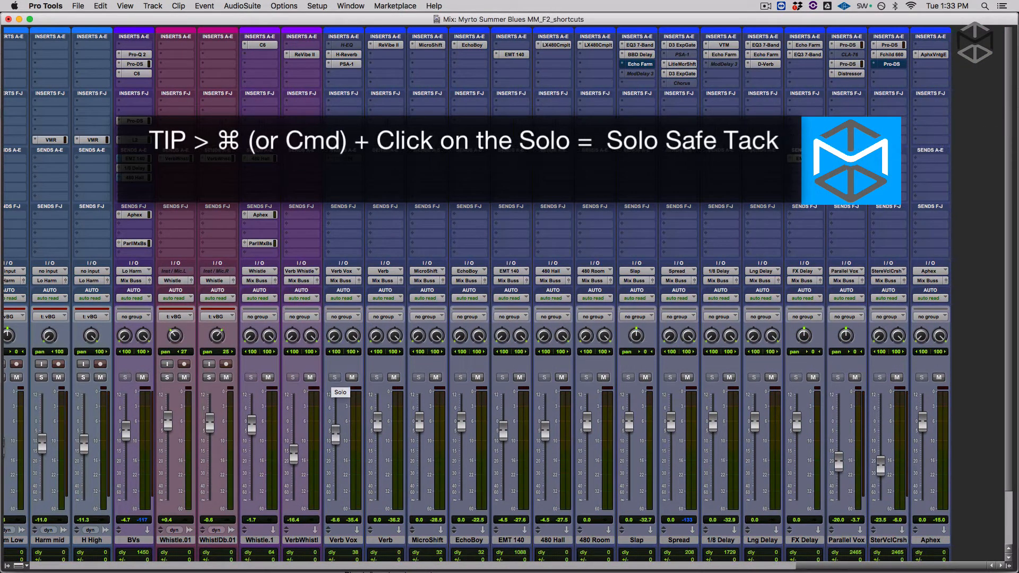
left_click(334, 378, "super")
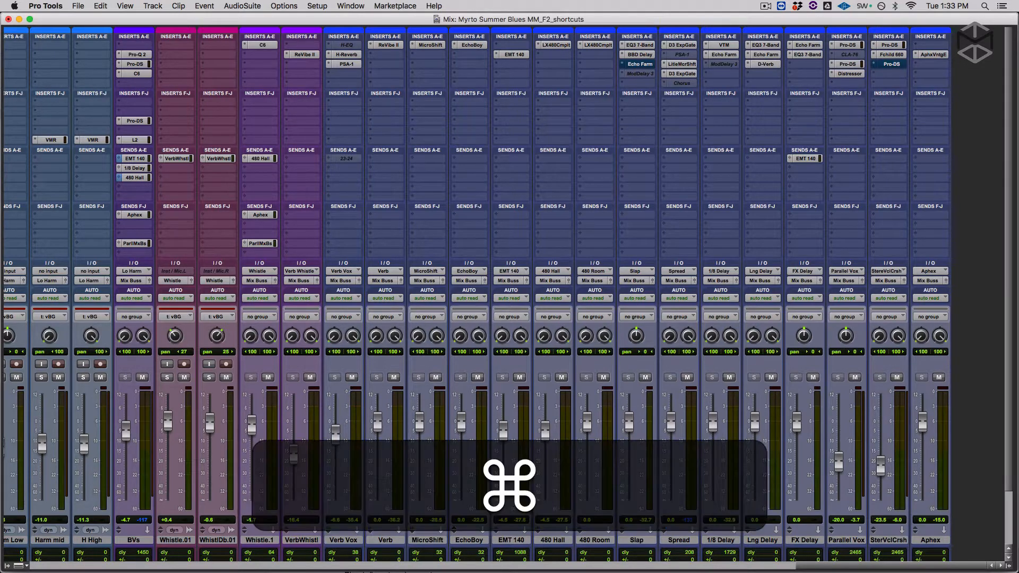
Switch to the Edit window and return to the Mix window.
key("super+equal")
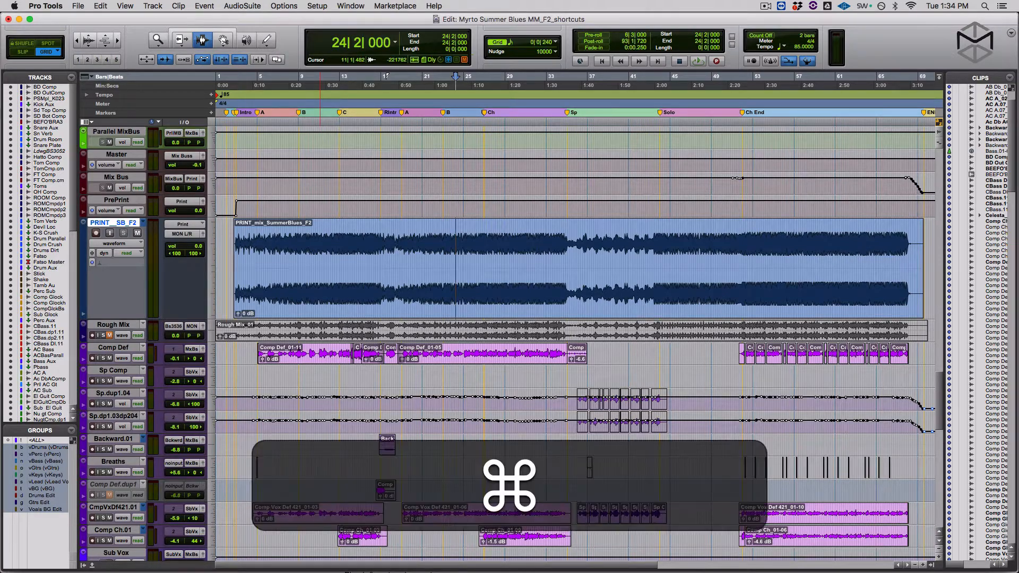
key("super+equal")
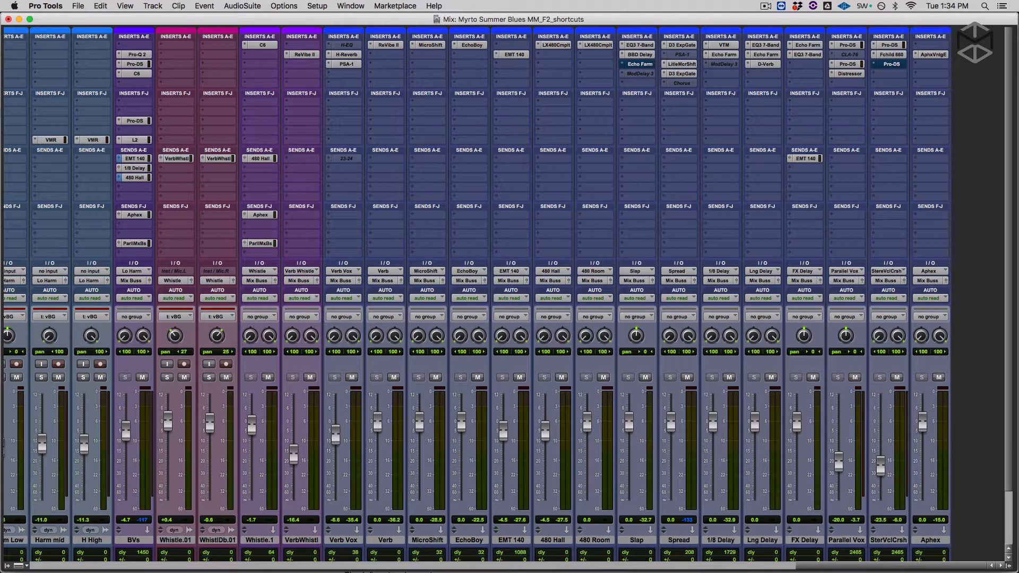
Select the 480 Room track and set its left pan to 100.
left_click(594, 540)
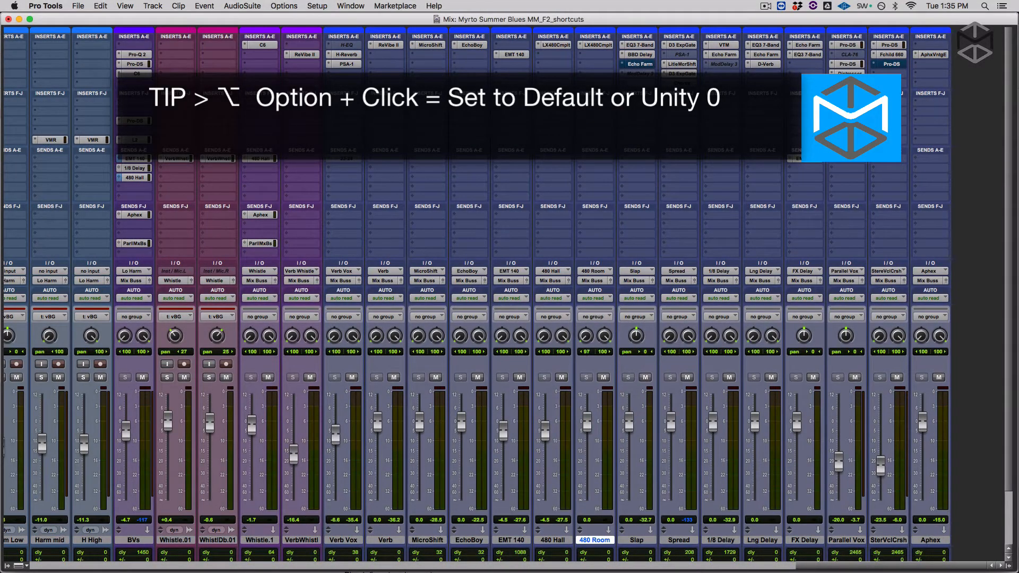
left_click_drag(586, 335, 585, 313)
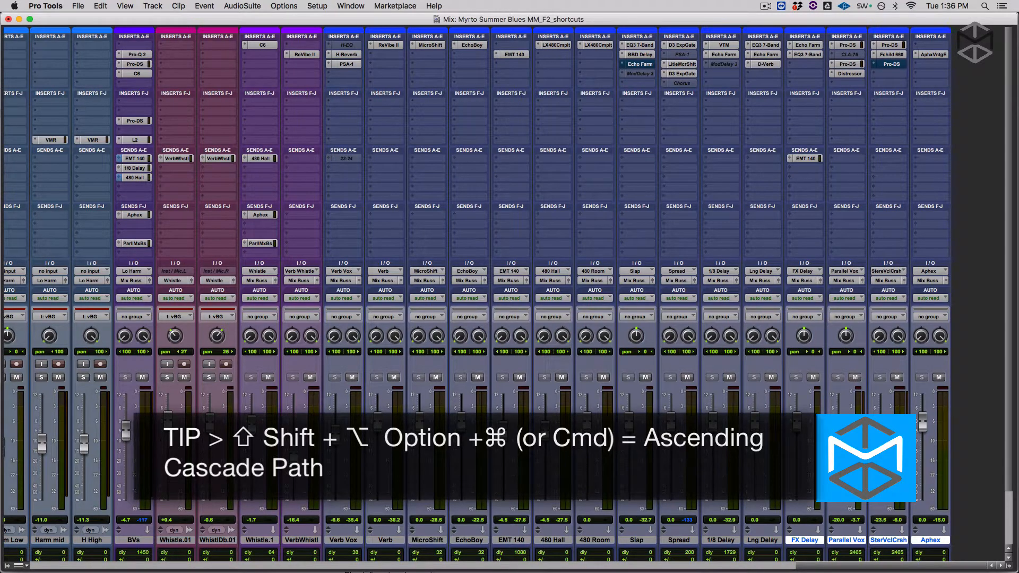
Select the Verb Vox through 480 Room tracks and assign their outputs in ascending order from Bus 39-40 to Bus 51-52.
left_click(678, 541)
left_click(762, 540, "shift")
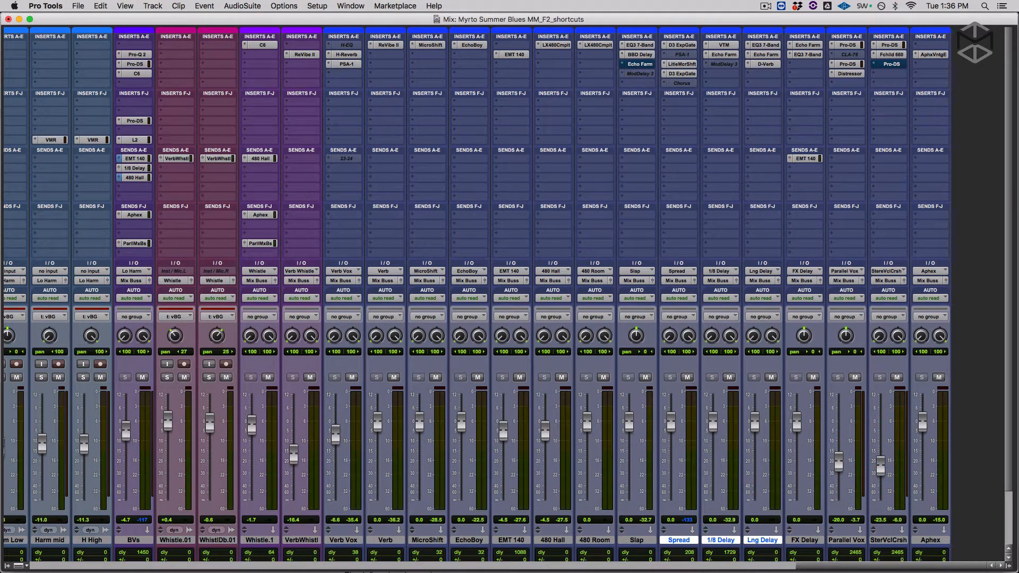
left_click(343, 540)
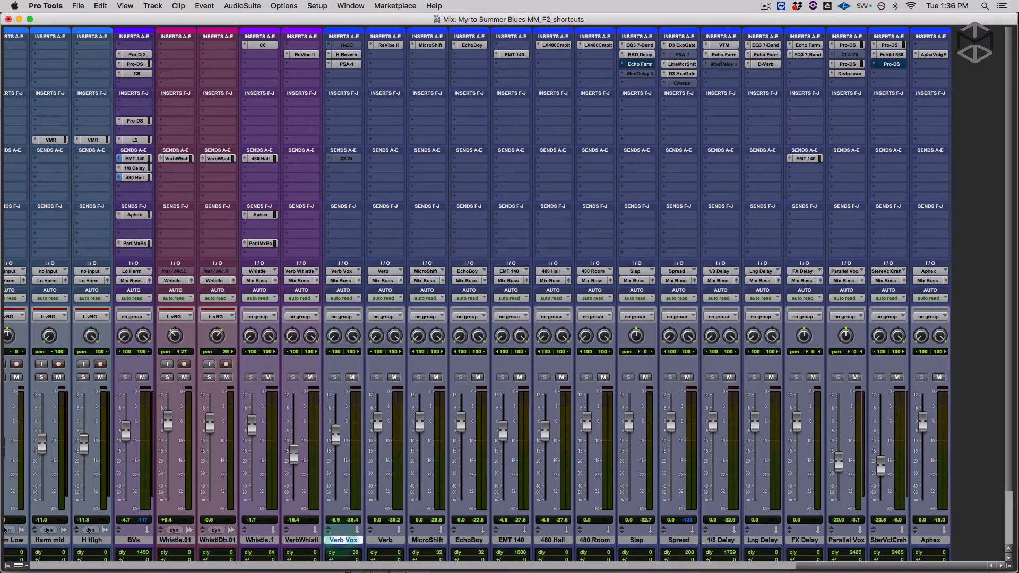
left_click(594, 540, "shift")
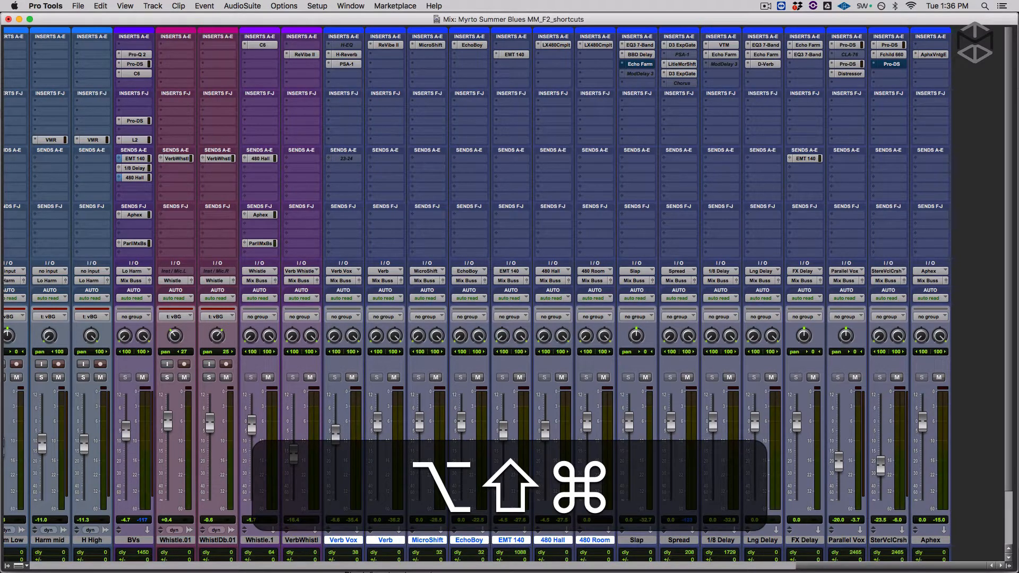
left_click(343, 280, "alt+shift+super")
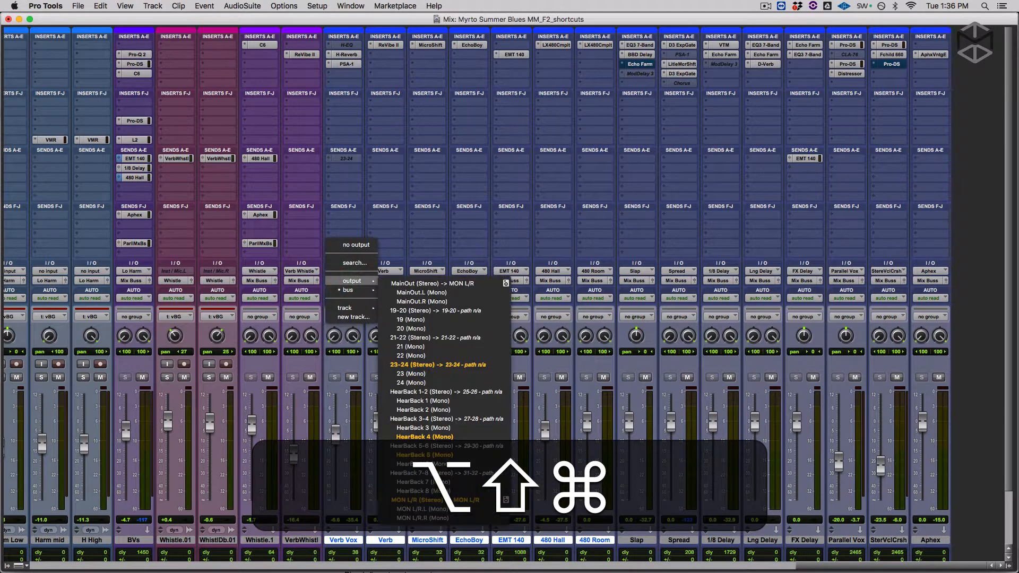
mouse_move(417, 292)
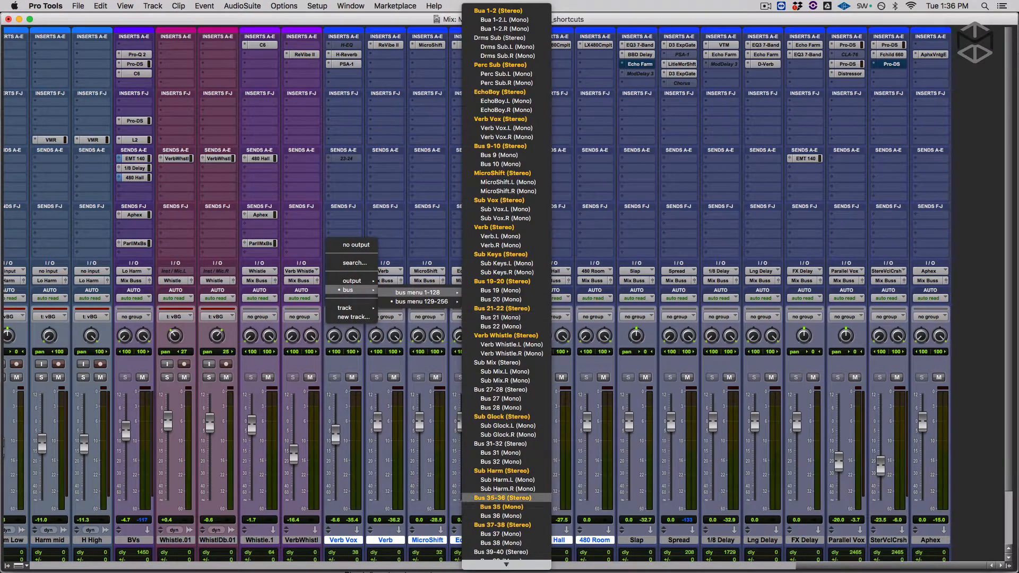
scroll(507, 281, "down", 3)
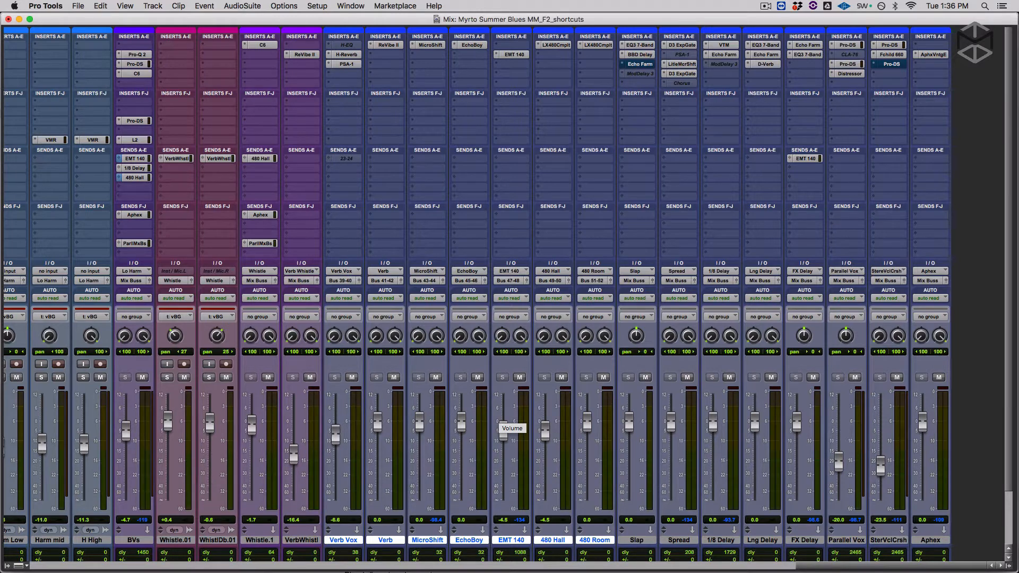
Set the output of all selected tracks, Verb Vox through 480 Room, to Mix Buss together.
key("alt+shift")
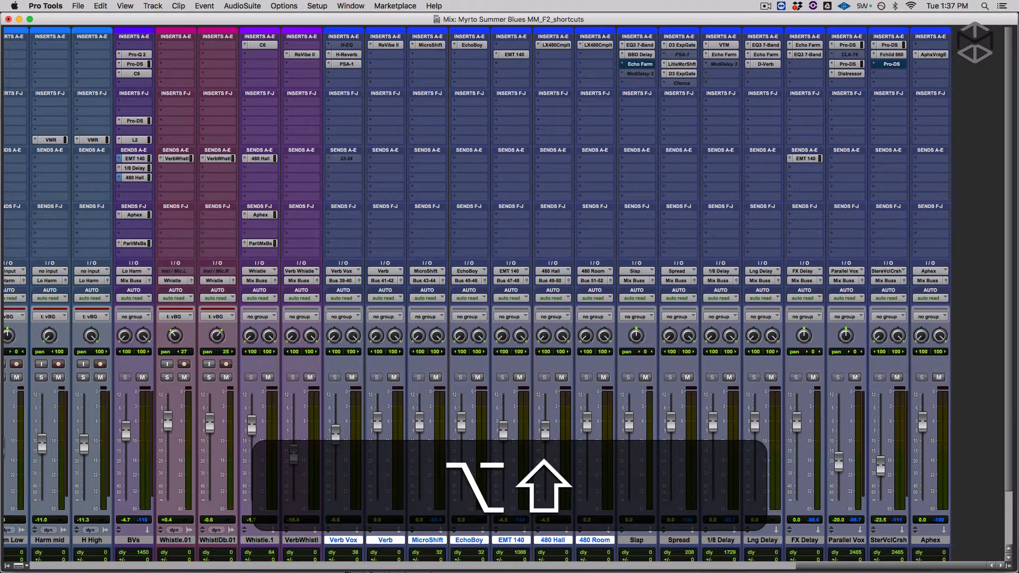
left_click(344, 280, "alt+shift")
mouse_move(348, 290)
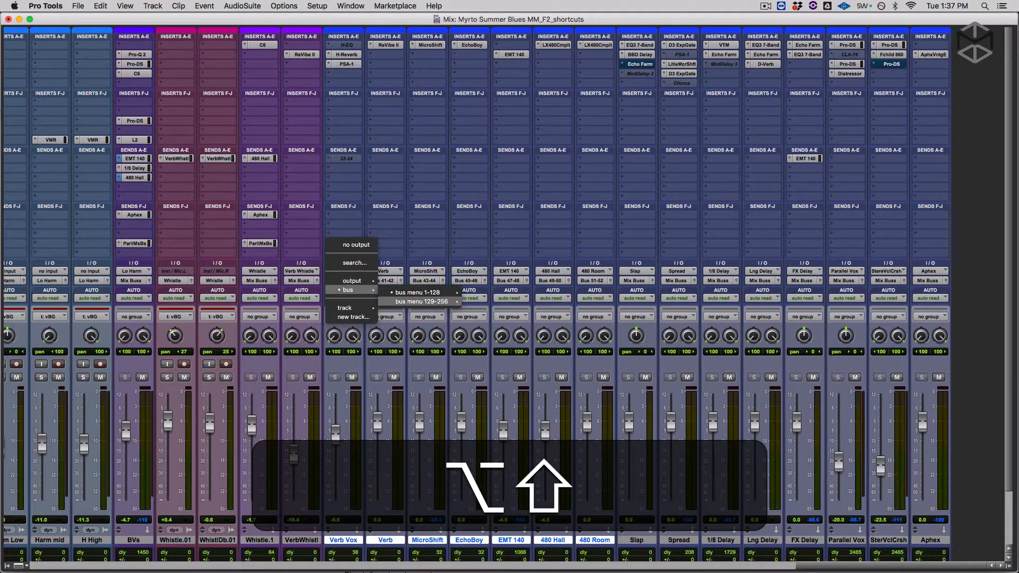
mouse_move(421, 301)
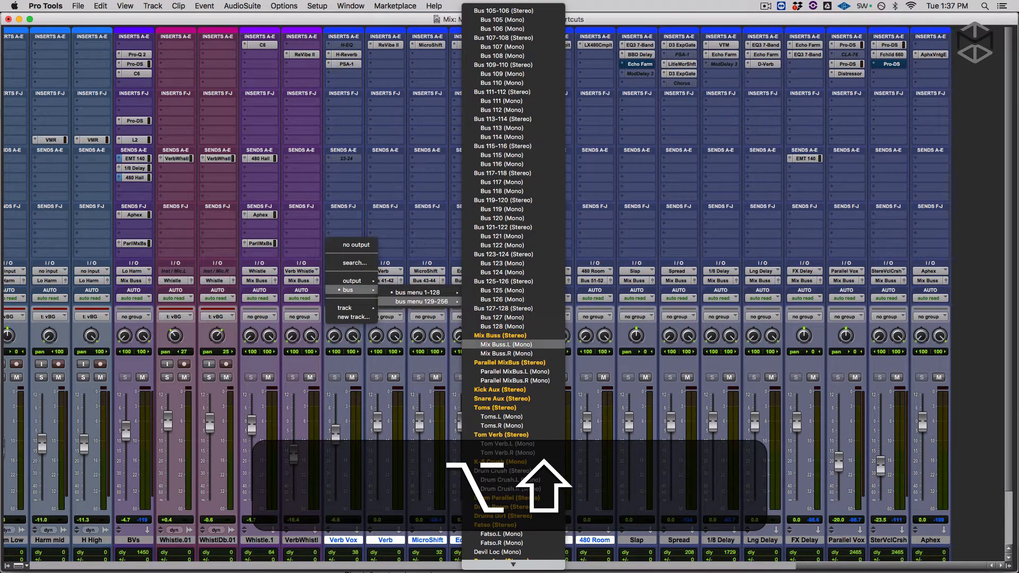
left_click(522, 340)
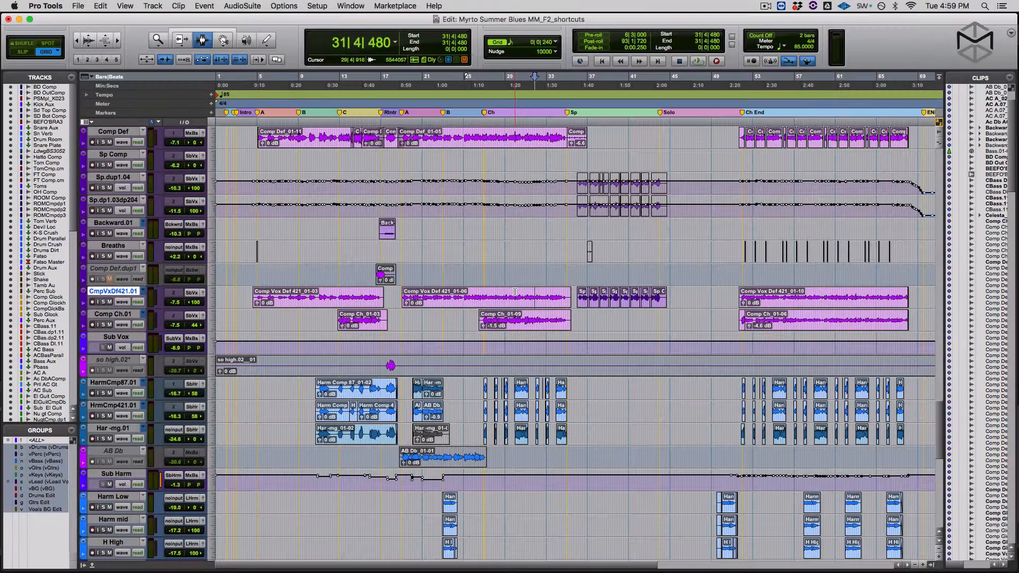
Split the Comp Vox Def 421_01-06 clip at 30|1|000 and undo the split.
left_click(515, 292)
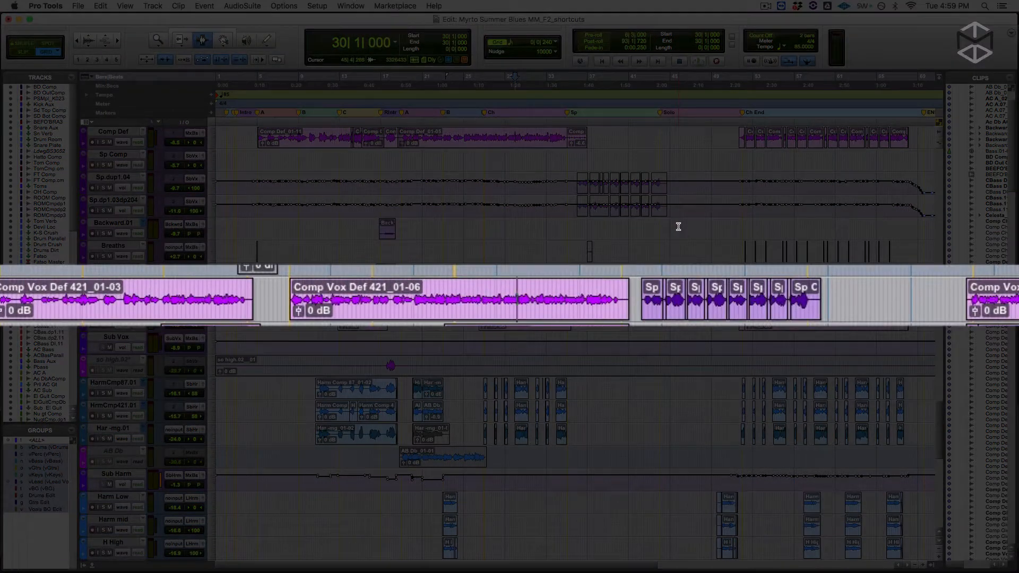
key("super+e")
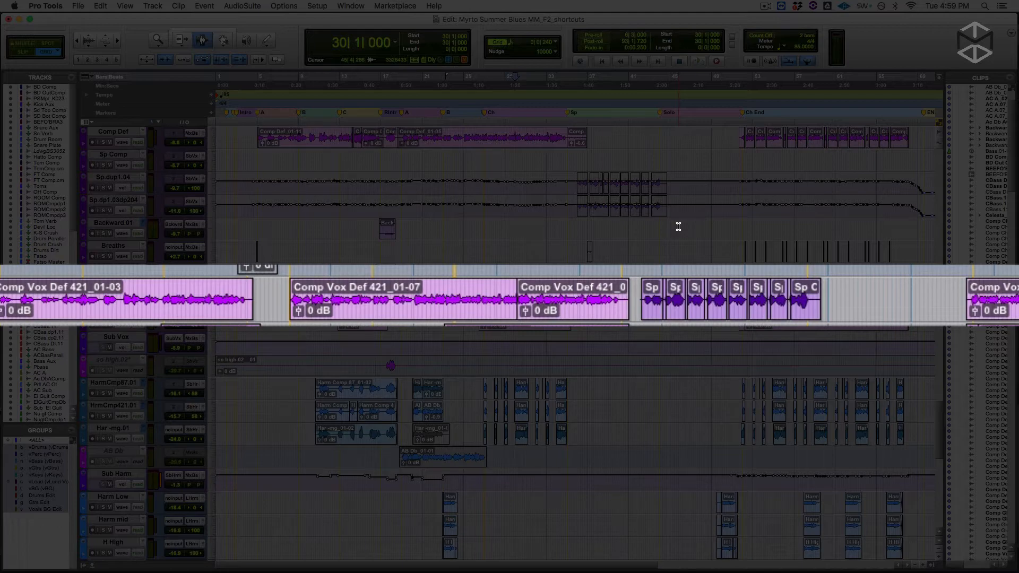
key("super+z")
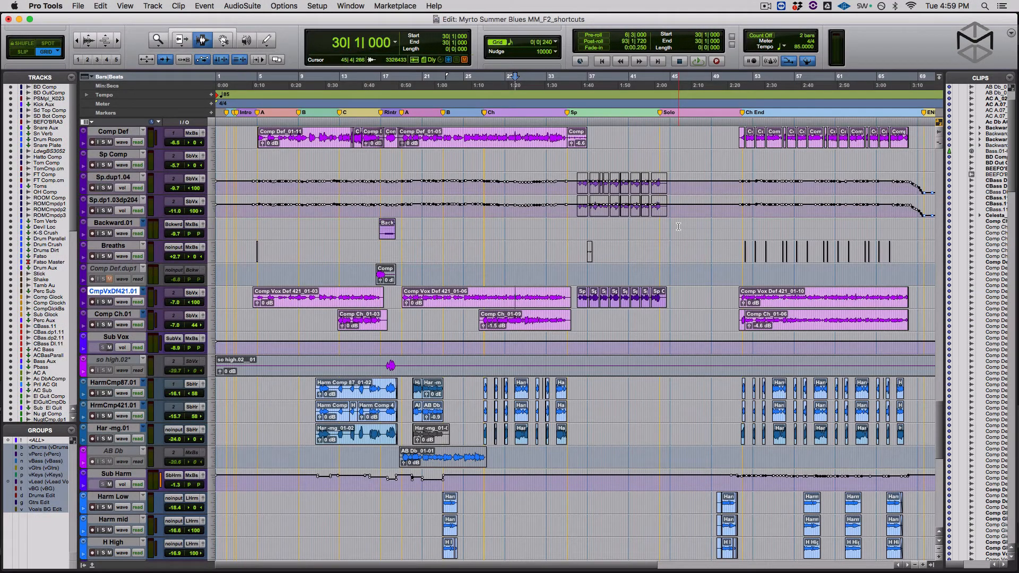
Try a fade-out on the Comp Def_01-05 clip from 29|4|240 to the clip's end, and undo it.
left_click(514, 137)
key("g")
key("z")
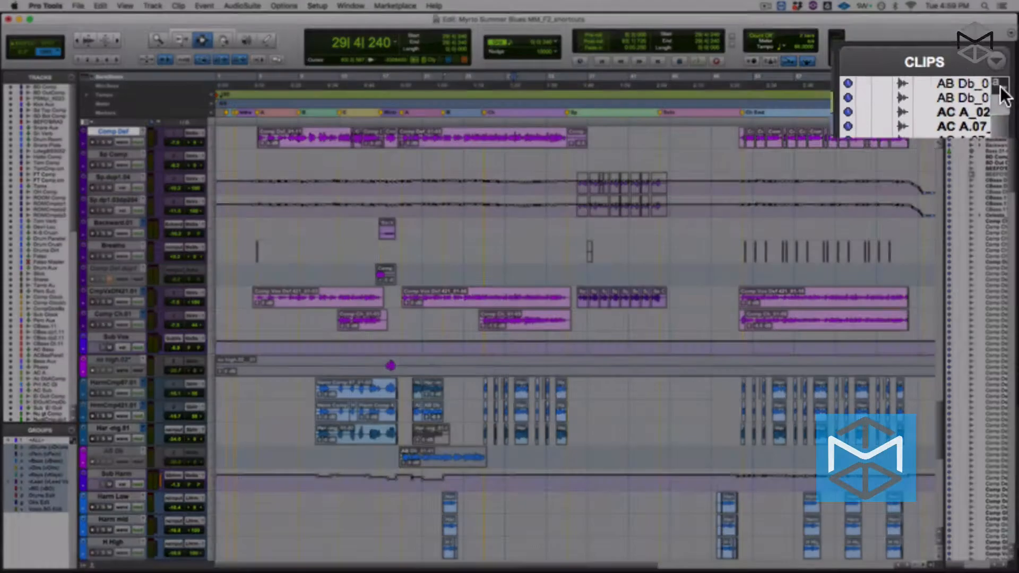
Activate keyboard focus for the Clips list.
left_click(1002, 87)
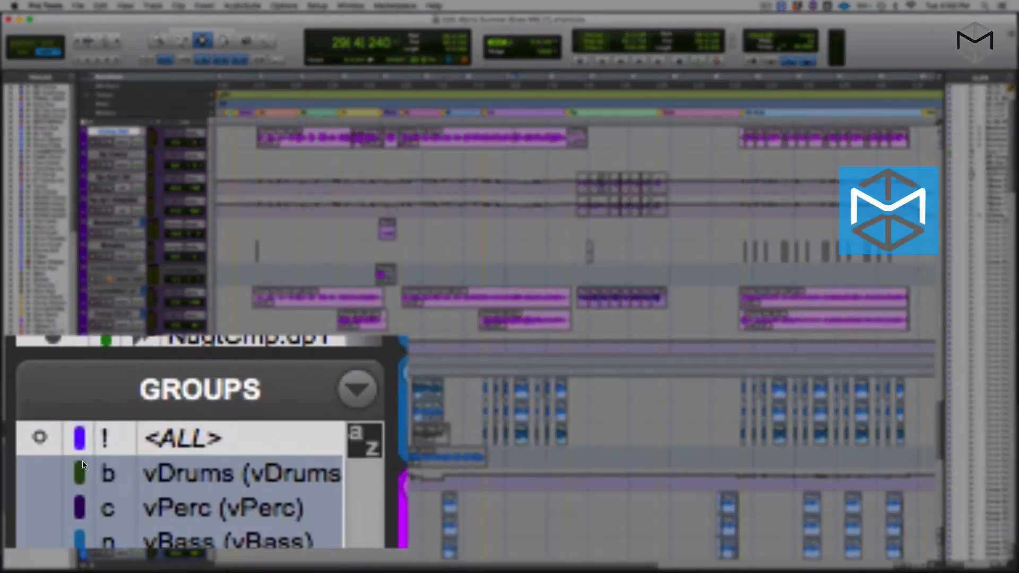
Activate keyboard focus for the Groups list, and open the Create Group dialog and cancel it.
left_click(363, 452)
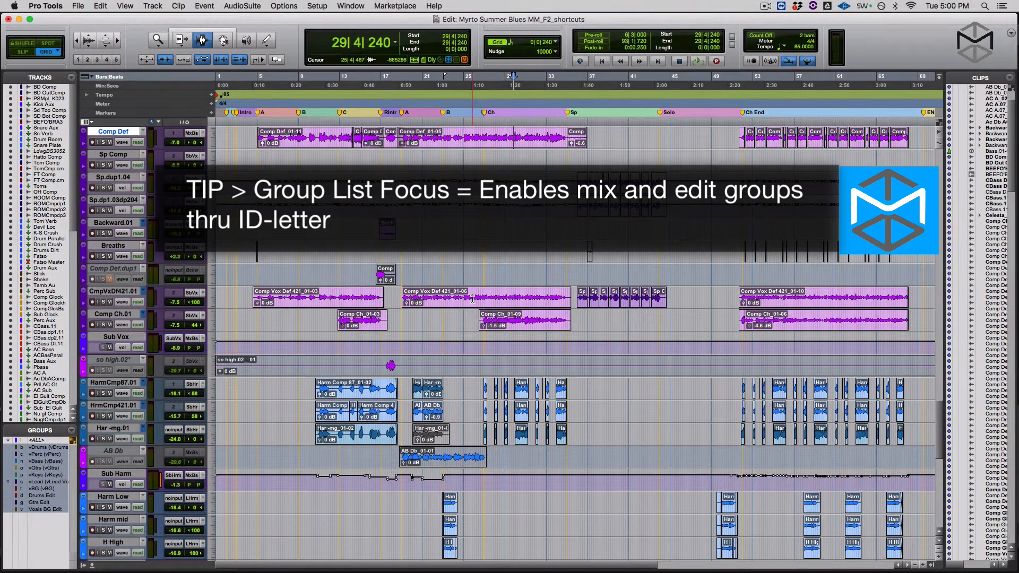
key("super+g")
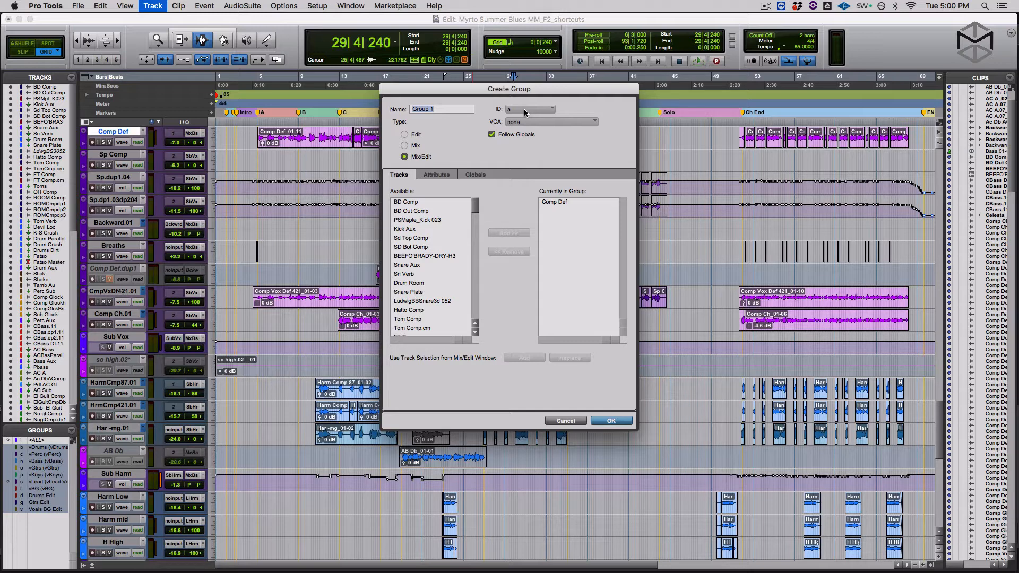
key("Escape")
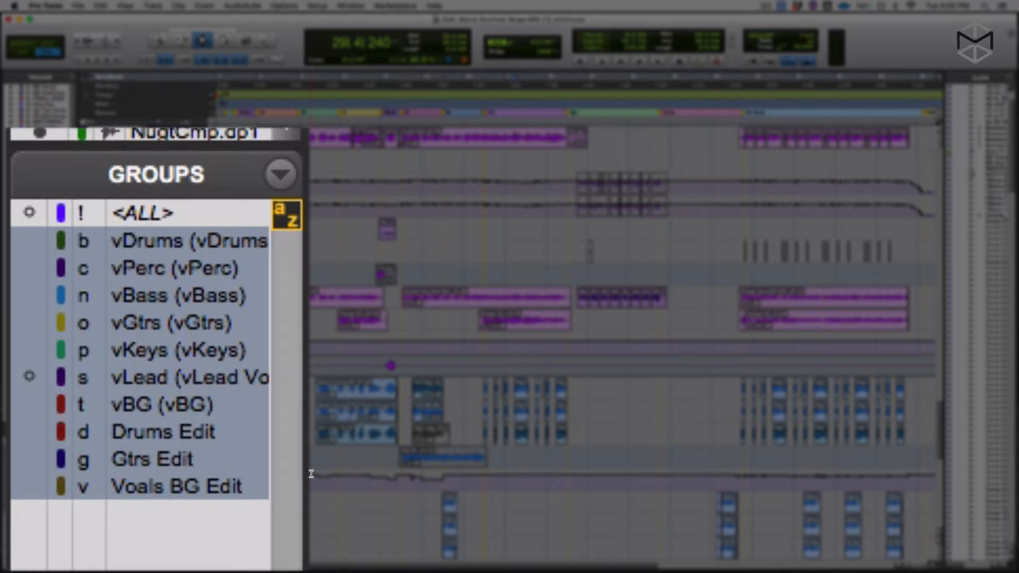
Toggle the Drums Edit, Gtrs Edit and Voals BG Edit groups on and off one after another by their ID letters.
key("d")
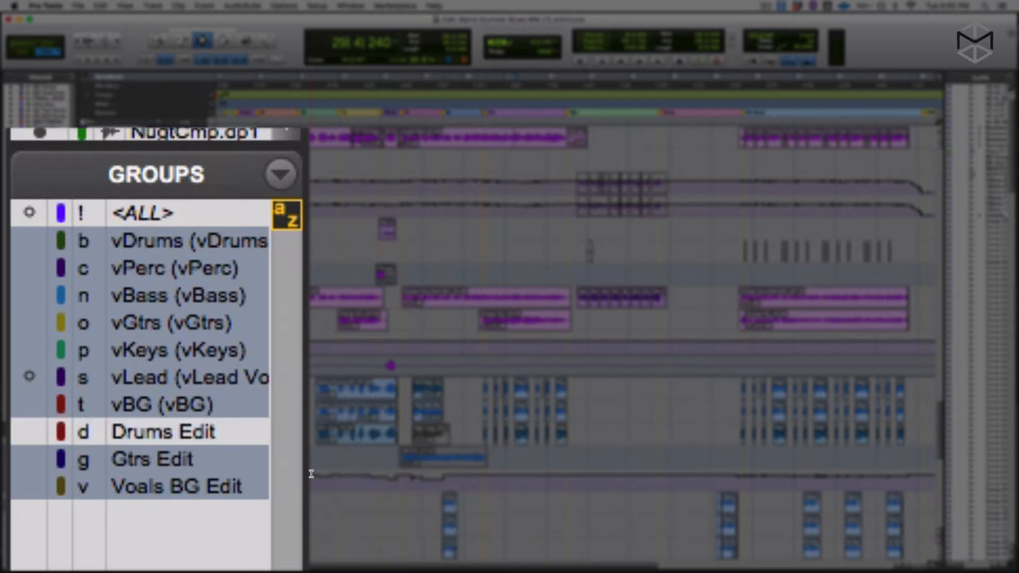
key("d")
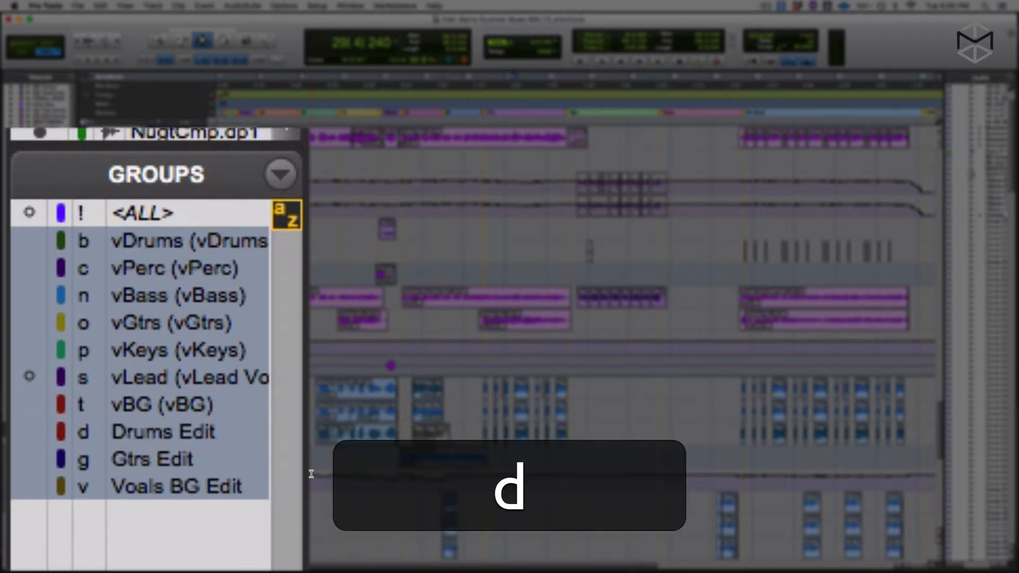
key("g")
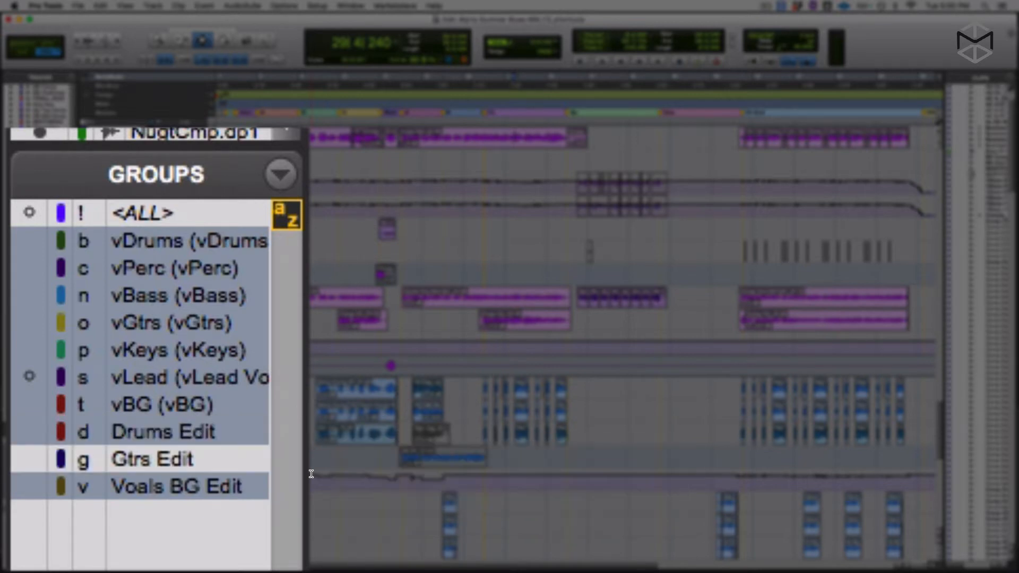
key("g")
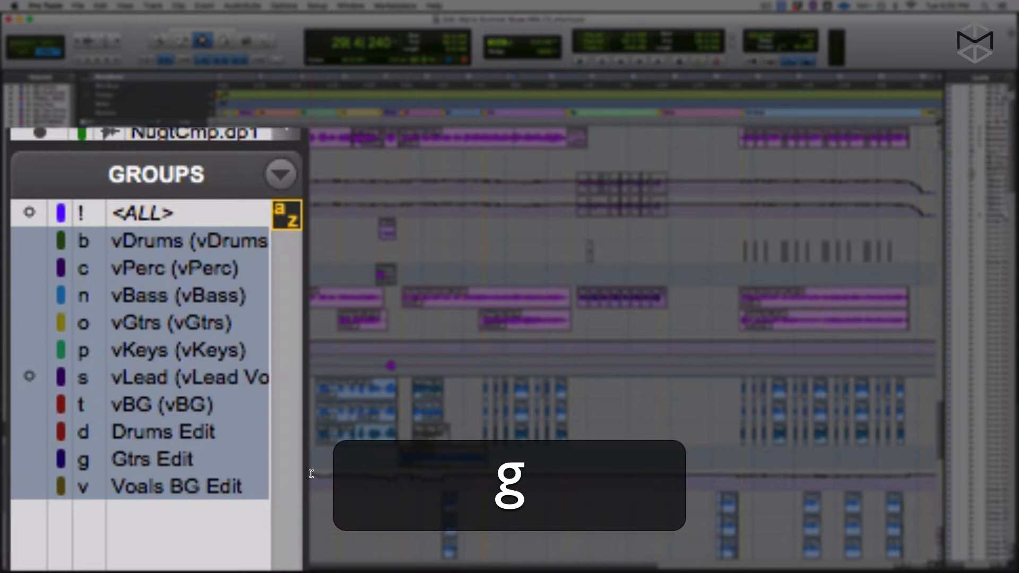
key("v")
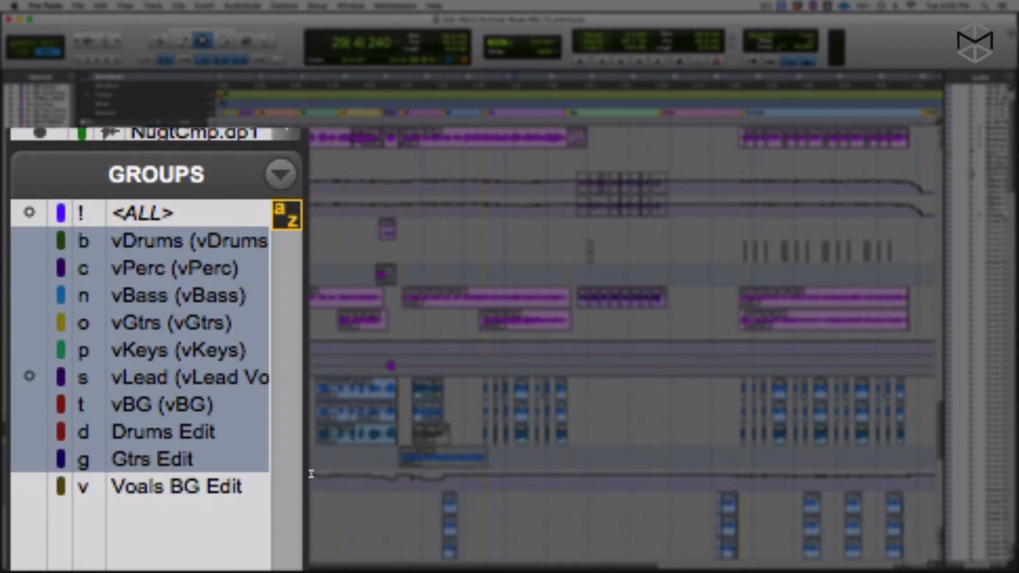
key("v")
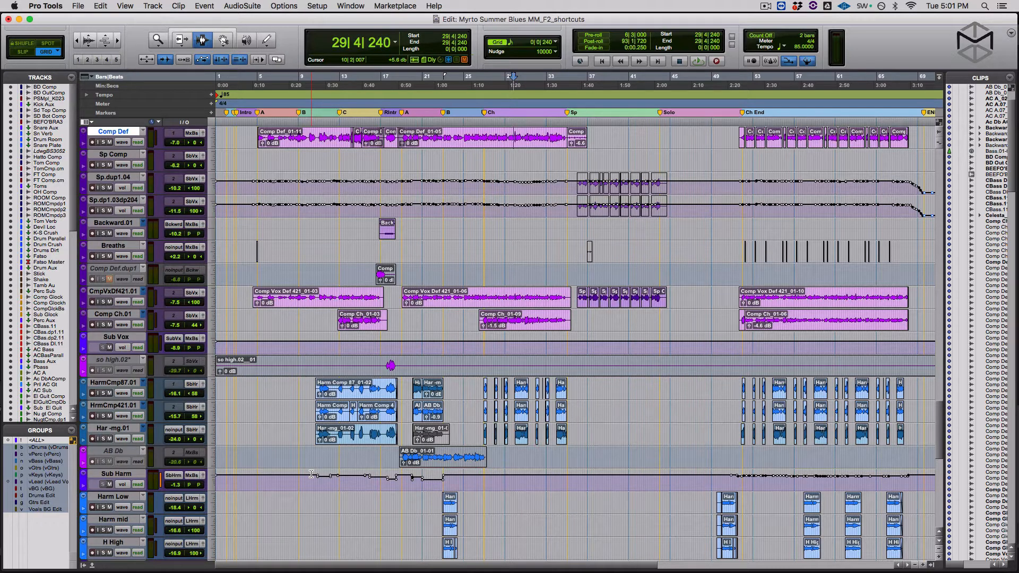
Switch keyboard focus to the Edit window commands, to the Clips list, and back to the Groups list.
key("alt+super")
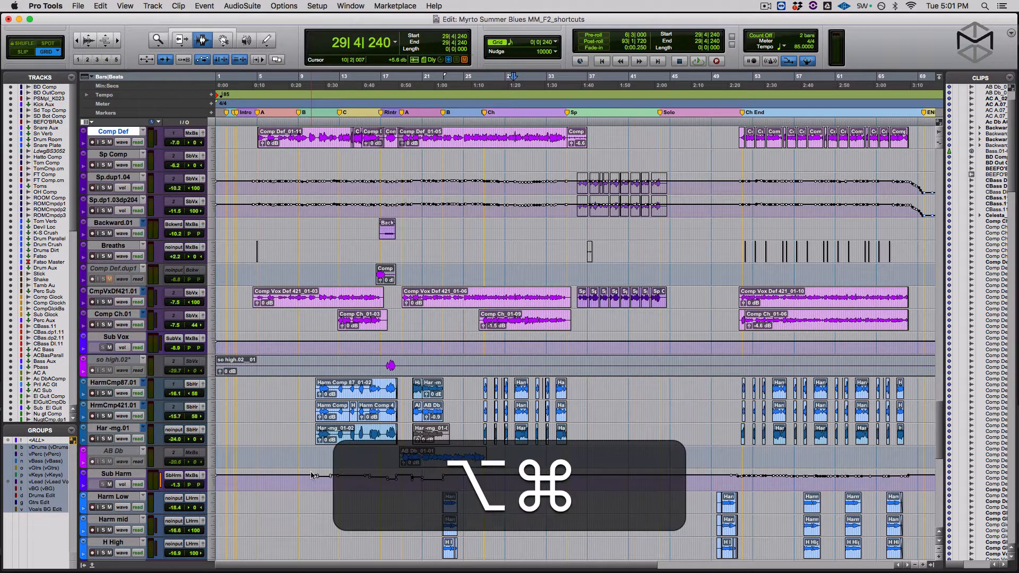
key("alt+super+i")
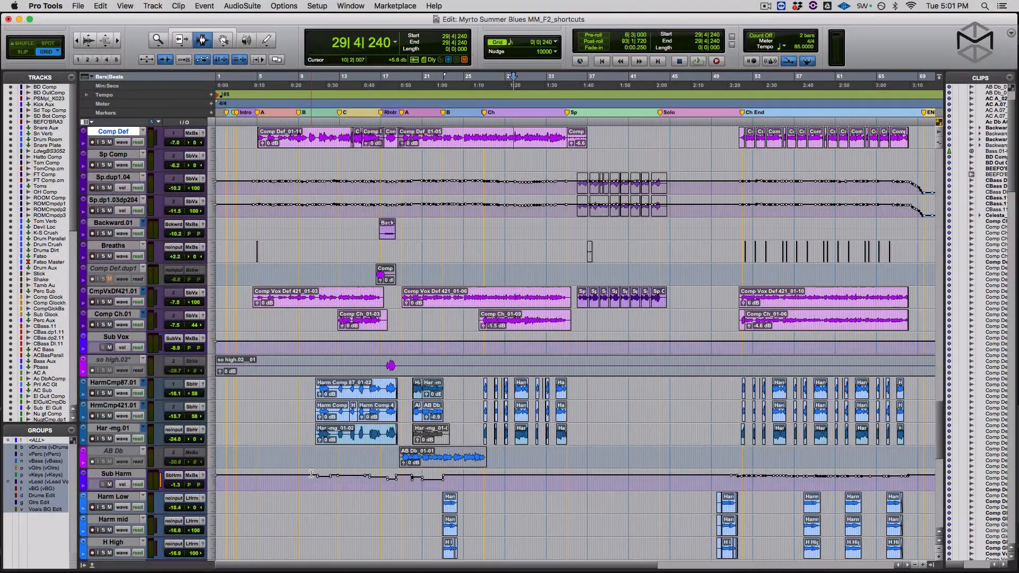
key("alt+super+2")
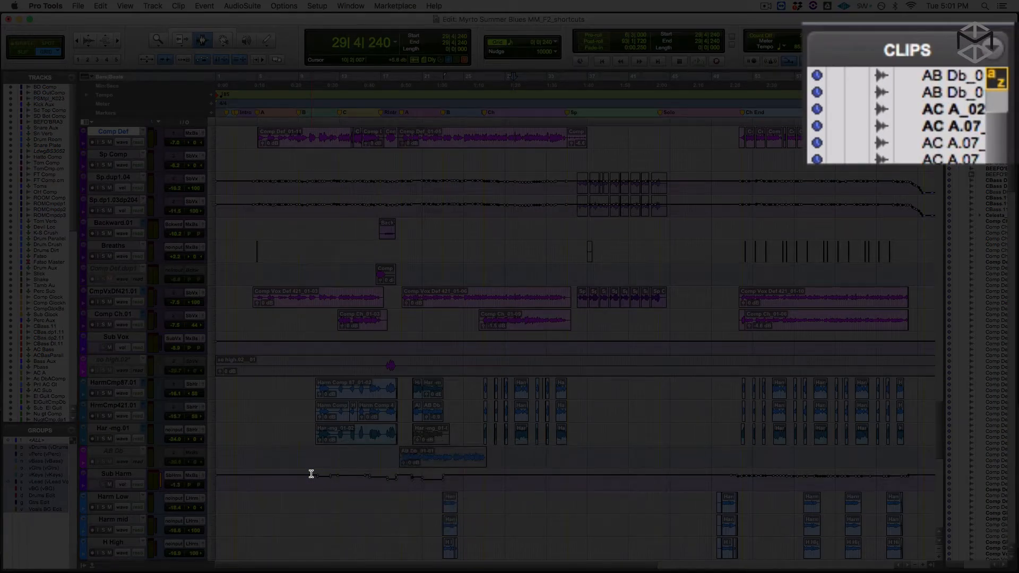
key("alt+super+3")
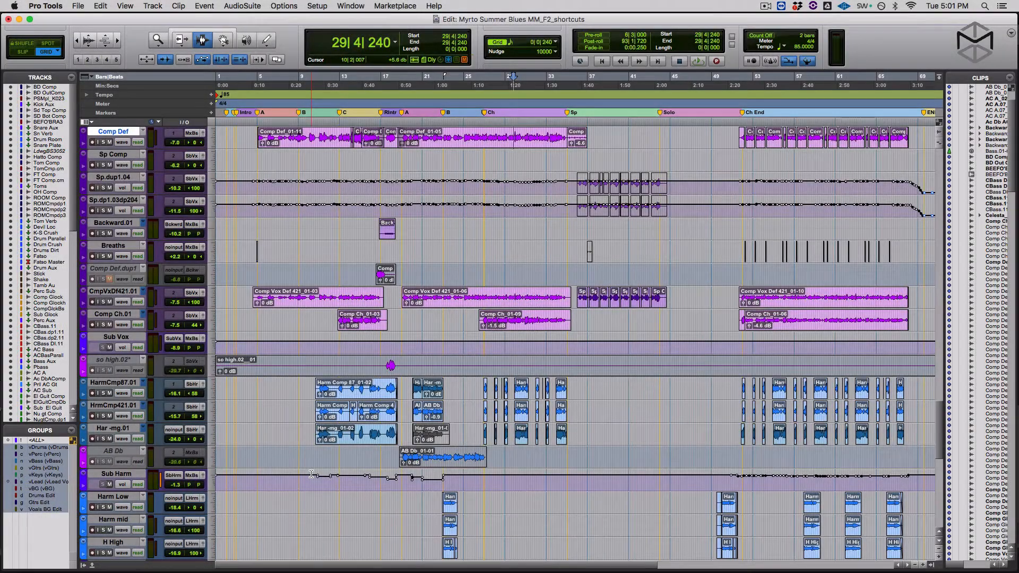
Switch to the Mix window, show its Tracks and Groups lists, and toggle the Drums Edit group on and off.
key("super+equal")
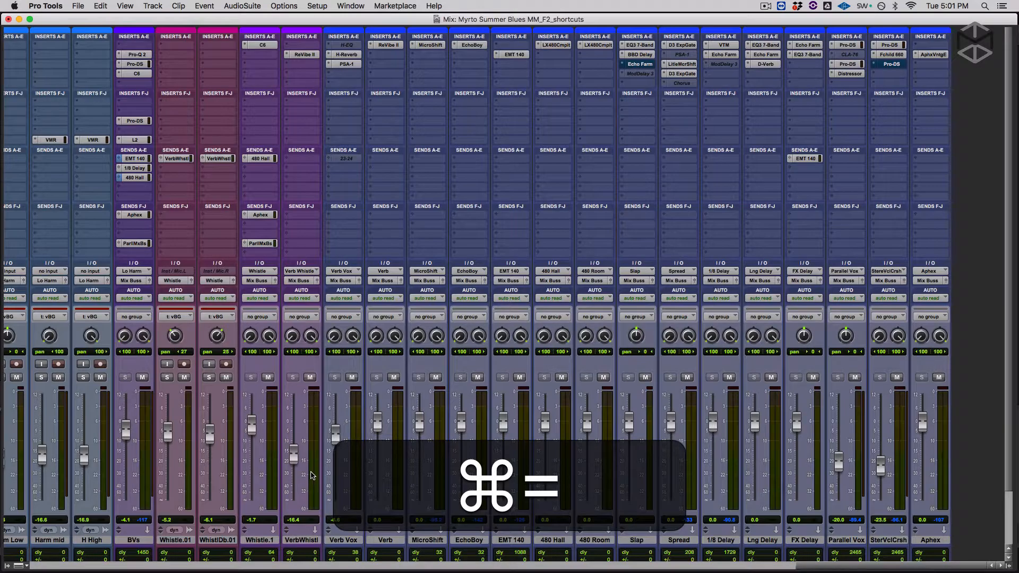
left_click(7, 566)
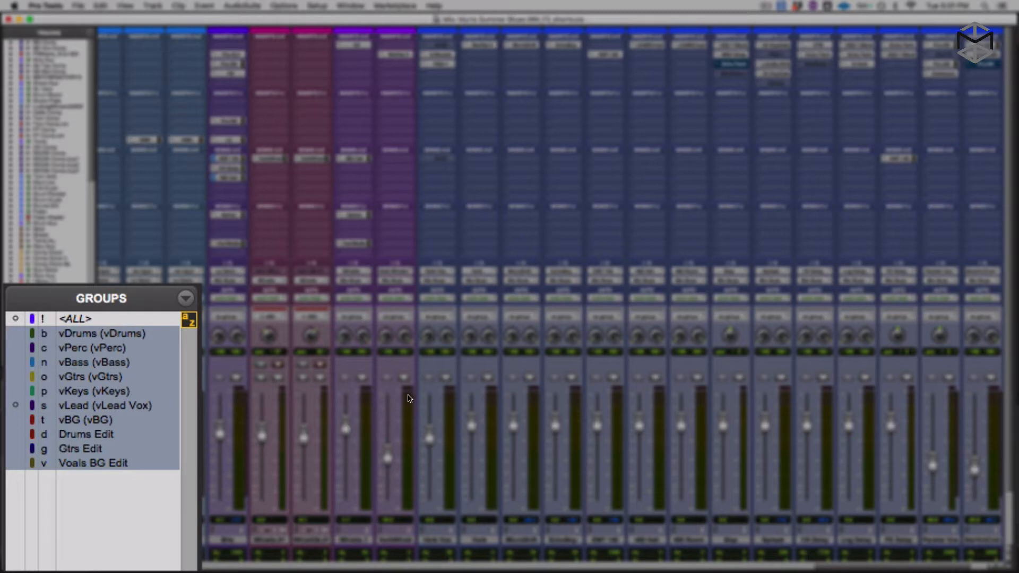
key("d")
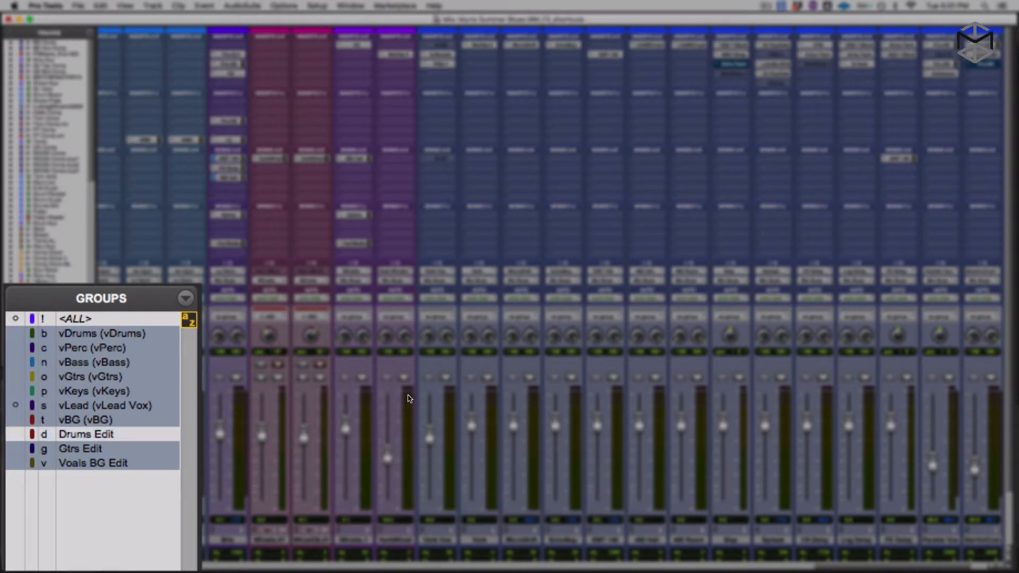
key("d")
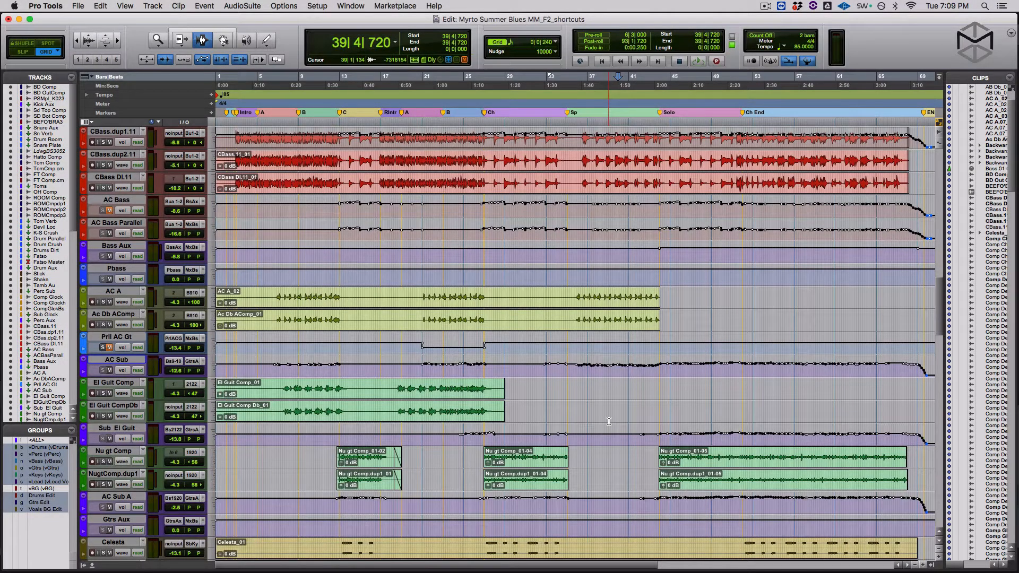
Suspend all groups and switch keyboard focus from the Groups list to the Edit window commands.
key("alt+super+3")
key("shift+super+g")
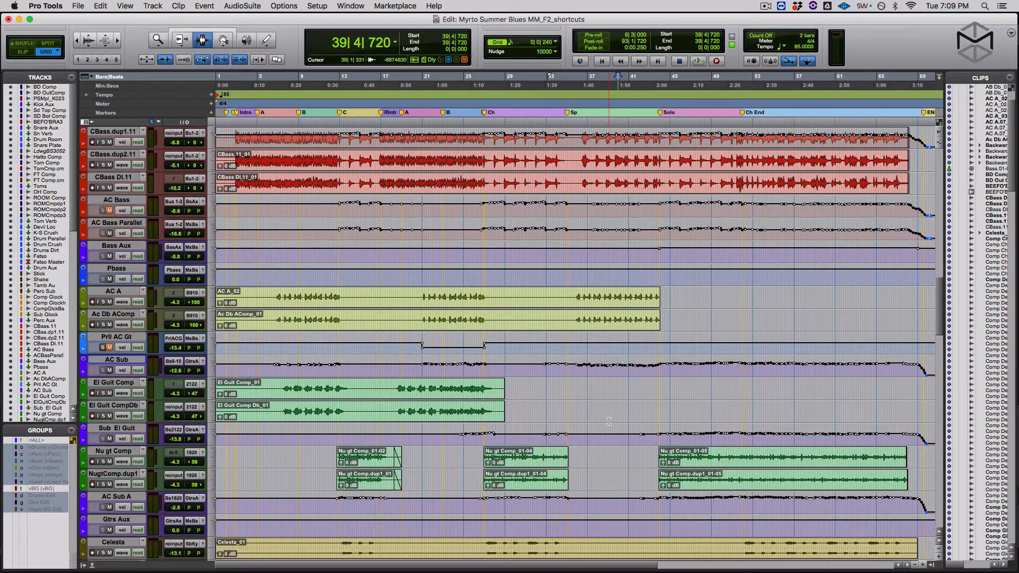
key("alt+super+i")
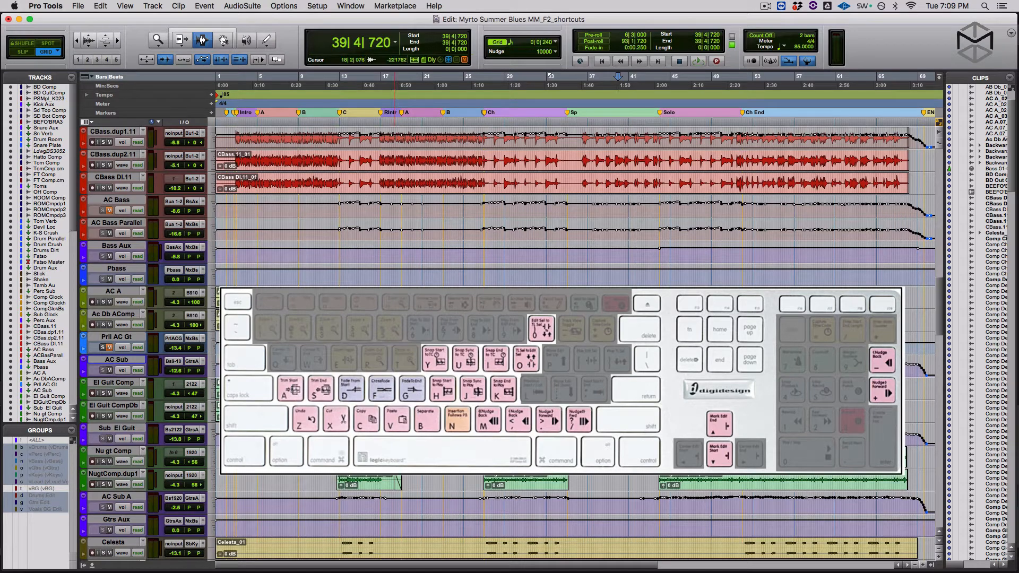
Increase the El Guit Comp track's height and place the insertion point at 15|2|480 in its clip.
left_click(395, 390)
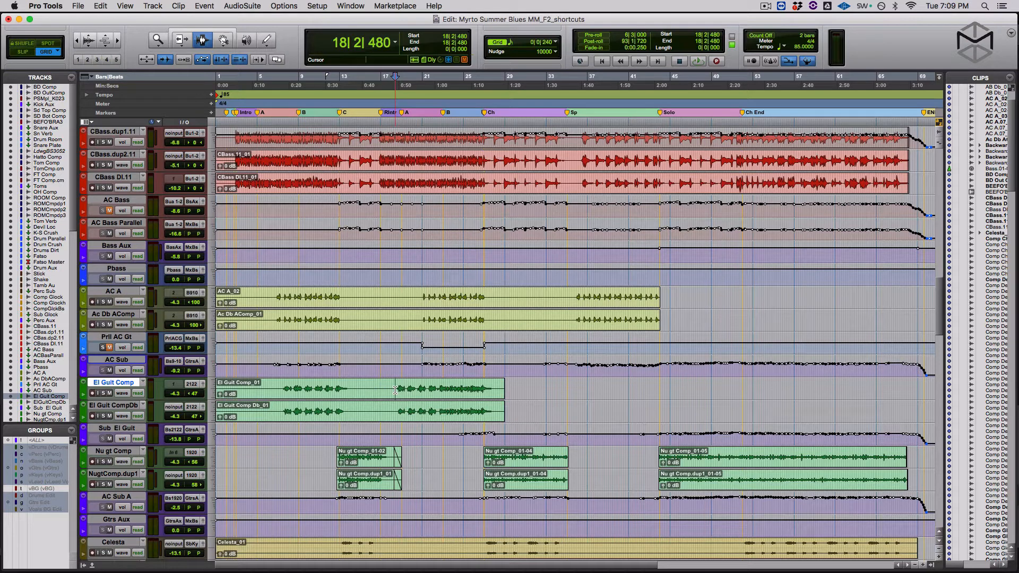
key("ctrl+Up")
key("ctrl+Up")
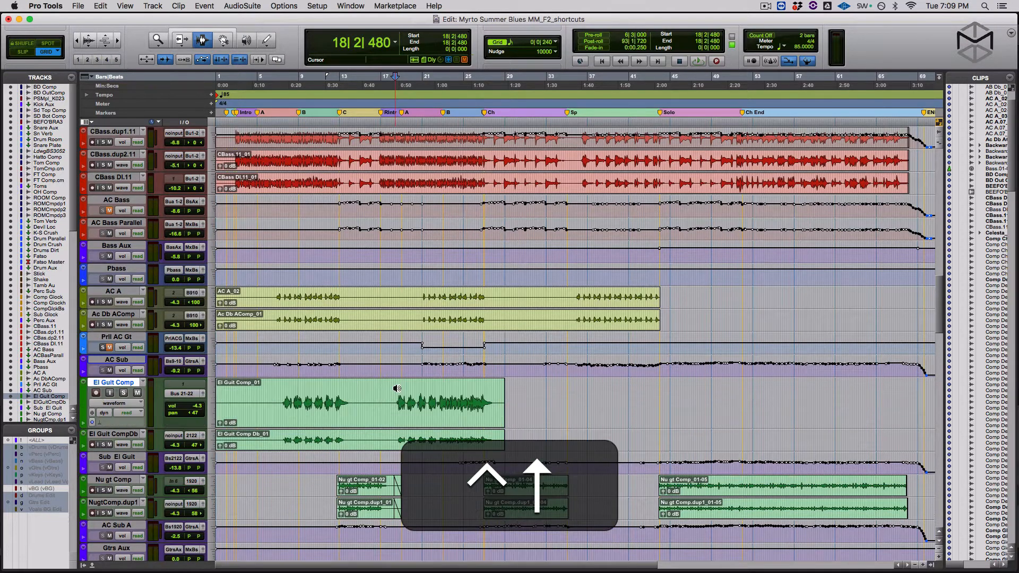
left_click(366, 406)
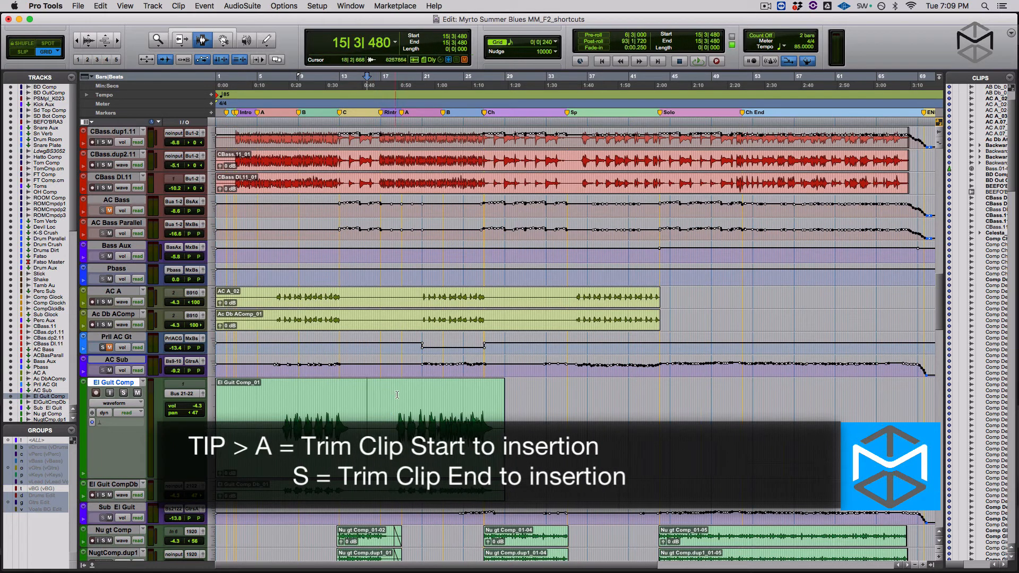
key("Tab")
left_click(364, 396)
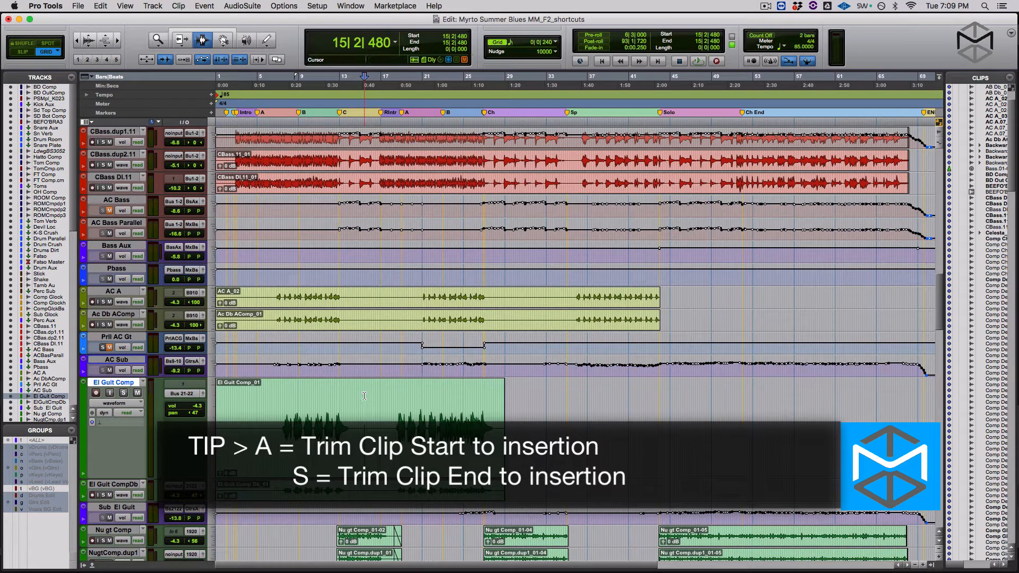
Try trimming the El Guit Comp_01 clip's start and its end to the insertion point at 15|2|480, undoing each trim.
key("a")
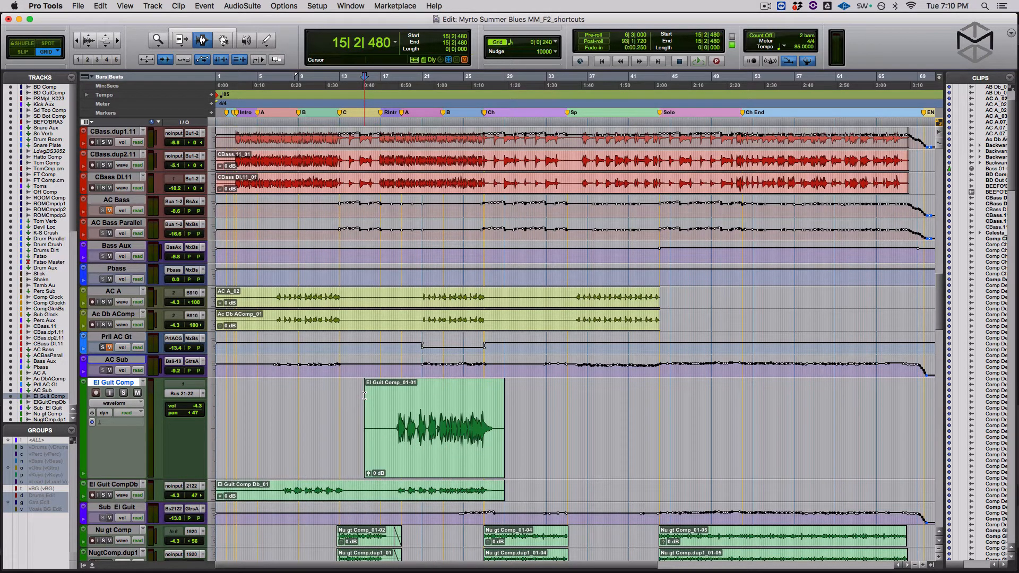
key("z")
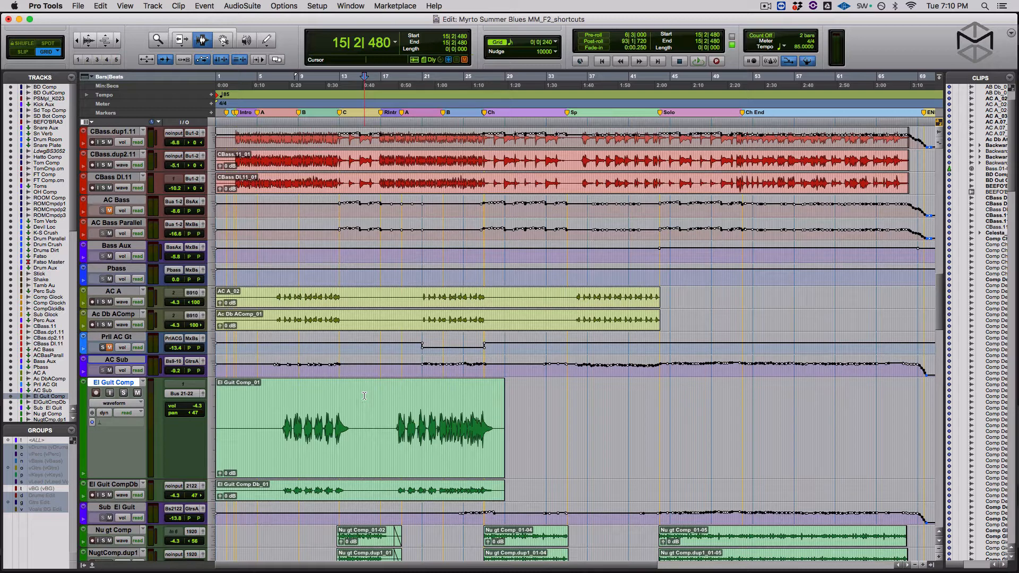
key("s")
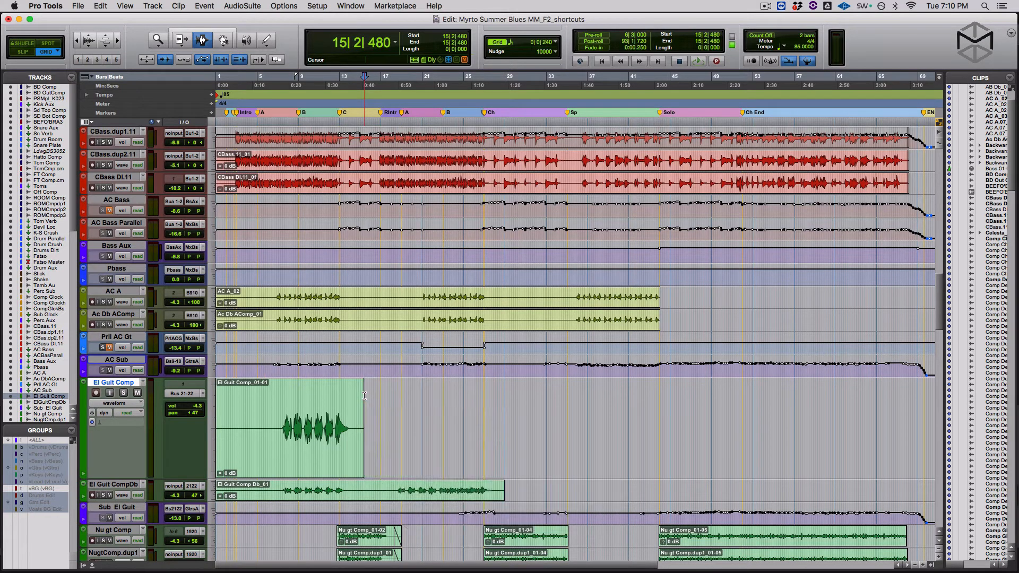
key("z")
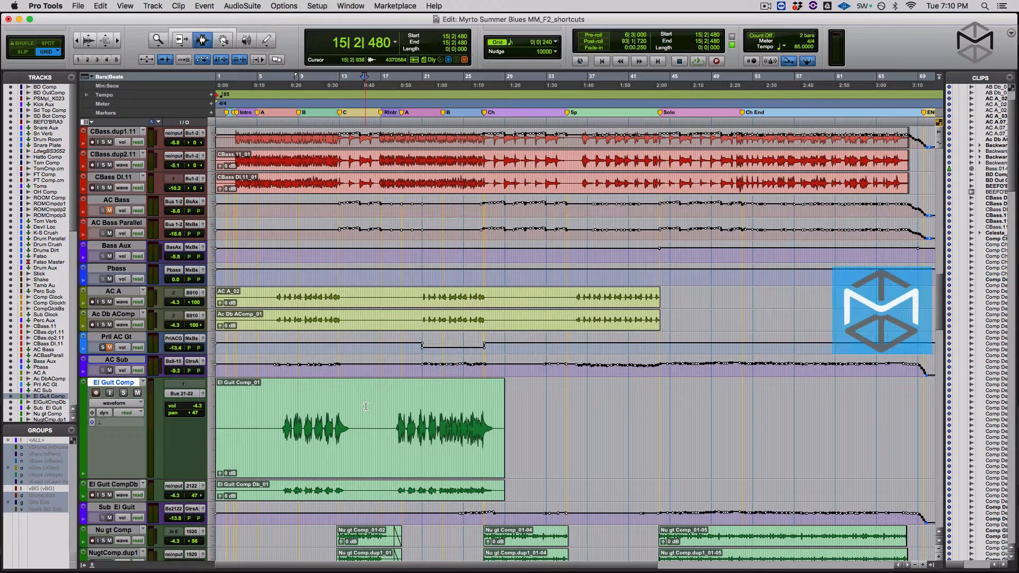
Separate the El Guit Comp_01 clip into two clips at 15|2|480.
key("super+bracketright")
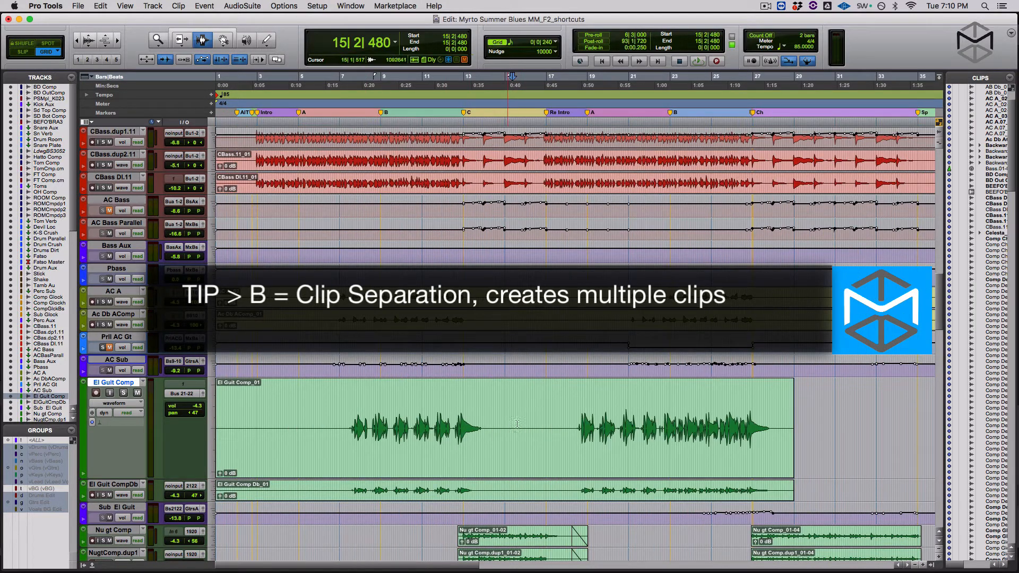
key("b")
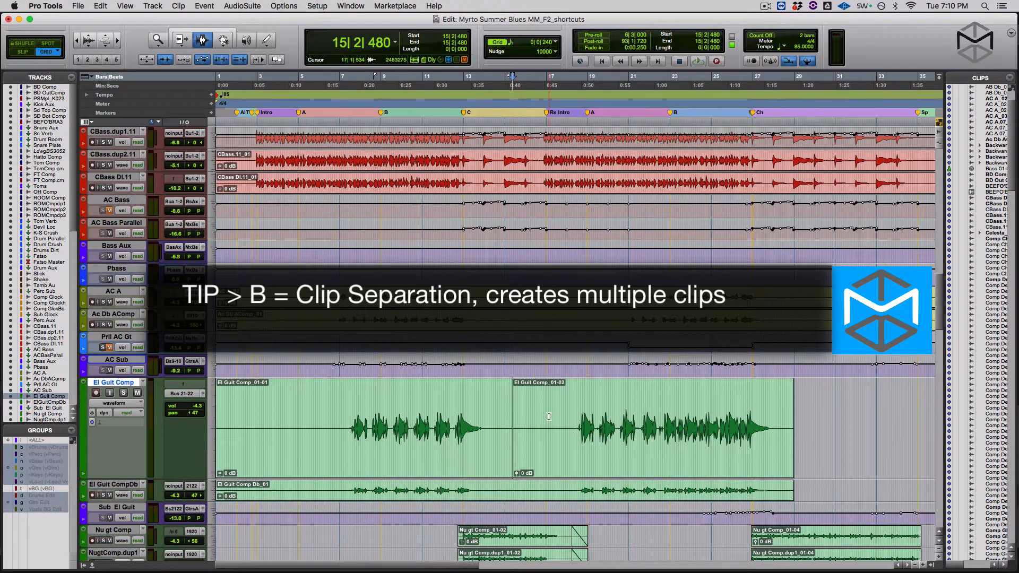
left_click(536, 422)
left_click(456, 429)
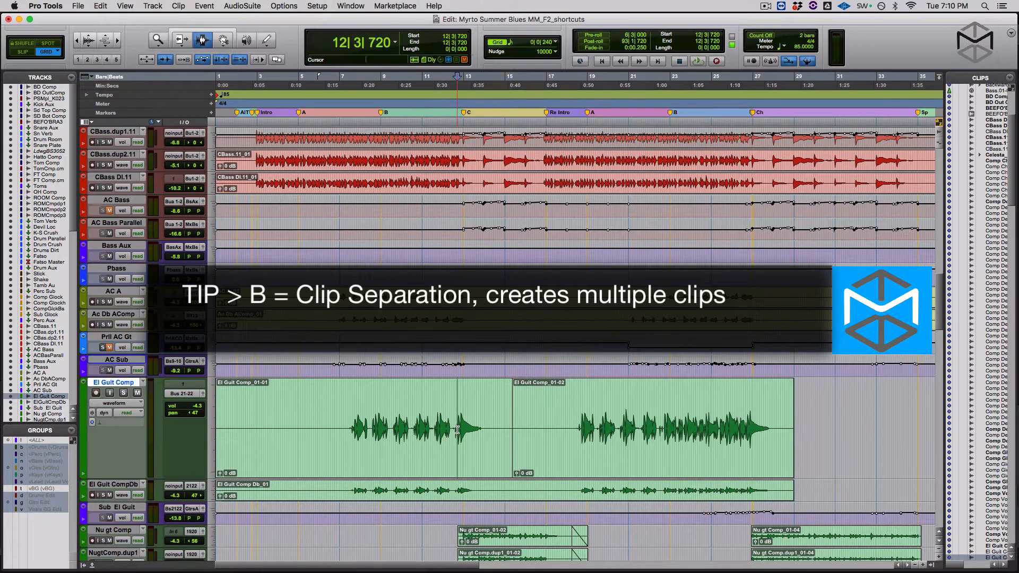
double_click(457, 429)
left_click(580, 426)
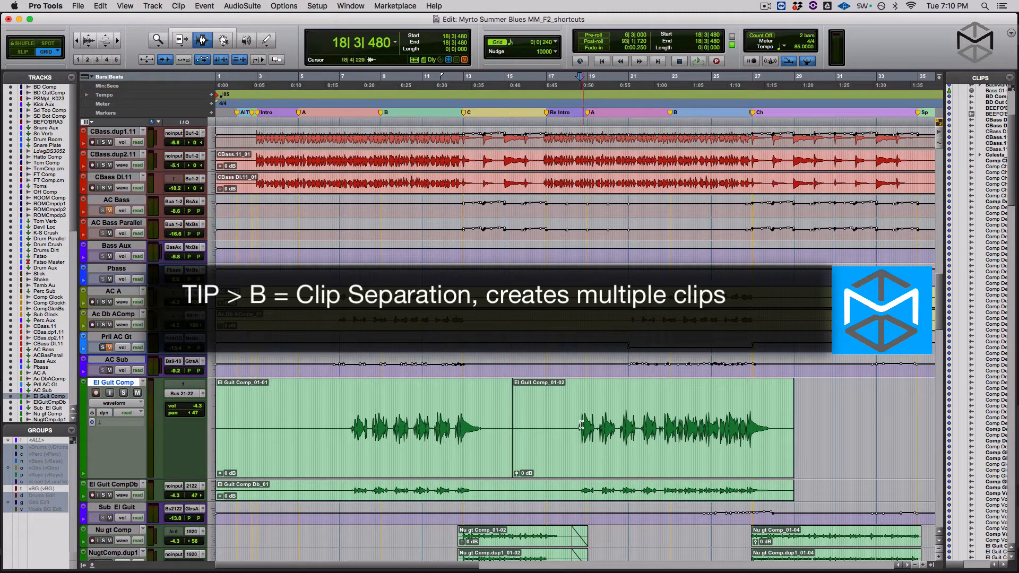
Add a fade-in to the second El Guit Comp clip from its start to 17|2|240.
left_click(561, 409)
left_click(565, 407)
left_click(552, 405)
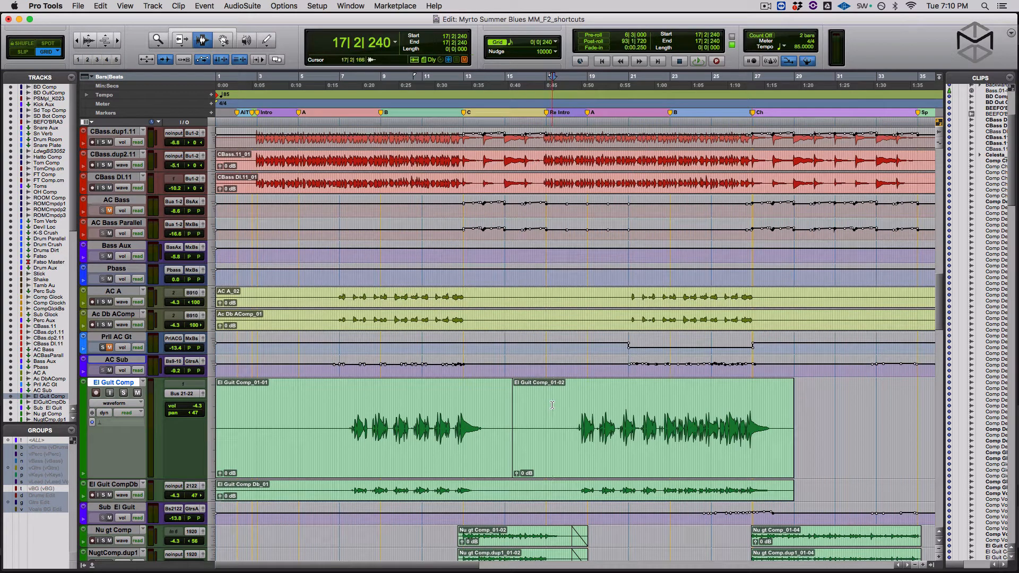
key("d")
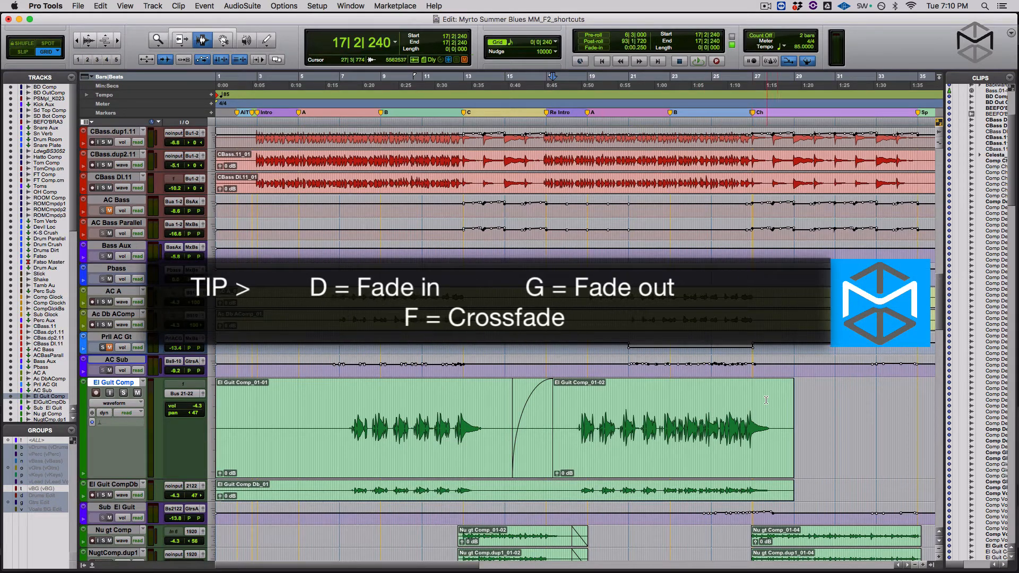
Add a fade-out to the second El Guit Comp clip from 25|3|720 to its end.
left_click(765, 401)
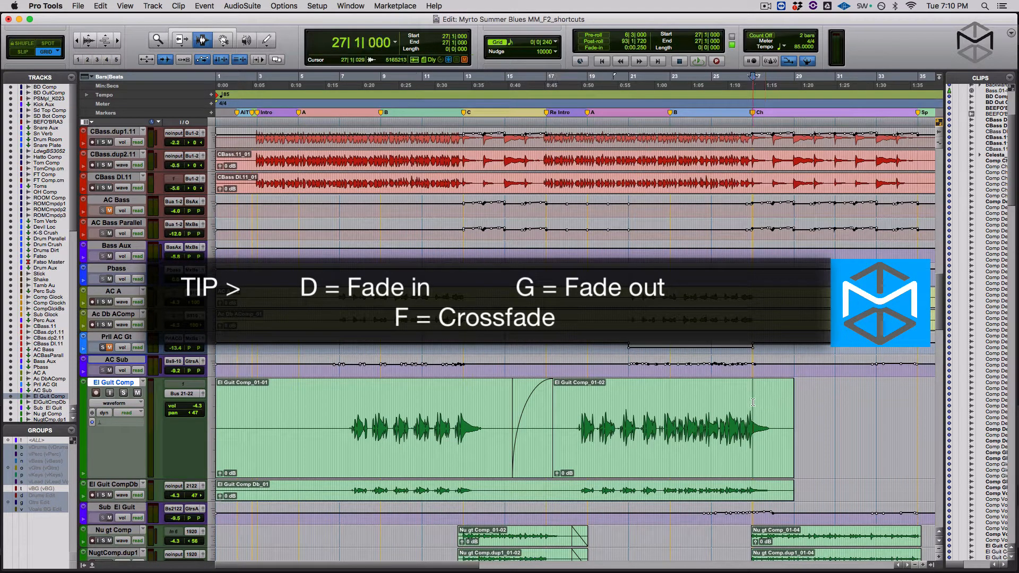
left_click(709, 401)
left_click(725, 401)
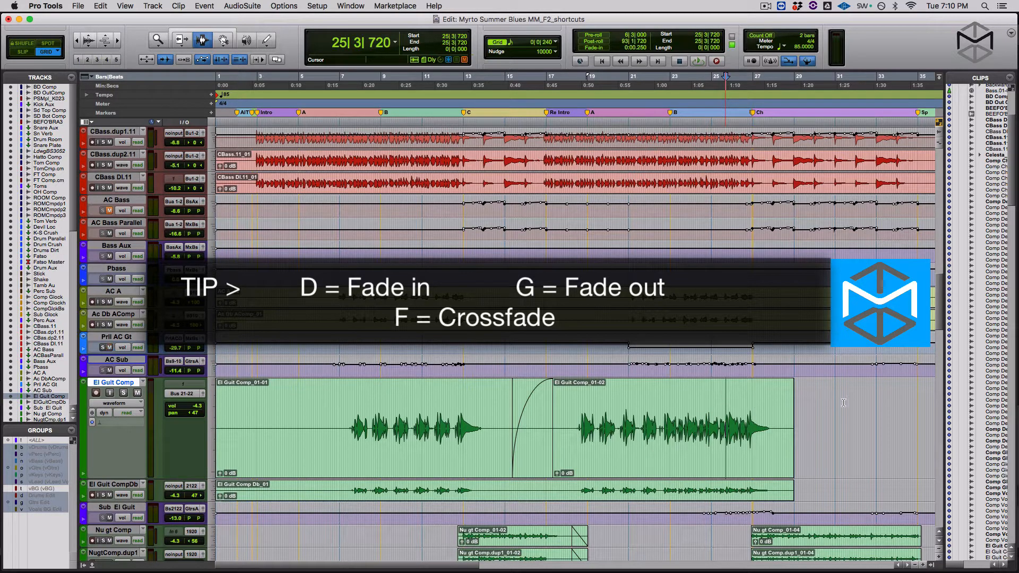
key("g")
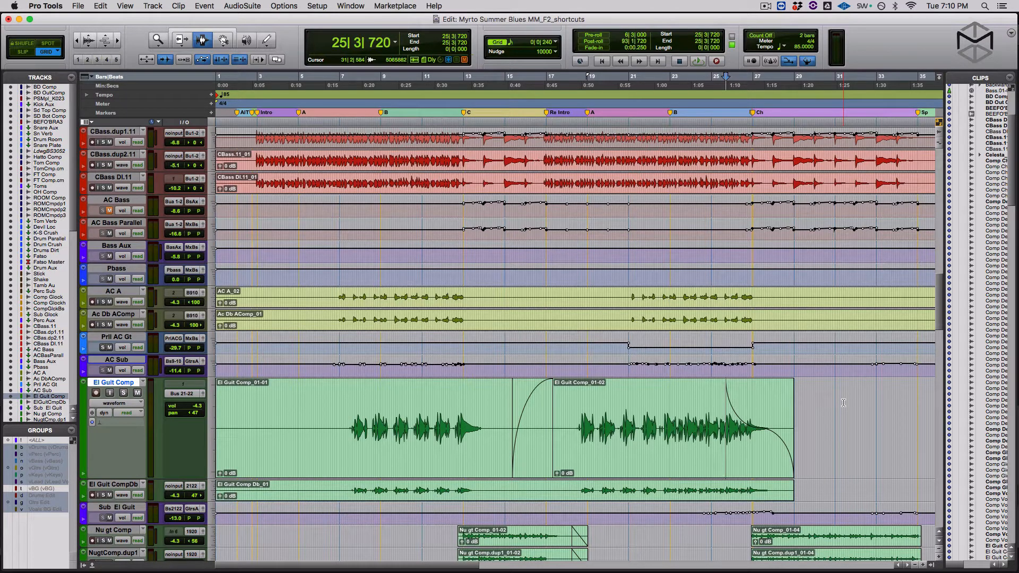
Undo the fade-out and fade-in on the second El Guit Comp clip and place the insertion point at 13|2|720.
key("z")
key("z")
key("z")
double_click(596, 416)
double_click(471, 414)
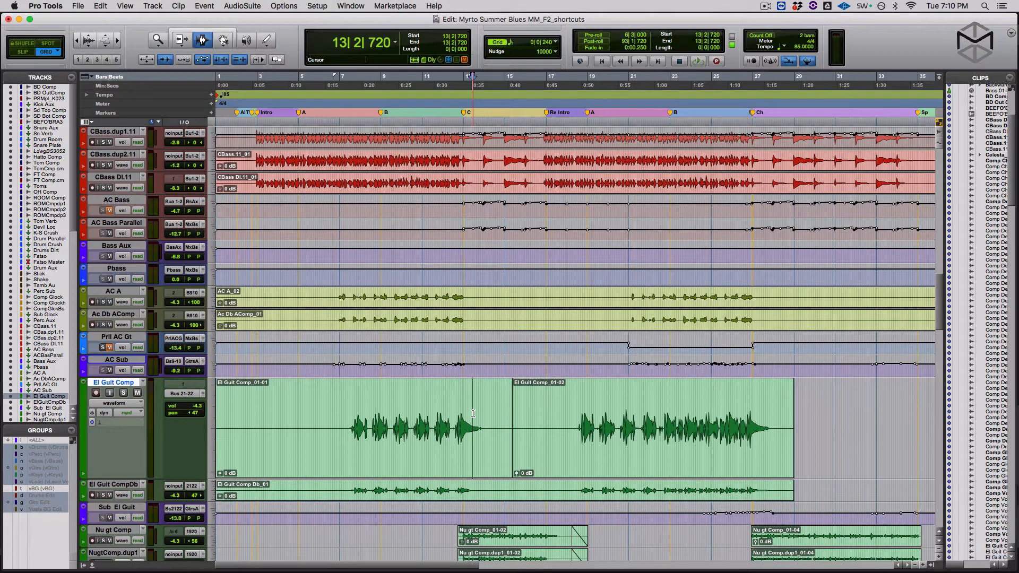
Try a crossfade between the two El Guit Comp clips from 14|4|240 to 15|4|720 and undo it.
left_click(543, 432)
left_click(500, 432)
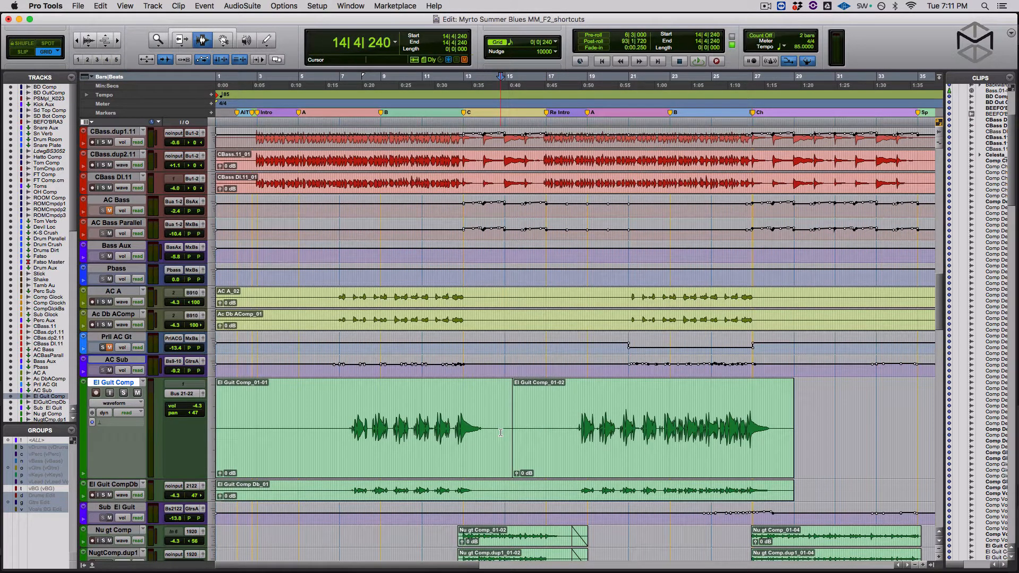
left_click_drag(500, 432, 524, 434)
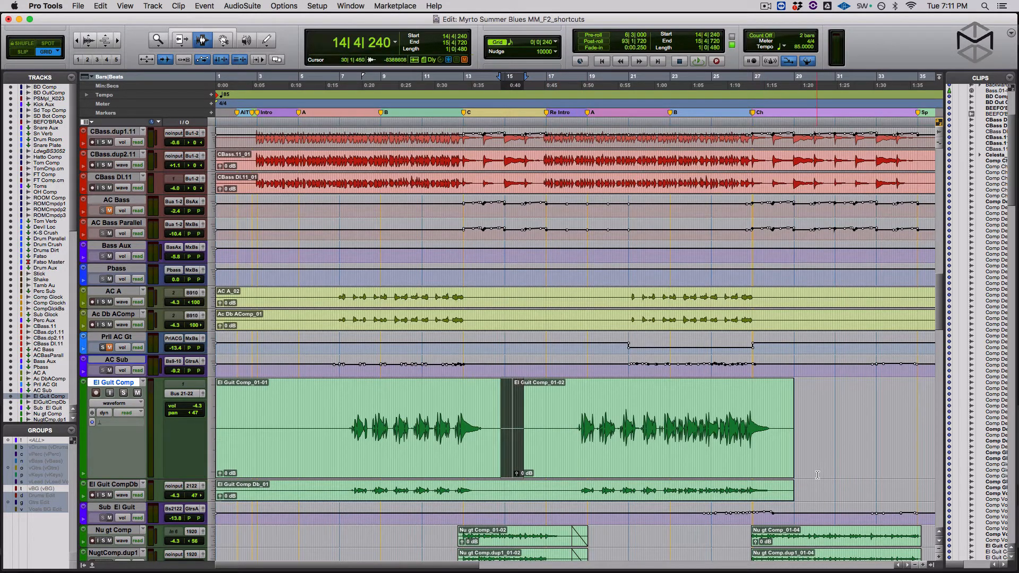
key("f")
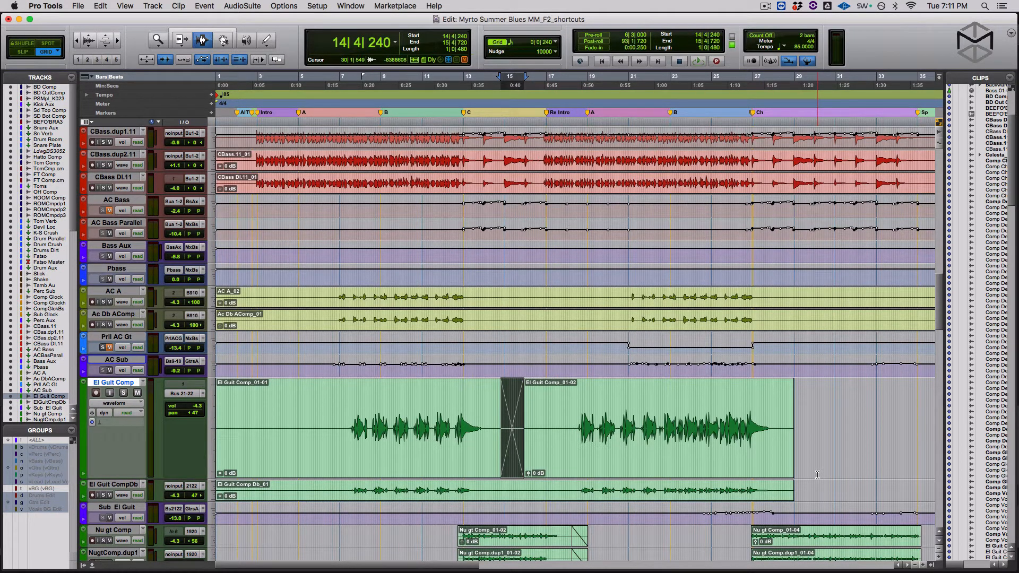
key("z")
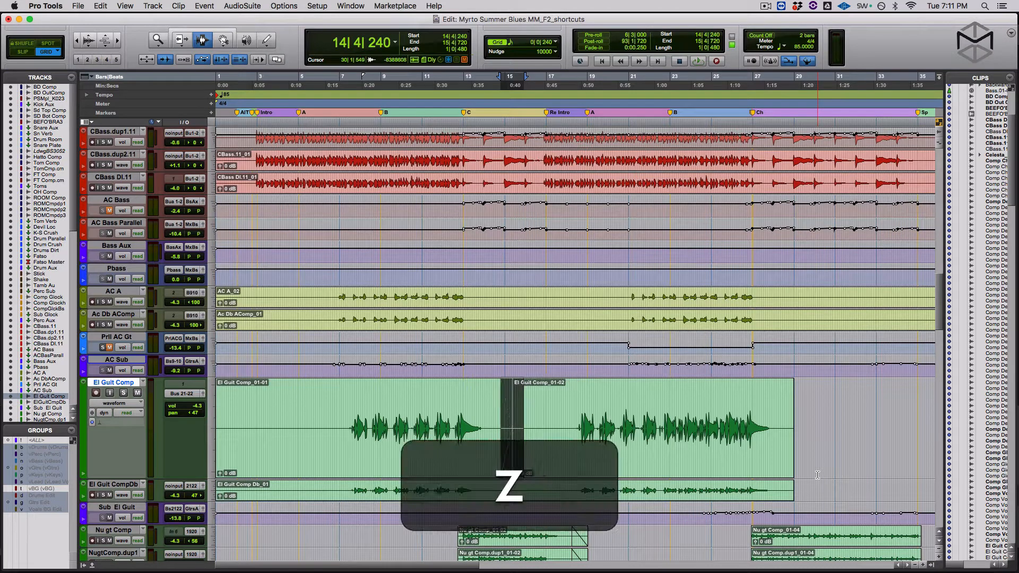
Crossfade the two El Guit Comp clips over about one bar across their boundary, starting at 14|4|240.
left_click(459, 398)
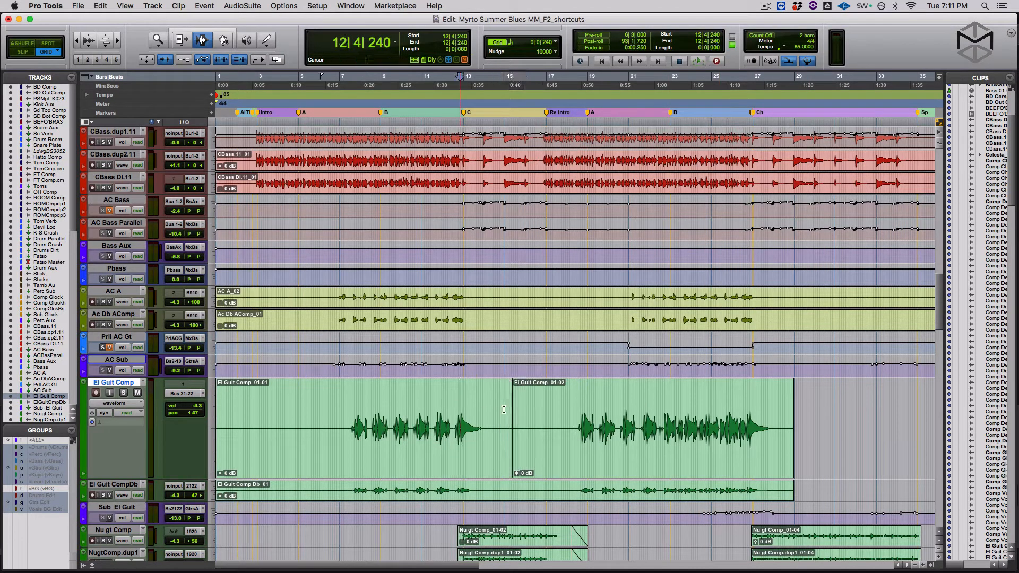
left_click_drag(501, 408, 521, 409)
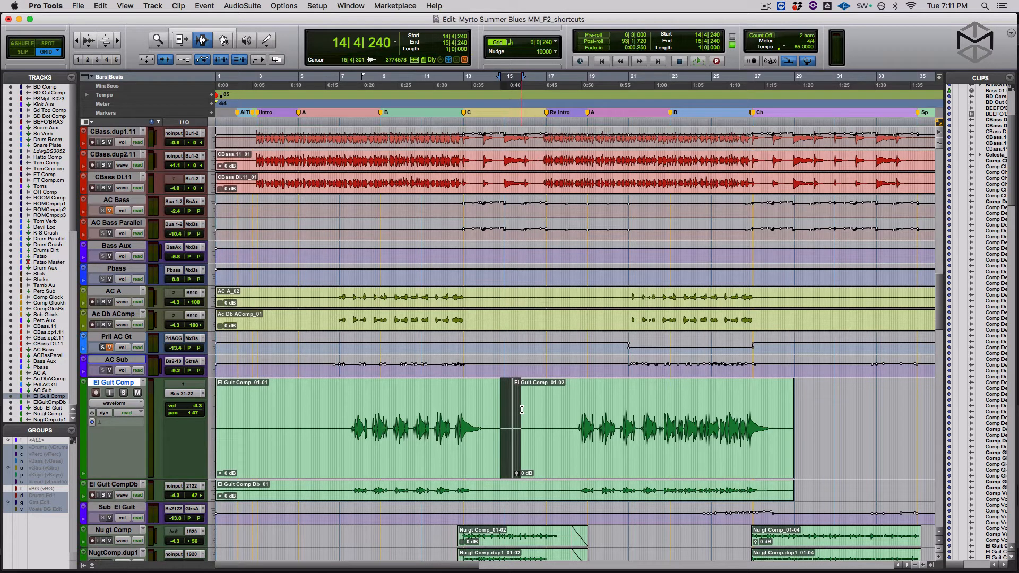
key("f")
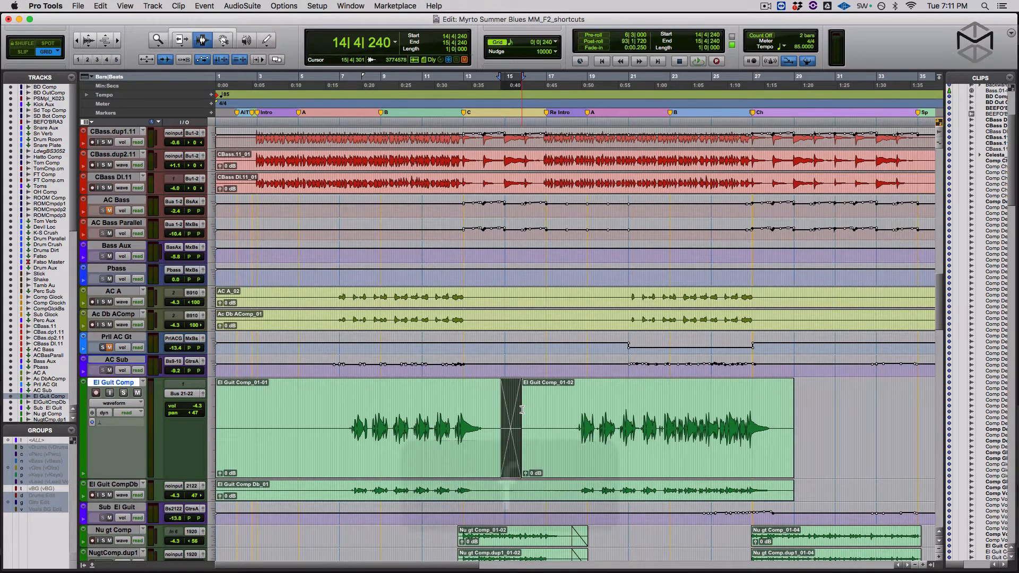
Add a fade-in to the first El Guit Comp clip from its start to 4|2|720.
left_click(324, 405)
left_click(307, 404)
left_click(265, 403)
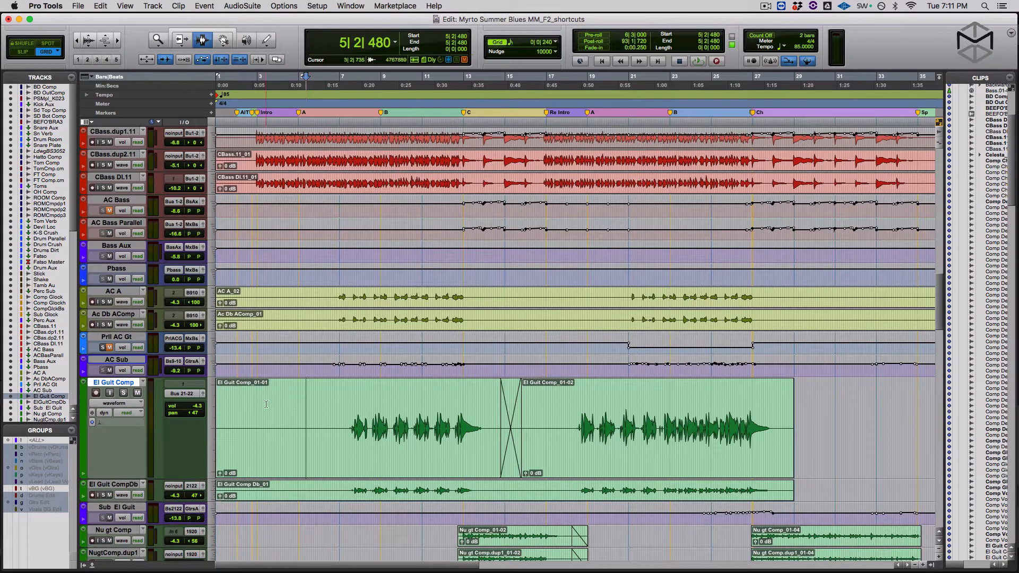
left_click(286, 404)
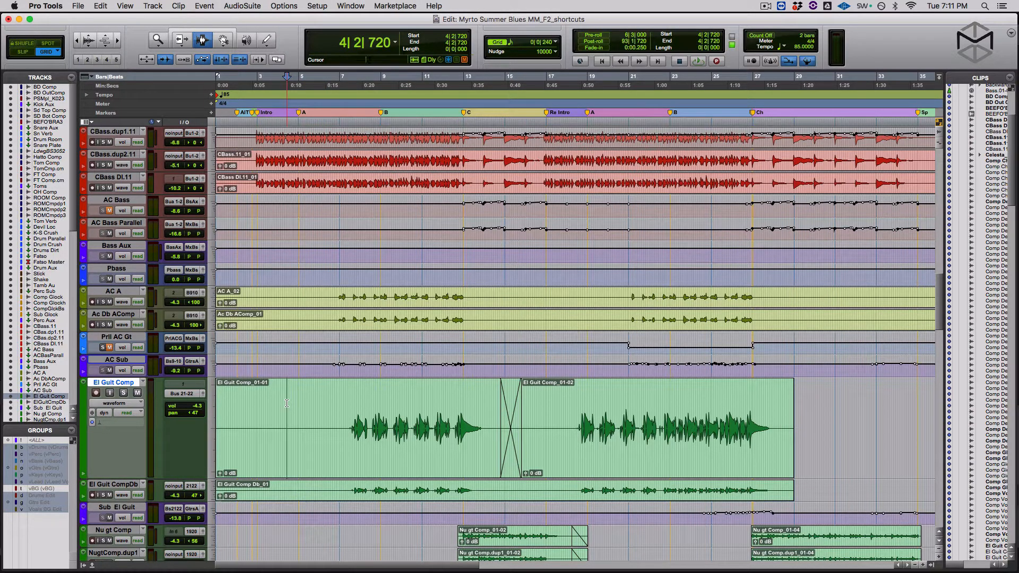
key("d")
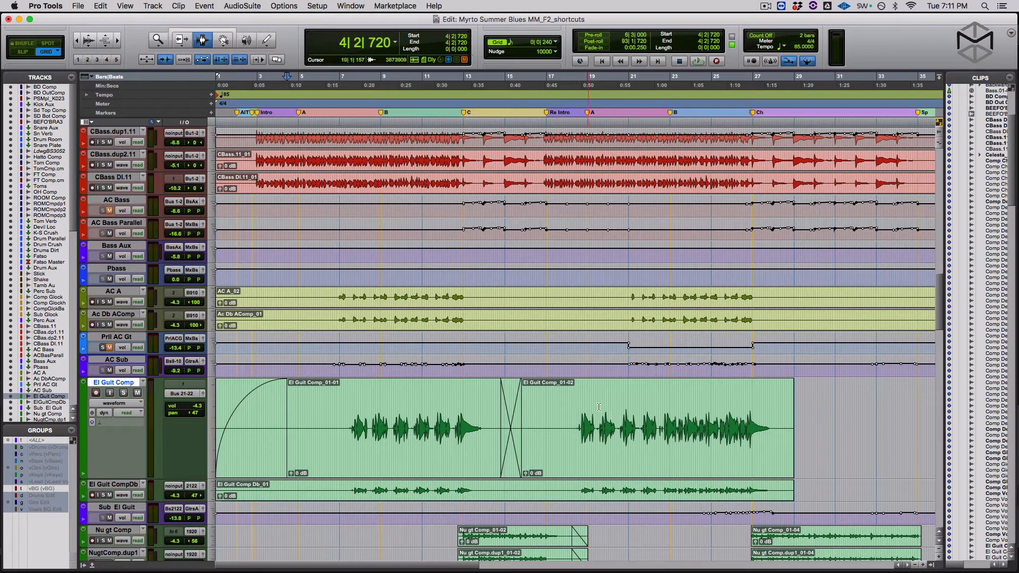
Add a fade-out to the second El Guit Comp clip from 25|3|240 to its end.
left_click(730, 395)
left_click(711, 397)
left_click(722, 398)
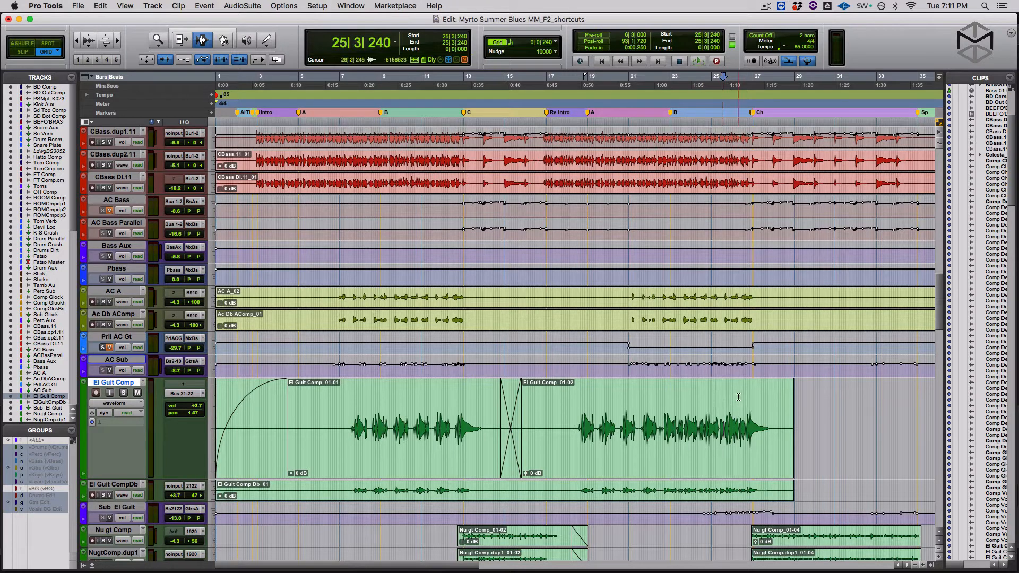
key("g")
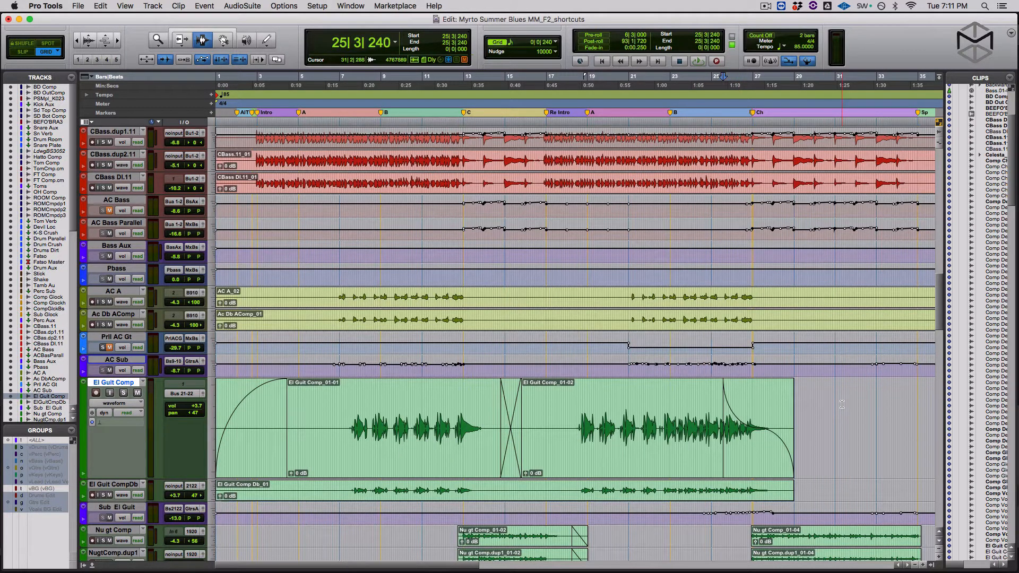
Undo the fades, the crossfade and the clip separation on the El Guit Comp track.
key("z")
key("z")
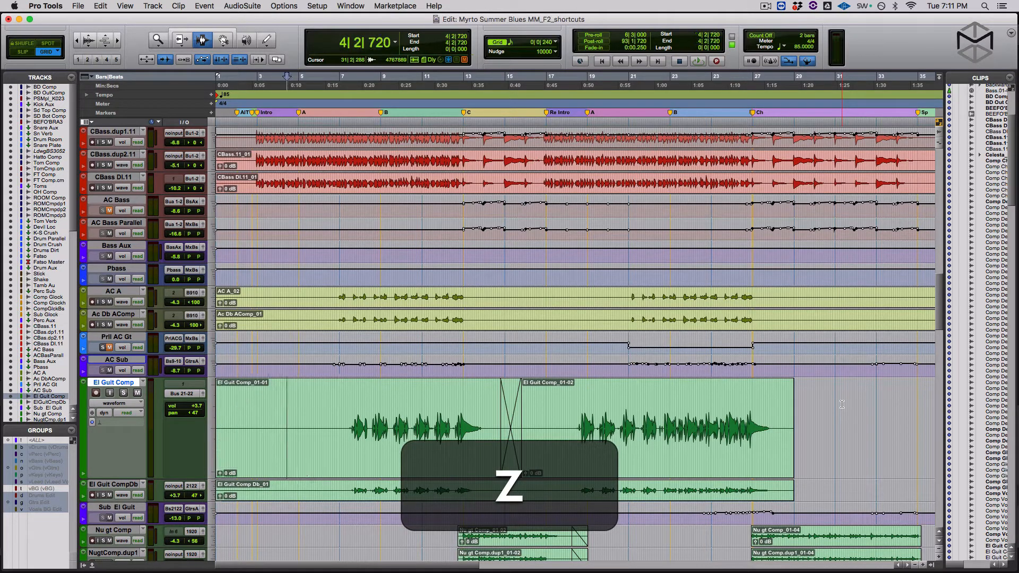
key("z")
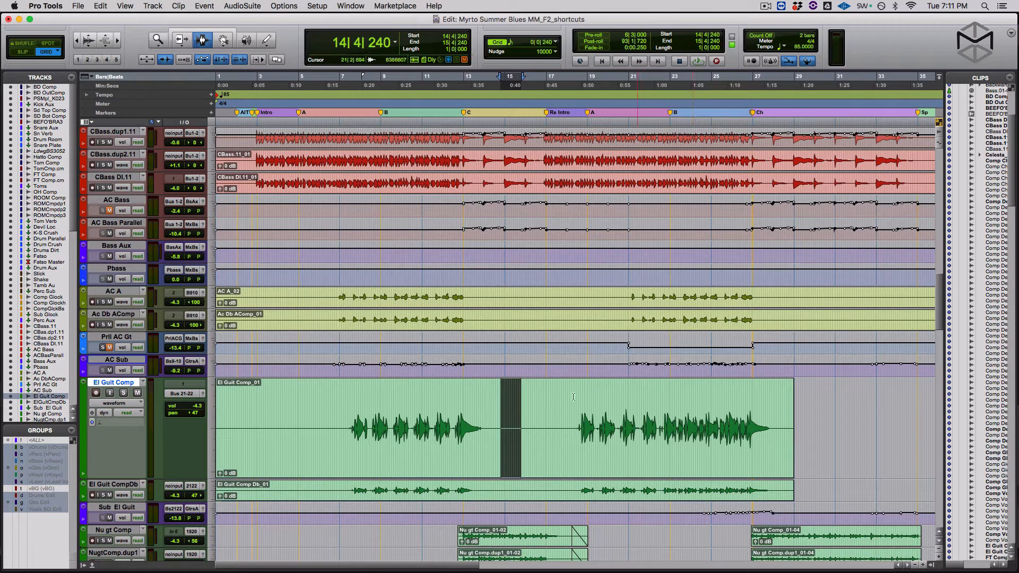
Redo the separation, crossfade and first-clip fade-in on the El Guit Comp track and undo them again.
left_click(553, 401)
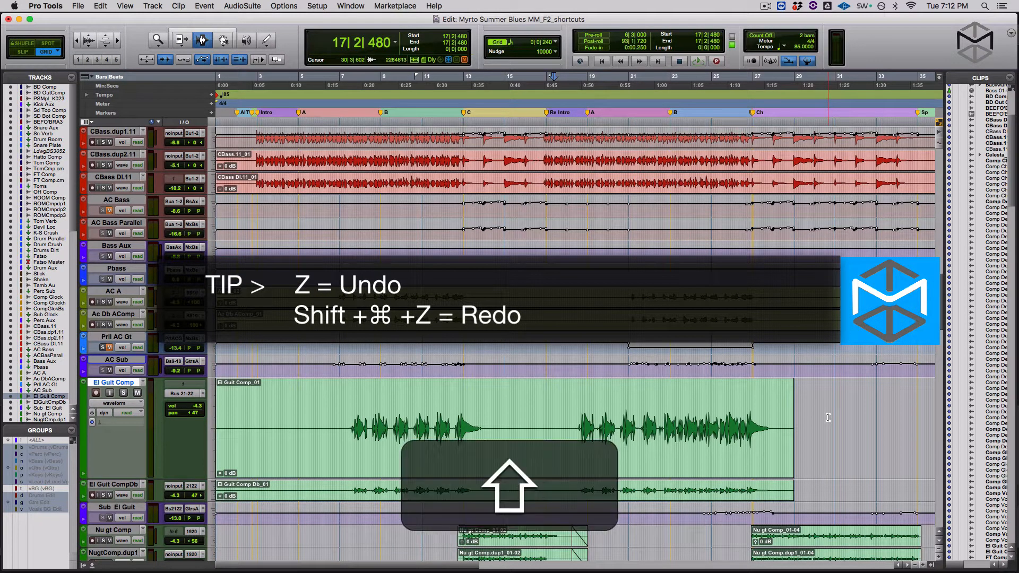
key("shift+super+z")
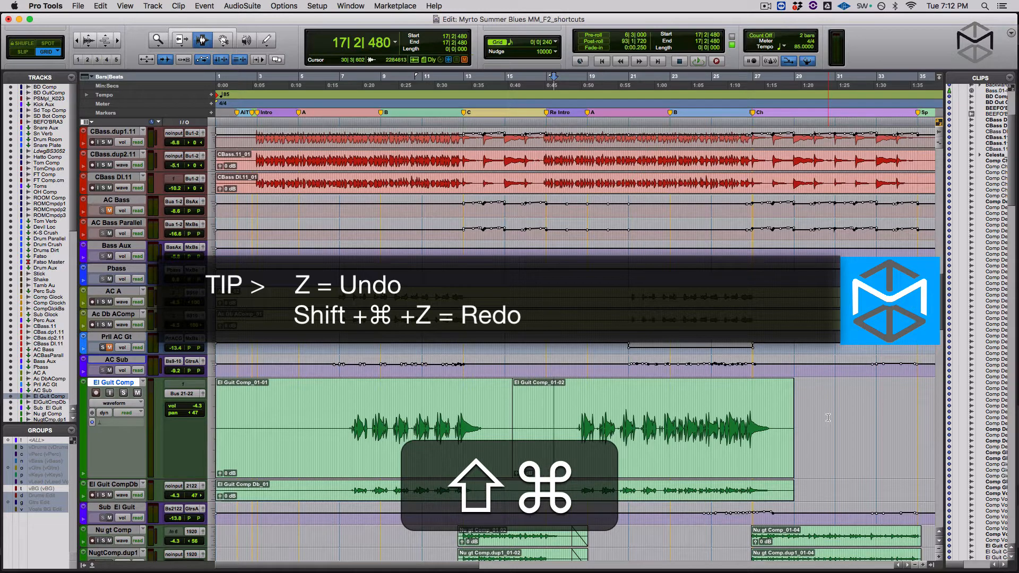
key("shift+super+z")
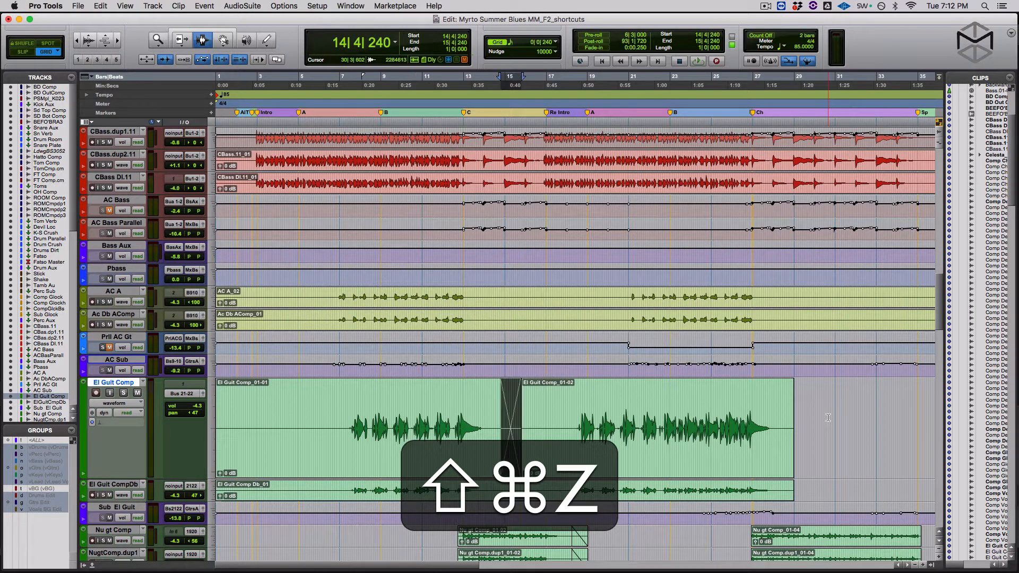
key("shift+super+z")
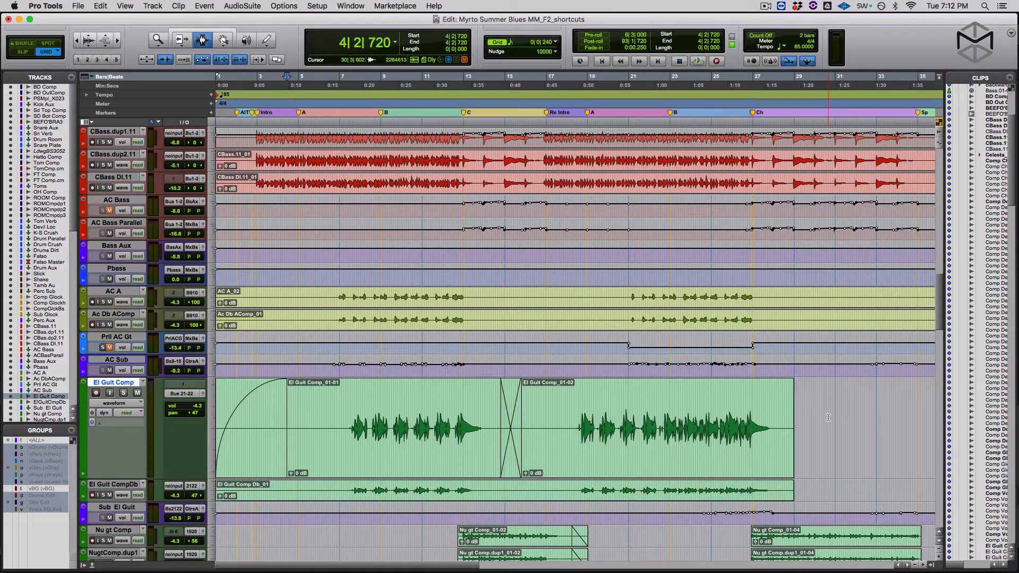
key("z")
key("z")
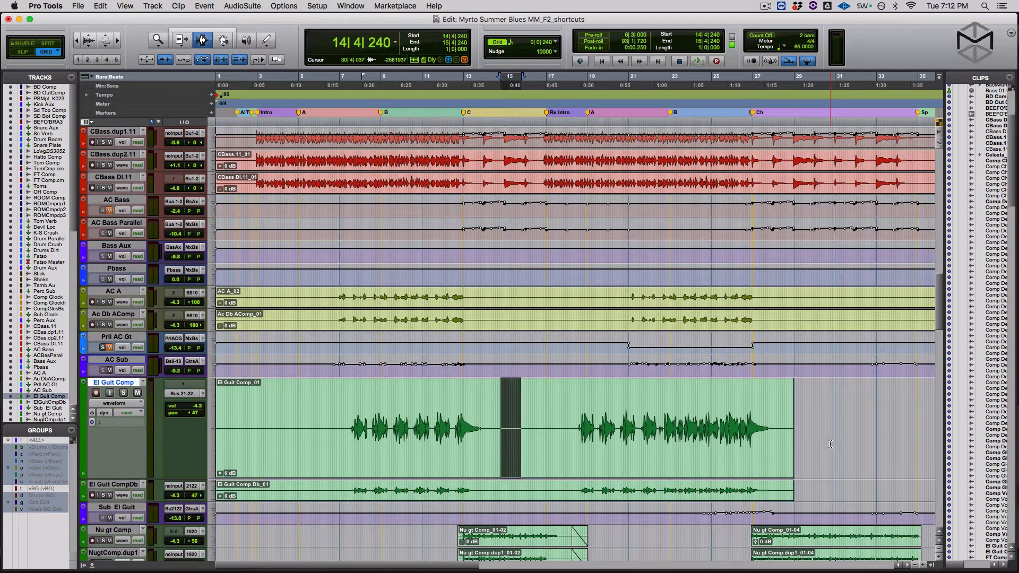
Copy the El Guit Comp_01 section from 7|1|240 to 8|3|000, paste it at 29|3|000 and undo the paste.
left_click(504, 424)
left_click(350, 425)
left_click_drag(365, 429, 370, 428)
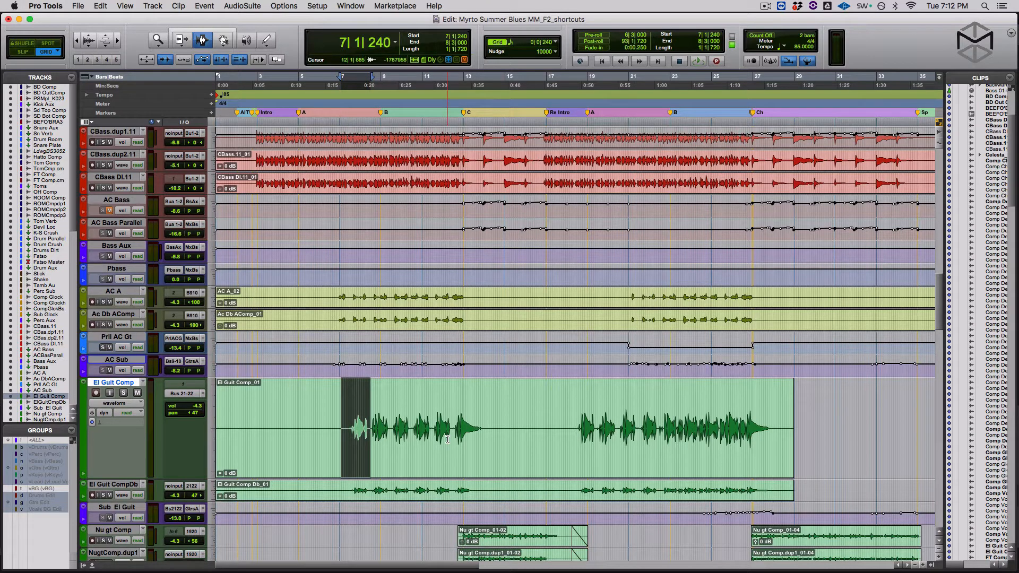
key("c")
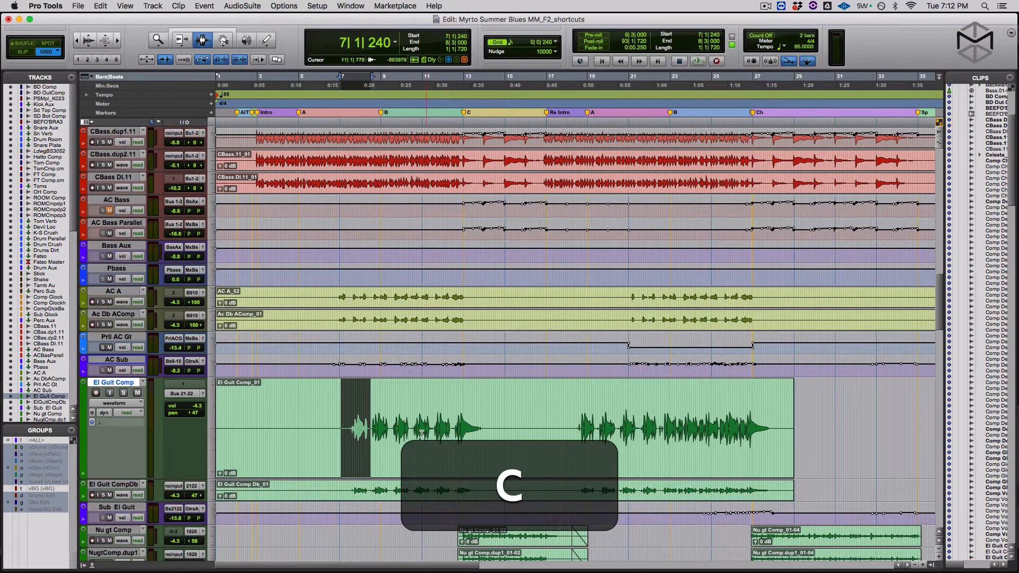
left_click(804, 418)
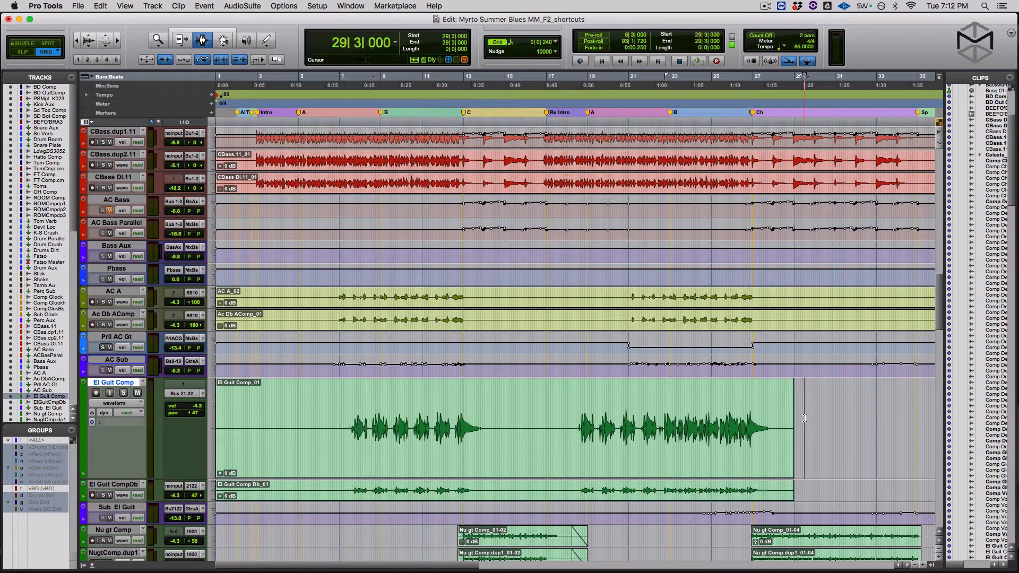
key("v")
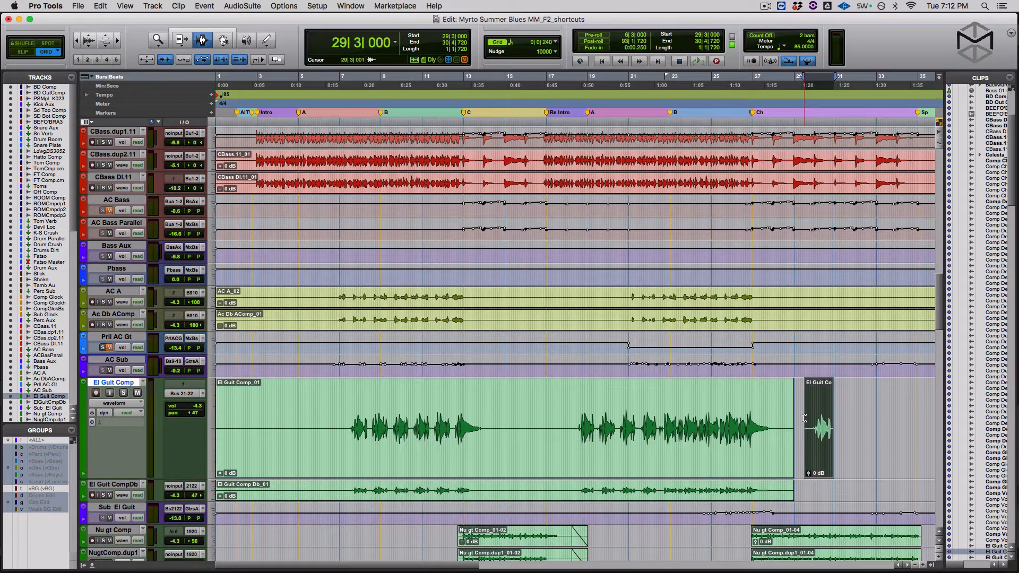
key("z")
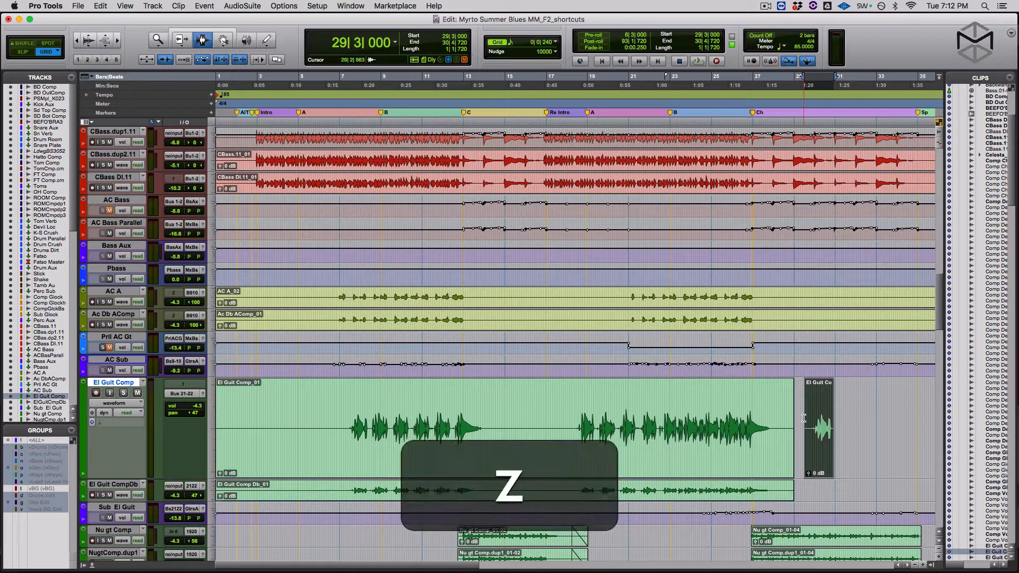
Cut the El Guit Comp_01 section from 7|1|480 to 10|3|240, paste it at 30|1|480 and undo both edits.
left_click_drag(342, 422, 412, 422)
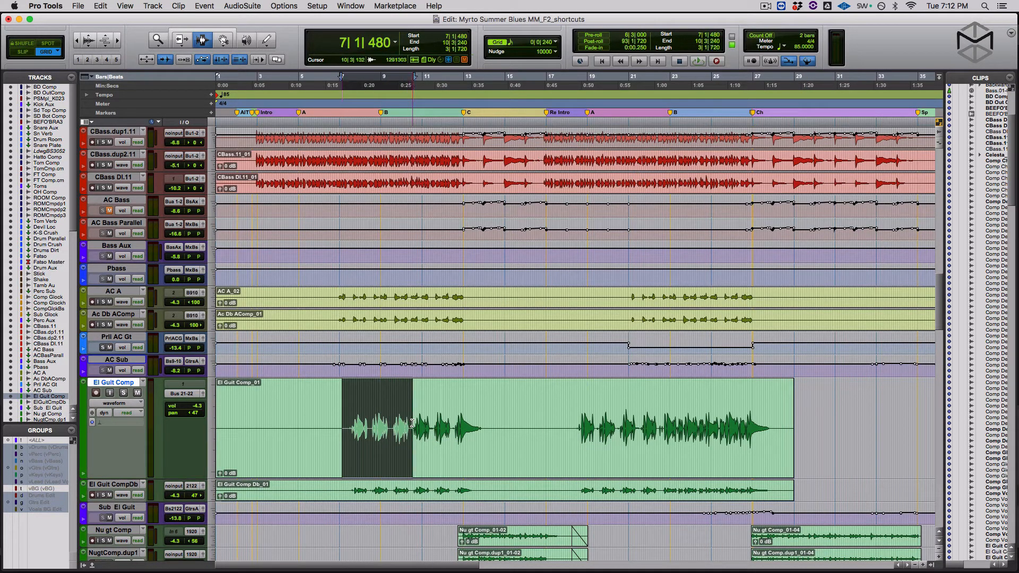
key("x")
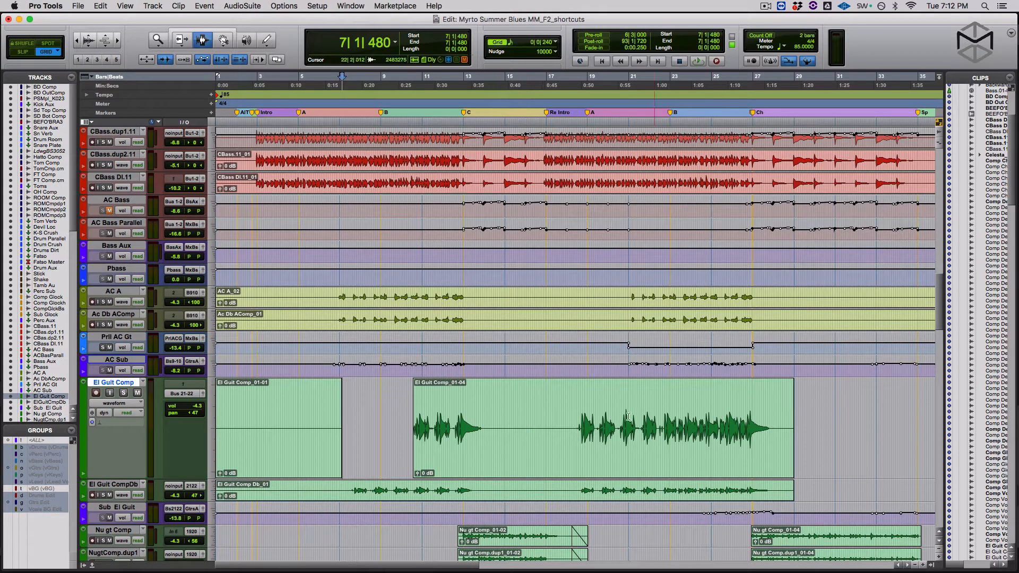
left_click(817, 421)
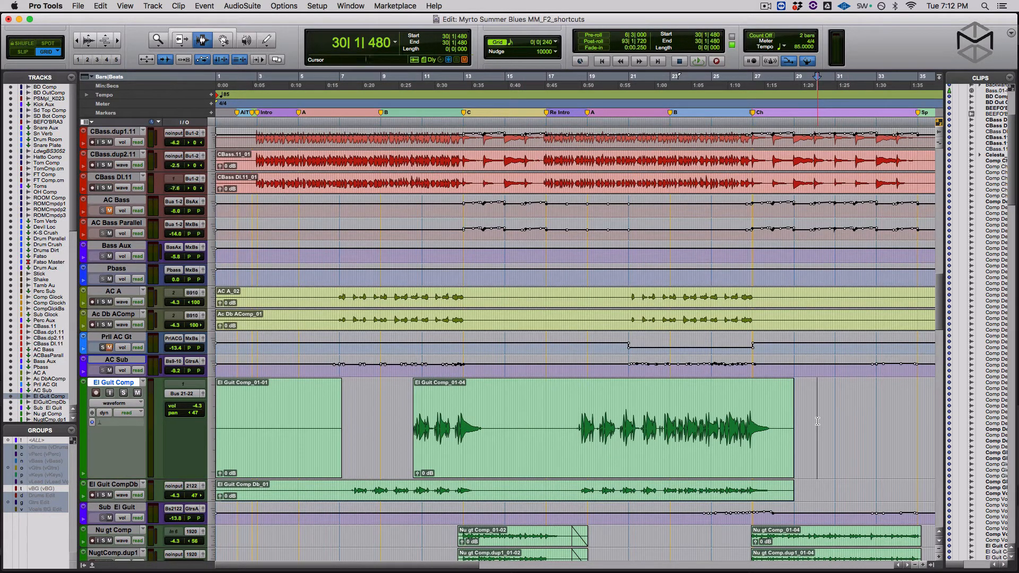
key("v")
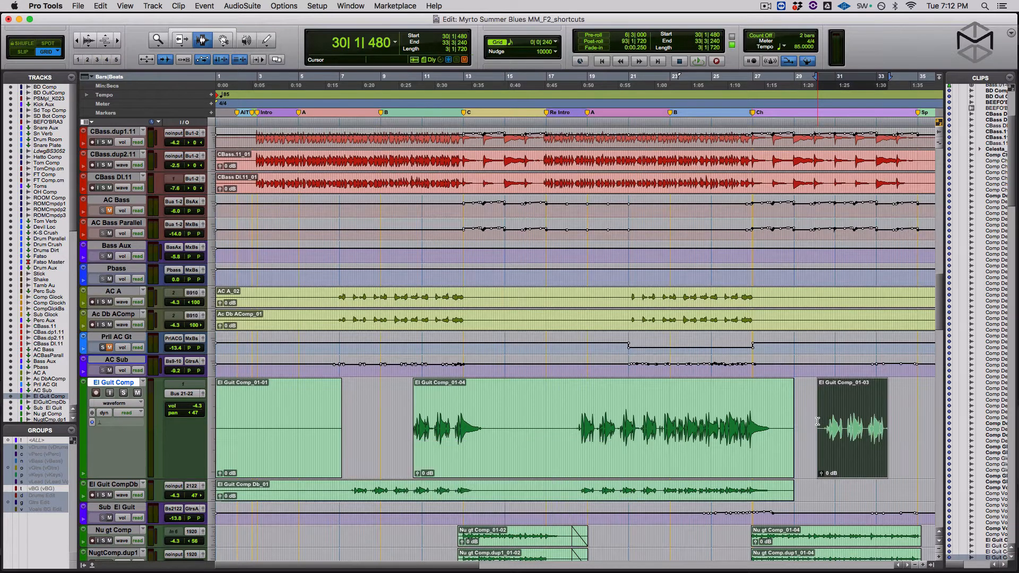
key("z")
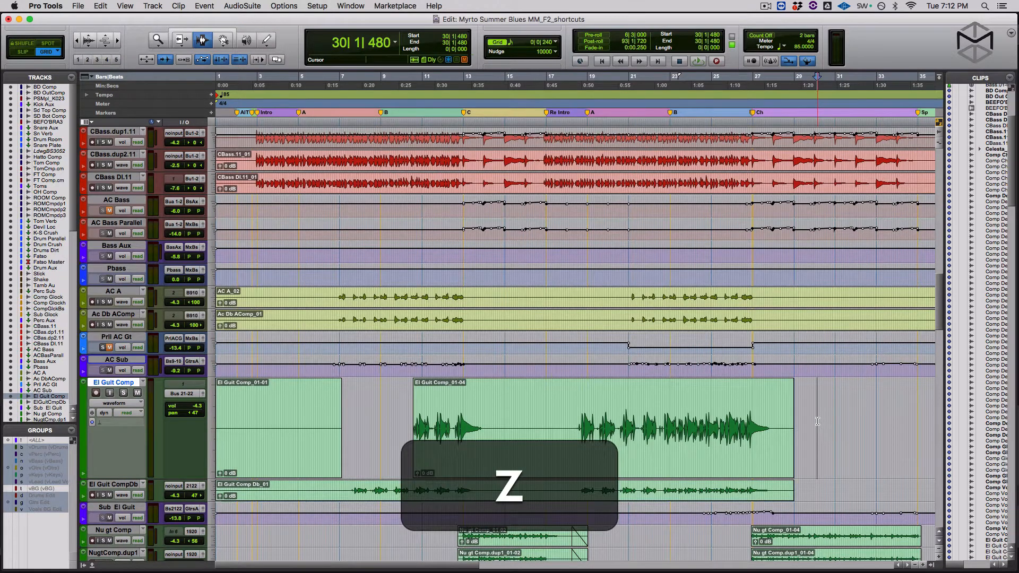
key("z")
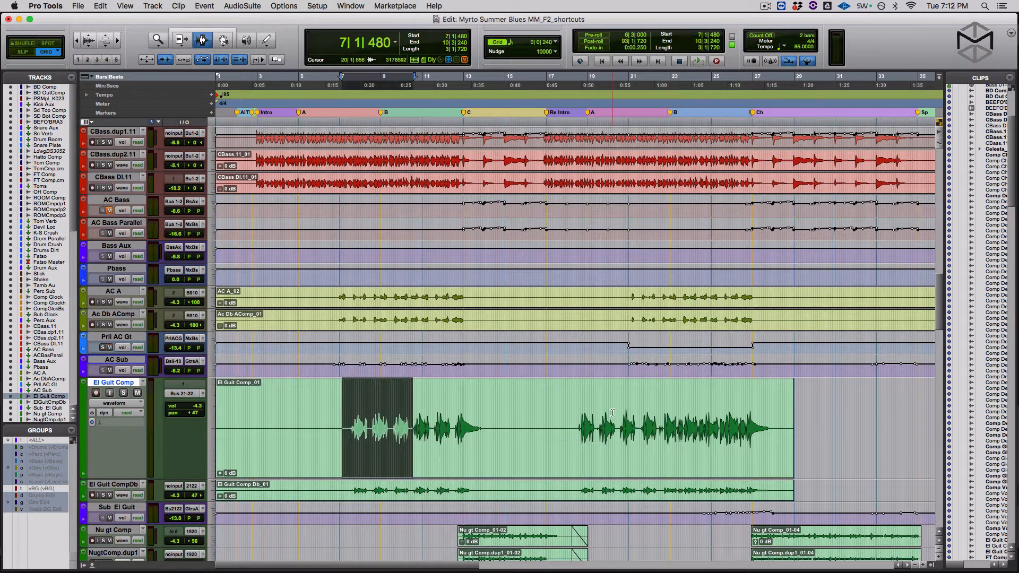
Turn on Insertion Follows Playback and play briefly from 16|1|240 on the El Guit Comp track.
left_click(527, 420)
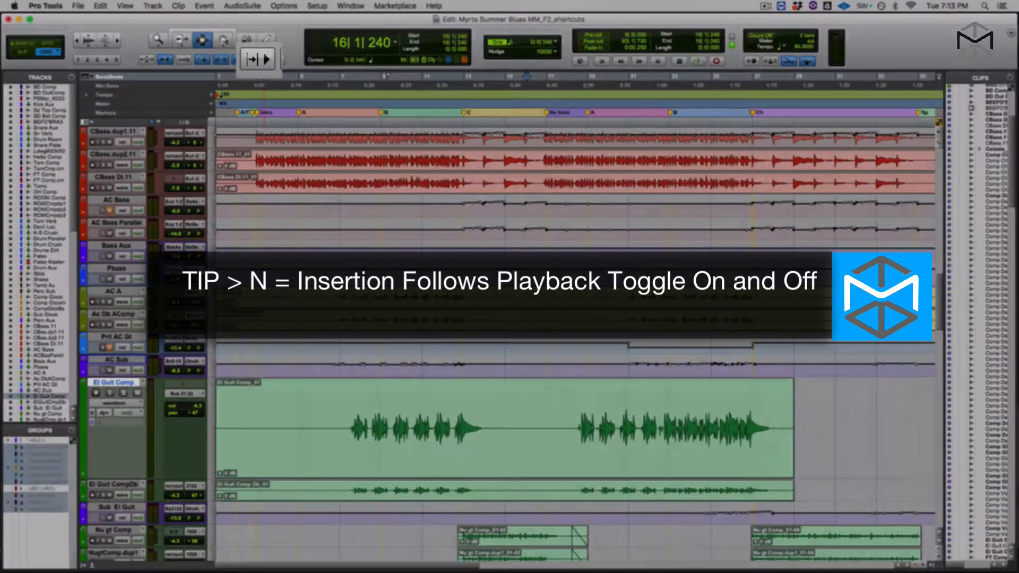
key("n")
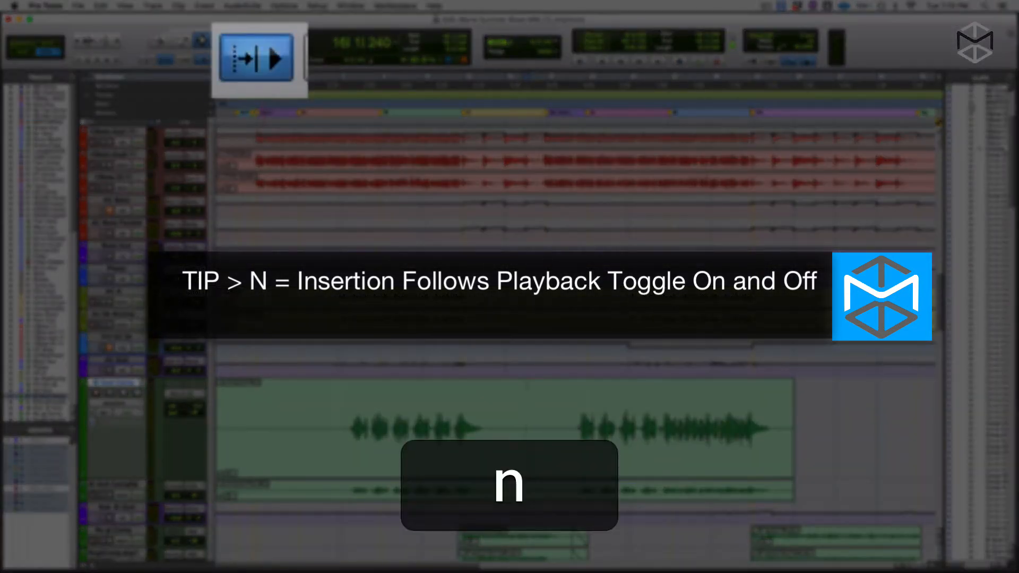
key("n")
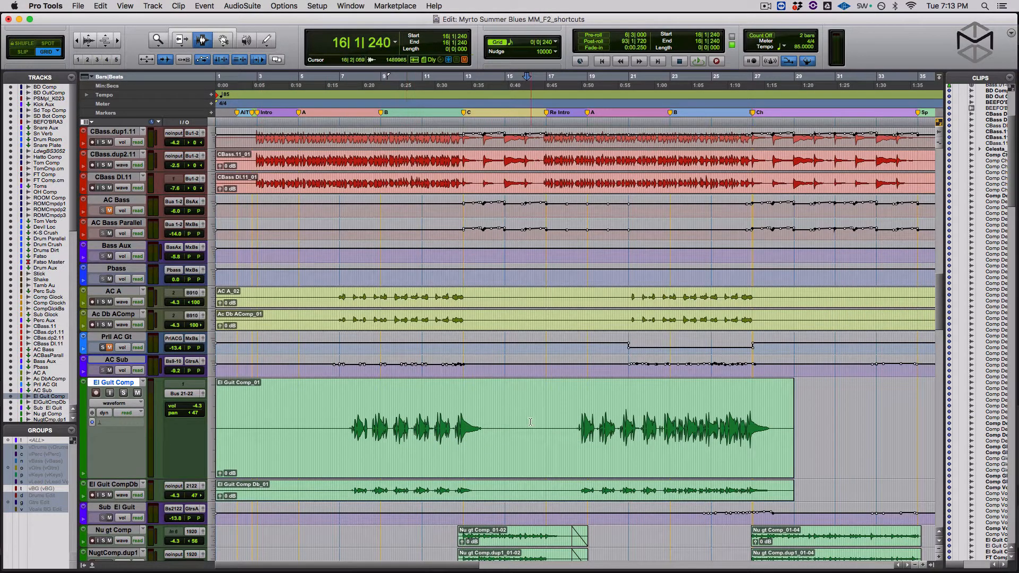
key("space")
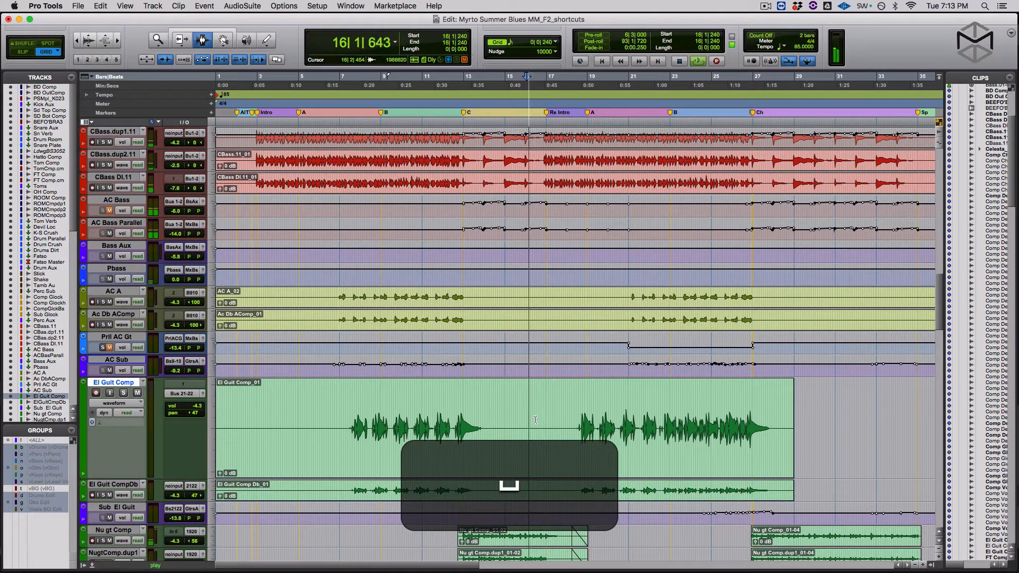
key("space")
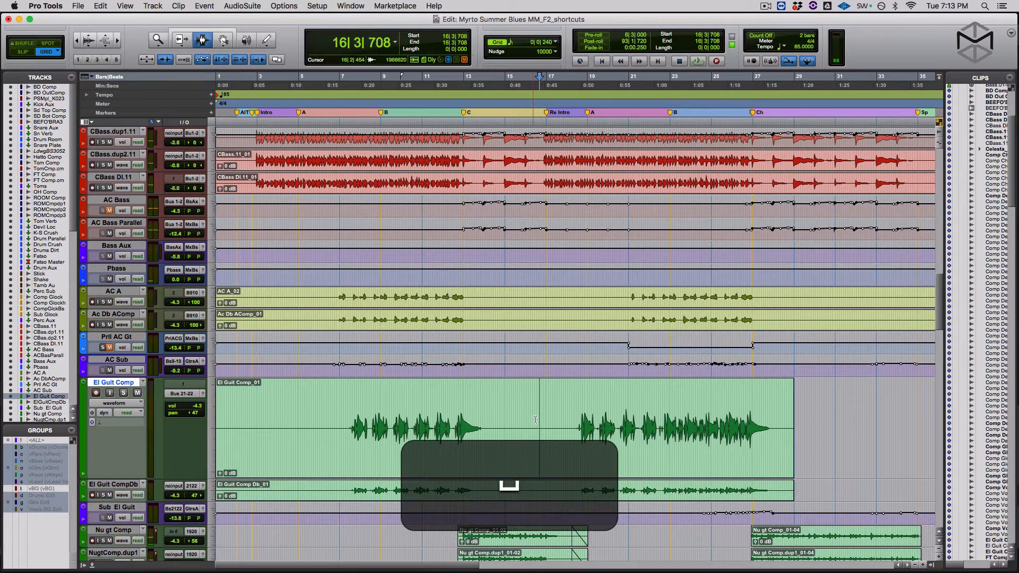
Play from 15|4|240 on the El Guit Comp track, stop, resume from the stopping point and stop again.
left_click(528, 417)
left_click(521, 413)
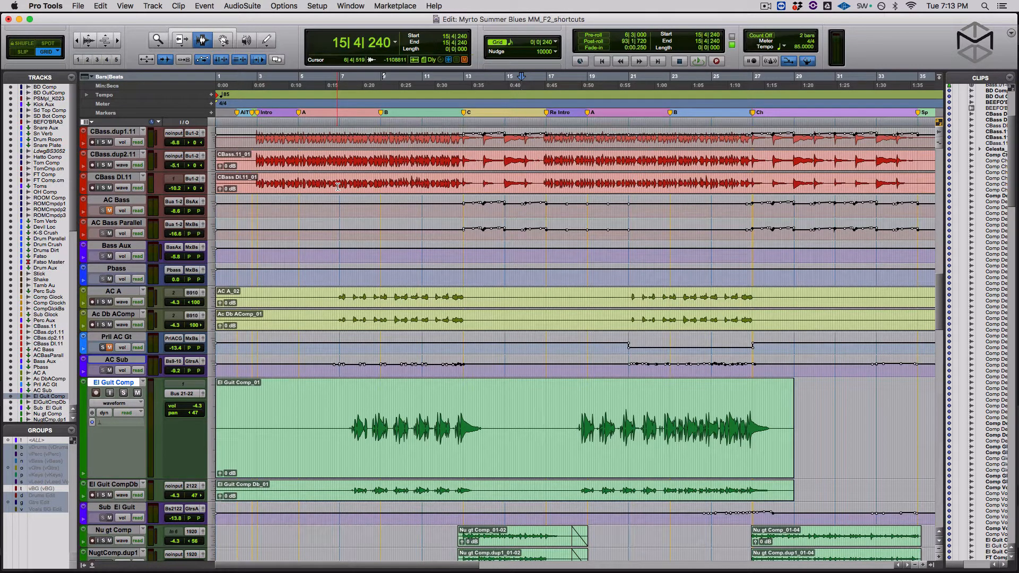
key("space")
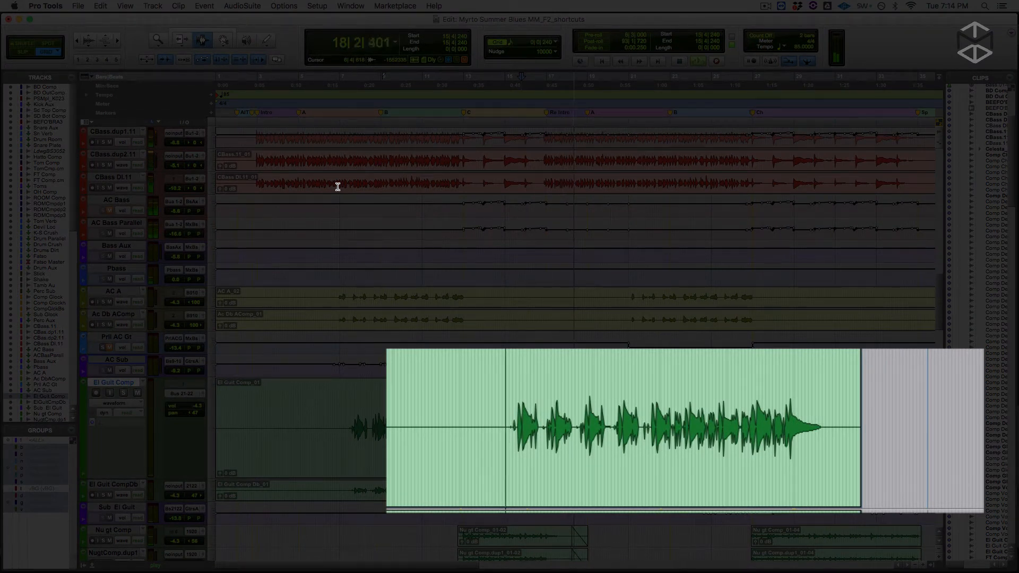
key("space")
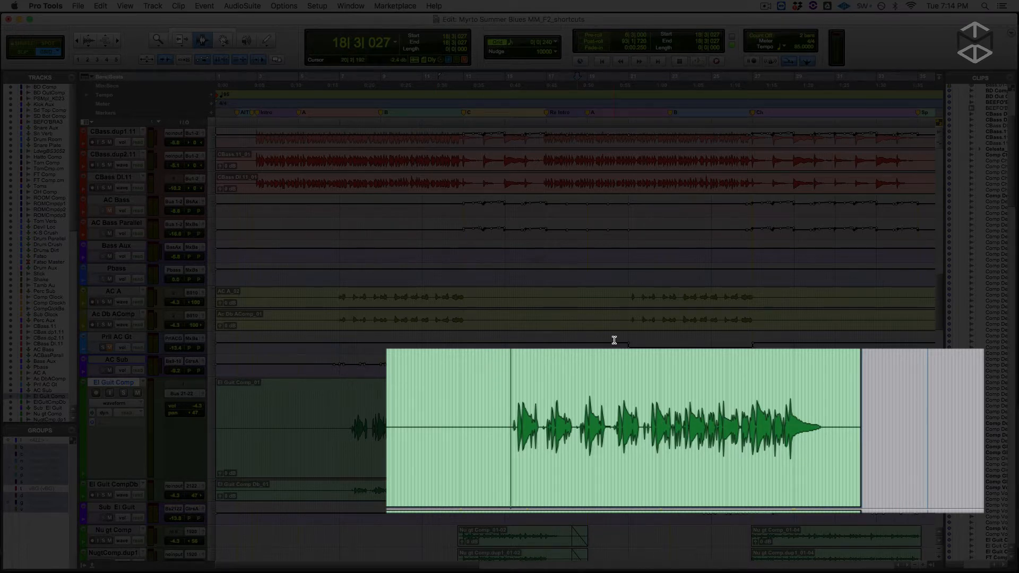
key("space")
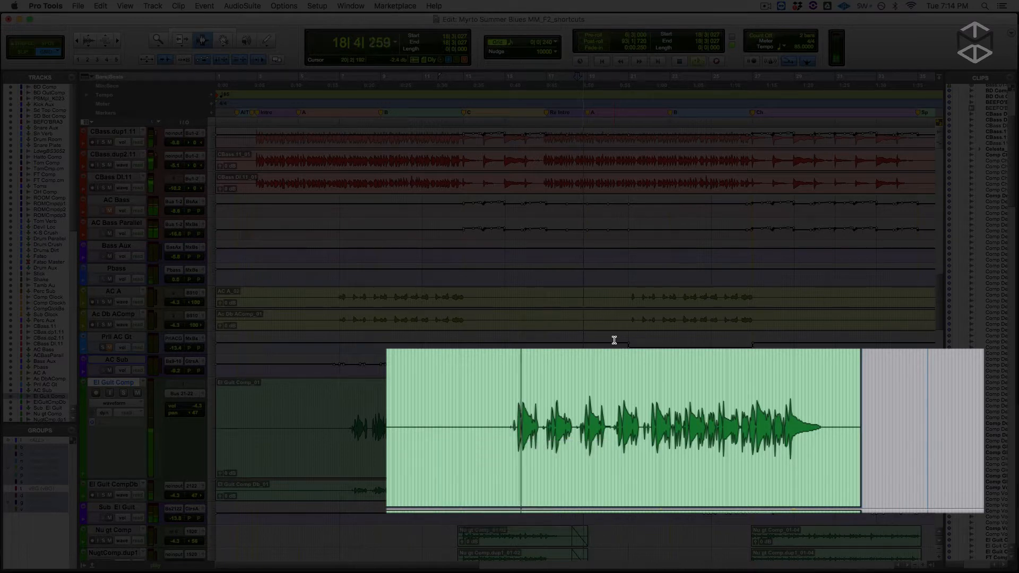
key("space")
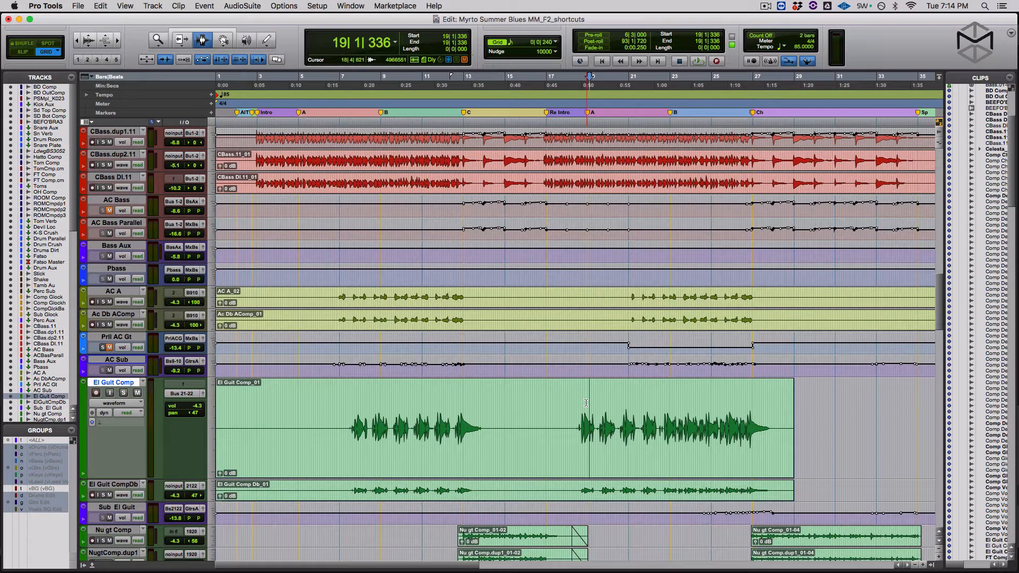
Turn off Insertion Follows Playback and play twice from 14|3|240 on the El Guit Comp track.
key("n")
left_click(495, 406)
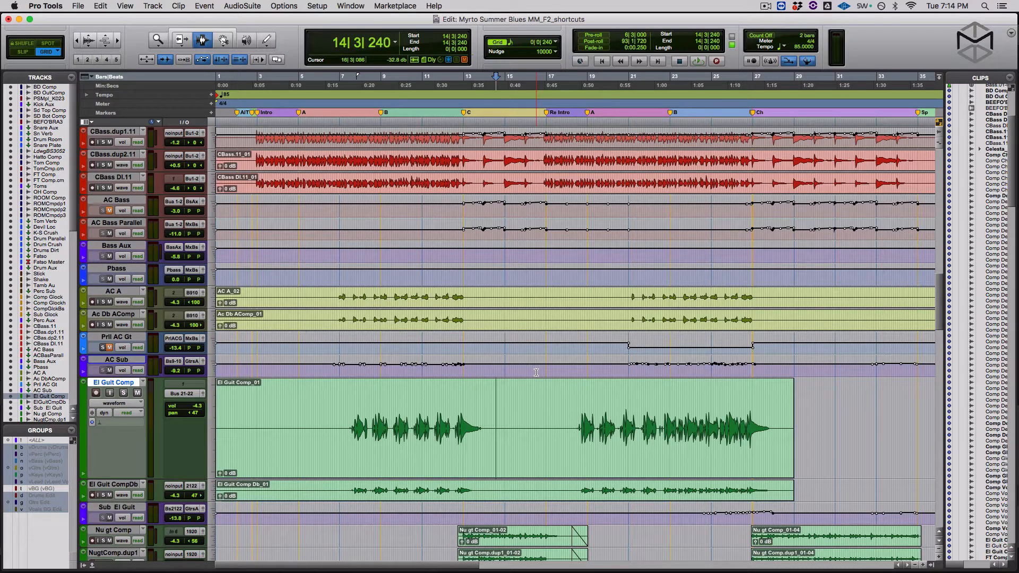
key("space")
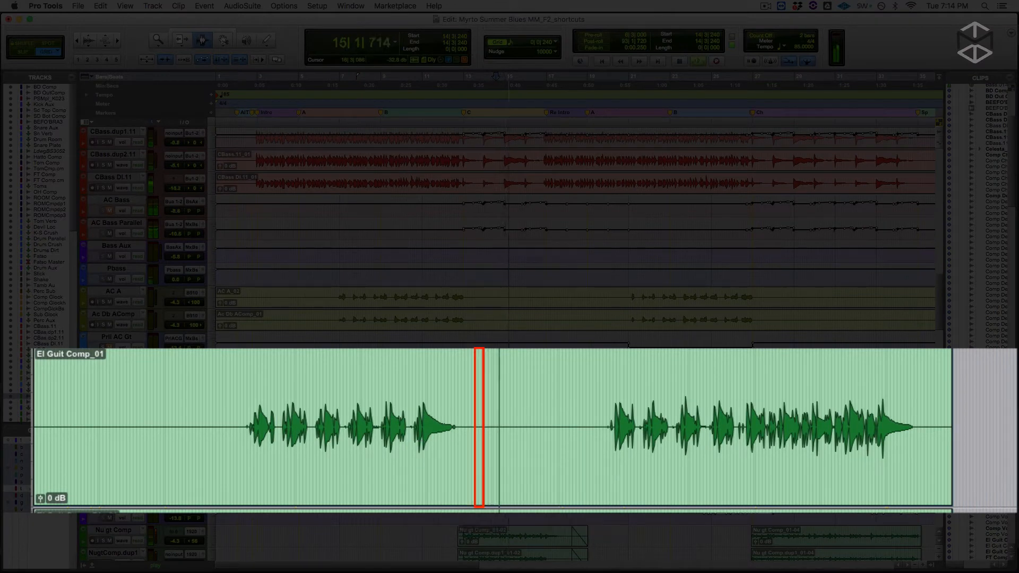
key("space")
key("space")
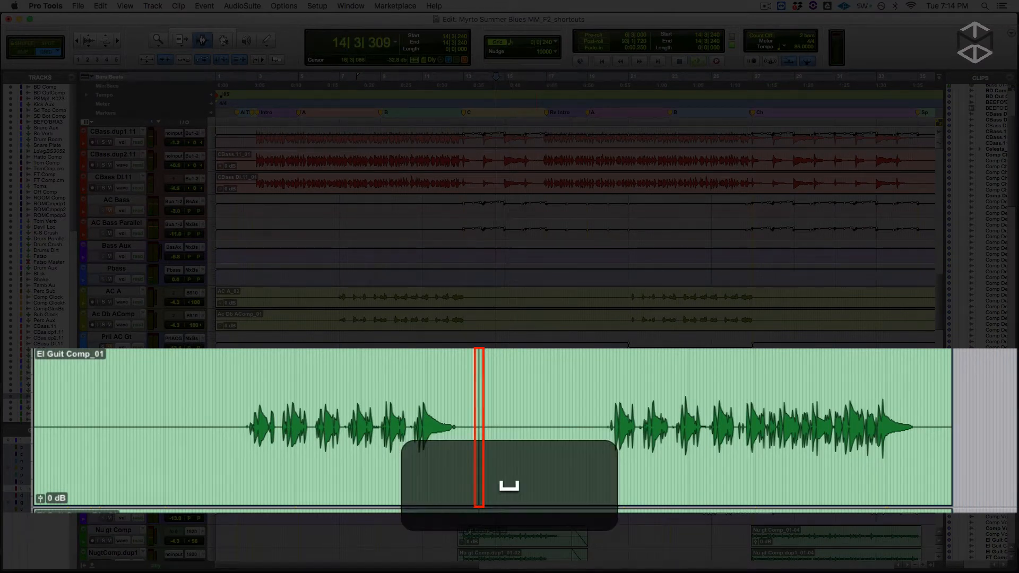
key("space")
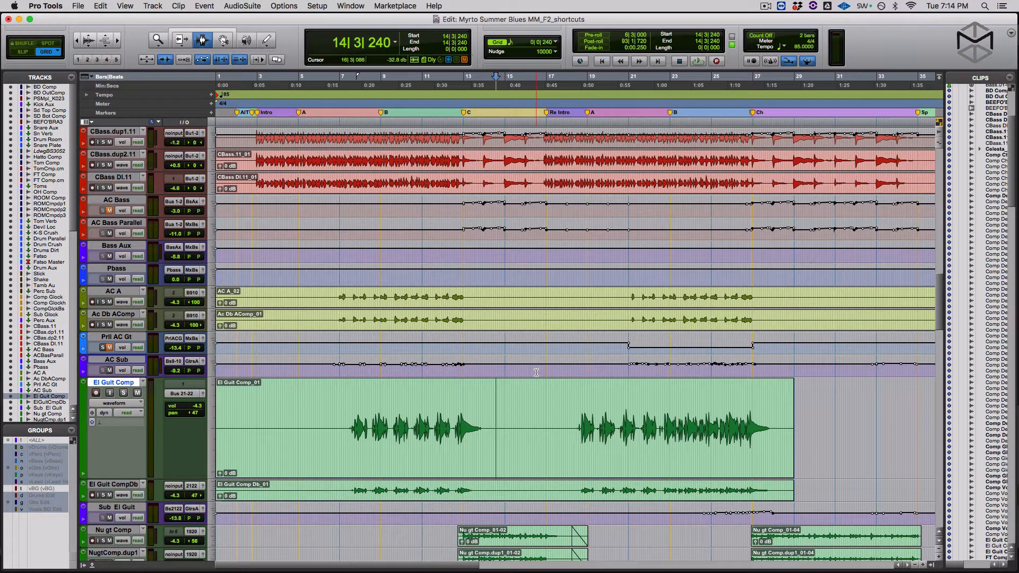
Move the edit cursor to 19|2|720 and set the nudge value to 1000 samples.
key("Tab")
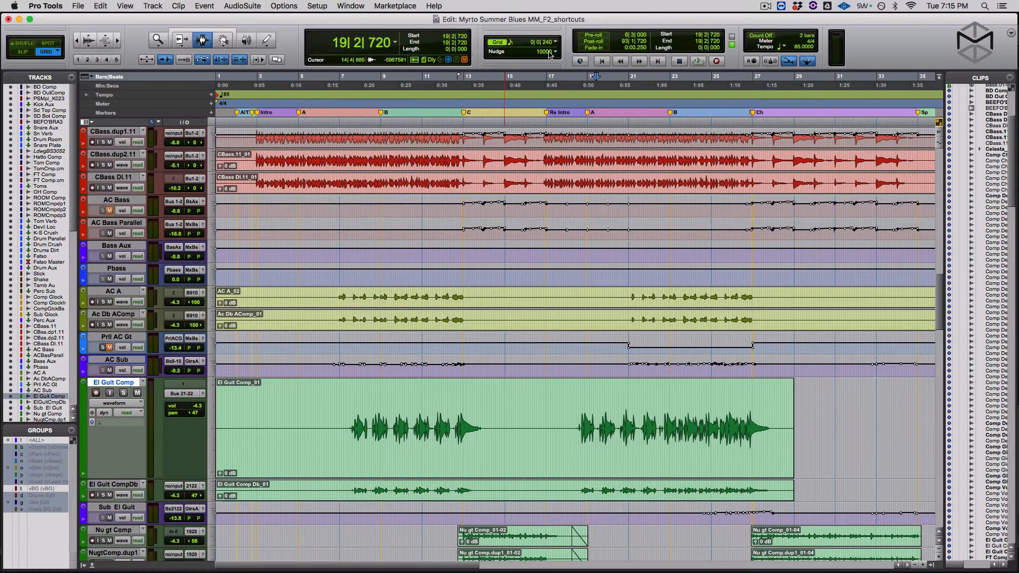
left_click(555, 54)
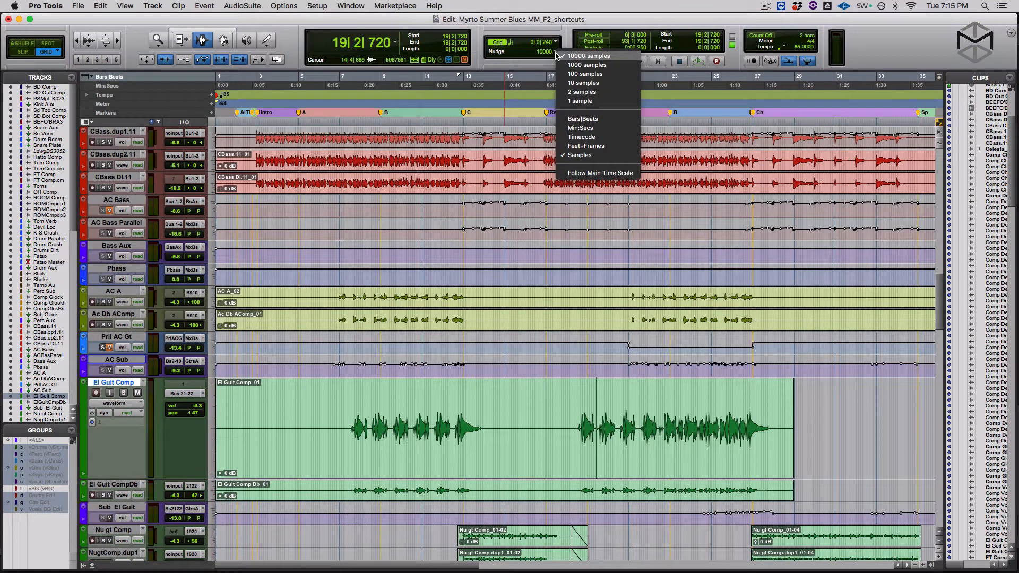
left_click(625, 65)
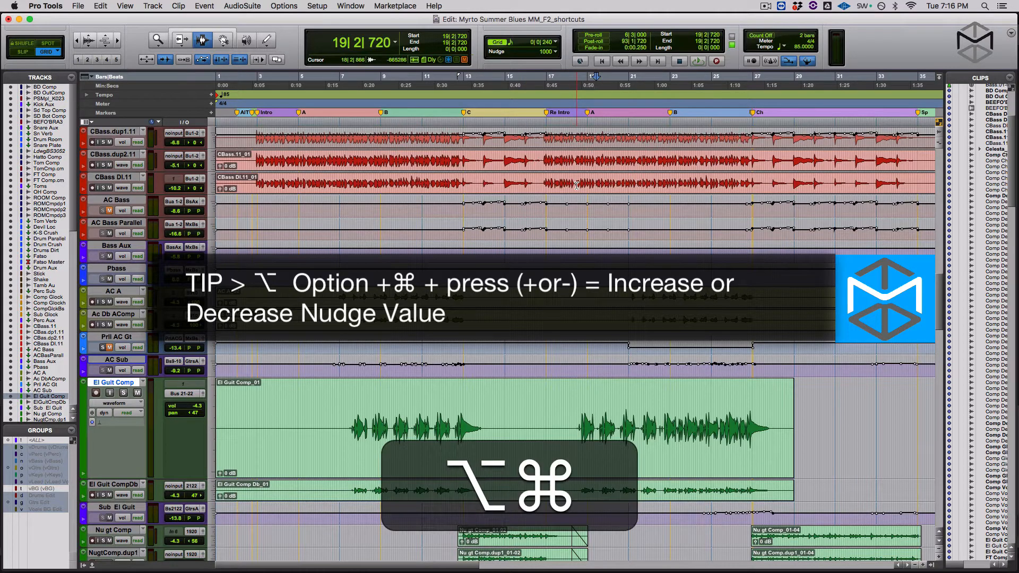
Step the nudge value down and up repeatedly, ending at 1000 samples.
key("alt+super+minus")
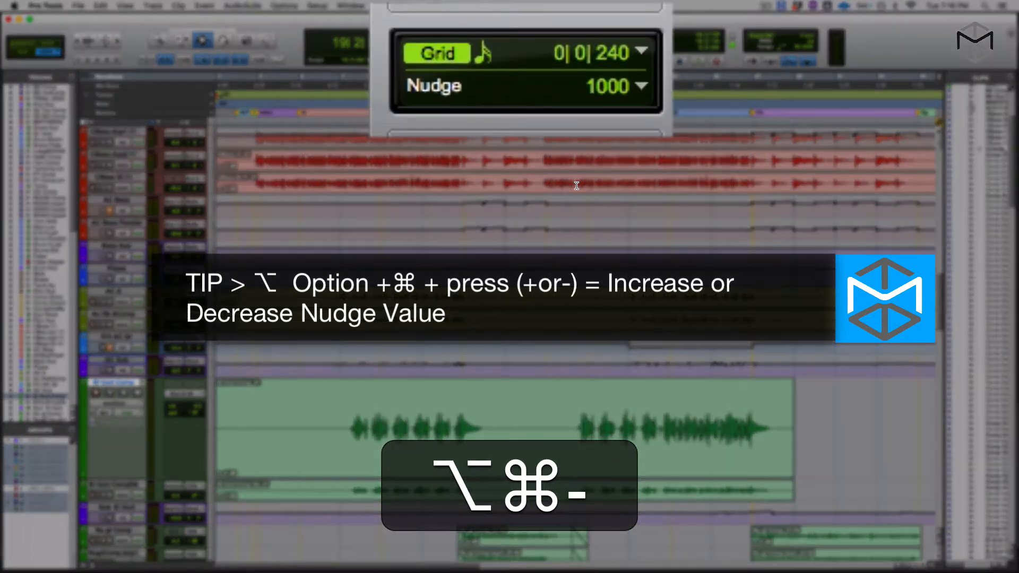
key("alt+super+minus")
key("alt+super+plus")
key("alt+super+plus")
key("alt+super+plus")
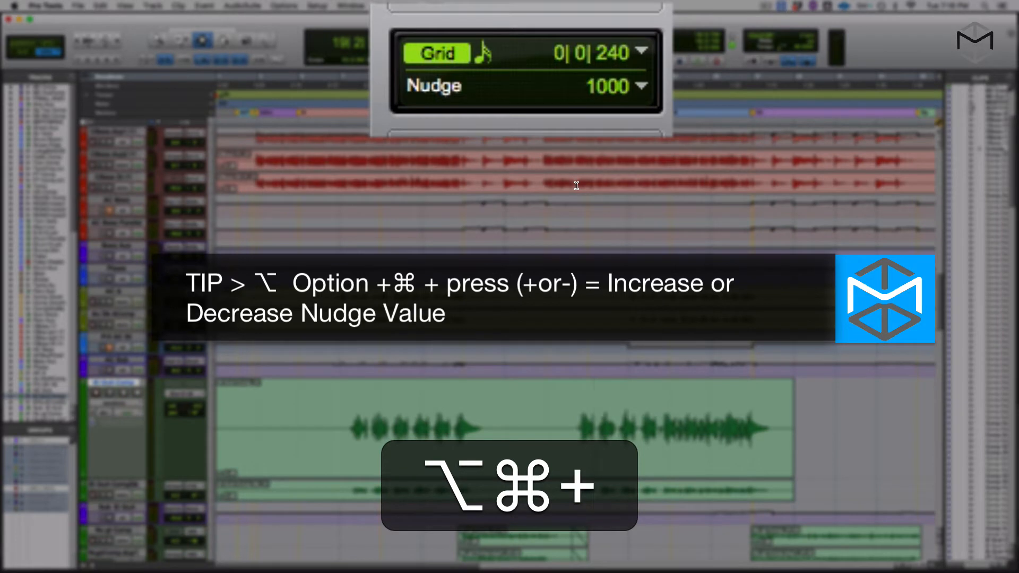
key("alt+super+minus")
key("alt+super+minus")
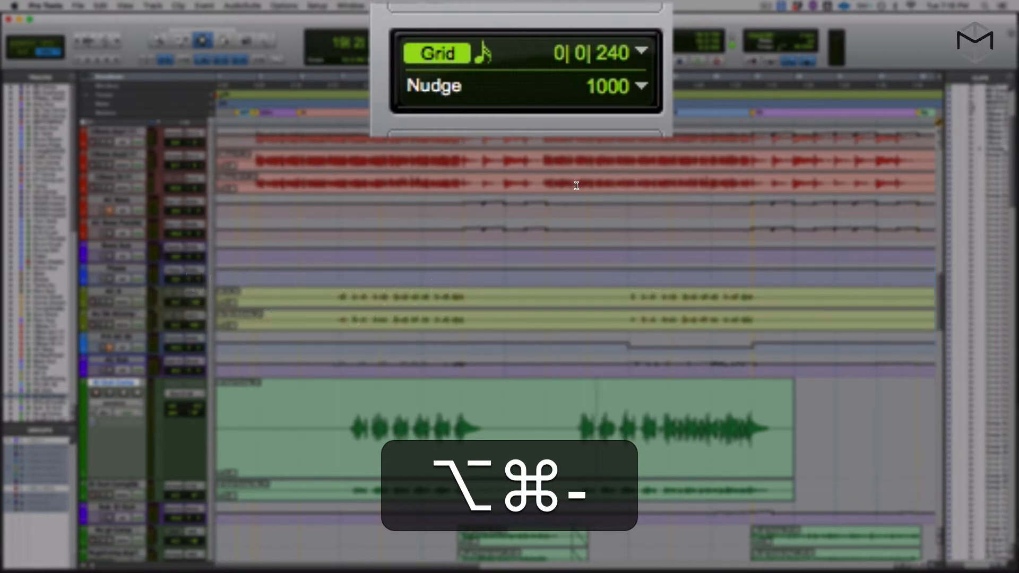
key("alt+super+minus")
key("alt+super+minus")
key("alt+super+plus")
key("alt+super+plus")
key("alt+super+plus")
key("alt+super+plus")
key("alt+super+minus")
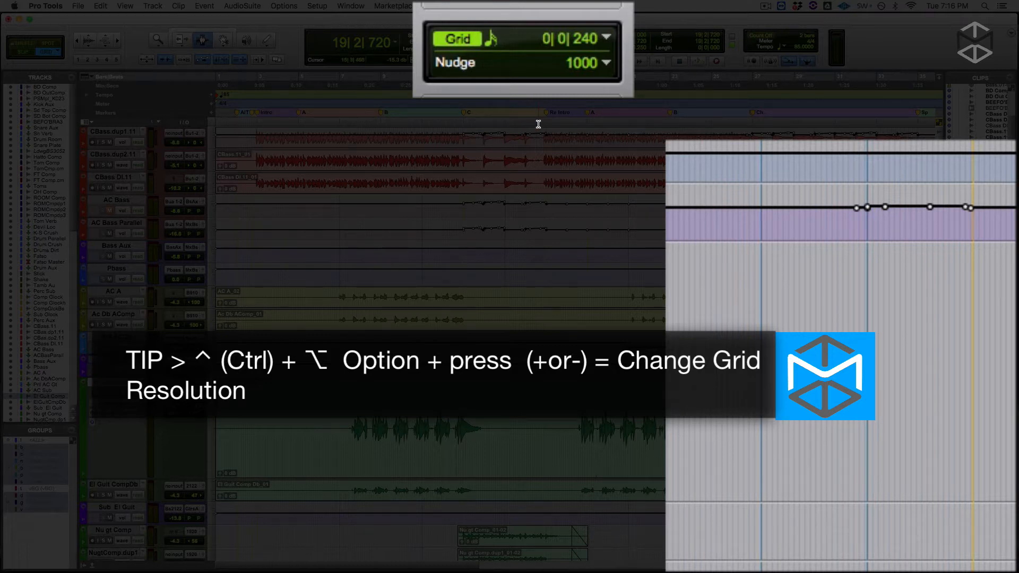
Step the grid resolution finer and coarser, ending at 1|0|000, and switch the nudge value to 100 and back to 1000 samples.
key("ctrl+alt")
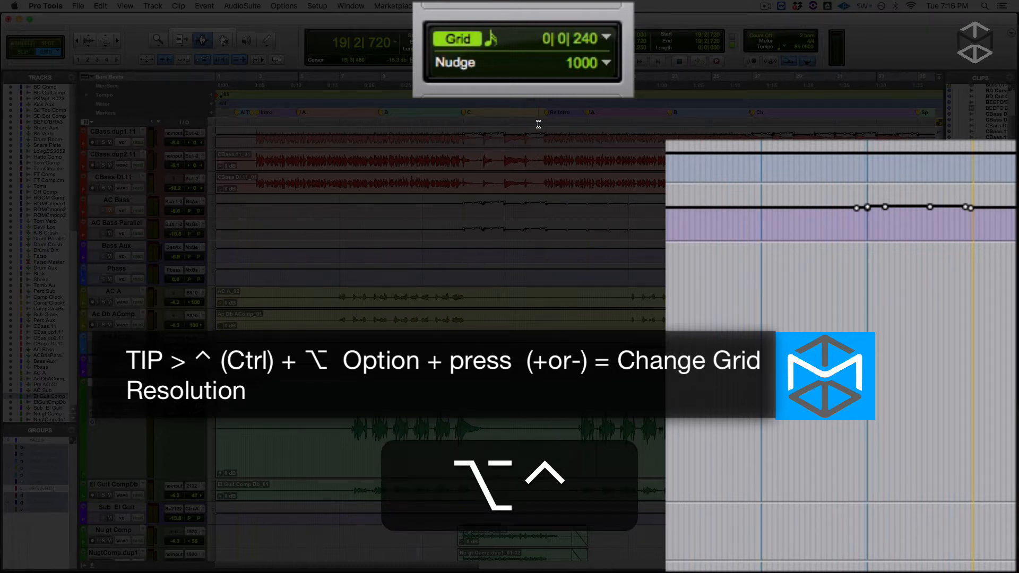
key("ctrl+alt+minus")
key("ctrl+alt+minus")
key("ctrl+alt+plus")
key("ctrl+alt+plus")
key("ctrl+alt+plus")
key("ctrl+alt+plus")
key("ctrl+alt+plus")
key("ctrl+alt+plus")
key("ctrl+alt+minus")
key("ctrl+alt+plus")
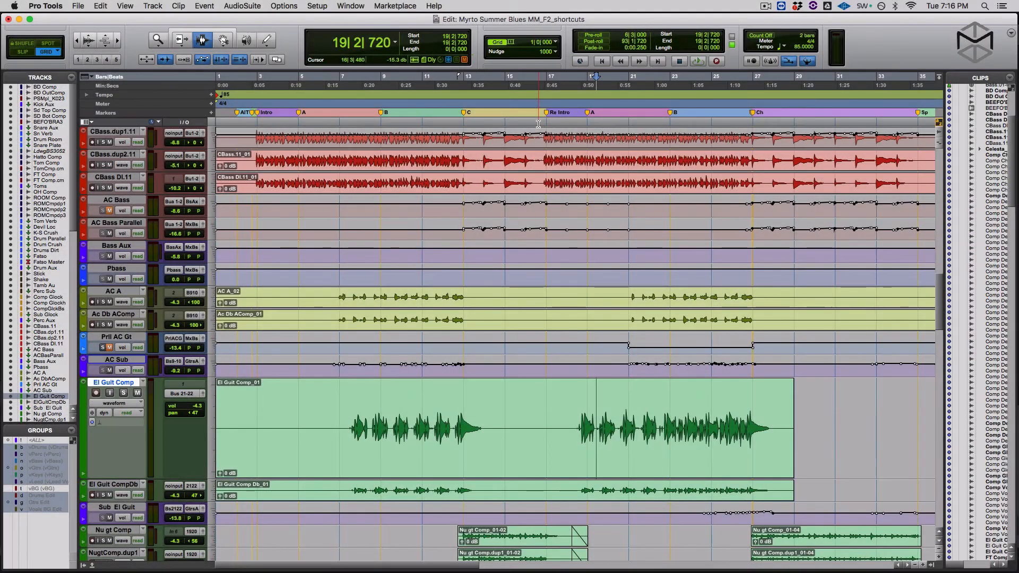
key("alt+super+minus")
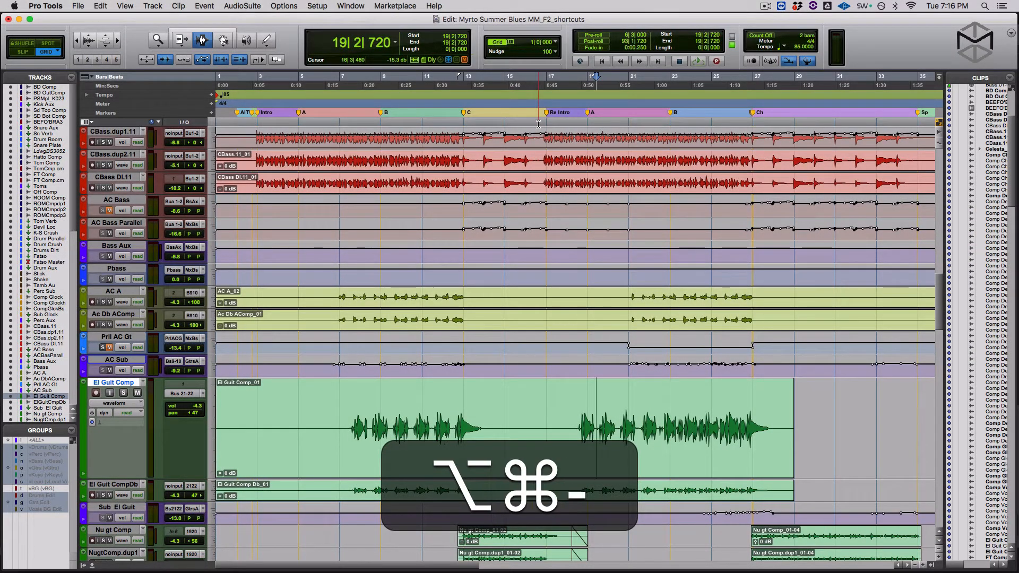
key("alt+super+plus")
Separate the El Guit Comp_01 clip from 18|1|000 to about 28|1|000.
left_click(567, 430)
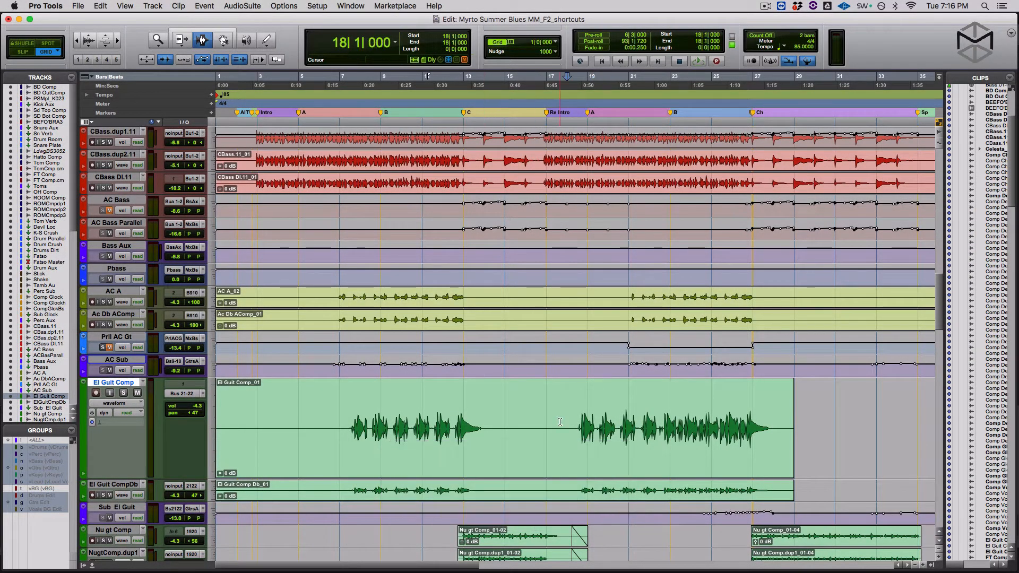
left_click(669, 430, "shift")
left_click_drag(673, 430, 771, 435)
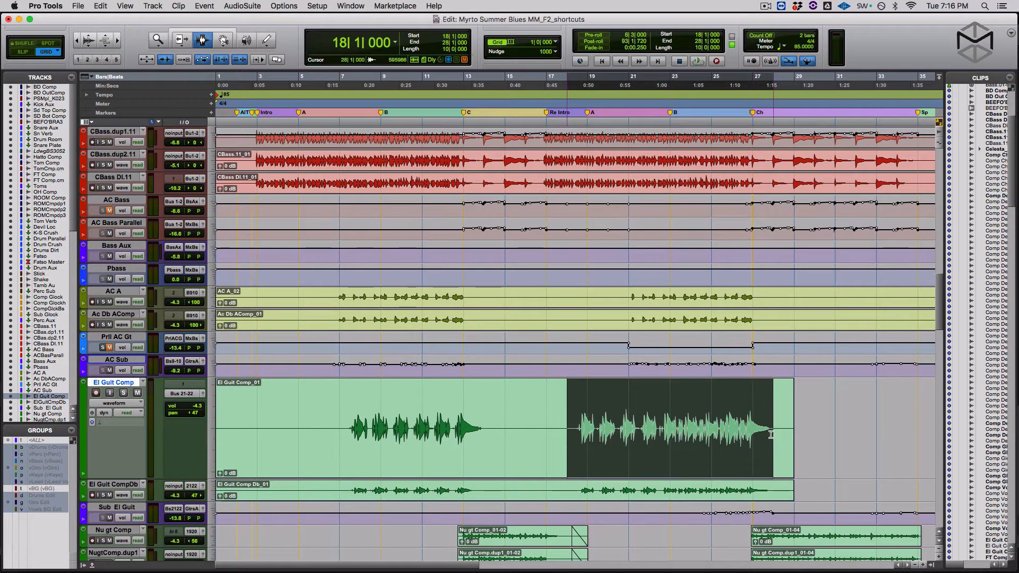
key("b")
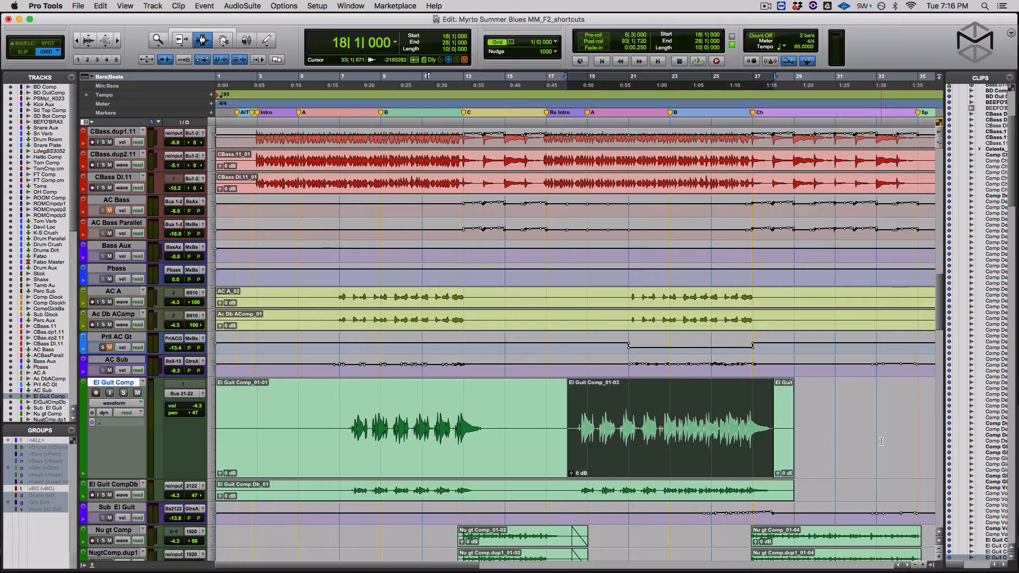
Nudge the separated El Guit Comp_01-03 clip later by three steps of 1000 samples and undo the nudges.
key("period")
key("period")
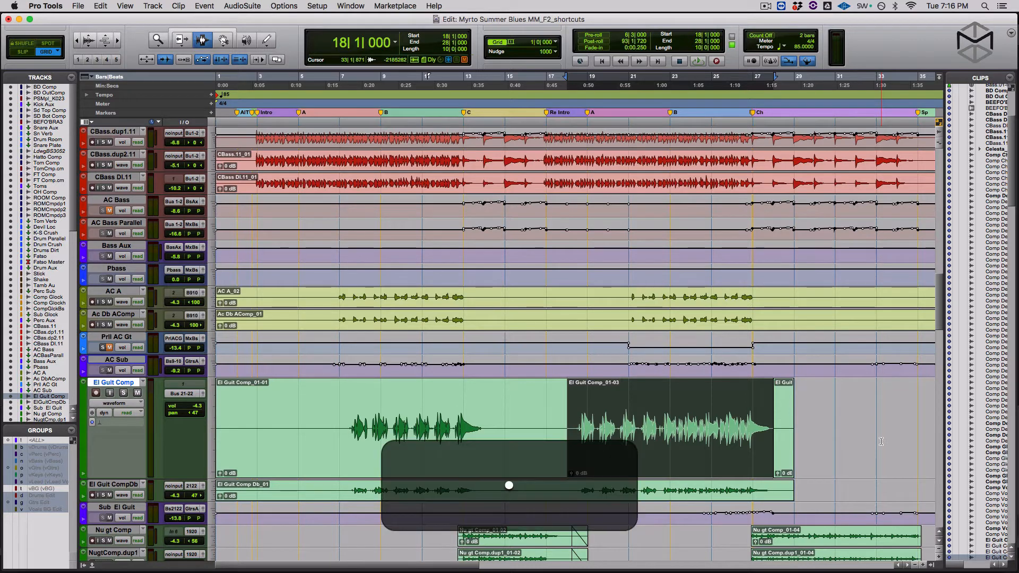
key("period")
key("z")
key("z")
key("z")
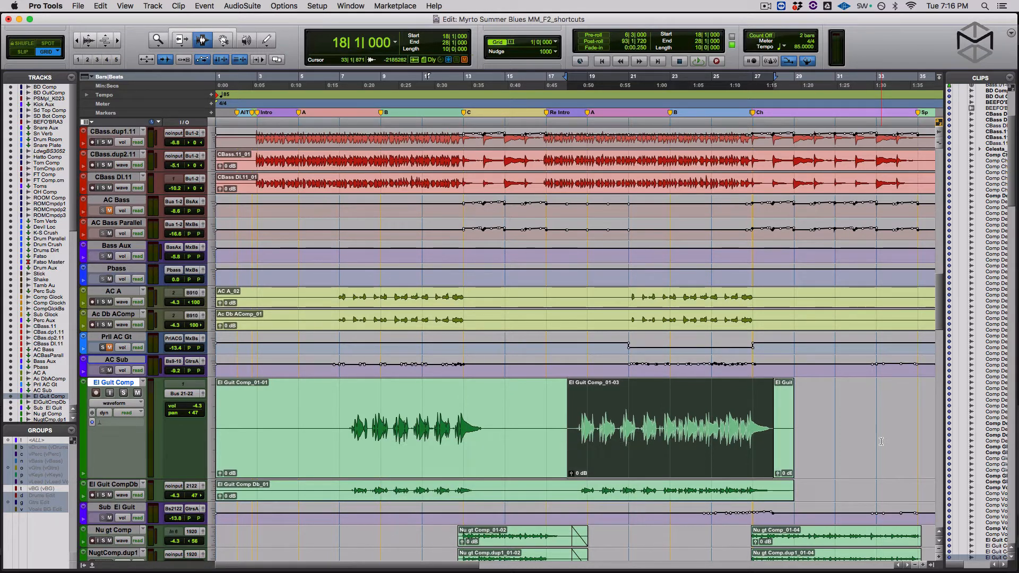
Raise the nudge value to 10000 samples and nudge El Guit Comp_01-03 three steps later and three steps back.
key("alt+super+plus")
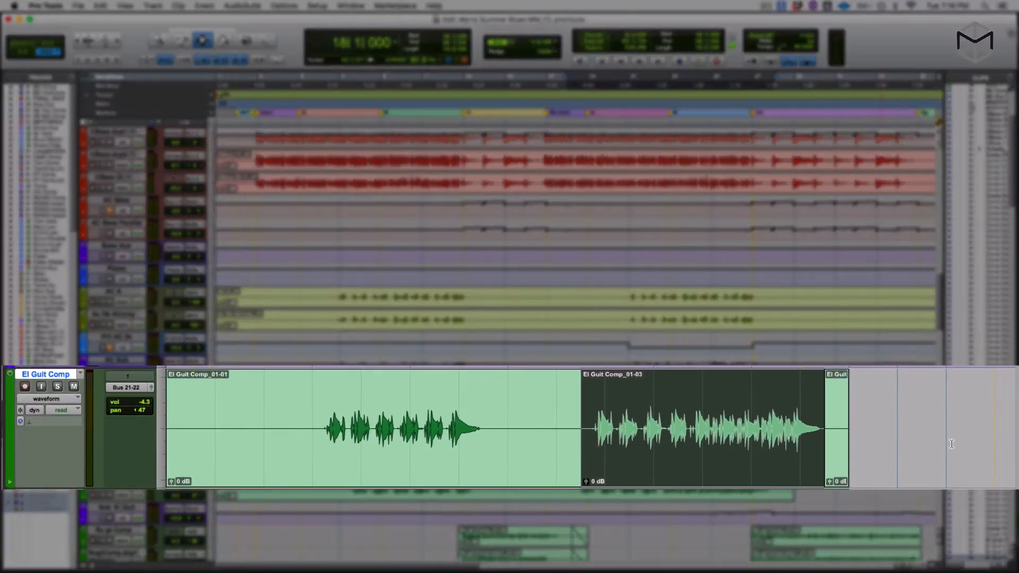
key("period")
key("period")
key("period")
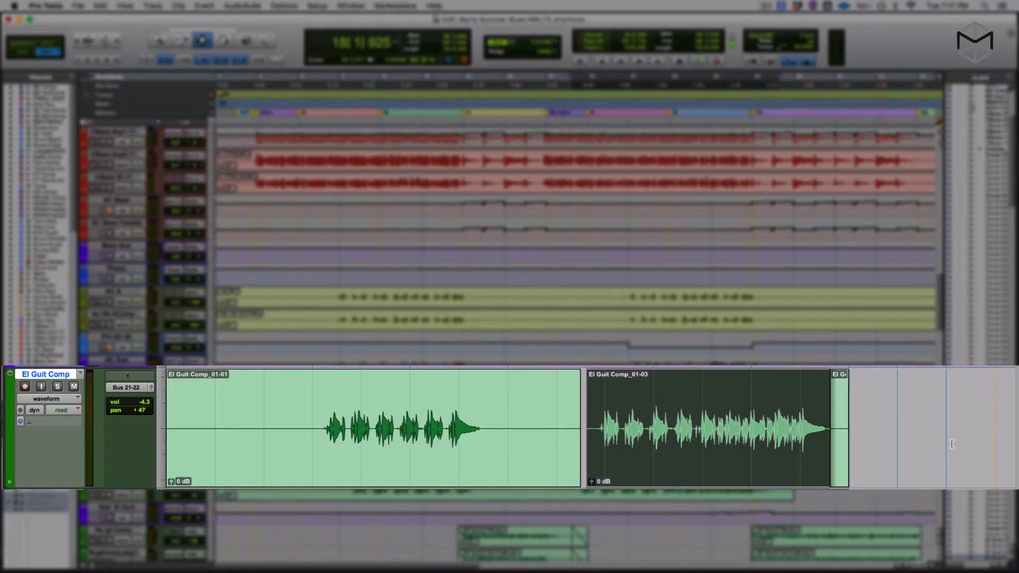
key("comma")
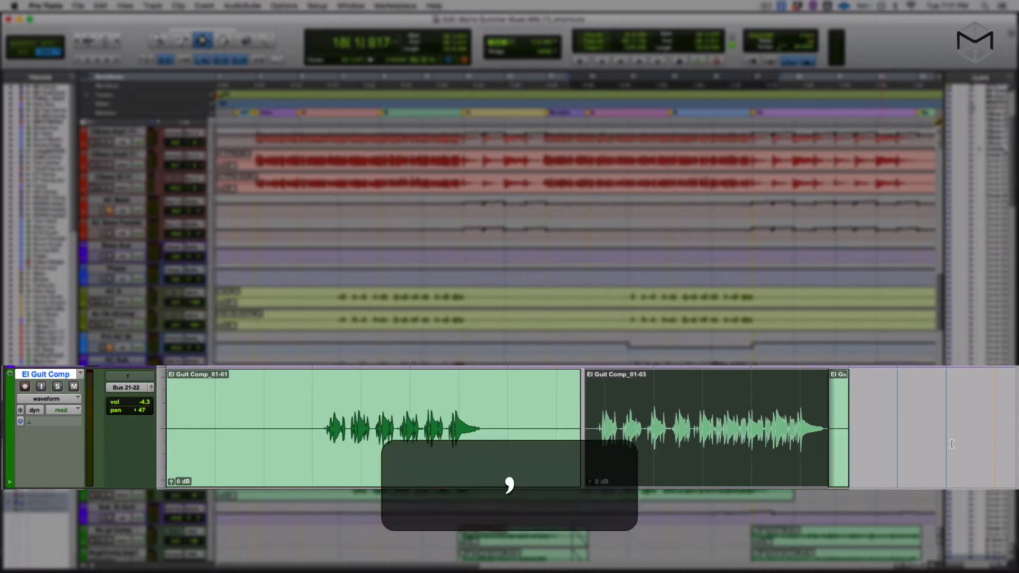
key("comma")
key("comma")
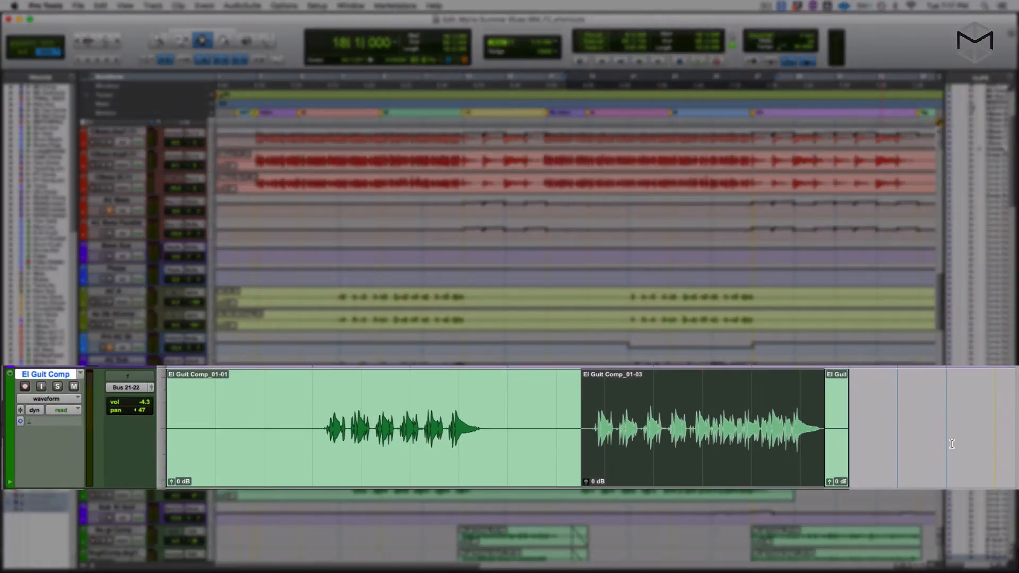
Nudge the El Guit Comp_01-03 clip four steps later and four steps earlier using the alternative nudge commands.
key("plus")
key("plus")
key("plus")
key("plus")
key("minus")
key("minus")
key("minus")
key("minus")
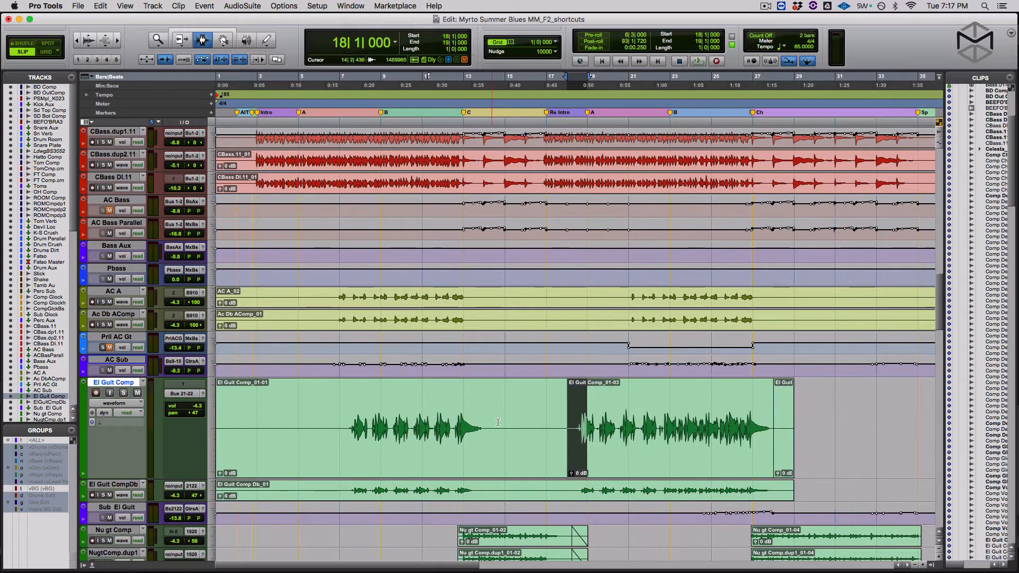
Separate the phrase from 12|2|715 to 14|2|436 on the El Guit Comp track into its own clip.
left_click(501, 422)
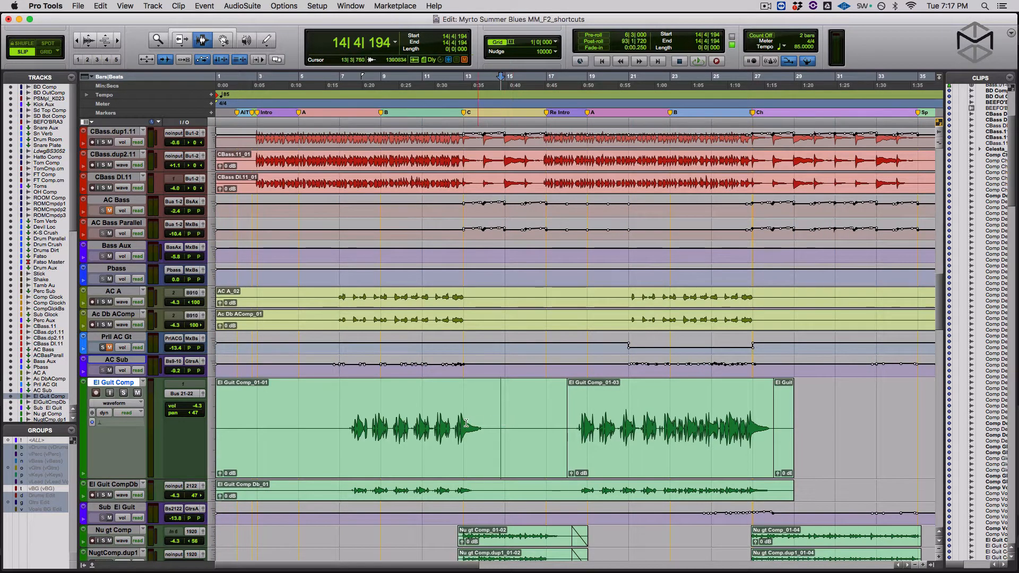
scroll(455, 420, "up", 1)
key("Tab")
left_click_drag(452, 446, 492, 447)
key("super+bracketright")
key("super+bracketright")
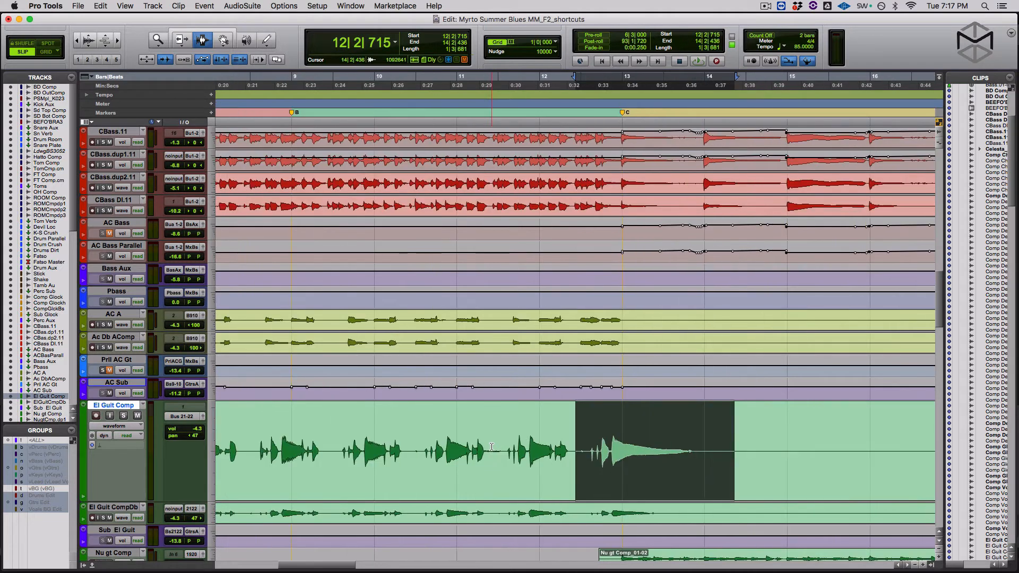
scroll(492, 446, "right", 5)
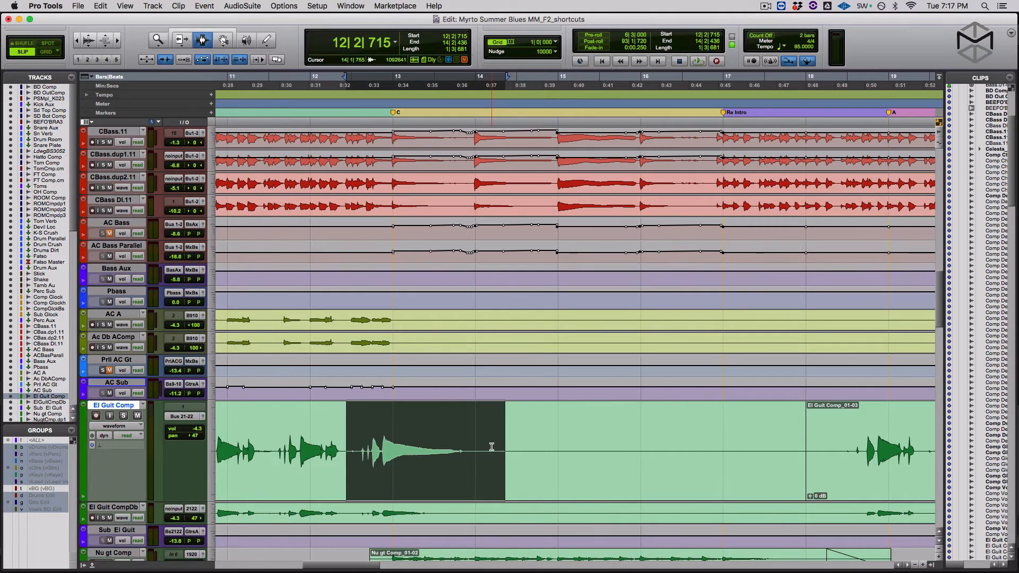
key("super+e")
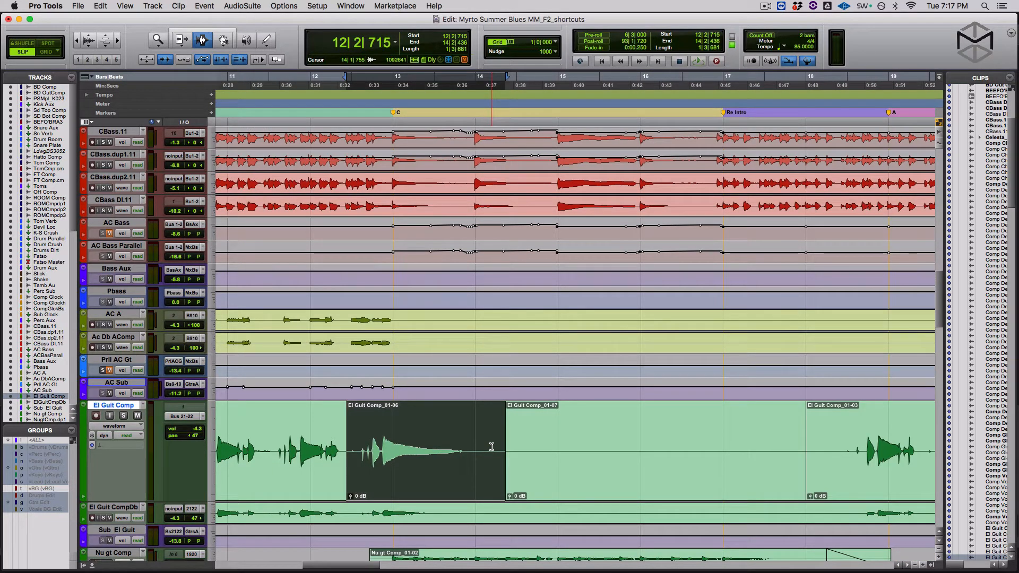
key("super+bracketright")
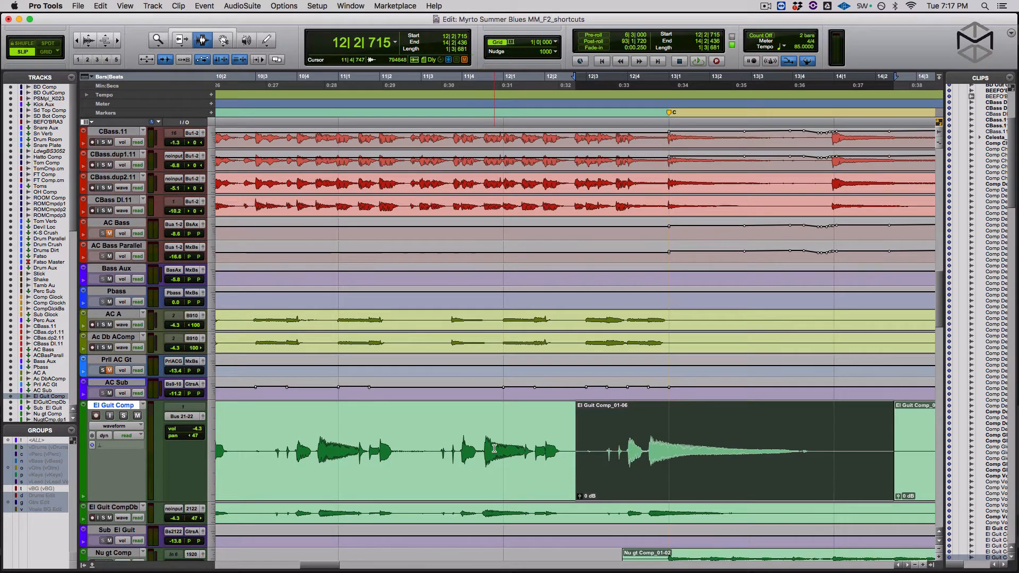
Nudge the separated El Guit Comp_01-06 clip earlier and back later by the 1000-sample nudge value.
key("comma")
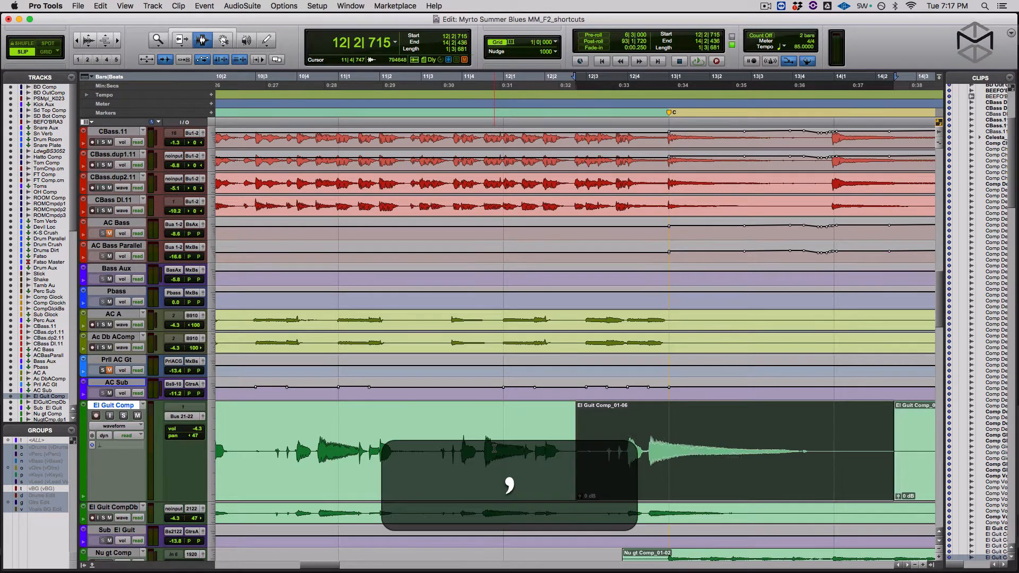
key("comma")
key("period")
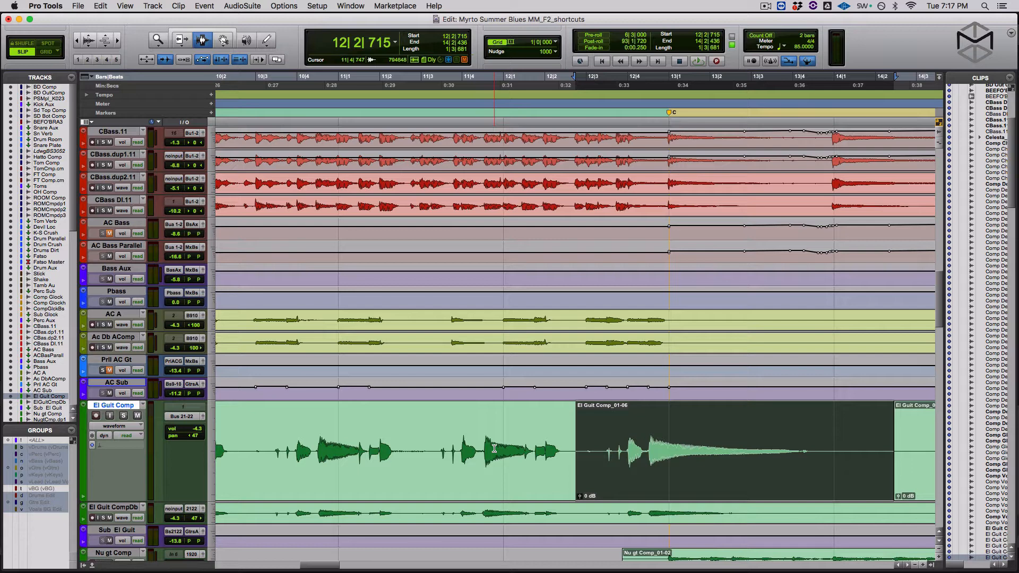
Nudge El Guit Comp_01-06 later and earlier by the next larger nudge value, undoing each nudge.
key("slash")
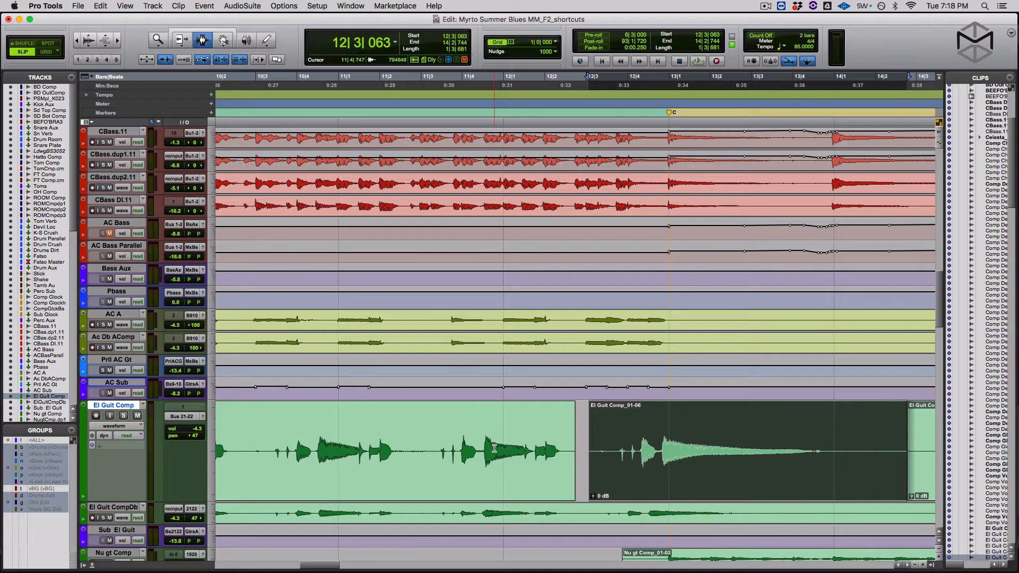
key("super+z")
key("super+z")
key("shift+super+z")
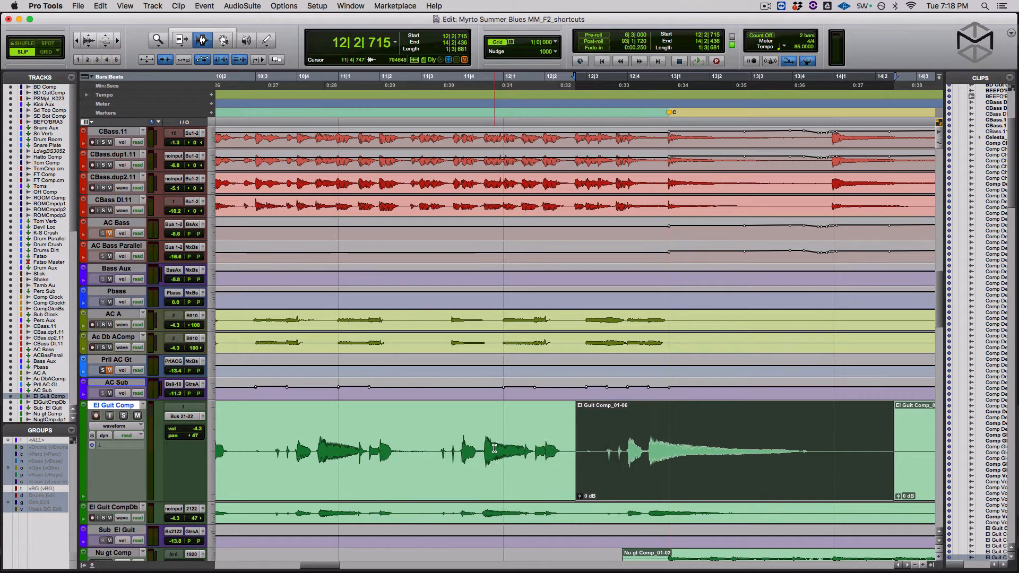
key("m")
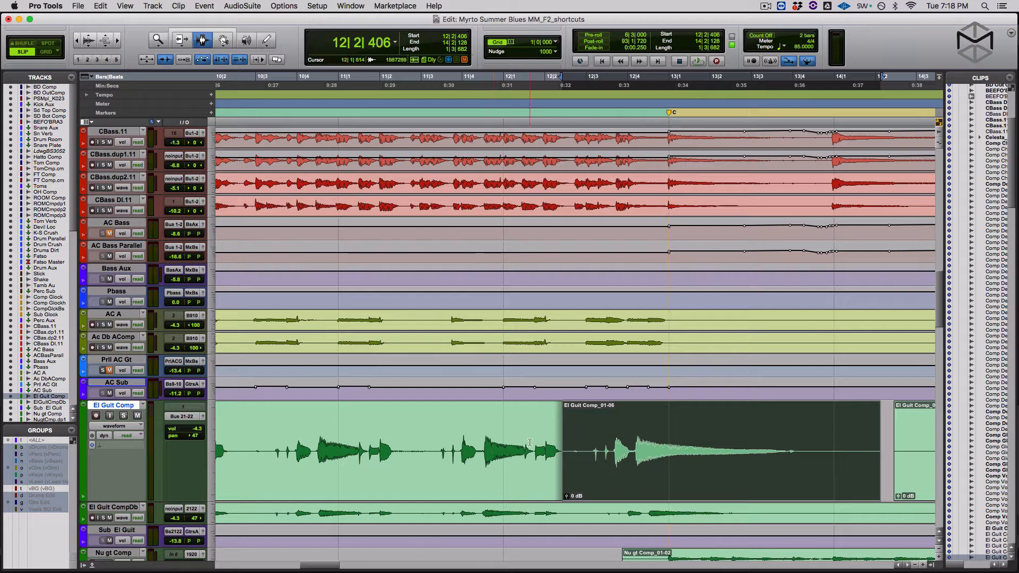
key("super+z")
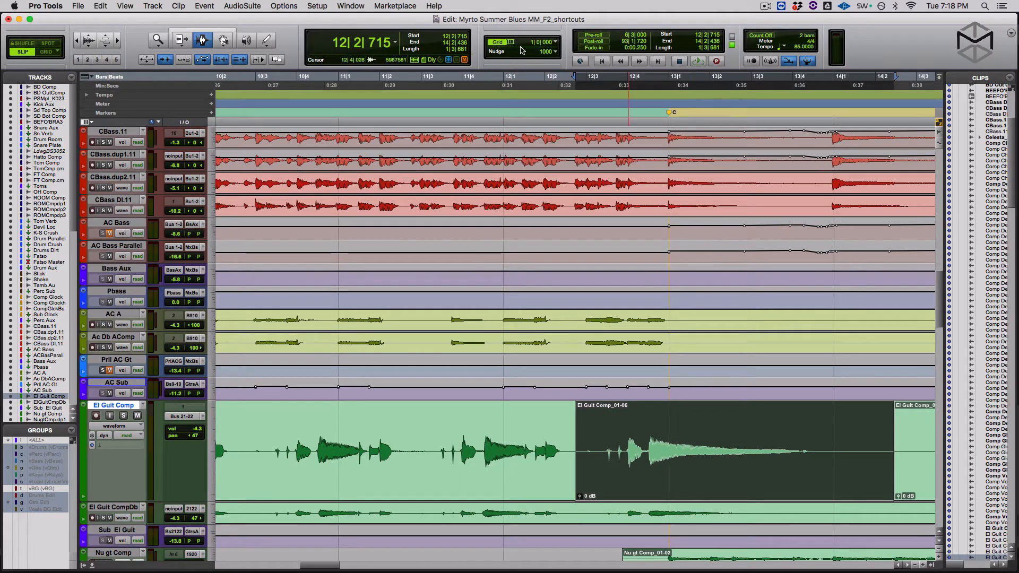
Change the nudge value to 10 samples and then to 100 samples.
left_click(556, 52)
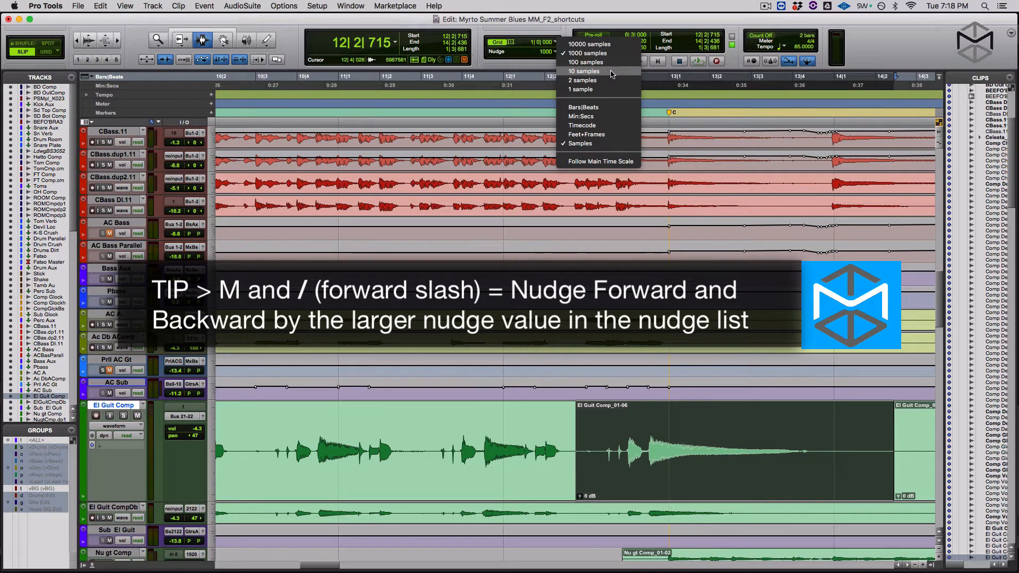
left_click(583, 71)
left_click(556, 53)
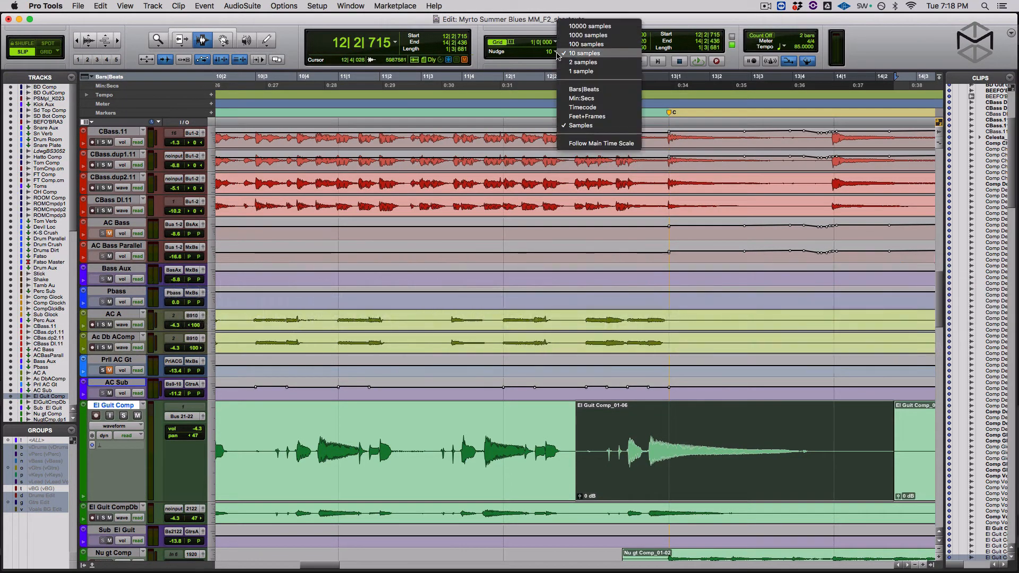
left_click(614, 45)
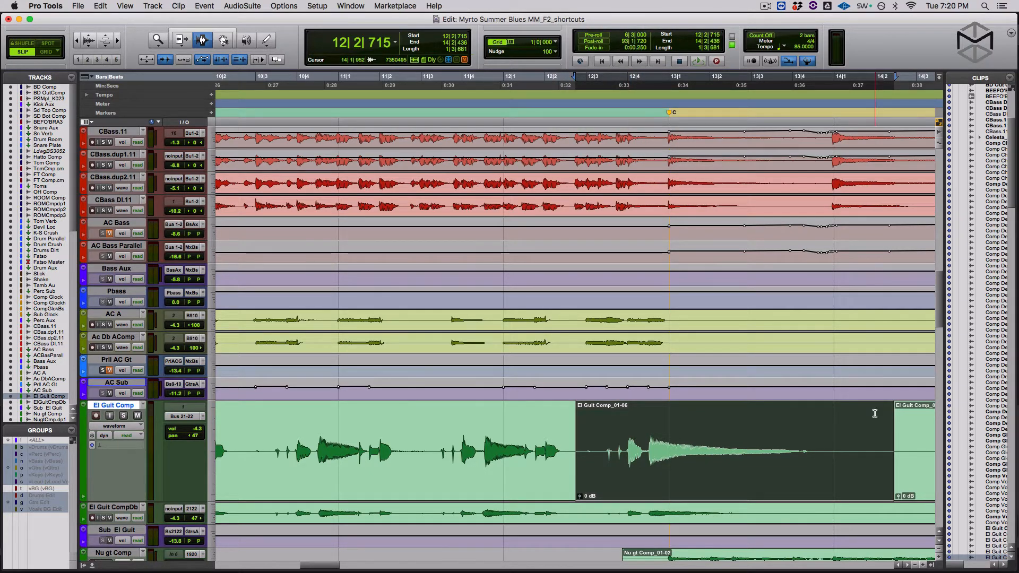
Nudge the El Guit Comp_01-06 clip earlier and later with the nudge value at 100 samples.
key("minus")
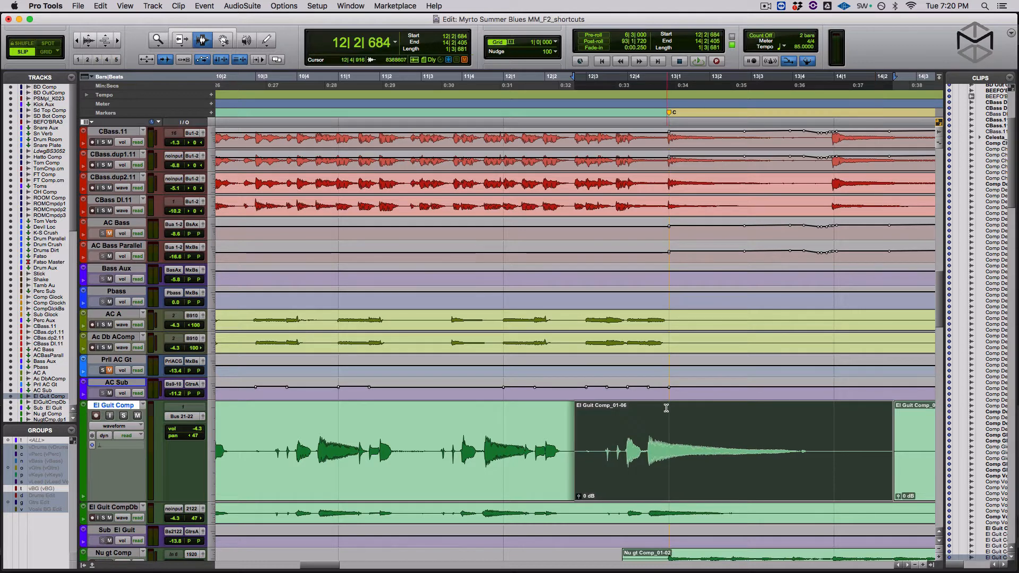
key("plus")
key("plus")
key("minus")
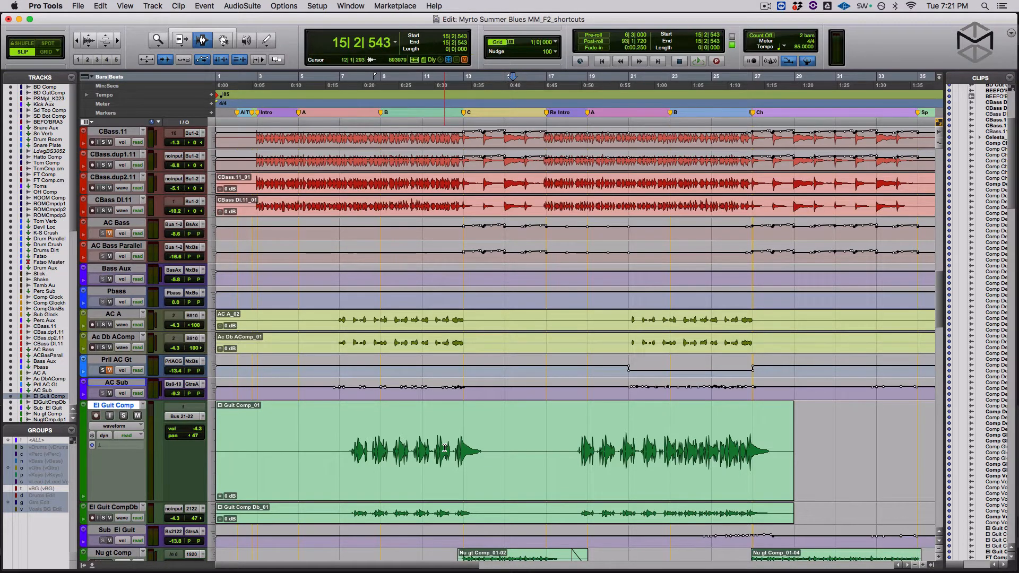
Play El Guit Comp from 12|4|176 and mark a selection from 14|4|569 to 16|4|468 during playback.
left_click(460, 452)
key("space")
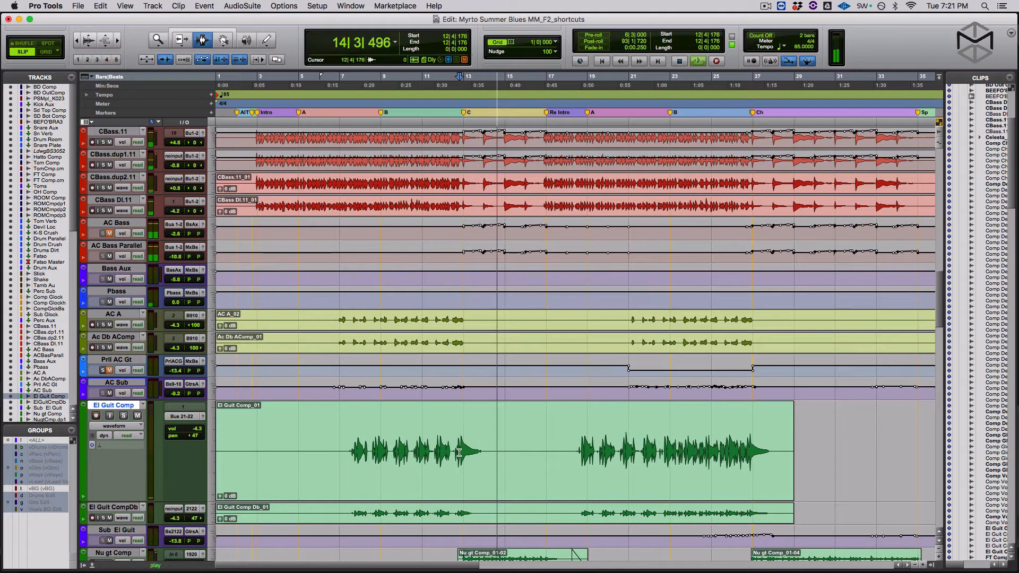
key("Down")
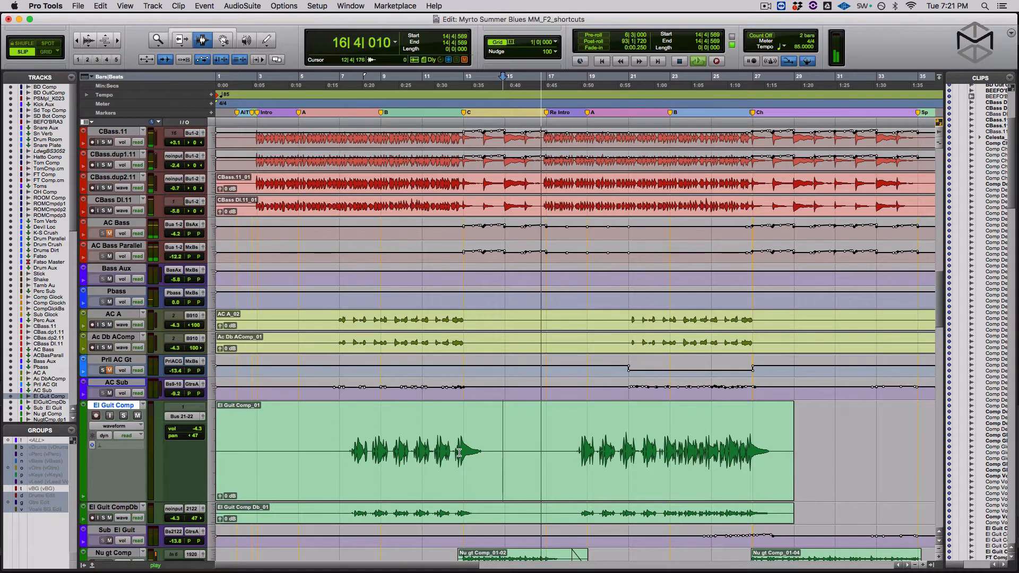
key("Up")
key("space")
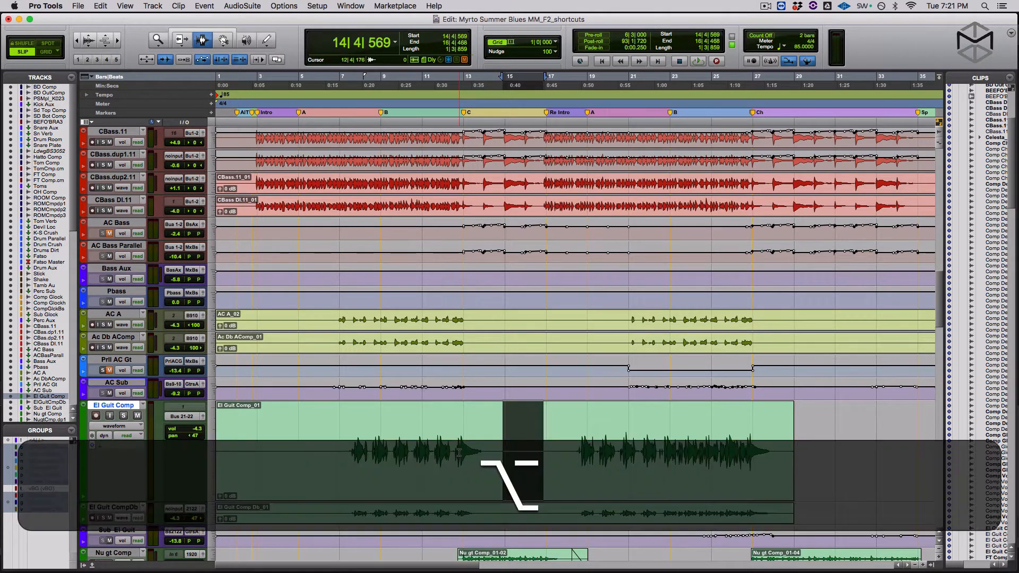
Zoom in to fit the marked El Guit Comp selection and zoom back out to the full arrangement.
key("alt+f")
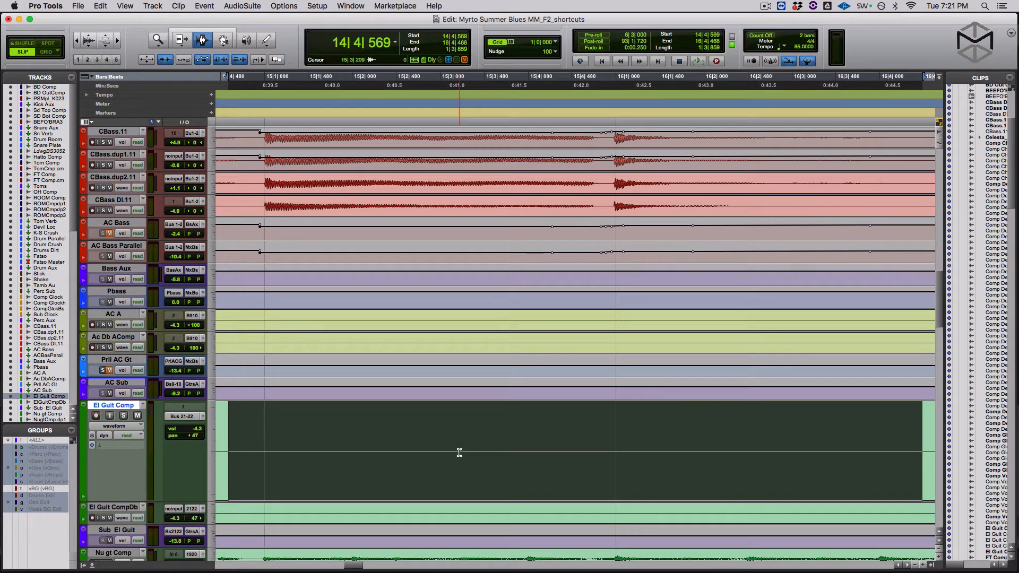
key("alt+a")
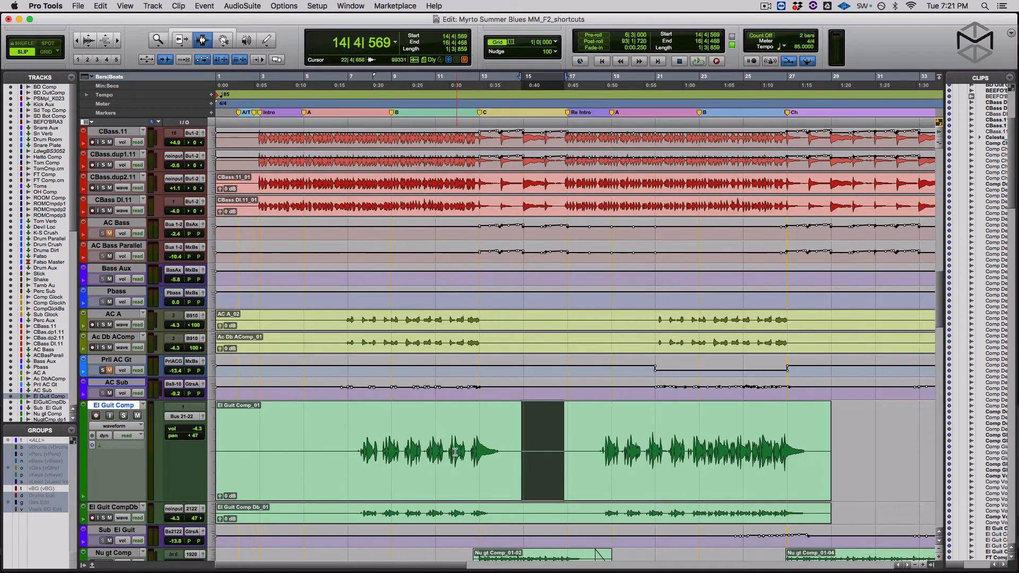
left_click(489, 445)
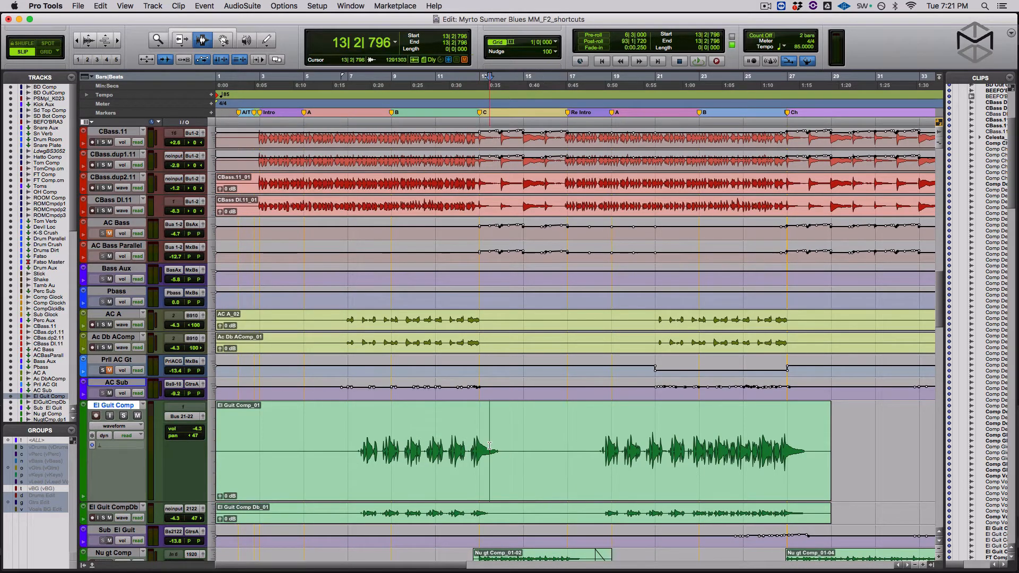
Select 35|3|922 to 36|3|419 on the AC A and Ac Db AComp tracks and enlarge both tracks' height.
scroll(490, 449, "right", 3)
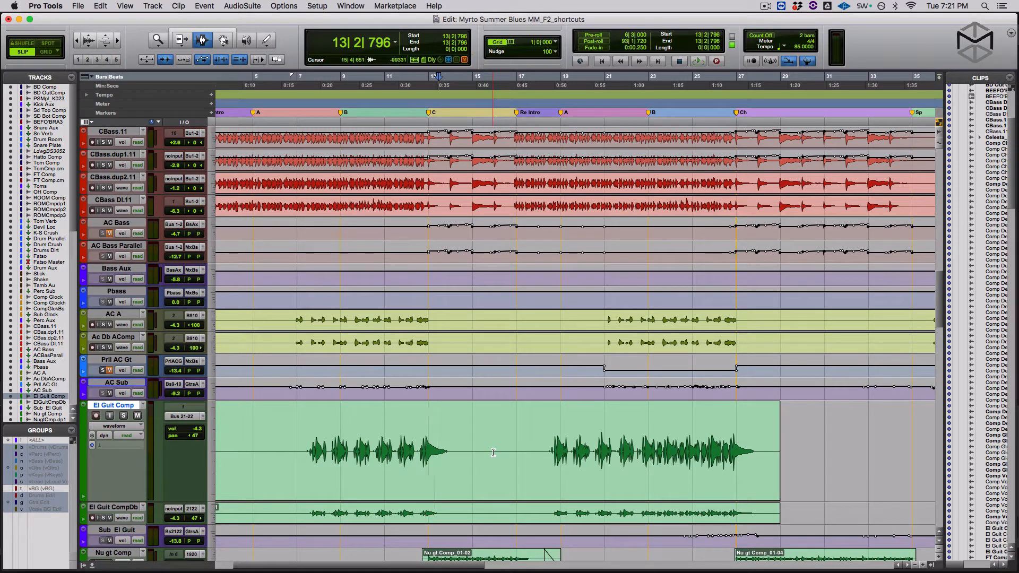
scroll(493, 453, "down", 6)
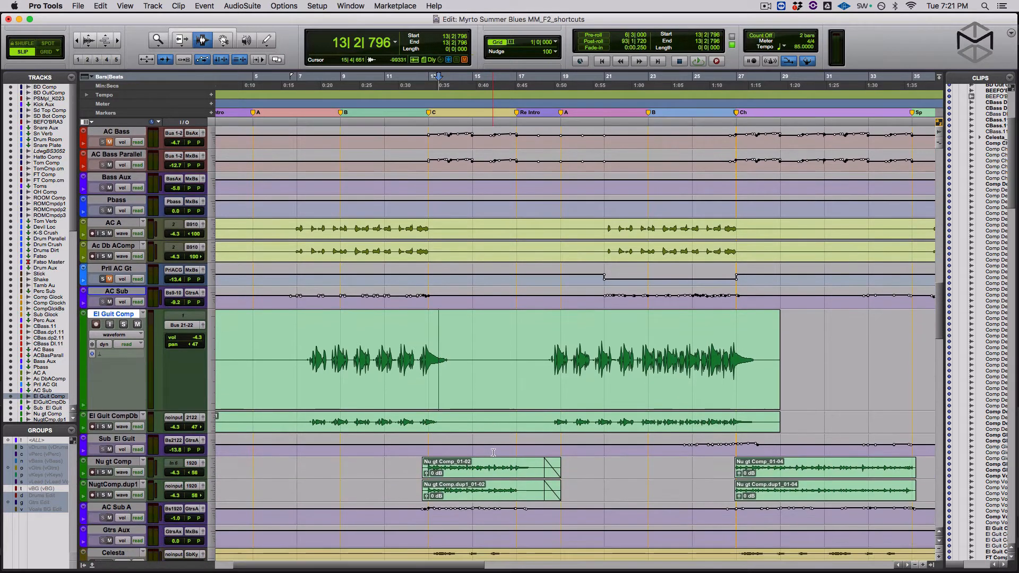
scroll(493, 452, "right", 10)
scroll(424, 452, "down", 3)
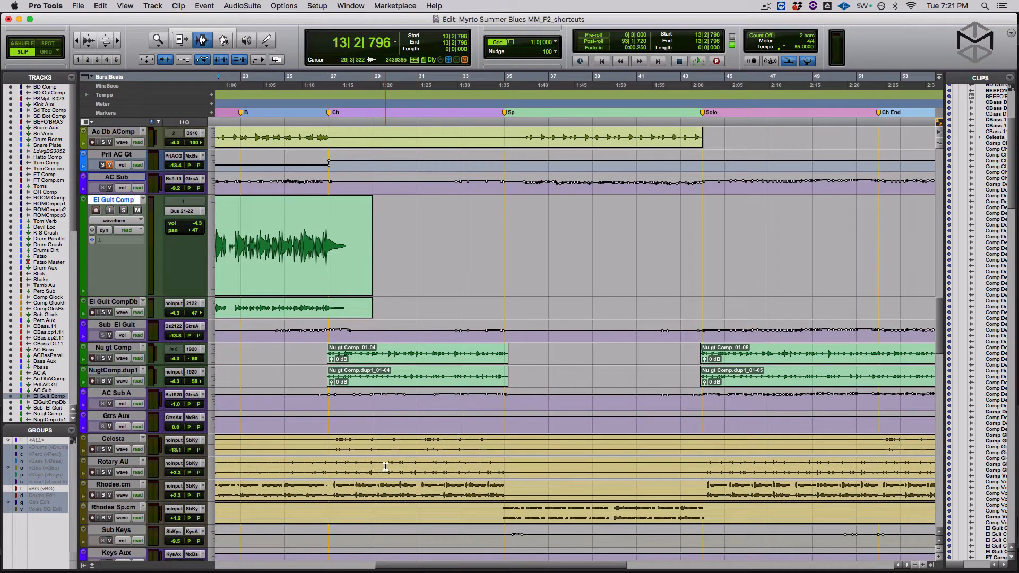
left_click(386, 465)
scroll(573, 255, "up", 7)
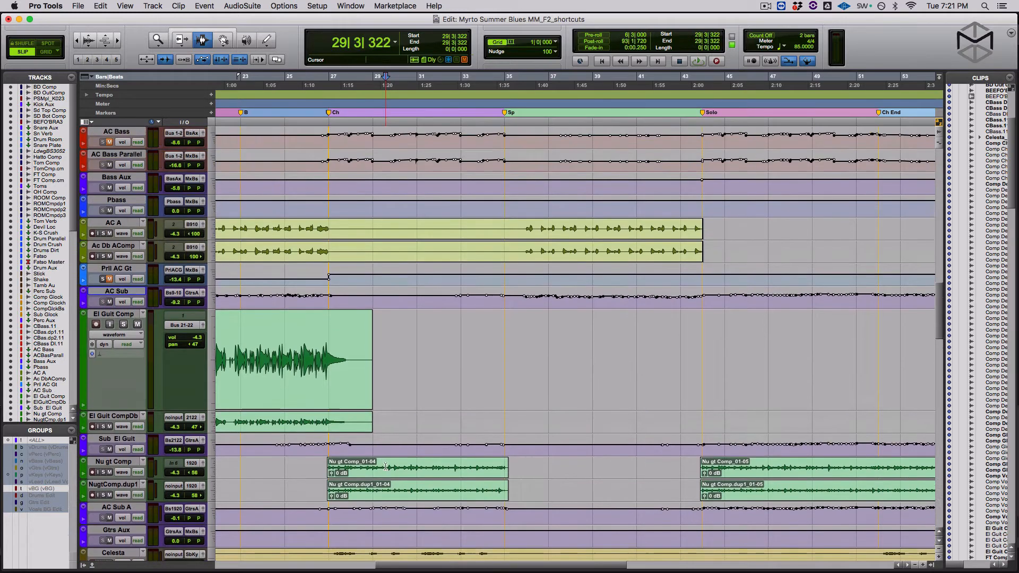
left_click_drag(520, 274, 539, 299)
key("ctrl+Up")
key("ctrl+Up")
key("ctrl+Up")
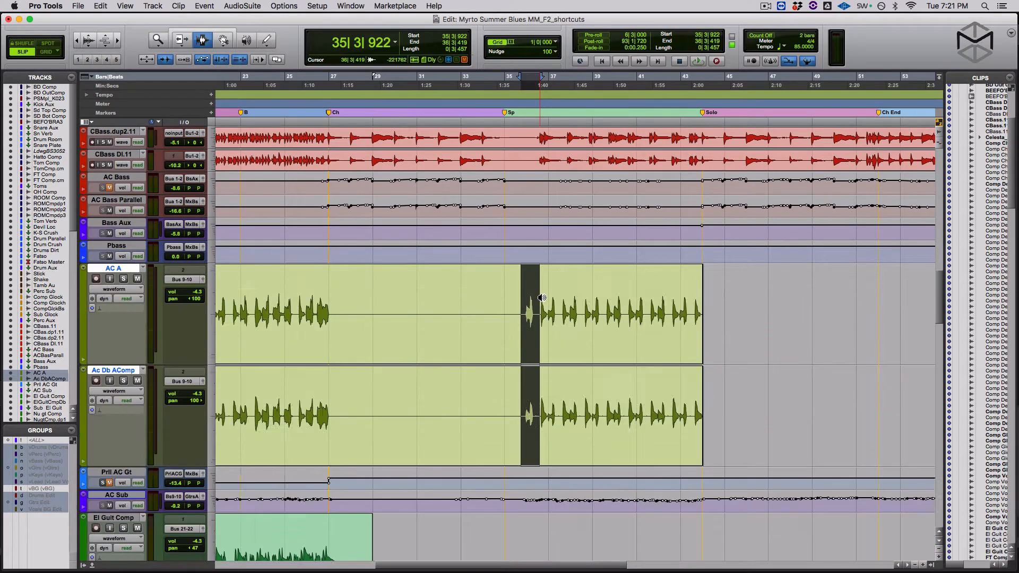
Solo the two AC tracks to audition the selected passage and separate it into its own clips.
key("super+bracketright")
key("shift+s")
key("space")
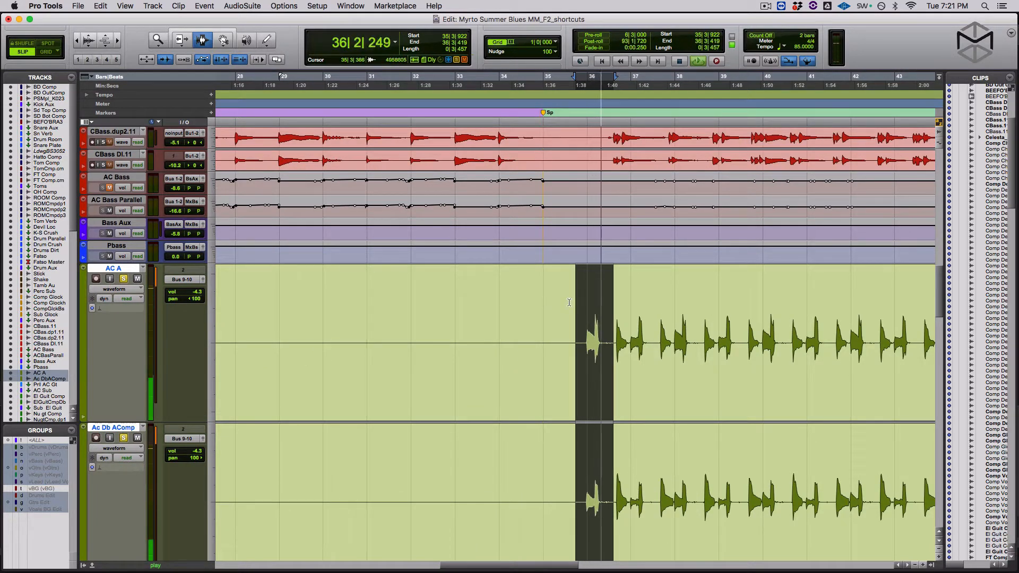
key("space")
key("super+bracketleft")
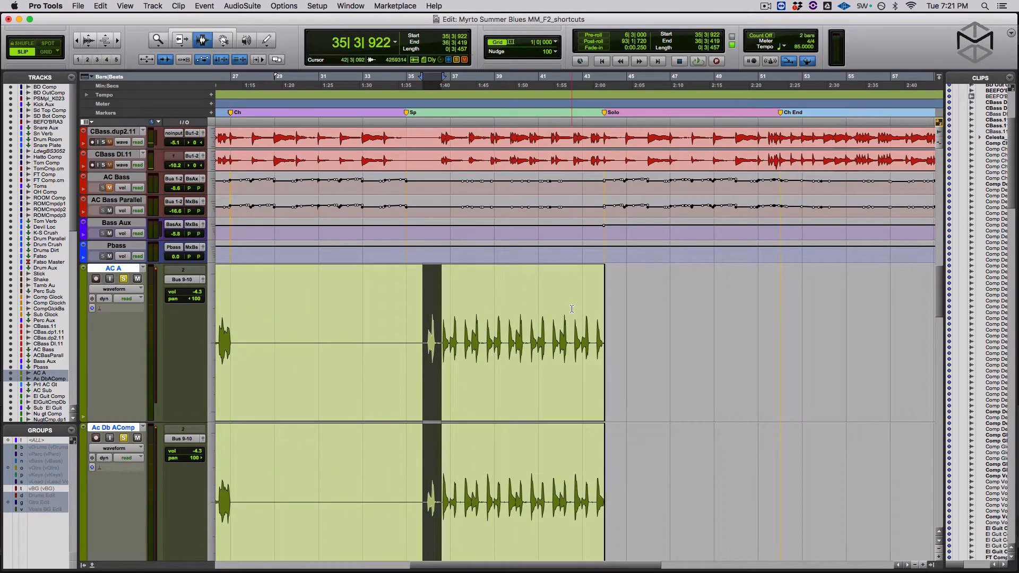
key("b")
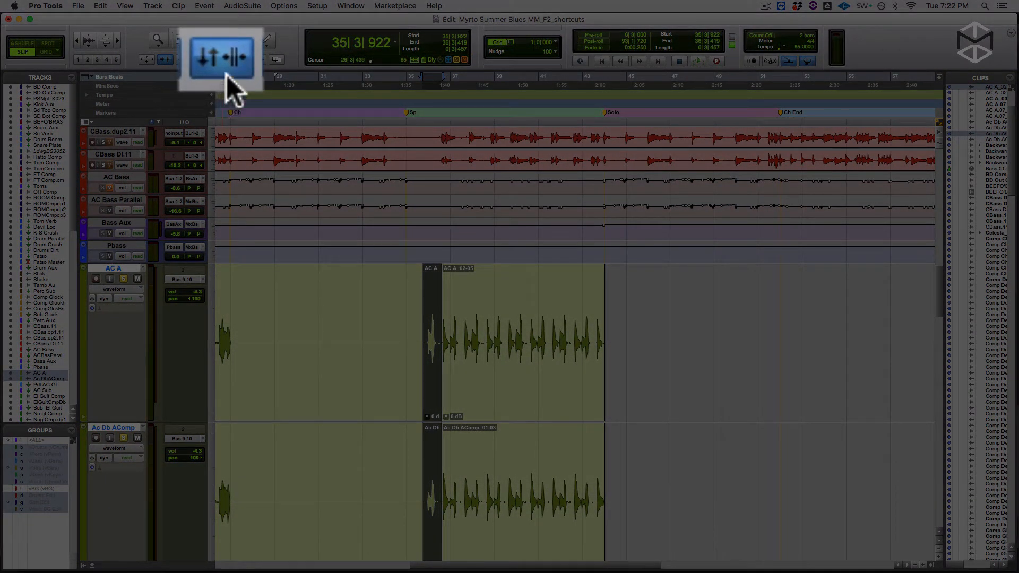
Unlink timeline and edit selections, selecting 31|3|815 to 34|2|530 on AC A and 38|4|030 to 43|1|026 in the timeline.
left_click(228, 62)
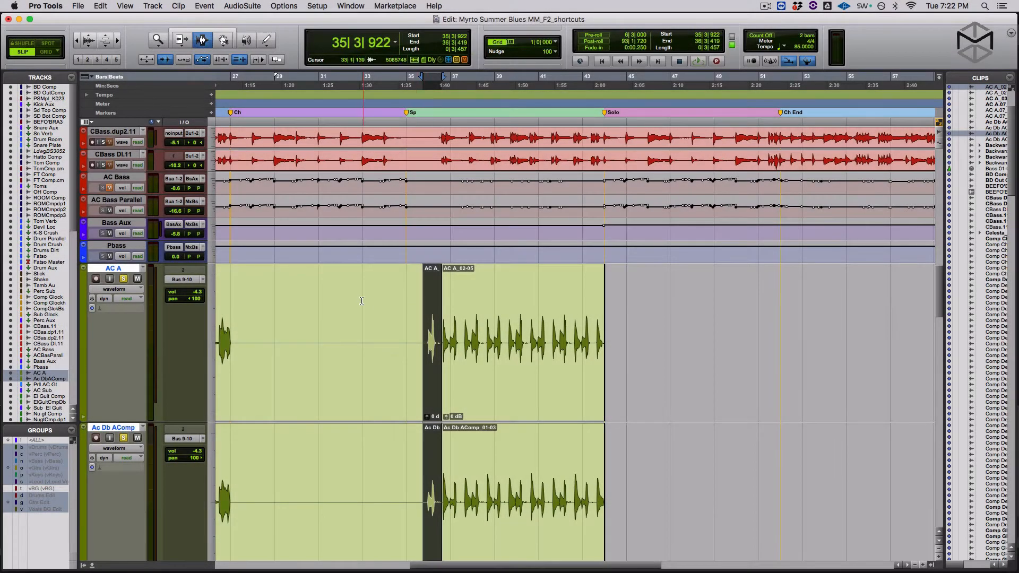
left_click_drag(332, 302, 372, 307)
left_click_drag(487, 86, 582, 91)
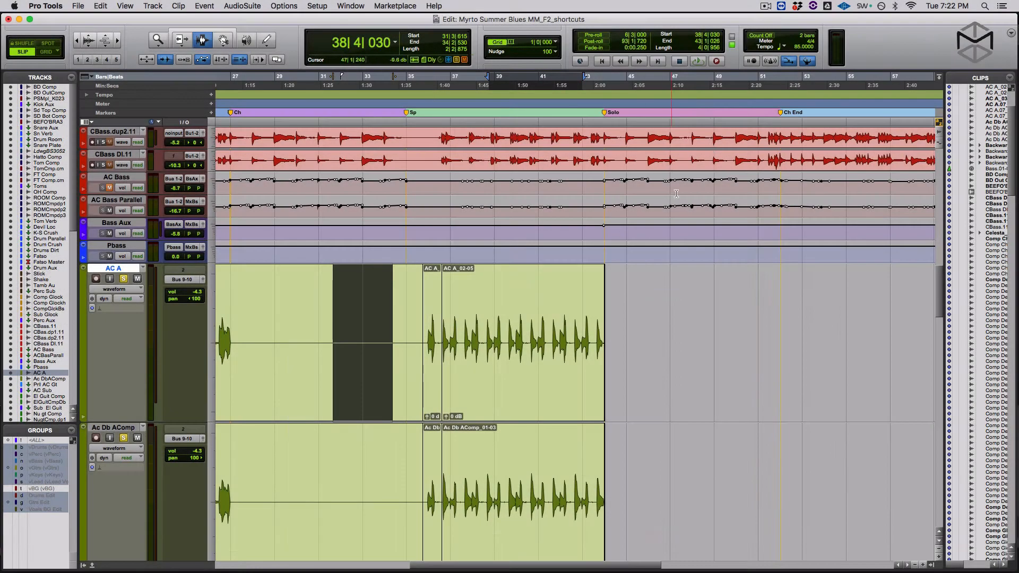
Set the timeline position to 51|1|269 and snap the start of the short separated AC A clip to it.
left_click(760, 80)
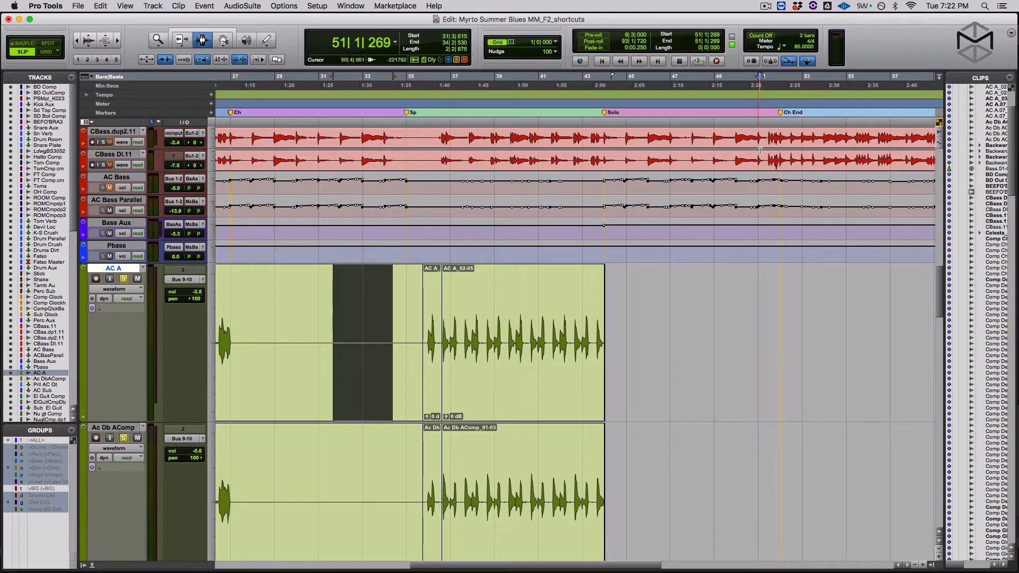
left_click(430, 355)
double_click(430, 355)
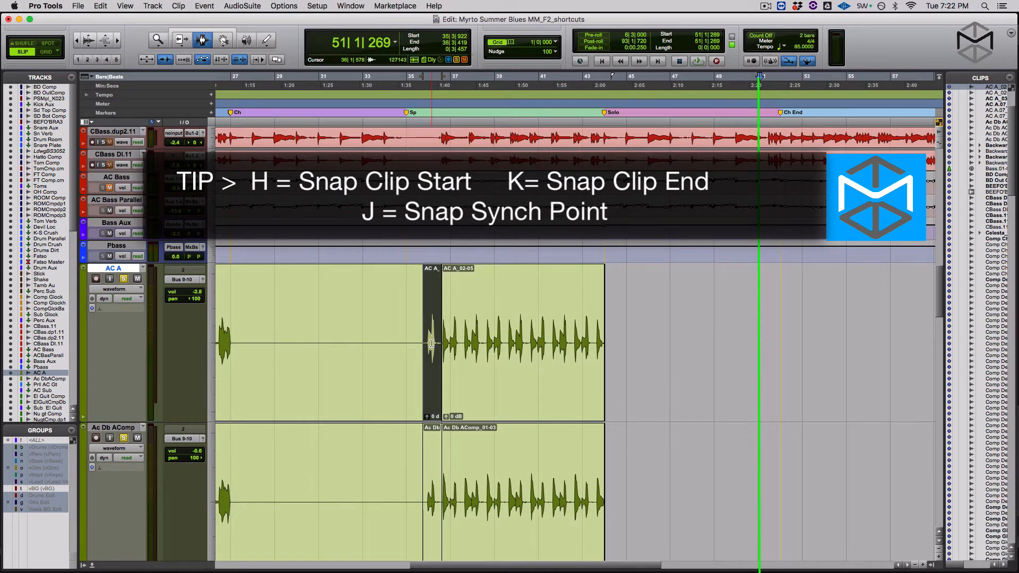
key("h")
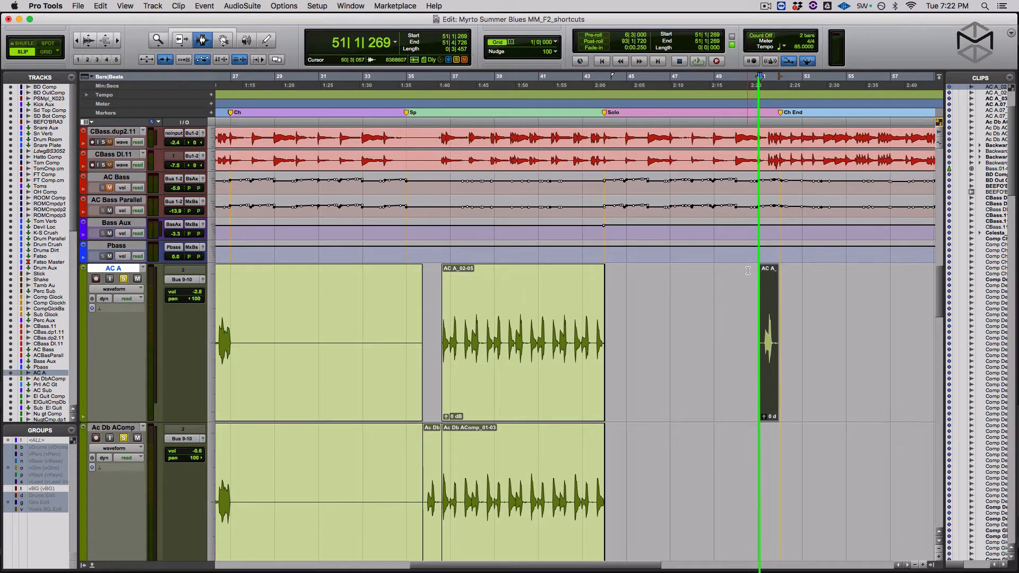
Undo the clip's start snap, try snapping its end to timeline position 51|1|269, and undo that too.
key("z")
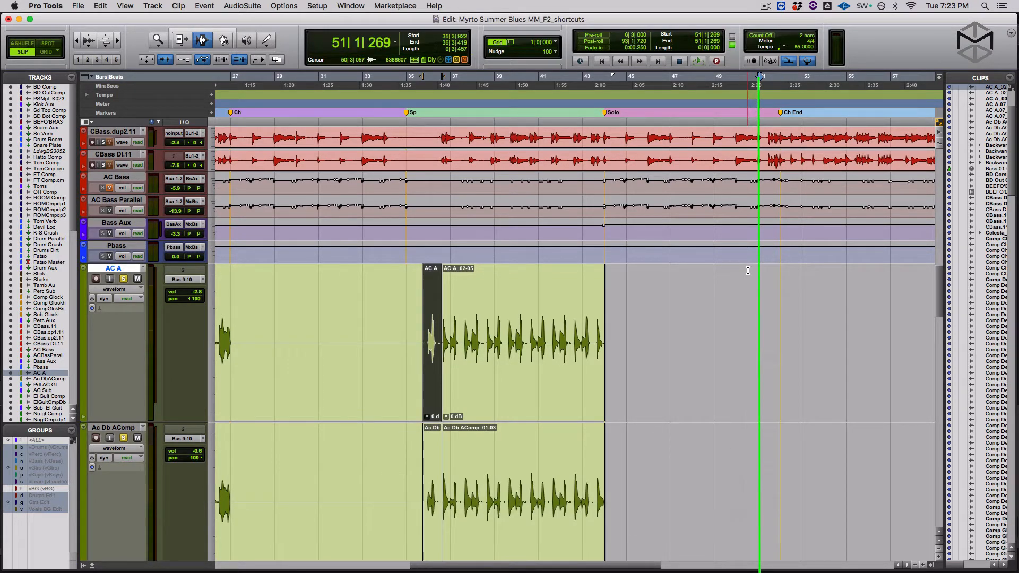
key("k")
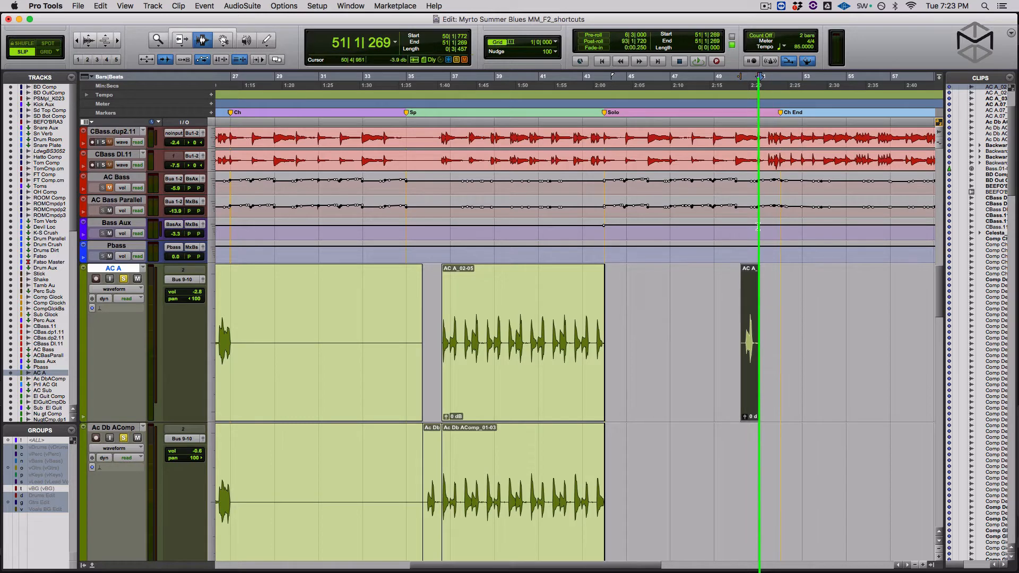
key("z")
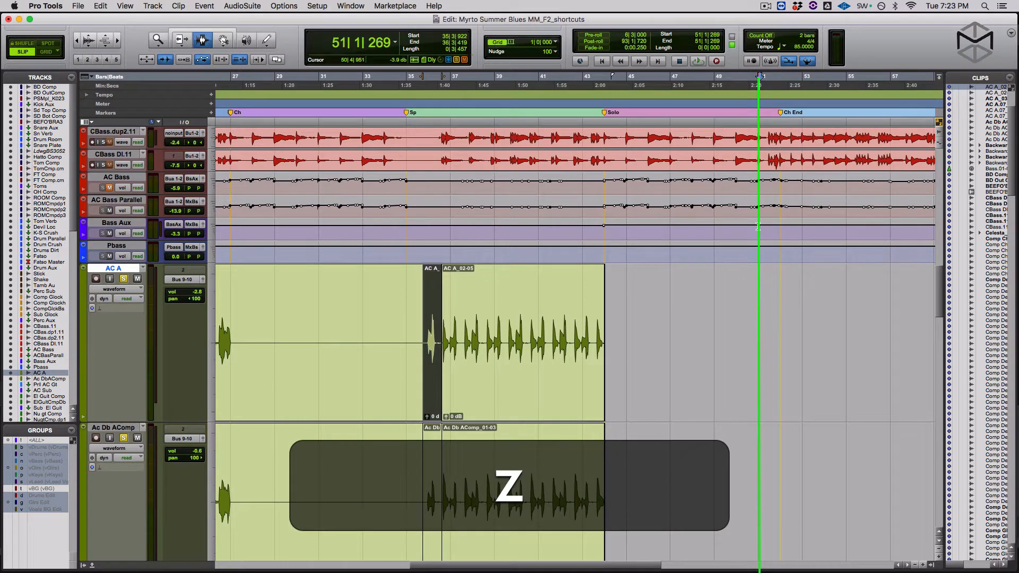
Place the edit cursor at 36|1|723 on the second note's attack in clip AC A_02-04 and add a sync point there.
left_click(430, 332)
key("t")
key("t")
key("t")
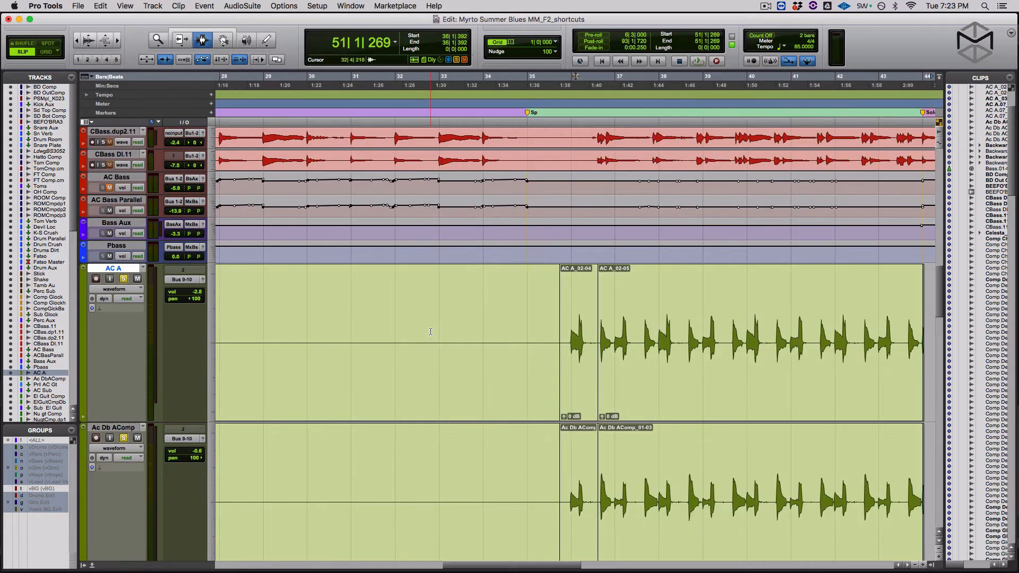
key("t")
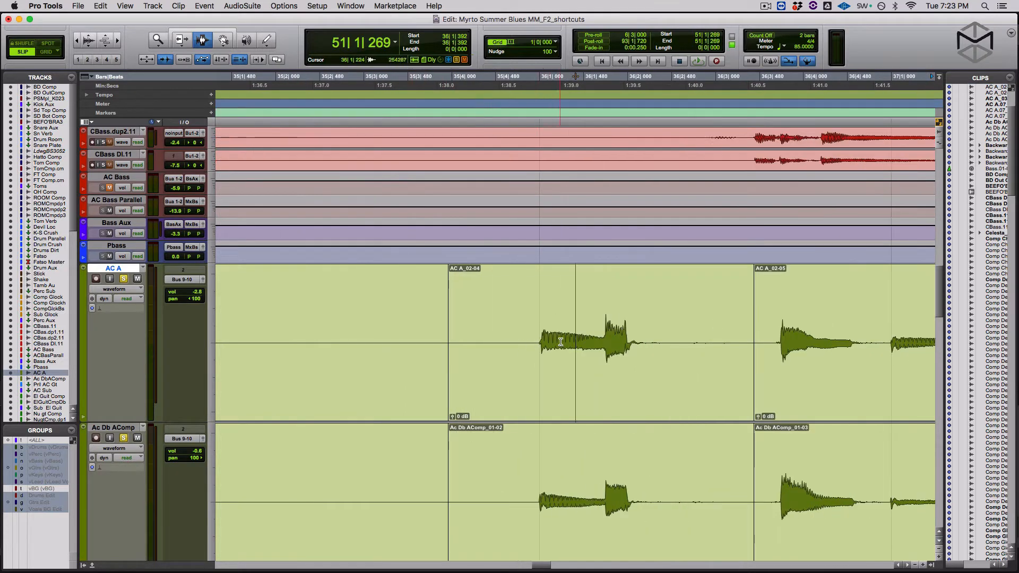
left_click(606, 329)
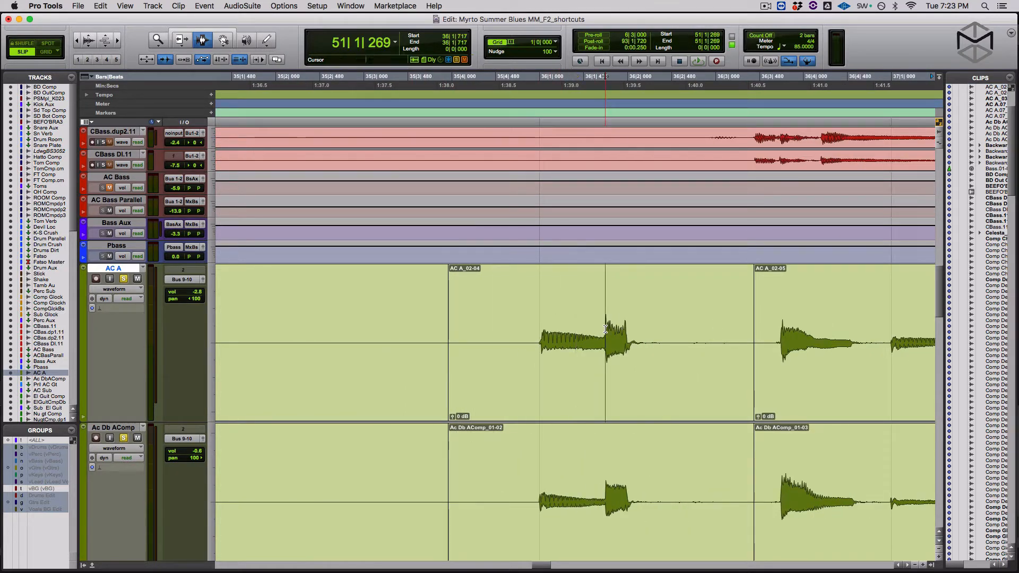
key("t")
key("t")
left_click(581, 324)
left_click(580, 325)
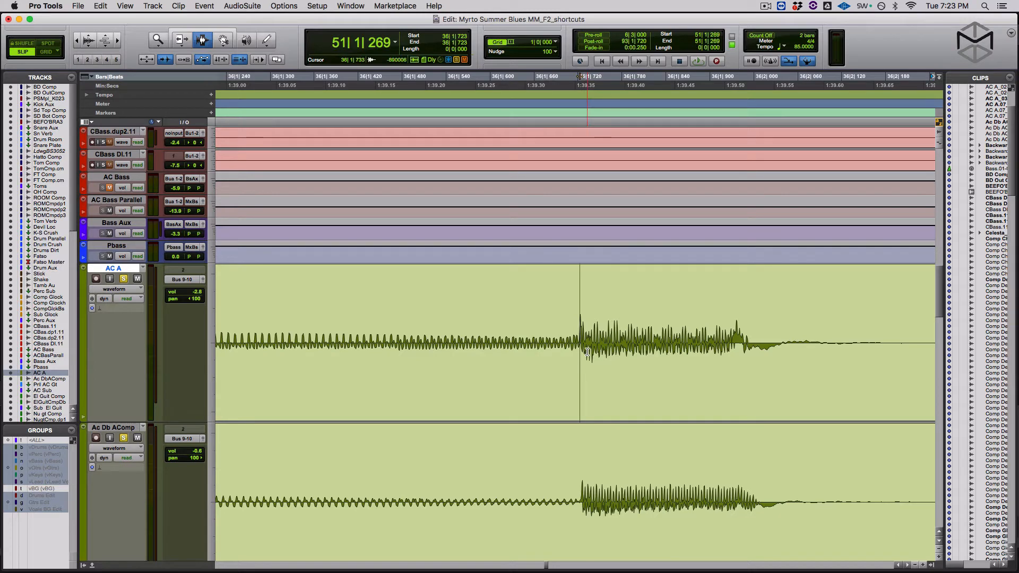
key("super")
key("super+comma")
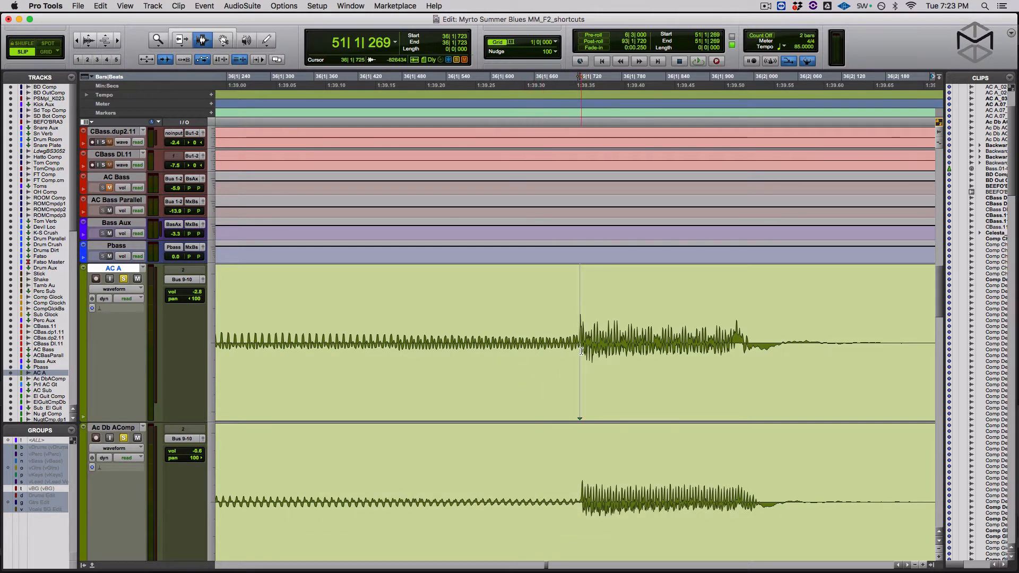
Set the timeline position to 51|1|000 in the main counter.
key("super+bracketleft")
key("super+bracketleft")
key("super+bracketleft")
key("super+bracketleft")
key("super+bracketleft")
key("super+bracketleft")
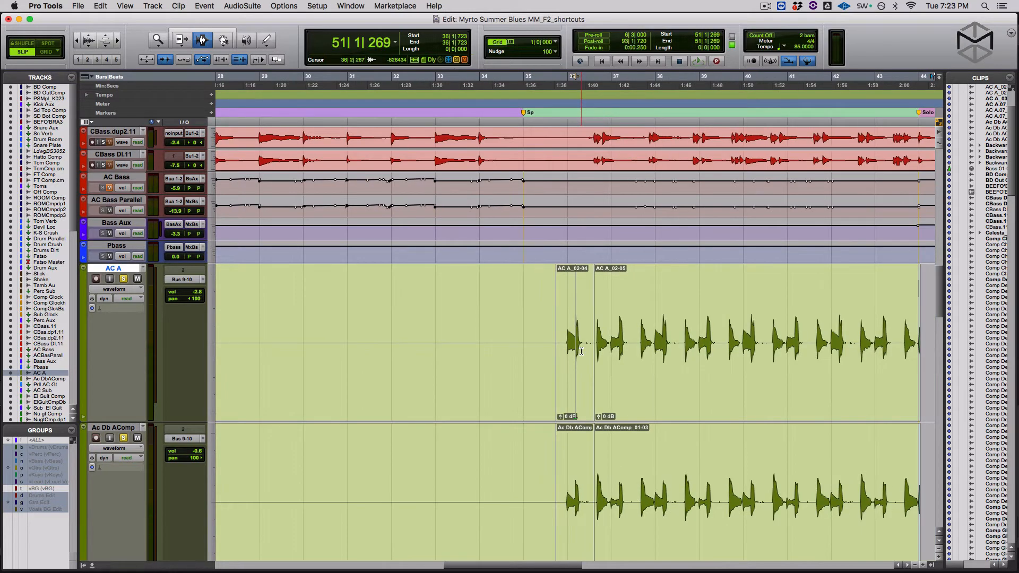
key("KP_Multiply")
key("Return")
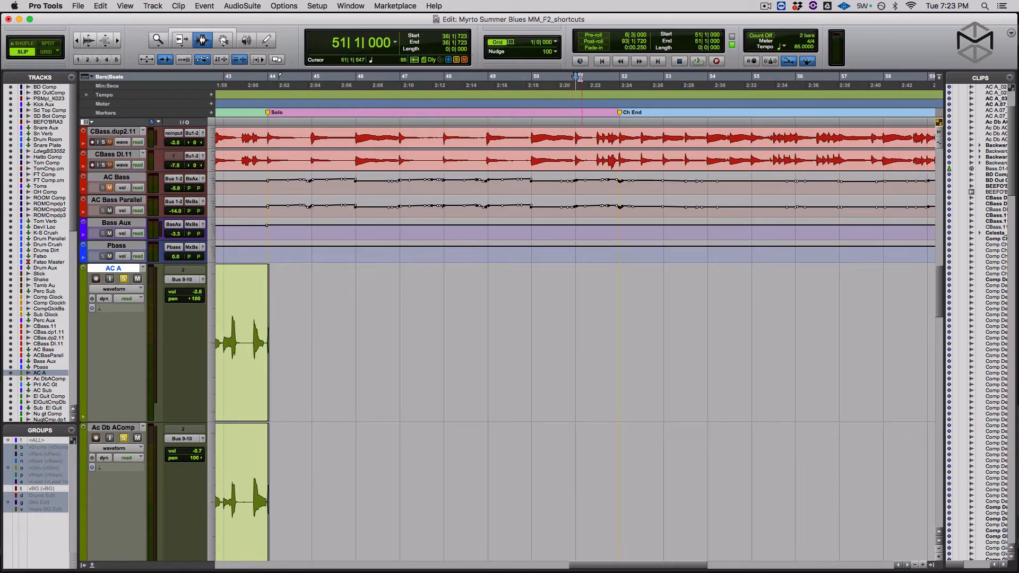
Select the AC A_02-04 clip with the Grabber and snap its sync point to timeline position 51|1|000.
scroll(446, 269, "left", 5)
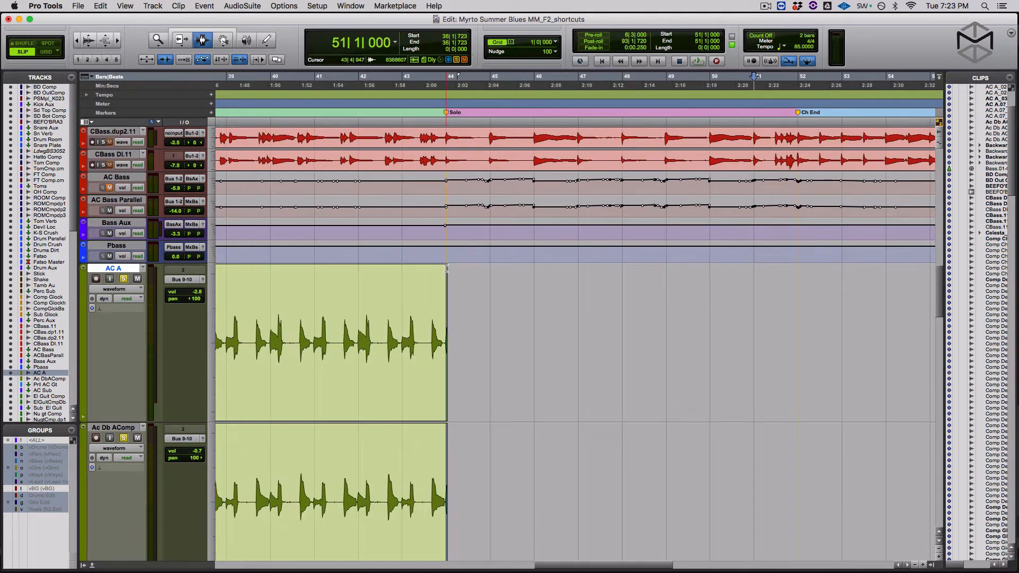
scroll(446, 269, "left", 6)
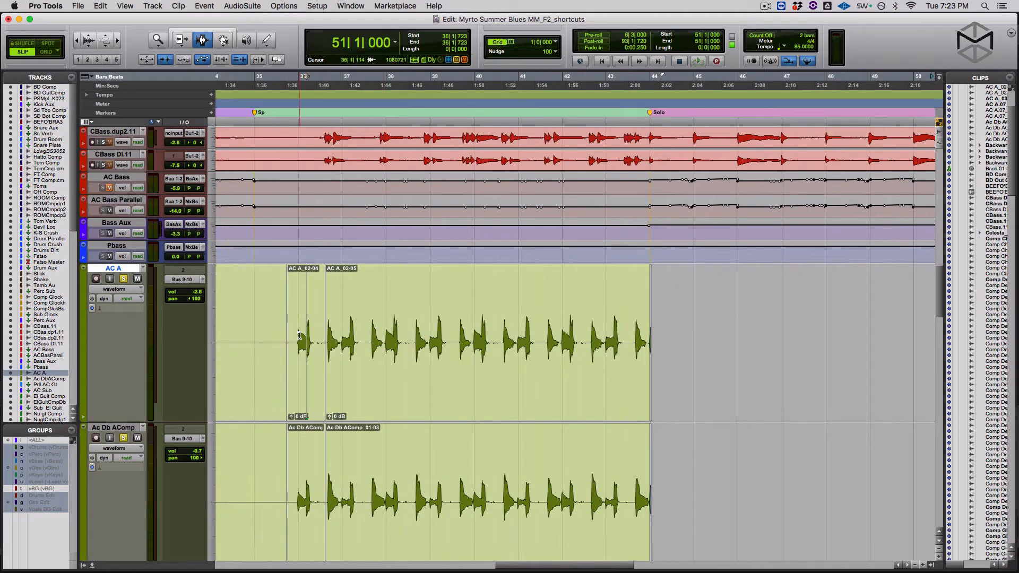
key("F8")
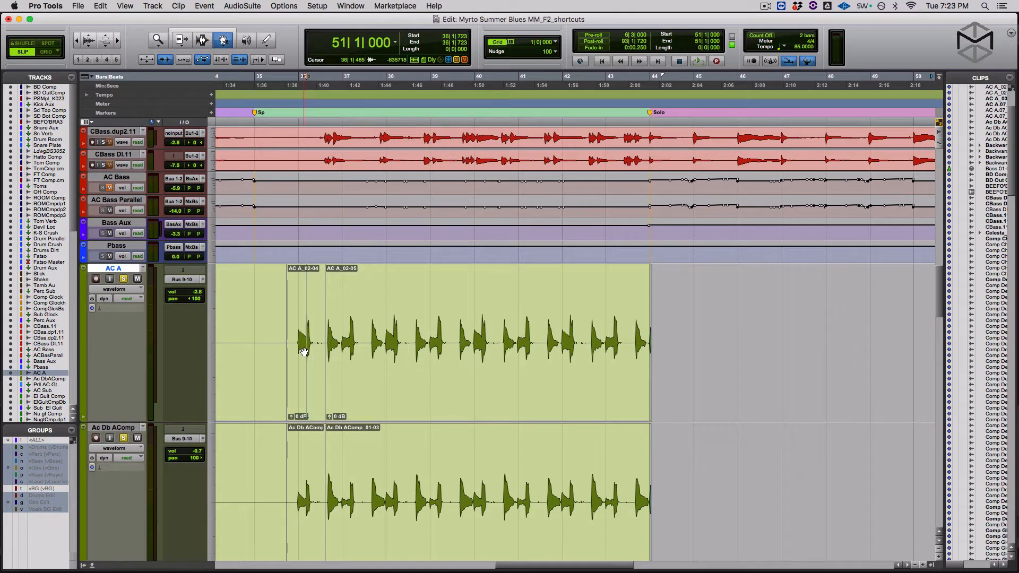
double_click(304, 351)
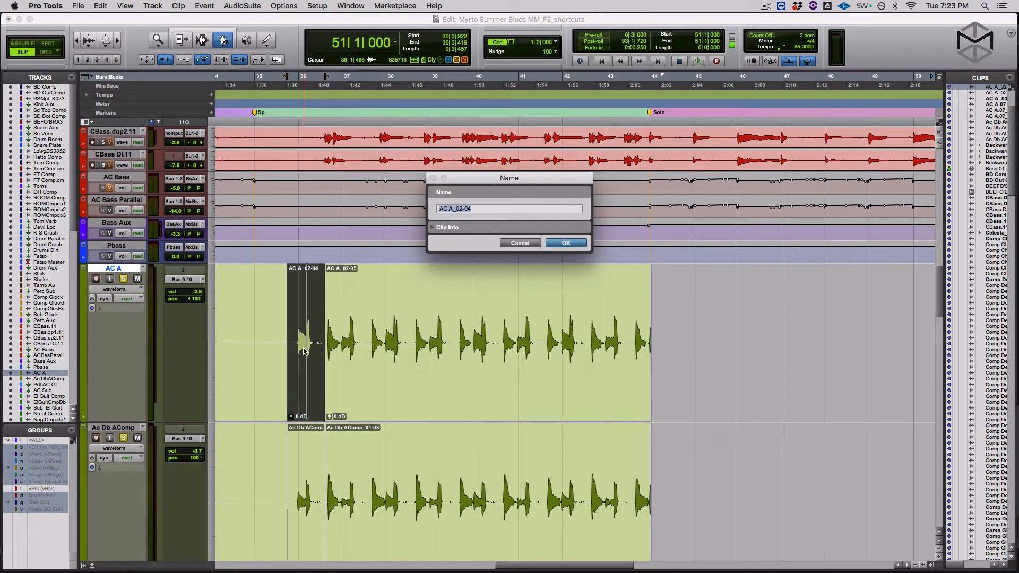
key("Escape")
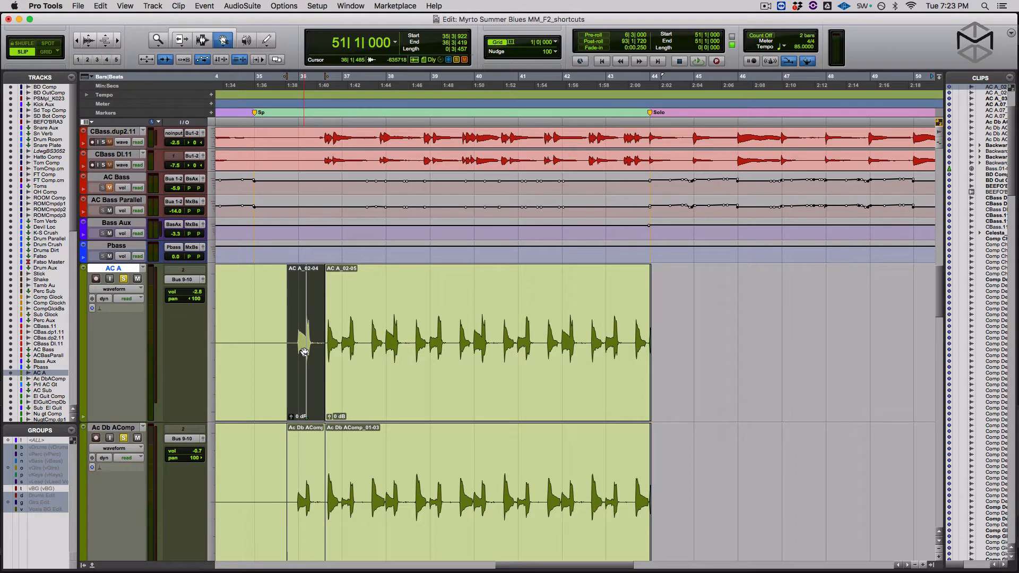
key("j")
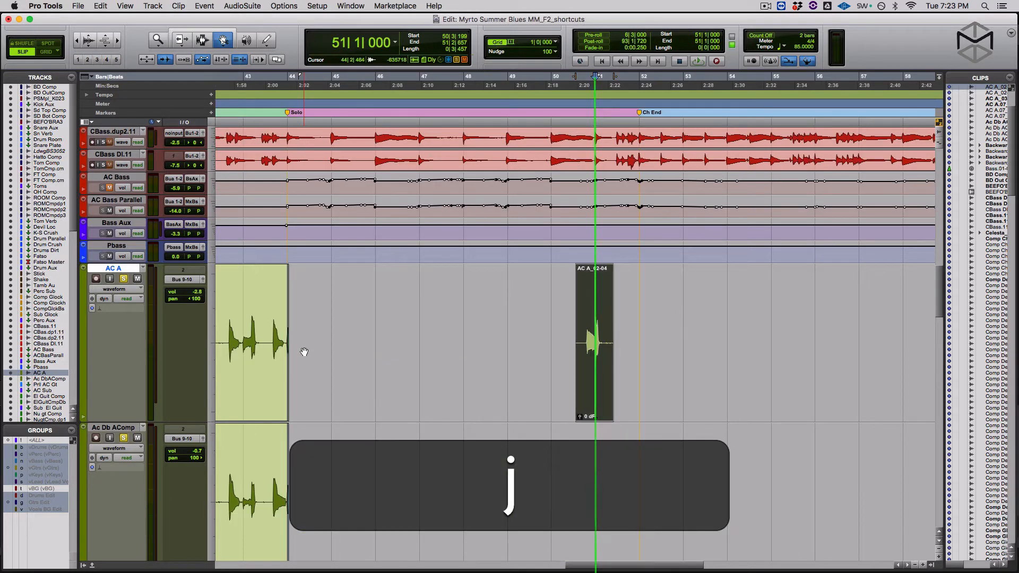
Examine how the sync point of clip AC A_02-04 lines up with 51|1|000, up close and in the wider arrangement.
key("t")
key("t")
key("t")
key("t")
key("t")
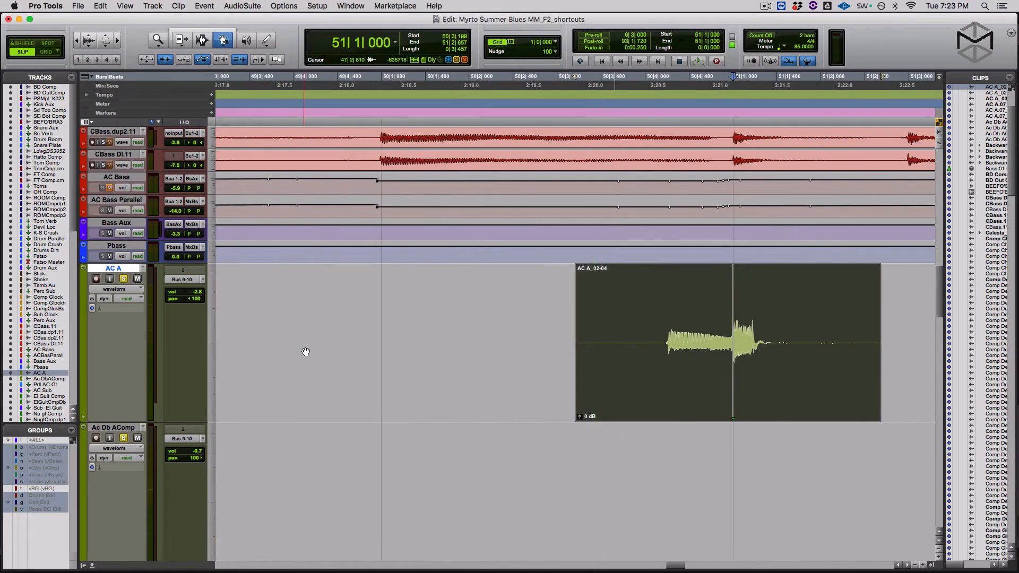
scroll(383, 361, "right", 10)
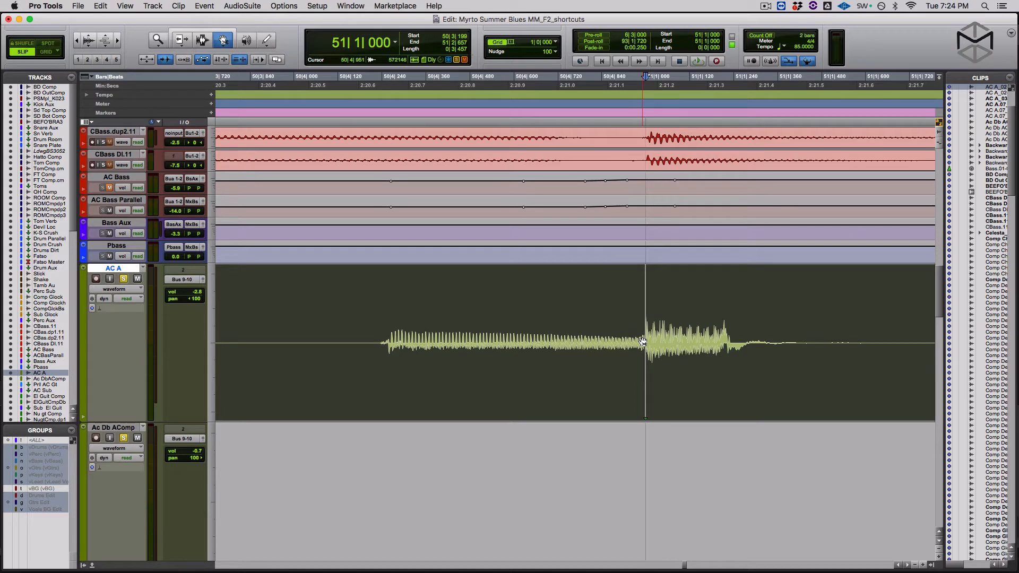
key("r")
key("r")
key("r")
key("r")
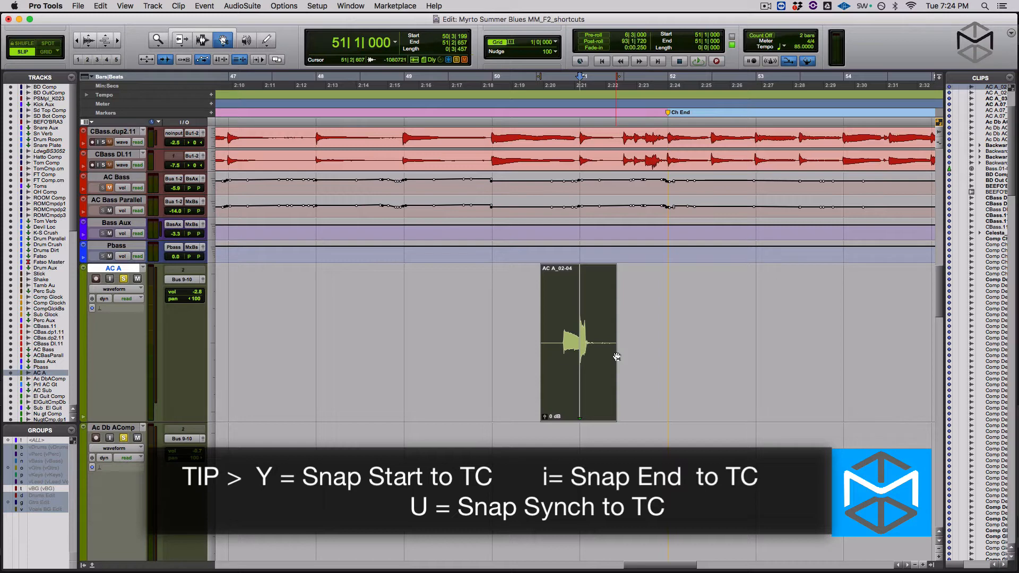
key("r")
key("r")
key("r")
key("r")
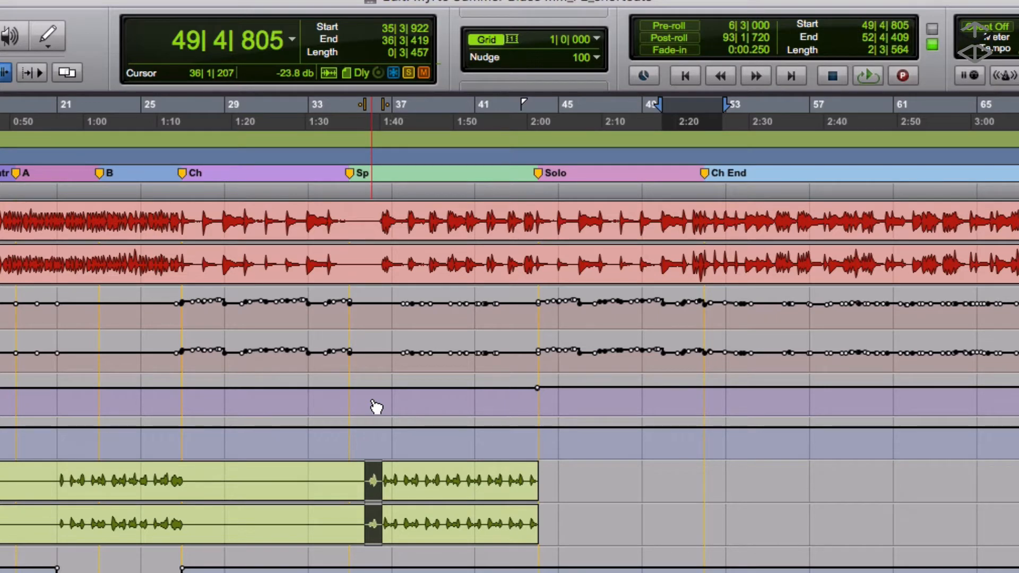
Copy the edit selection to the timeline, and copy a timeline selection of 53|1|562 to 58|3|393 to the edit selection on both AC tracks.
key("alt+shift+5")
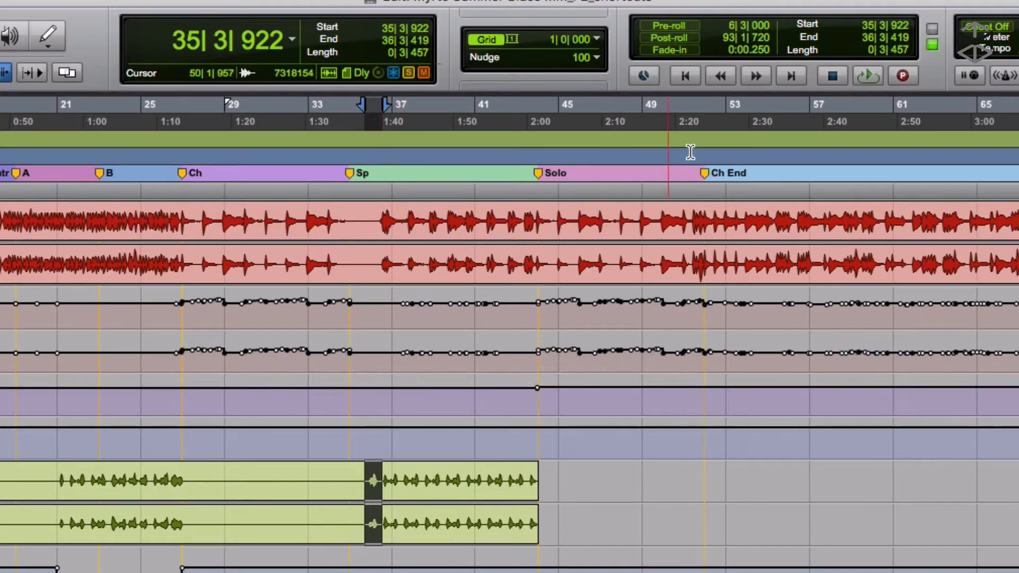
left_click_drag(728, 121, 845, 123)
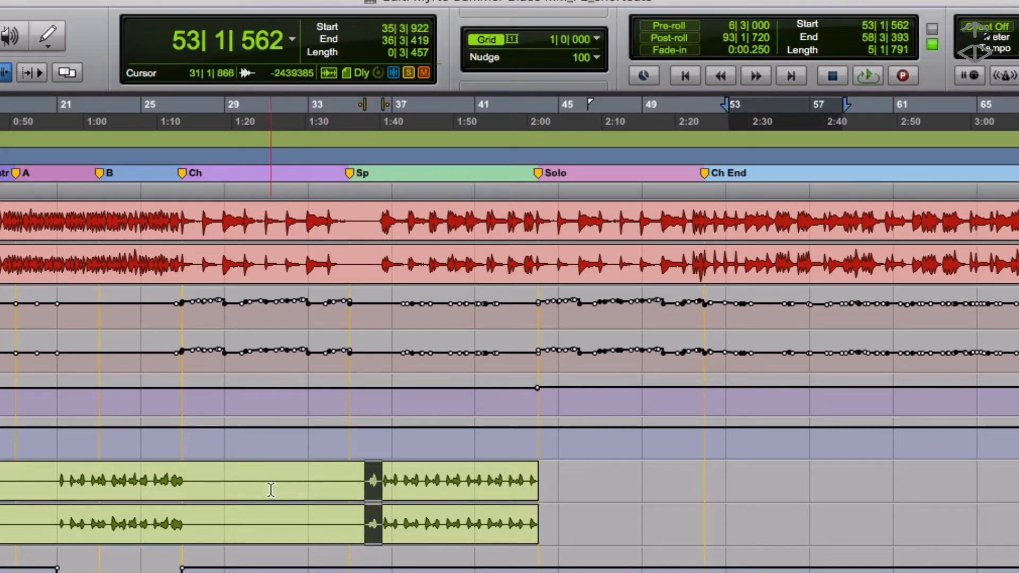
left_click_drag(355, 485, 429, 516)
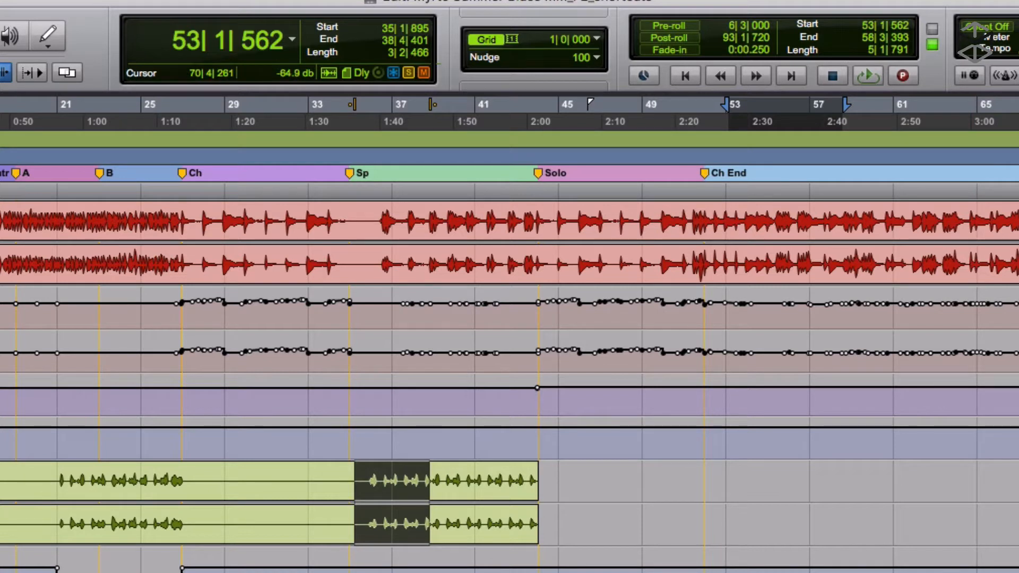
key("alt+shift+6")
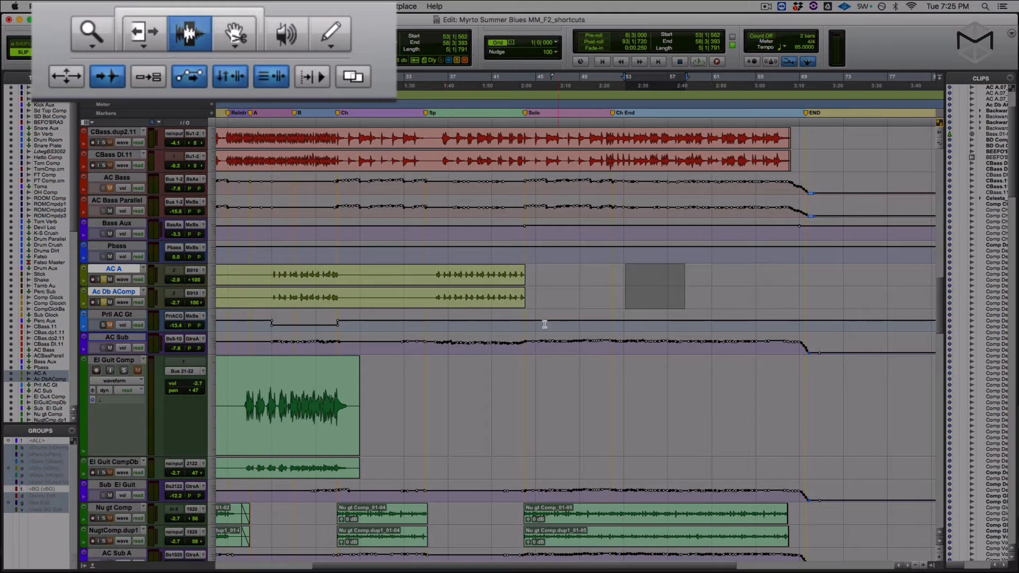
With the selections linked, select a short passage from 40|4|879 on AC A, and place the edit cursor at 43|4|669.
left_click_drag(491, 276, 502, 283)
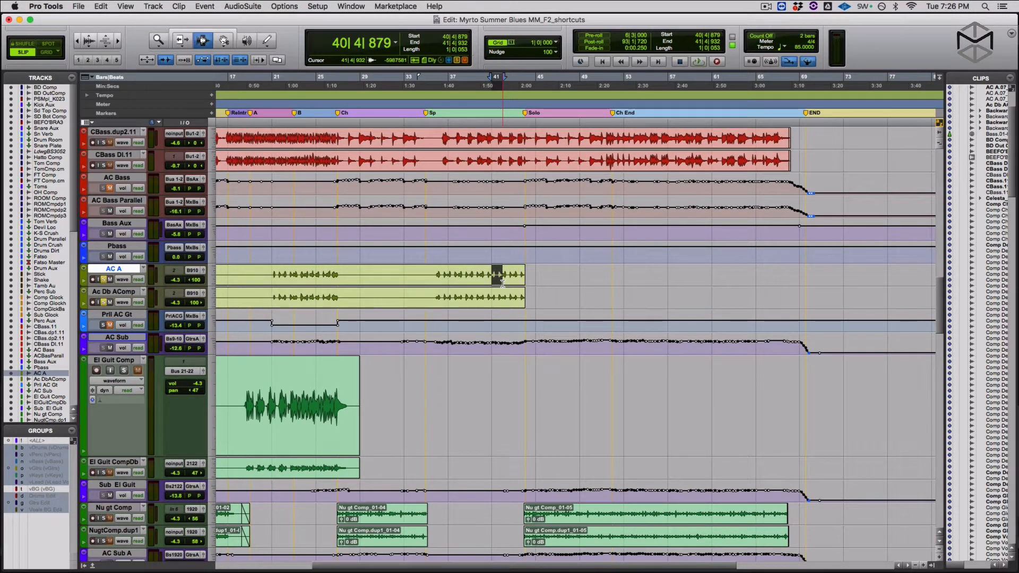
left_click(525, 284)
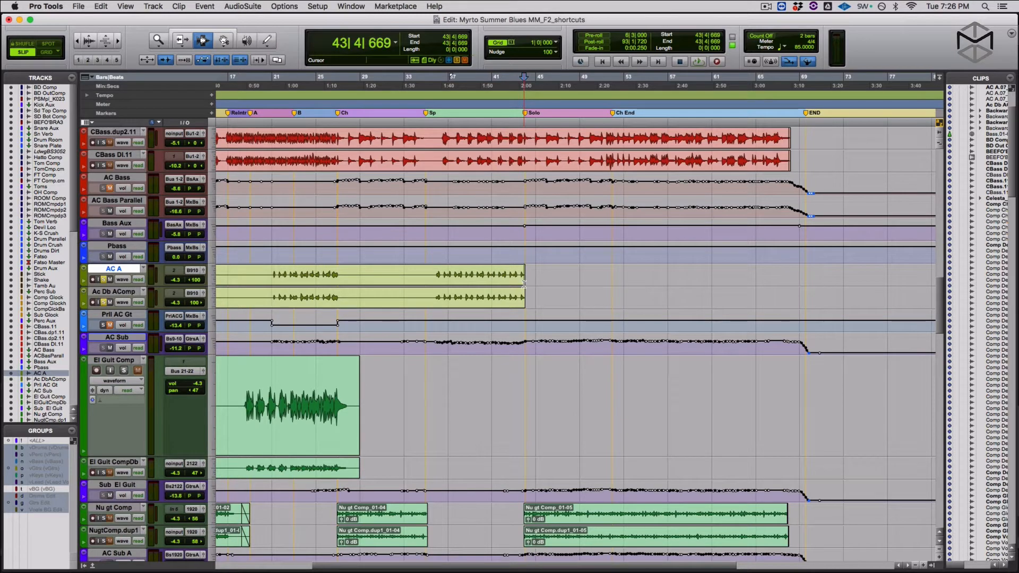
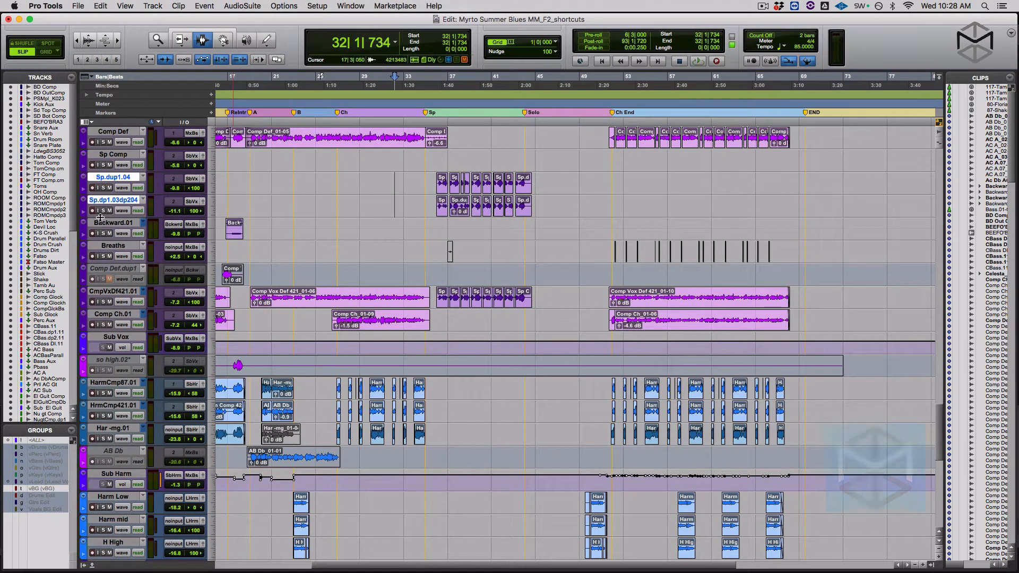
Deselect the Sp.dup1.04 and Sp.dp1.03dp204 tracks and demonstrate zooming horizontally in and out around 32|1|734.
left_click(105, 202)
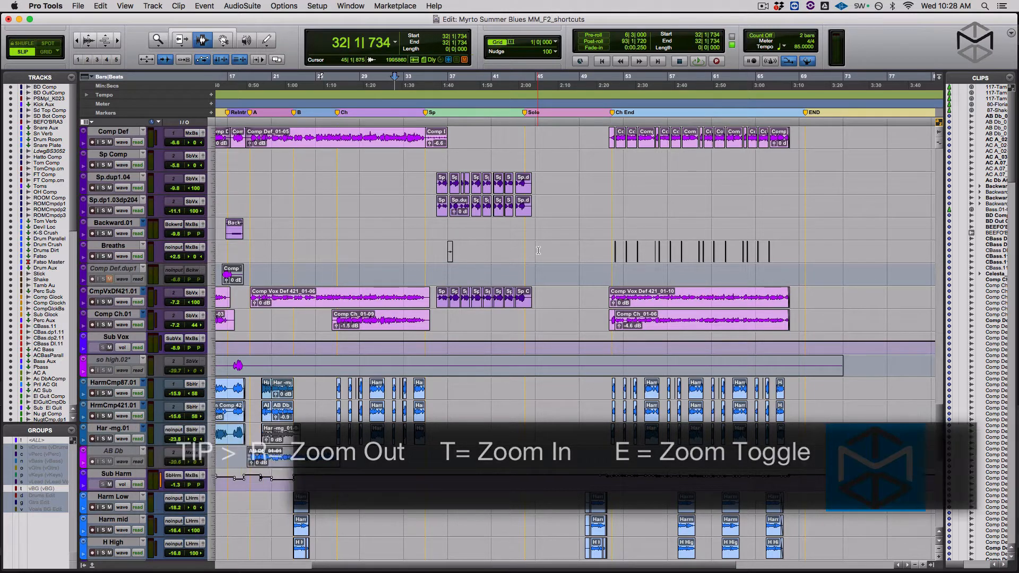
key("t")
key("t")
key("t")
key("t")
key("t")
key("t")
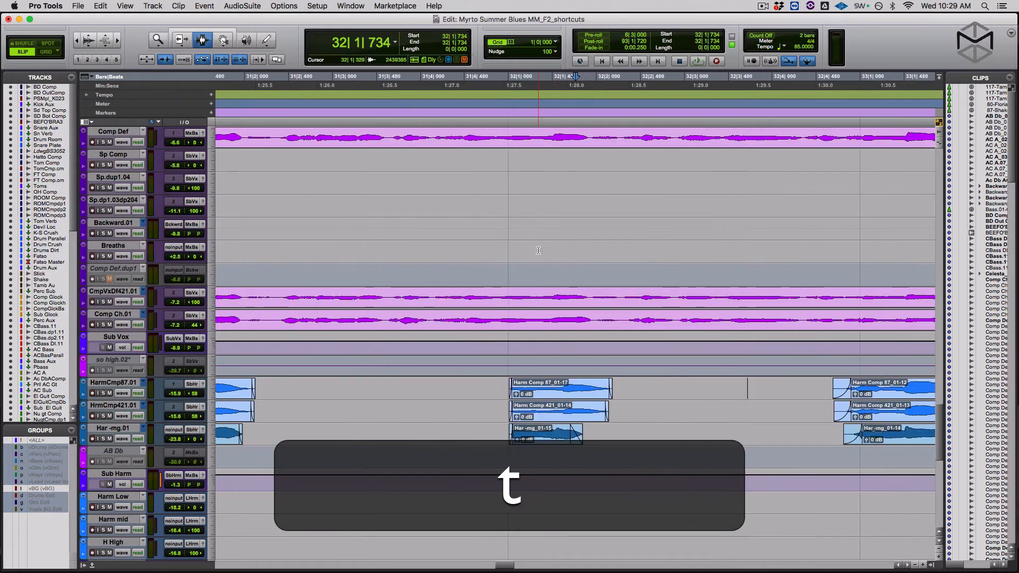
key("r")
key("r")
key("r")
key("r")
key("r")
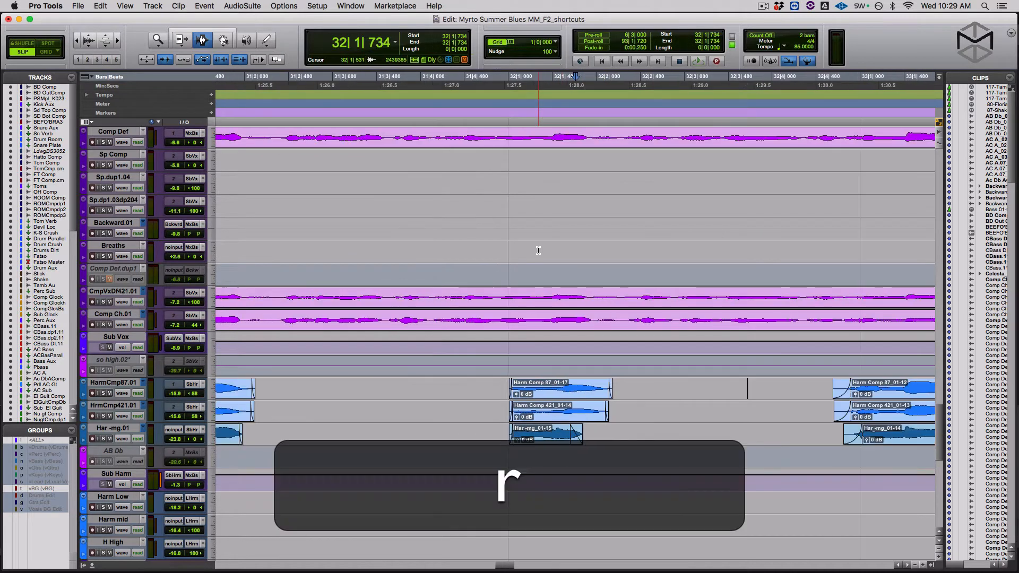
key("r")
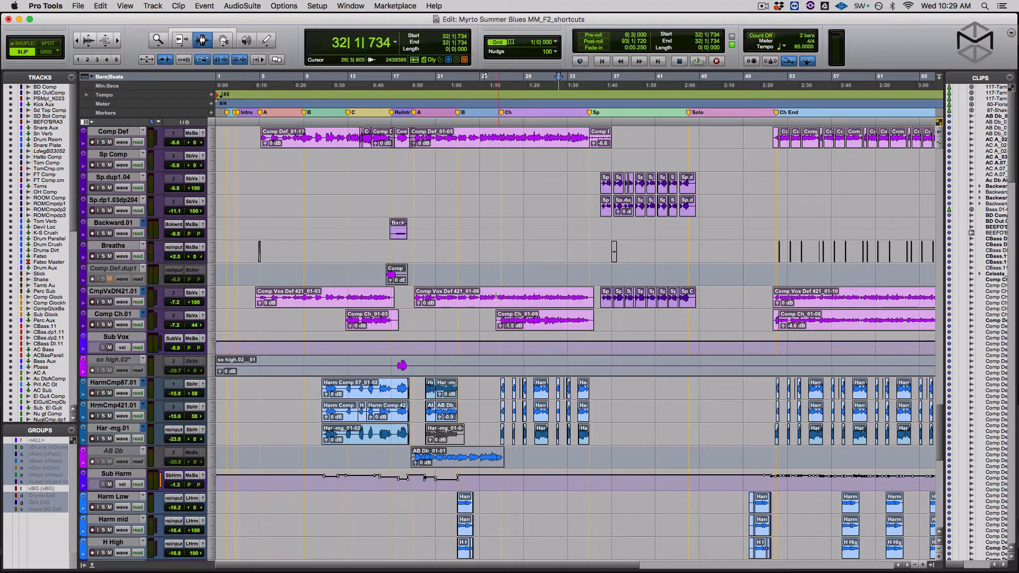
Select a short vocal passage starting at 24|1|120 on the CmpVxDf421.01 track and fill the edit window with it using Zoom Toggle.
left_click_drag(471, 298, 483, 298)
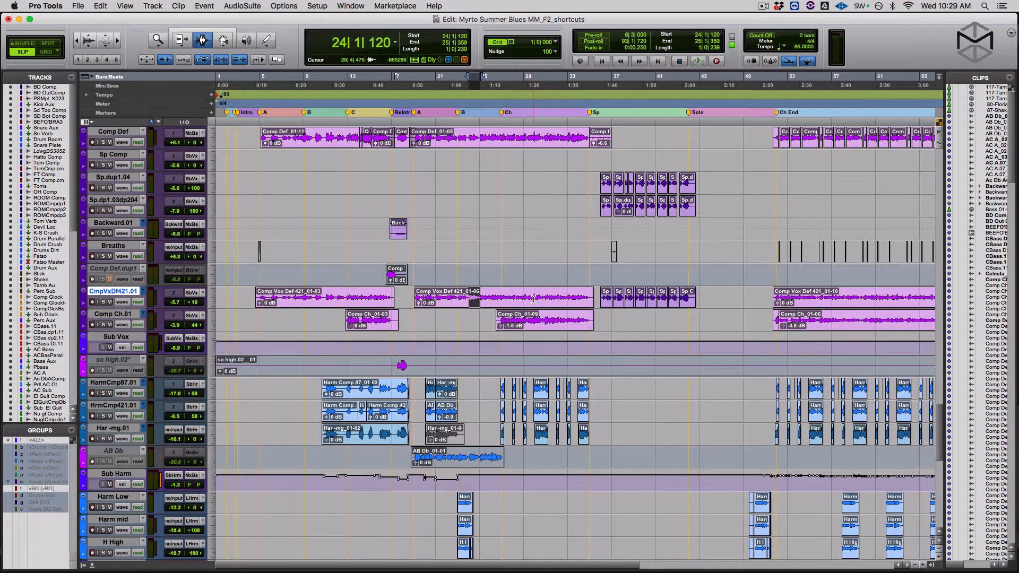
key("e")
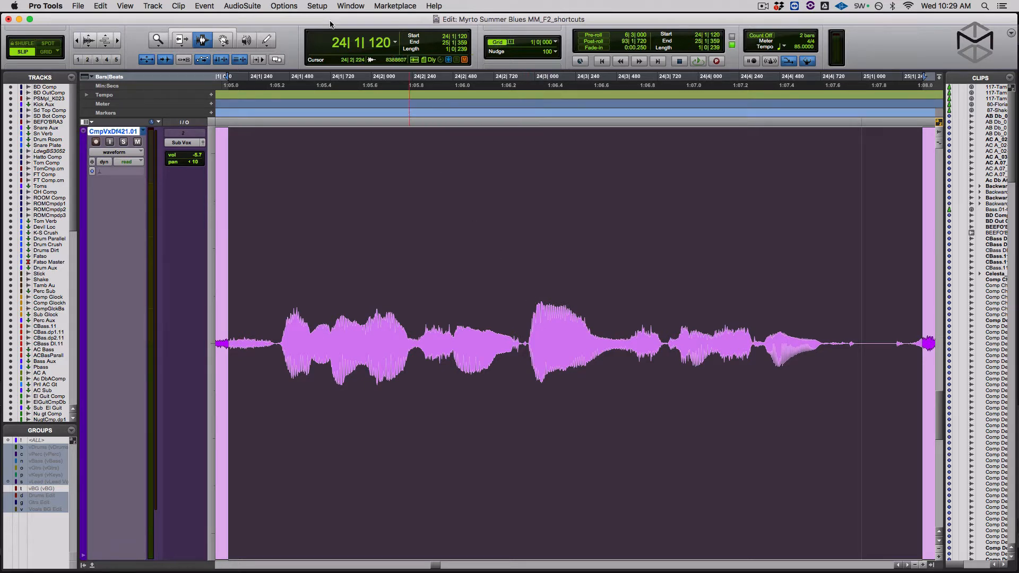
Open the Preferences and examine the Zoom Toggle settings on the Editing page.
left_click(318, 6)
left_click(339, 172)
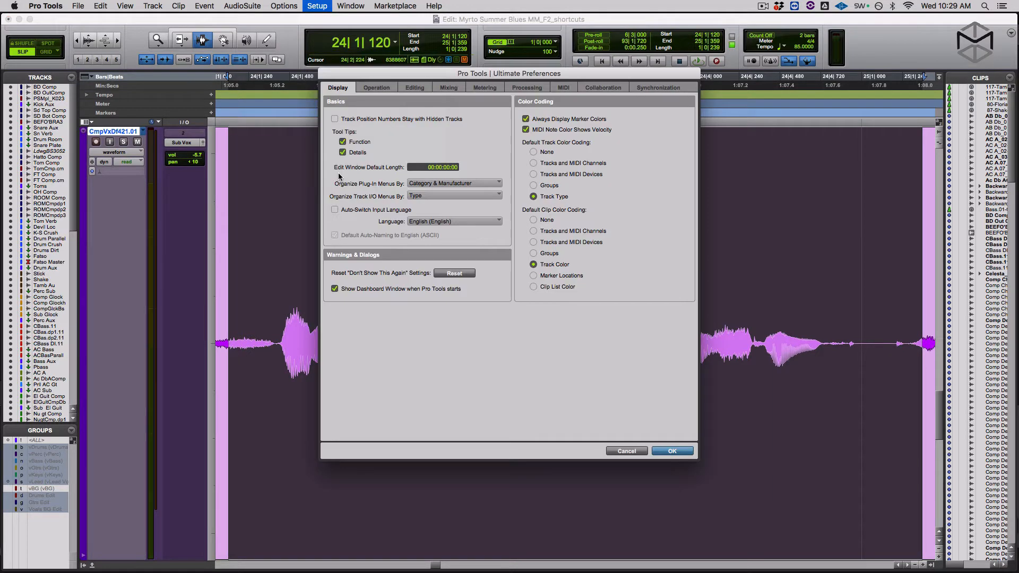
key("super")
key("super+3")
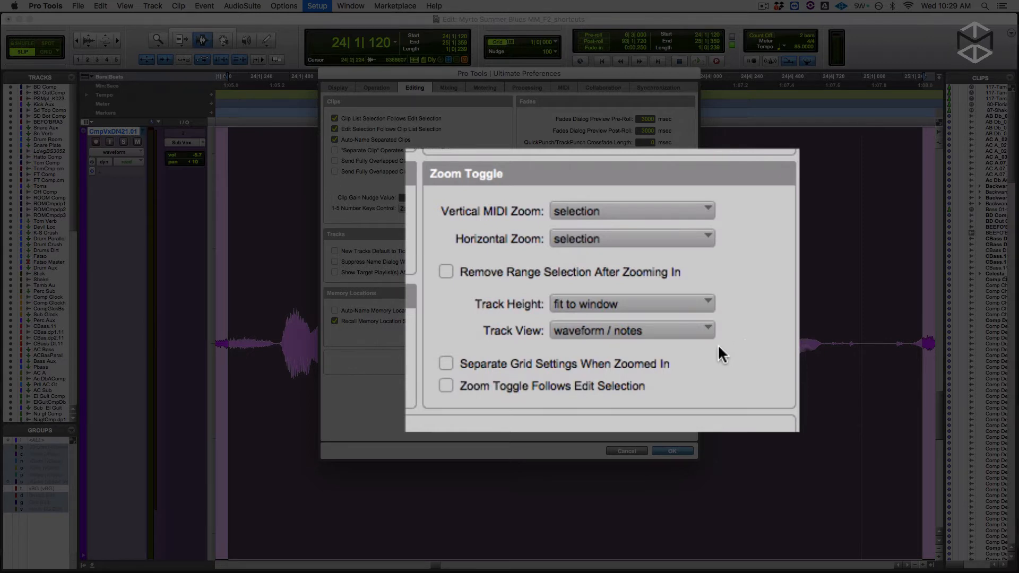
Examine the Track Height choices for Zoom Toggle, keep fit to window, and close the Preferences.
left_click(682, 301)
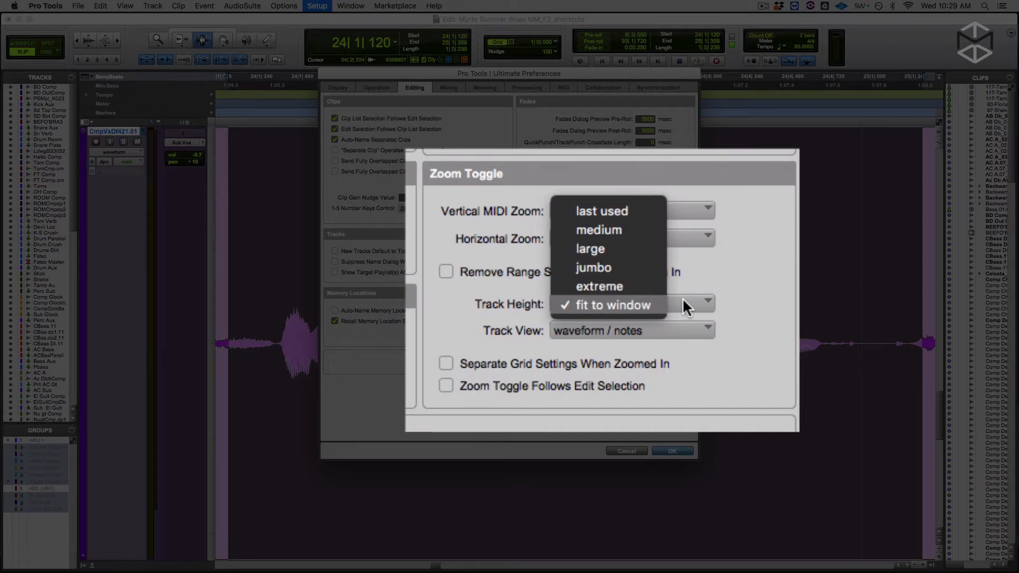
left_click(769, 319)
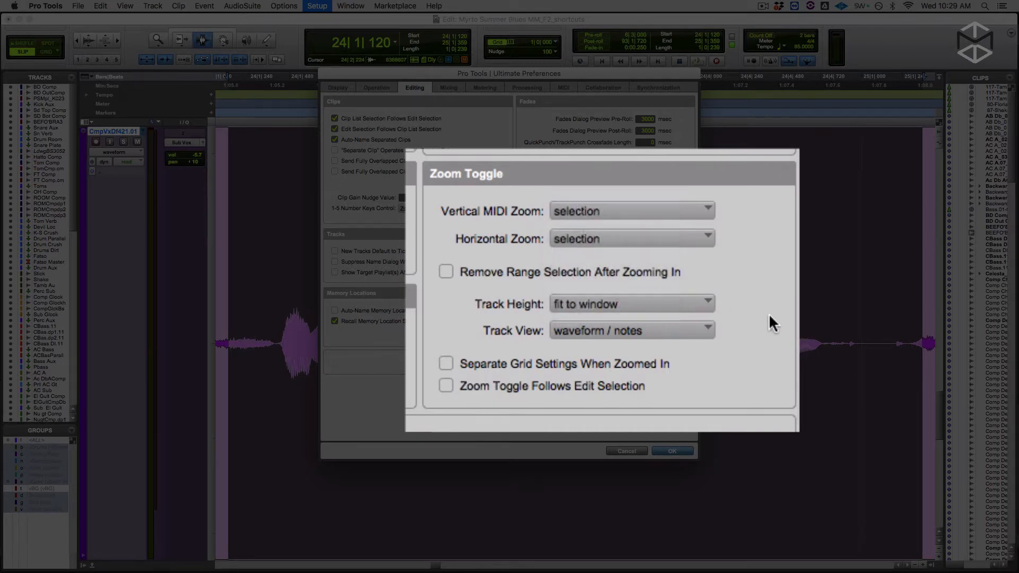
key("Return")
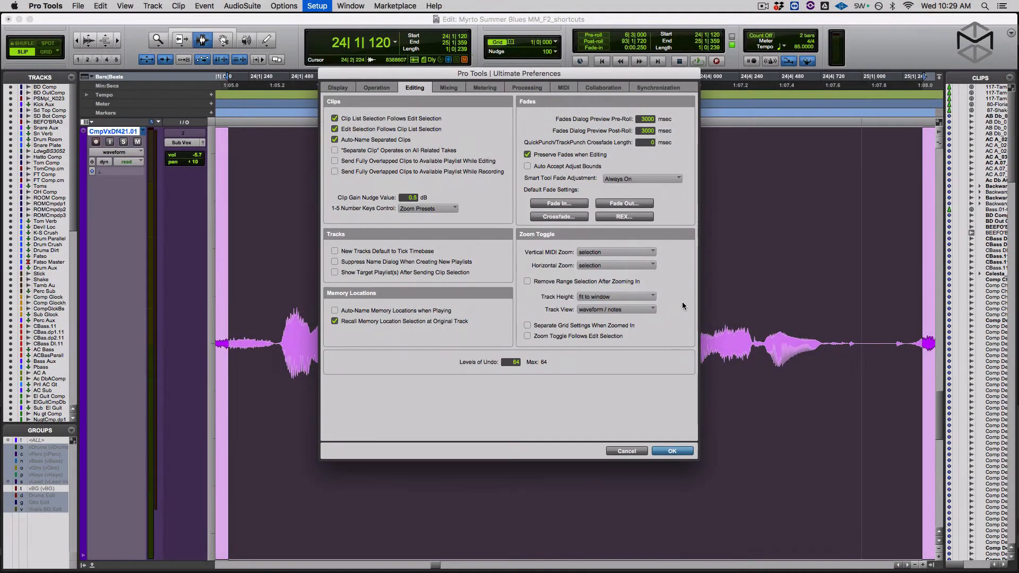
key("Return")
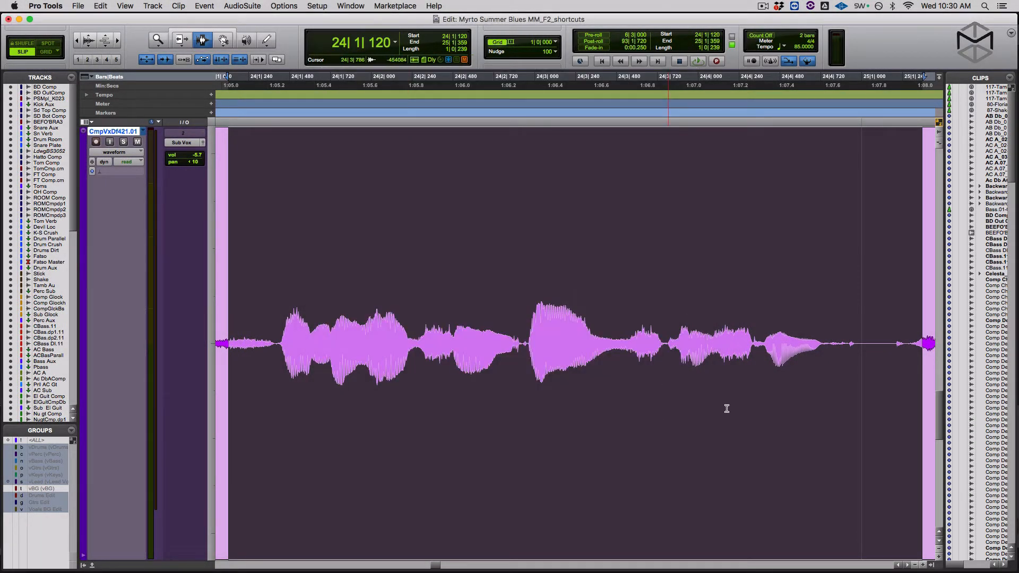
Restore the overview, select 36|1|022 to 44|4|537 from Sp.dup1.04 down to CmpVxDf421.01, and demonstrate Zoom Toggle in and out.
key("e")
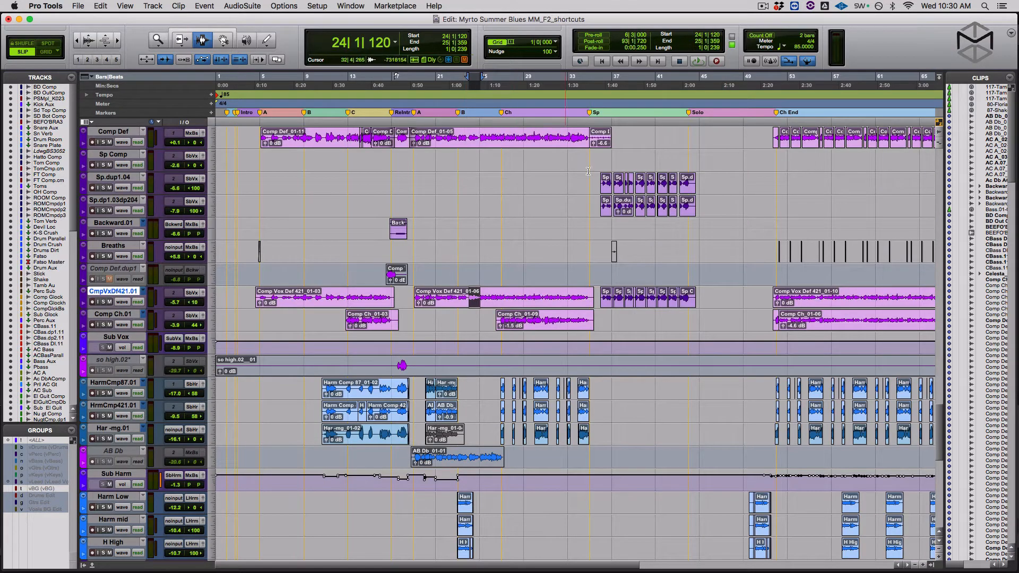
left_click_drag(600, 175, 697, 297)
key("e")
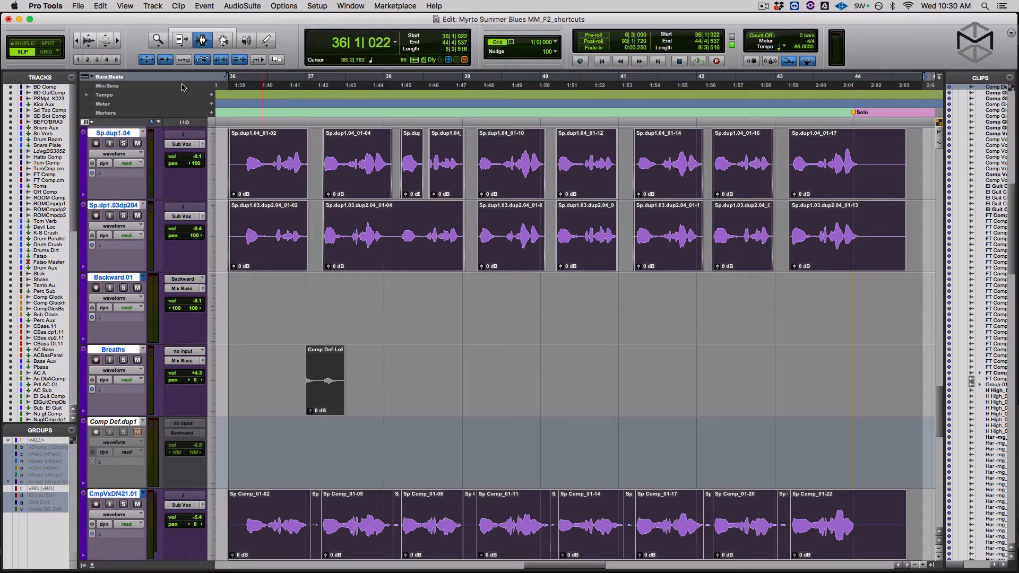
key("e")
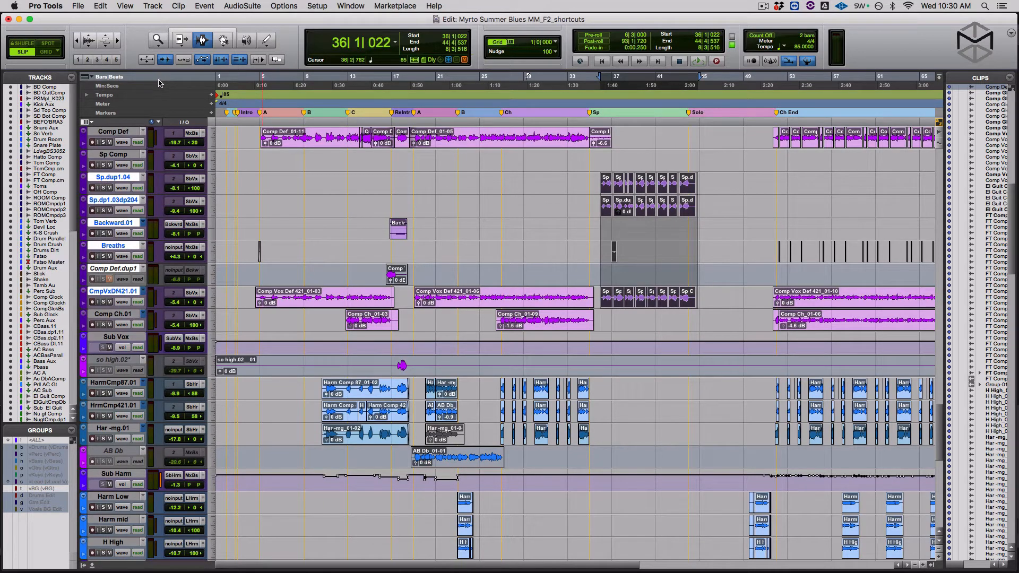
key("e")
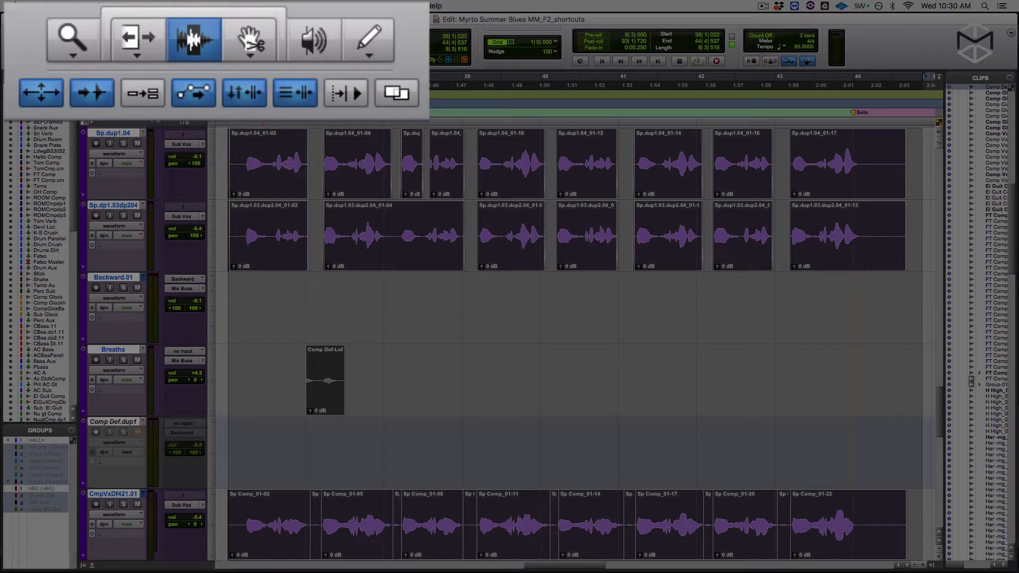
key("e")
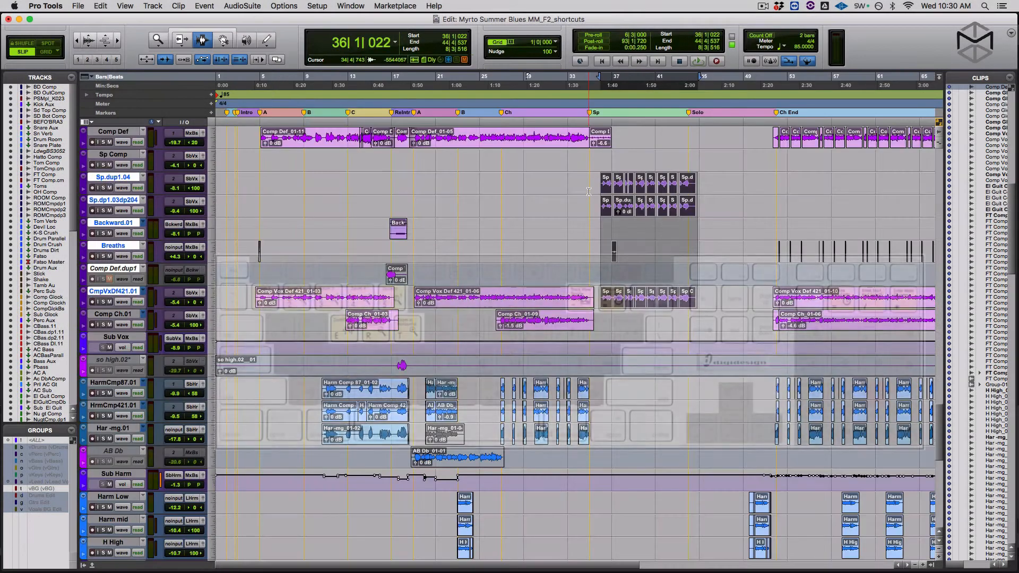
Place the edit cursor at 22|4|285 on the Comp Def track and enlarge that track's height.
left_click(588, 191)
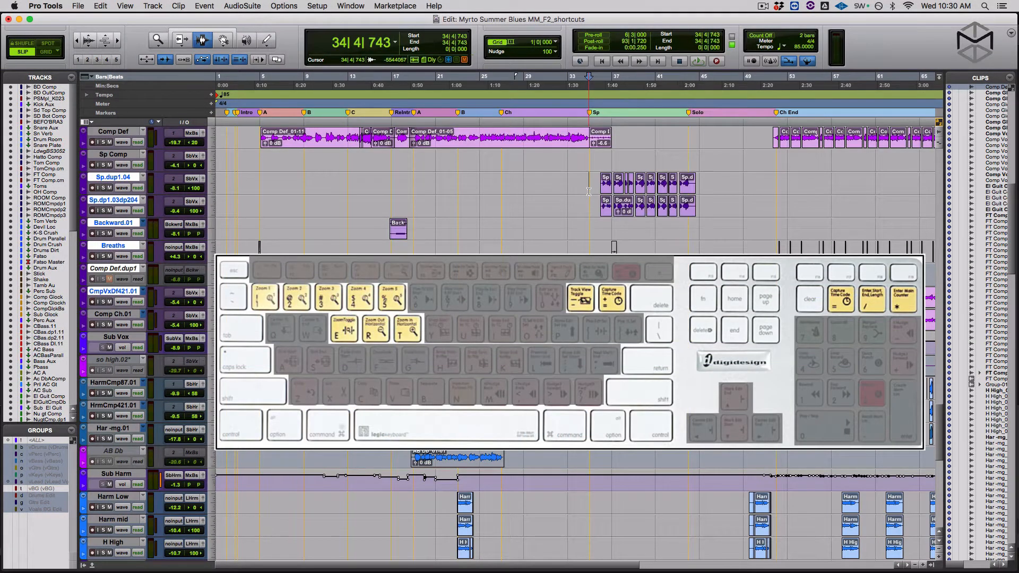
scroll(538, 217, "up", 5)
scroll(538, 217, "down", 4)
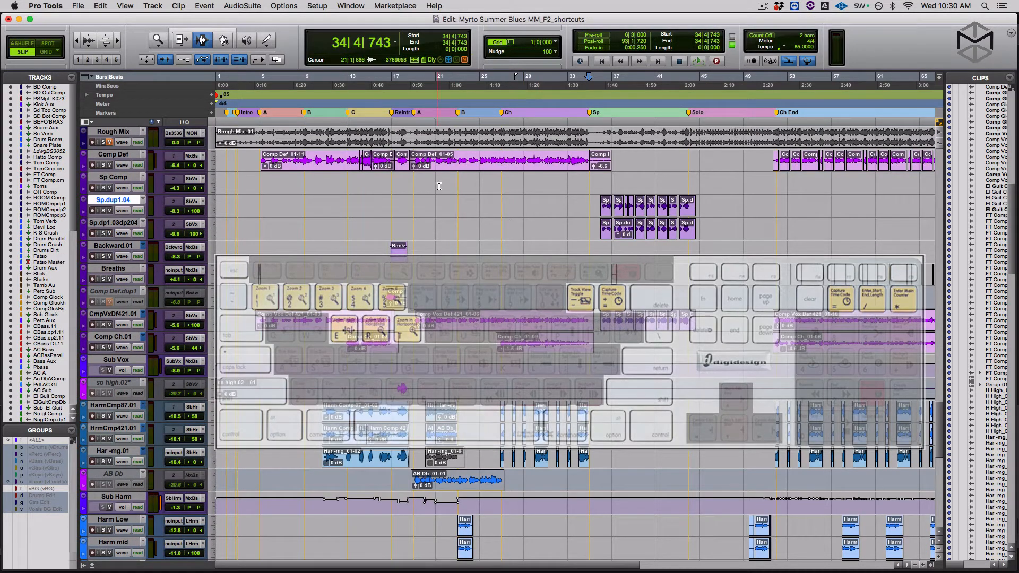
left_click(455, 162)
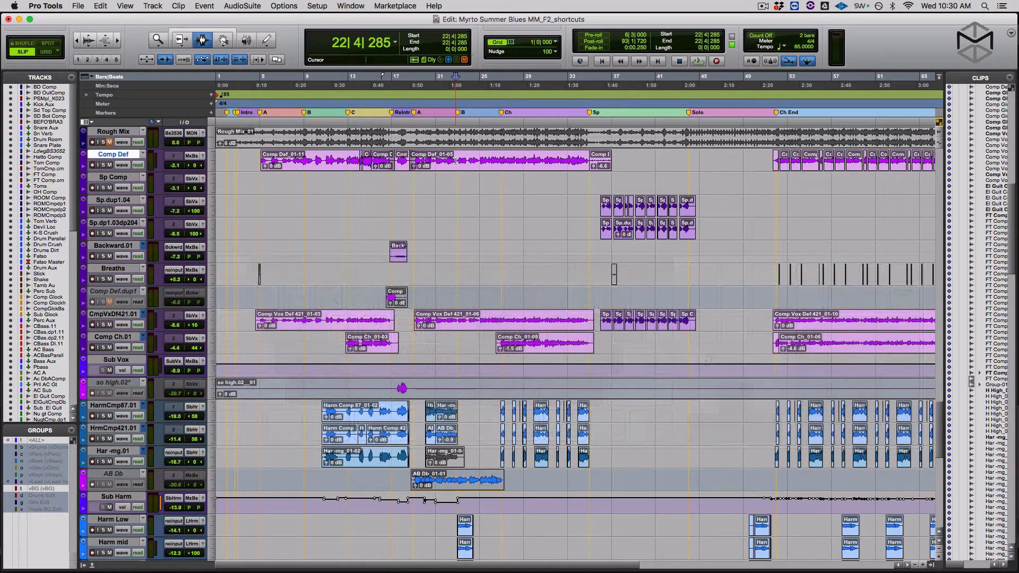
key("ctrl+Up")
key("ctrl+Up")
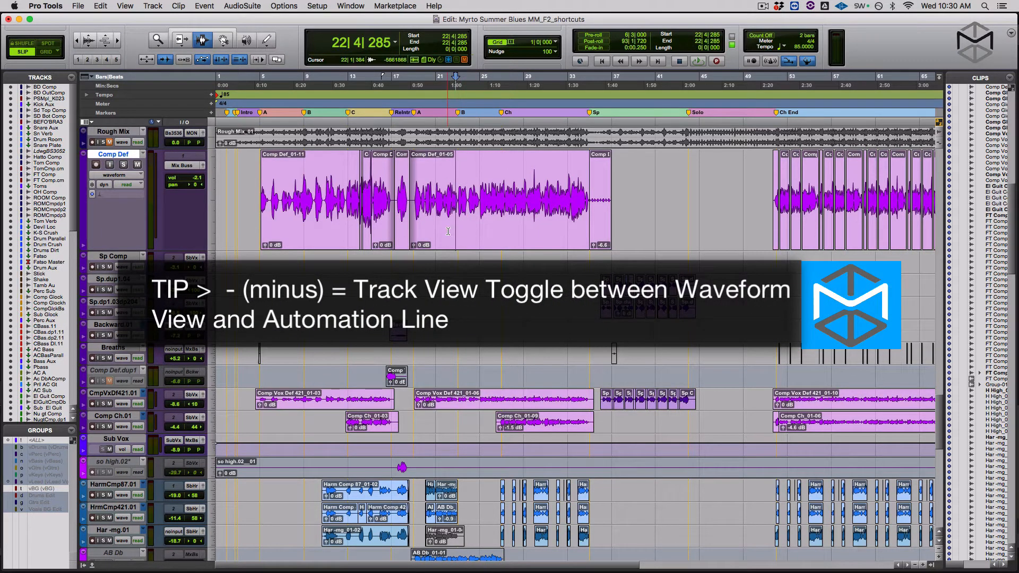
Switch the Comp Def, CmpVxDf421.01 and Comp Ch.01 tracks from waveform to volume automation view.
key("minus")
left_click(498, 406)
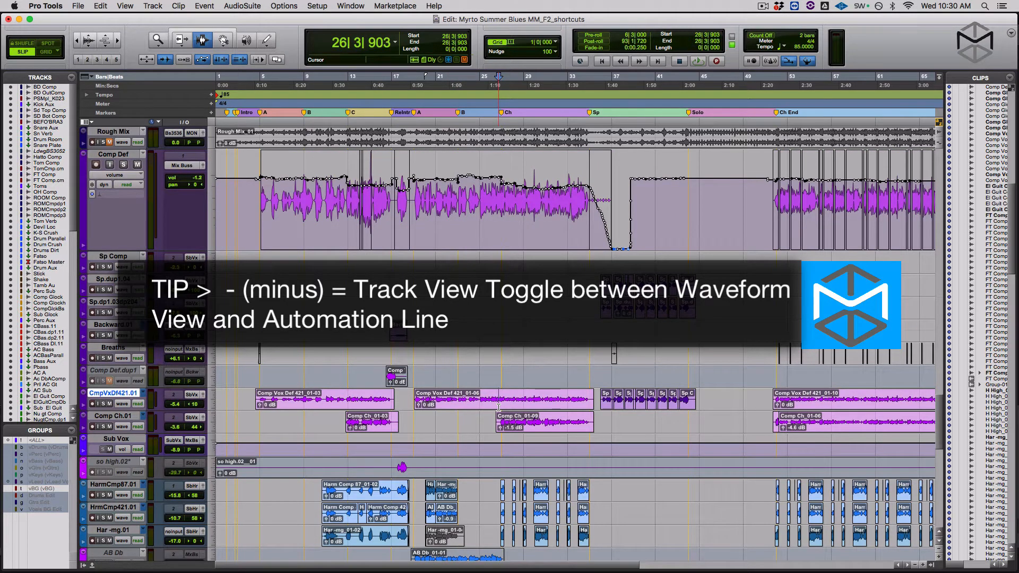
key("minus")
left_click(544, 421)
key("minus")
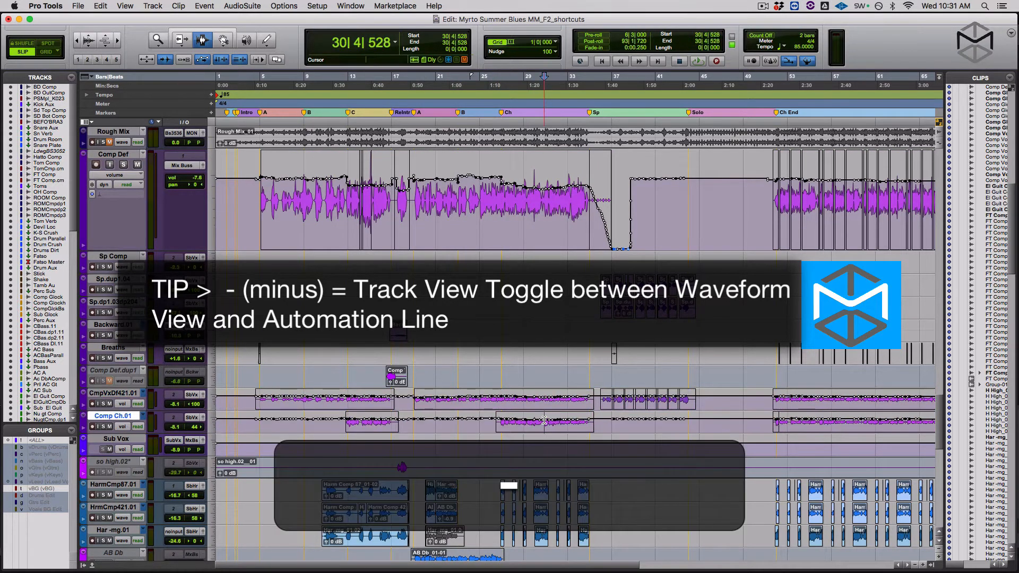
Return the Comp Ch.01, CmpVxDf421.01 and Comp Def tracks to waveform view, placing the edit cursor at 28|3|083.
key("minus")
left_click(534, 399)
key("minus")
left_click(518, 235)
key("minus")
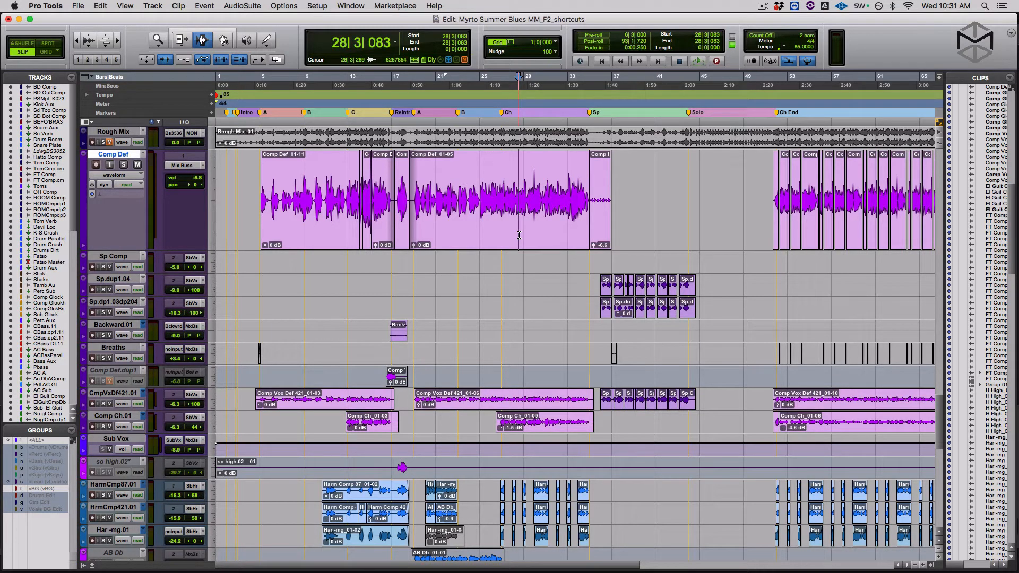
Switch all audio tracks to volume automation view at once and review the guitar and keyboard tracks.
key("alt+minus")
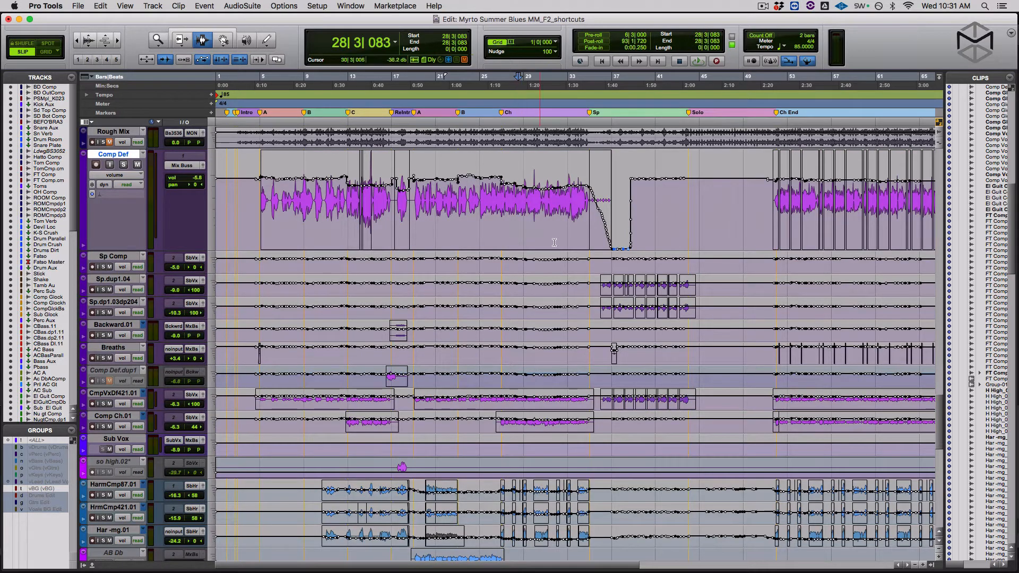
scroll(559, 247, "up", 5)
scroll(562, 228, "down", 10)
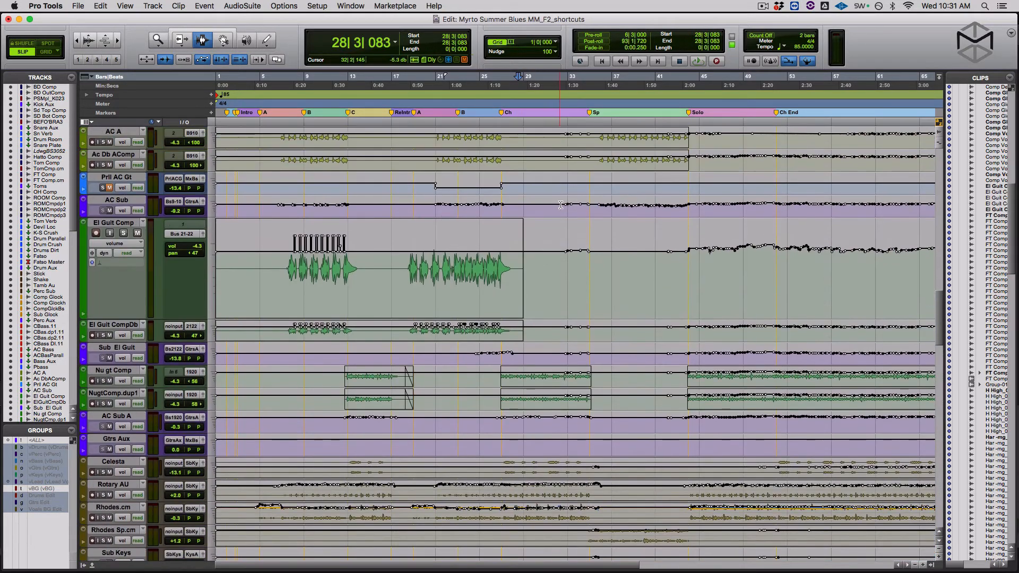
scroll(565, 210, "down", 7)
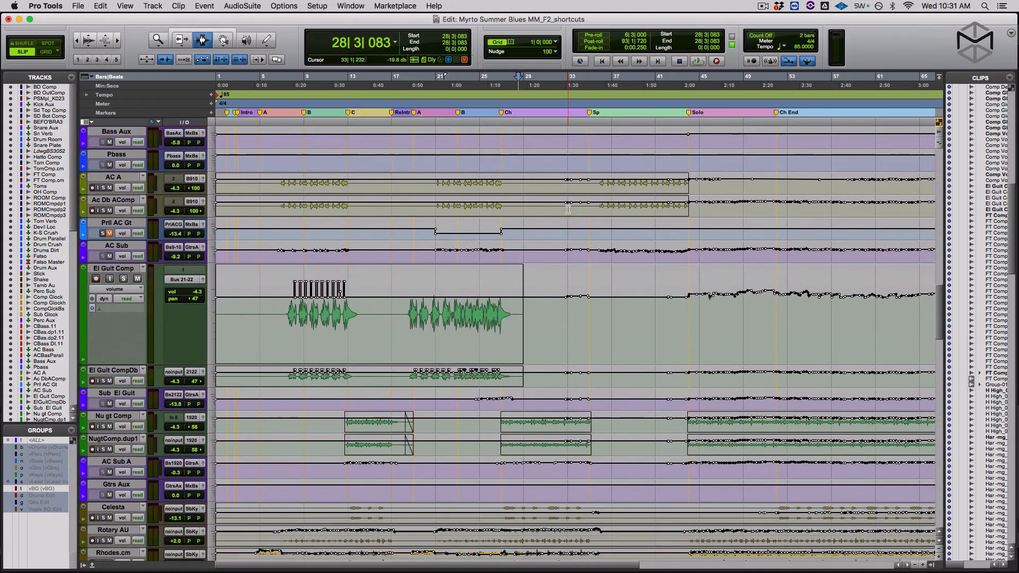
scroll(560, 210, "down", 1)
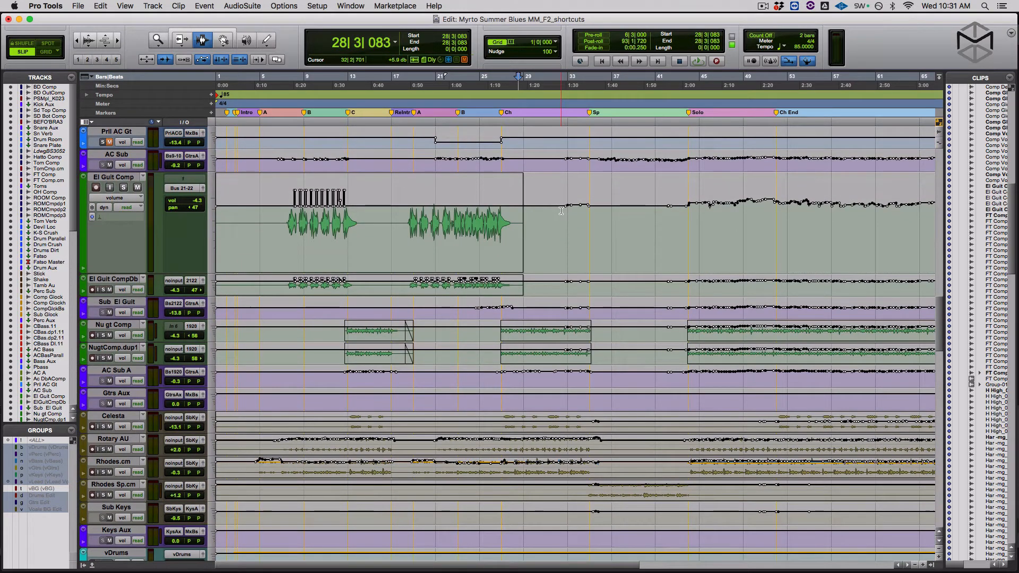
Return all audio tracks to waveform view and check the tracks down to Comp Def.
key("alt+minus")
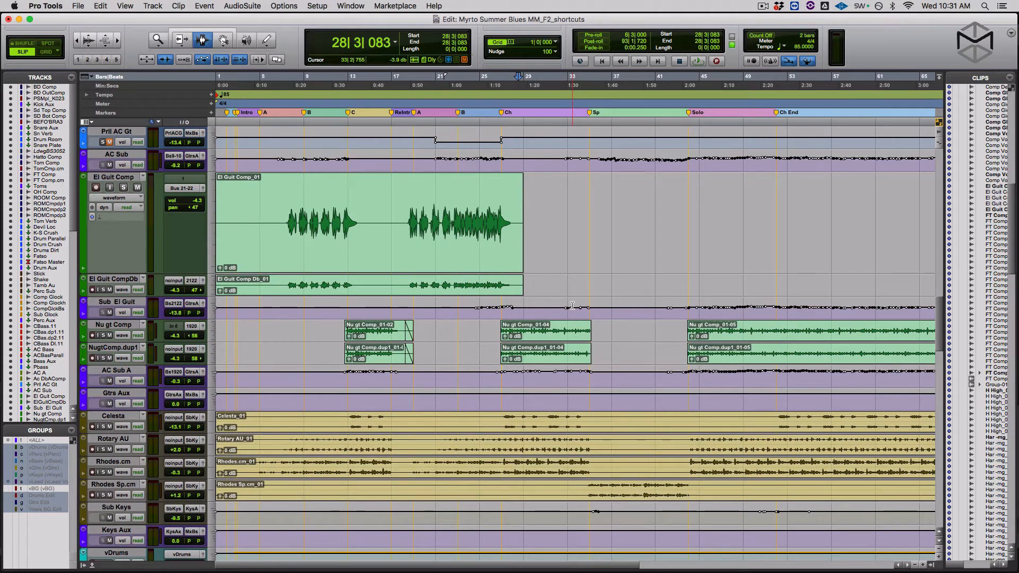
scroll(571, 305, "up", 4)
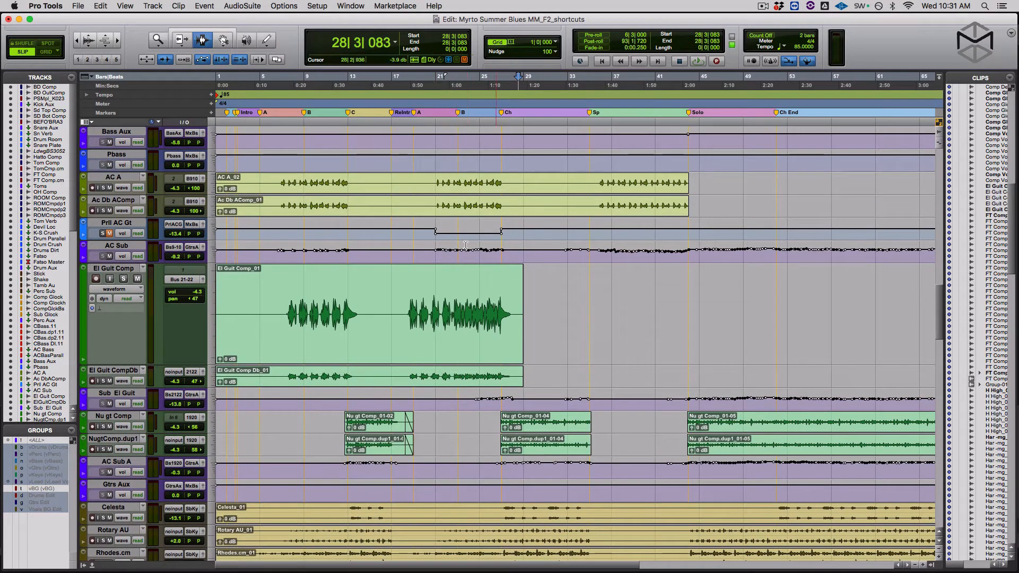
scroll(539, 353, "down", 3)
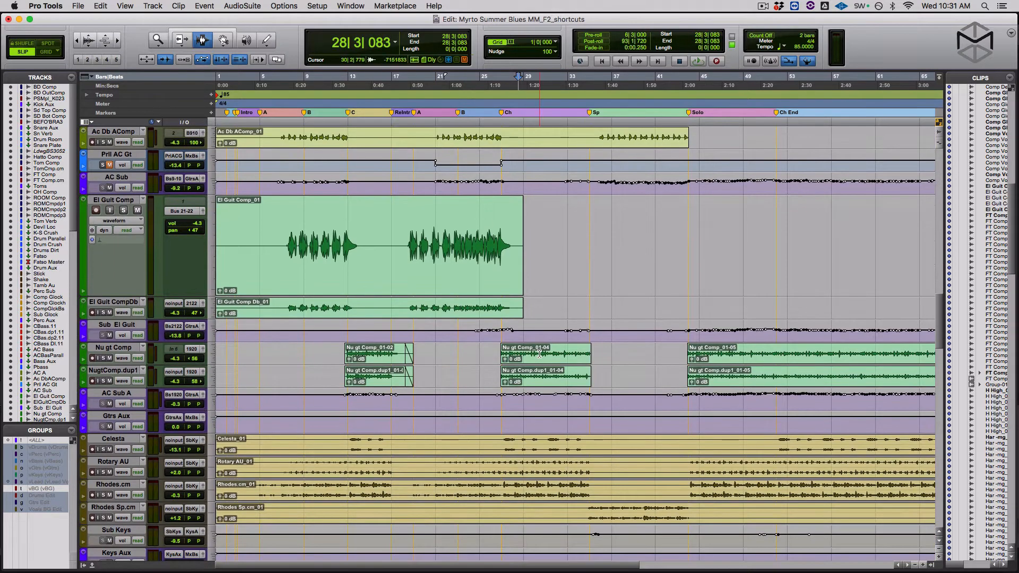
scroll(539, 353, "down", 10)
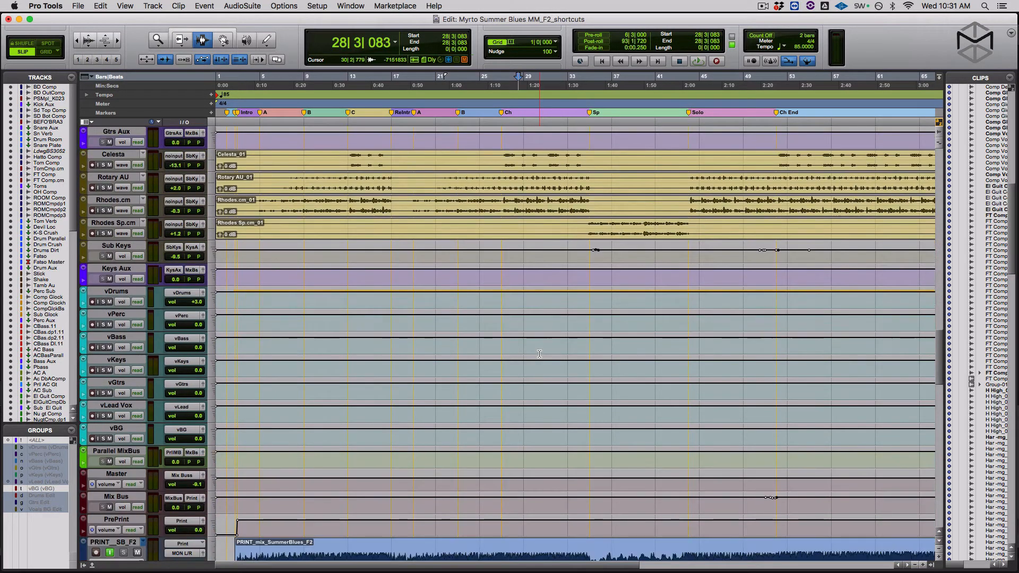
scroll(539, 353, "down", 10)
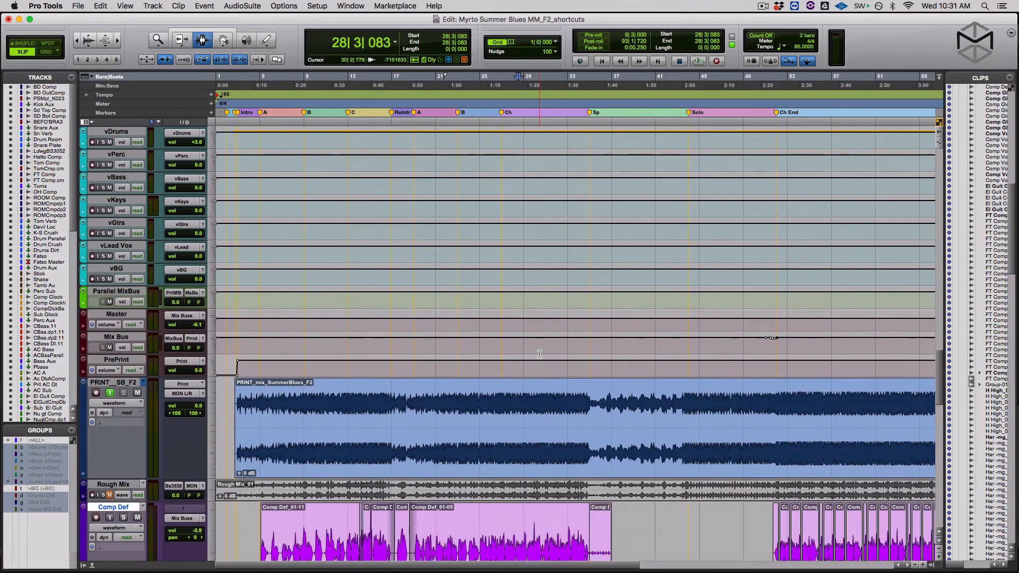
scroll(539, 353, "down", 7)
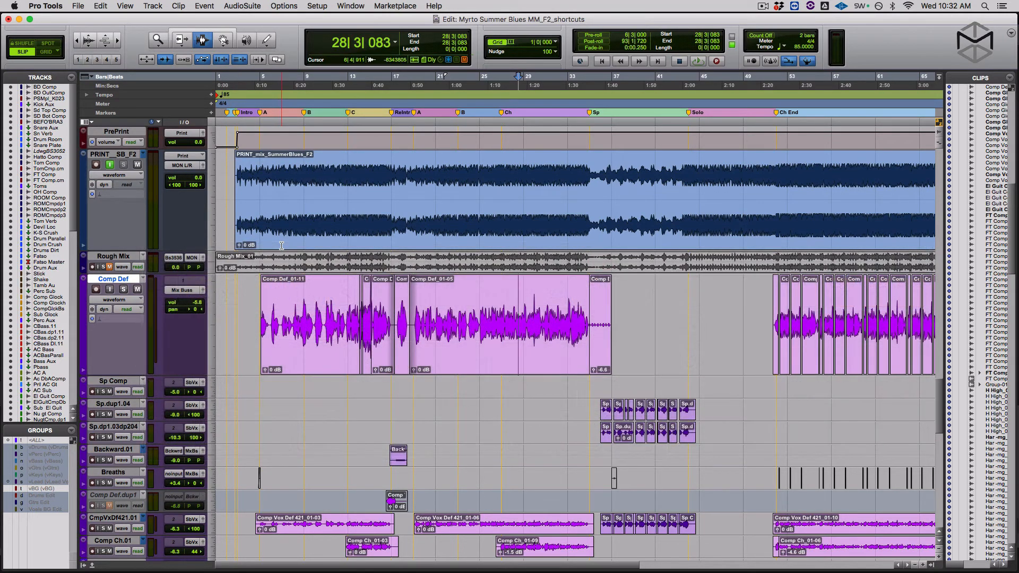
Demonstrate the stored zoom presets 1 to 5 around 28|3|083, finishing on preset 1.
key("super+bracketright")
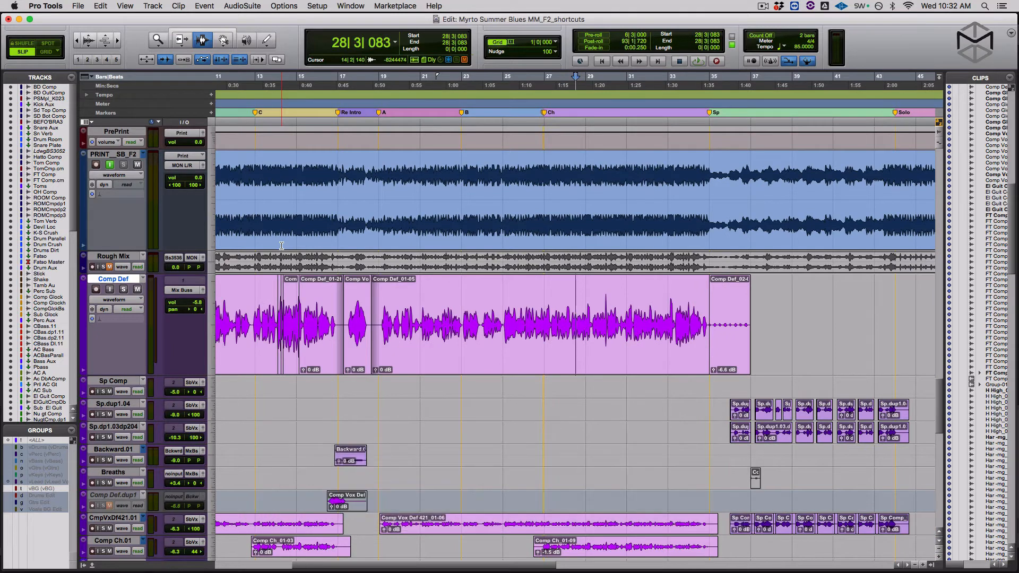
key("2")
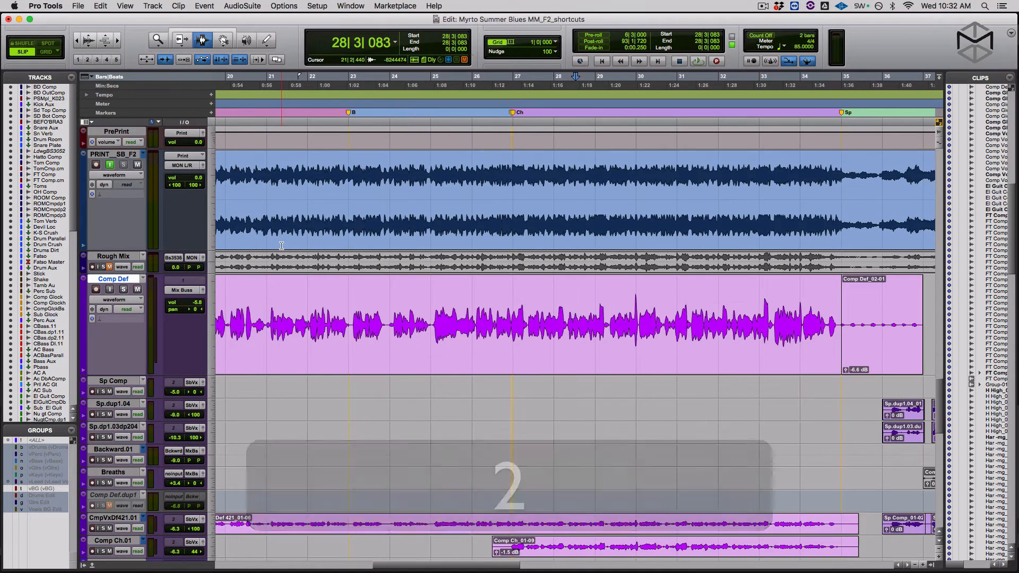
key("3")
key("4")
key("5")
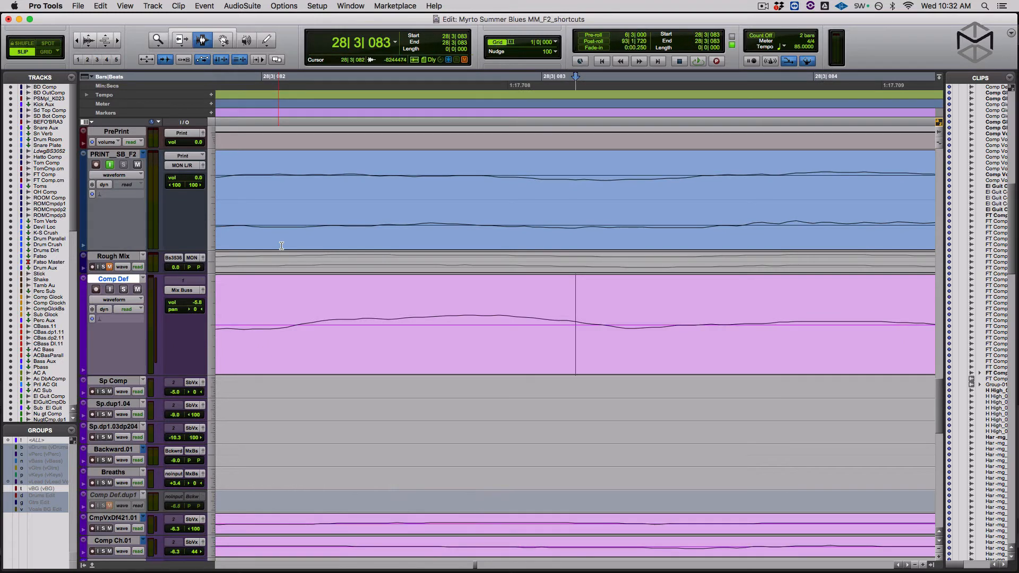
key("3")
key("4")
key("2")
key("3")
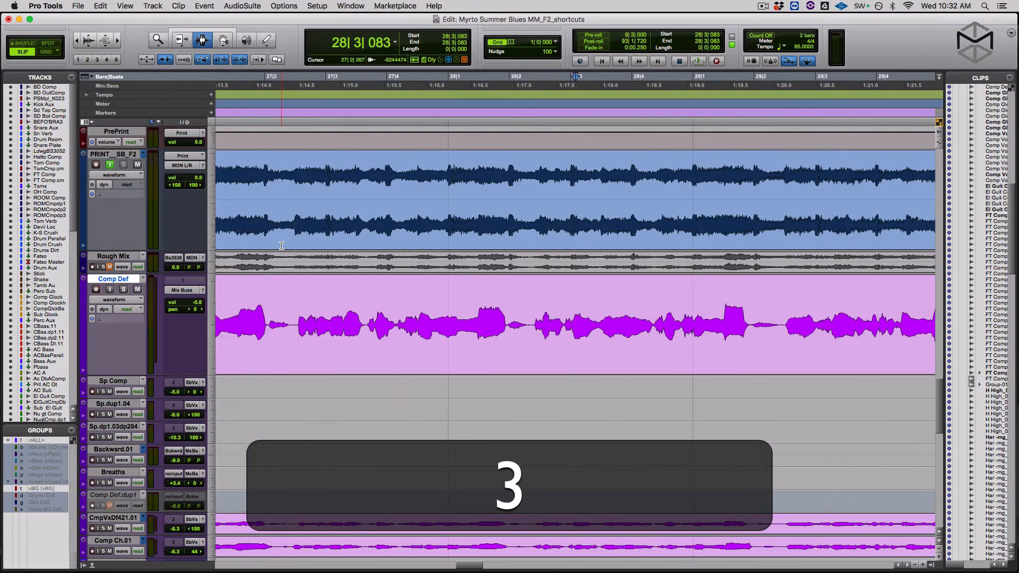
key("1")
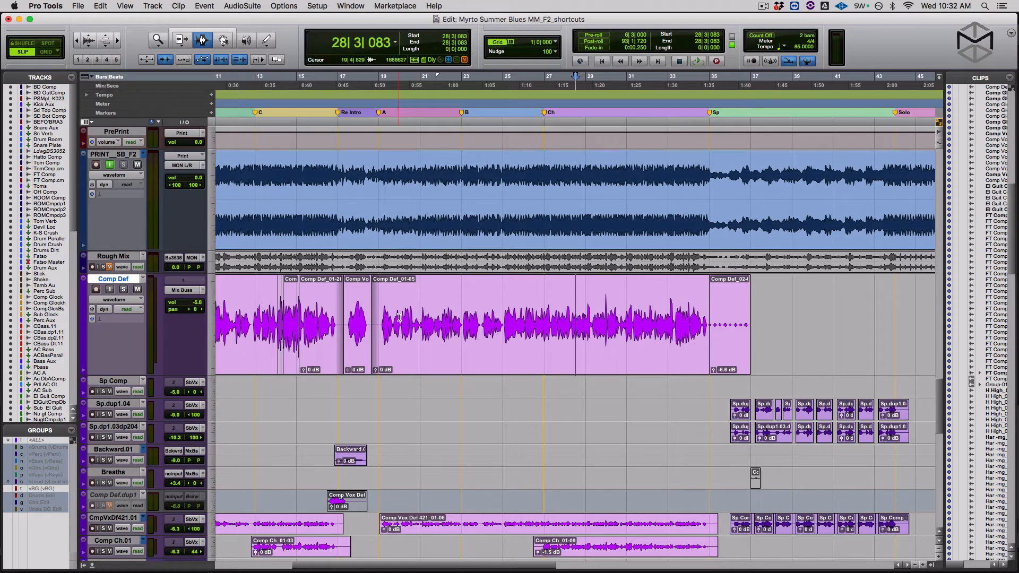
Zoom horizontally until the whole song fits the edit window and store that view as zoom preset 1.
key("r")
key("r")
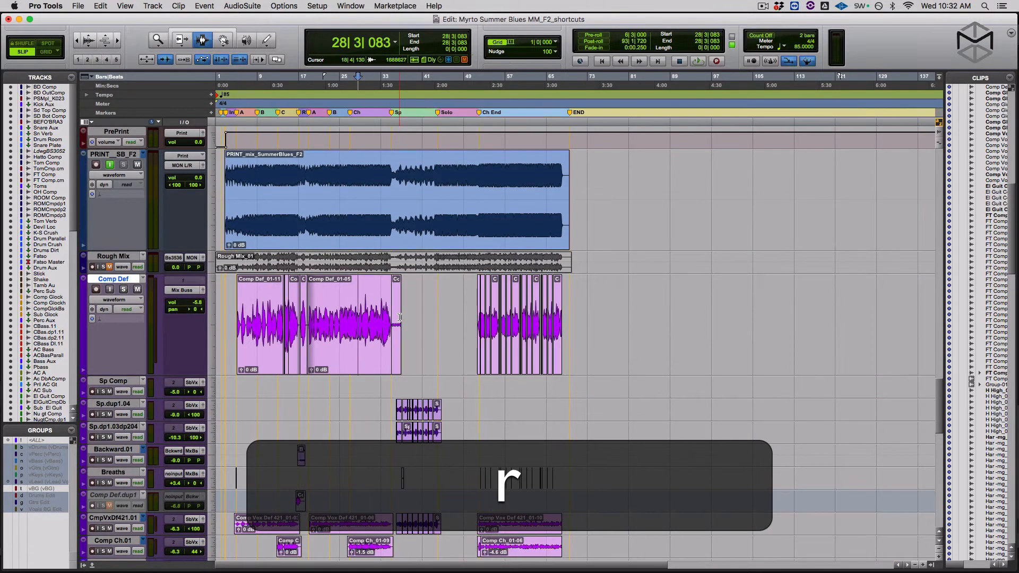
key("t")
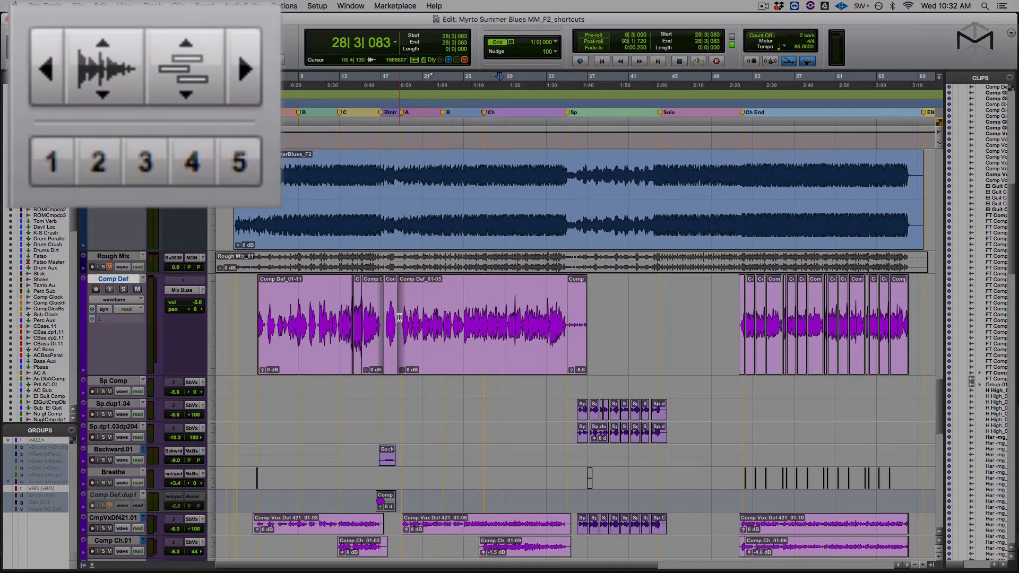
key("super")
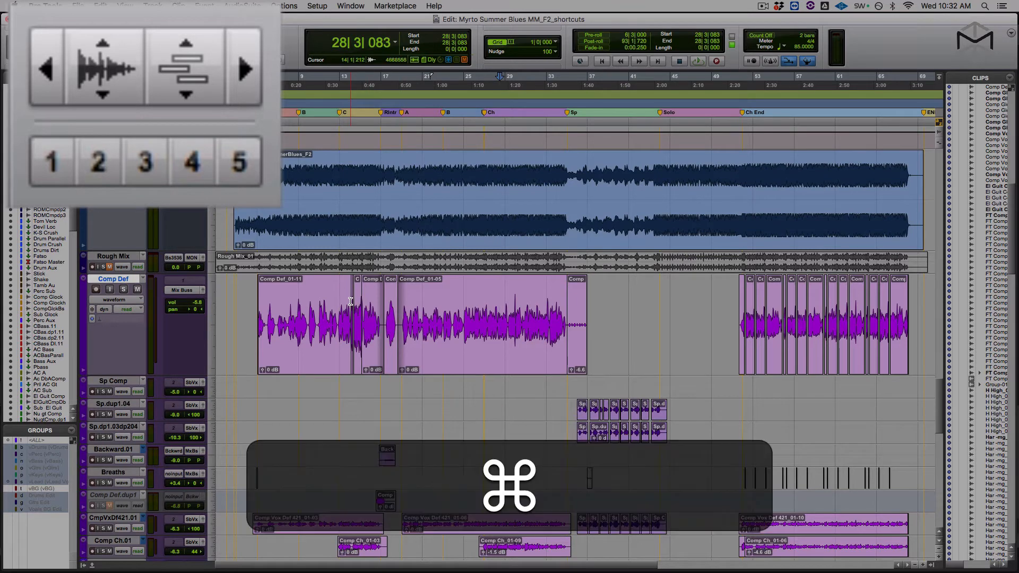
left_click(52, 168, "super")
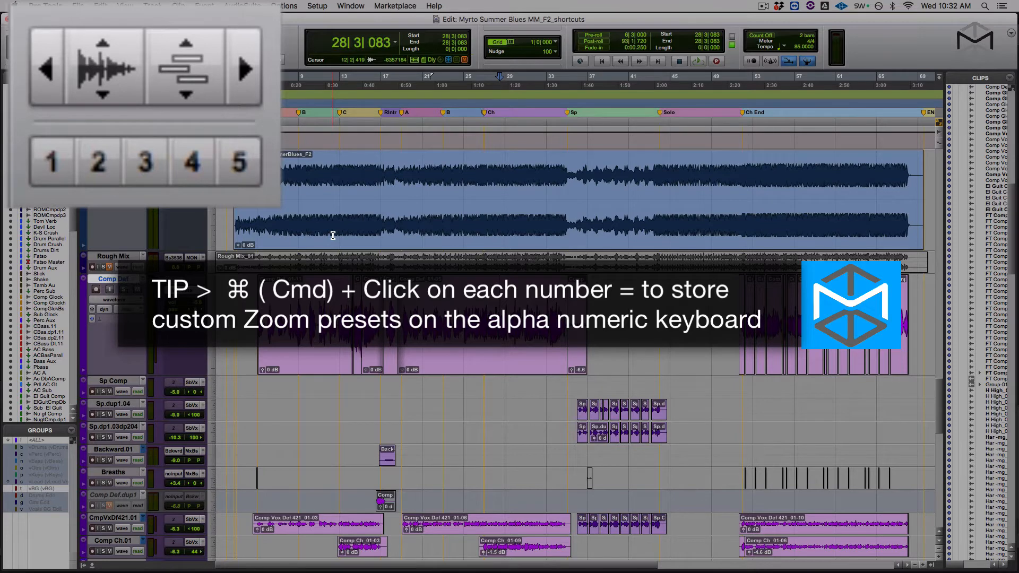
Zoom in horizontally to about bars 20 to 37 and store that view as zoom preset 2.
key("t")
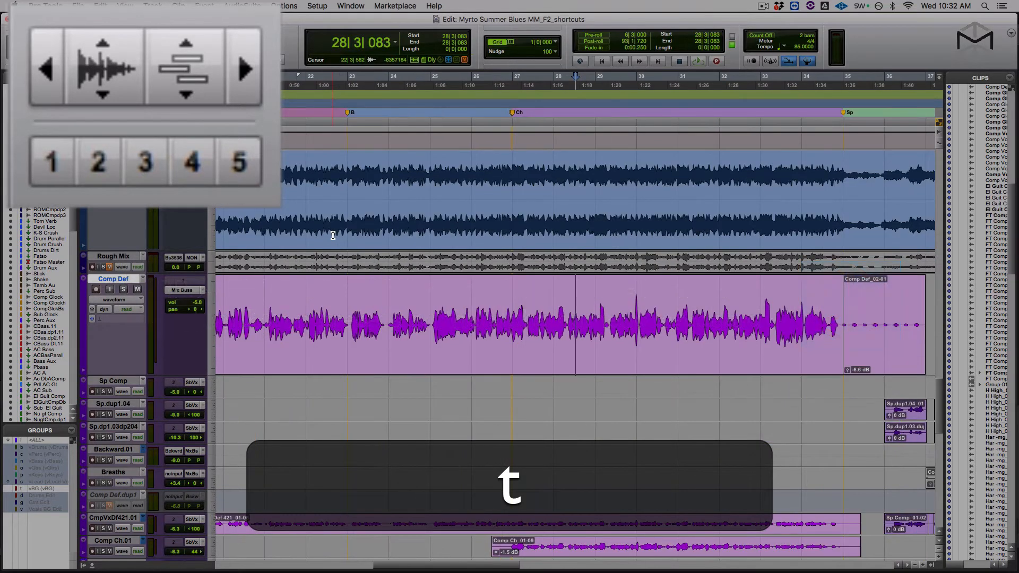
key("super")
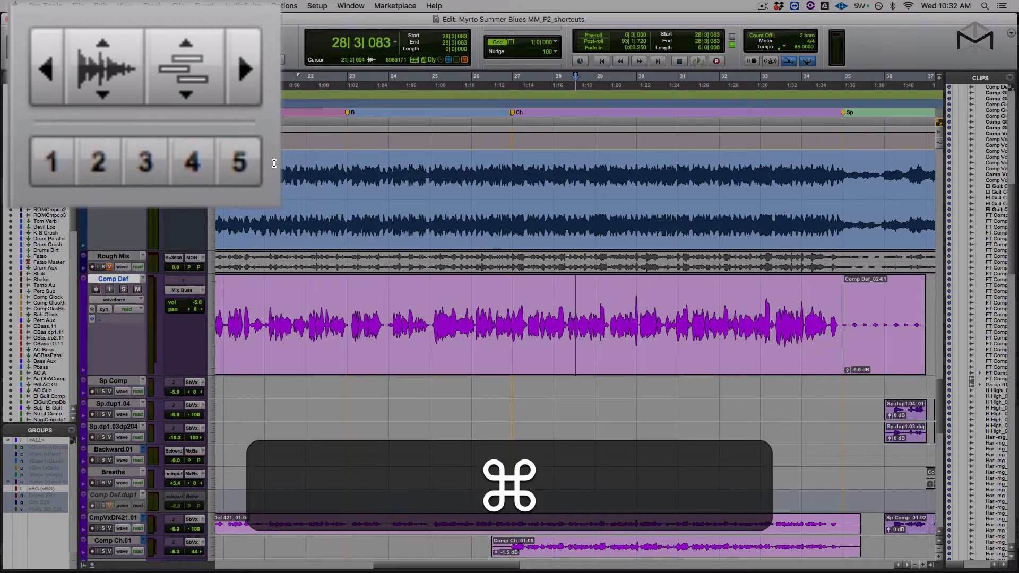
left_click(91, 163, "super")
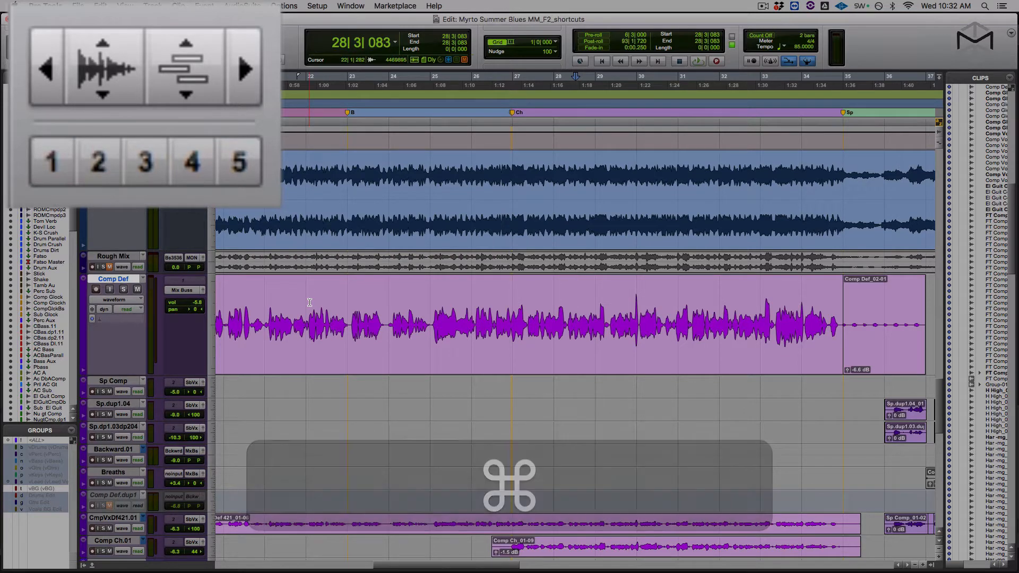
Recall zoom presets 1, 2, 3 and 5 in turn, finishing on preset 1.
key("l")
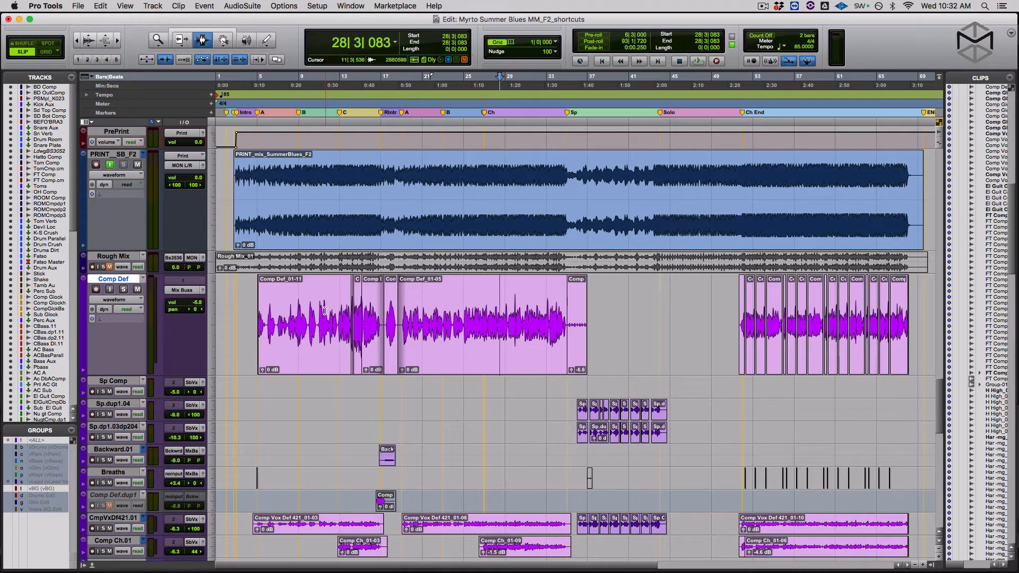
key("2")
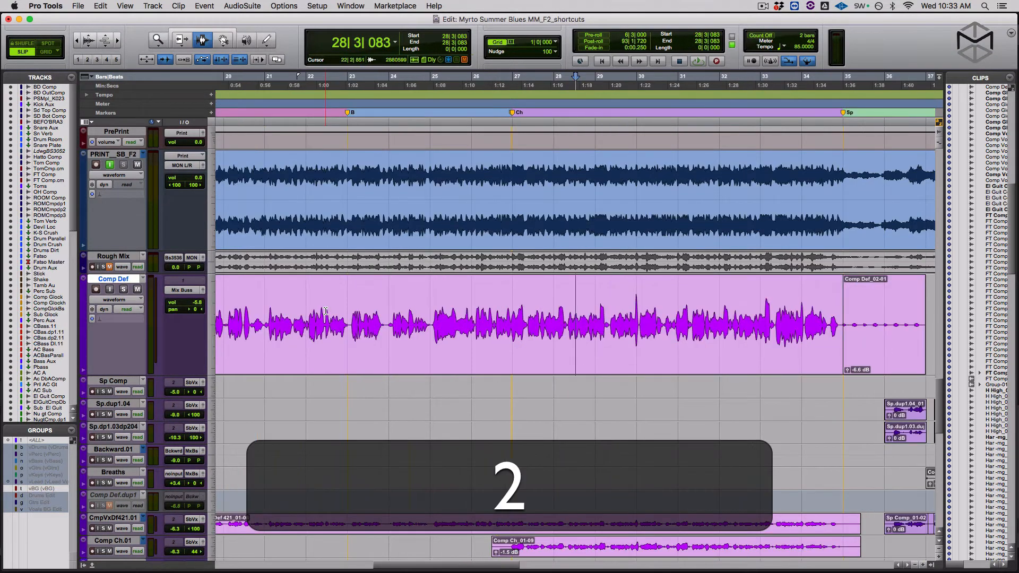
key("3")
key("5")
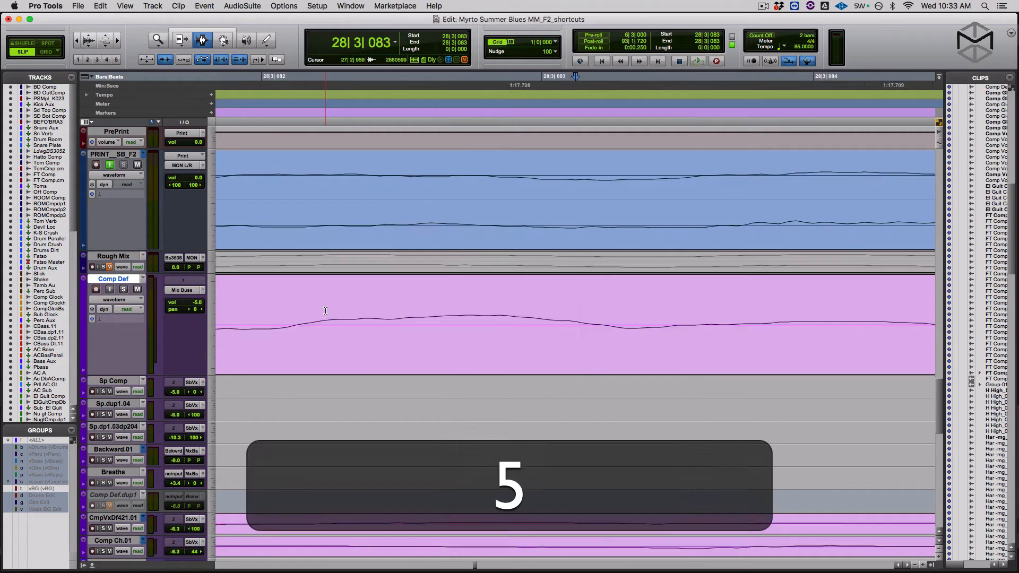
key("1")
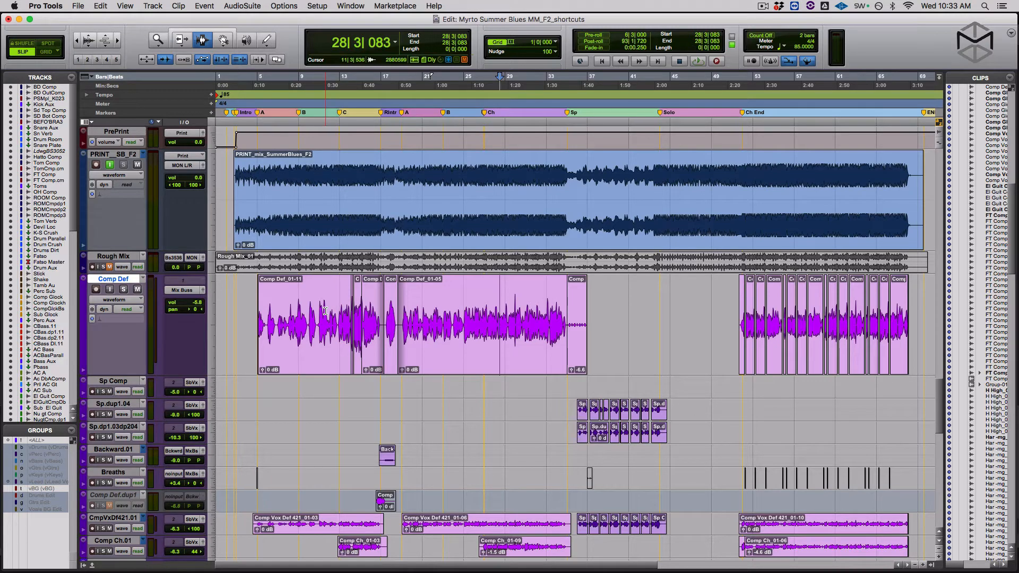
Zoom in horizontally to about beats 2 to 4 of bar 28 and store that view as zoom preset 4.
key("t")
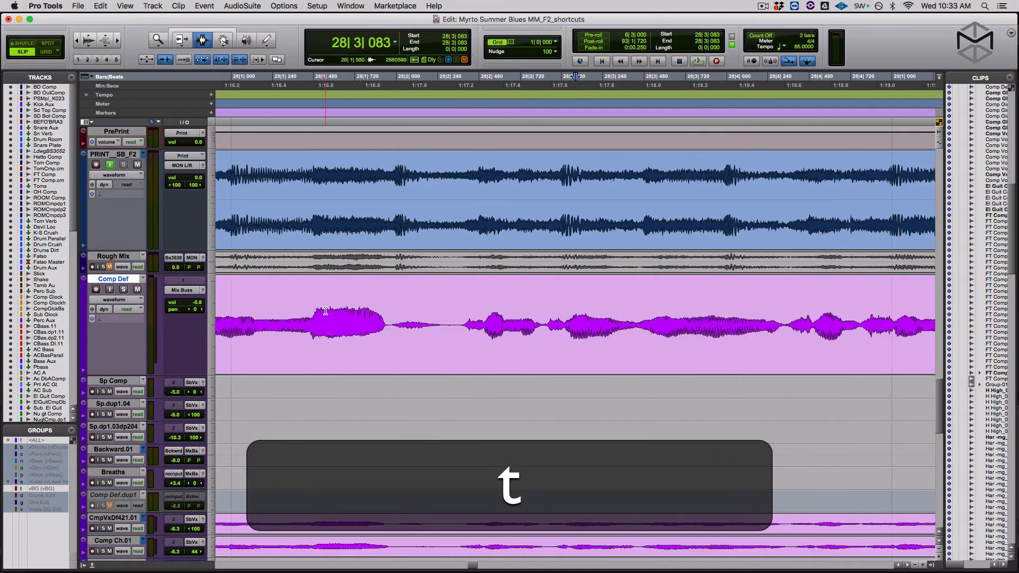
key("r")
key("t")
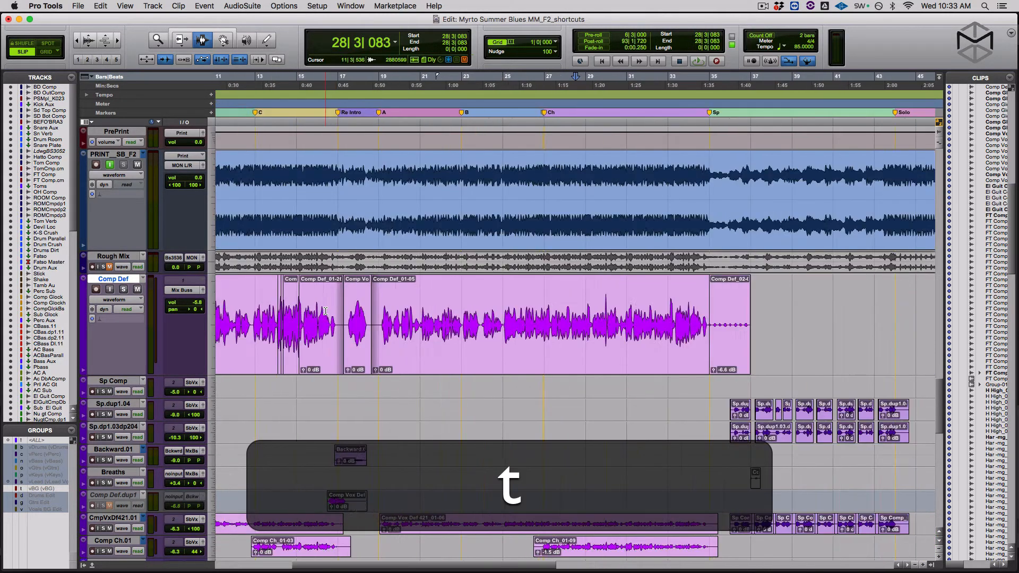
key("t")
key("t")
key("t")
key("t")
key("t")
key("t")
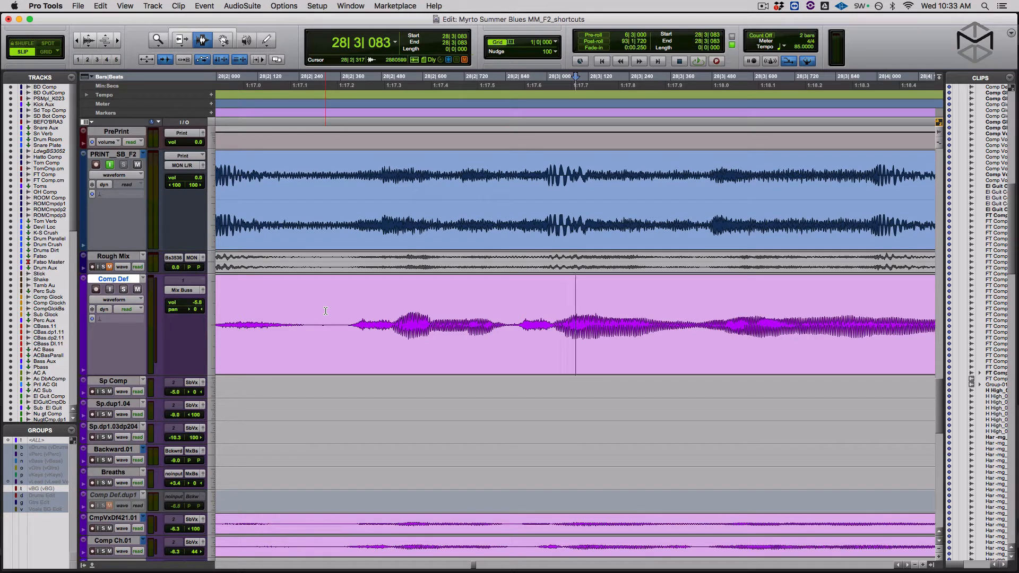
key("super")
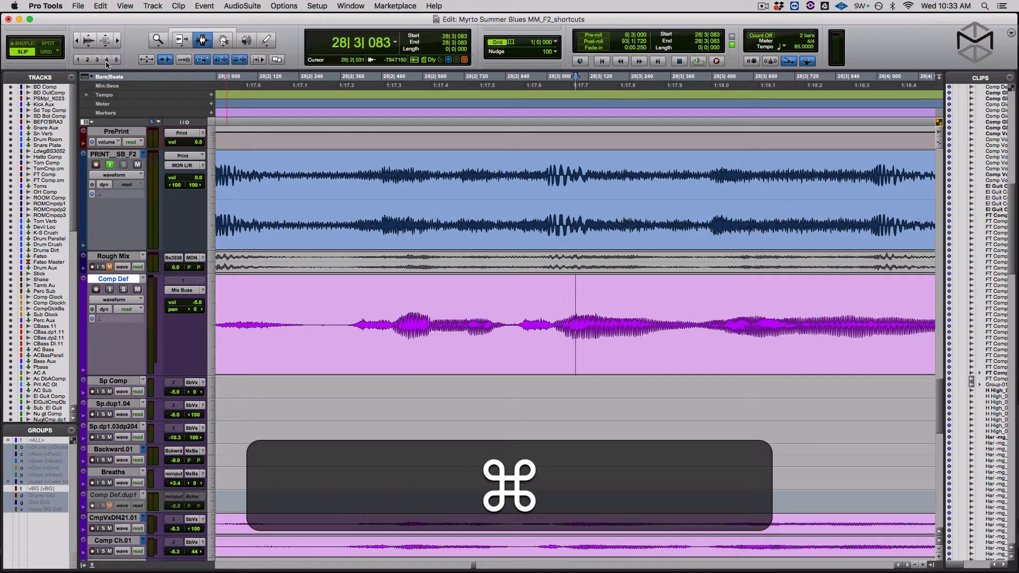
left_click(107, 63, "super")
Recall zoom presets 2, 4 and 5 in turn around 28|3|083.
key("bracketleft")
key("2")
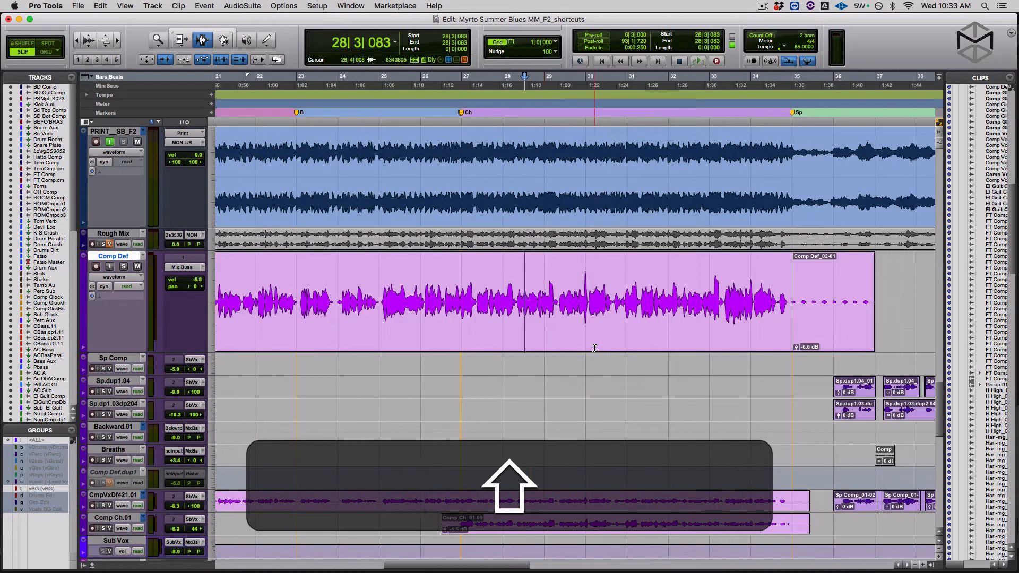
key("shift+4")
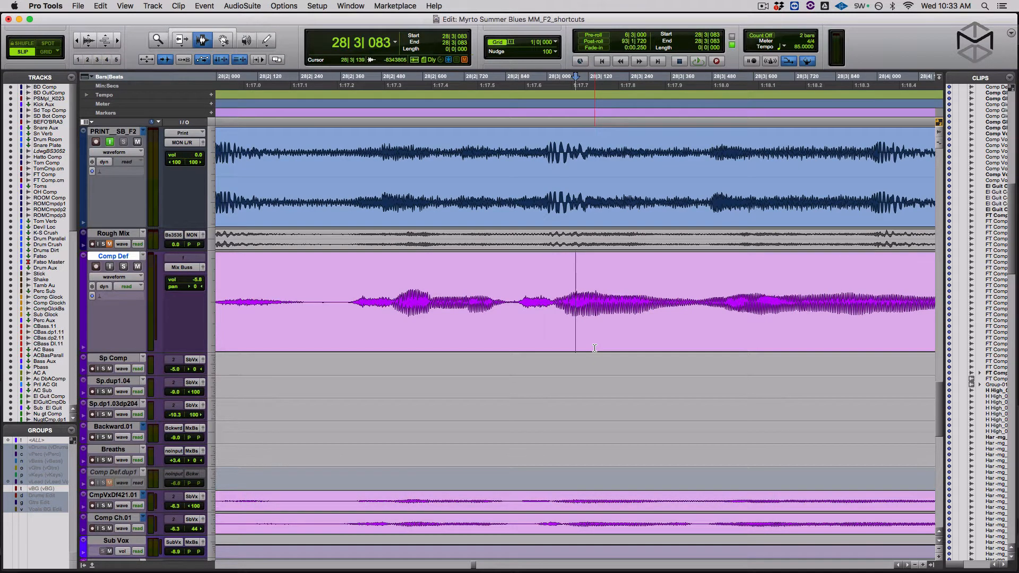
key("5")
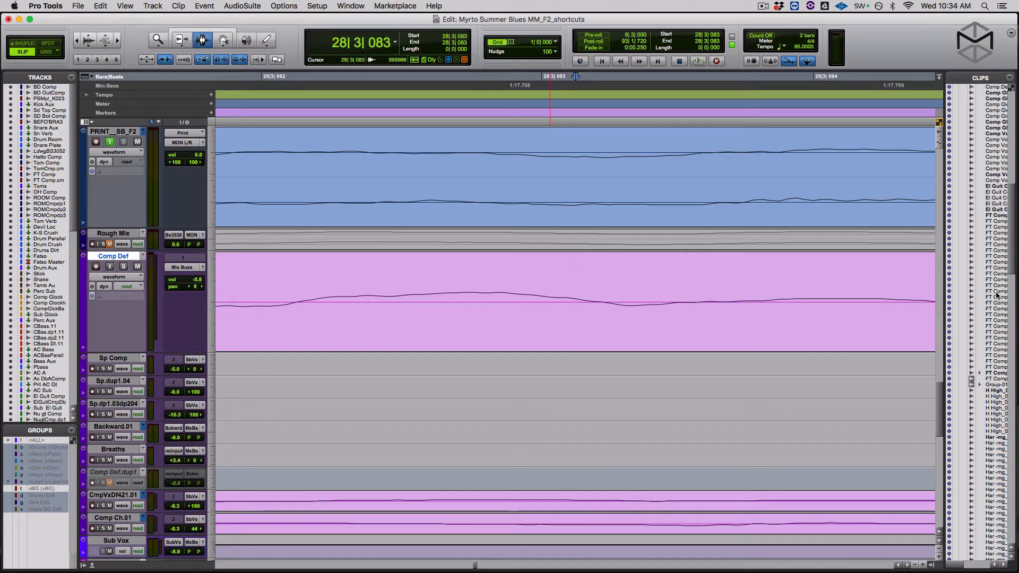
Zoom out horizontally until the whole song fits the edit window.
key("r")
key("r")
key("r")
key("r")
key("r")
key("r")
key("r")
key("r")
key("r")
key("r")
key("r")
key("r")
key("r")
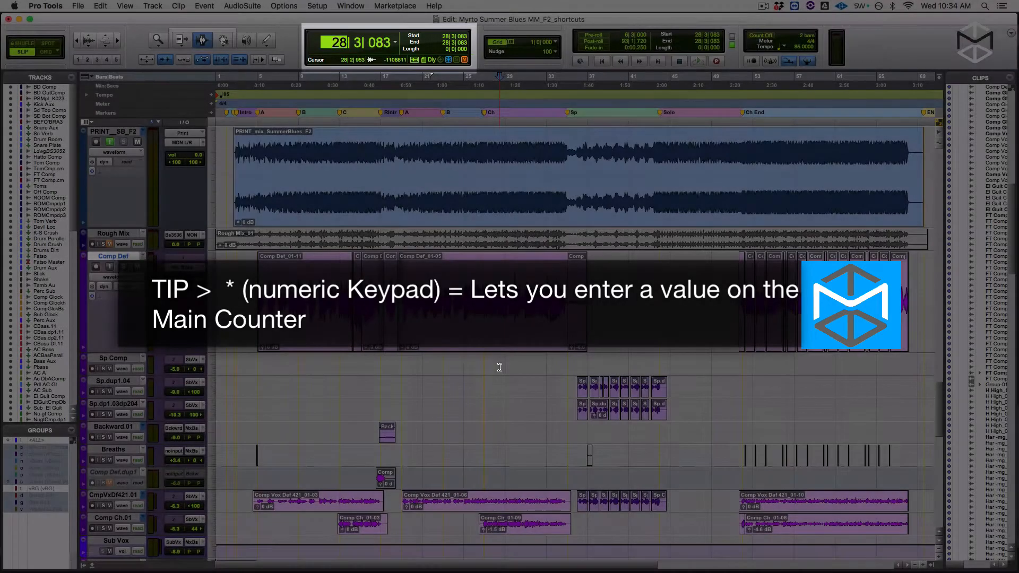
Locate the edit cursor to bar 45 and then to bar 13 by entering the values in the Main Counter.
type("45")
key("Return")
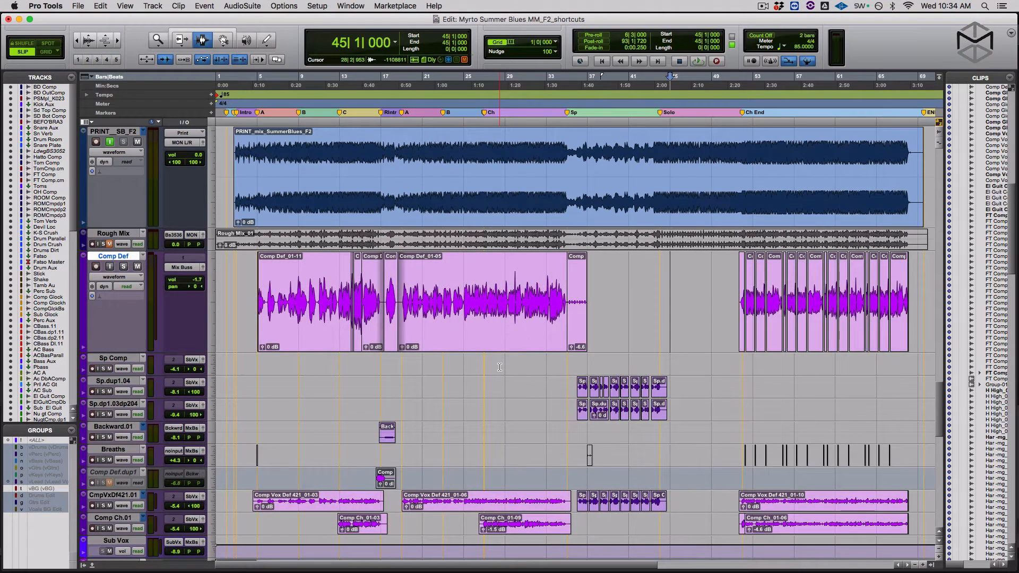
key("KP_Multiply")
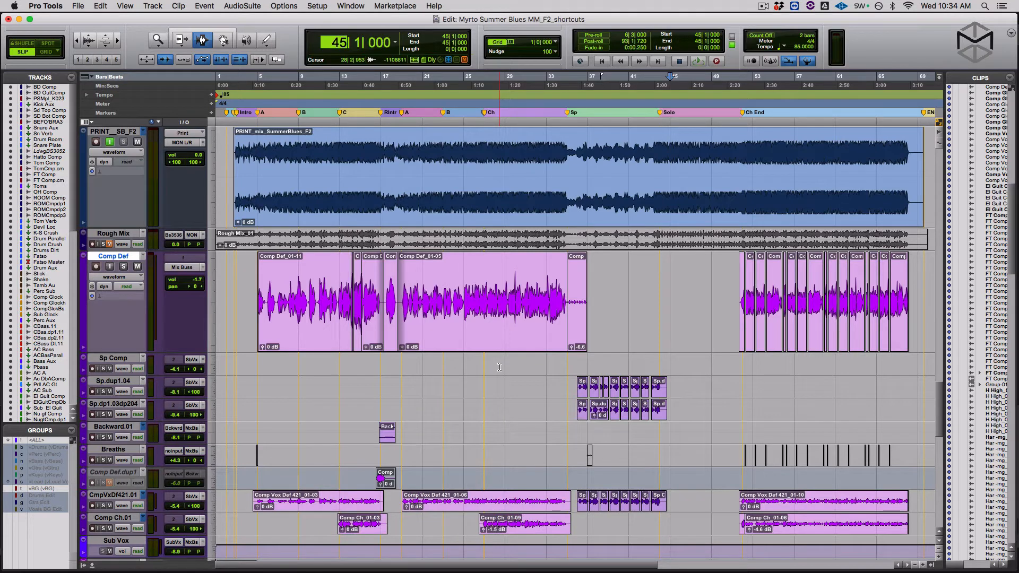
type("13")
key("KP_Enter")
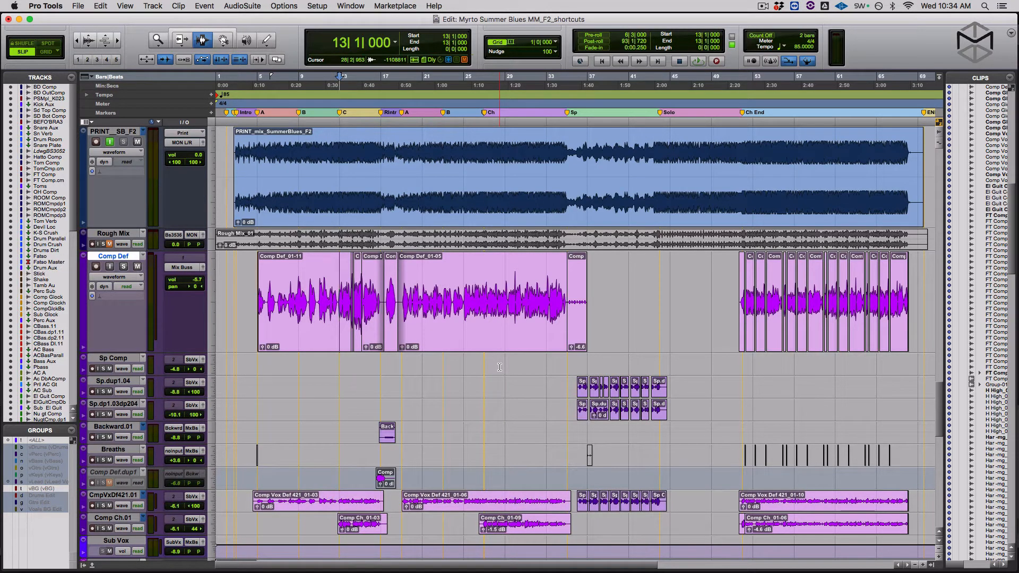
Locate the edit cursor to 20|2|000 by entering the bar and beat in the Main Counter.
key("KP_Multiply")
type("20")
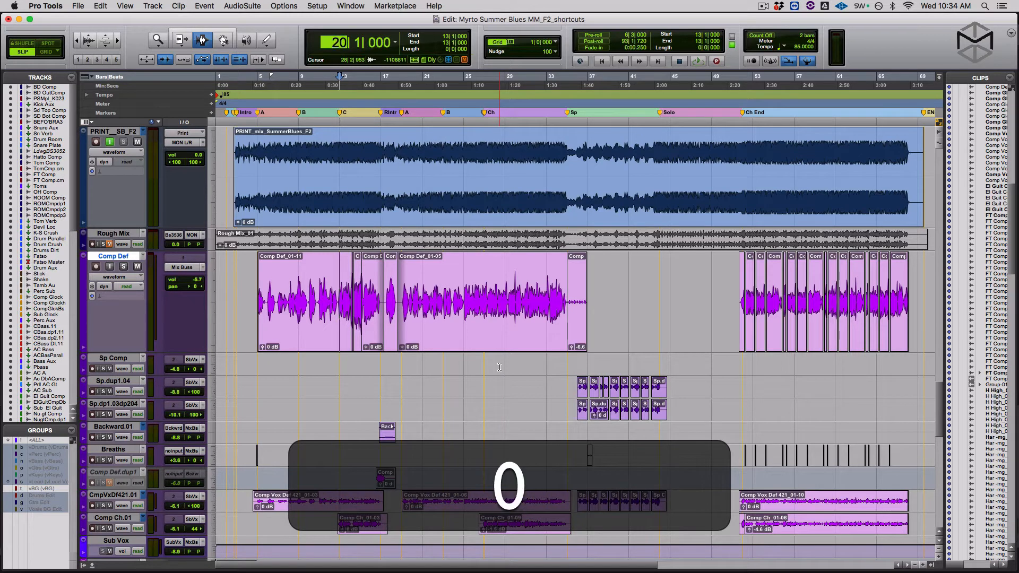
key("Right")
type("2")
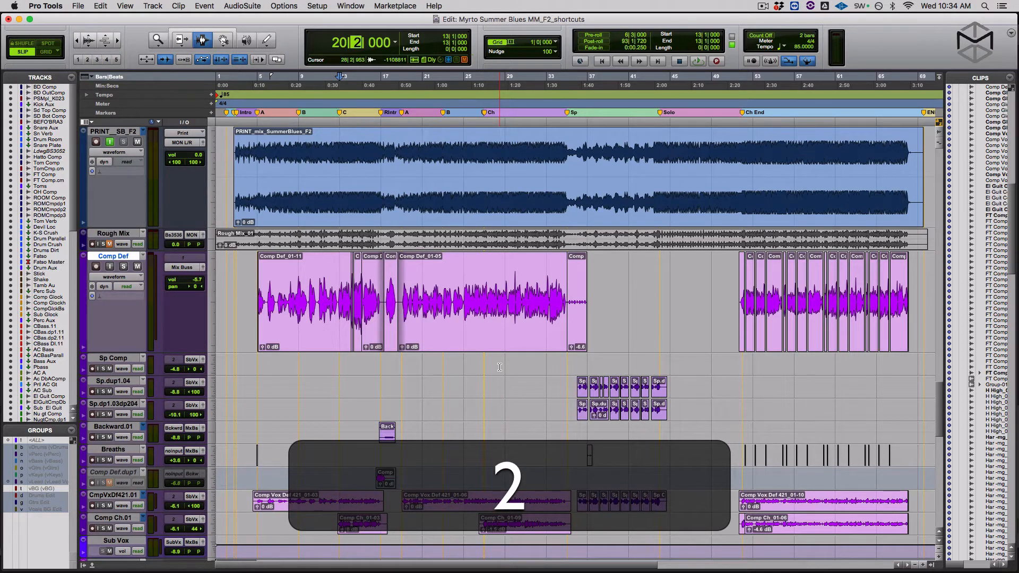
key("KP_Enter")
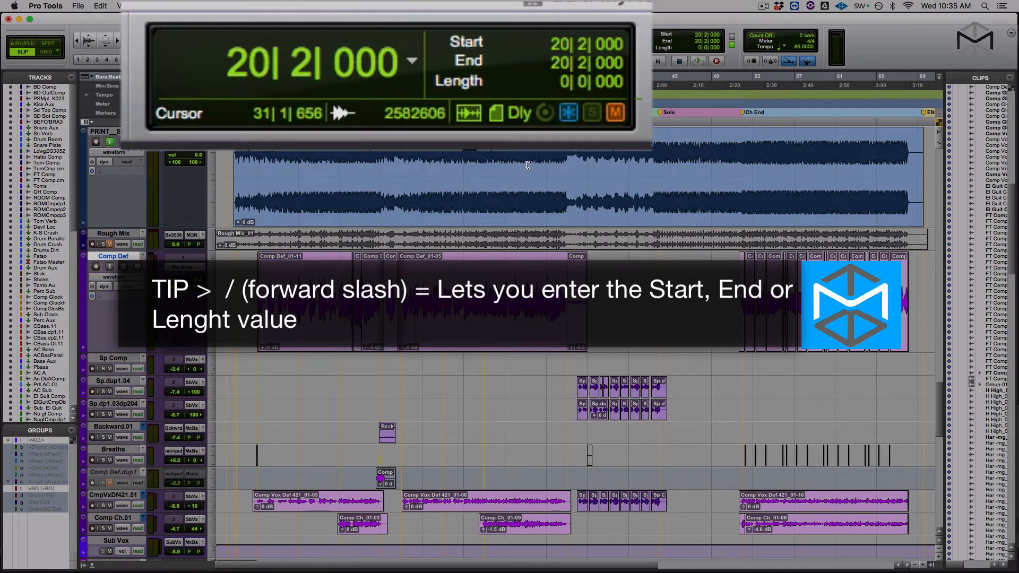
Cycle through the selection's Start, End and Length values and leave them as they are.
key("slash")
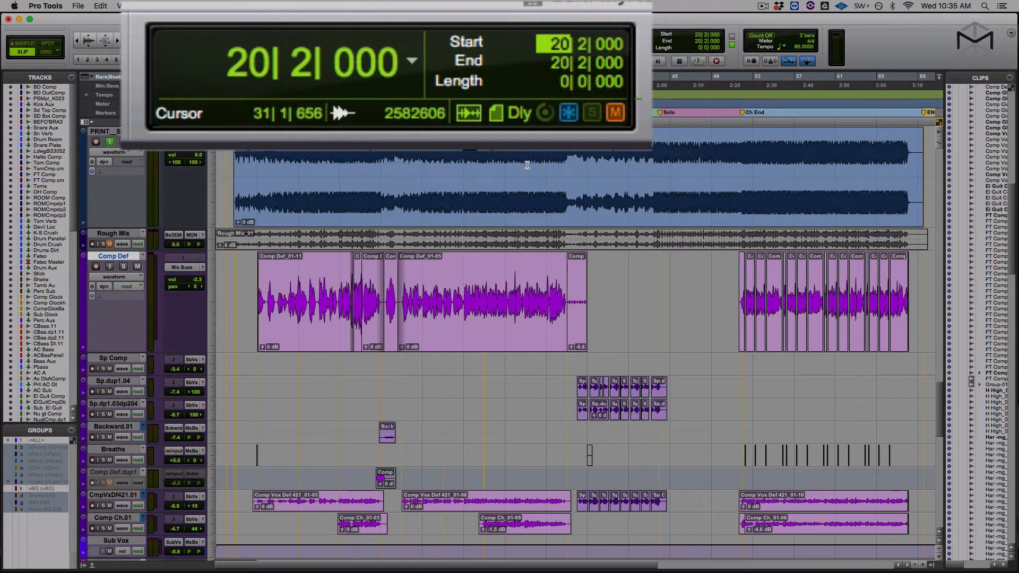
key("slash")
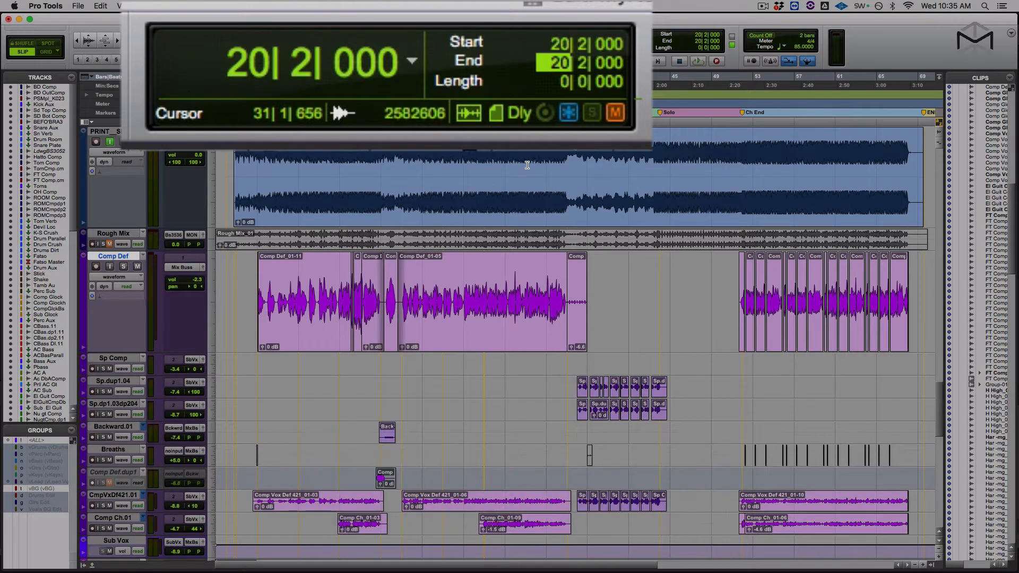
key("slash")
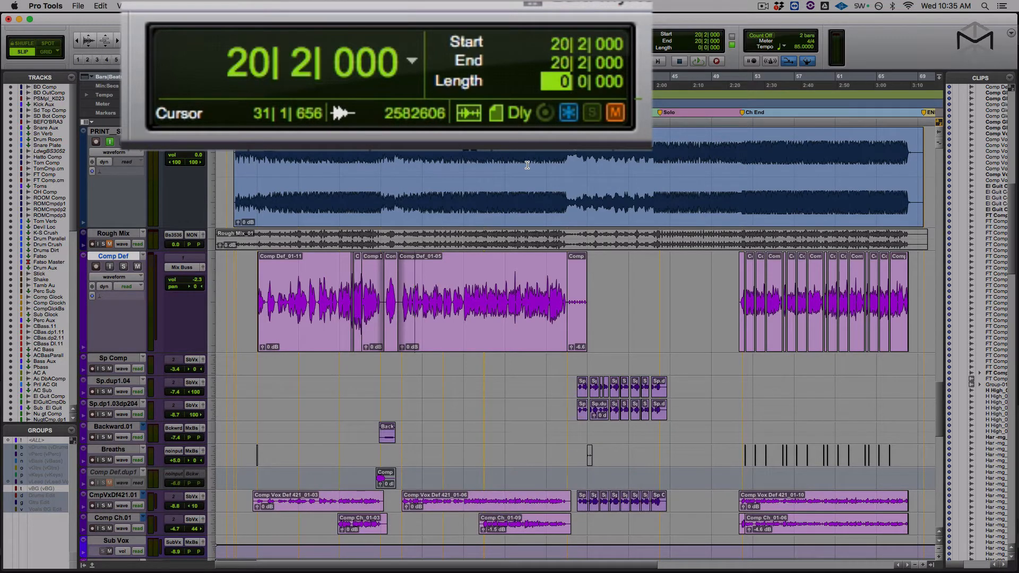
key("Return")
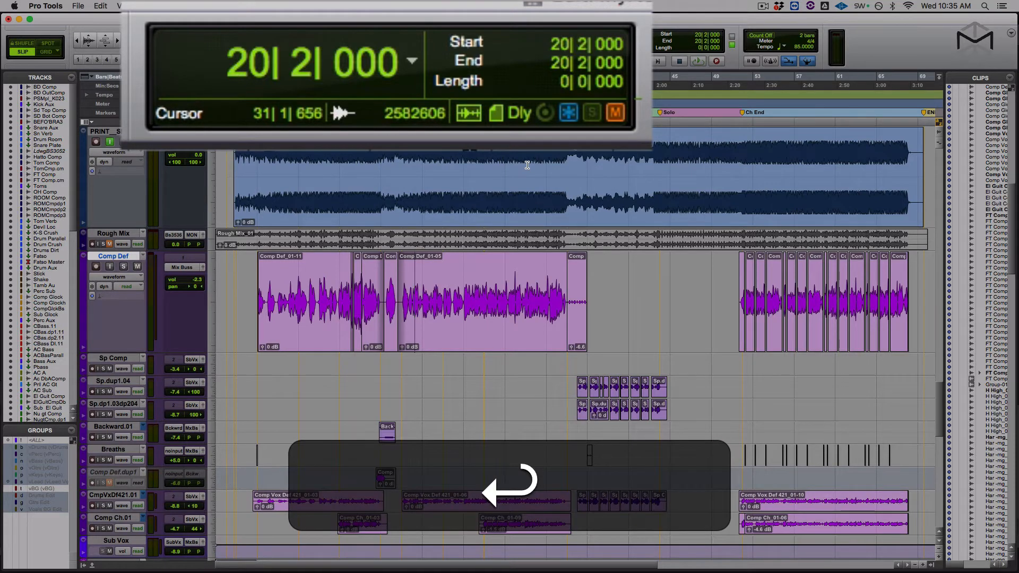
Locate to bar 10 with the Main Counter and set the selection length to 4 bars.
key("asterisk")
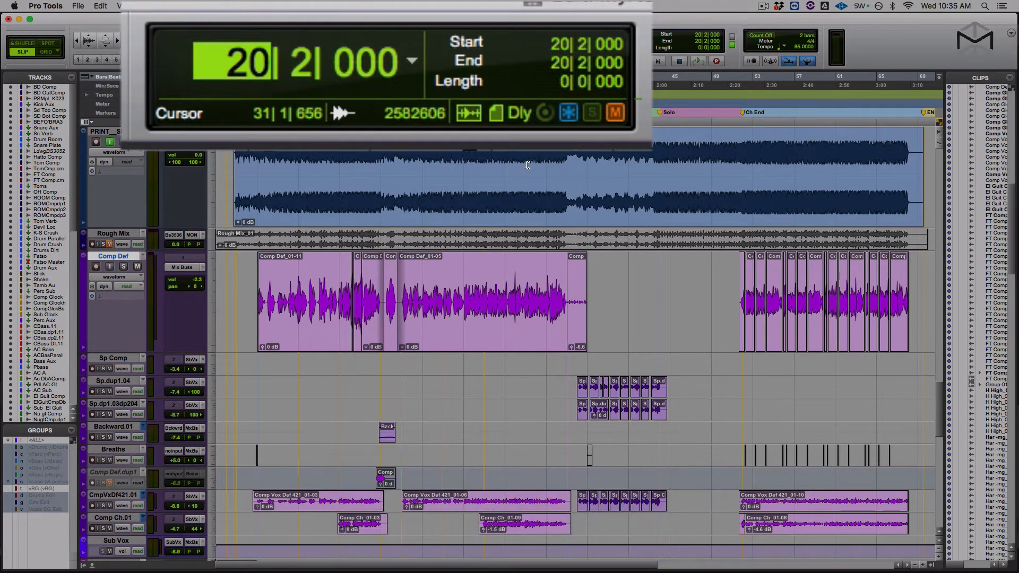
type("10")
key("Return")
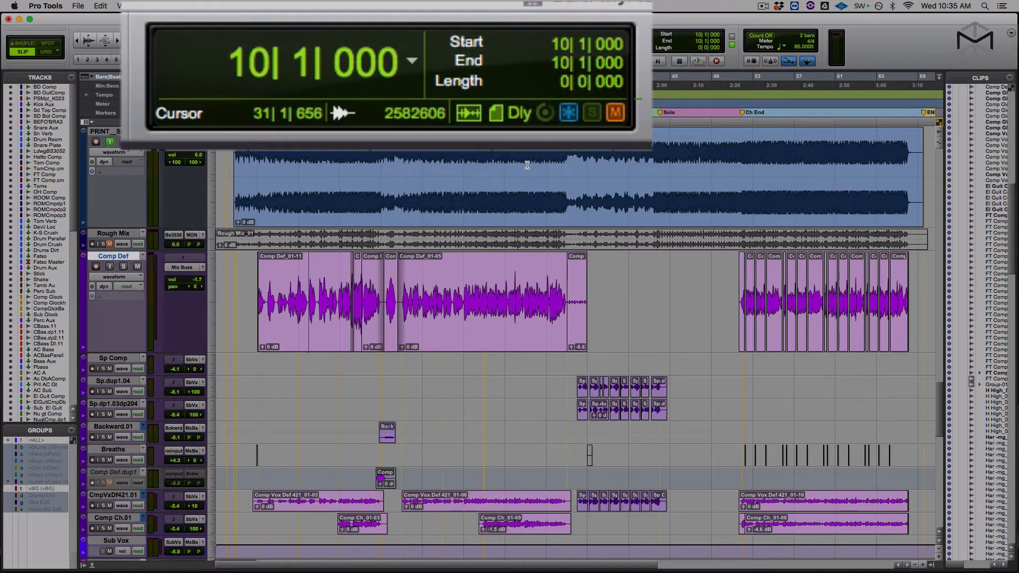
key("slash")
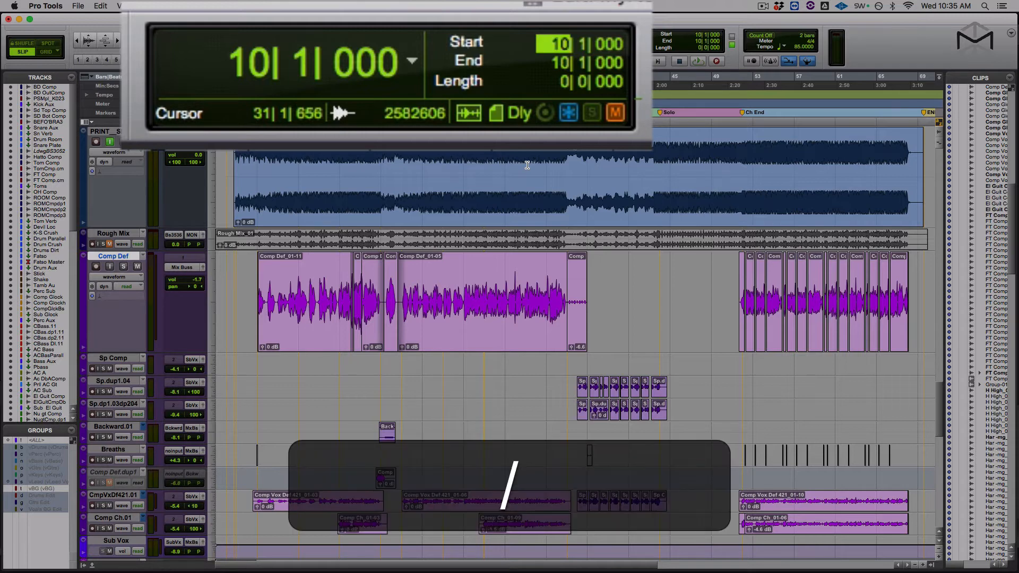
key("slash")
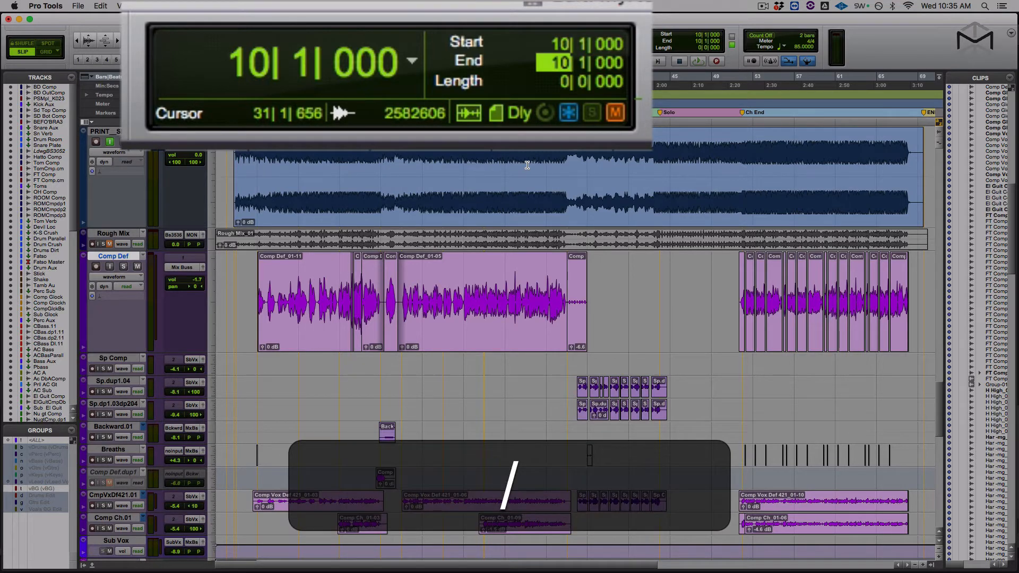
key("slash")
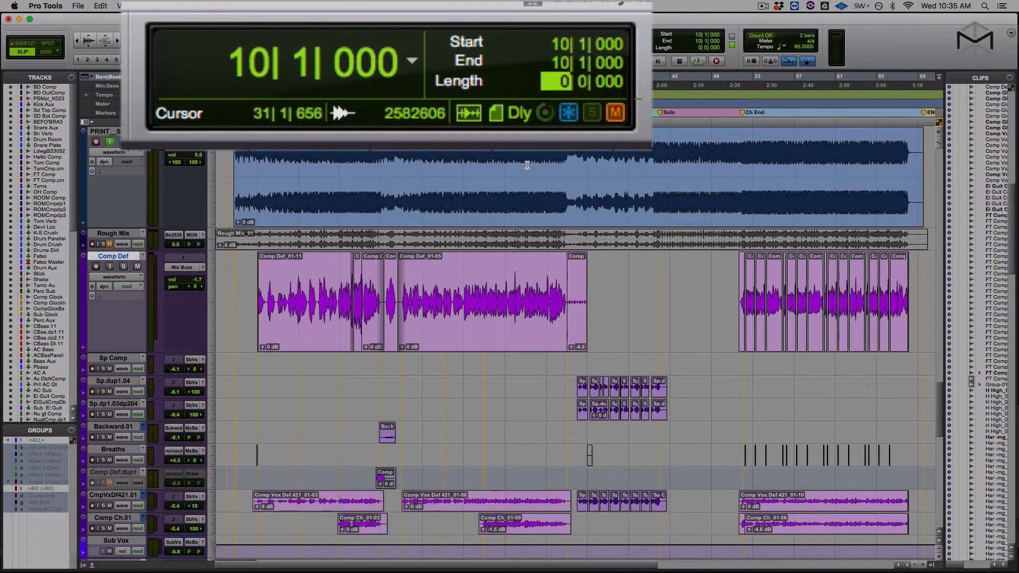
type("4")
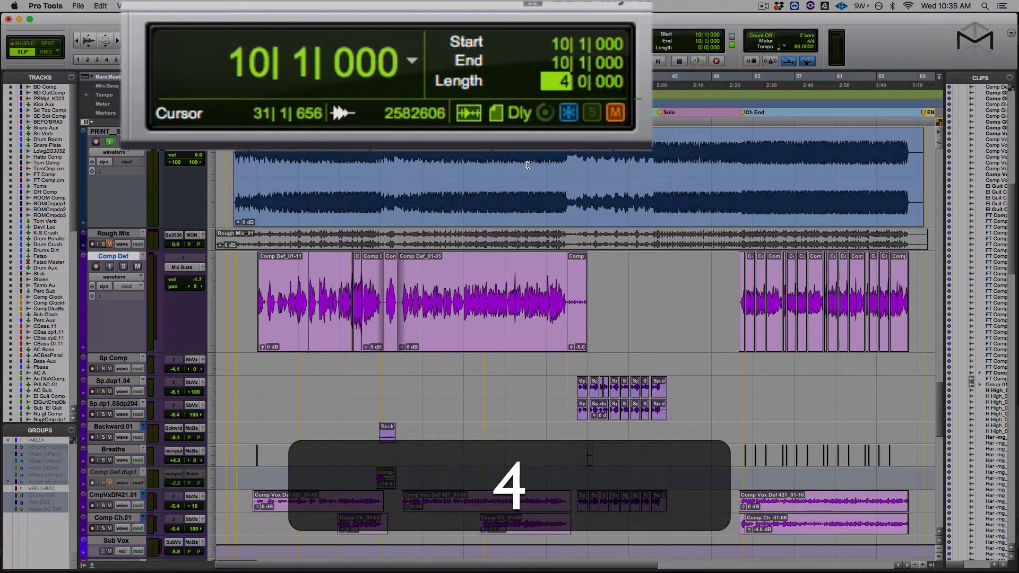
key("KP_Enter")
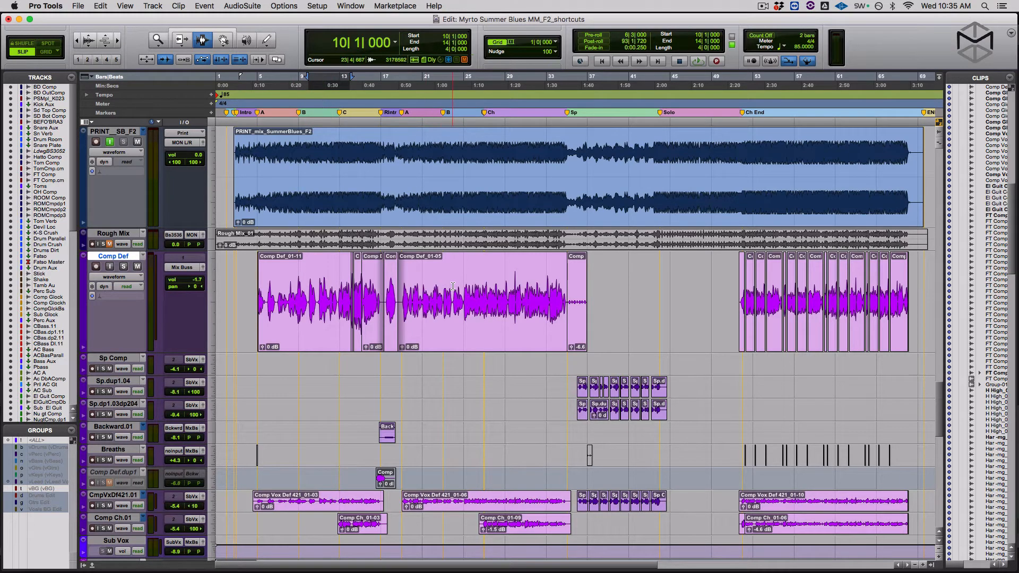
Place the edit cursor in the Comp Def_01-05 clip and cycle through the selection's Start, End and Length values.
left_click(439, 270)
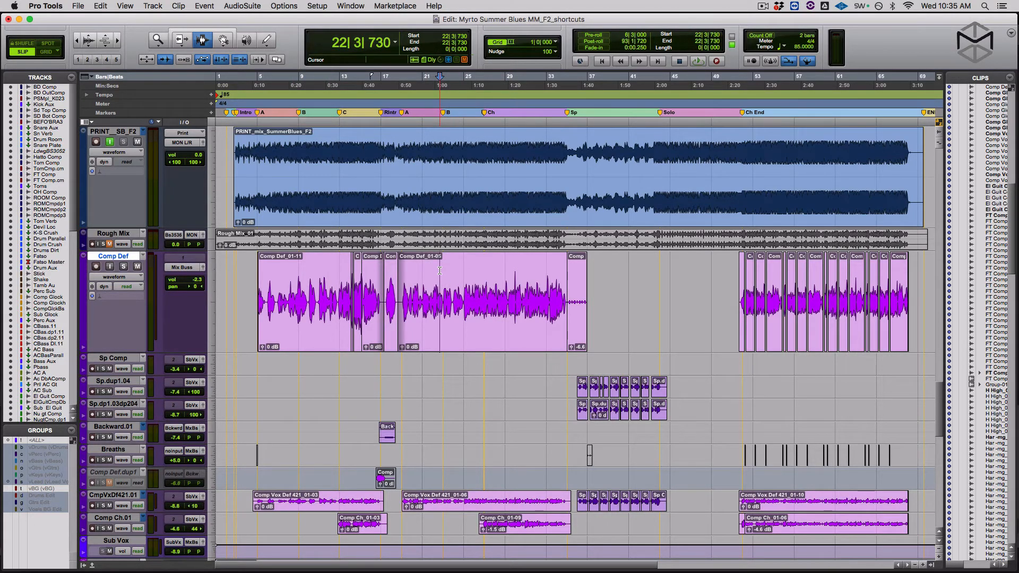
key("slash")
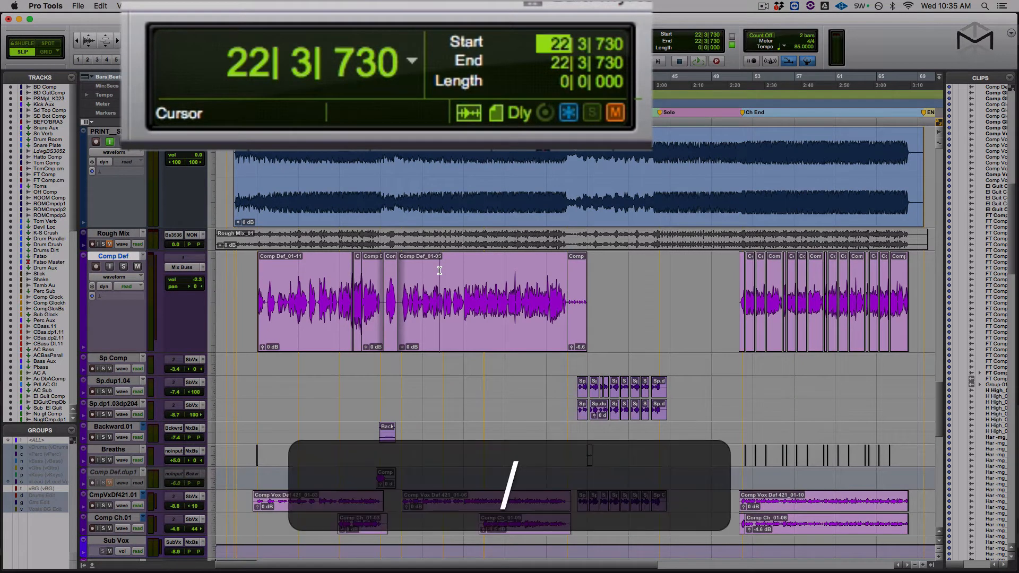
key("slash")
key("slash")
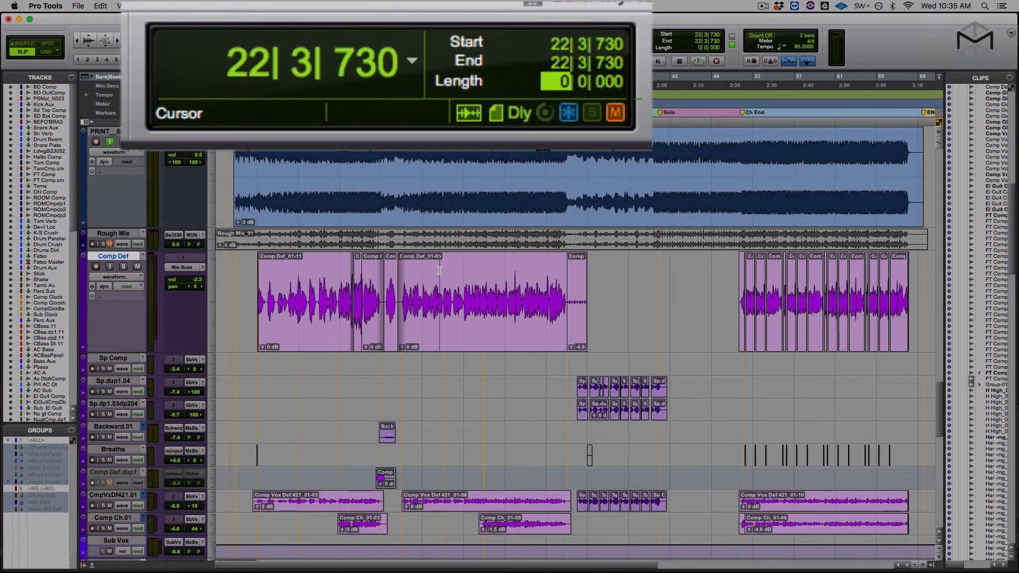
key("slash")
key("slash")
key("slash")
Select bars 20 to 30 on the Comp Def track by entering Start and End values, and collapse the selection to its start.
key("slash")
type("20")
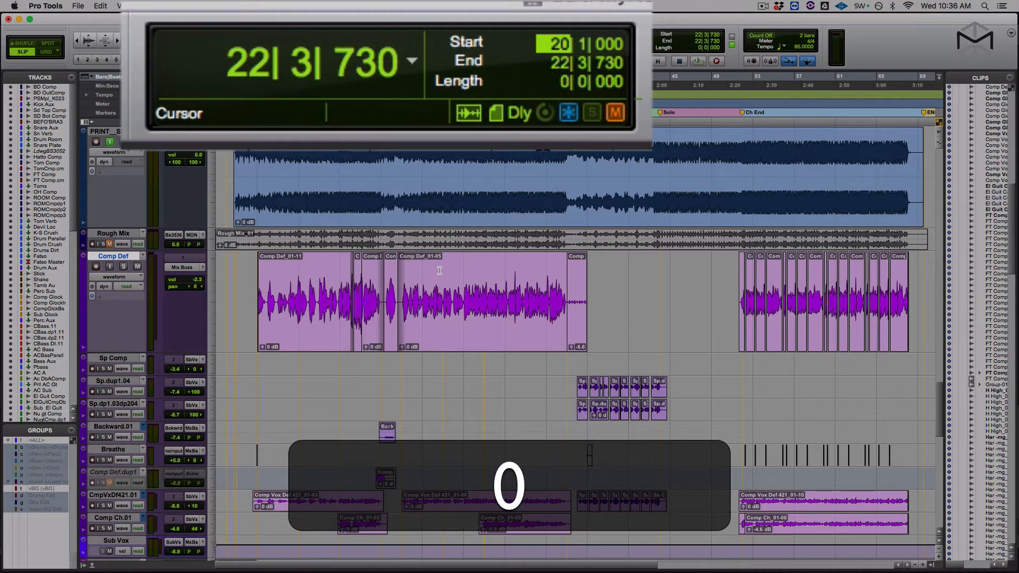
key("slash")
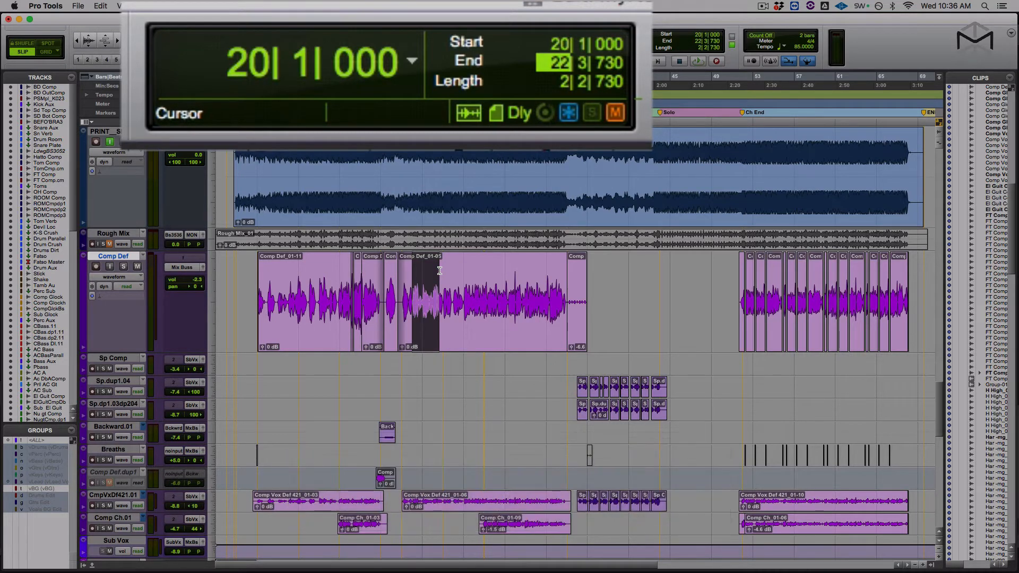
type("30")
key("Return")
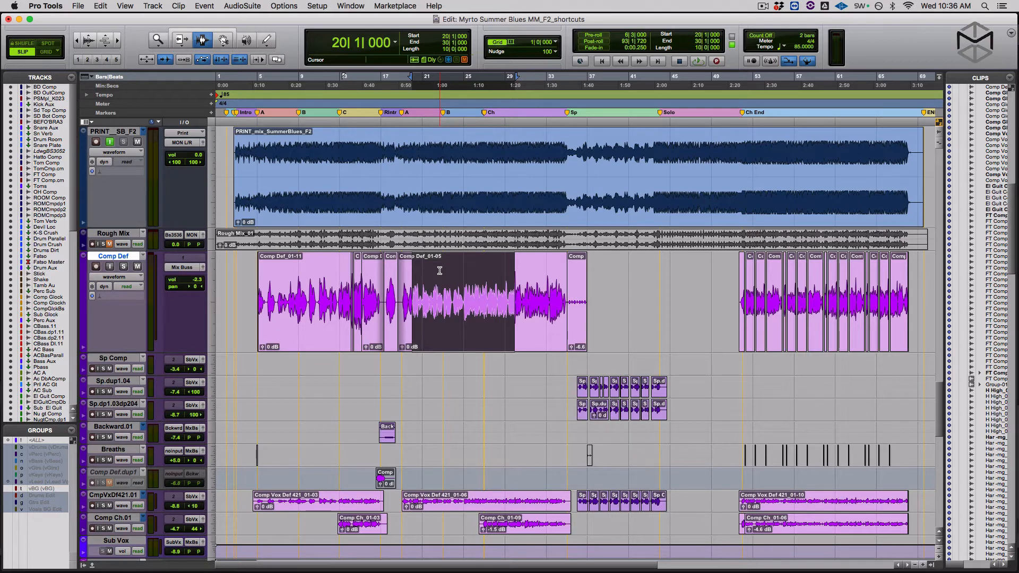
key("Down")
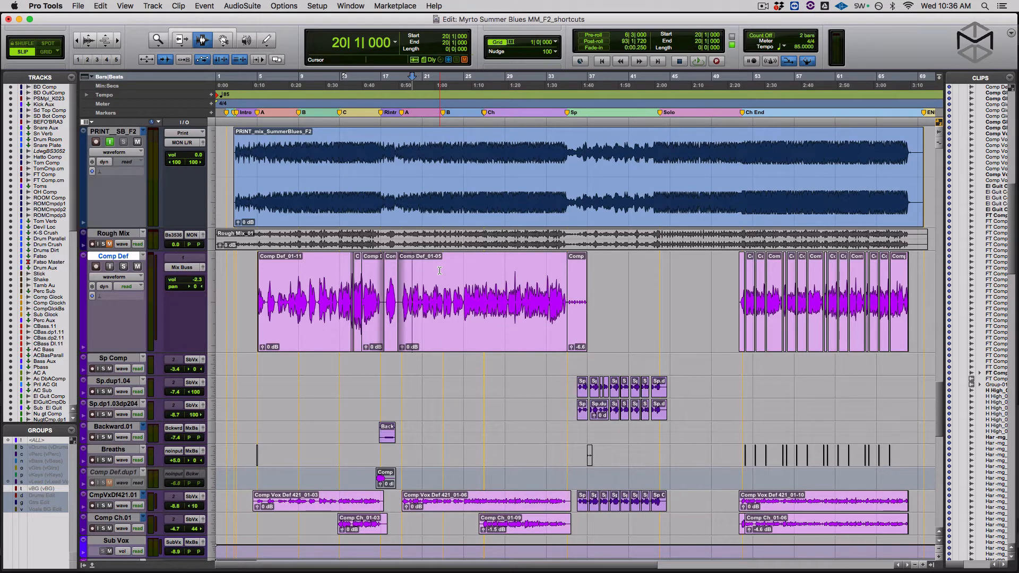
Switch the Main Counter's time format from Bars|Beats to Timecode.
key("equal")
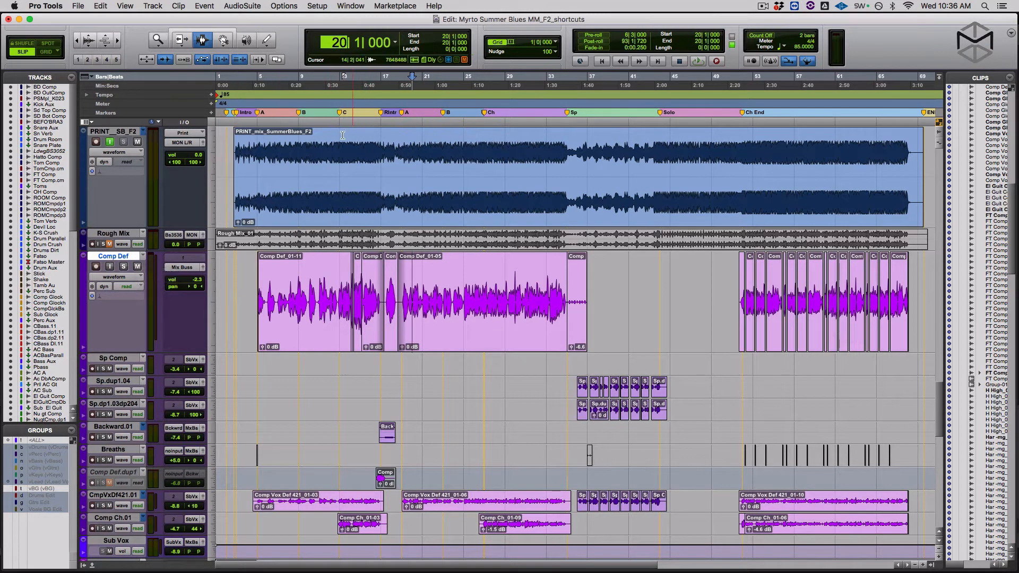
left_click(396, 42)
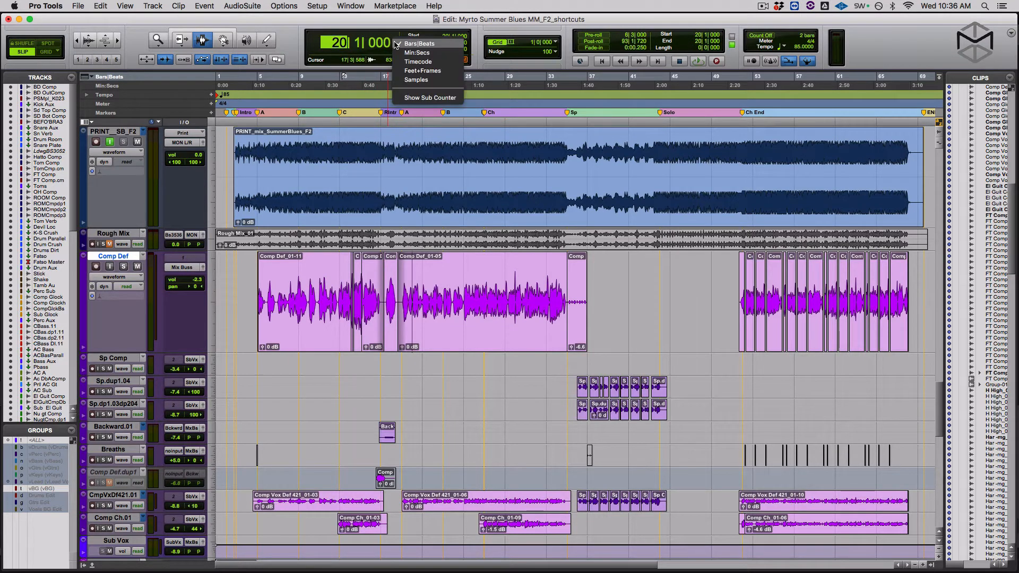
left_click(415, 62)
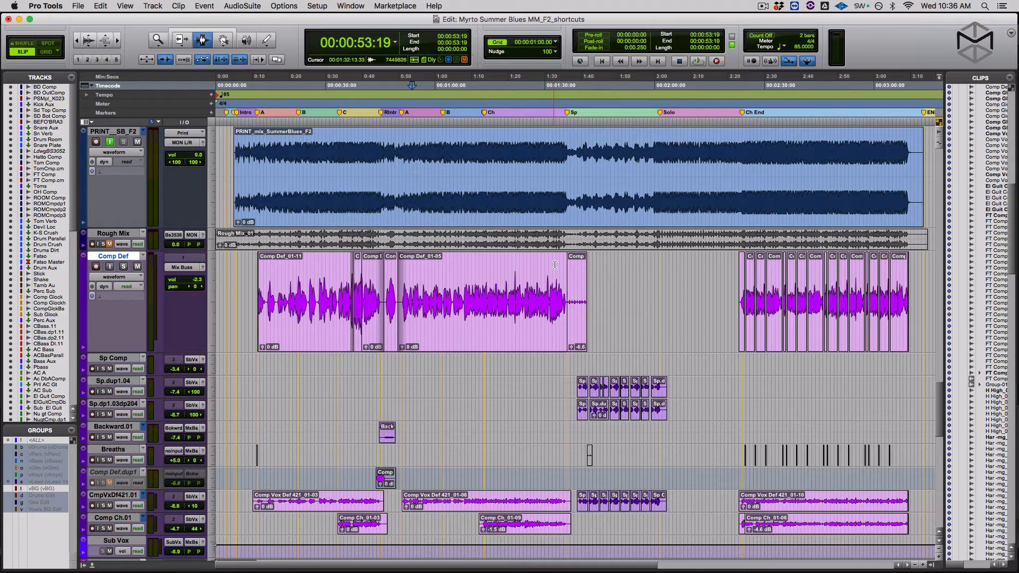
Locate the edit cursor to 00:00:53:00 by entering the timecode in the Main Counter.
key("equal")
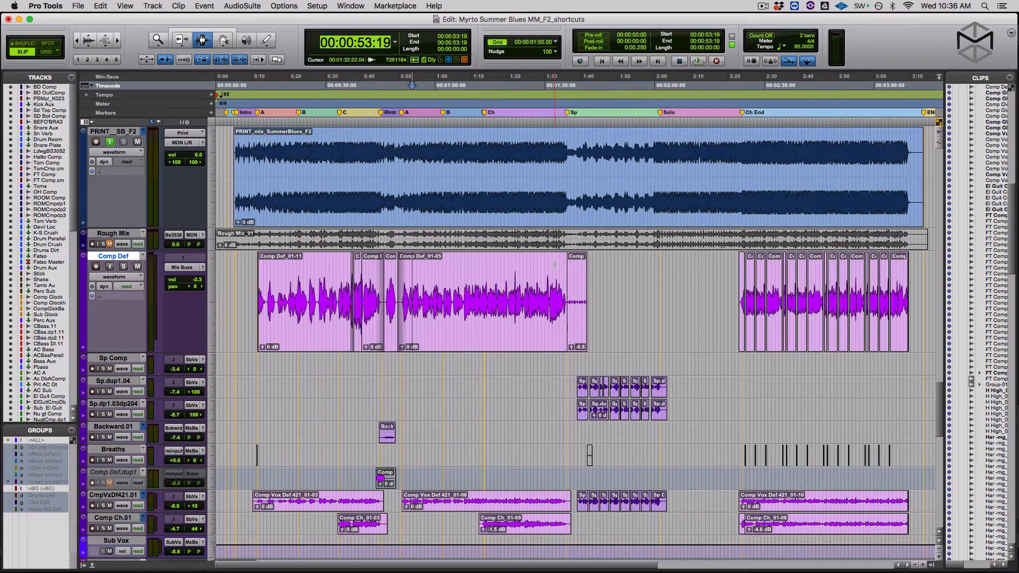
type("00:")
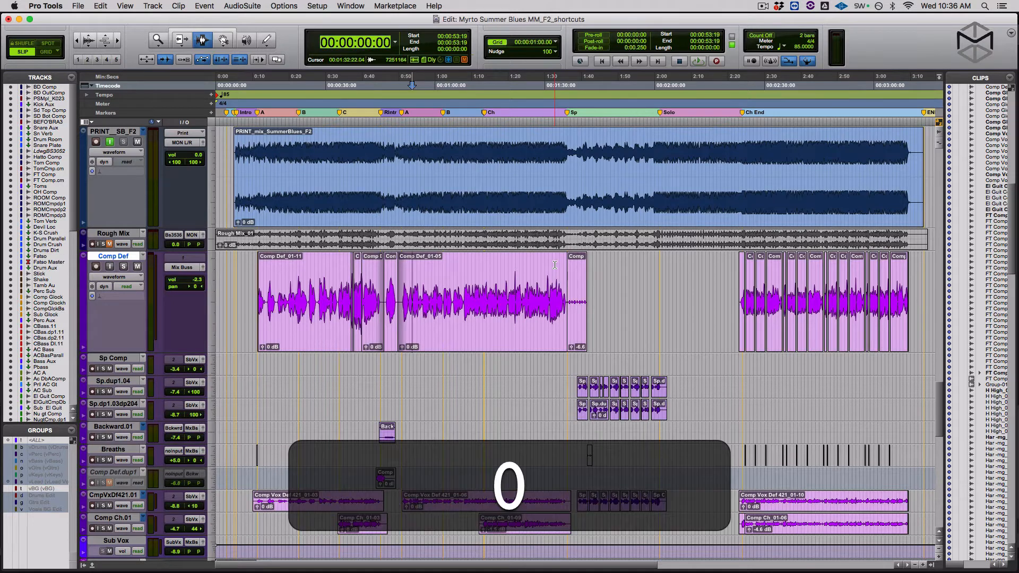
type("53:")
type("00")
key("Return")
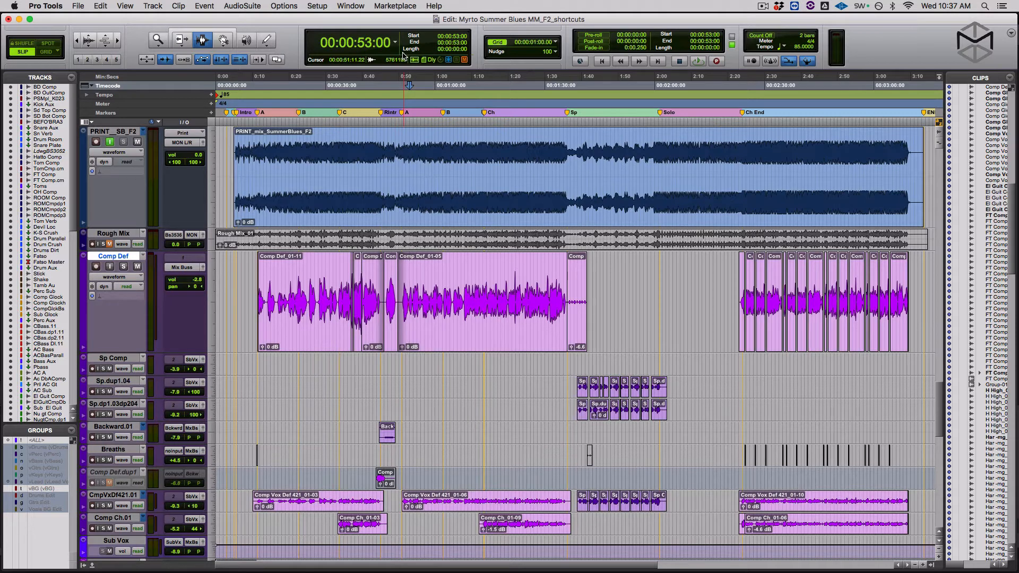
Open the Spot Dialog for the Comp Def_01-05 clip with the Grabber tool in Spot mode, and cancel it.
key("super+equal")
key("super+equal")
left_click(51, 44)
key("F8")
left_click(457, 308)
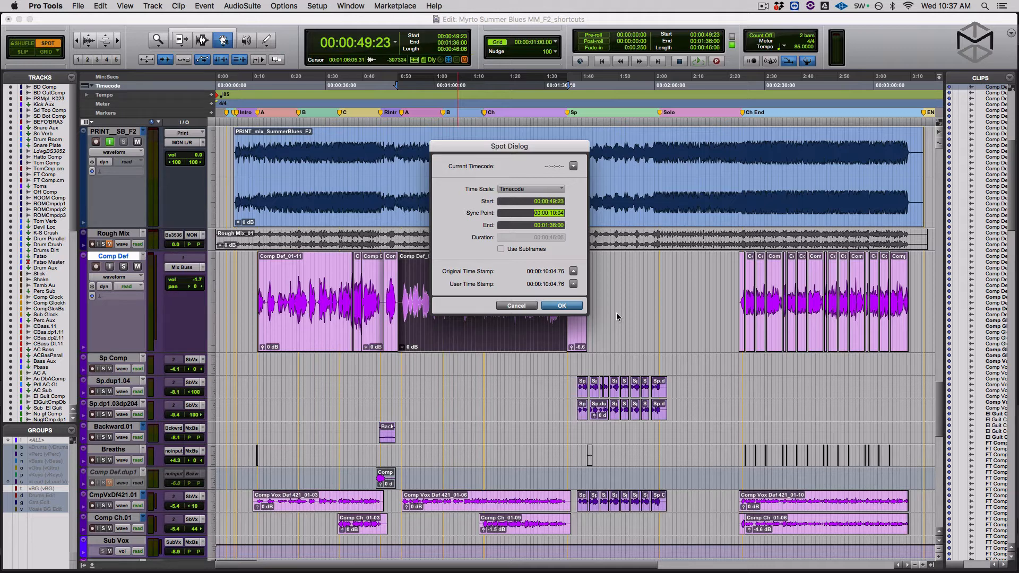
key("Escape")
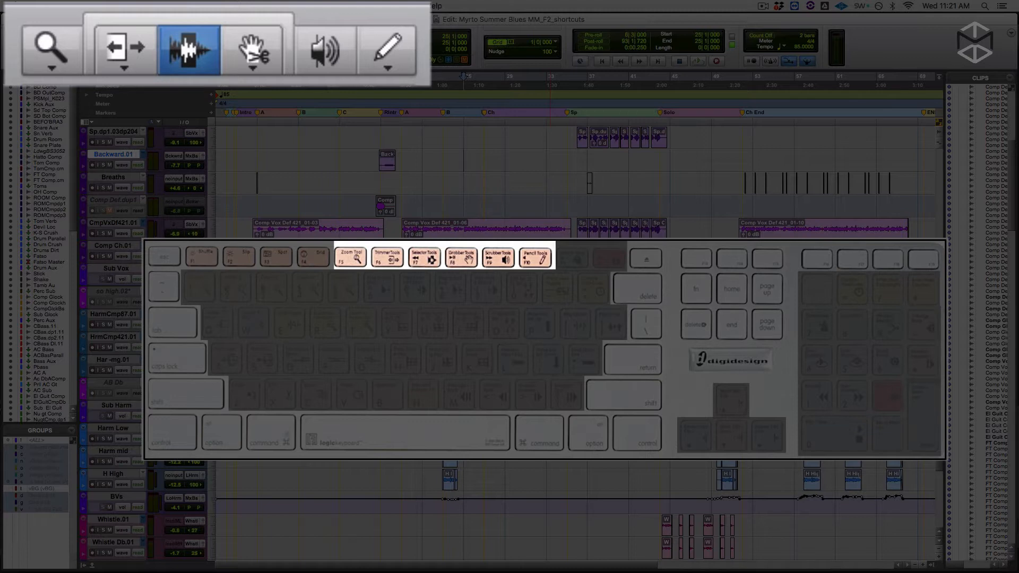
Activate the Zoom, Trimmer, Selector, Grabber, Scrubber and Pencil tools one after another.
key("F5")
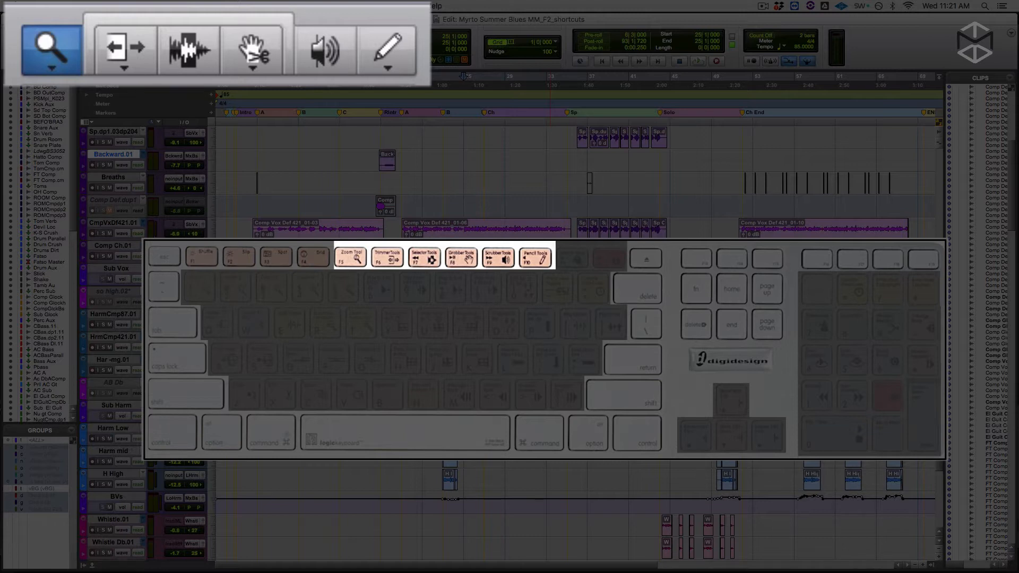
key("F6")
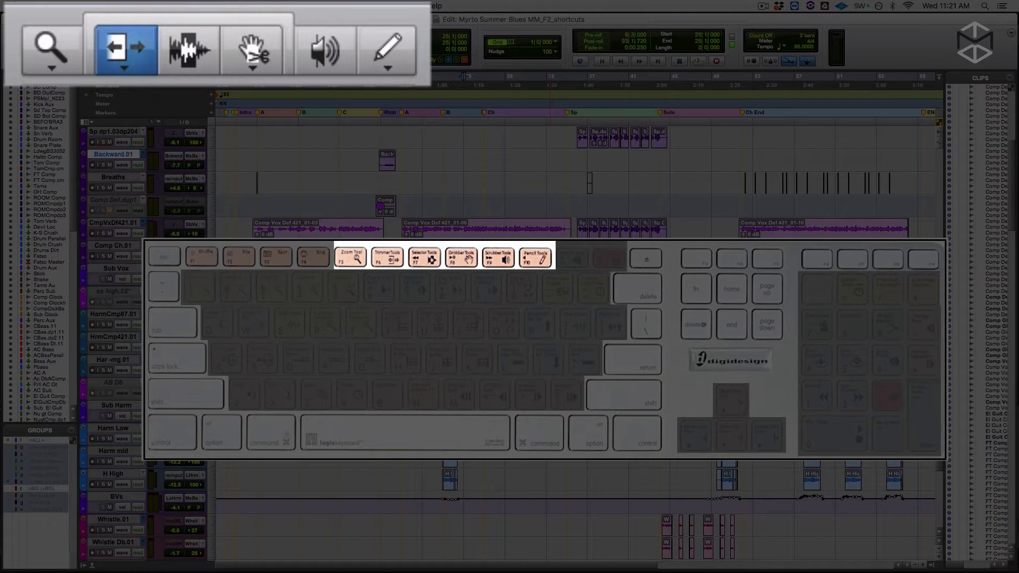
key("F7")
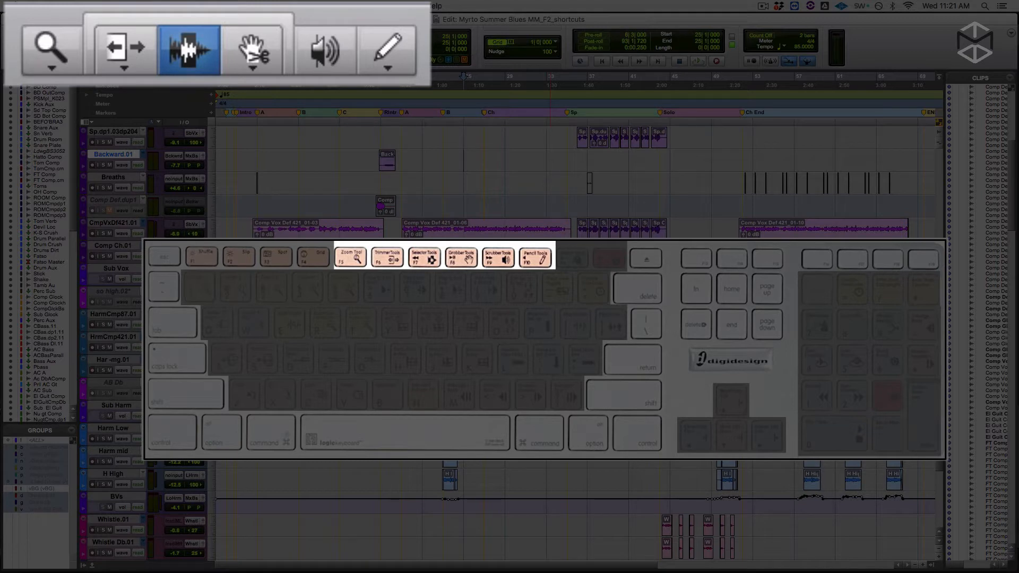
key("F8")
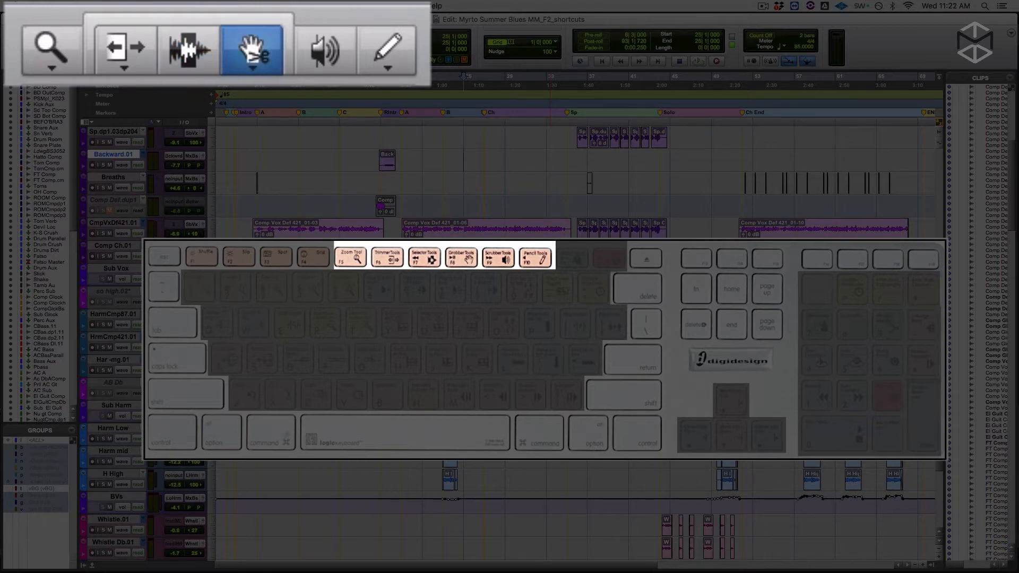
key("F9")
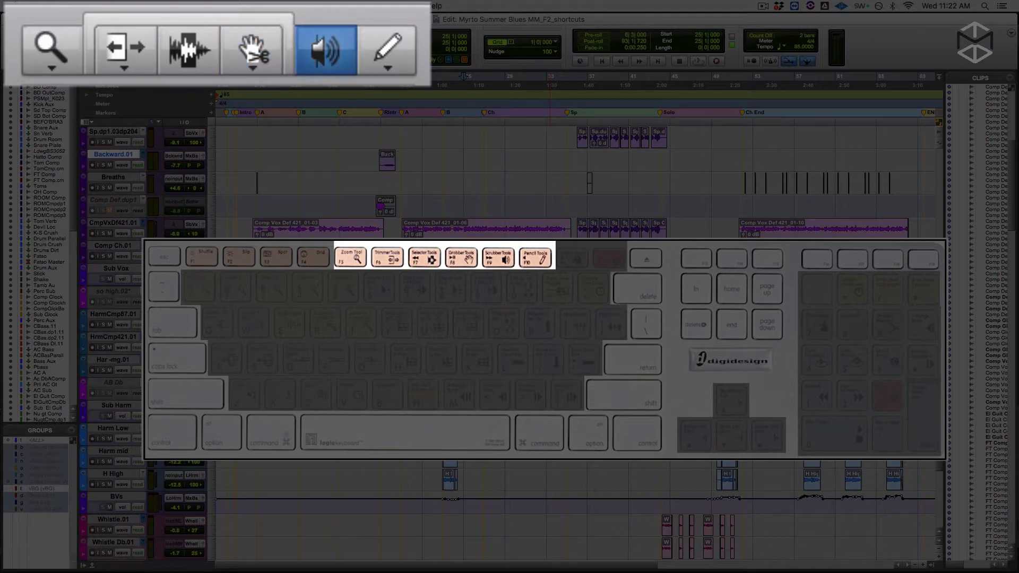
key("F10")
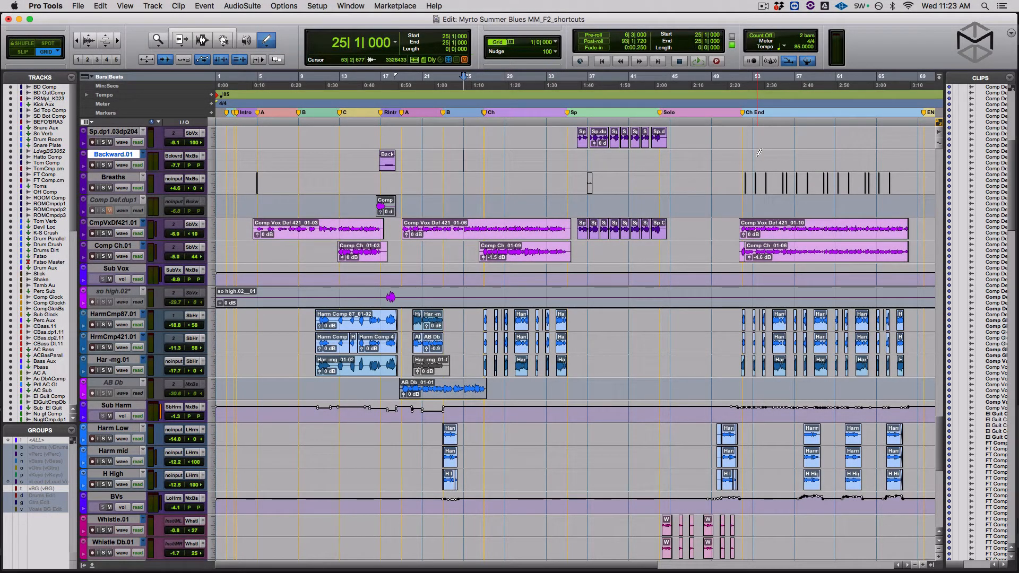
Activate the Zoom tool and change its mode from Normal Zoom to Single Zoom.
key("F5")
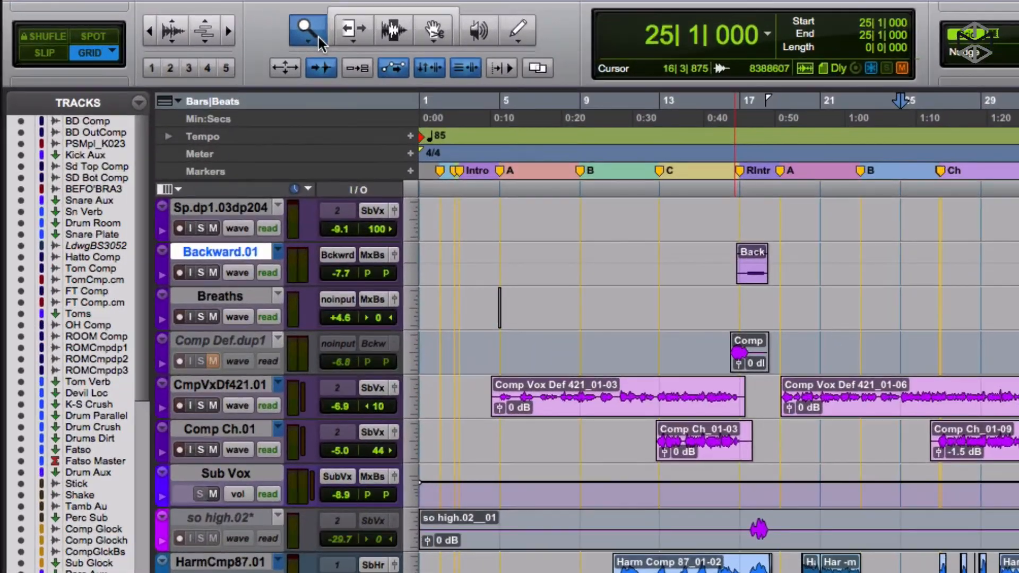
left_click(318, 38)
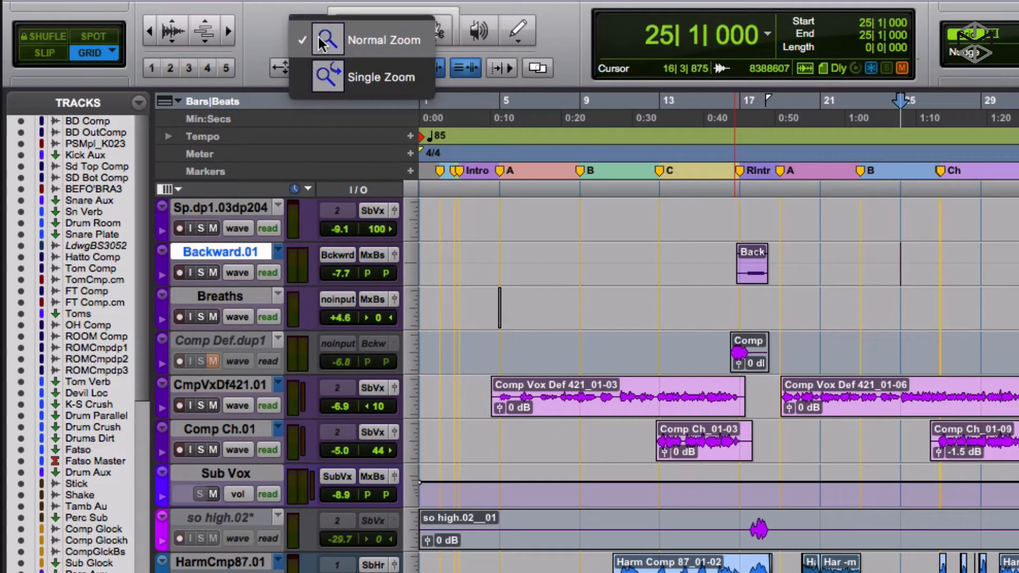
left_click(415, 79)
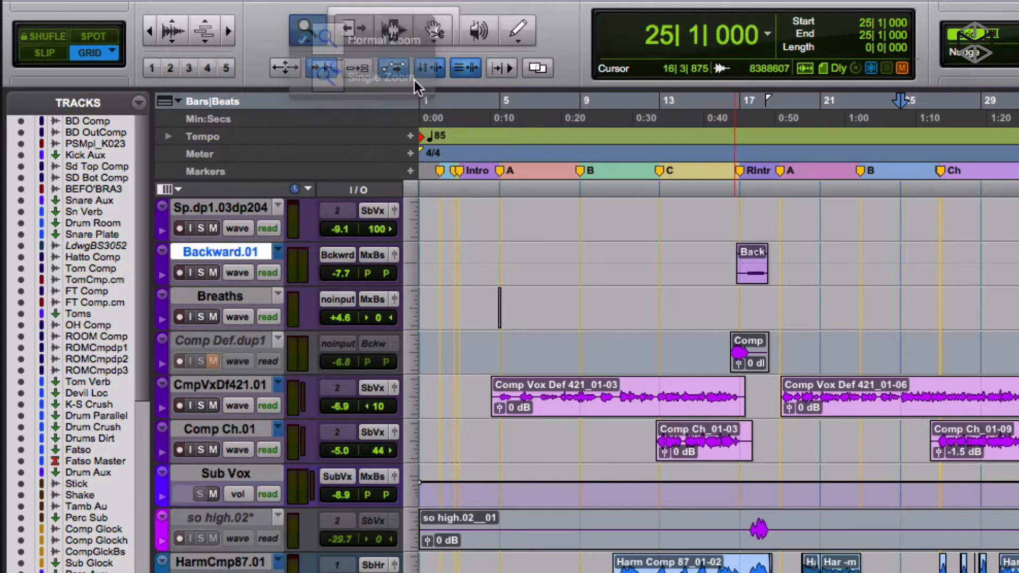
Select bars 26 to 28 of the Comp Vox Def 421_01-06 clip with the Selector tool, and clear the selection.
left_click(399, 36)
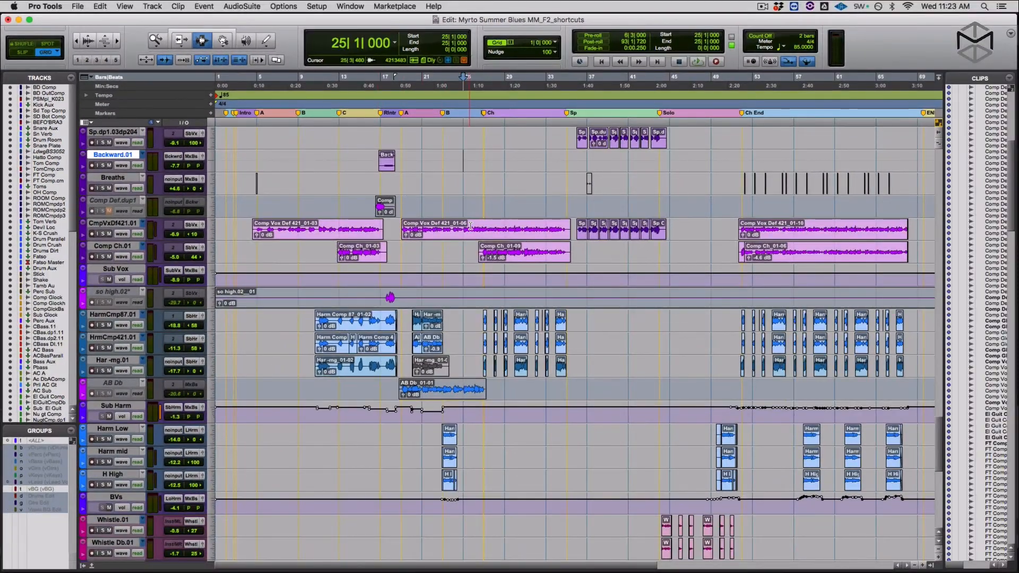
left_click_drag(473, 228, 493, 229)
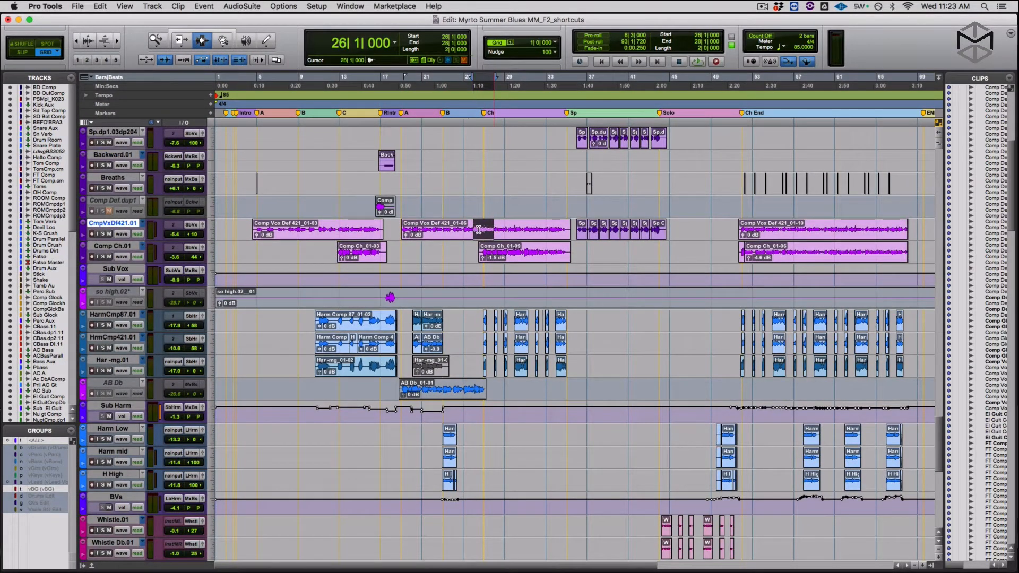
left_click(471, 228)
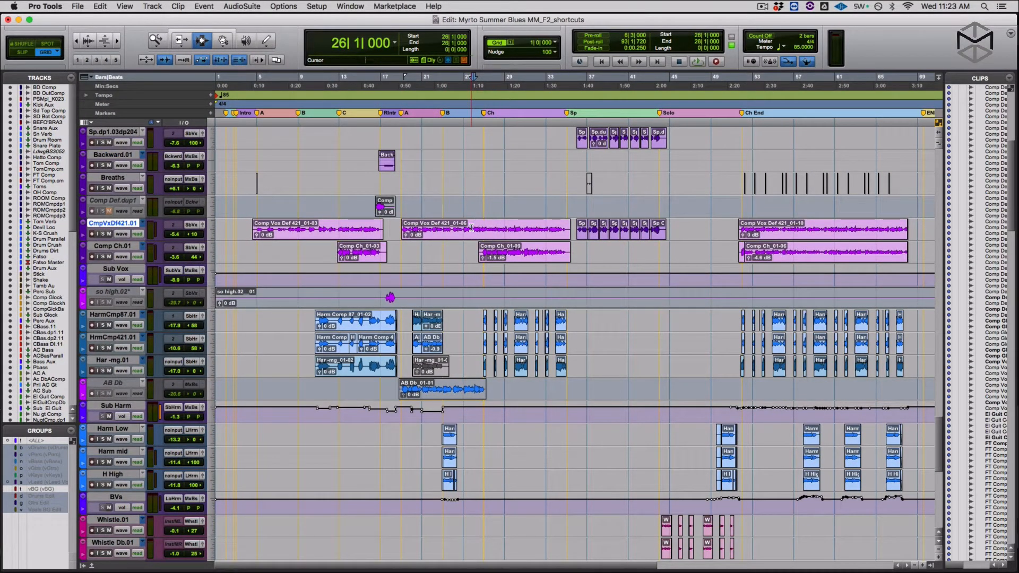
Zoom into the Comp Vox Def 421_01-06 clip around bar 26 with Single Zoom, and move the edit cursor to 27|1|000.
key("F5")
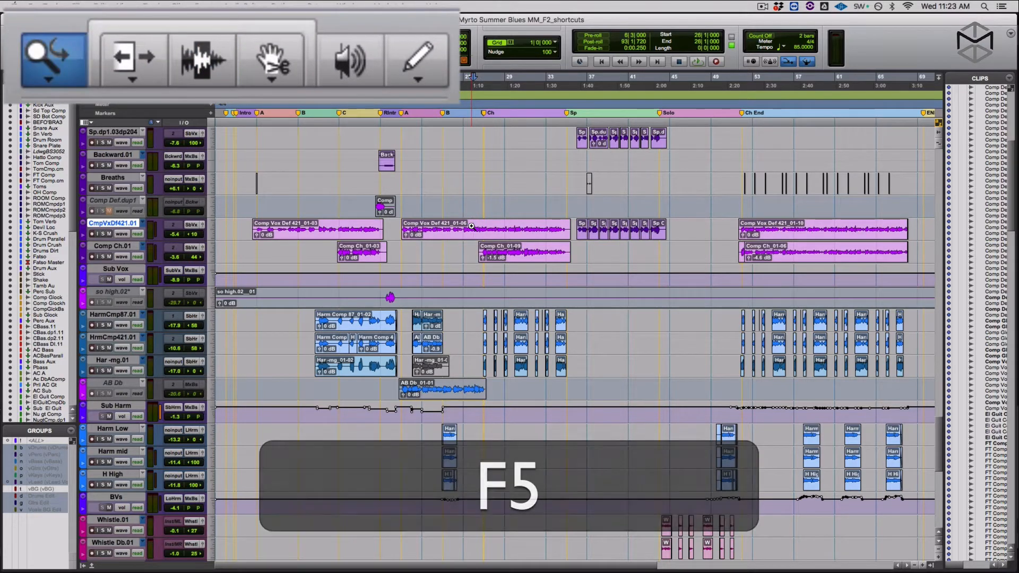
left_click_drag(471, 226, 490, 229)
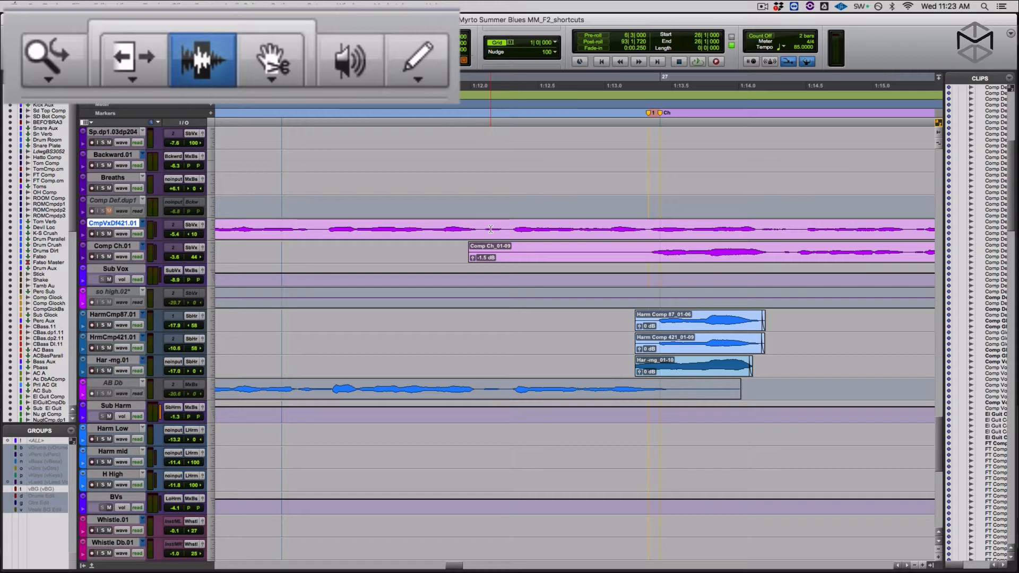
key("KP_Add")
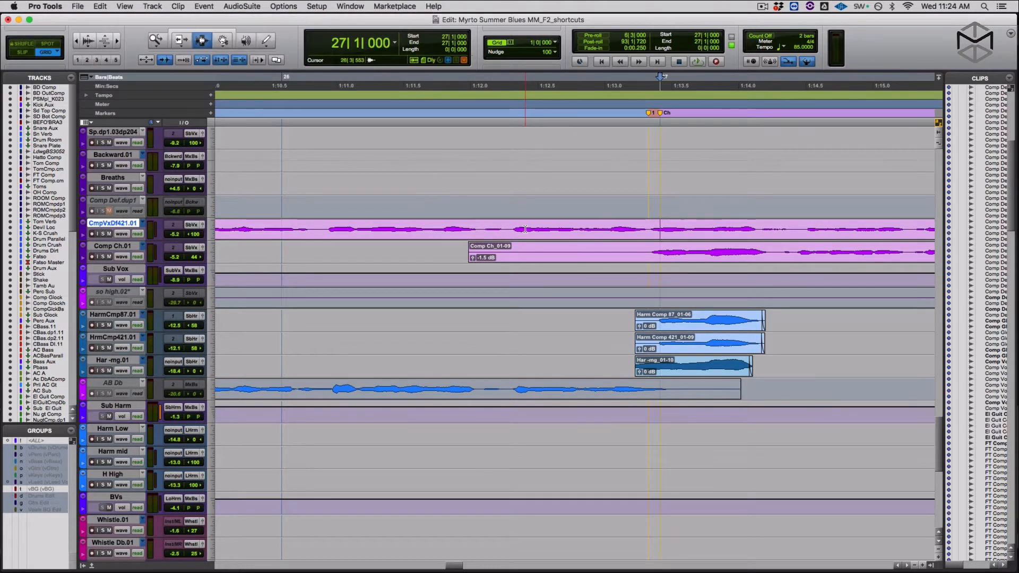
Zoom the timeline back out horizontally around bar 27 to show most of the song.
key("r")
key("r")
key("r")
key("r")
key("r")
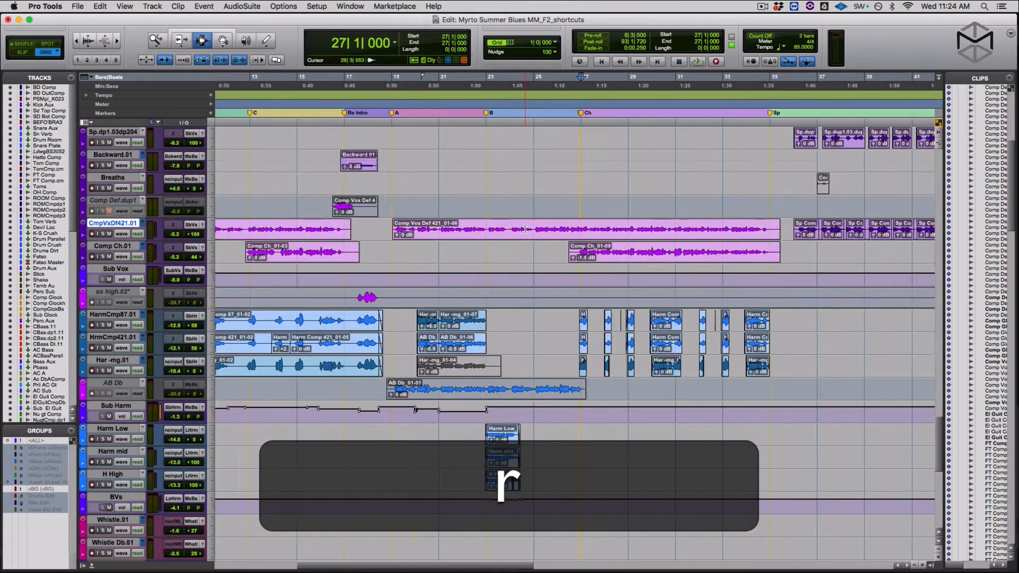
key("t")
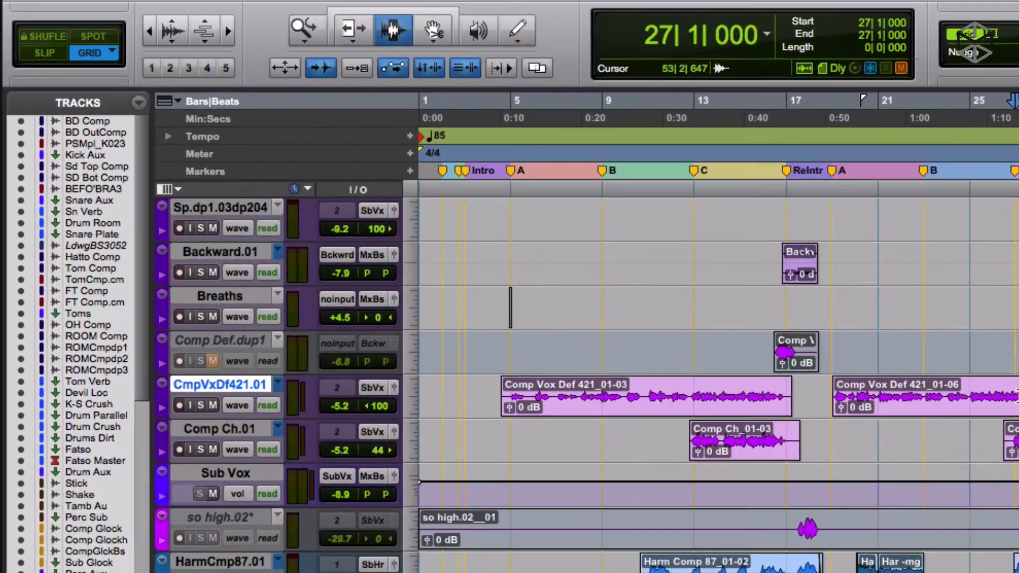
Activate the Trimmer tool and review its Standard, TCE, Scrub and Loop modes without changing the mode.
left_click(356, 33)
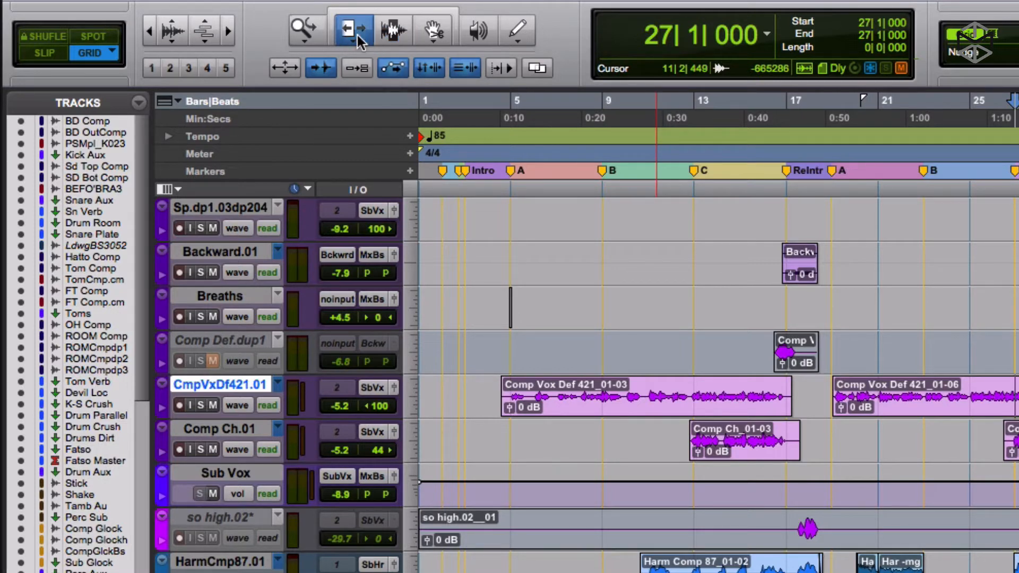
left_click(357, 35)
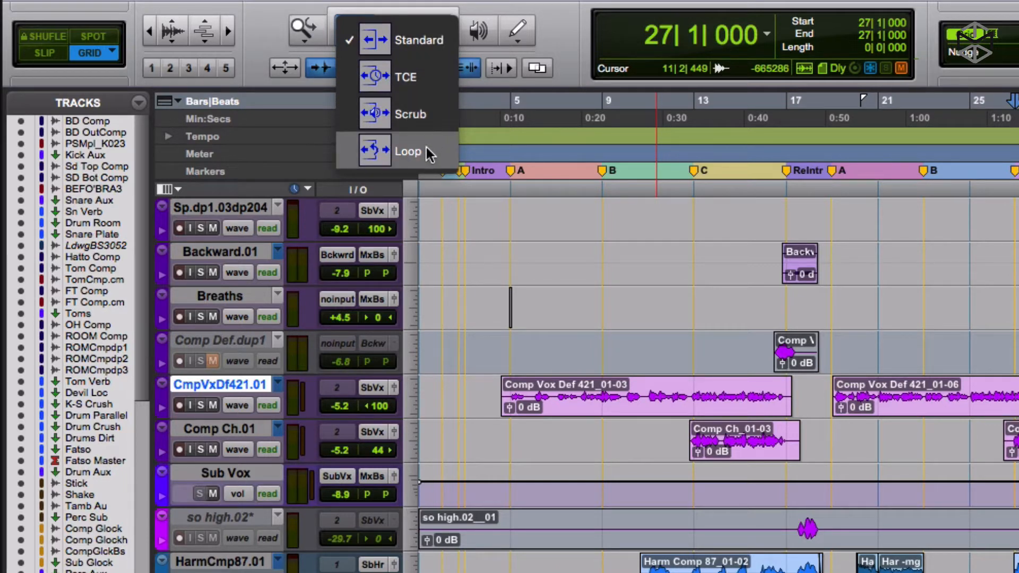
left_click(508, 90)
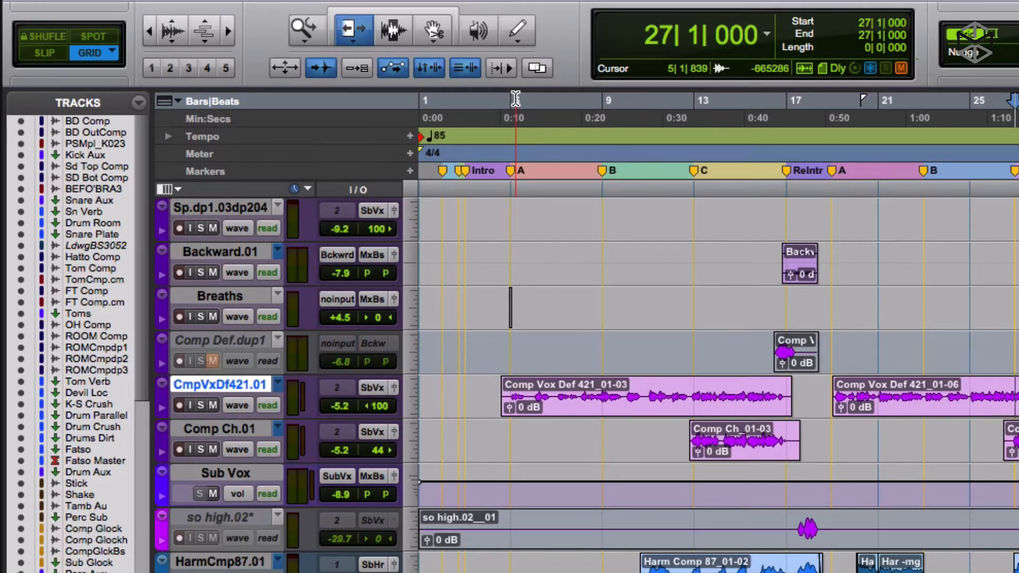
Activate the Grabber tool and review its Time, Separation and Object modes, leaving Separation selected.
key("F8")
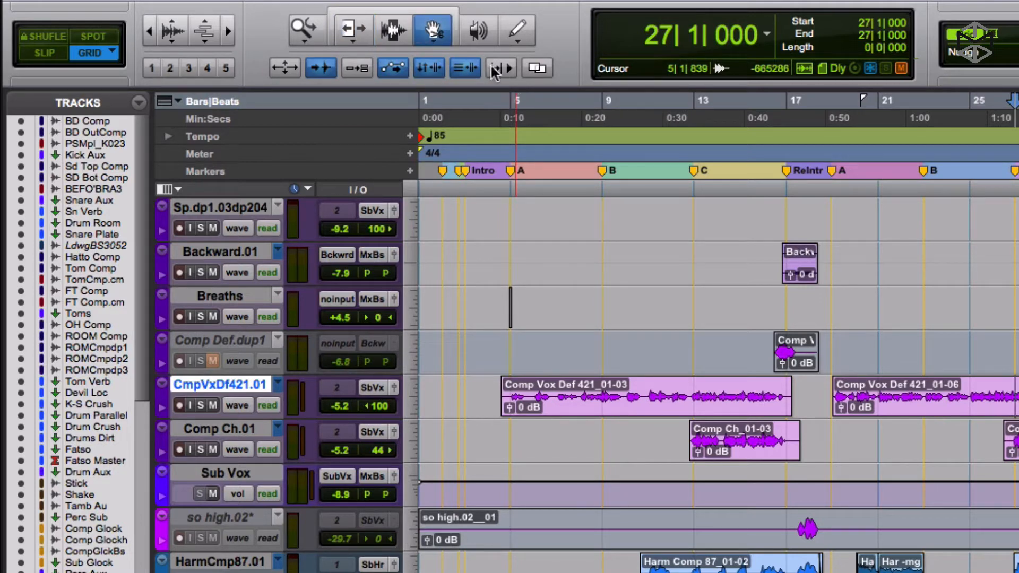
left_click(432, 33)
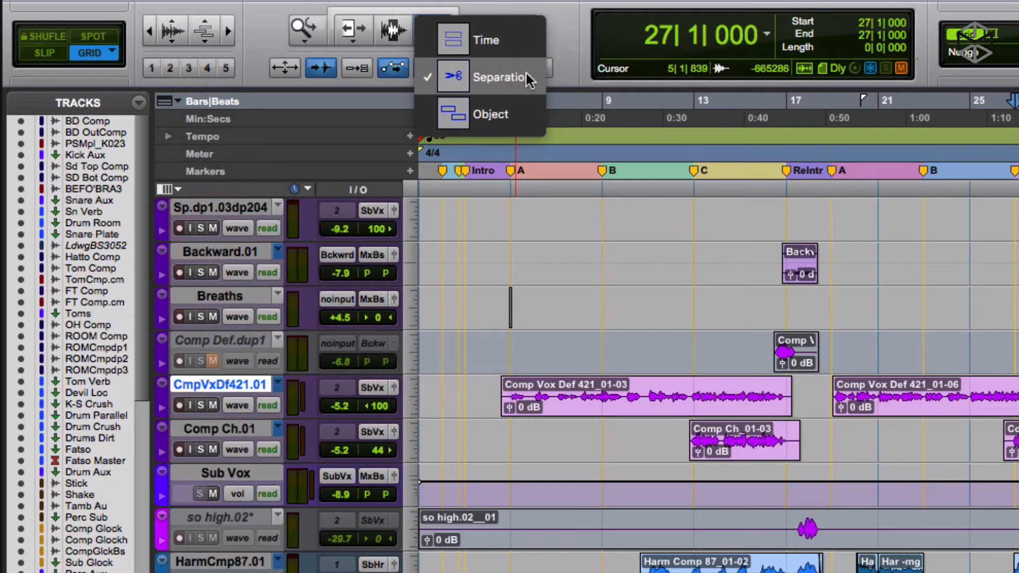
left_click(583, 10)
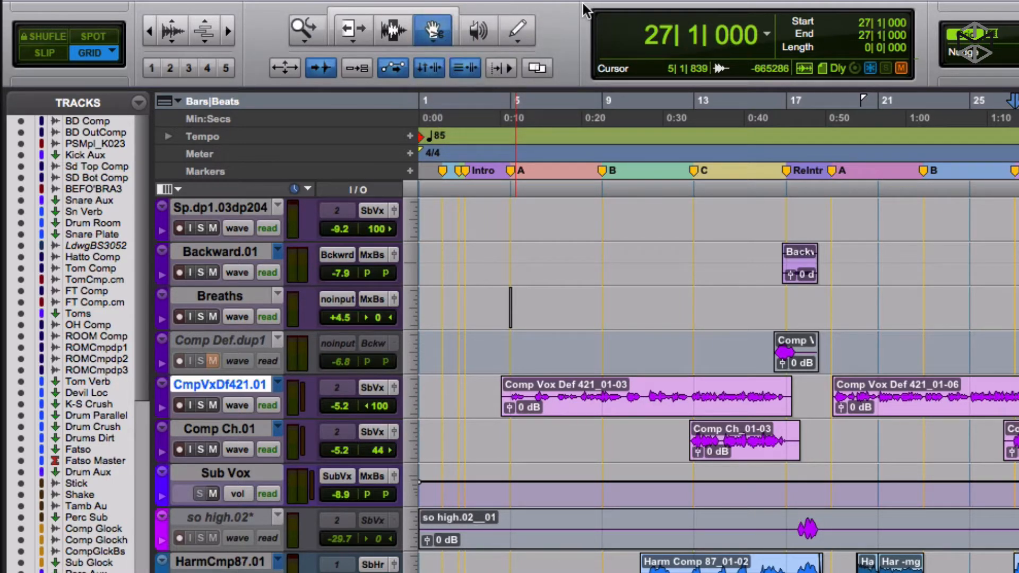
Activate the Pencil tool.
key("F10")
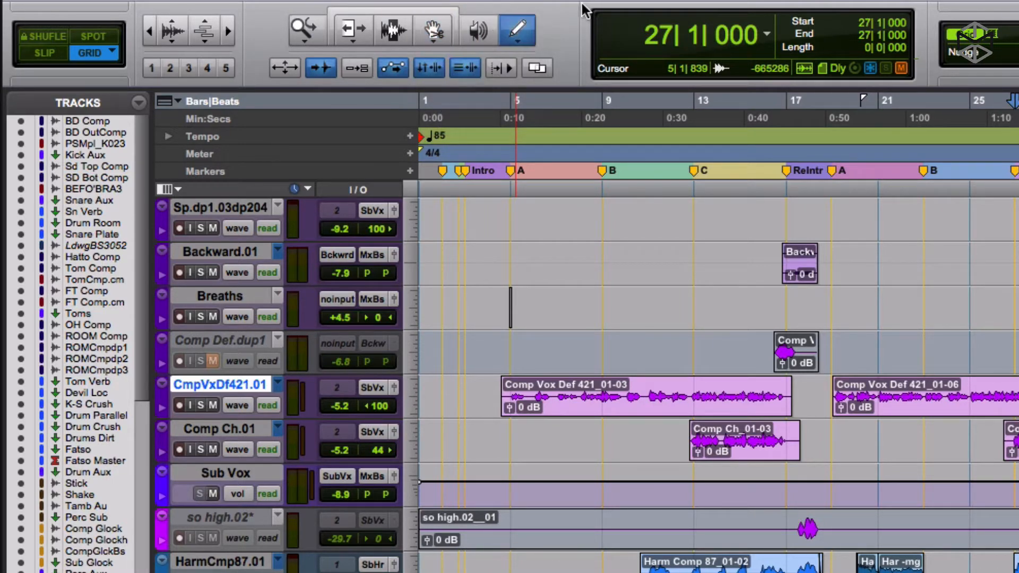
Set the Pencil tool to Free Hand and activate the Smart Tool.
left_click(528, 28)
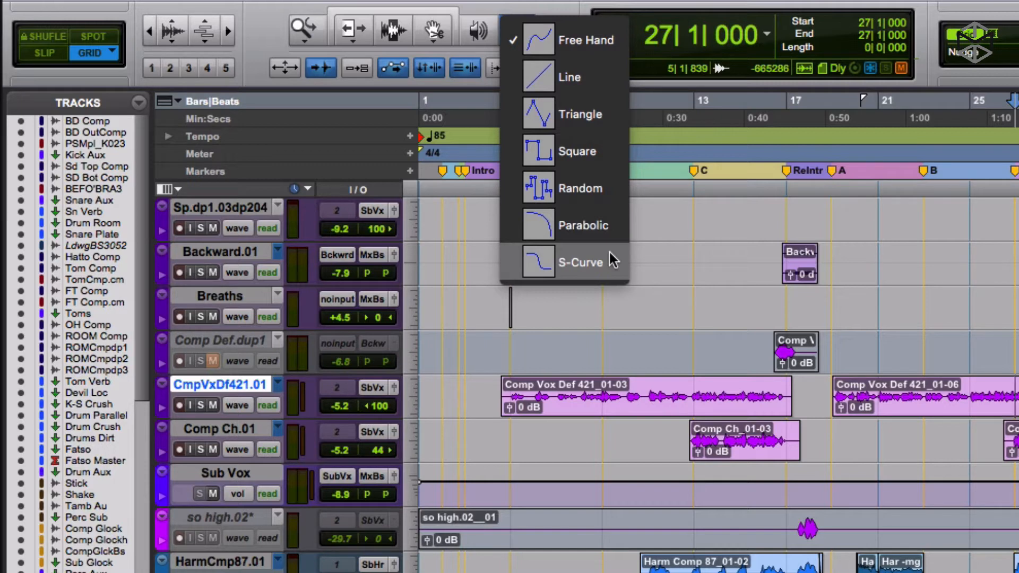
left_click(594, 46)
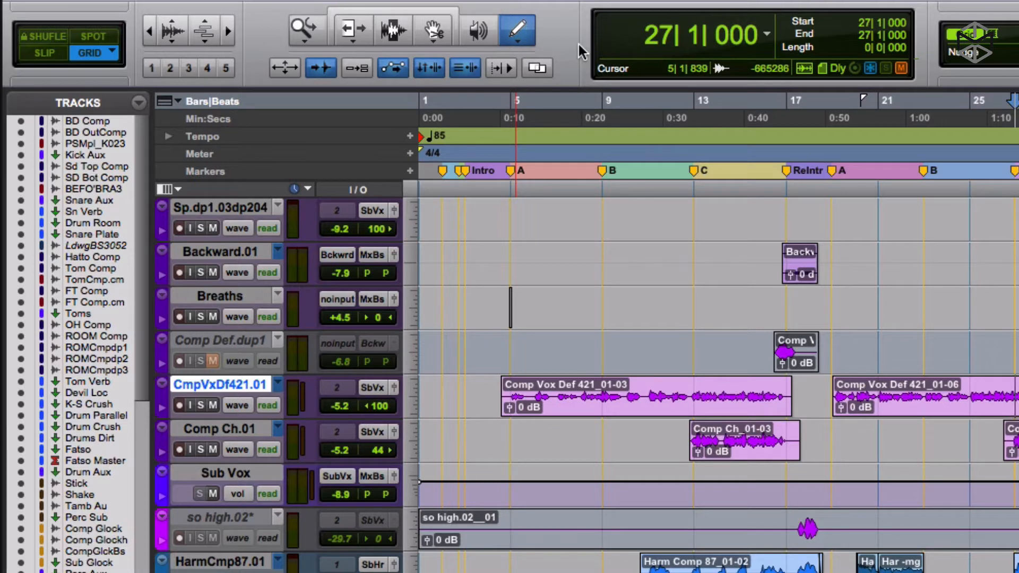
key("F6")
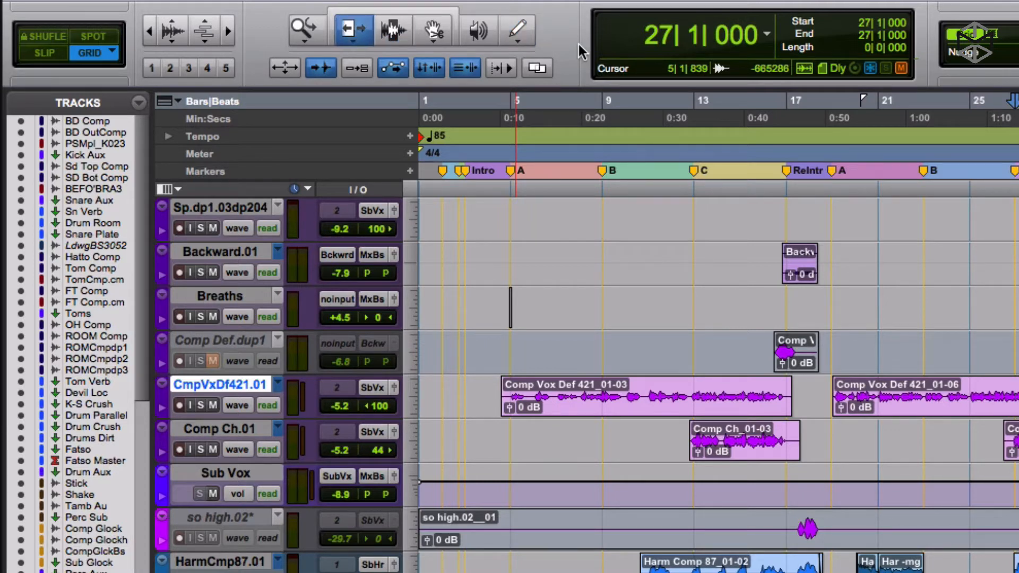
key("F6+F7")
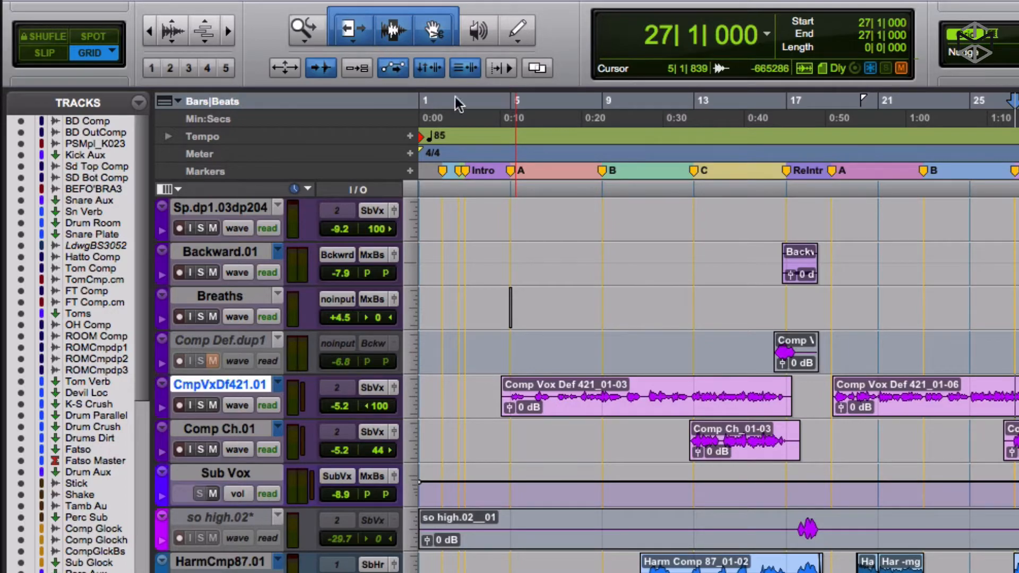
Select bar 23 of the Comp Vox Def 421_01-06 clip, try moving the selected section later in time, and undo the move.
key("ctrl+Up")
key("ctrl+Up")
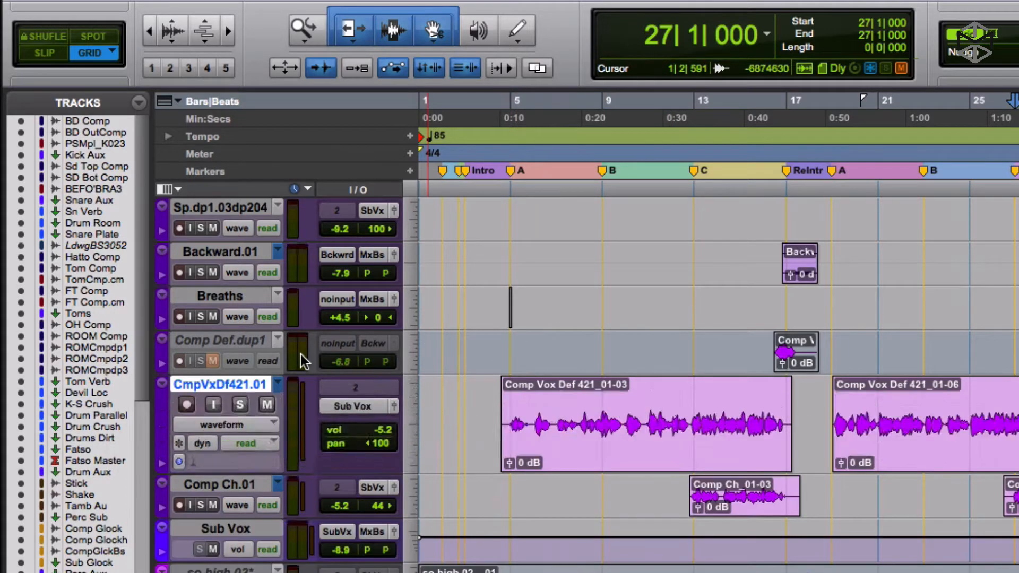
key("t")
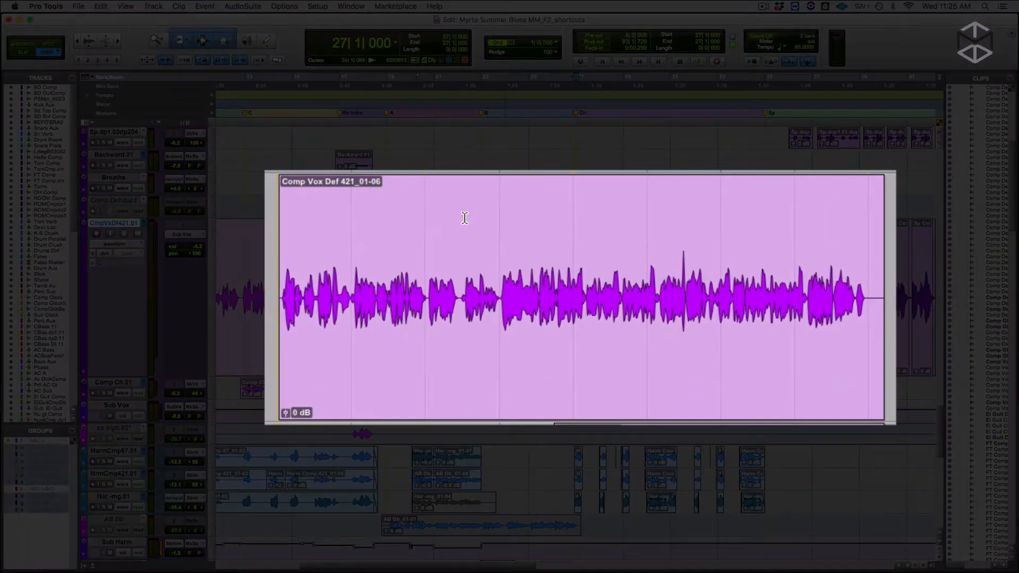
left_click_drag(463, 218, 412, 219)
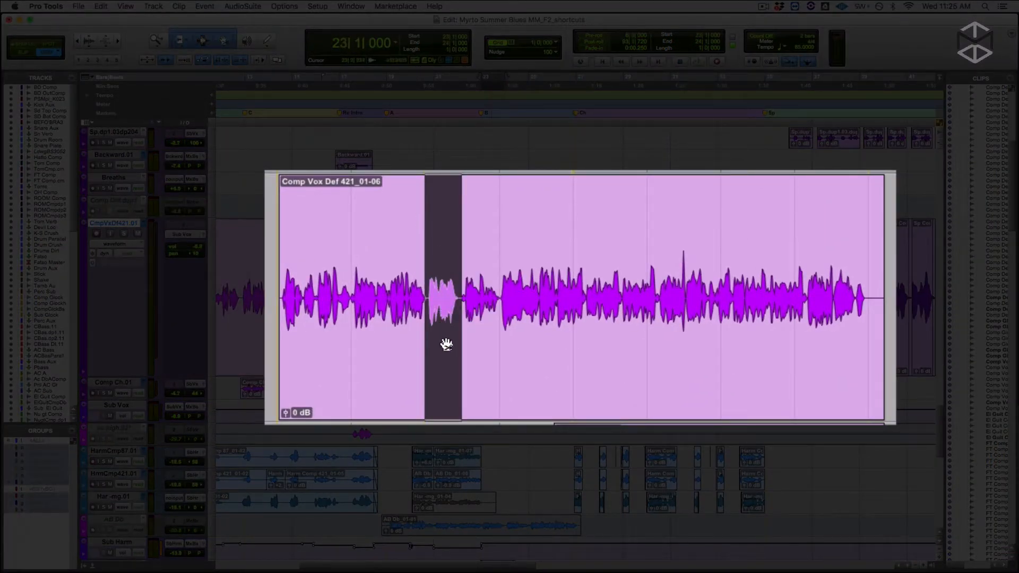
left_click_drag(449, 372, 493, 370)
key("super+z")
Try trimming the start of the Comp Vox Def 421_01-06 clip to bar 21 and shortening its end, undoing each trim.
left_click_drag(284, 291, 342, 293)
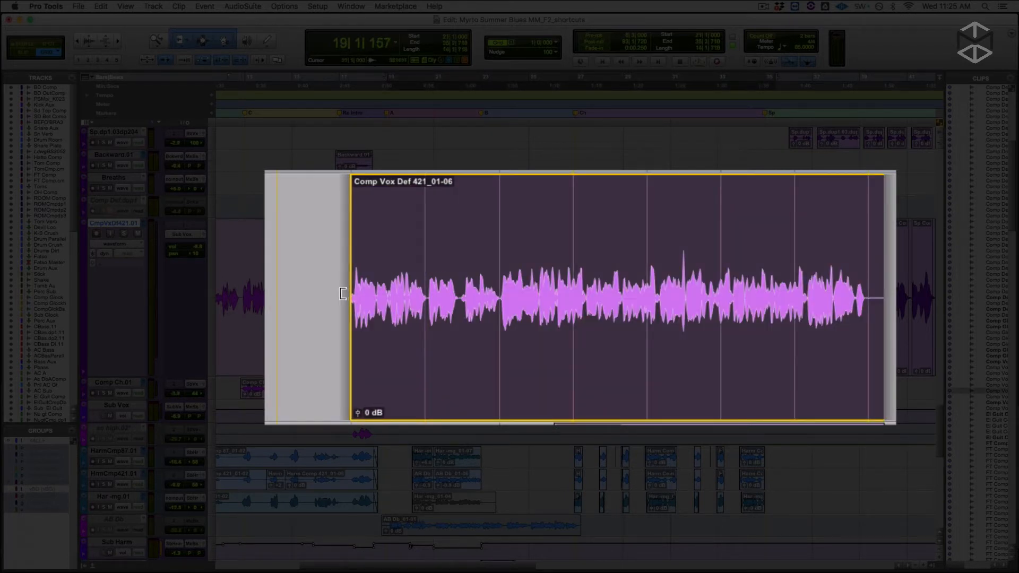
key("super+z")
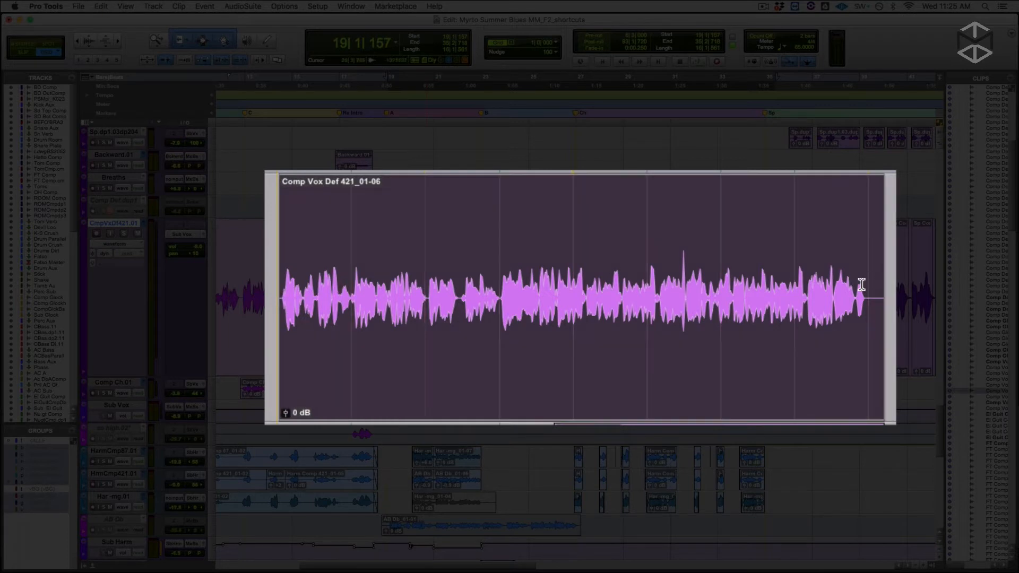
left_click_drag(876, 291, 764, 287)
key("super+z")
Add a fade-in up to bar 23 and a fade-out from bar 32 on the Comp Vox Def 421_01-06 clip.
left_click(301, 188)
left_click_drag(301, 188, 418, 197)
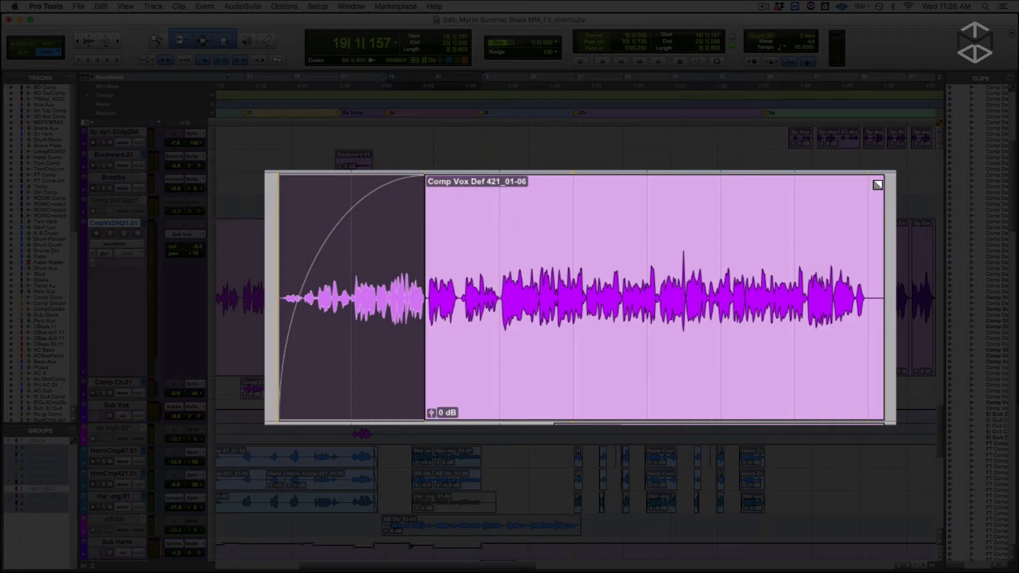
left_click_drag(877, 185, 747, 187)
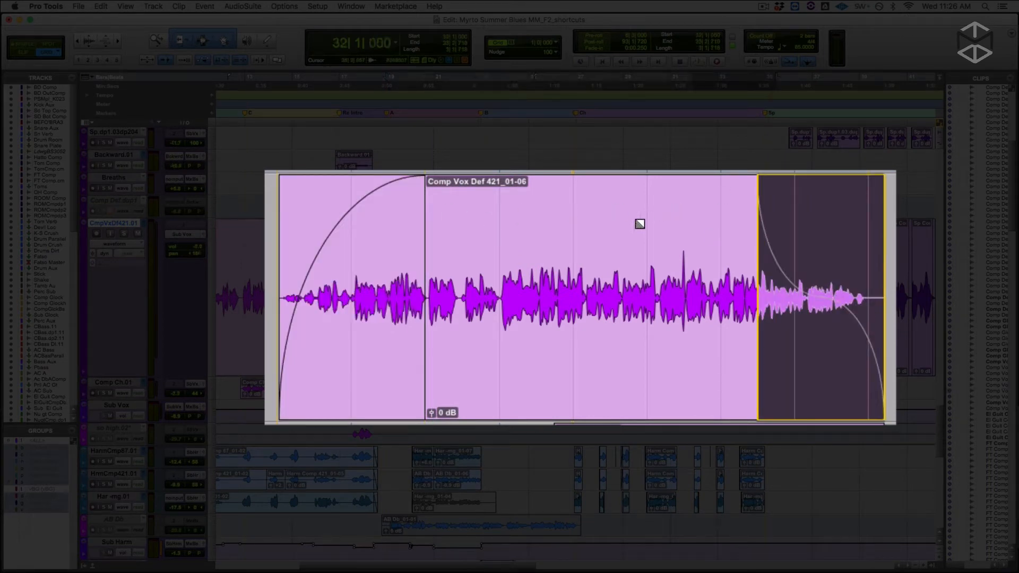
Separate the faded vocal clip at bar 27 and crossfade the two parts from bar 26 to bar 28.
left_click(565, 227)
key("b")
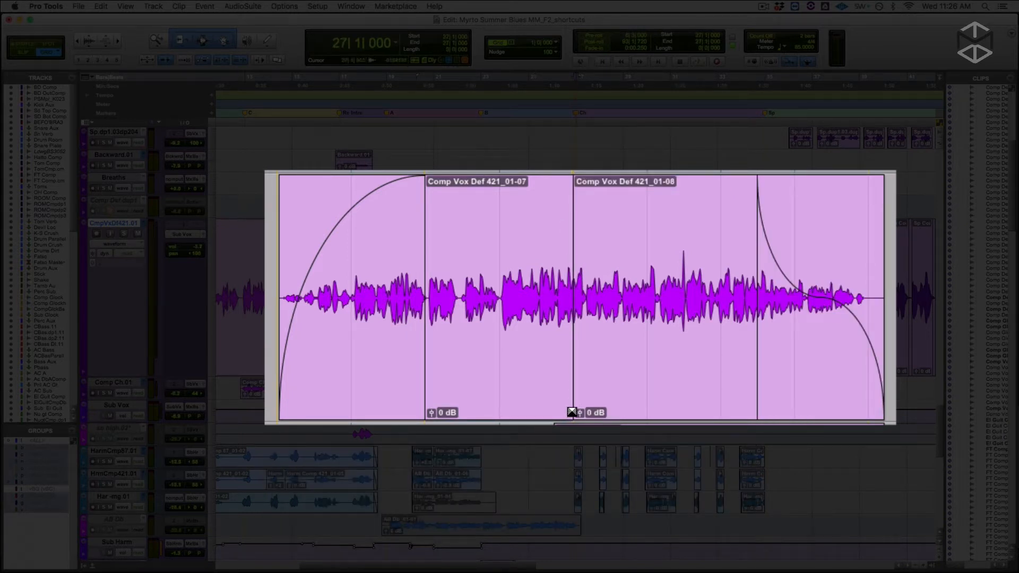
left_click_drag(573, 411, 610, 411)
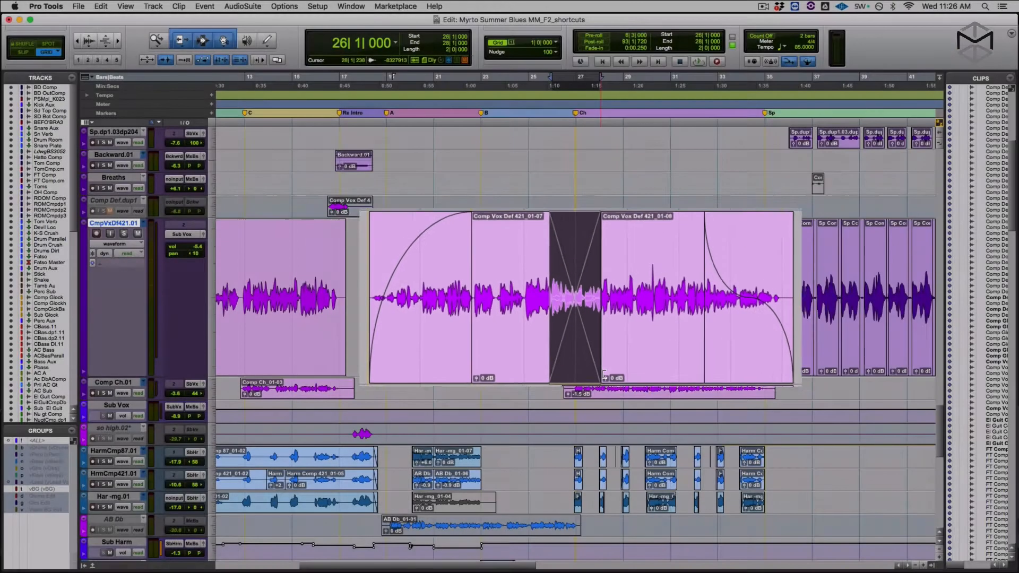
Undo the crossfade, separation and fades on the vocal clip, and reduce the CmpVxDf421.01 track to its small height.
key("z")
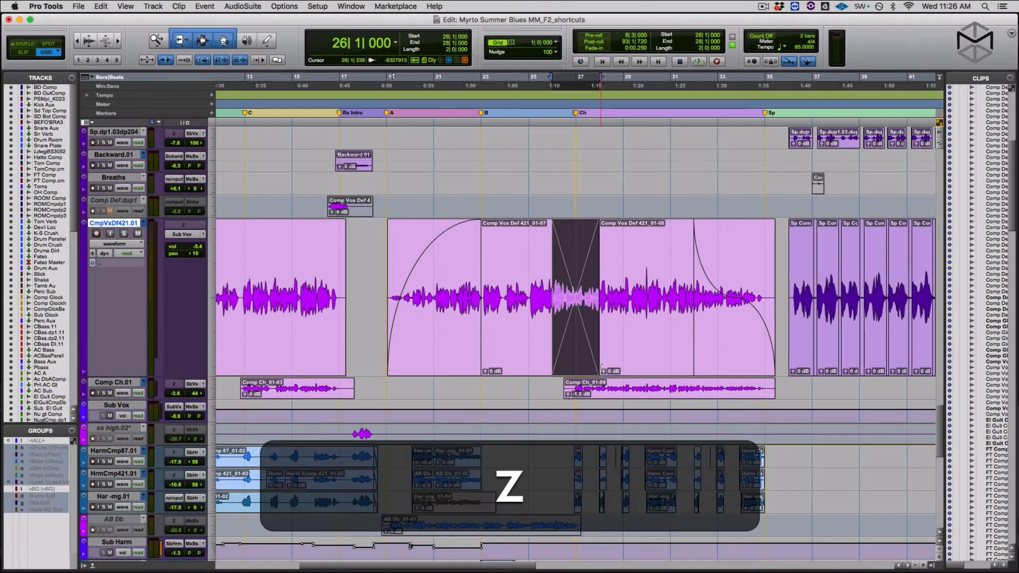
key("z")
key("z")
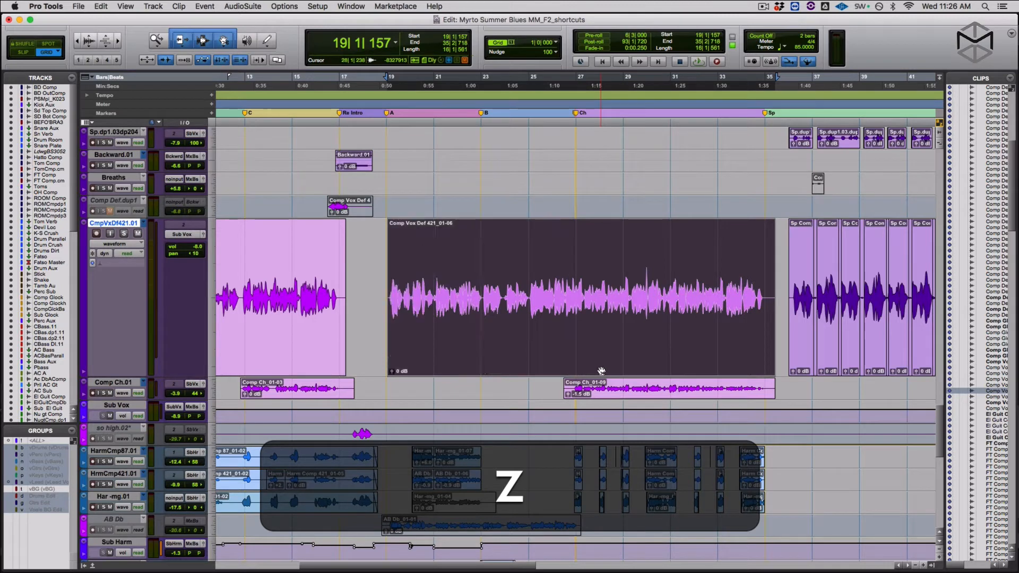
key("ctrl+Down")
key("ctrl+Down")
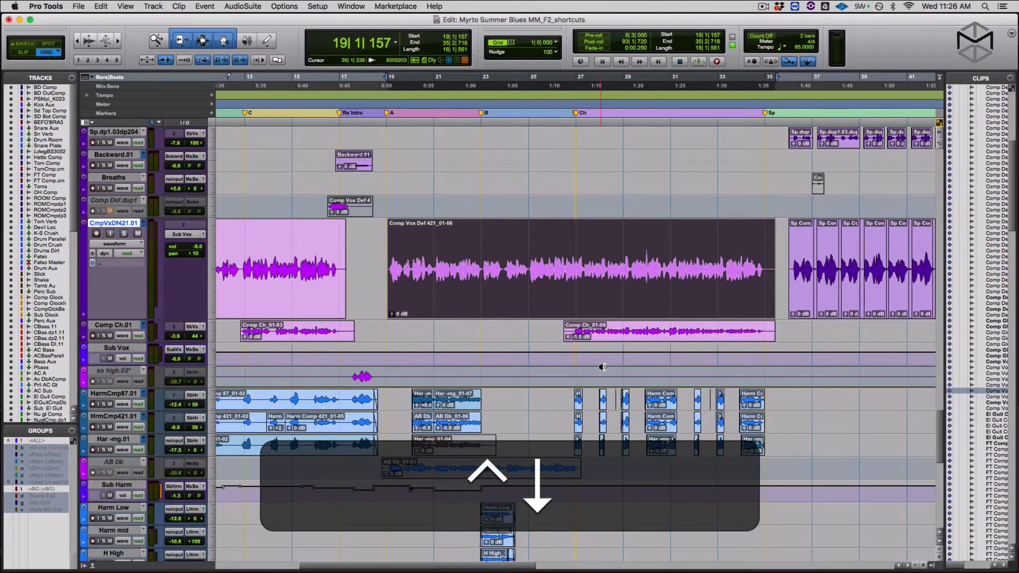
key("ctrl+Down")
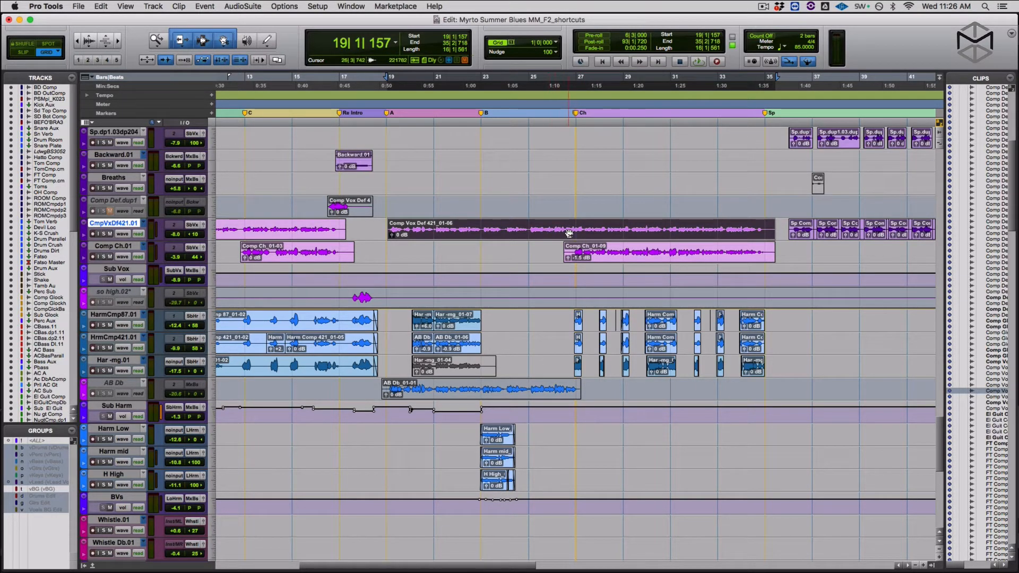
Switch individually between the Trimmer, Selector and Grabber tools, finishing on the Selector.
key("ctrl")
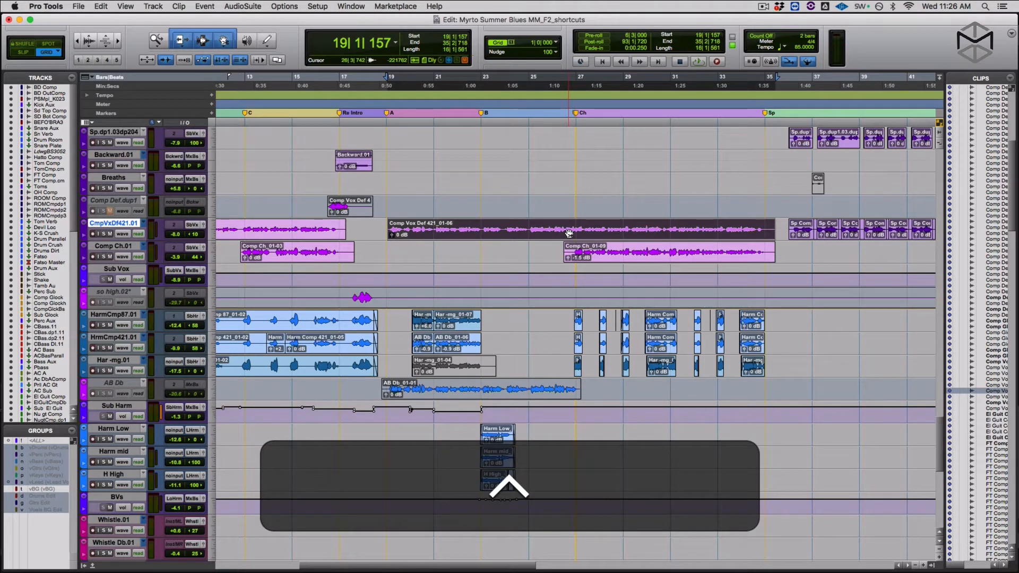
key("F7")
key("F8")
key("F6")
key("F7")
key("F8")
key("F7")
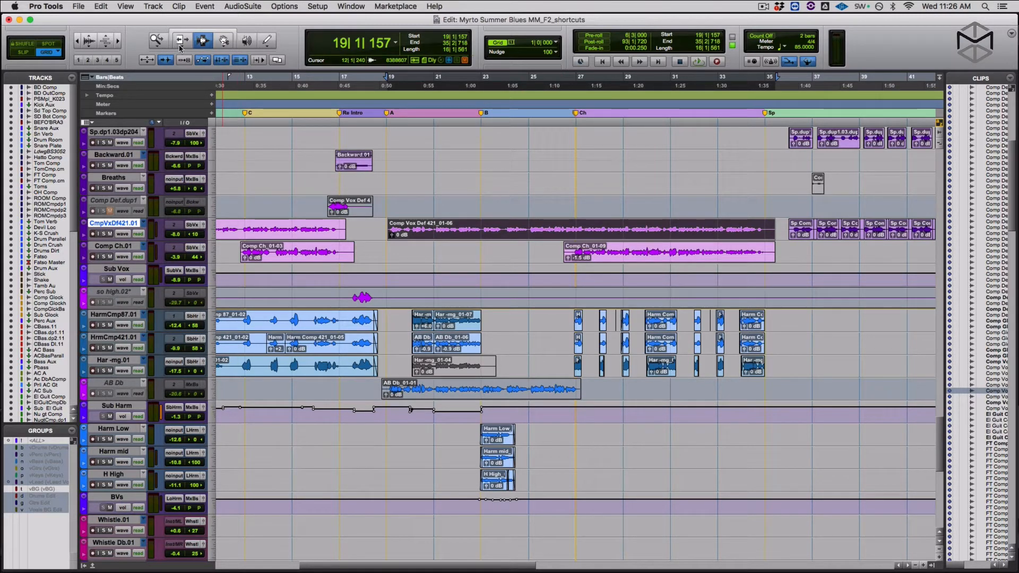
Activate the Grabber tool and turn off Edit/Tool Mode Keyboard Lock.
left_click(223, 42)
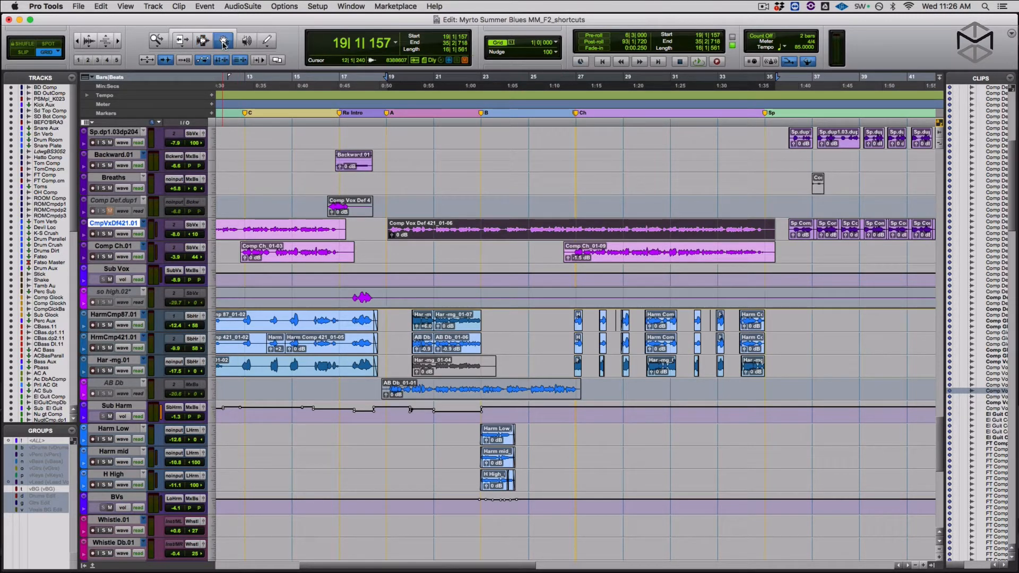
left_click(223, 42)
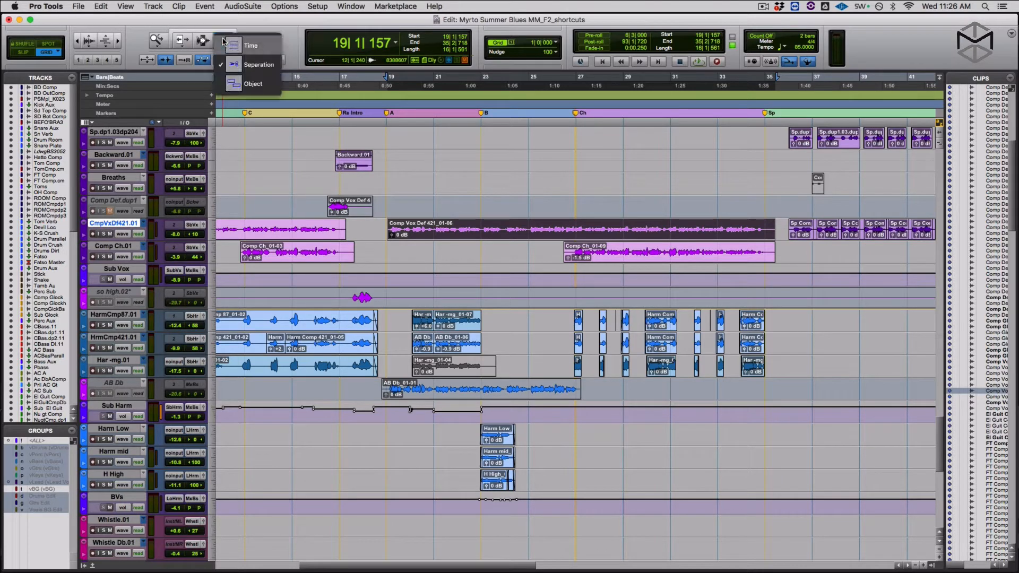
left_click(285, 33)
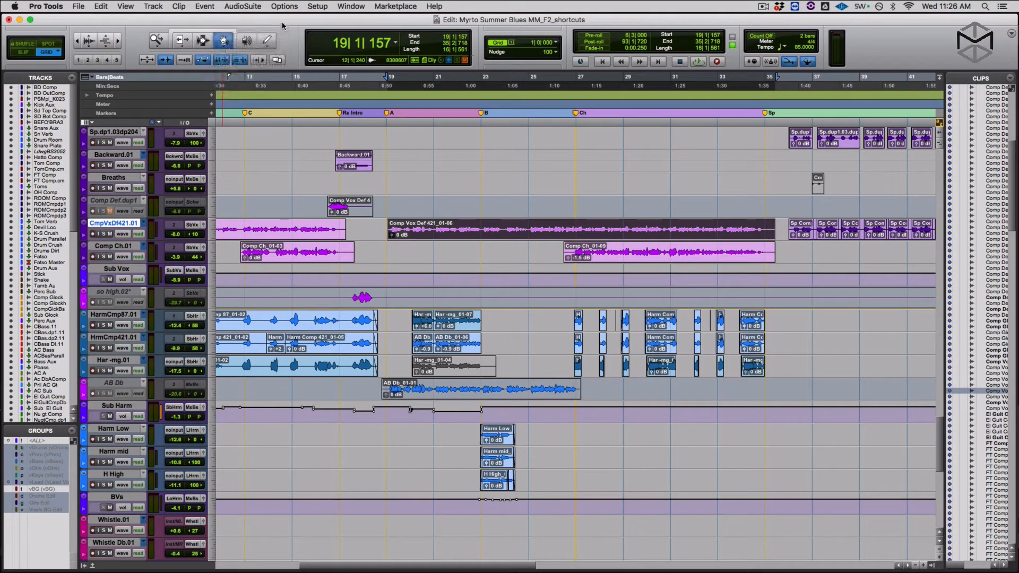
left_click(281, 6)
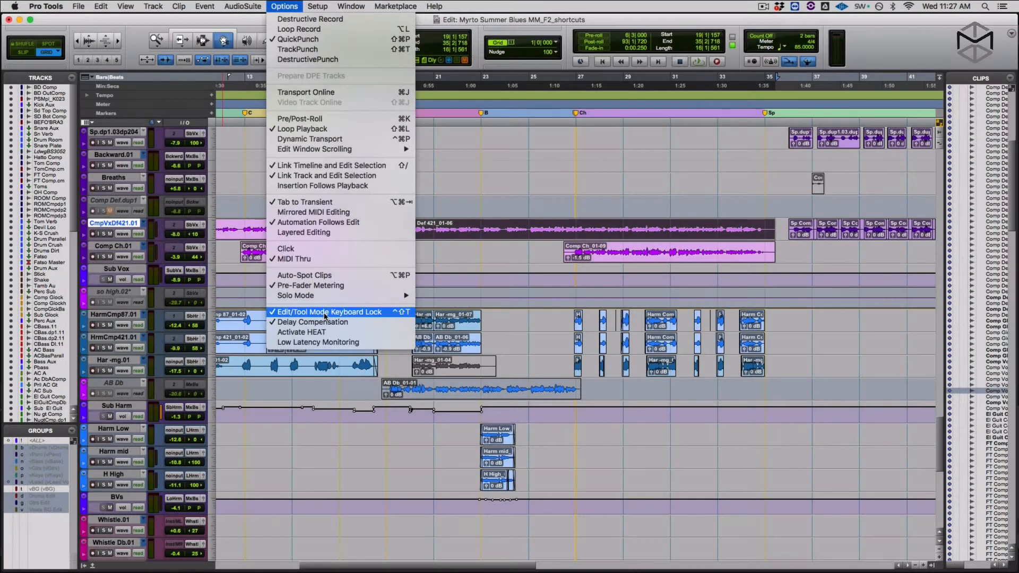
left_click(322, 313)
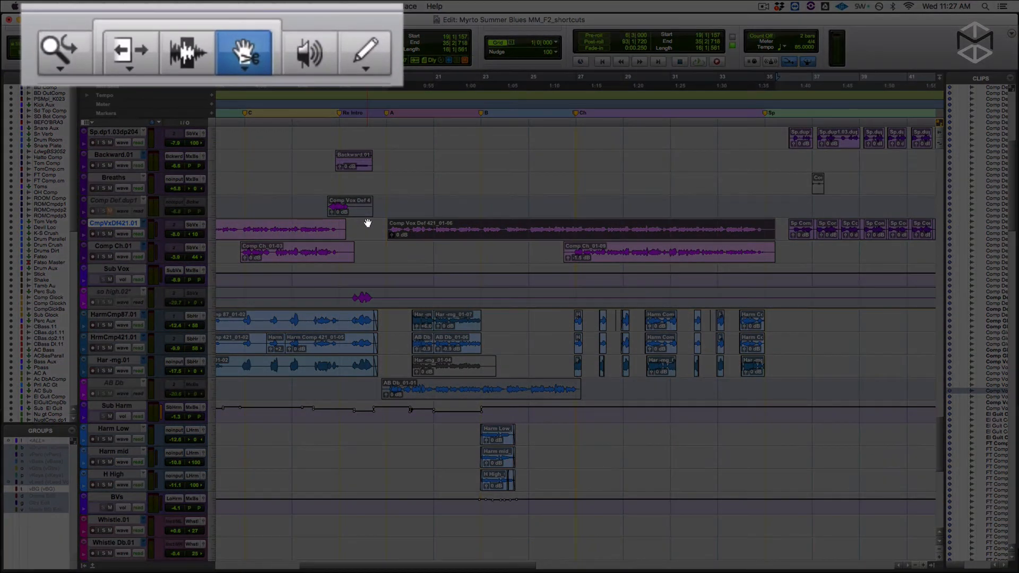
Cycle the Grabber tool repeatedly through its Time, Separation and Object modes.
key("F8")
key("F8")
key("F8")
key("F8")
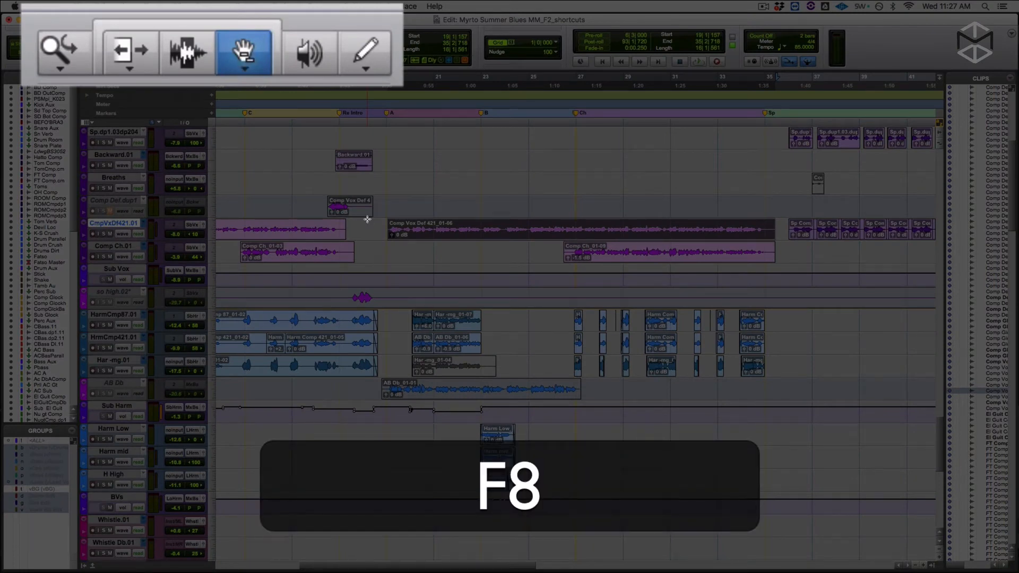
key("F8")
key("F8")
key("F8")
key("F8")
key("F8")
key("F8")
key("F8")
key("F8")
key("F8")
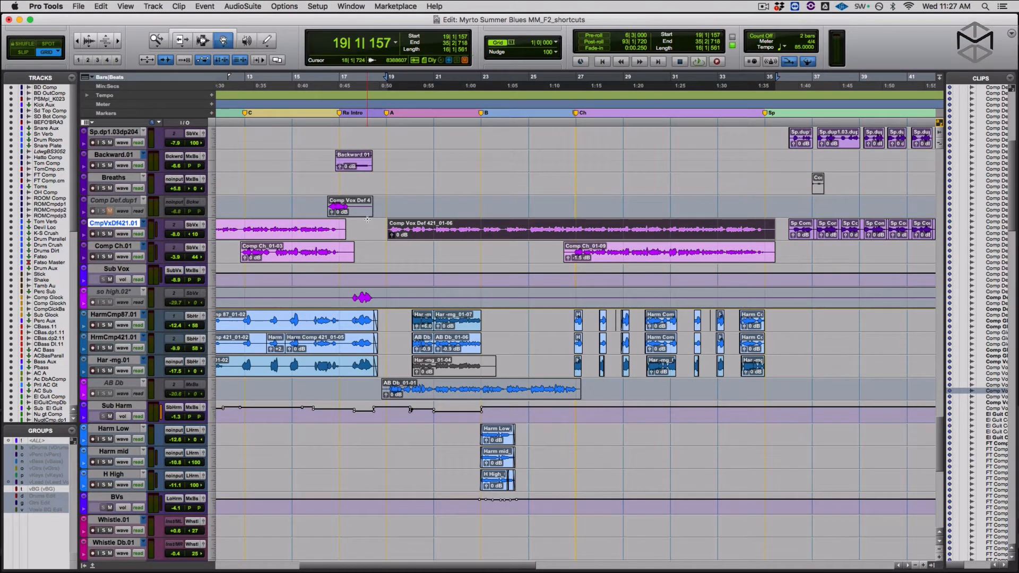
Try time-compressing the Comp Vox Def 421_01-06 clip with the TCE Trimmer so it starts at bar 22, and undo it.
key("F6")
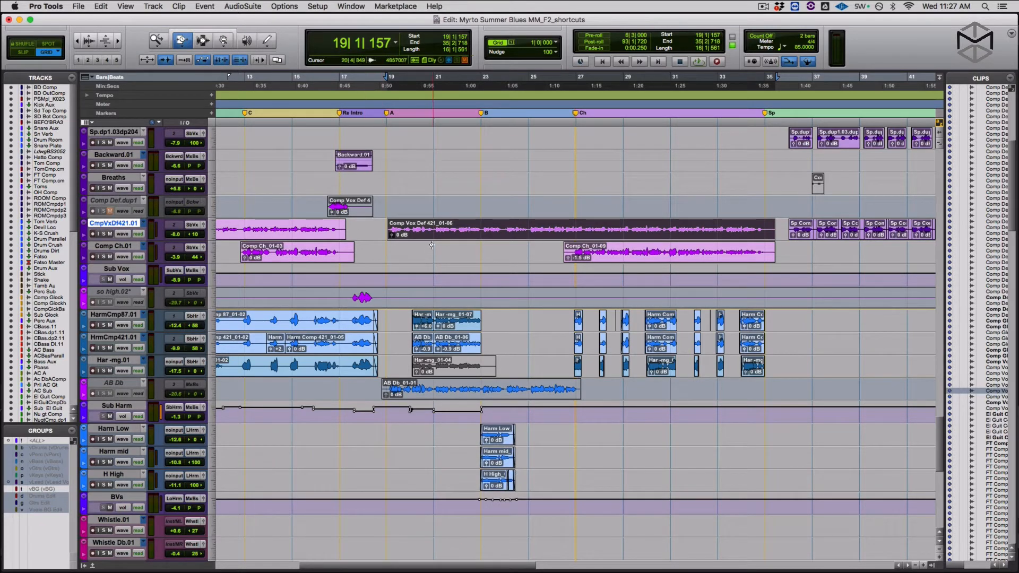
left_click(457, 231)
key("alt+shift+3")
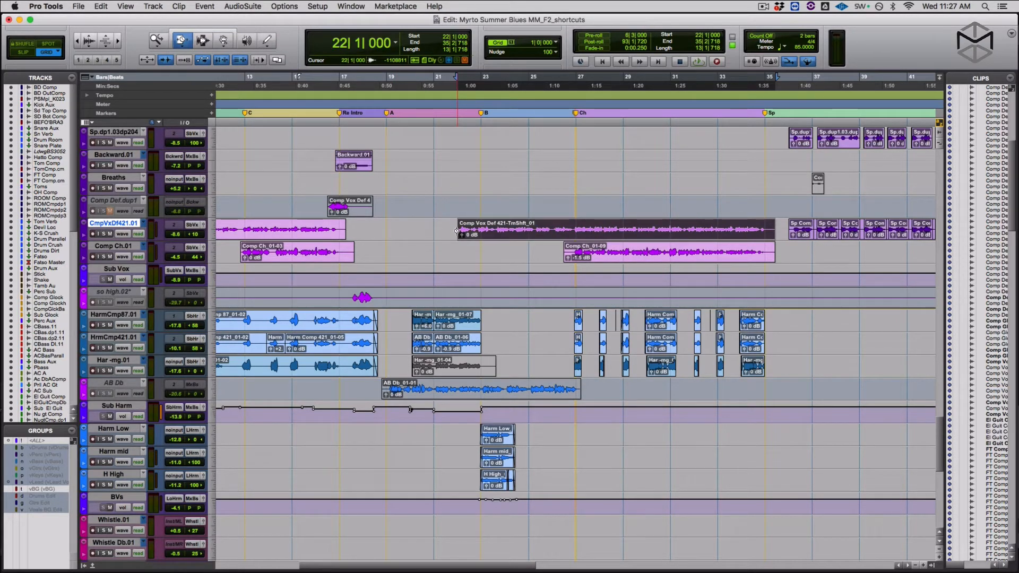
key("z")
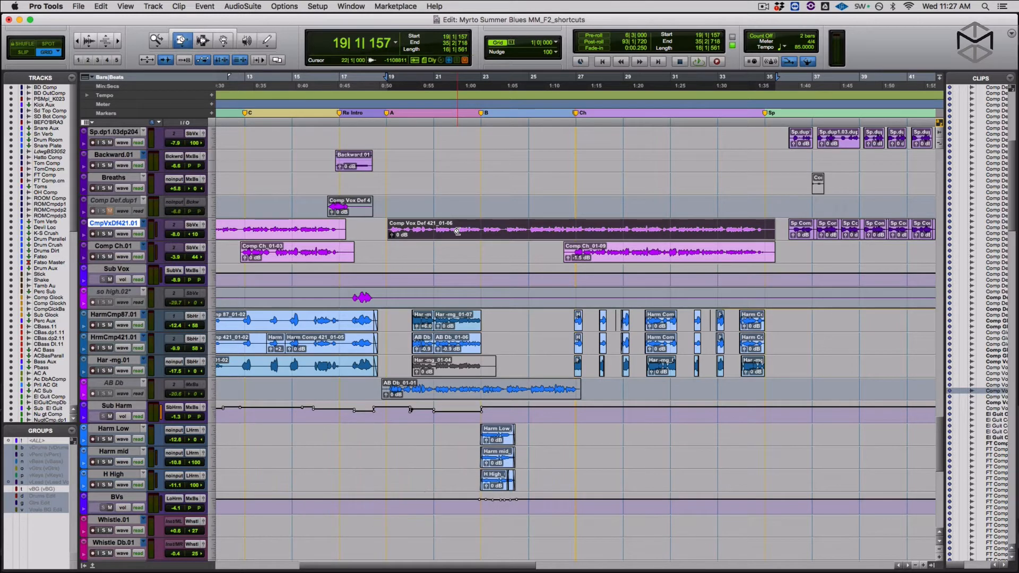
Set the Trimmer tool to Standard mode and the Grabber tool to Separation mode.
left_click(184, 42)
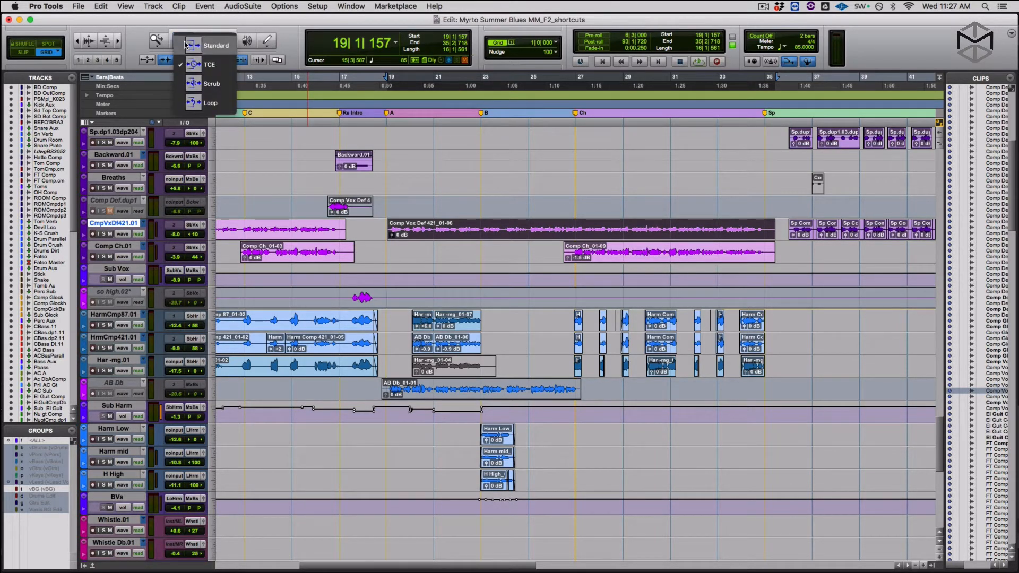
left_click(214, 47)
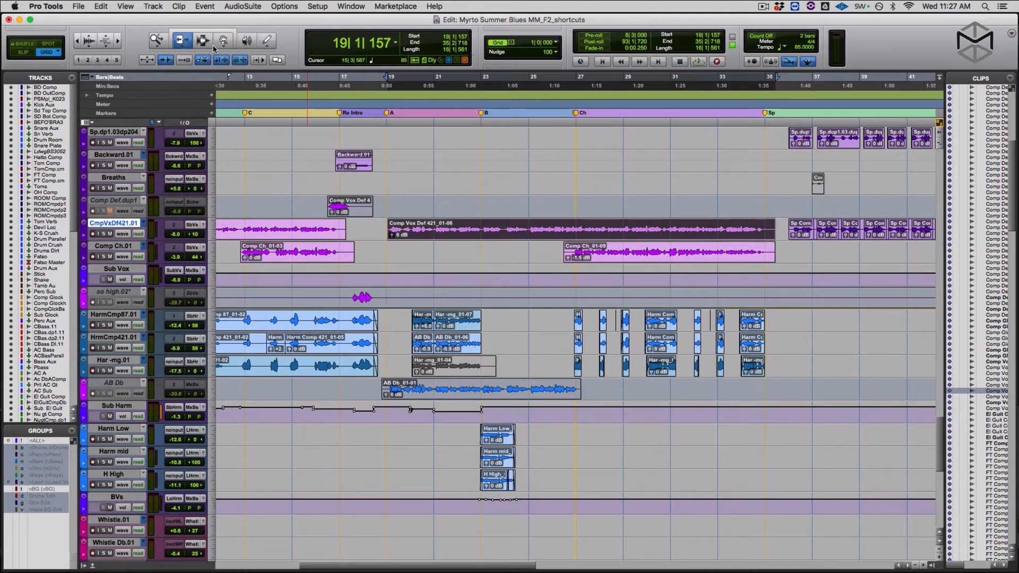
left_click(157, 43)
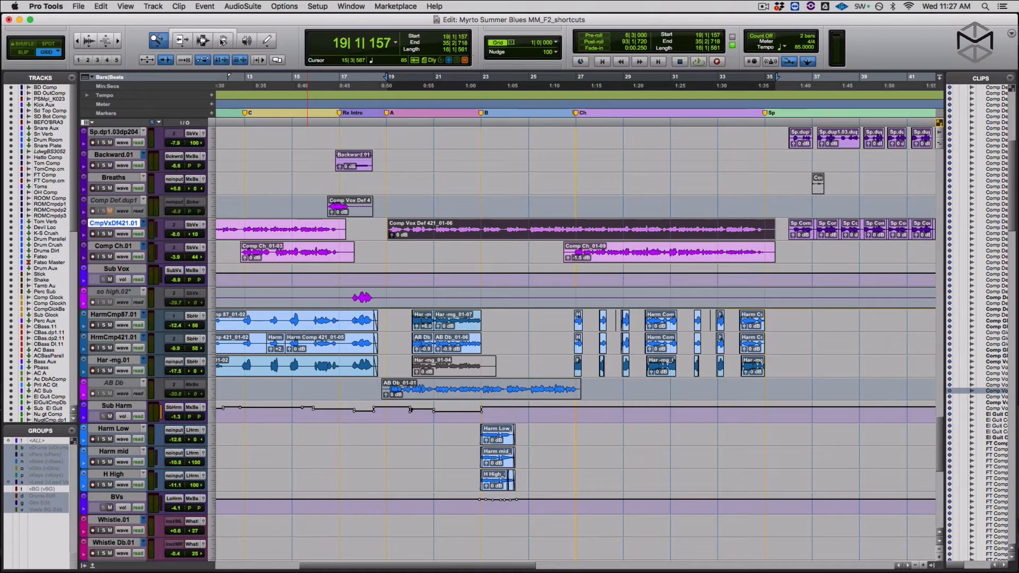
left_click(203, 42)
left_click(244, 65)
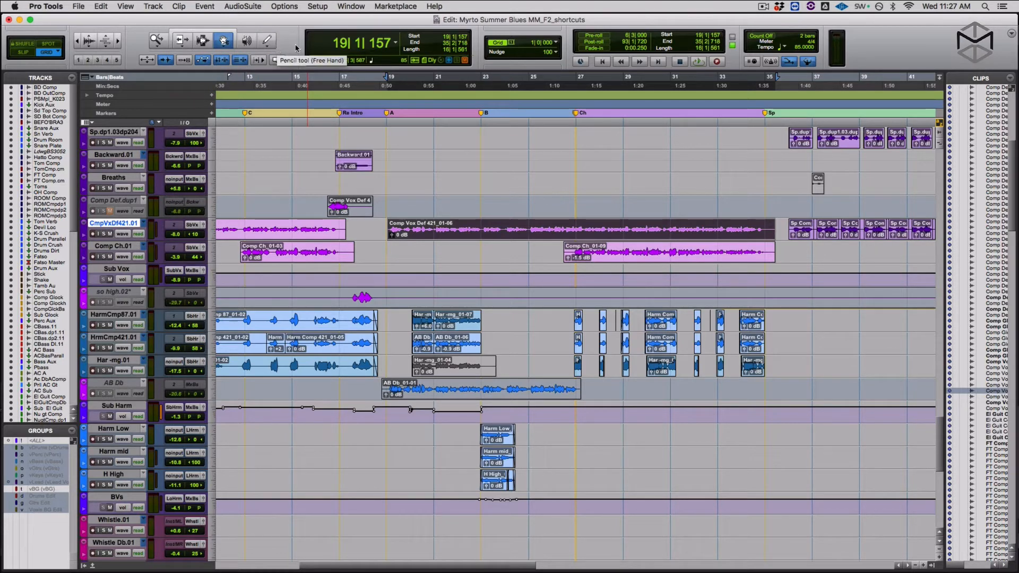
Turn on Edit/Tool Mode Keyboard Lock.
left_click(287, 7)
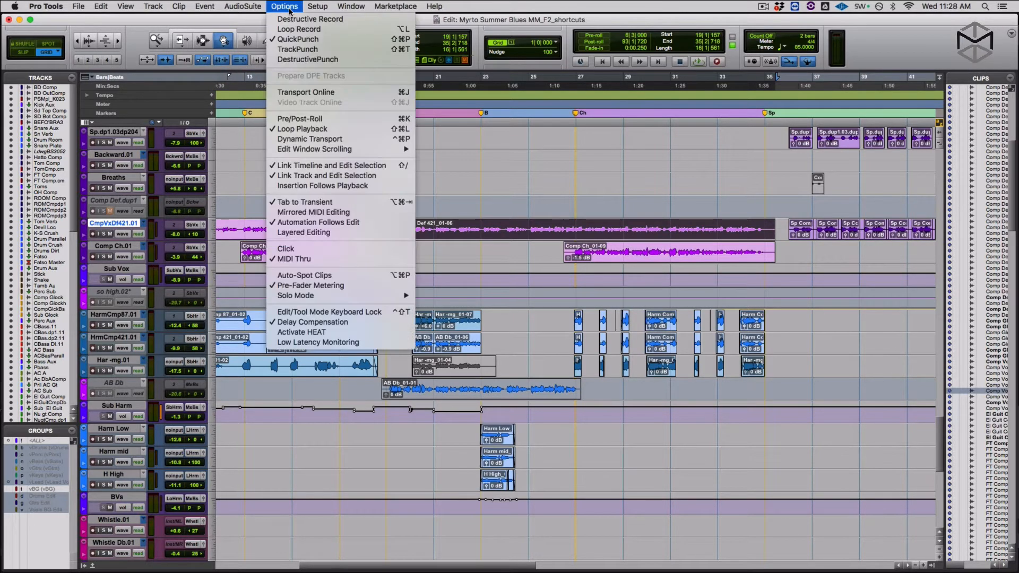
left_click(361, 313)
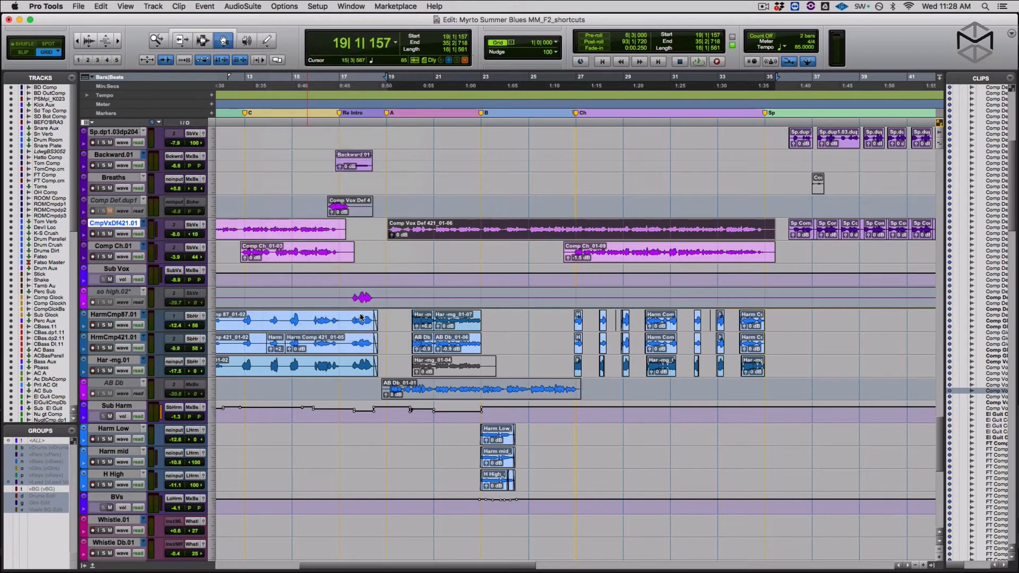
Try to cycle the Grabber tool's mode while Edit/Tool Mode Keyboard Lock is on.
key("F8")
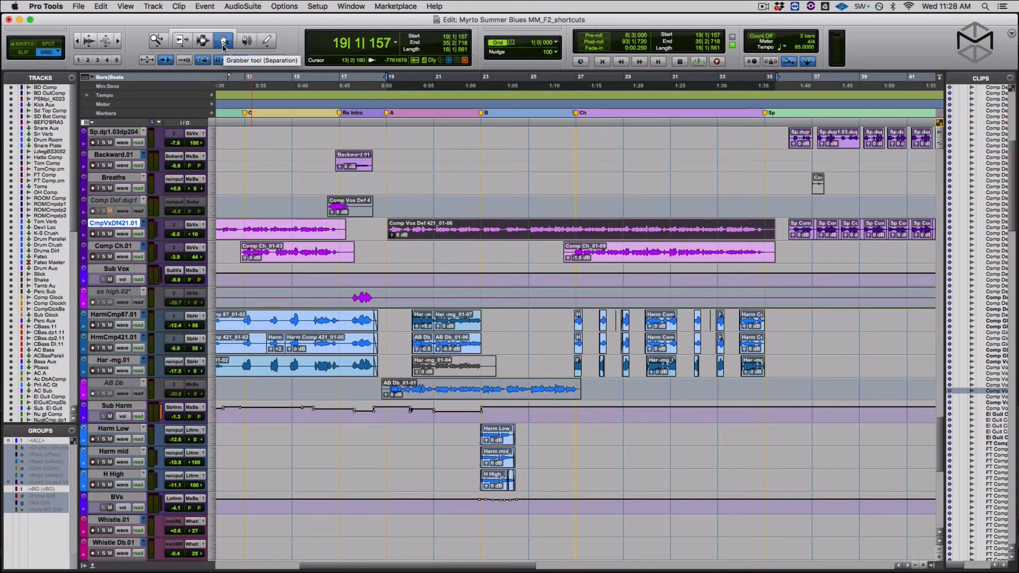
left_click(223, 43)
left_click(277, 28)
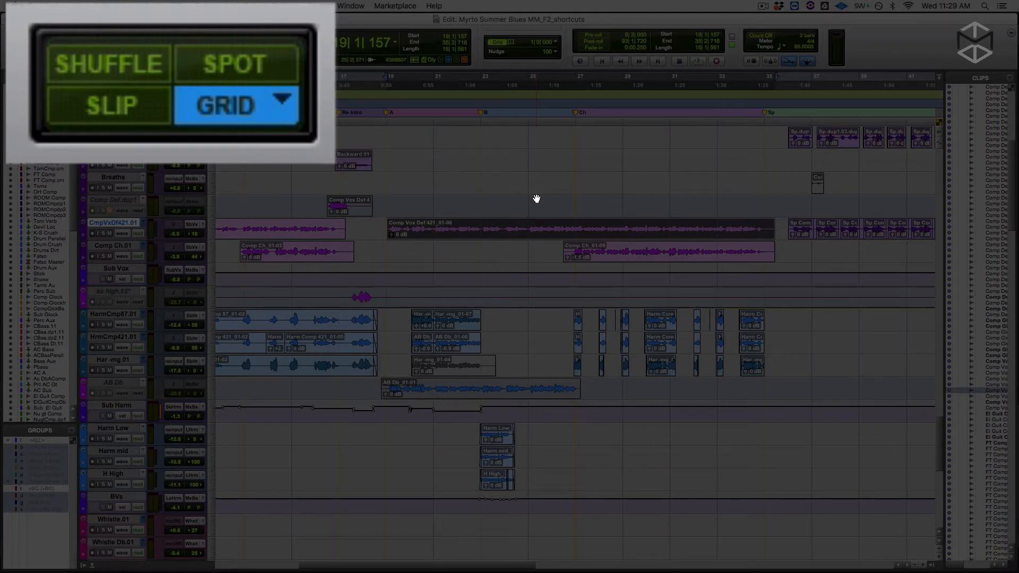
Cycle the edit mode through Shuffle, Slip and Spot, ending on Grid.
key("F1")
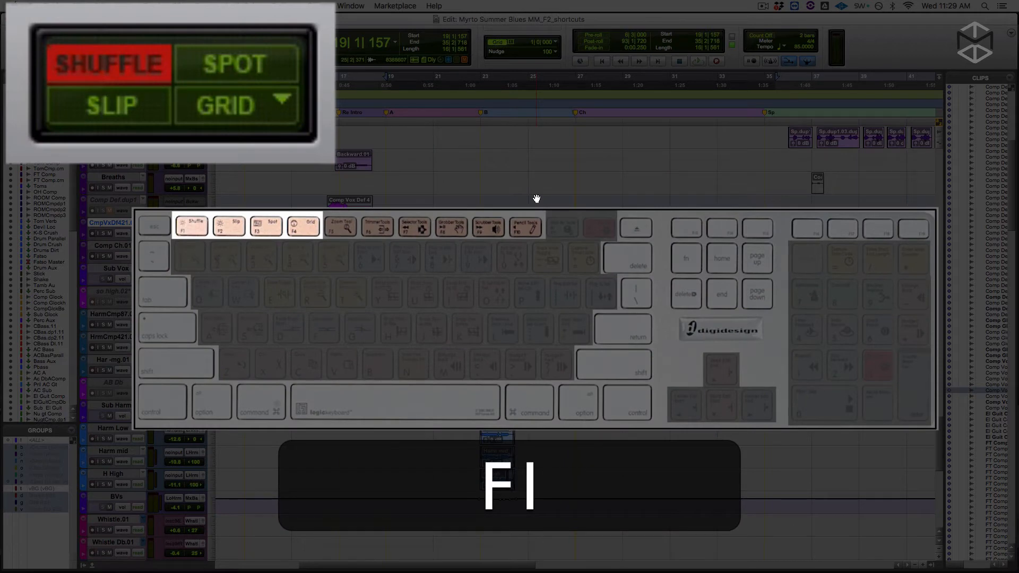
key("F2")
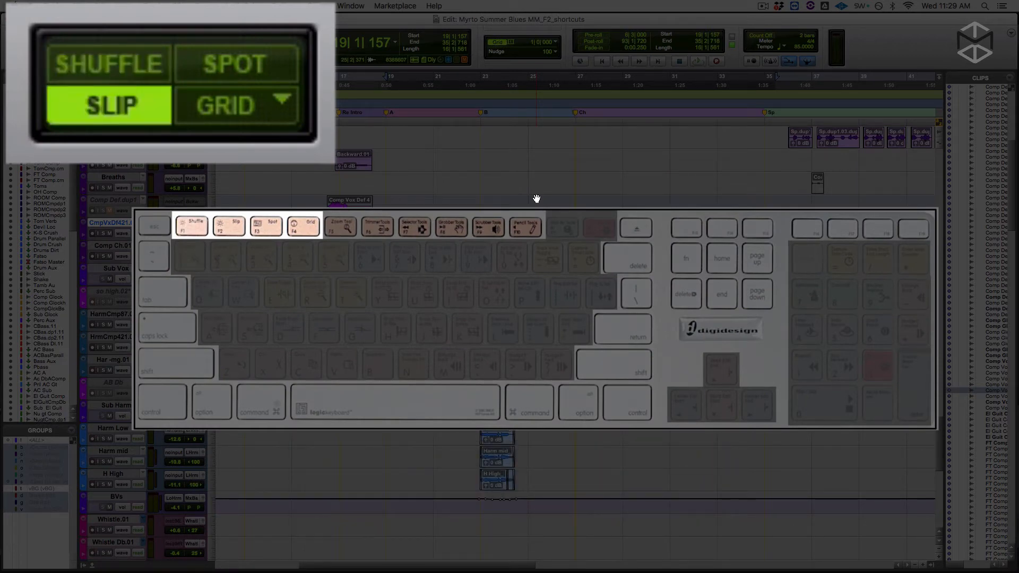
key("F3")
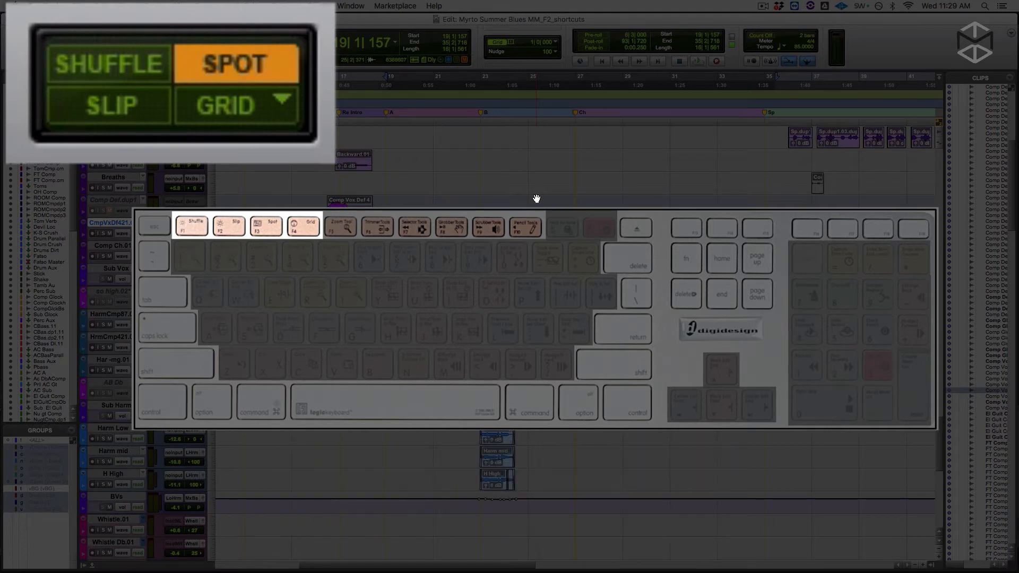
key("F4")
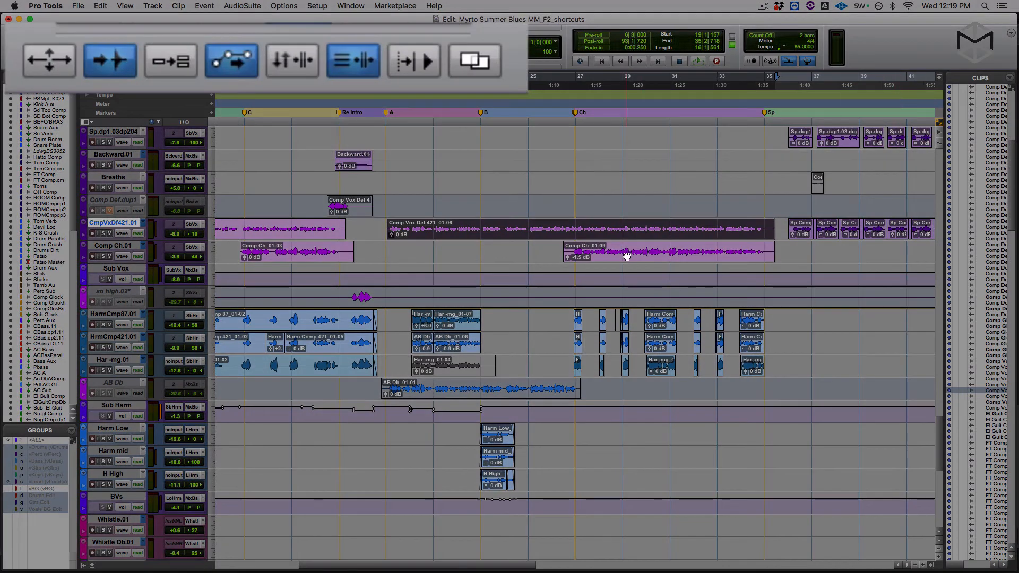
Turn off Link Timeline and Edit Selection and select bars 31 to 35 in the timeline ruler.
left_click(285, 59)
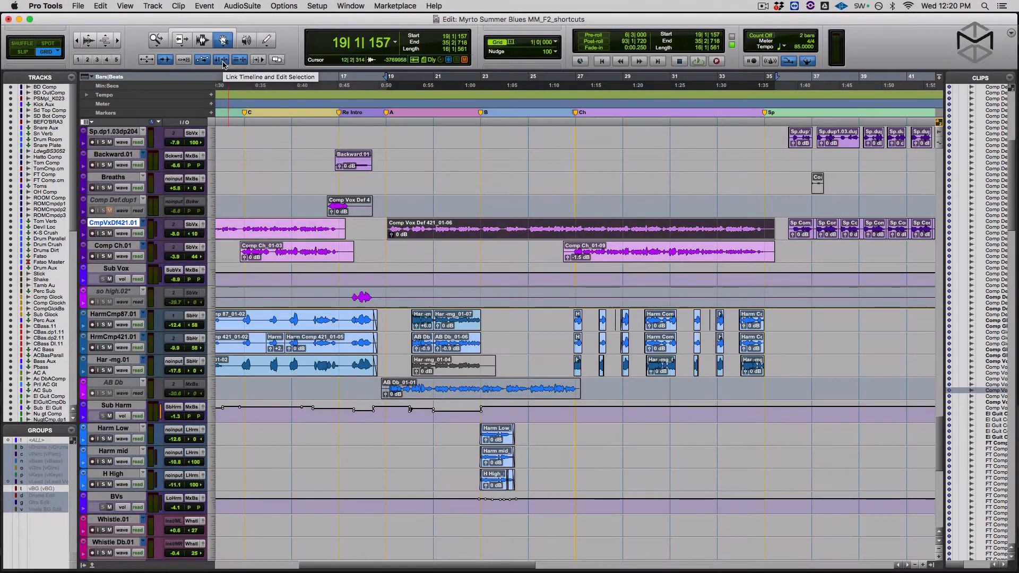
left_click(223, 63)
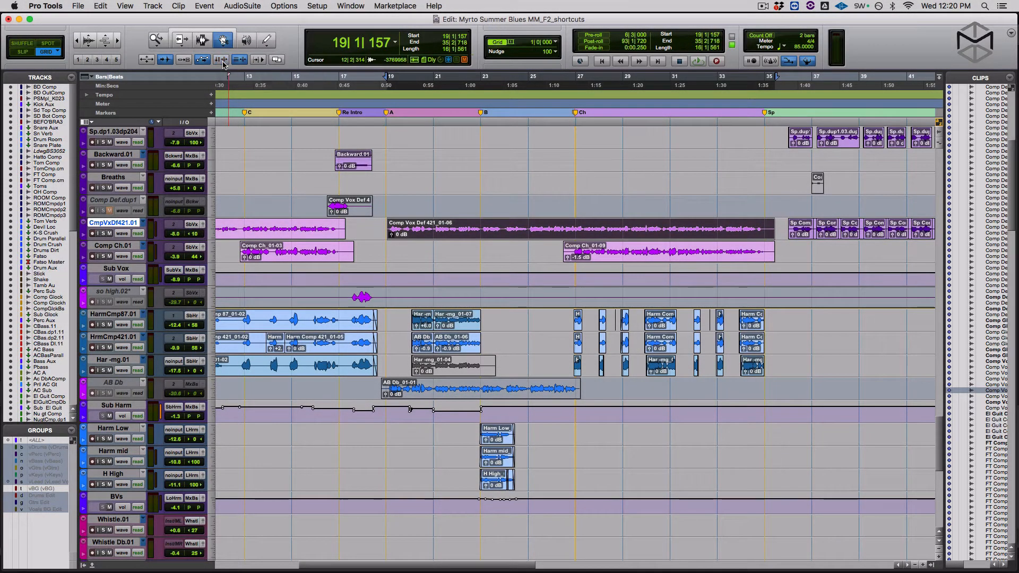
key("F6")
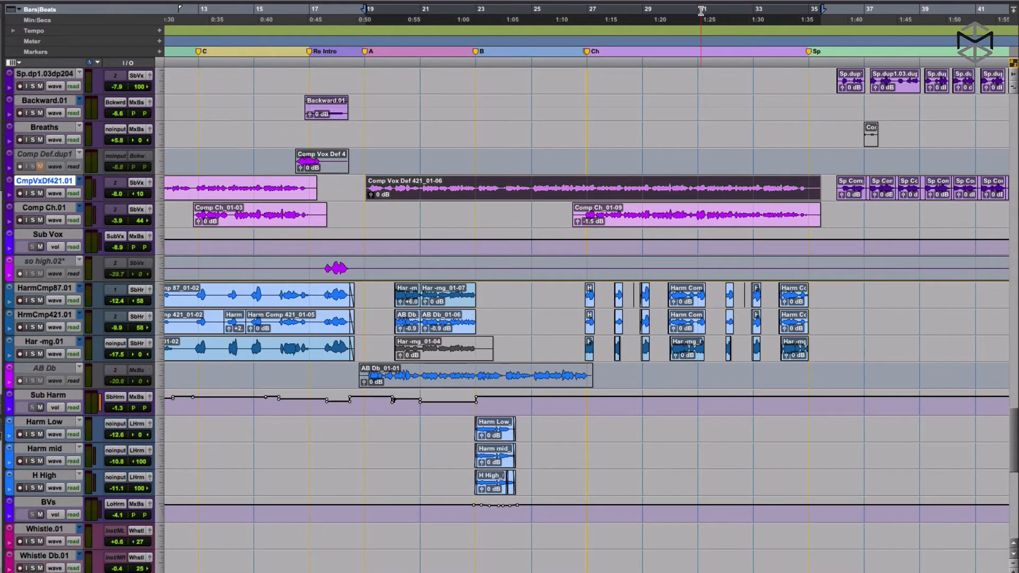
left_click_drag(700, 10, 803, 19)
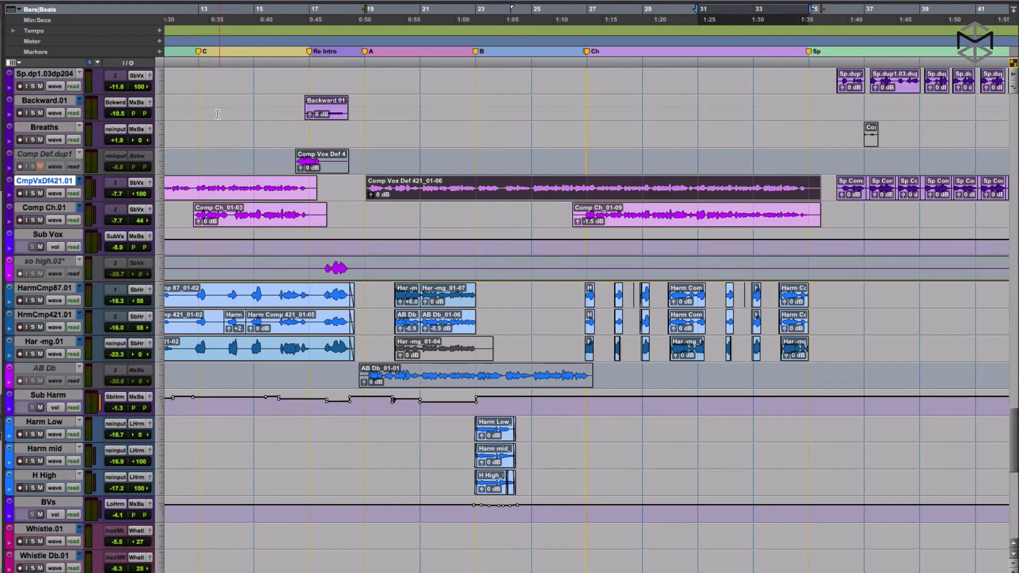
Select bars 11 to 13 on the Backward.01 track, then play the edit selection and the timeline selection separately.
scroll(218, 113, "left", 4)
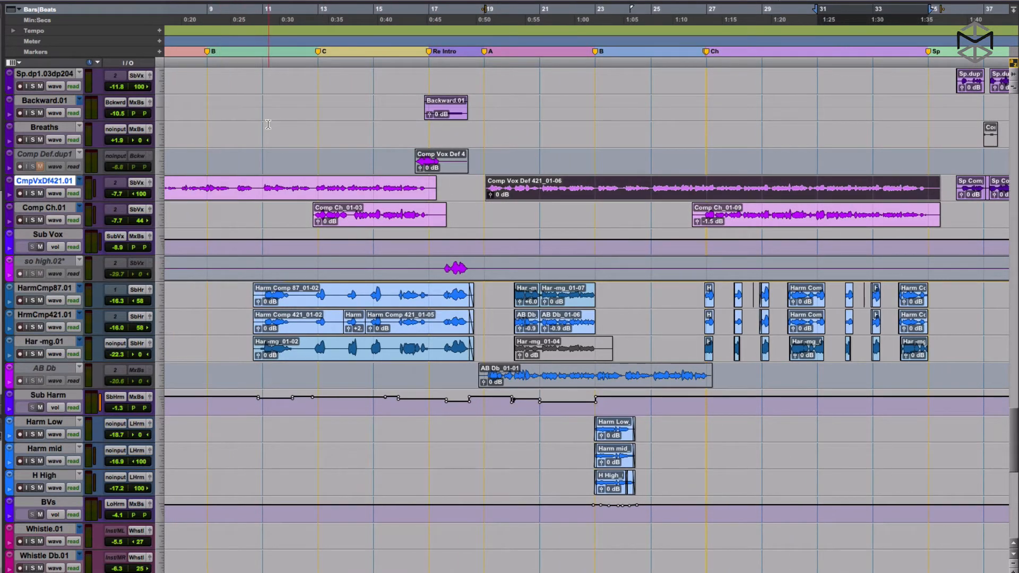
left_click_drag(262, 107, 317, 109)
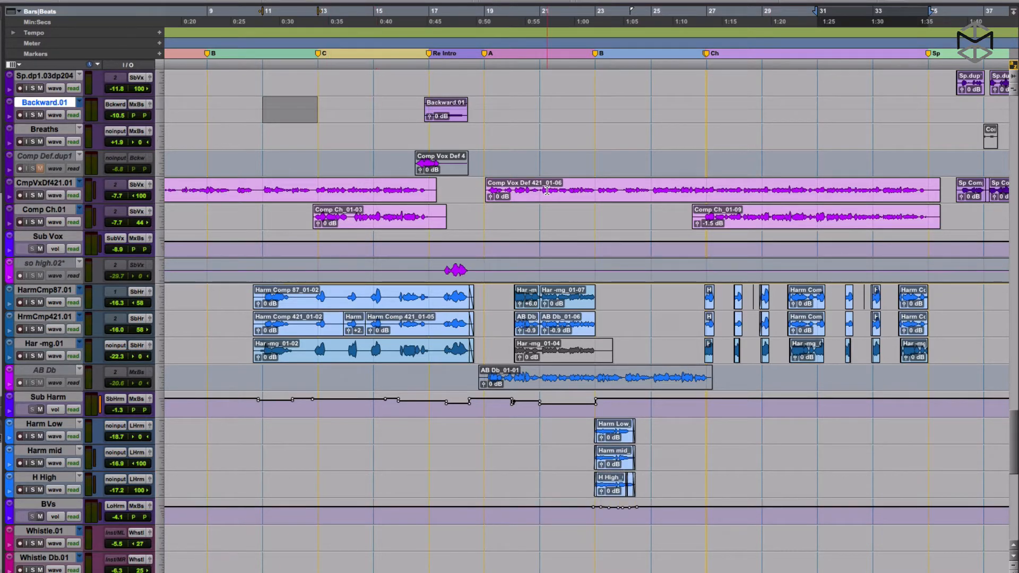
key("space")
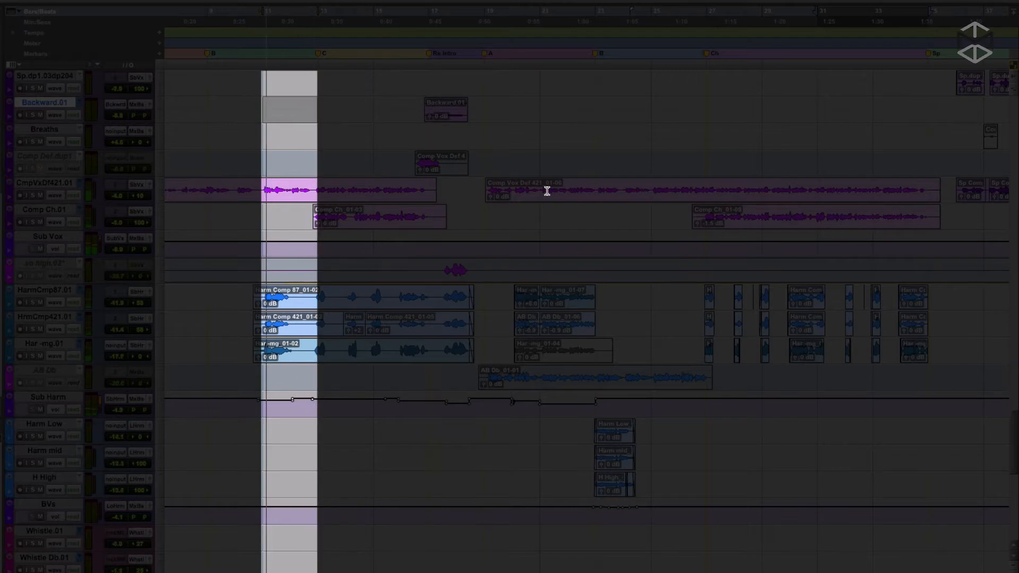
key("space")
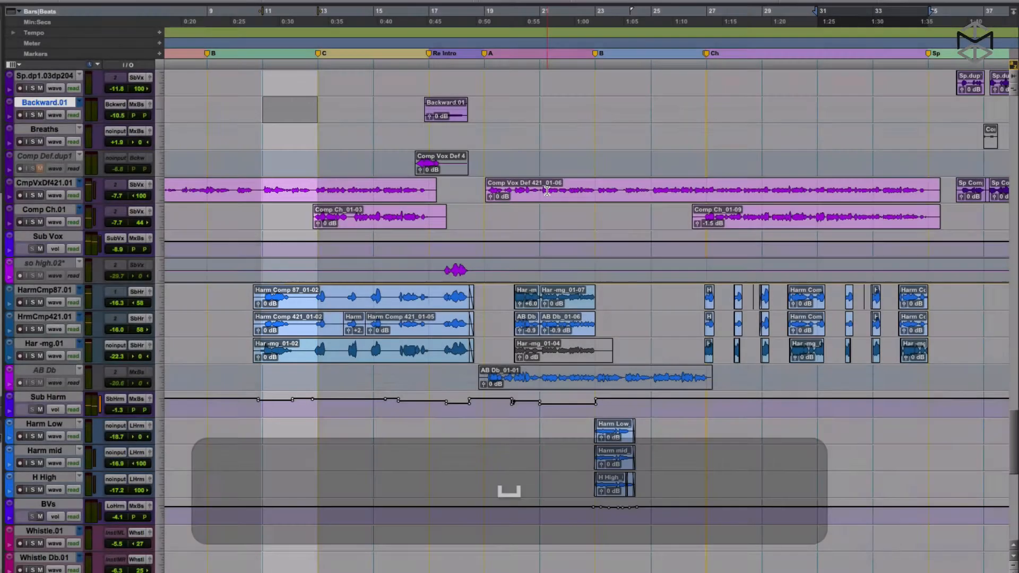
left_click(547, 191)
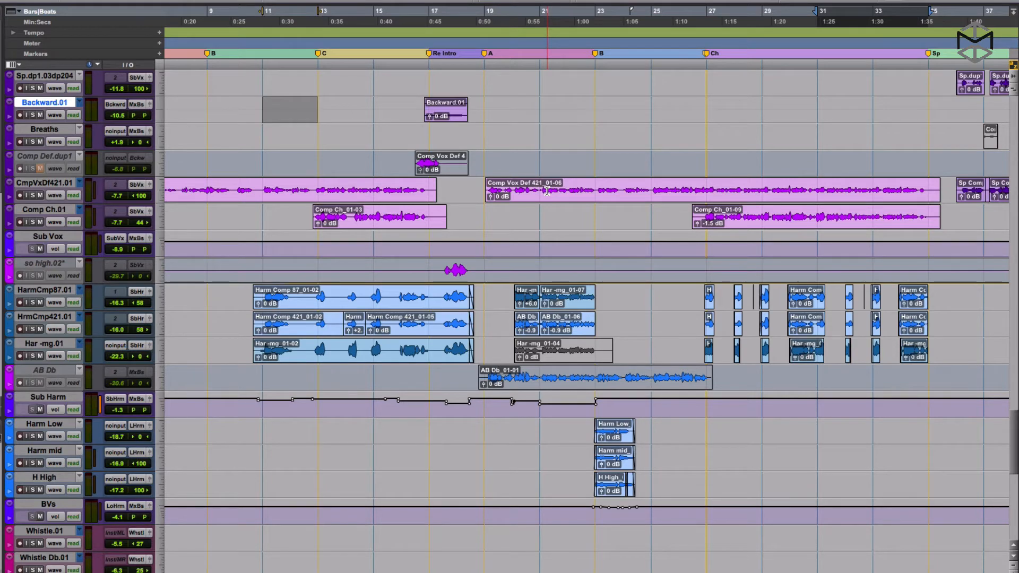
key("bracketright")
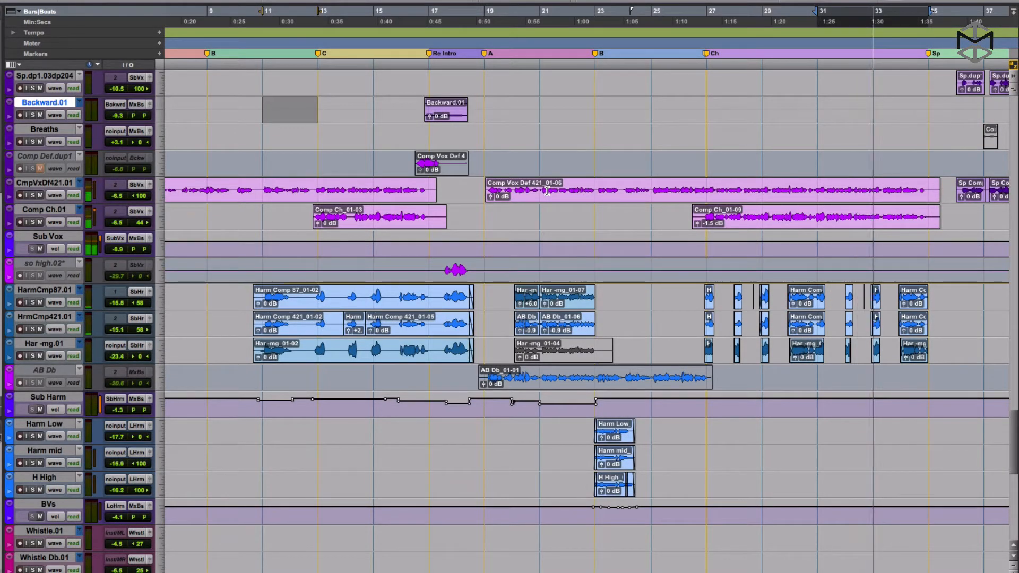
key("space")
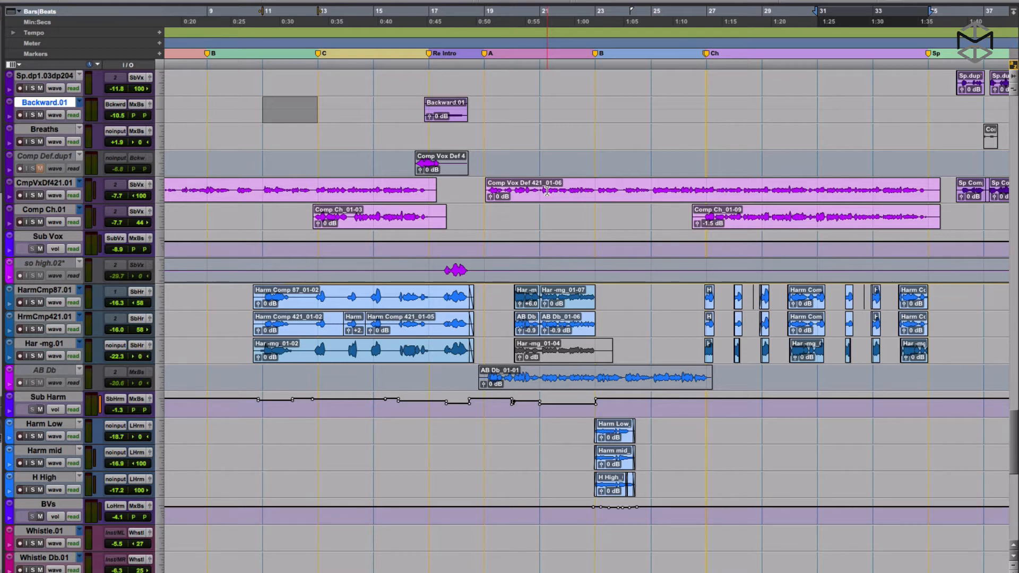
Copy the timeline selection at bars 31 to 35 to the edit selection on the Backward.01 track and play it.
left_click(870, 91)
left_click(263, 106)
left_click(263, 109)
left_click(817, 31)
left_click(855, 45)
key("0")
key("space")
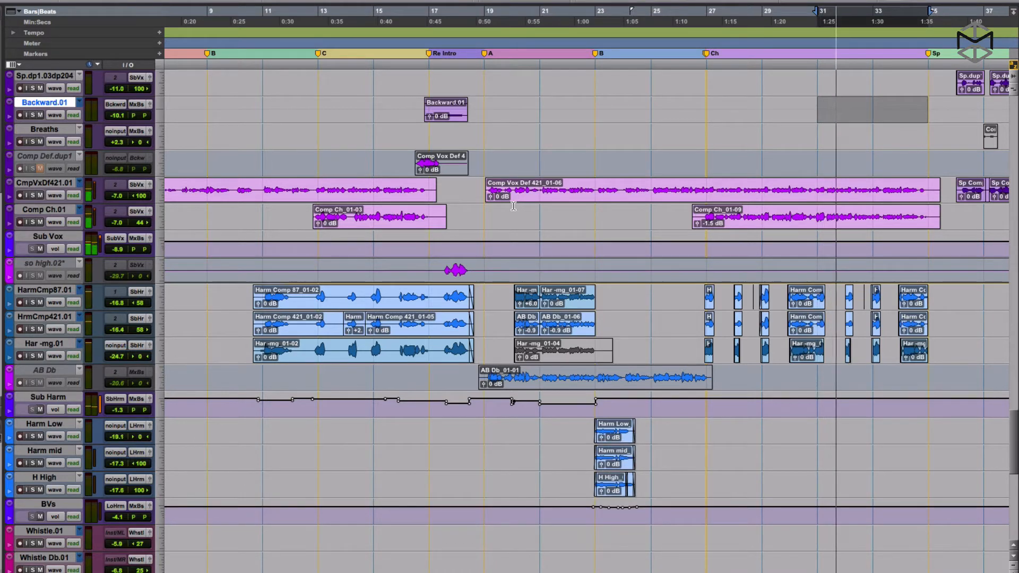
key("space")
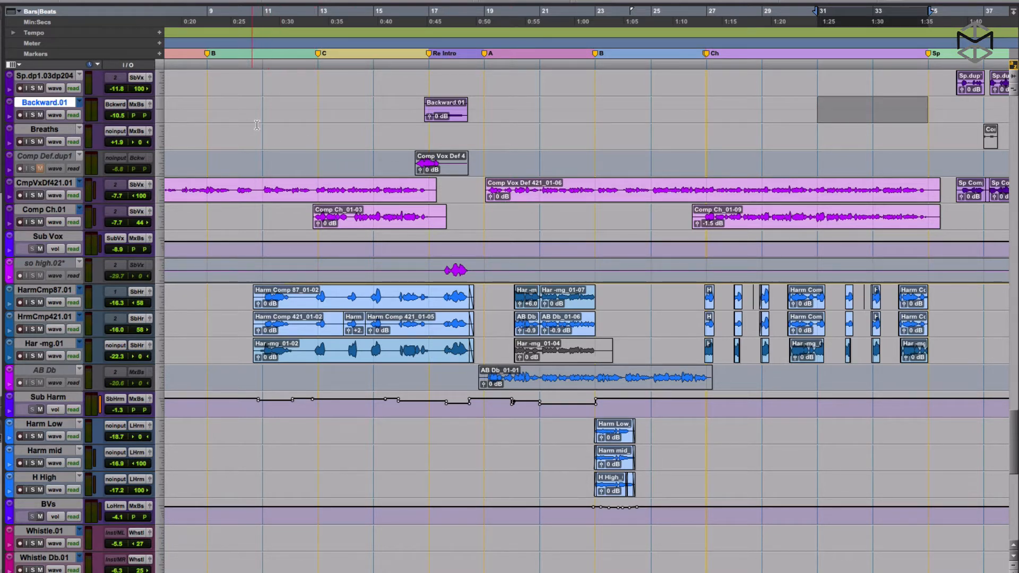
Select bars 11 to 13 on the Breaths track and zoom in horizontally on that selection.
left_click_drag(262, 128, 314, 134)
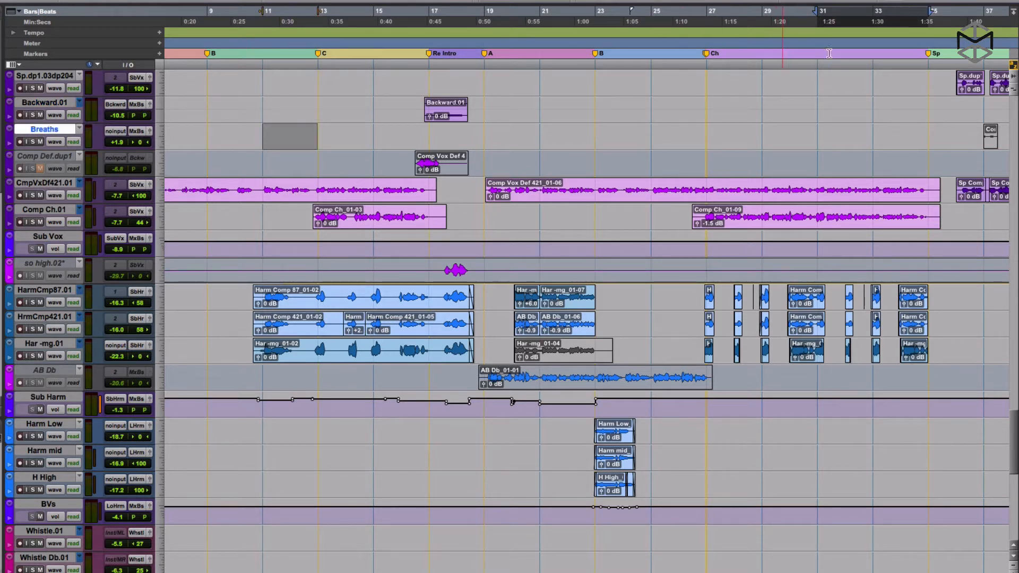
scroll(754, 117, "right", 1)
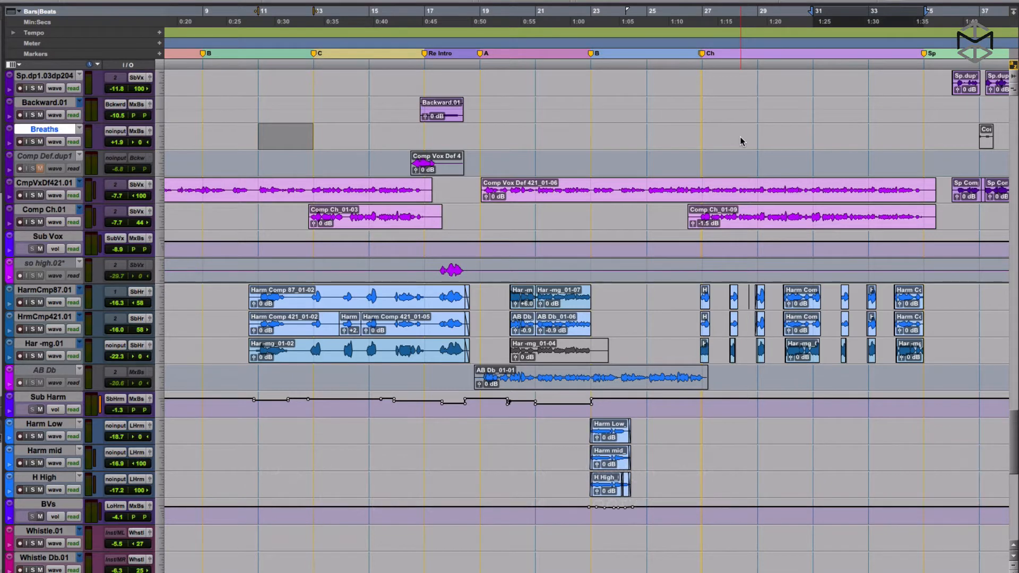
key("t")
key("t")
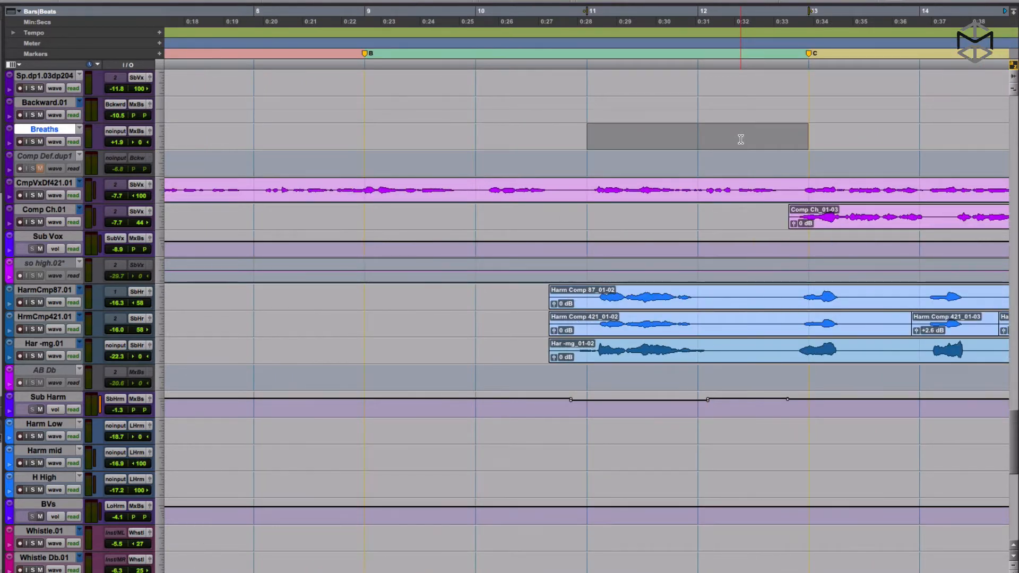
Center the view on the timeline selection's start and end, then on the edit selection's start and end at closer zoom.
key("q")
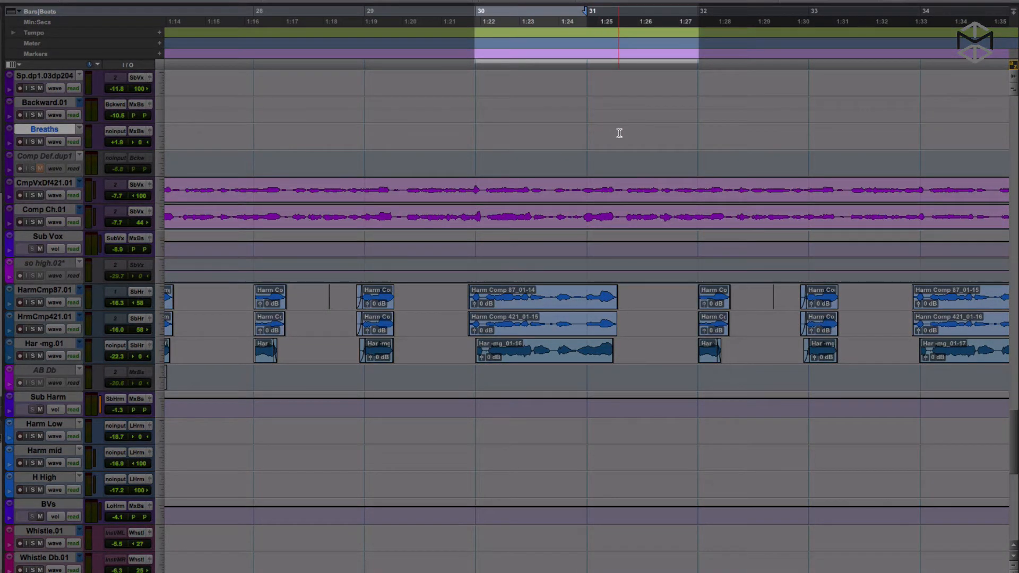
key("w")
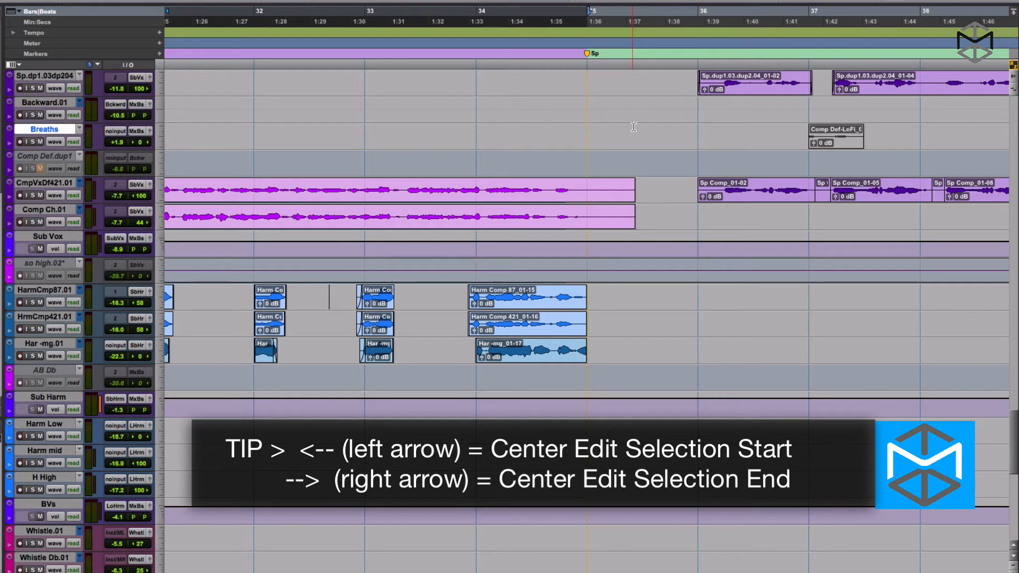
key("Left")
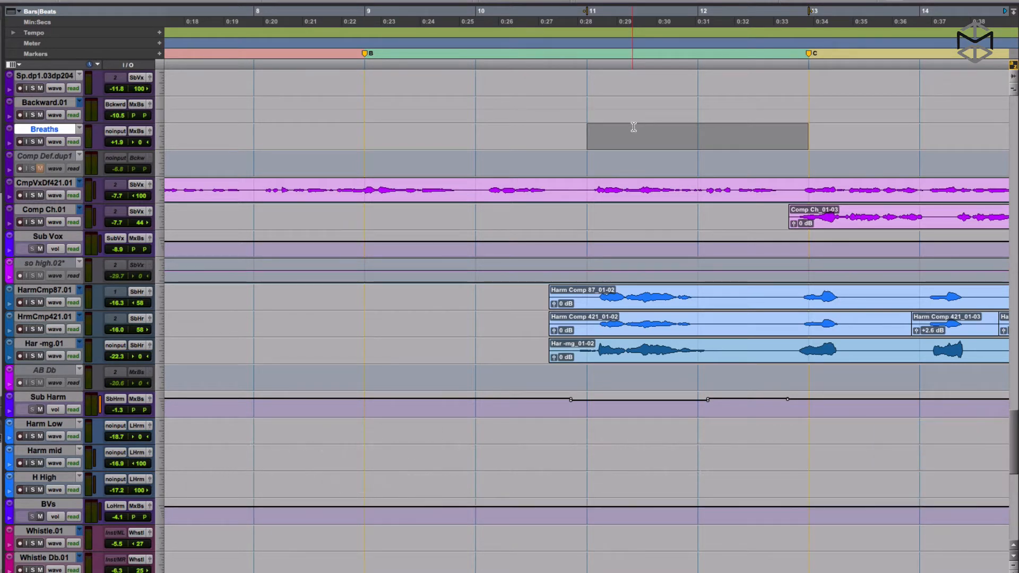
key("t")
key("t")
key("t")
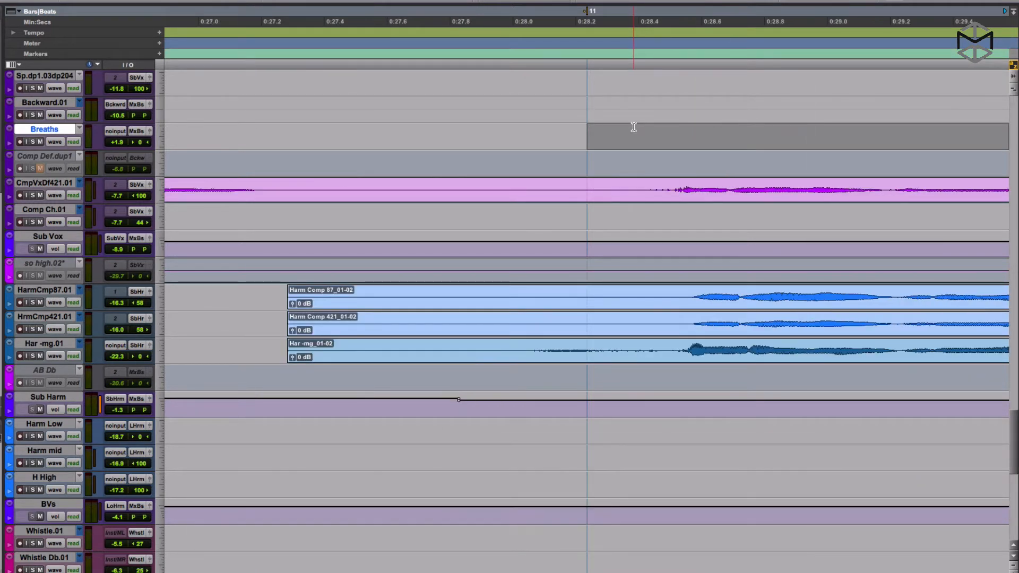
key("Right")
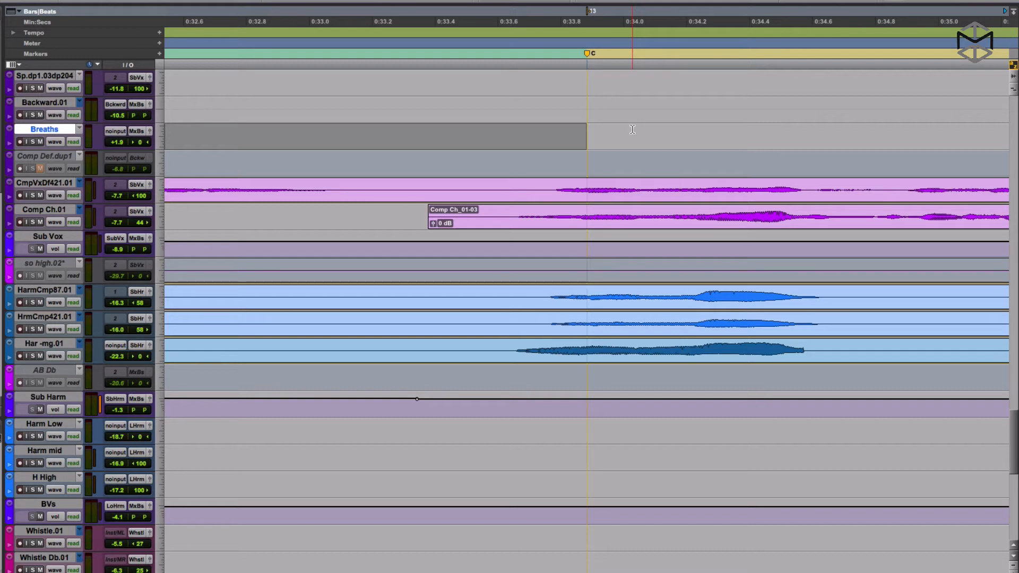
Delete the fade-out at the end of the Harm Comp 87_01-02 clip.
key("r")
key("r")
key("r")
key("r")
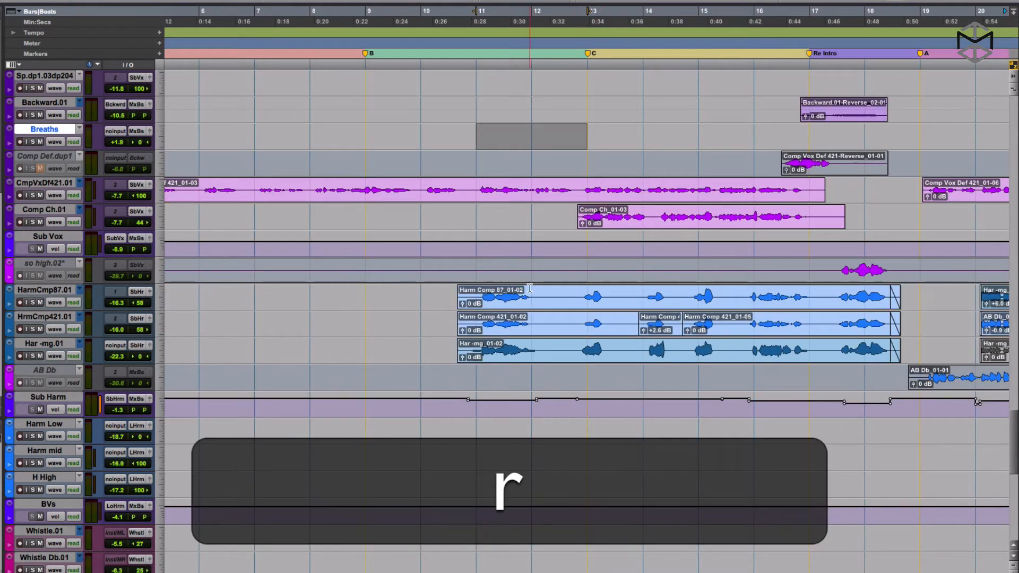
double_click(531, 295)
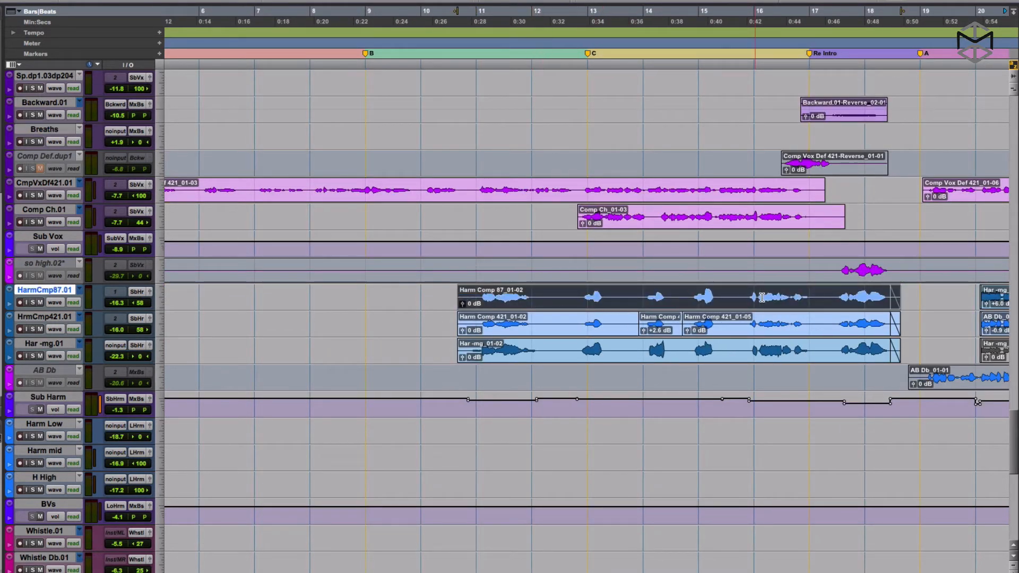
left_click(896, 298)
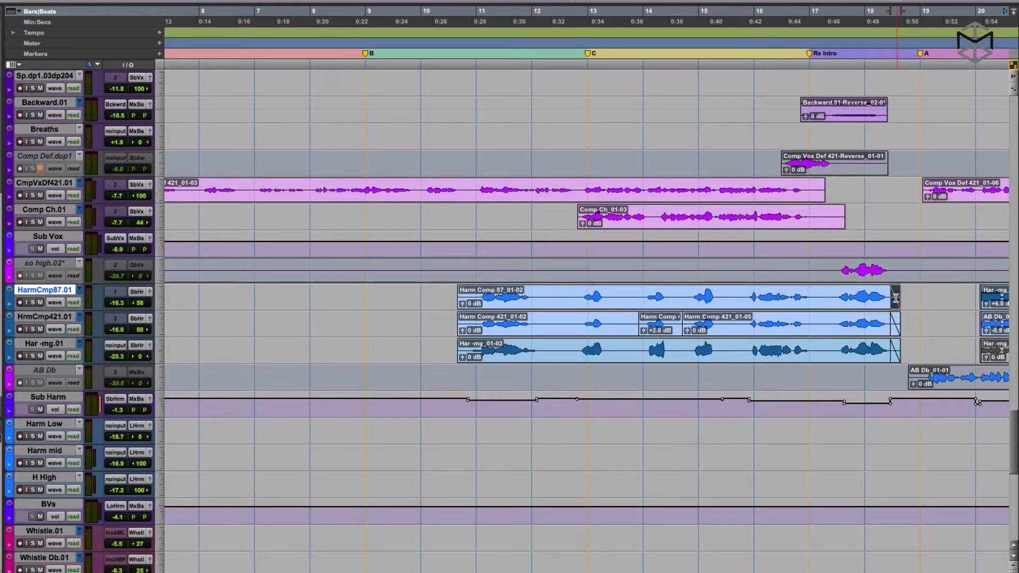
key("Delete")
Switch to Slip mode and enlarge the HarmCmp87.01 track, zoomed in on the start of the Harm Comp 87_01-02 clip.
key("F2")
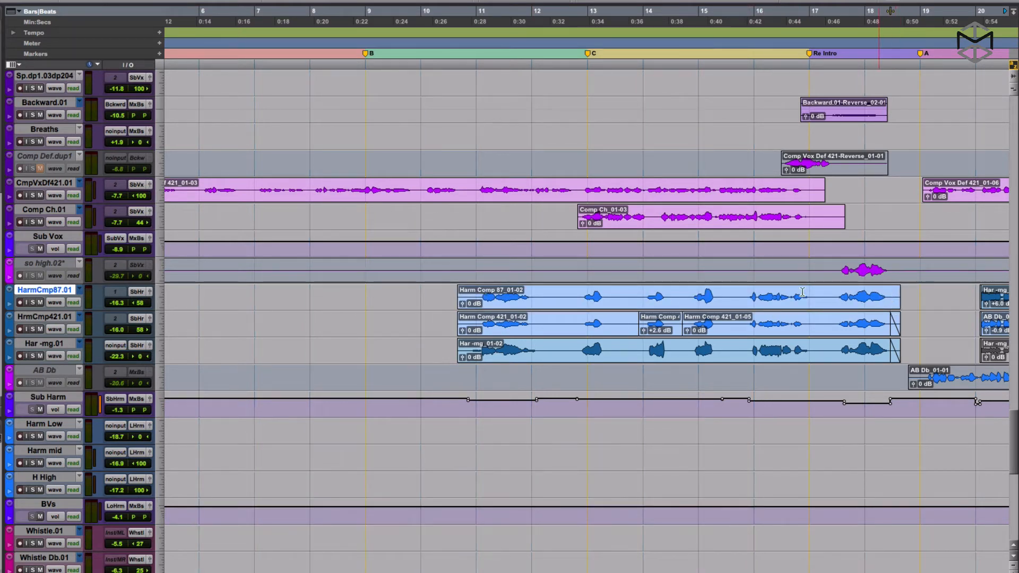
double_click(725, 295)
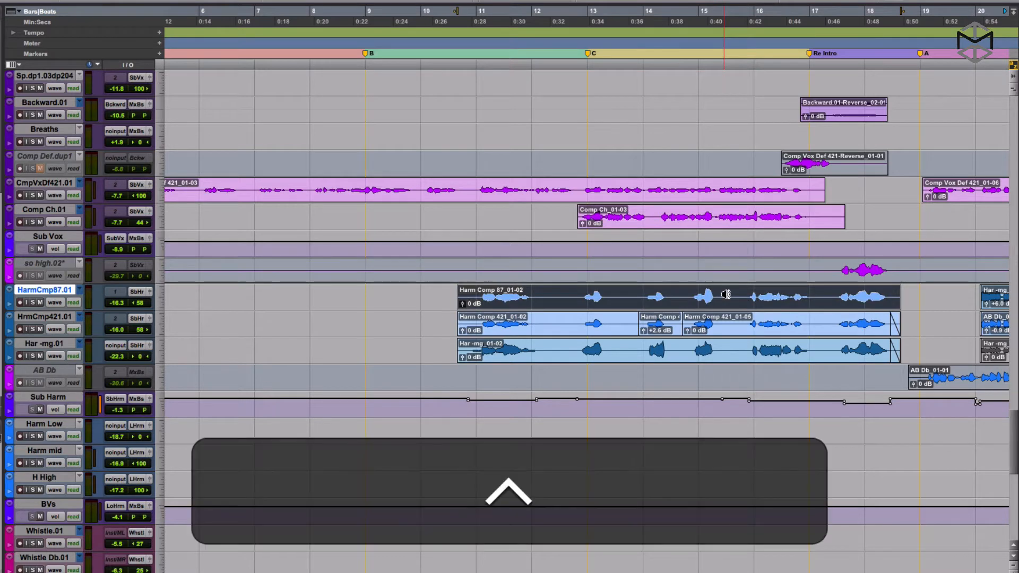
key("ctrl+Up")
key("ctrl+Up")
key("t")
key("t")
key("t")
key("t")
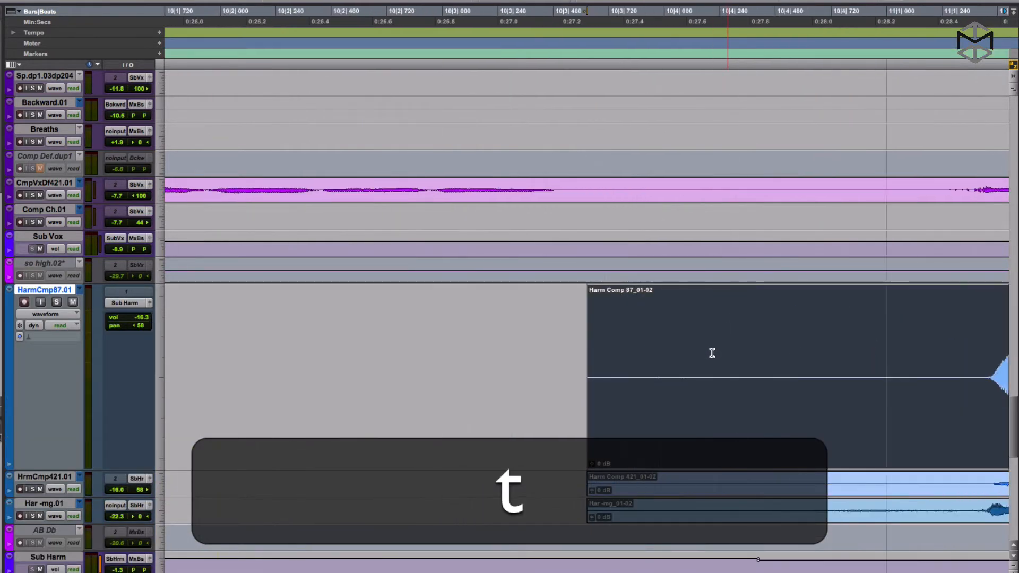
Trim the start of the Harm Comp 87_01-02 clip to just after 11|1|240, shortly before its waveform begins.
scroll(598, 368, "right", 5)
left_click(564, 359)
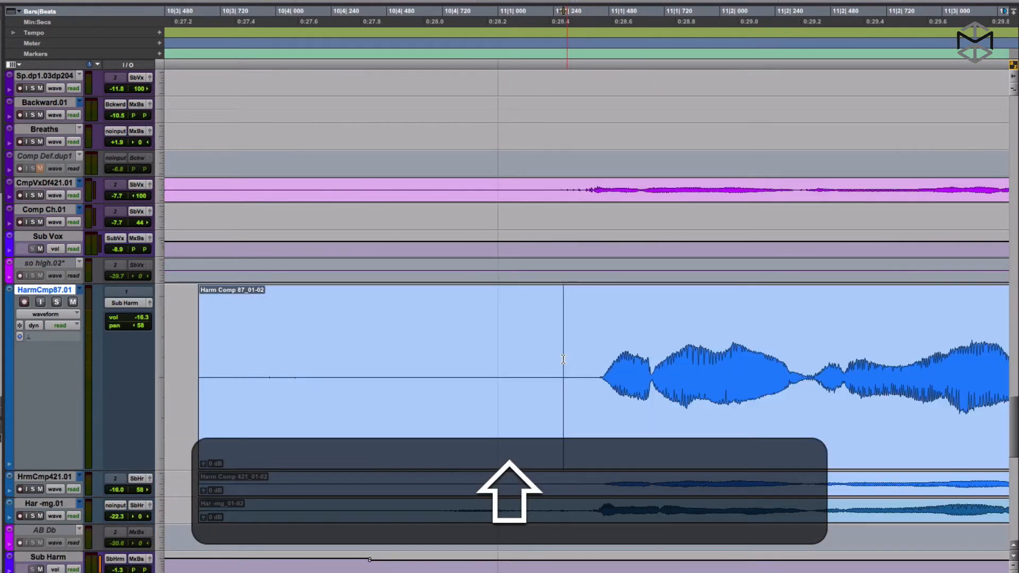
key("a")
Fade in the Harm Comp 87_01-03 clip until about 11|1|360, just before its waveform, and fade it out from about 18|2|720 to its end.
left_click(595, 320)
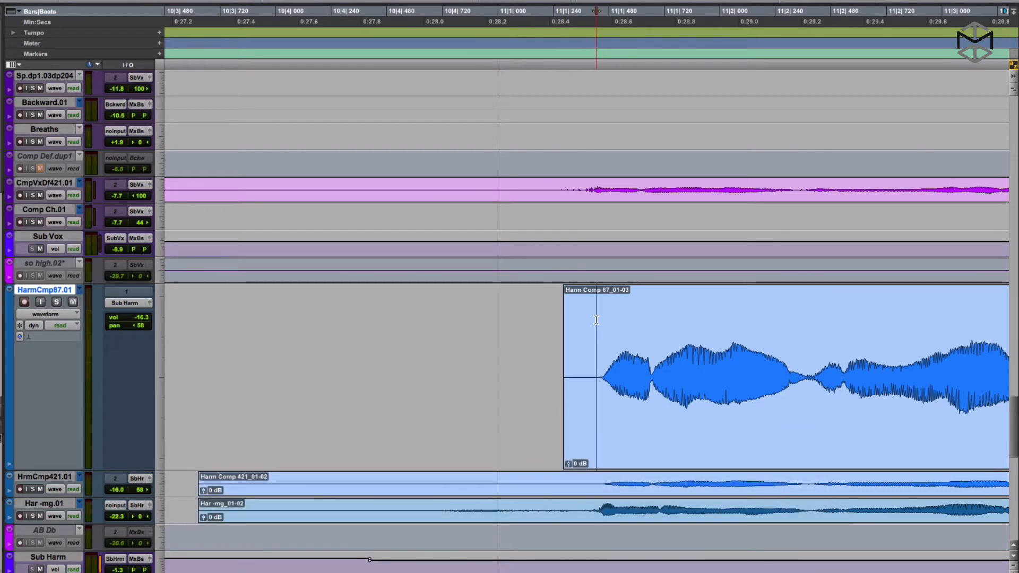
key("d")
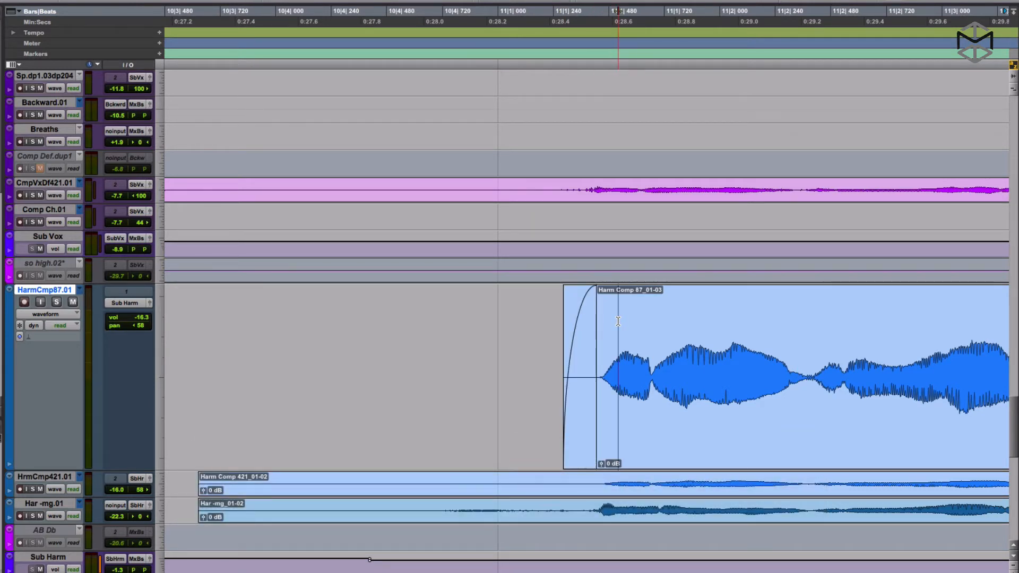
double_click(617, 320)
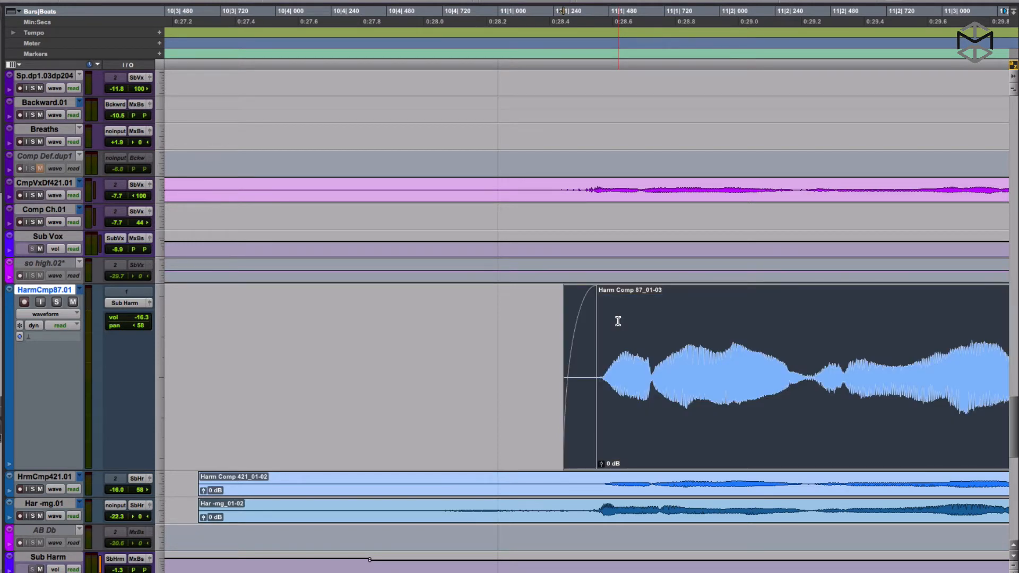
key("Right")
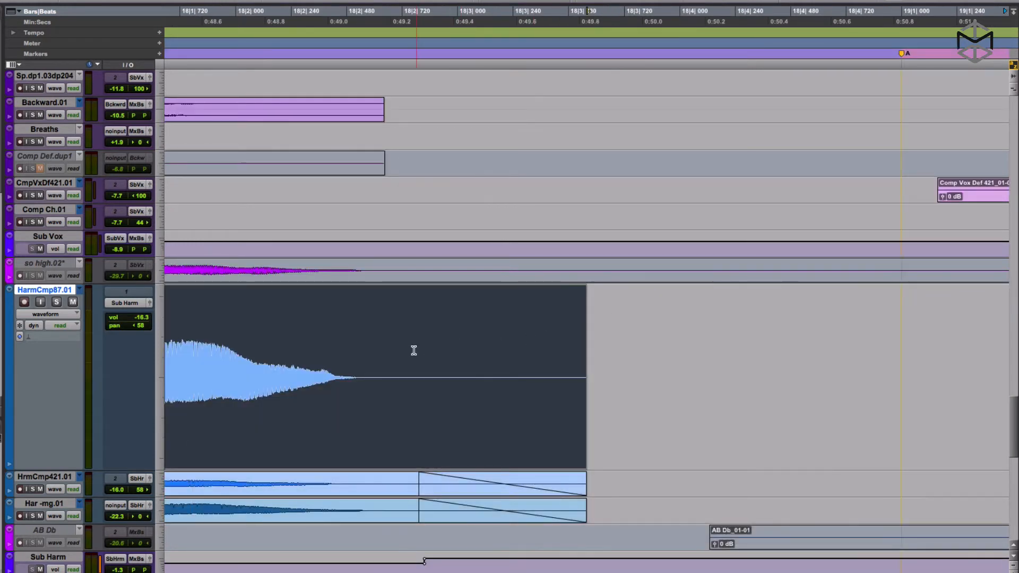
left_click(414, 350)
key("g")
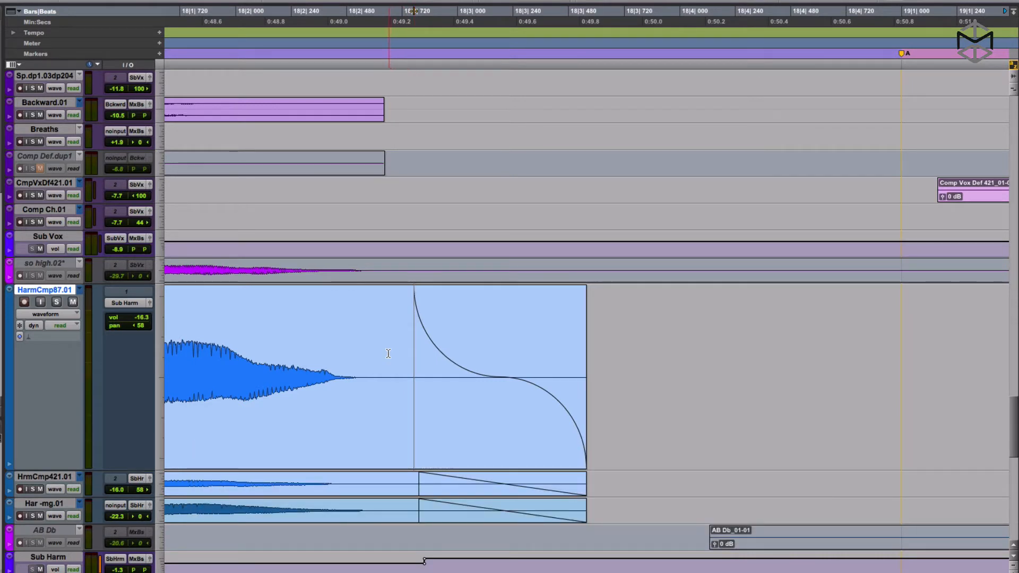
Select the whole Harm Comp 87_01-03 clip, center the view on its start and the timeline selection's start, and show both in a zoomed-out view.
double_click(368, 362)
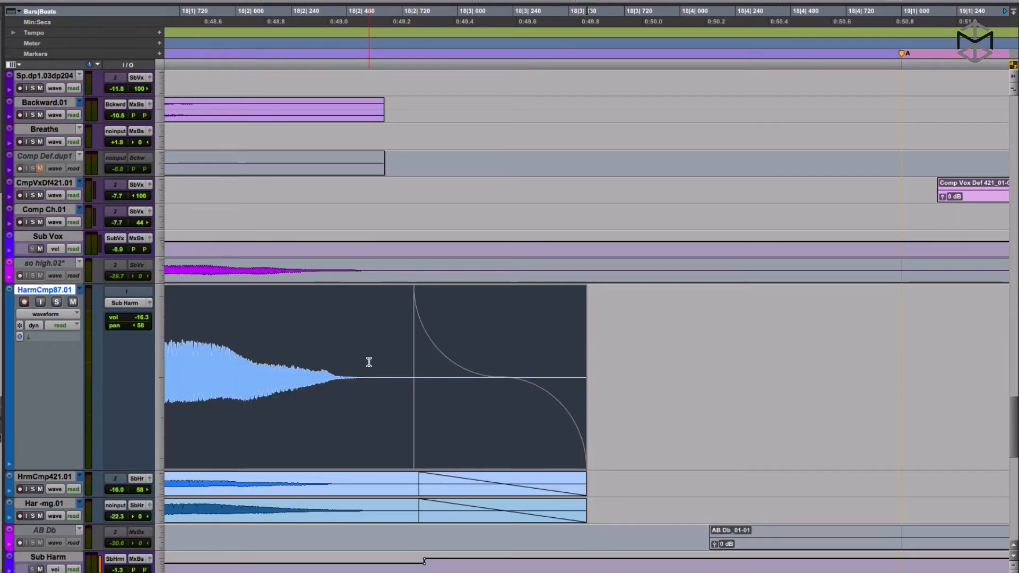
key("Left")
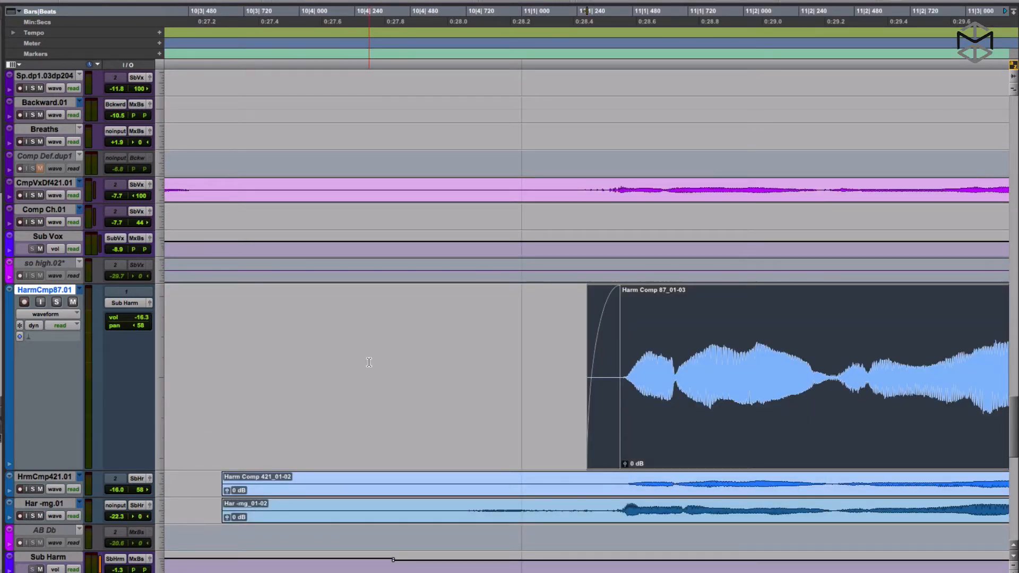
key("q")
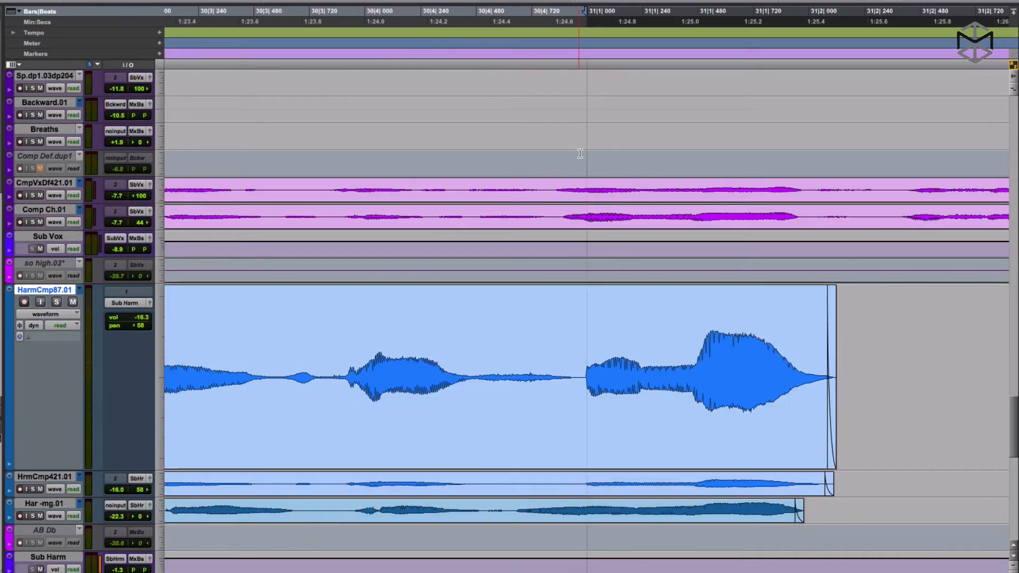
key("r")
key("r")
key("r")
key("r")
key("r")
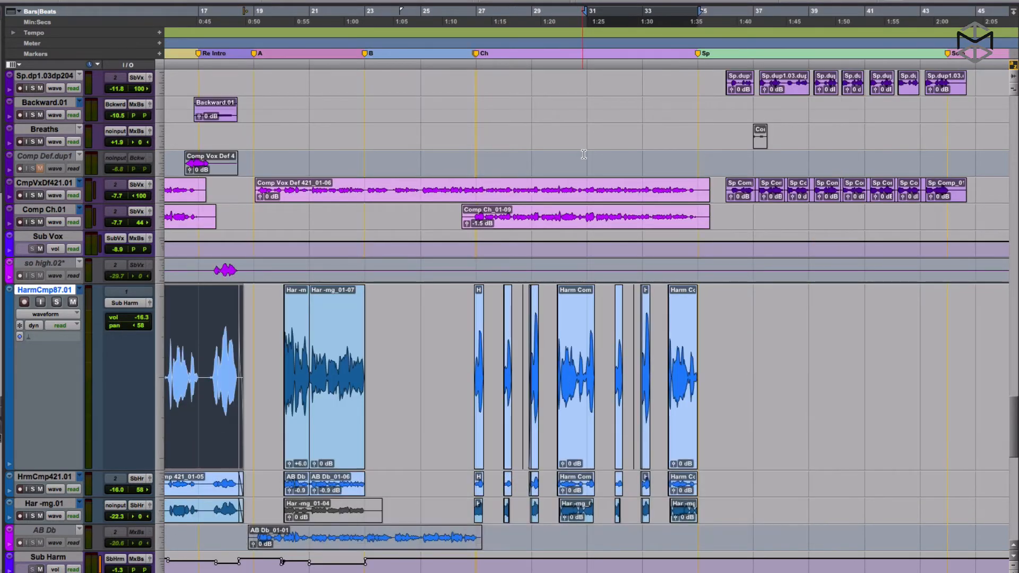
scroll(578, 154, "left", 5)
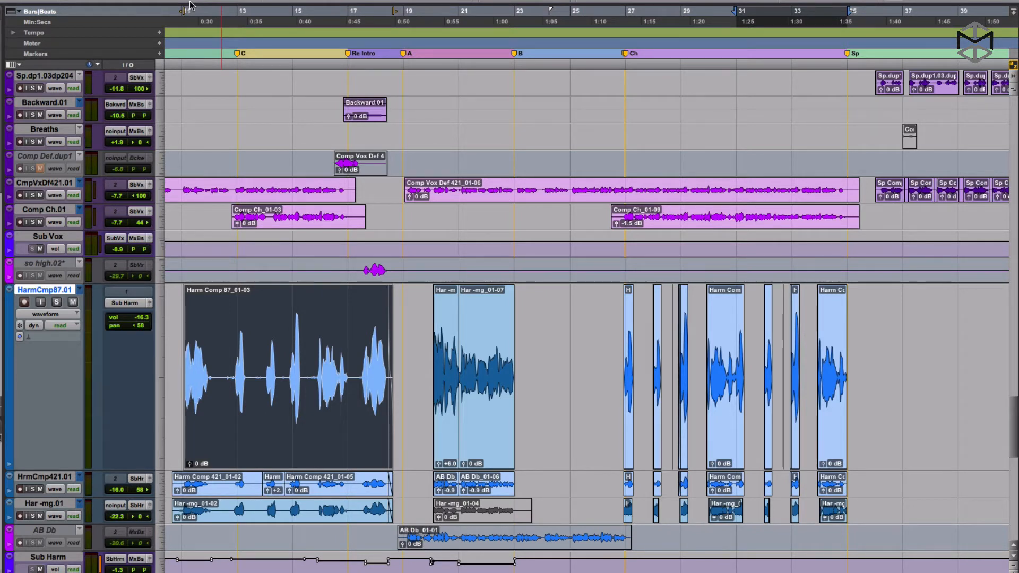
Copy the timeline selection to the edit selection on the HarmCmp87.01 track and zoom in closely on its start.
key("0")
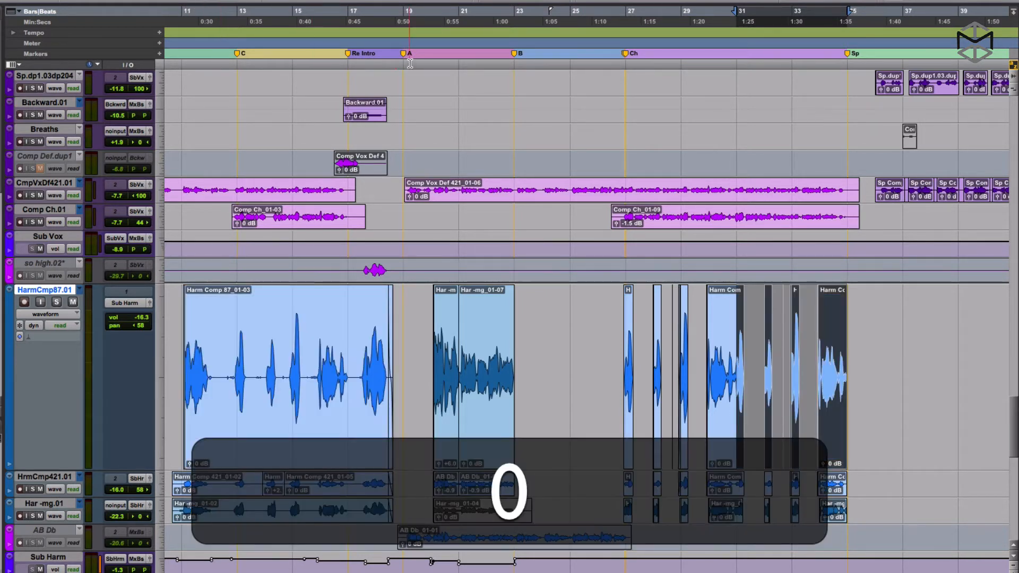
key("t")
key("t")
key("t")
key("t")
key("t")
key("t")
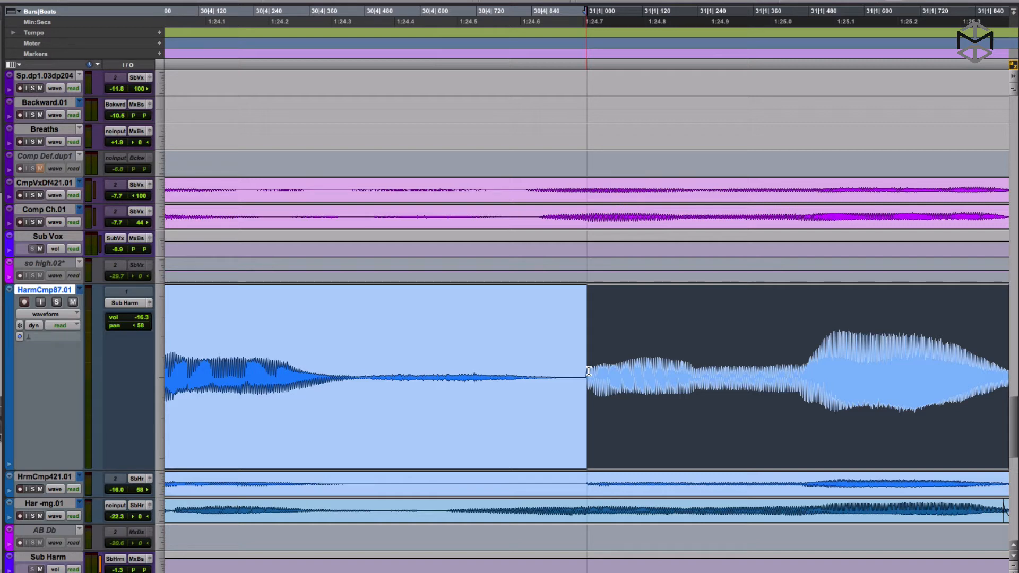
Center the view on the edit selection's end and start, and alternate between the timeline selection's end and start.
key("Right")
key("Left")
key("w")
key("q")
key("w")
key("q")
Switch to Grid mode and set the timeline selection in the ruler from bar 31 to bar 35.
key("r")
key("r")
key("r")
key("r")
key("r")
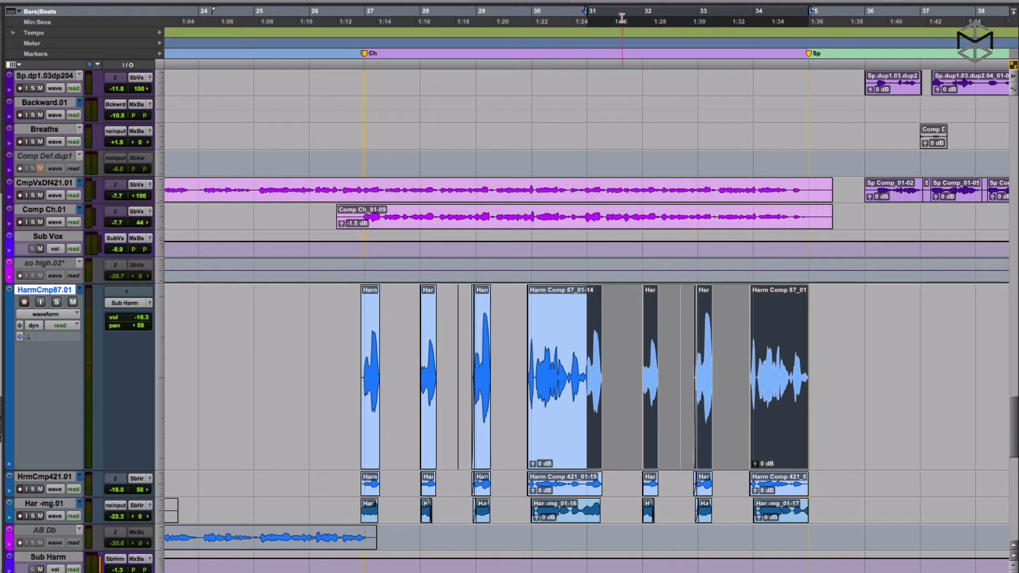
left_click_drag(590, 18, 699, 19)
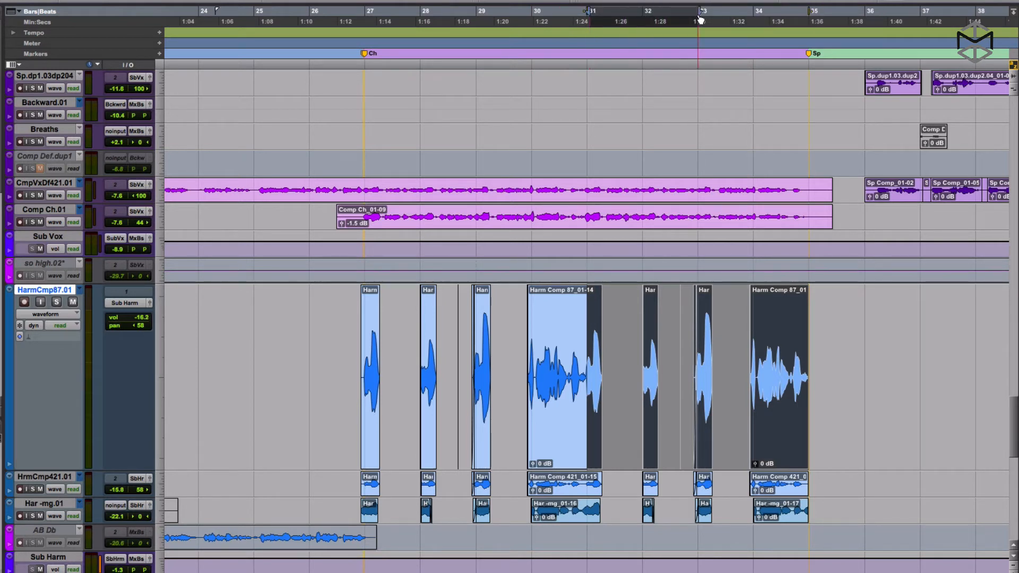
key("F4")
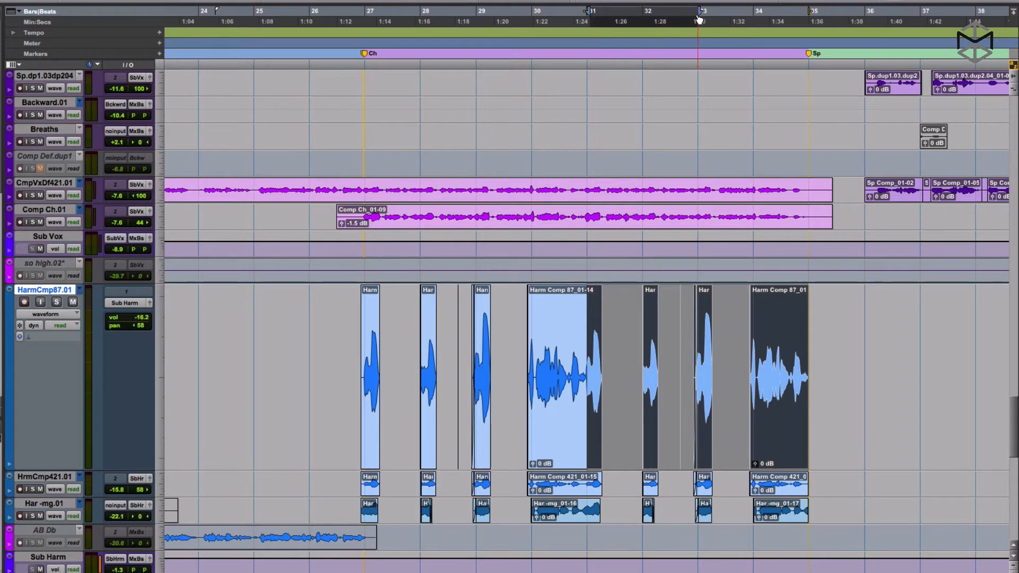
left_click_drag(700, 12, 809, 12)
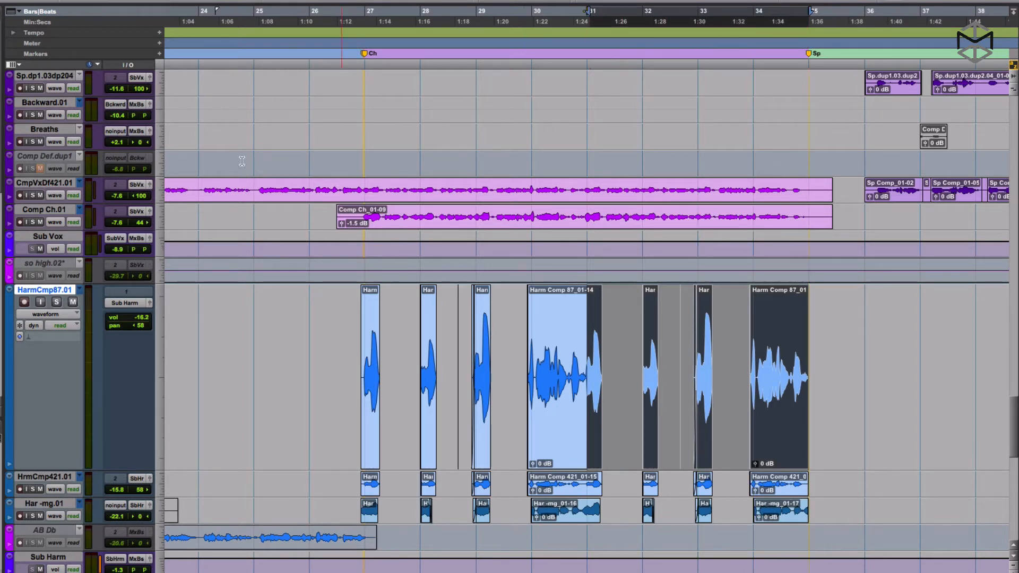
Select bars 20 to 22 of the Comp Vox Def 421_01-06 clip and play the edit selection briefly.
scroll(297, 218, "left", 5)
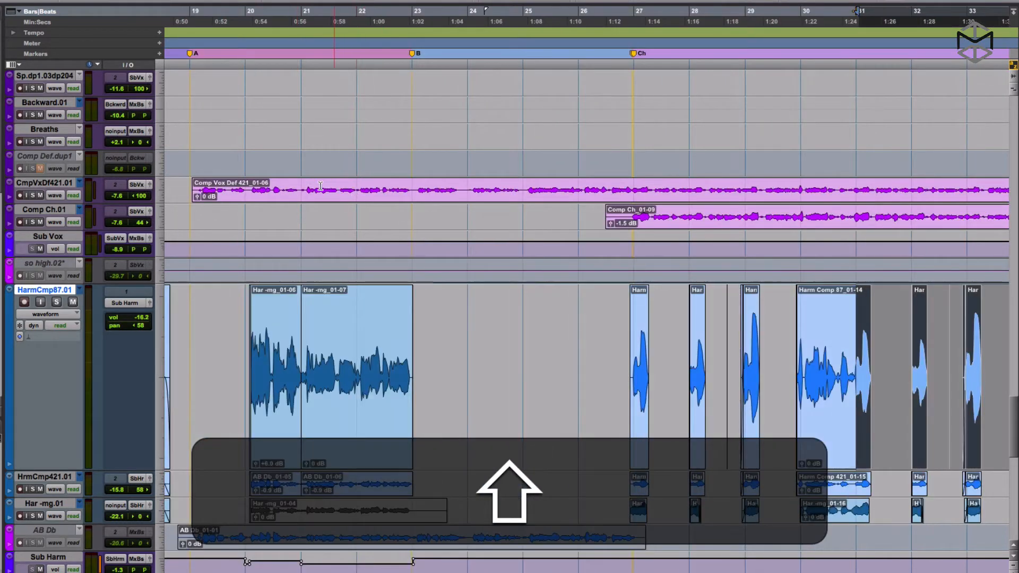
left_click(245, 194)
left_click_drag(285, 197, 336, 195)
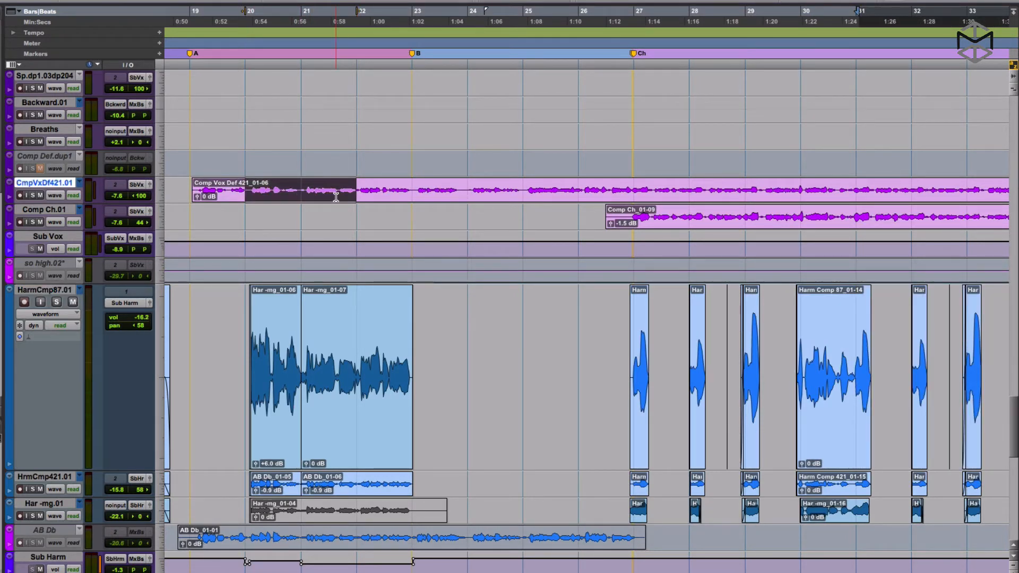
key("bracketleft")
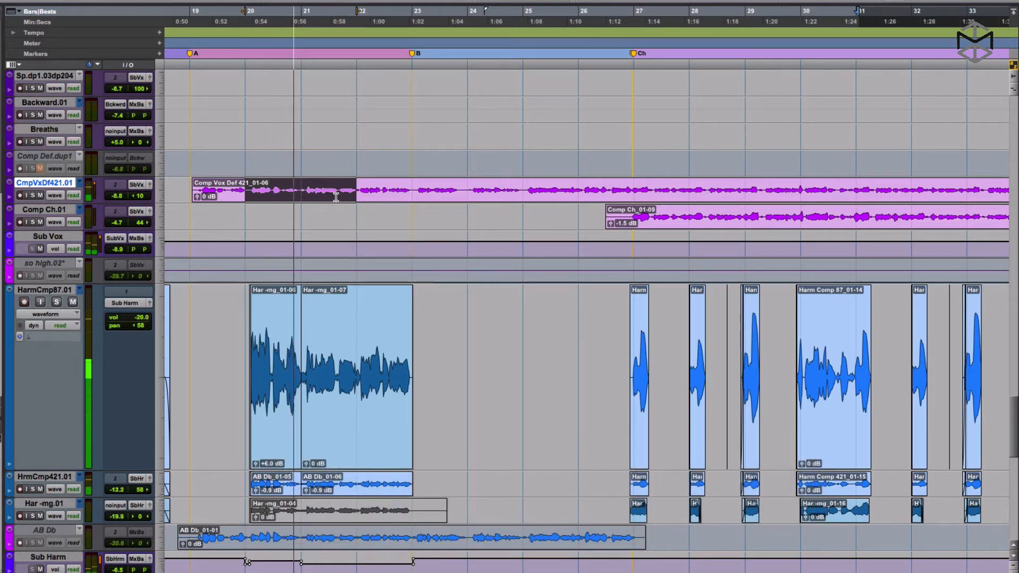
key("space")
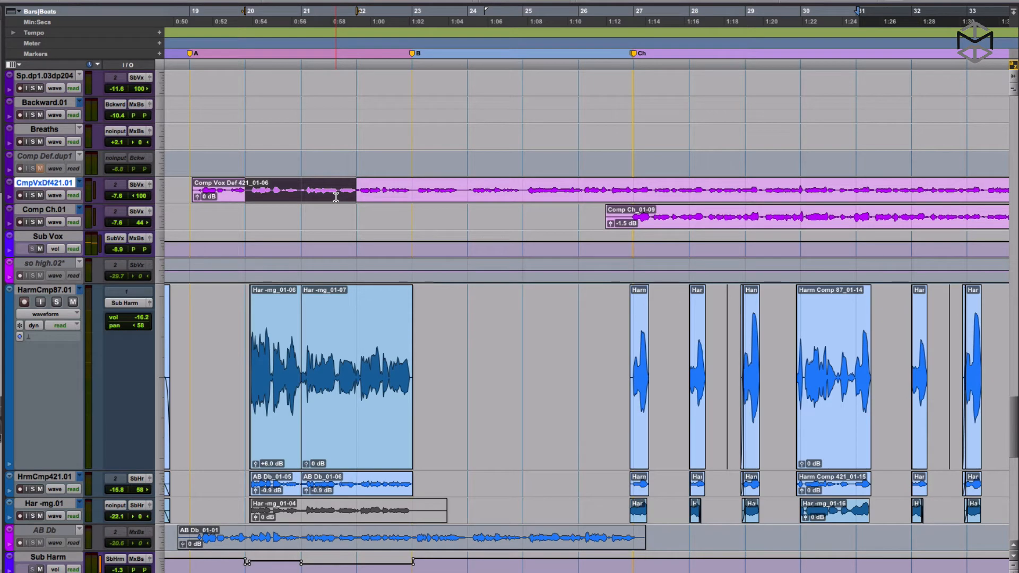
Play the timeline selection from bar 31 in a zoomed-out view and stop playback.
key("r")
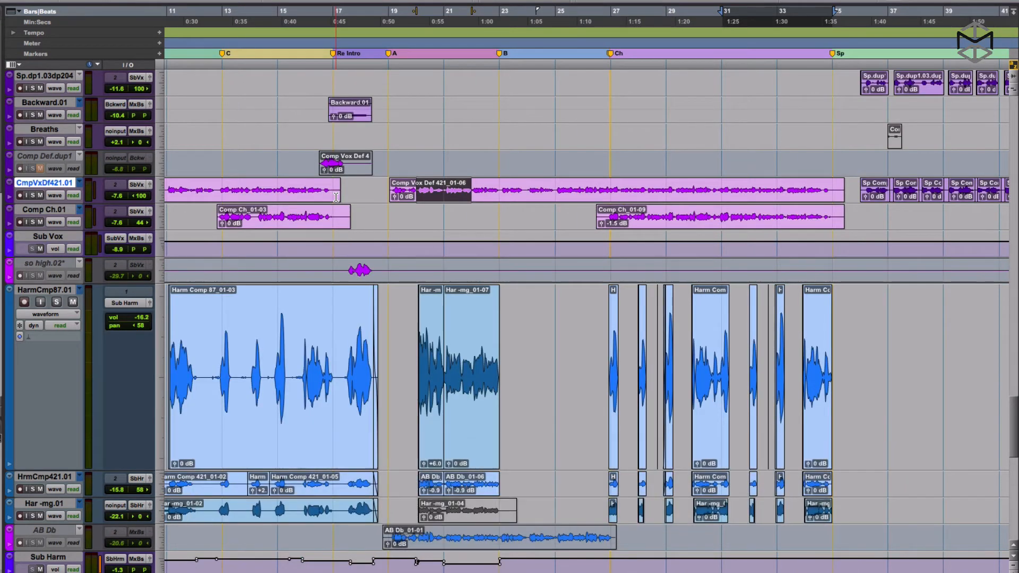
key("bracketright")
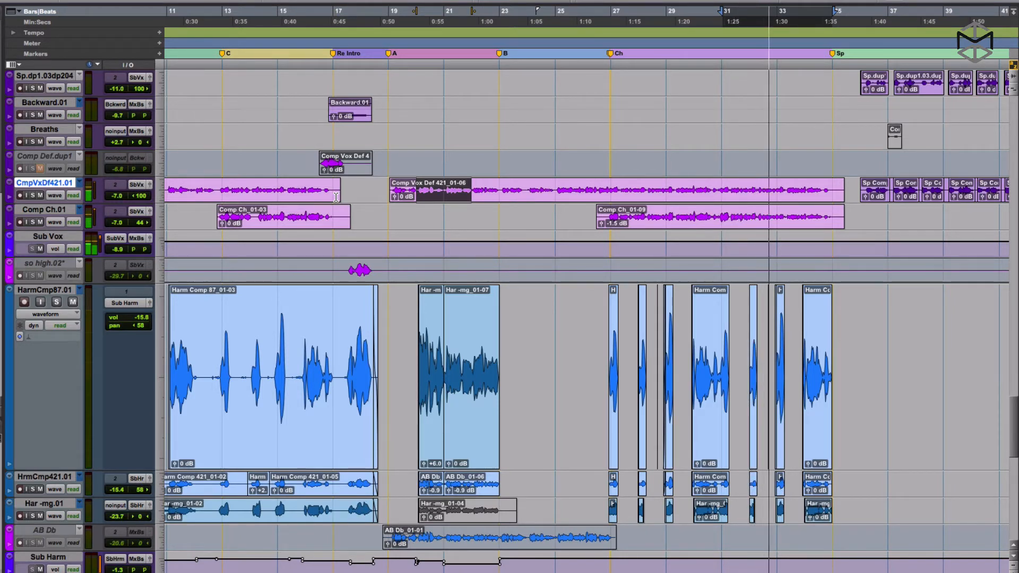
key("space")
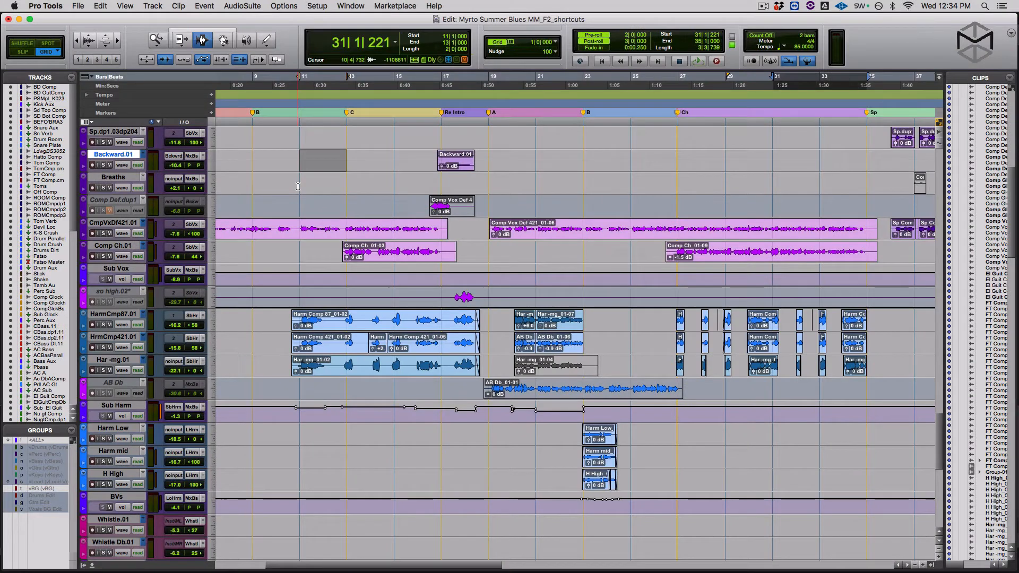
Place the edit cursor at bar 13 on the Breaths and Comp Ch.01 tracks, and at bar 11 on Harm Low and HarmCmp87.01.
left_click(346, 183)
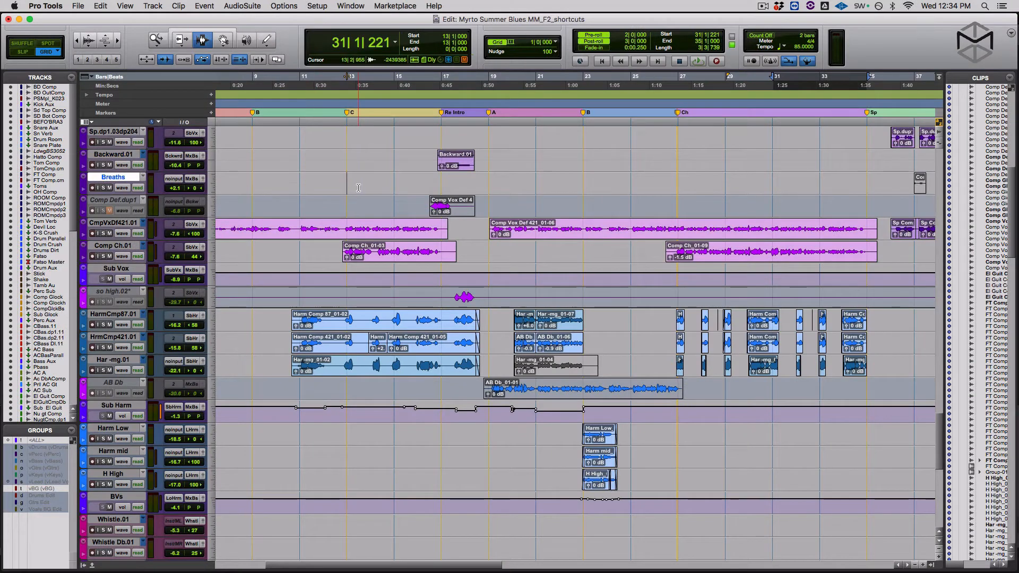
left_click(351, 255)
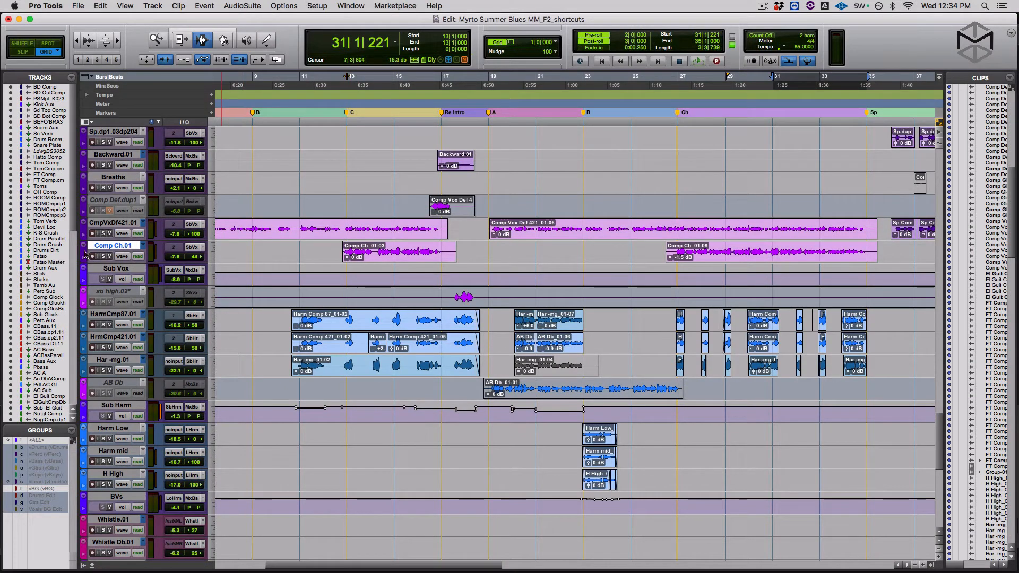
left_click(300, 439)
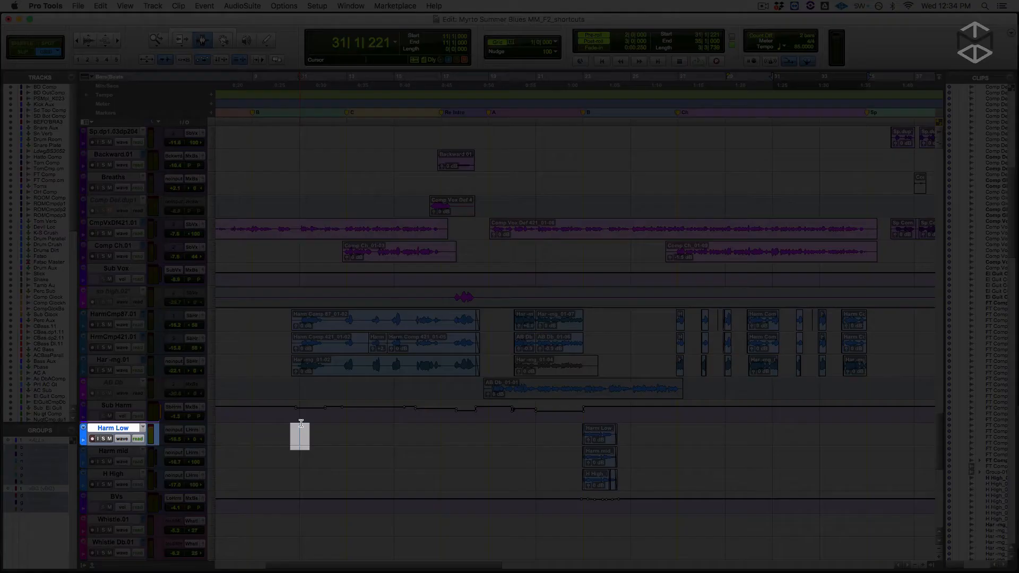
left_click(300, 324)
Try edit selections from bar 11 on Breaths, from bar 19 on CmpVxDf421.01 and from bar 20 on HarmCmp87.01.
left_click_drag(299, 183, 333, 189)
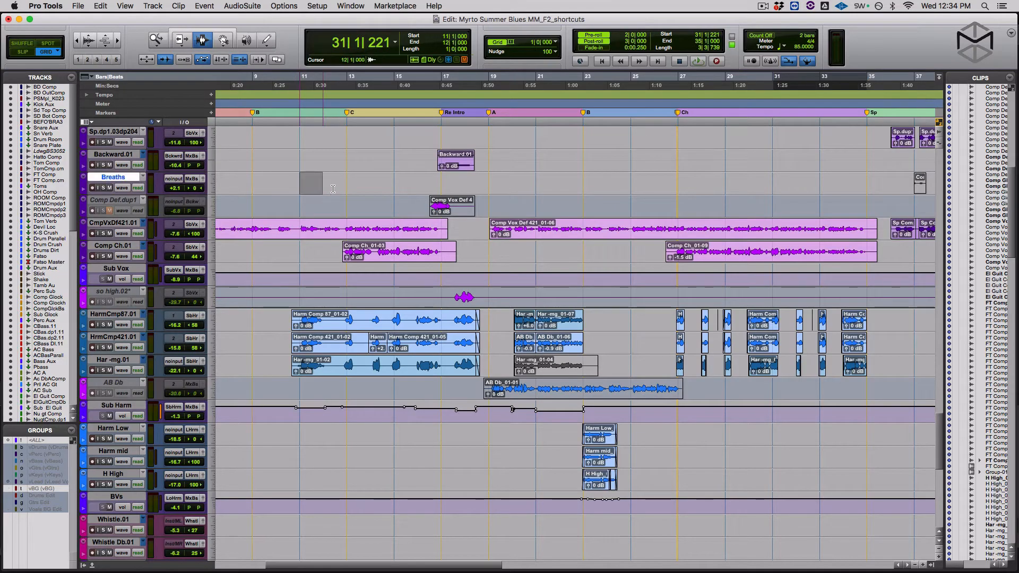
left_click(487, 228)
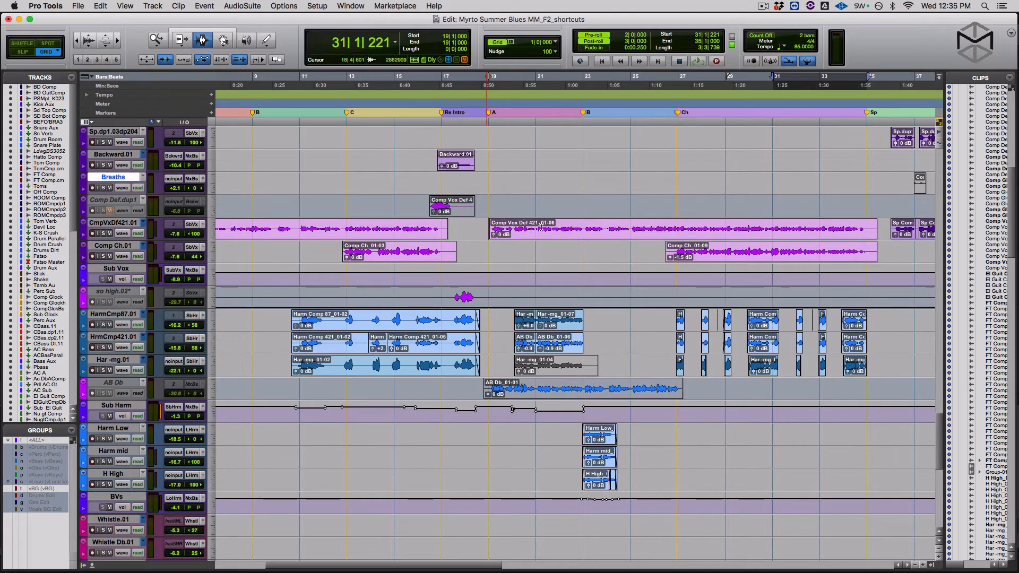
left_click(548, 228, "shift")
left_click_drag(502, 316, 560, 315)
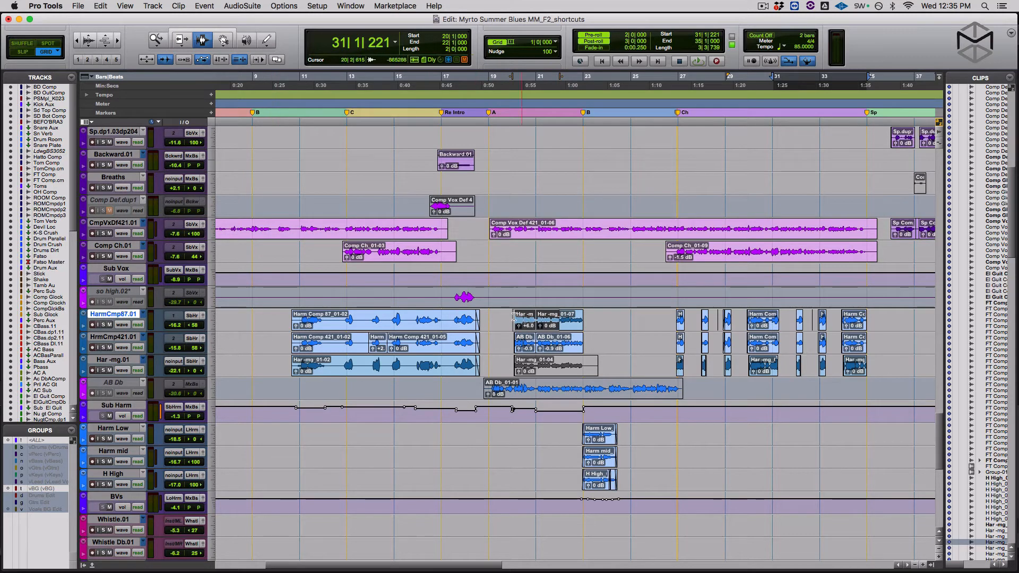
Select bars 19 to 22 at the start of the Comp Vox Def 421_01-06 clip by extending the selection from bar 19.
left_click(493, 233)
left_click(522, 235, "shift")
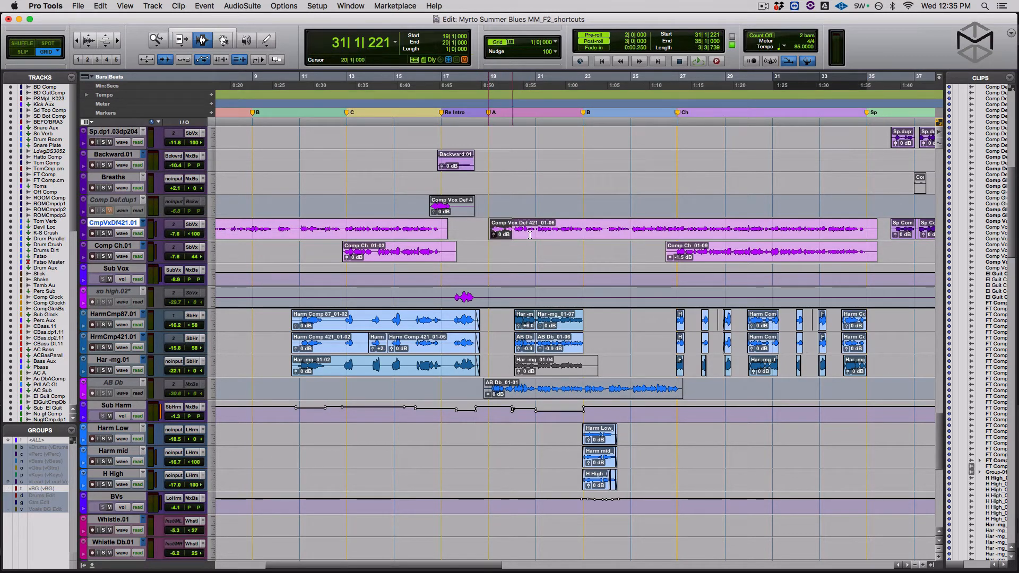
left_click(554, 236, "shift")
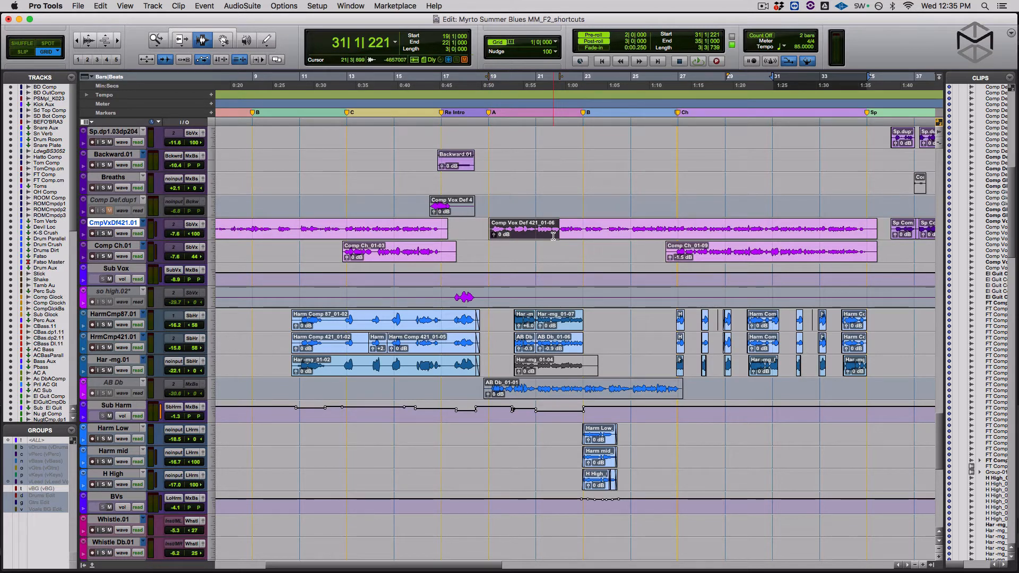
Move the edit selection up track by track from CmpVxDf421.01 to Sp.dup1.04.
key("p")
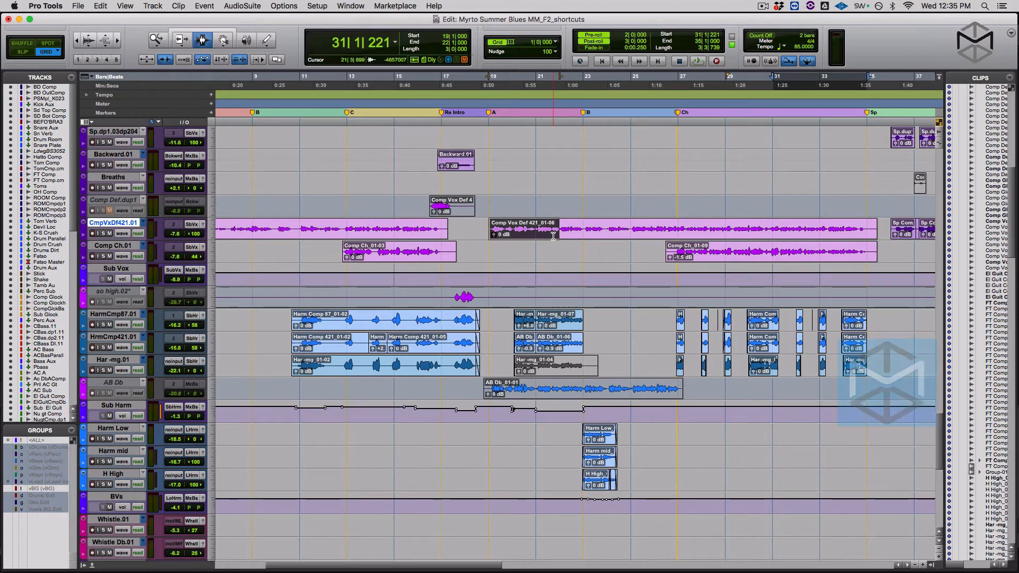
key("p")
key("p")
key("p")
key("p")
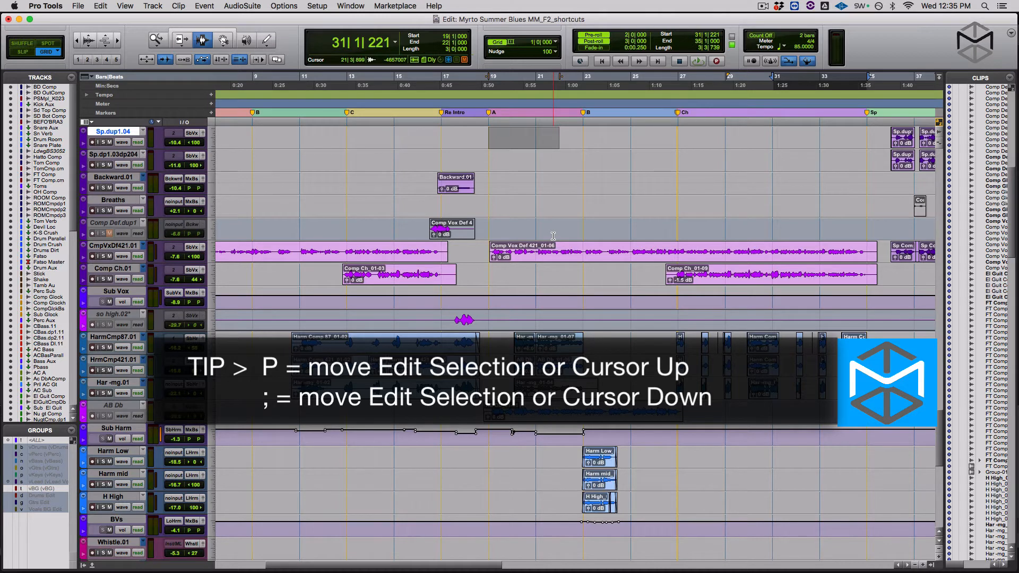
Move the edit selection down nine tracks to HarmCmp87.01 and back up four tracks to CmpVxDf421.01.
key("semicolon")
key("semicolon")
key("semicolon")
key("semicolon")
key("semicolon")
key("semicolon")
key("semicolon")
key("semicolon")
key("semicolon")
key("p")
key("p")
key("p")
key("p")
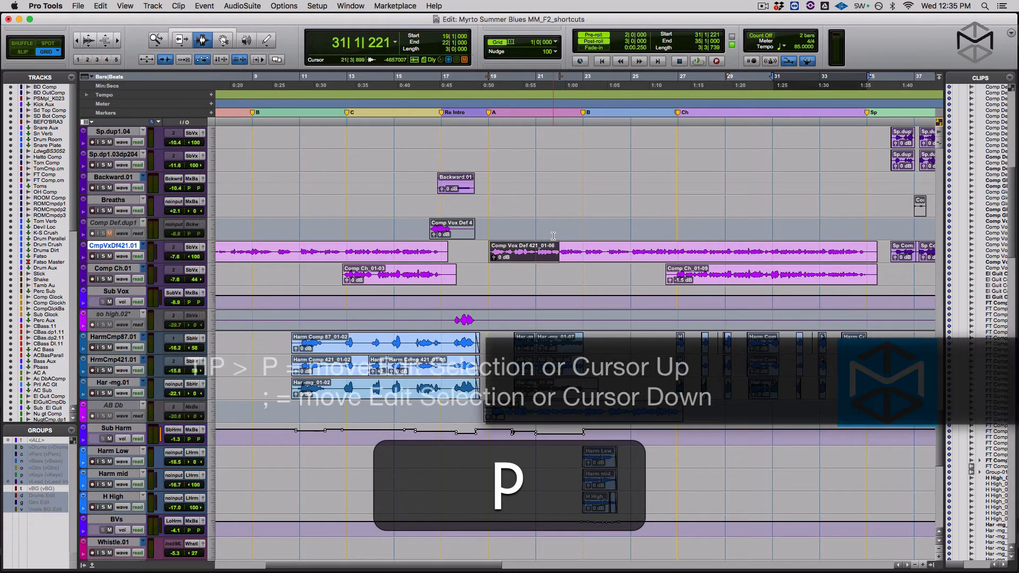
Place the edit cursor at about bar 25 on the Comp Def.dup1 track.
left_click(626, 227)
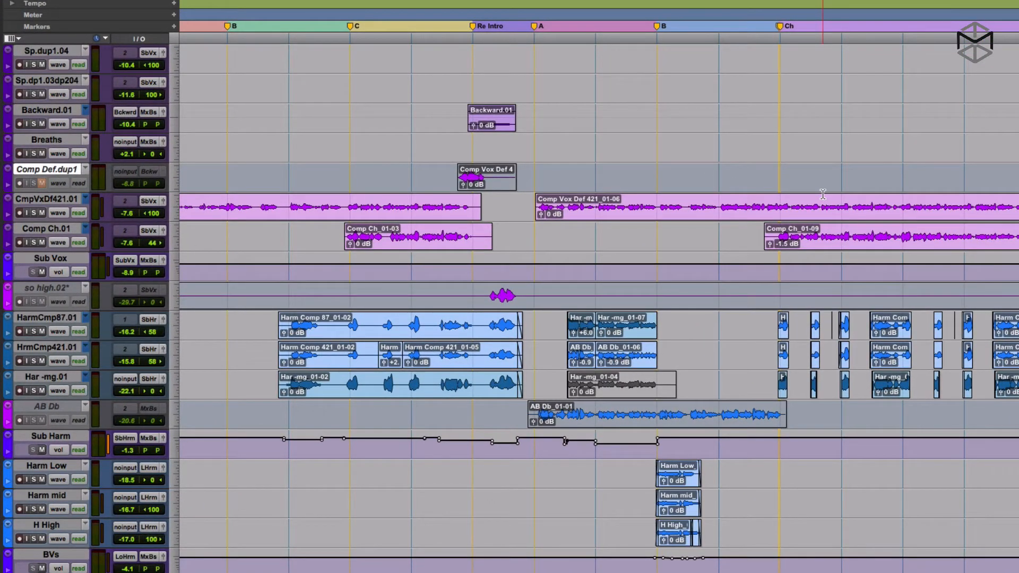
Move the edit cursor up three tracks to Sp.dp1.03dp204 and down nine tracks to HrmCmp421.01.
key("p")
key("p")
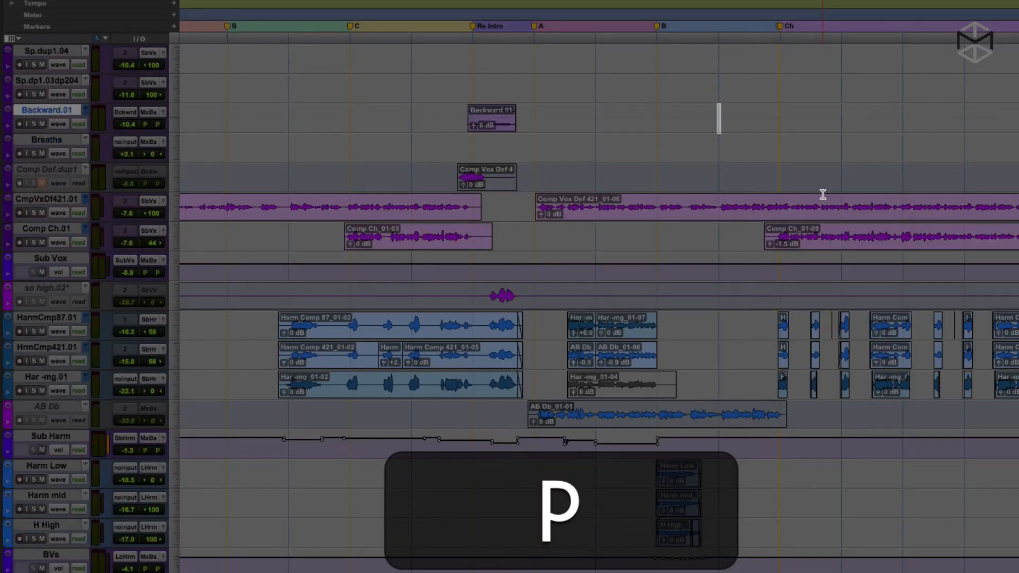
key("p")
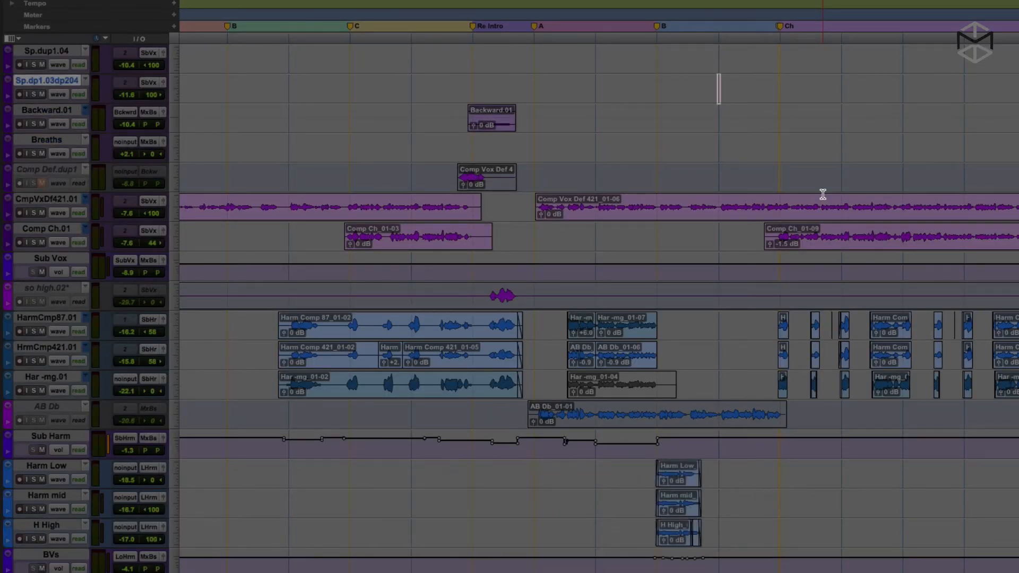
key("semicolon")
key("semicolon")
key("semicolon")
key("semicolon")
key("semicolon")
key("semicolon")
key("semicolon")
key("semicolon")
key("semicolon")
Move the edit cursor up track by track, past Breaths and Comp Def, to the bus tracks above PRINT__SB_F2.
key("p")
key("p")
key("p")
key("p")
key("p")
key("p")
key("p")
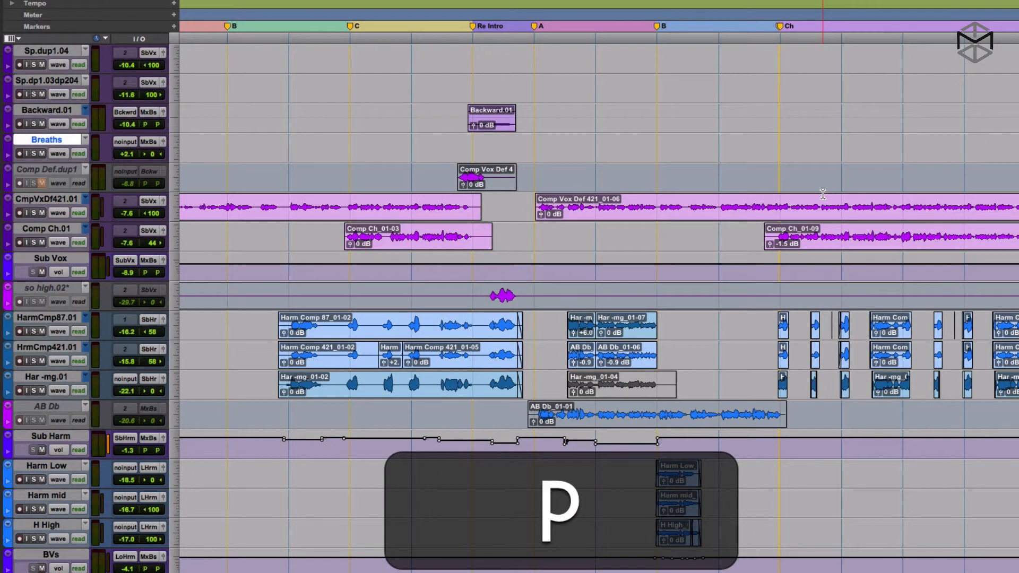
key("p")
key("p")
key("p")
key("p")
key("p")
key("p")
key("p")
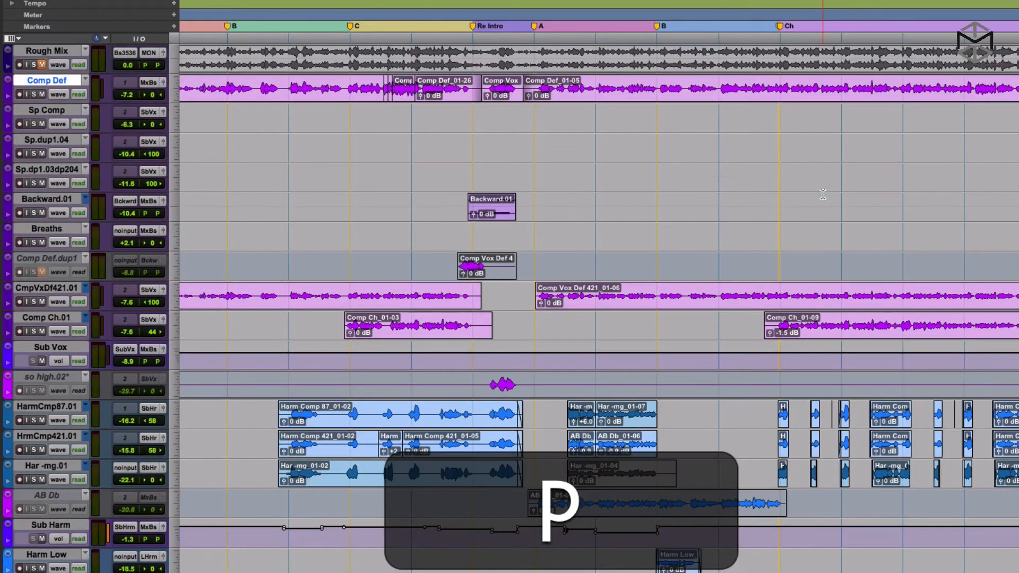
key("p")
key("p")
key("p")
key("p")
Move the edit cursor down track by track, past Mix Bus and Sp.dp1.03dp204, to CmpVxDf421.01.
key("semicolon")
key("semicolon")
key("semicolon")
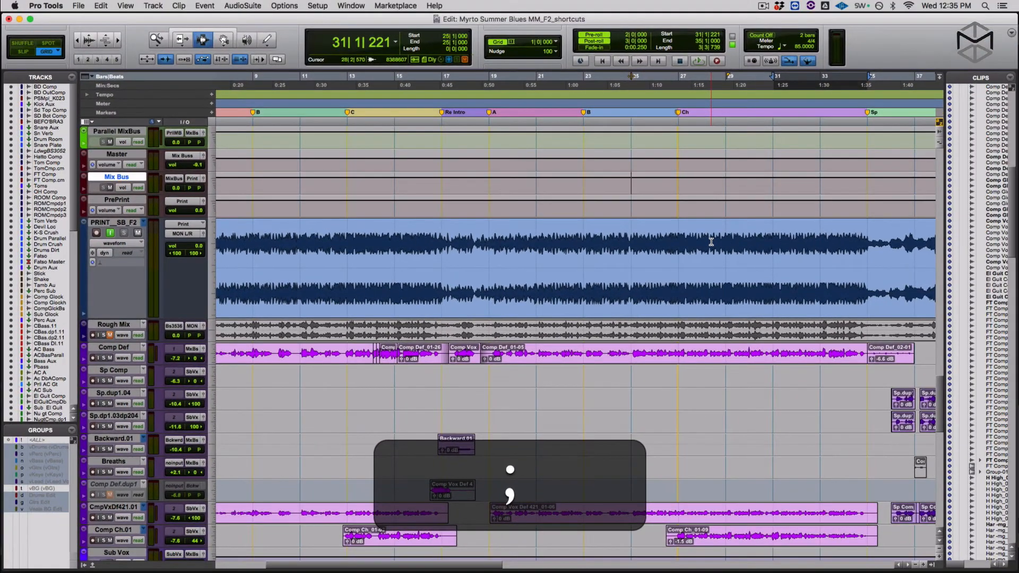
key("semicolon")
key("semicolon")
key("semicolon")
key("semicolon")
key("semicolon")
key("semicolon")
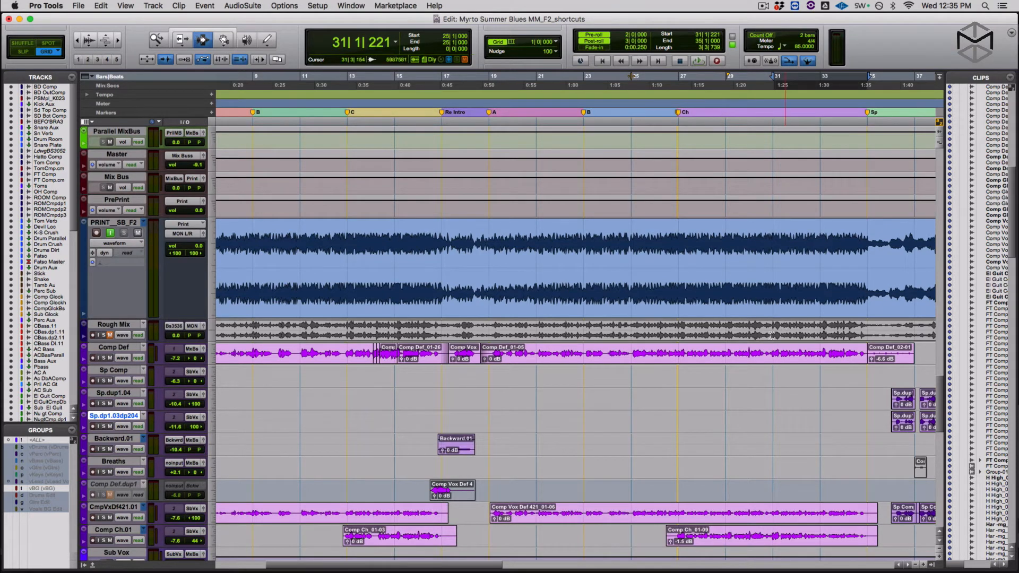
scroll(720, 440, "down", 2)
scroll(721, 441, "down", 2)
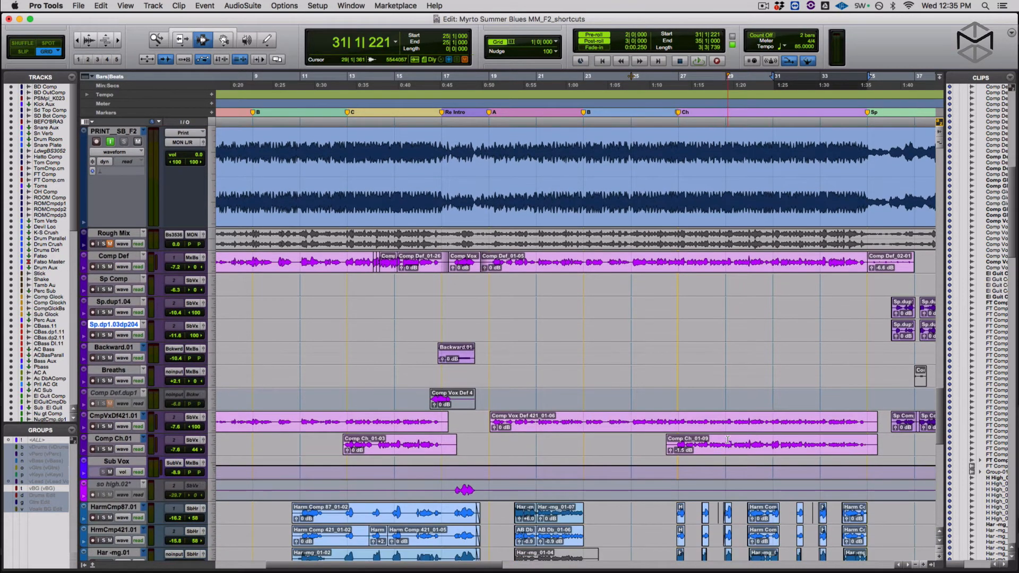
key("semicolon")
key("semicolon")
key("semicolon")
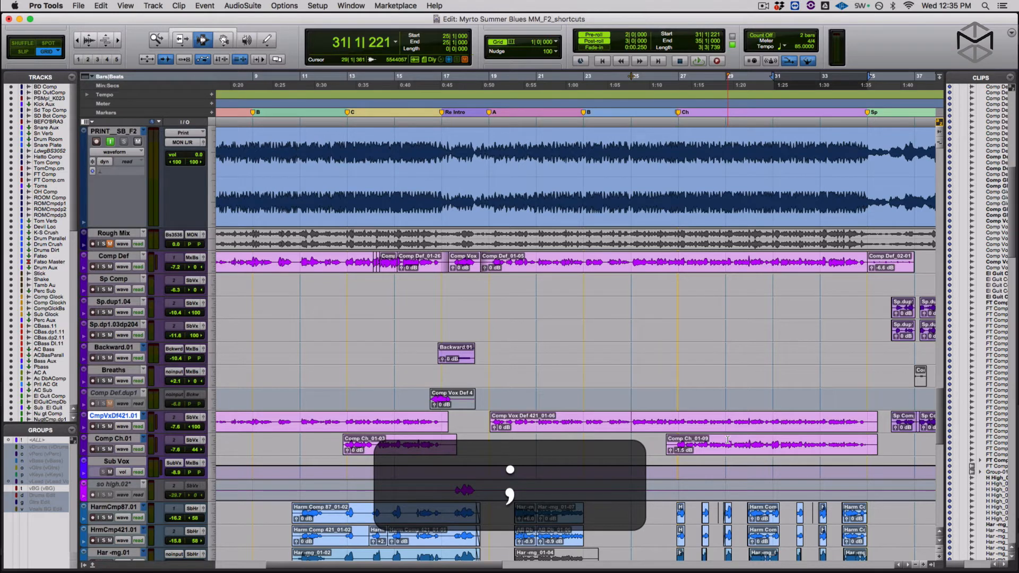
Extend the edit selection down seven tracks from CmpVxDf421.01 to AB Db.
key("shift")
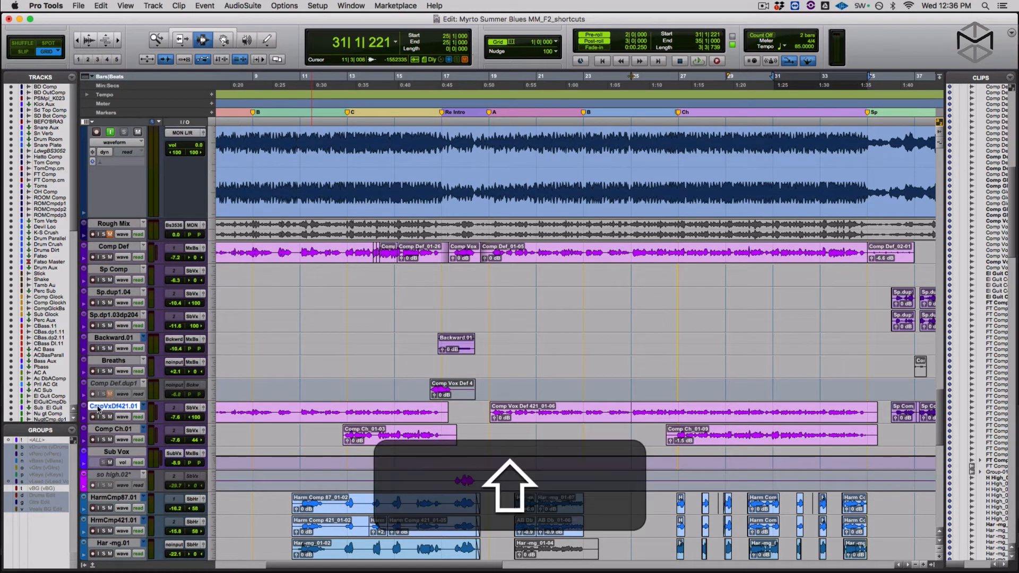
key("shift+semicolon")
key("shift+semicolon")
key("shift+semicolon")
key("shift+semicolon")
key("shift+semicolon")
key("shift+semicolon")
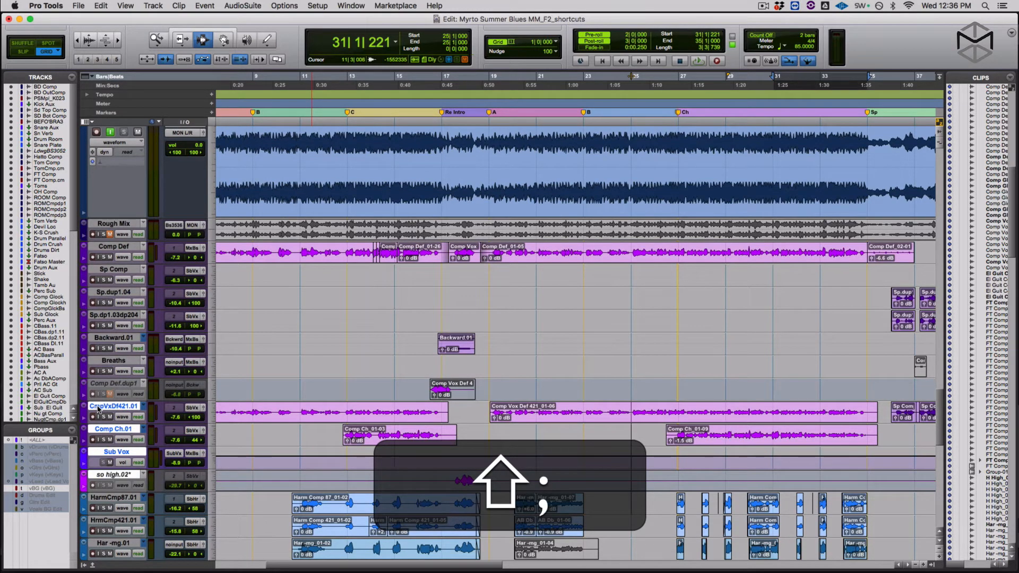
key("shift+semicolon")
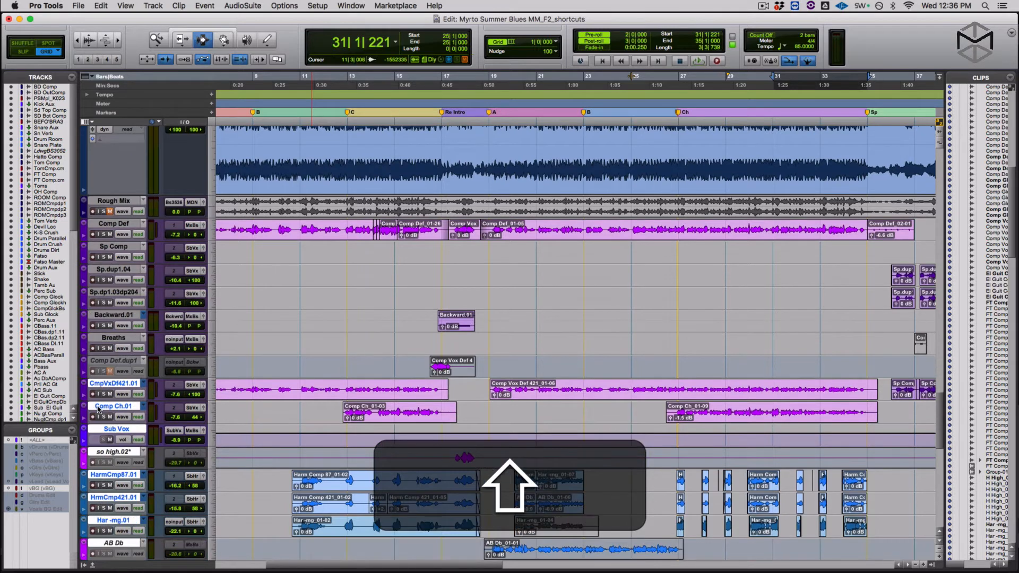
Extend the edit selection up seven tracks to Comp Def, and deselect all the tracks.
key("shift")
key("shift+p")
key("shift+p")
key("shift+p")
key("shift+p")
key("shift+p")
key("shift+p")
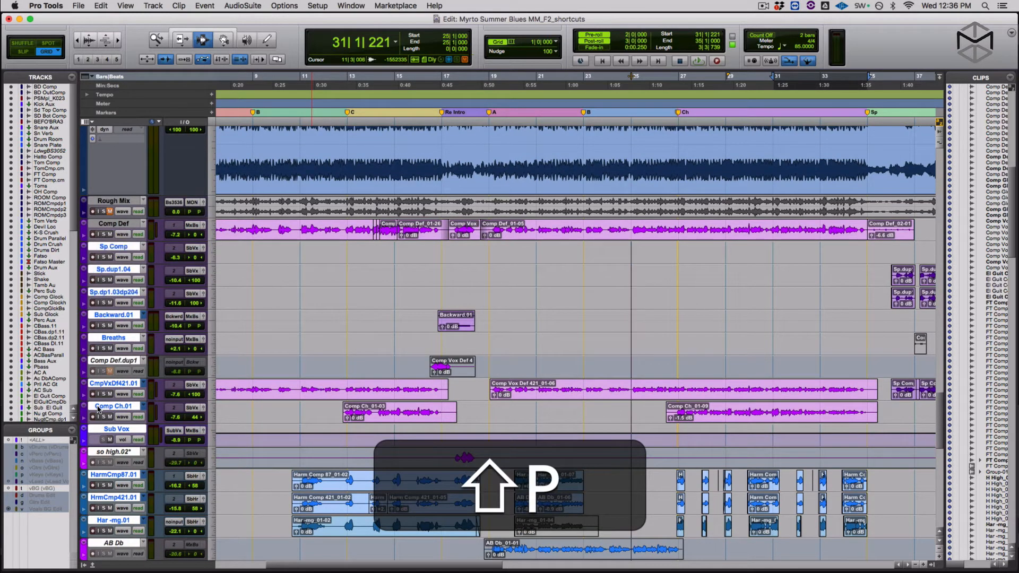
key("shift+p")
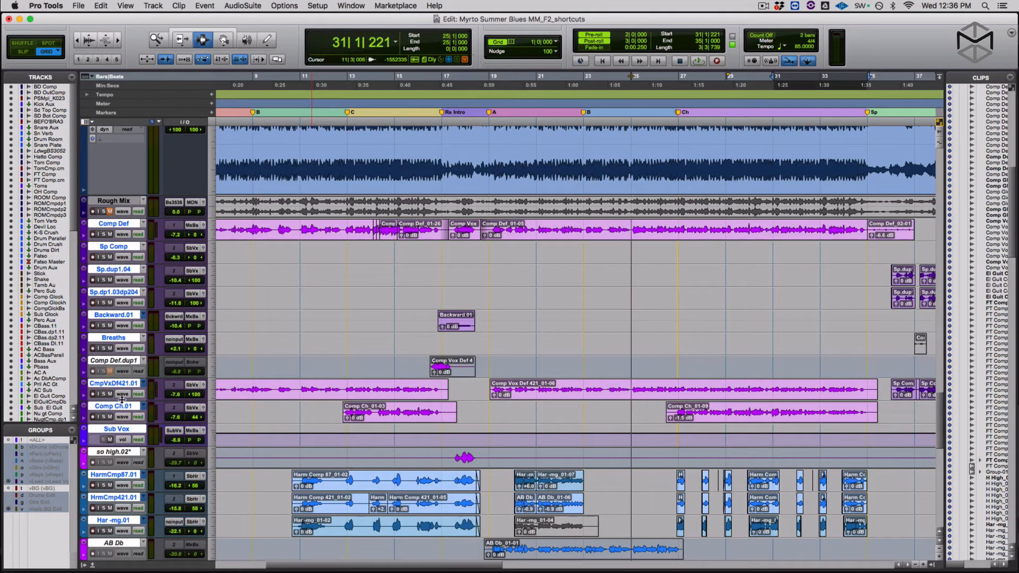
left_click(109, 317, "alt")
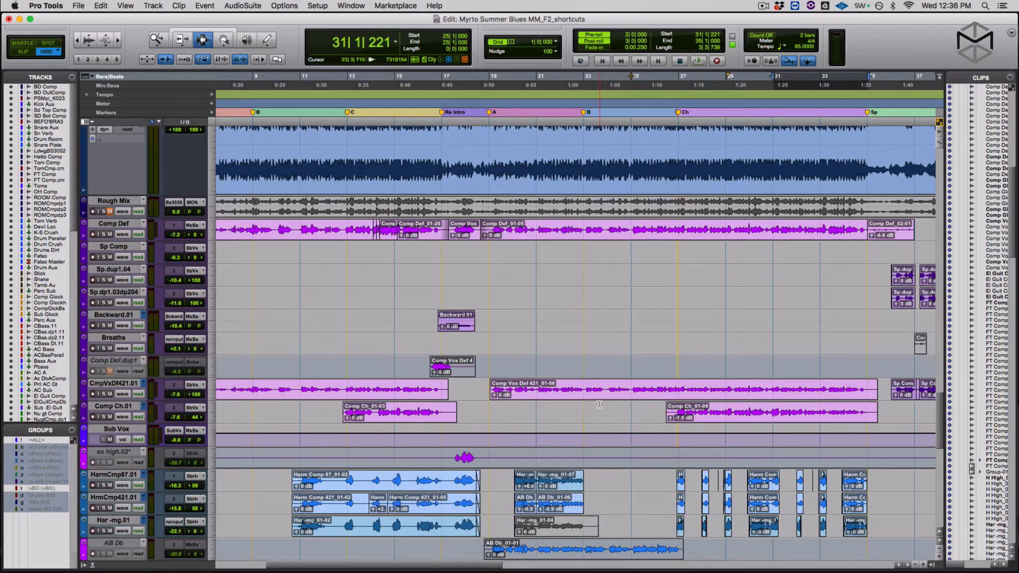
Select bars 13 to 15 on the Celesta track and cut that section.
scroll(615, 465, "down", 4)
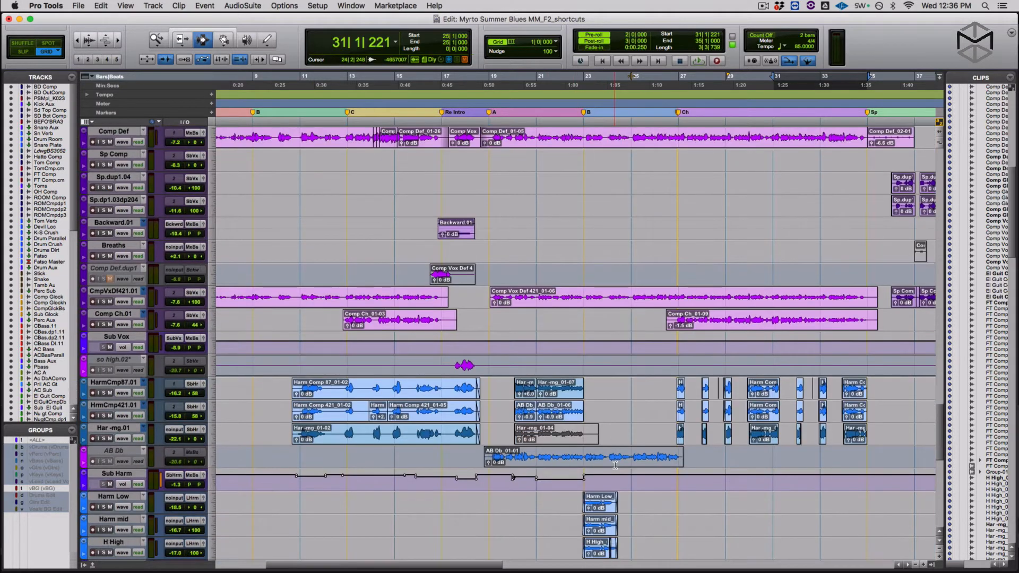
scroll(615, 466, "up", 20)
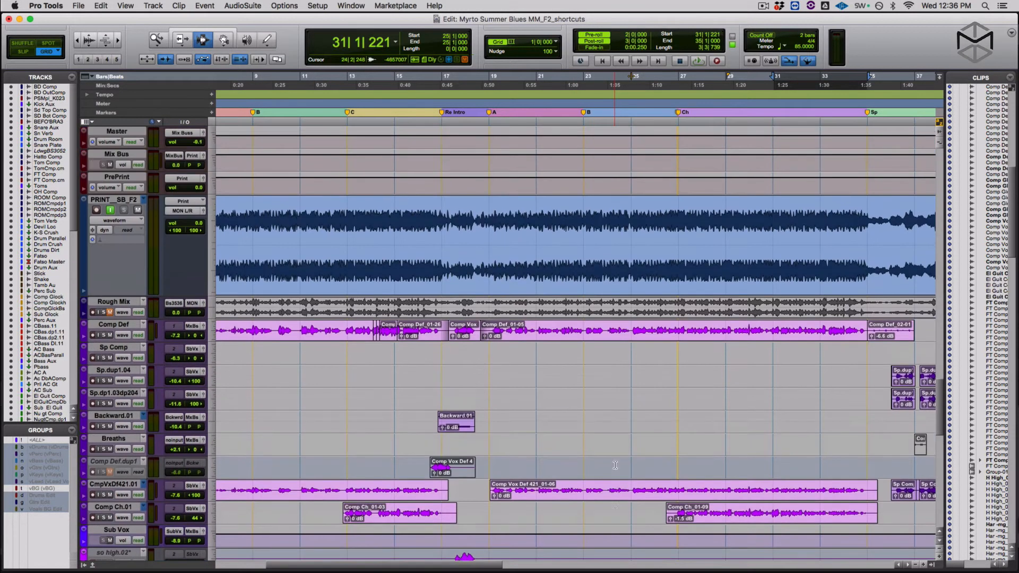
scroll(615, 465, "up", 8)
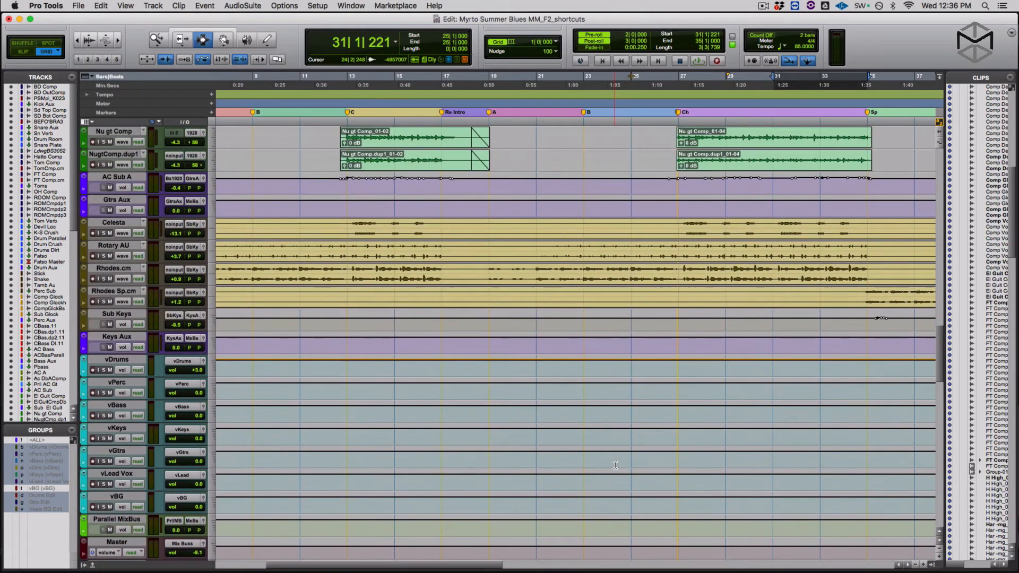
scroll(615, 466, "down", 5)
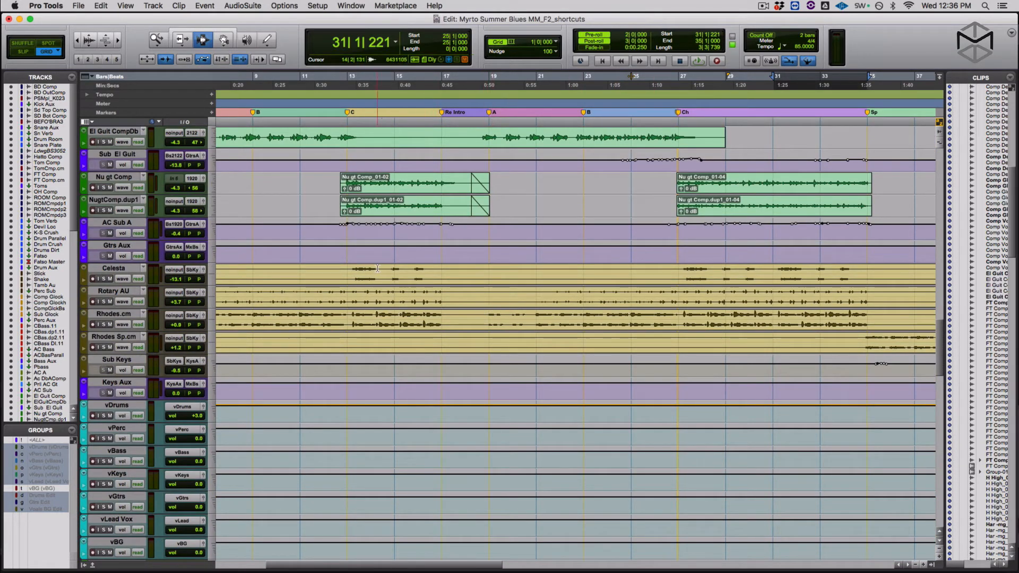
left_click_drag(348, 272, 395, 275)
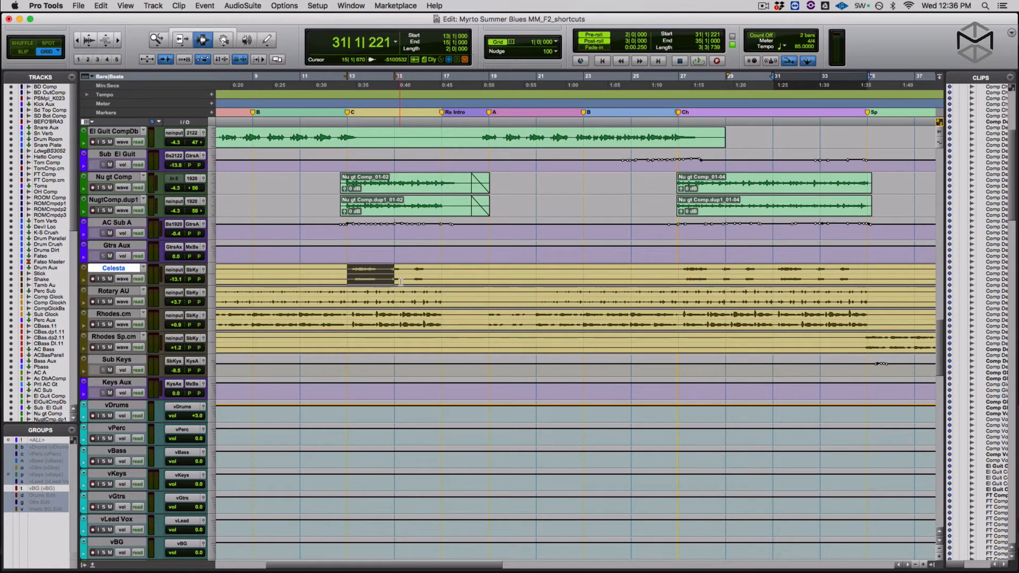
key("x")
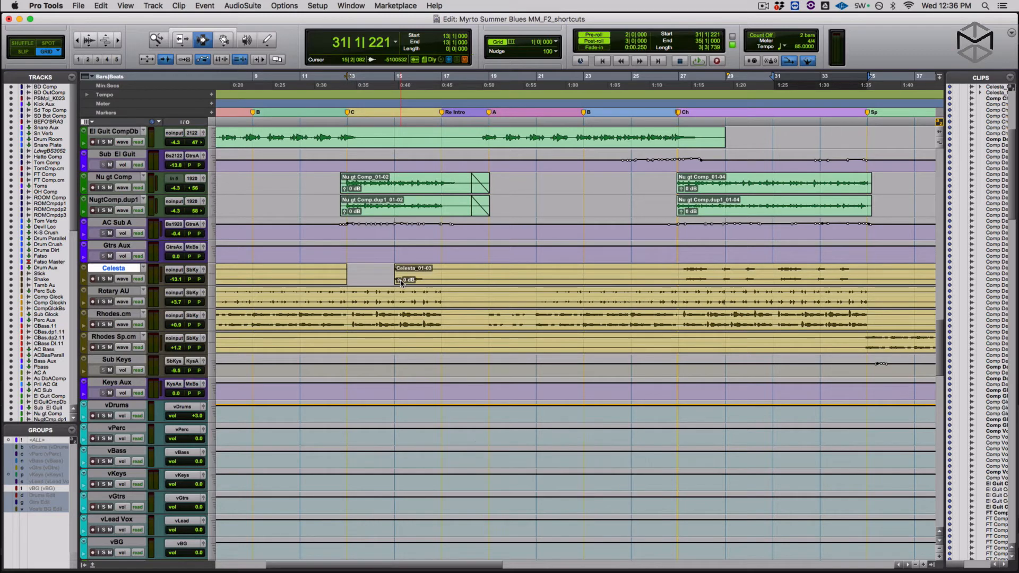
Paste the cut Celesta section at bar 13 on the Rhodes Sp.cm track, and undo the paste and the cut.
key("semicolon")
key("semicolon")
key("semicolon")
key("v")
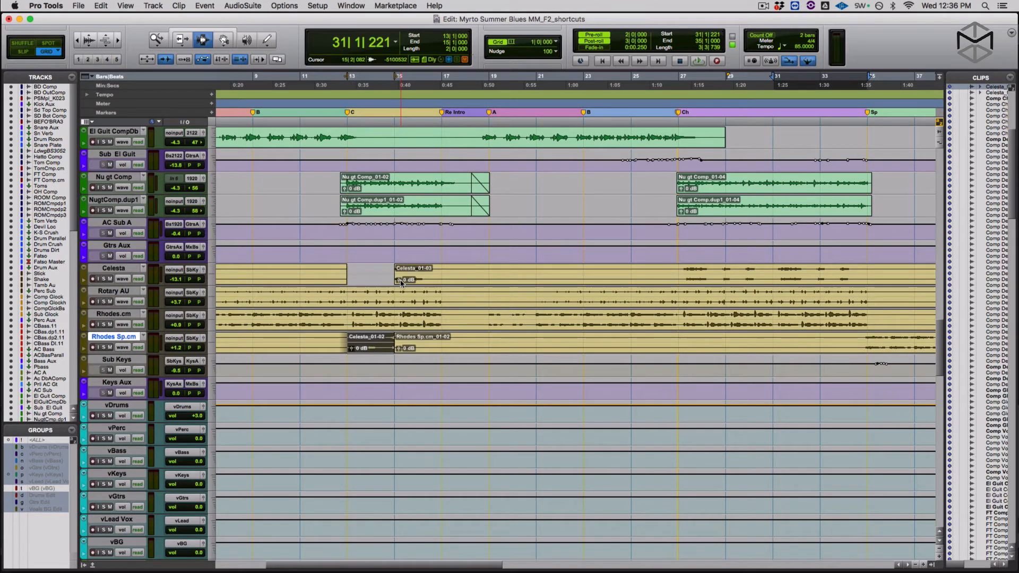
key("z")
key("z")
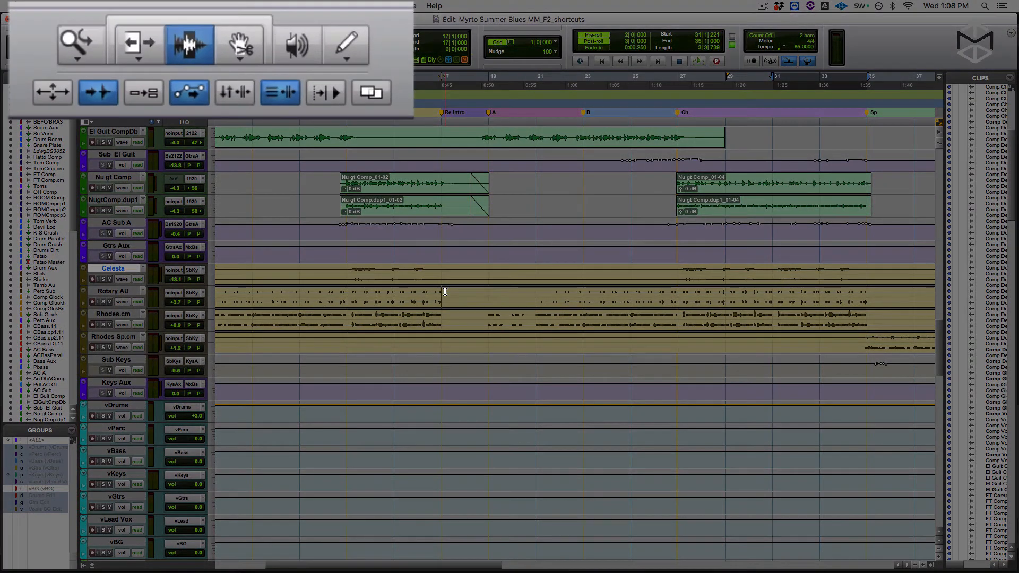
Place the edit cursor at bar 17 on the Rotary AU track, and toggle Tab to Transients off and on again.
left_click(445, 291)
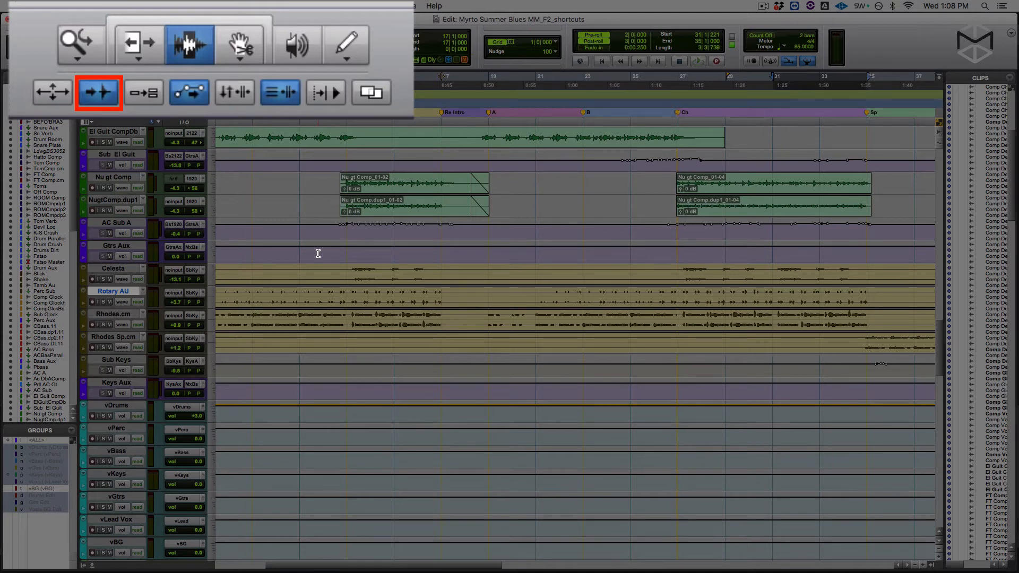
key("alt+super+Tab")
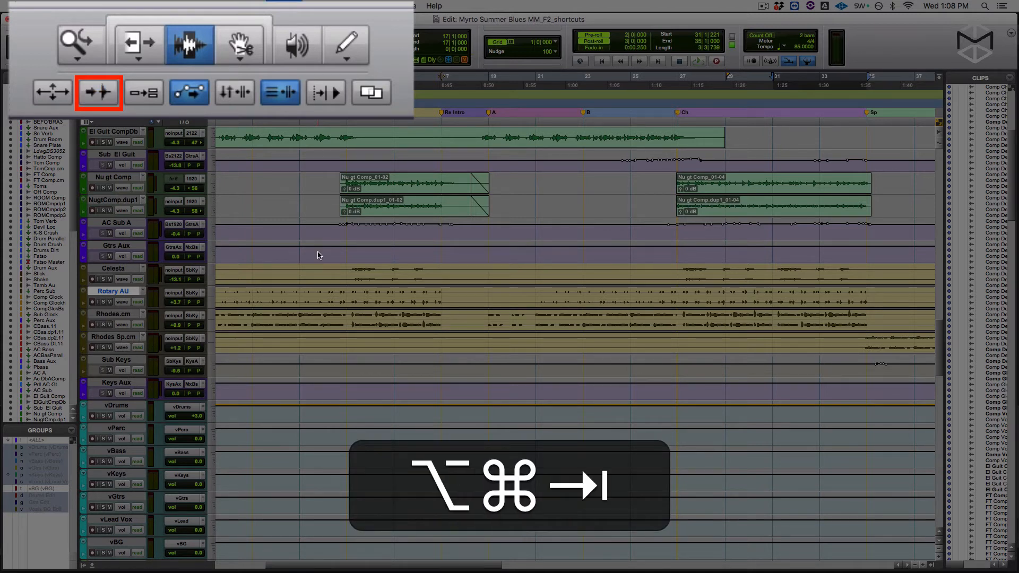
key("alt+super+Tab")
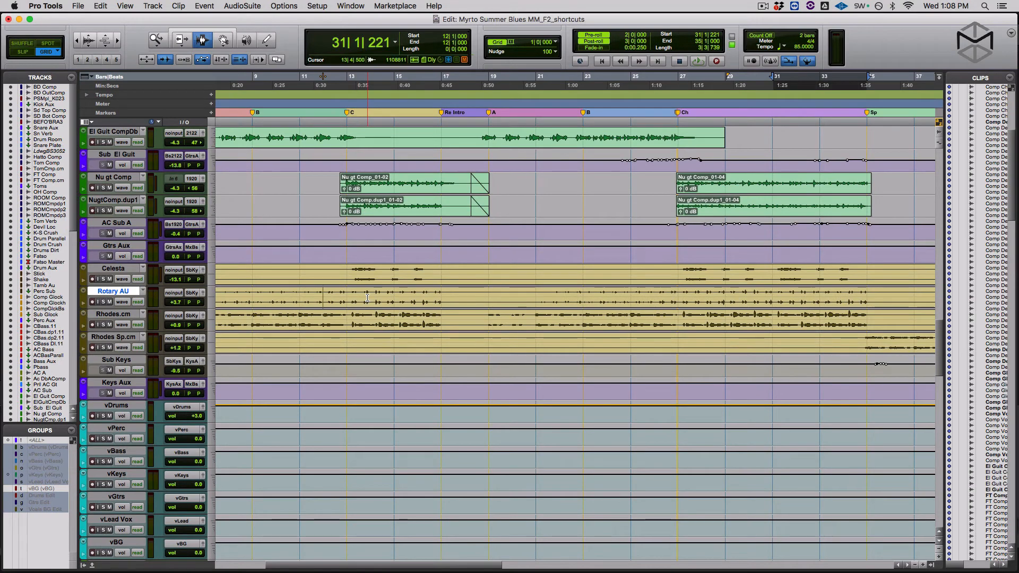
Increase the Rotary AU track's height by three steps to show its waveform in detail around bar 12.
key("ctrl")
key("ctrl+Up")
key("ctrl+Up")
key("ctrl+Up")
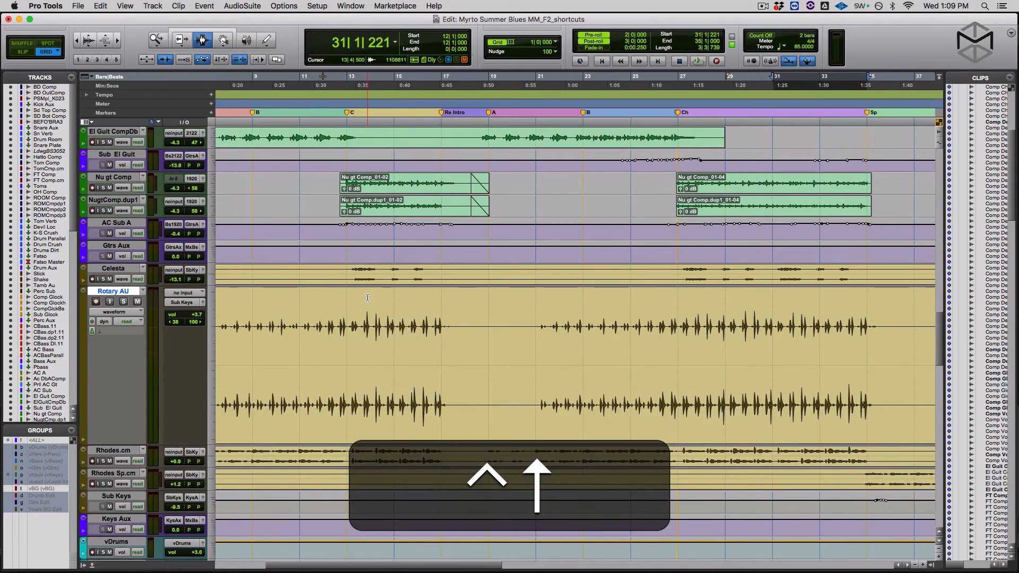
key("ctrl+t")
key("t")
key("t")
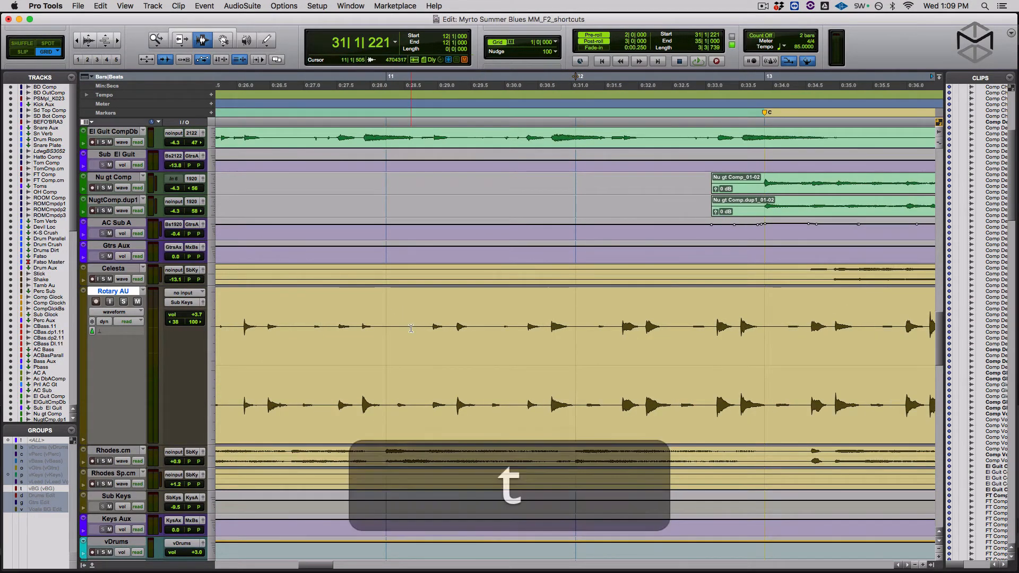
Place the edit cursor at bar 11 on the Rotary AU track and advance it through five transients.
left_click(356, 338)
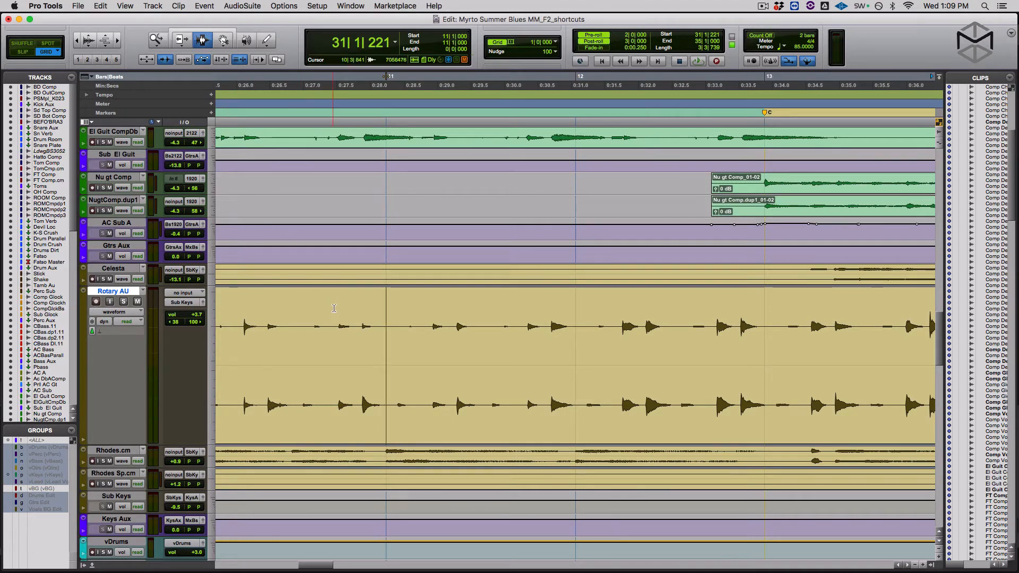
key("Tab")
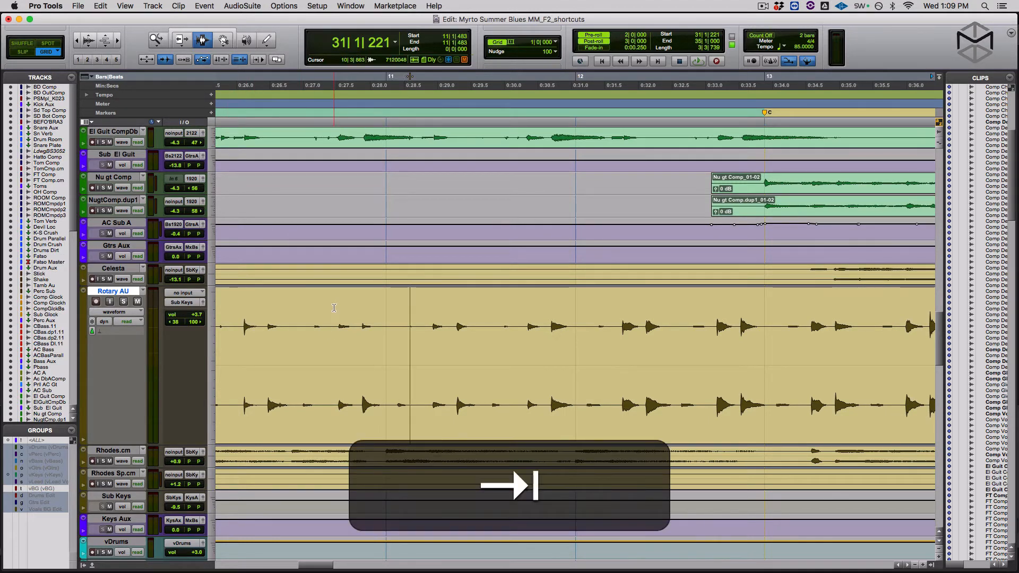
key("Tab")
key("Tab")
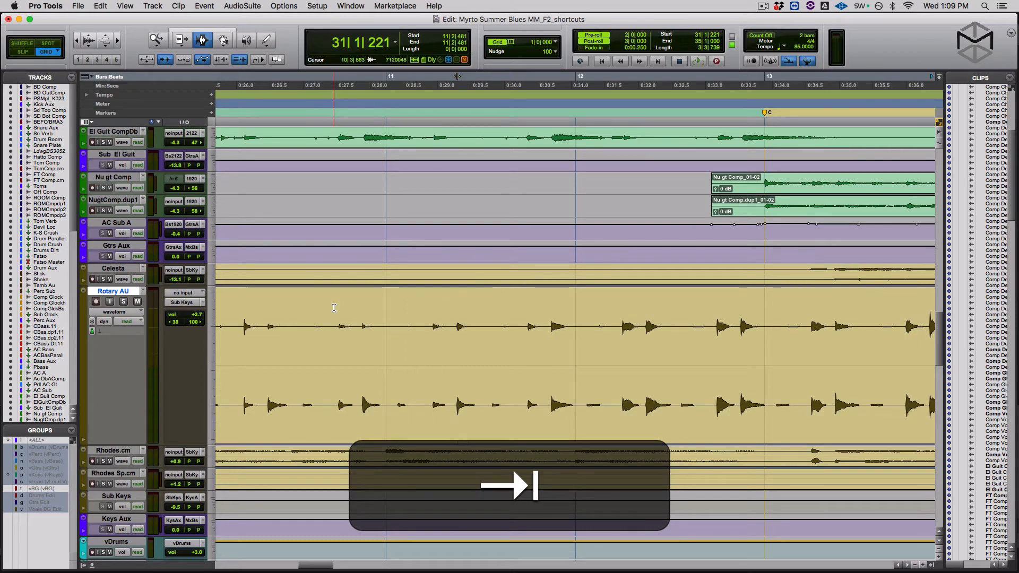
key("Tab")
key("Tab")
Delete four sections of the Rotary AU clip: bars 3 to 6, 8 to 10, 12 to 14 and 17 to 19.
key("super+alt+bracketleft")
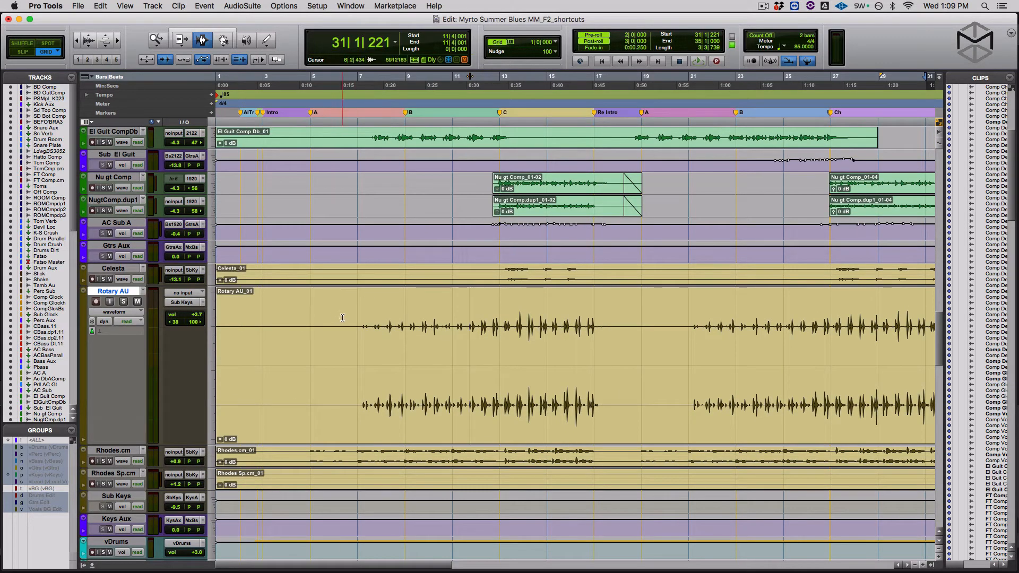
left_click_drag(342, 318, 266, 321)
key("Delete")
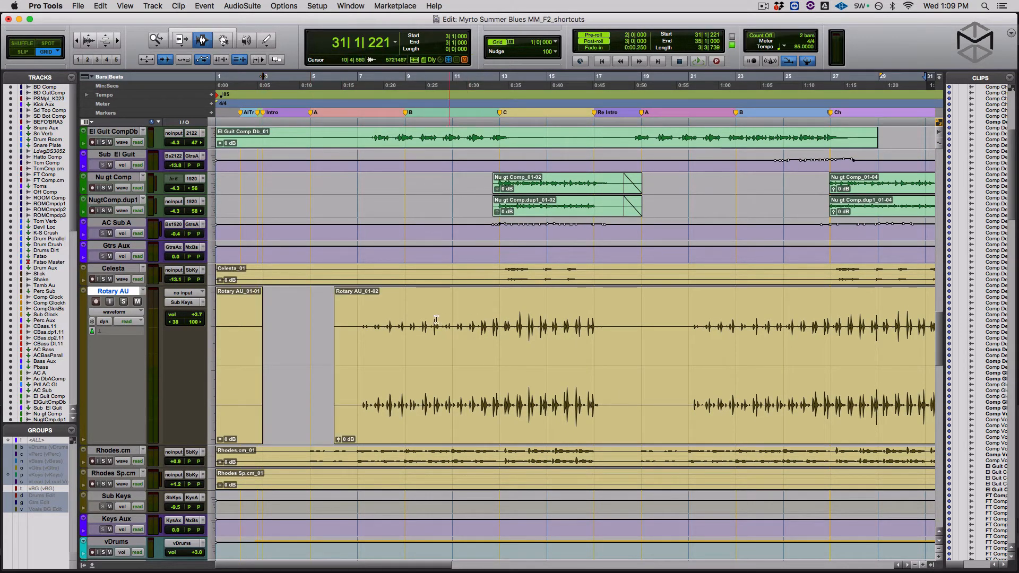
left_click_drag(383, 324, 523, 329)
key("Delete")
key("Delete")
left_click_drag(595, 332, 643, 335)
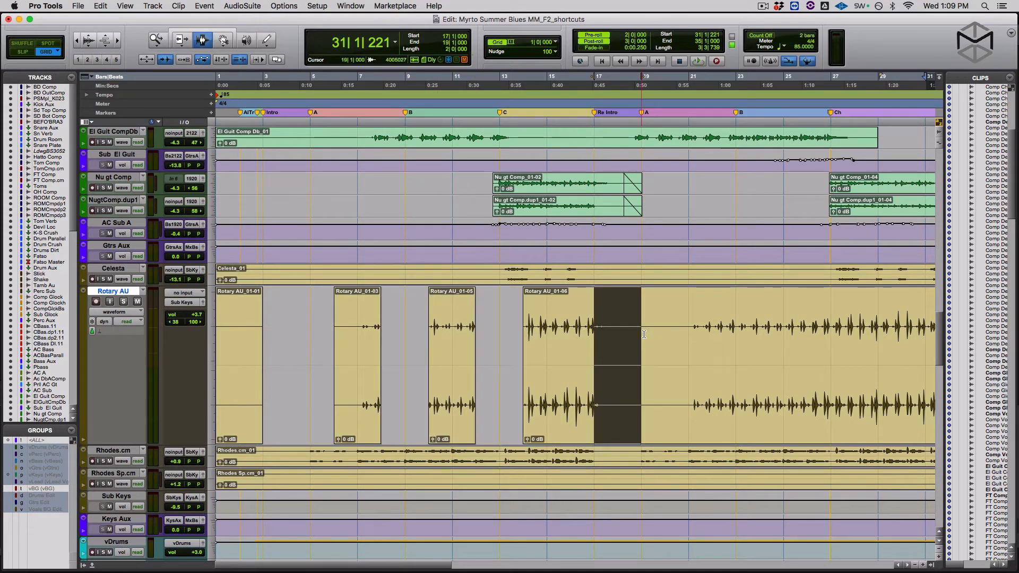
key("Delete")
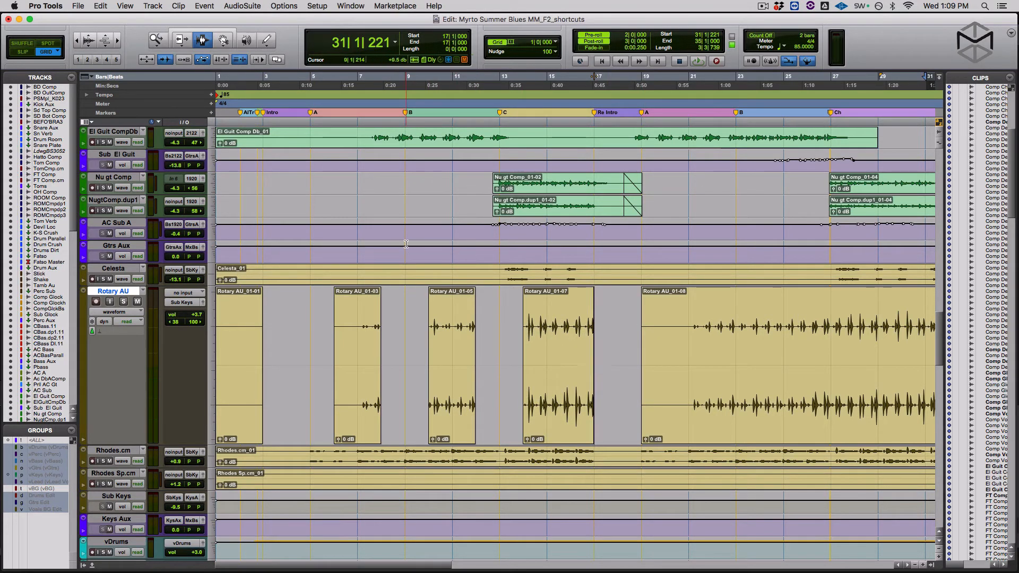
Turn off Tab to Transients.
key("alt+super+Tab")
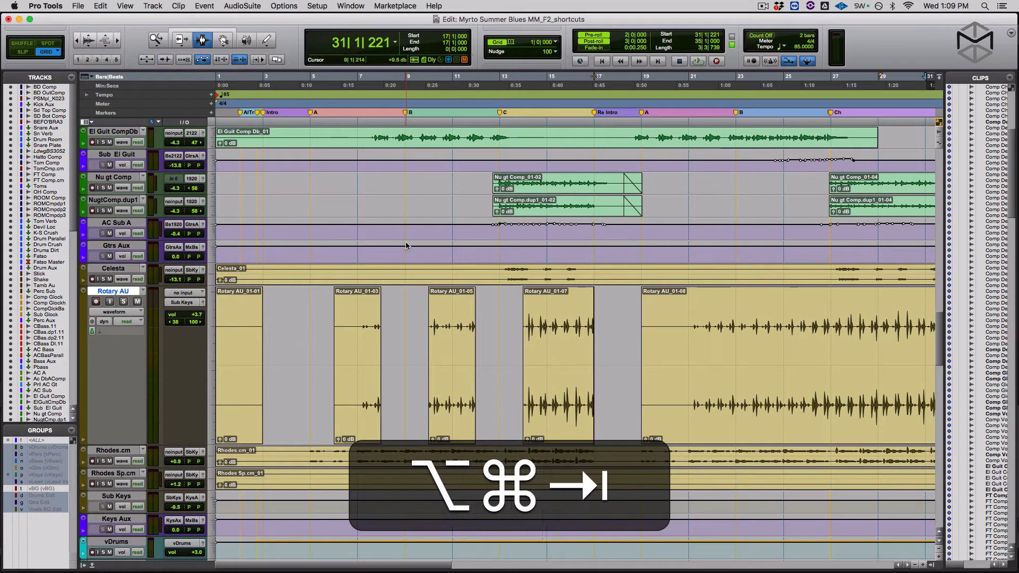
Place the edit cursor at bar 4 on the Rotary AU track and advance it through four clip boundaries to bar 12.
left_click(275, 311)
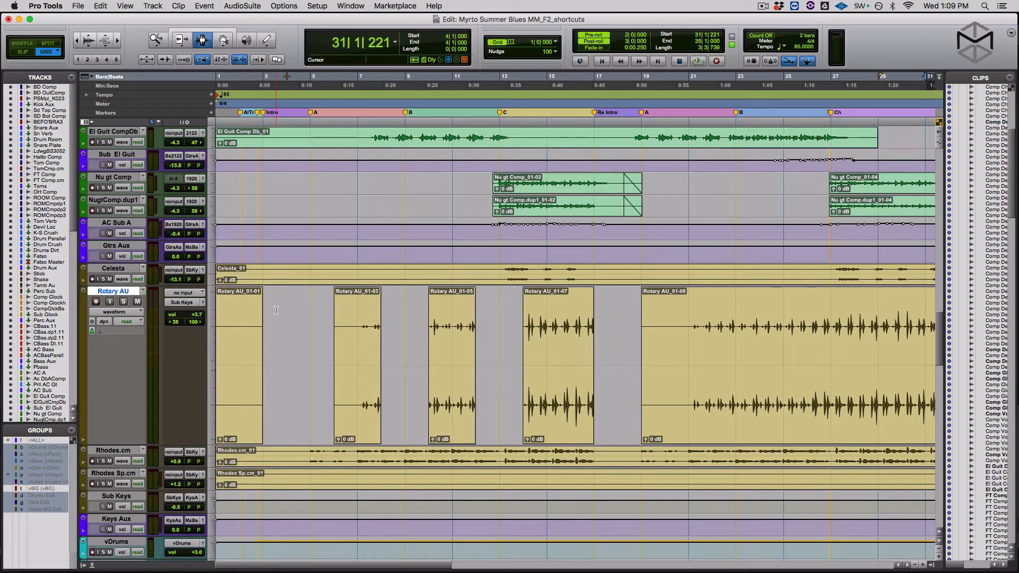
key("t")
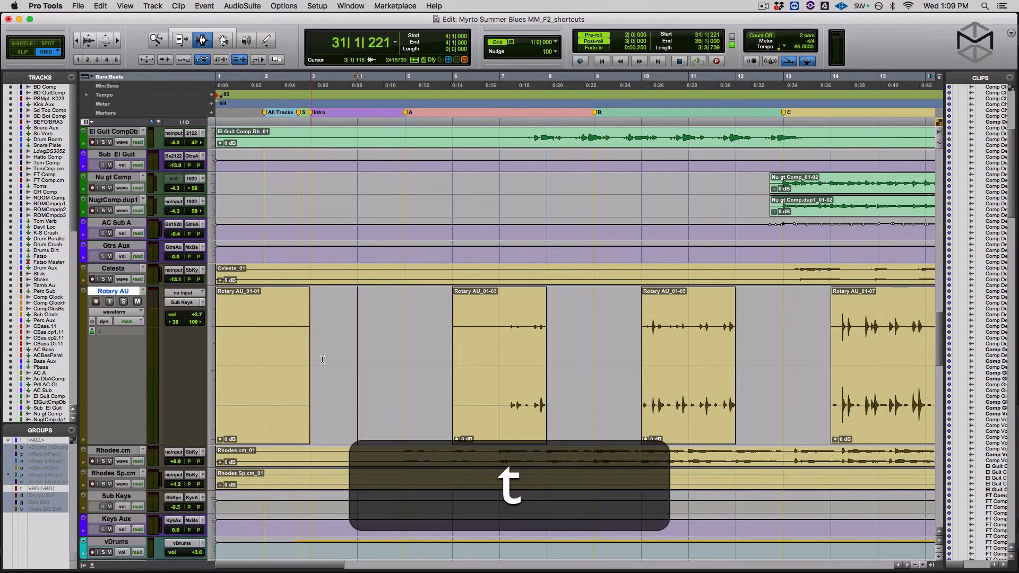
scroll(339, 366, "right", 5)
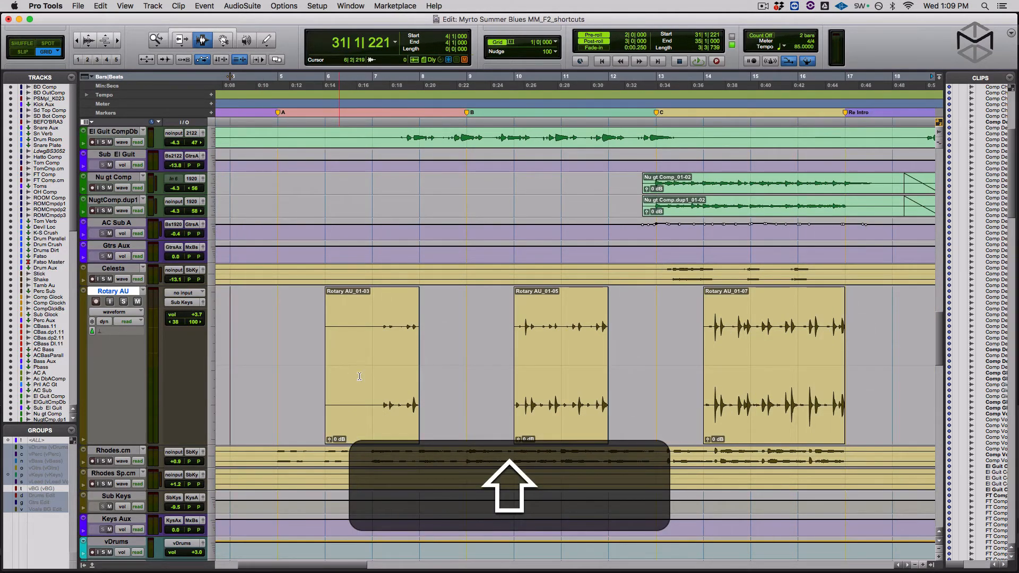
key("Tab")
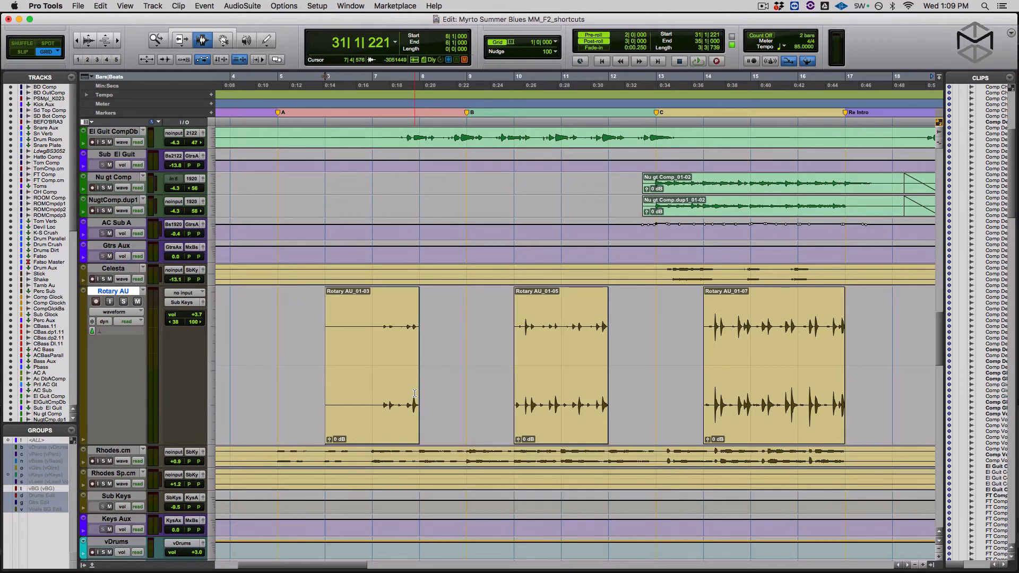
key("Tab")
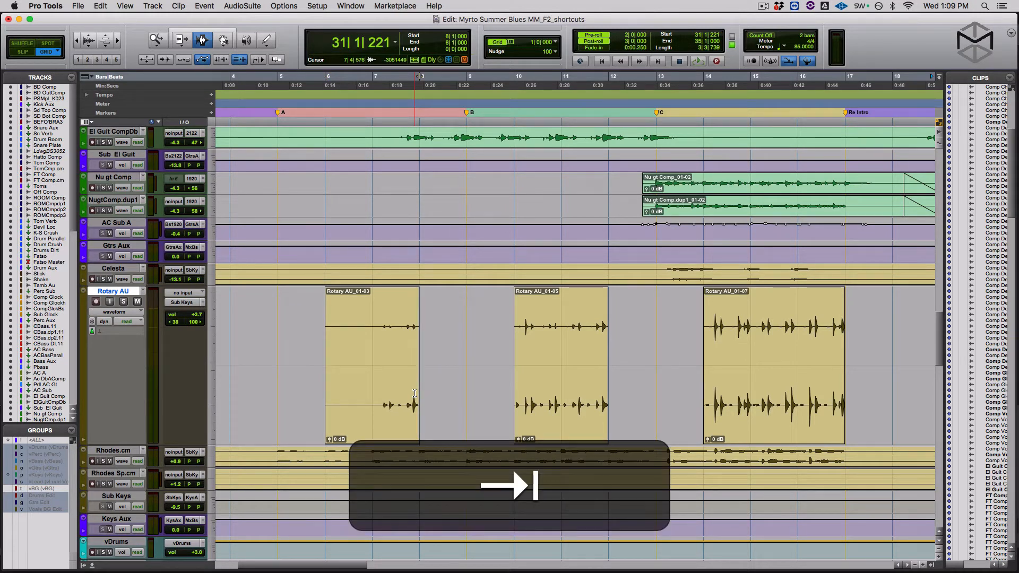
key("Tab")
key("Tab")
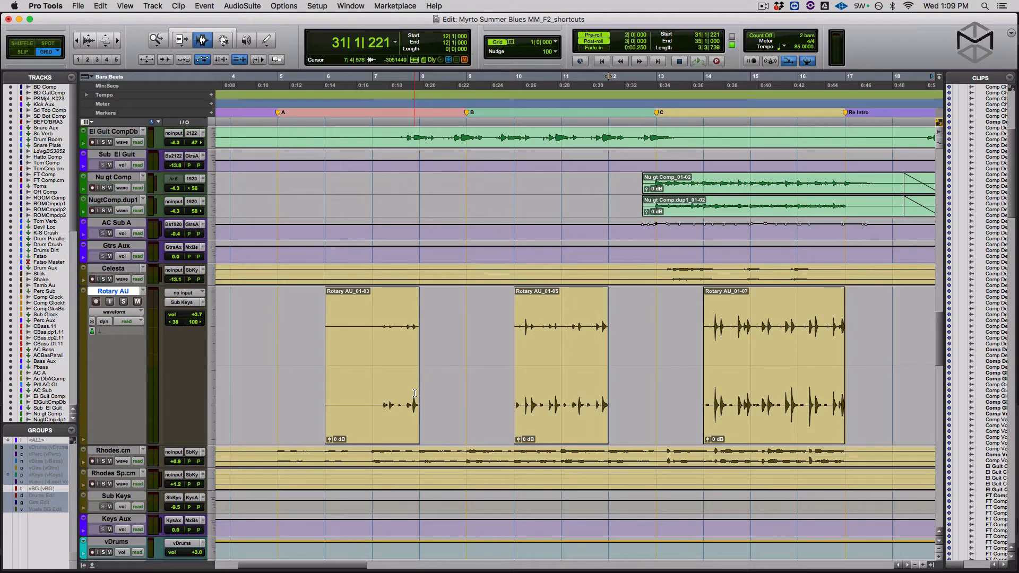
Turn on Tab to Transients and advance the edit cursor to bar 14 and on through the clip's transients to beat 3.
key("alt+super+Tab")
key("Tab")
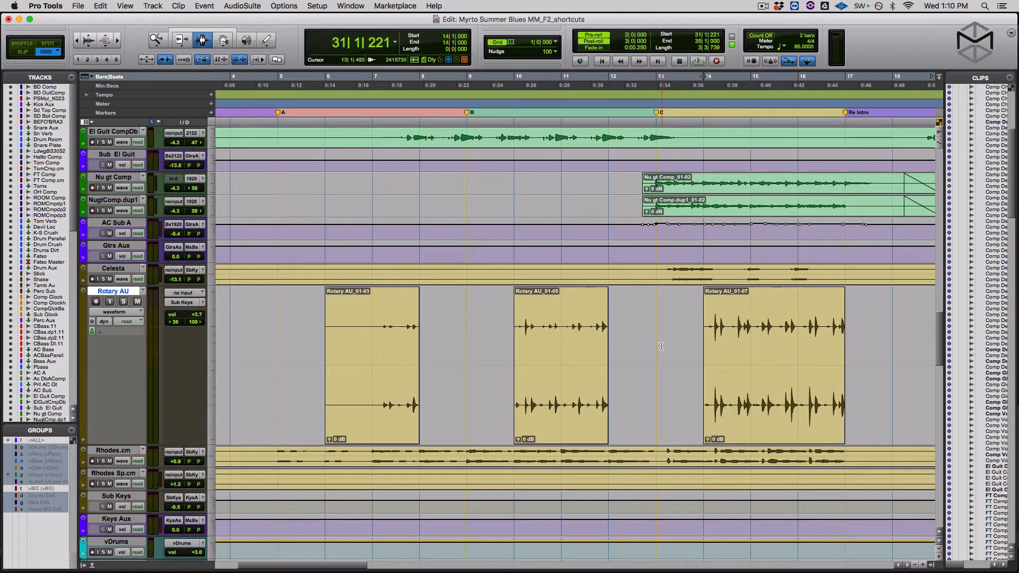
key("Tab")
key("Tab")
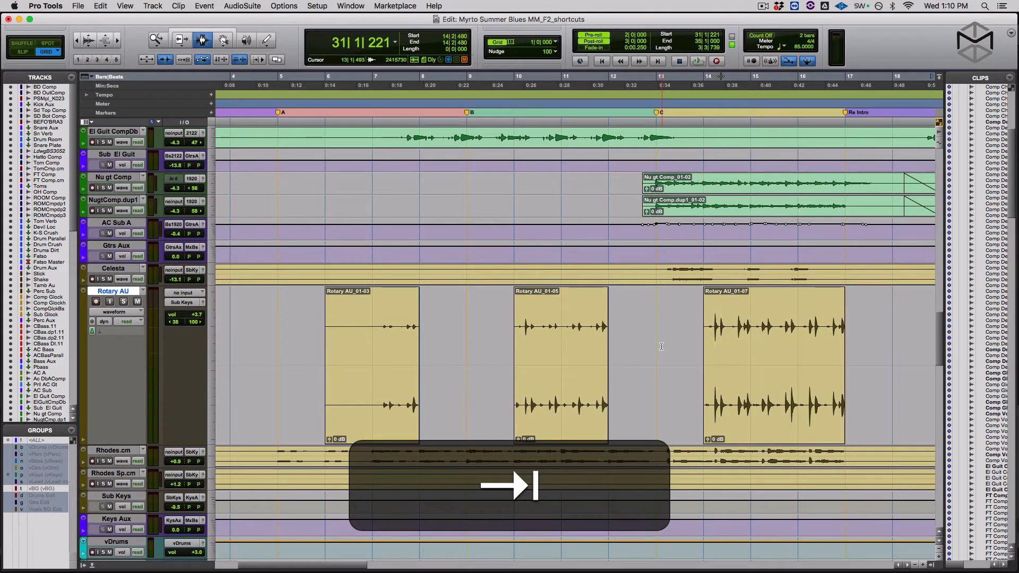
key("Tab")
key("Tab")
Continue advancing the edit cursor through the transients of the Rotary AU clip to bar 15, beat 2.
key("t")
key("t")
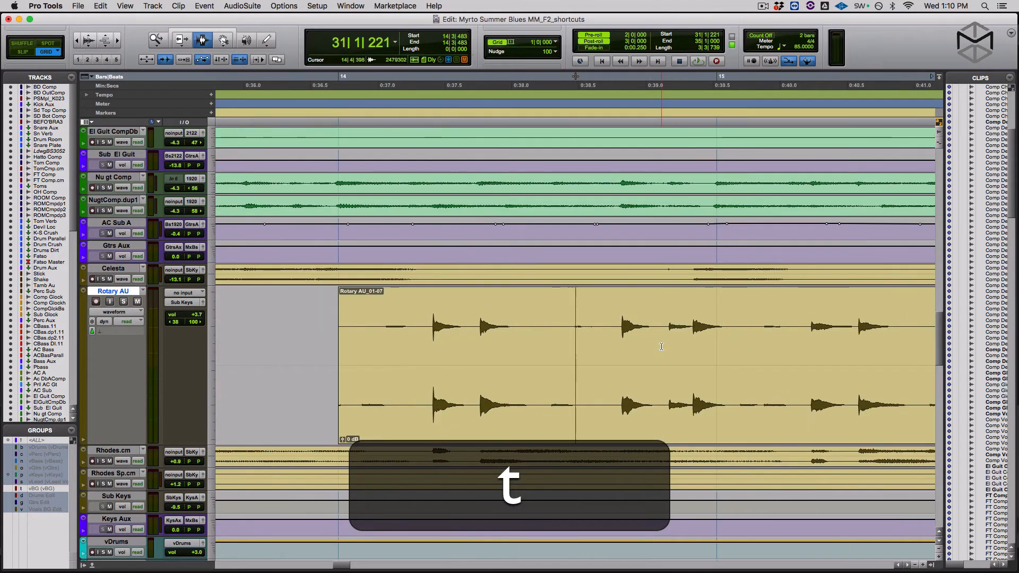
key("shift+Tab")
key("Tab")
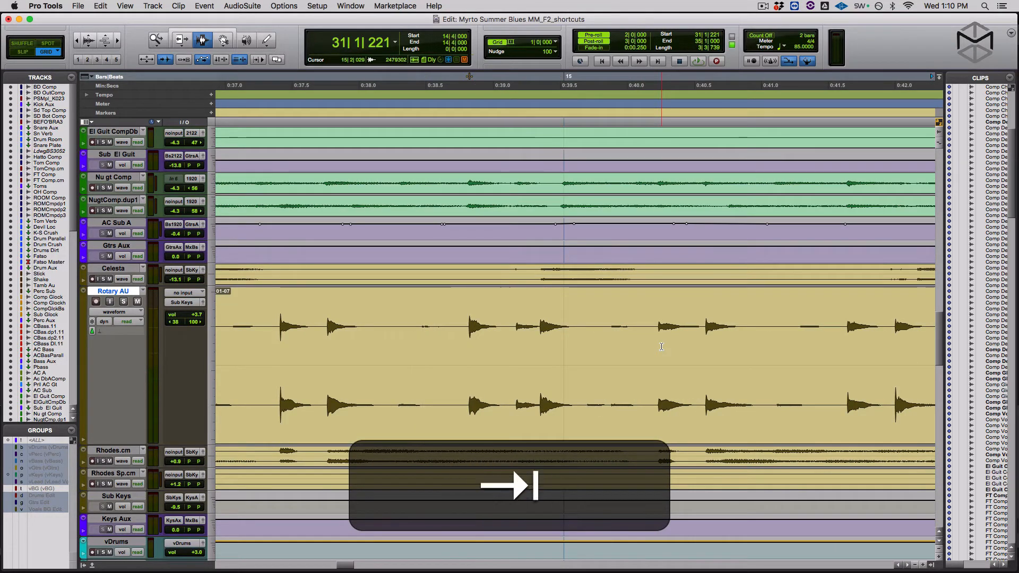
key("Tab")
key("Tab")
key("Tab")
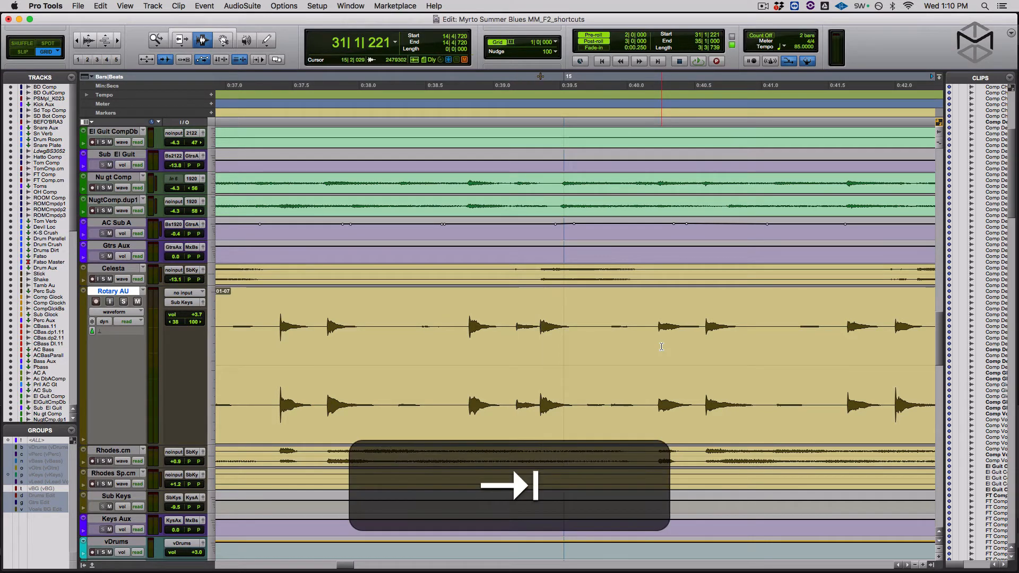
key("Tab")
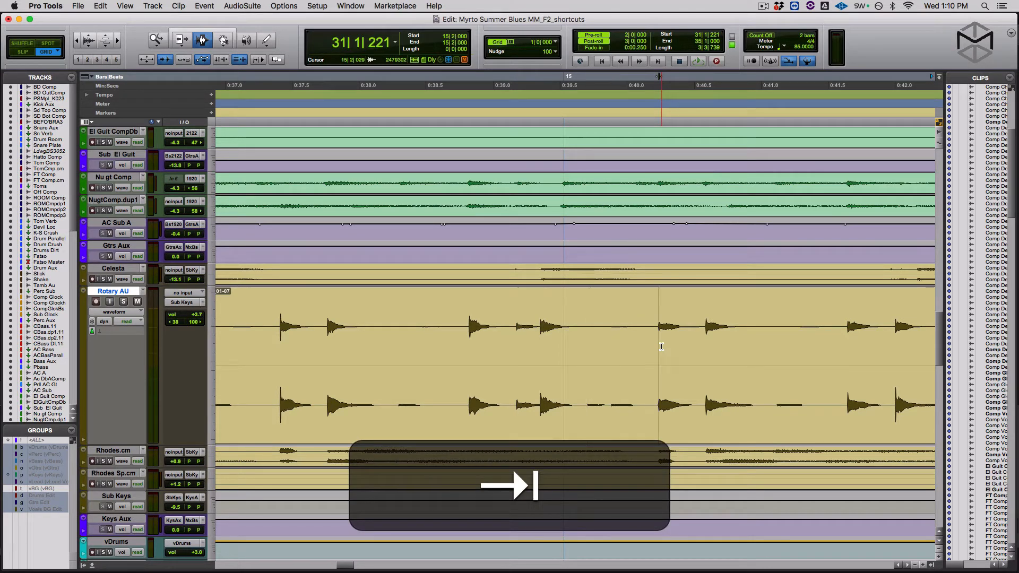
Examine the transient at bar 15, beat 2 up close, and return to a view of the whole clip between bars 14 and 17.
key("t")
key("t")
key("t")
key("t")
key("t")
key("t")
key("t")
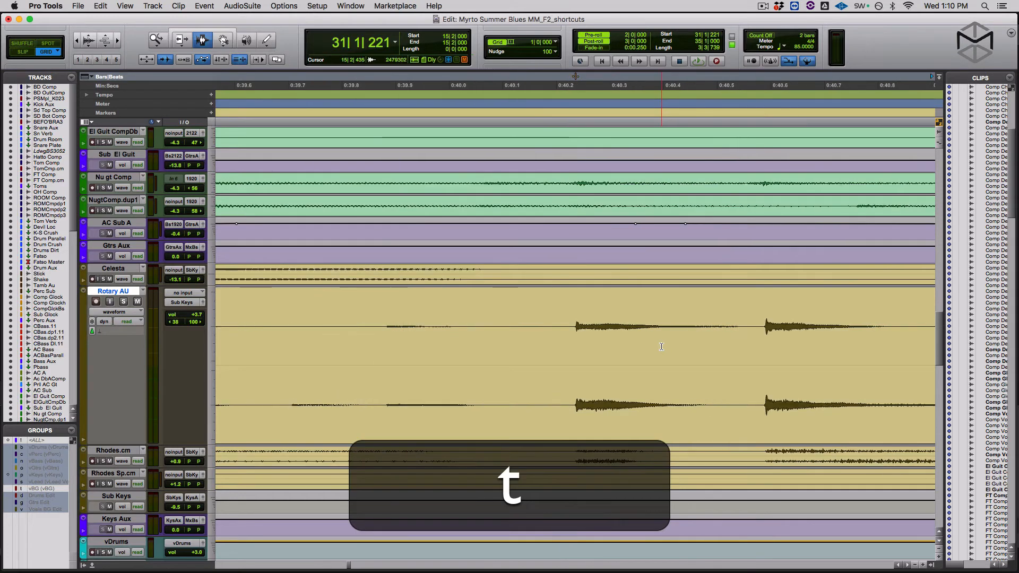
key("r")
key("r")
key("r")
key("r")
key("r")
key("r")
key("r")
key("r")
key("r")
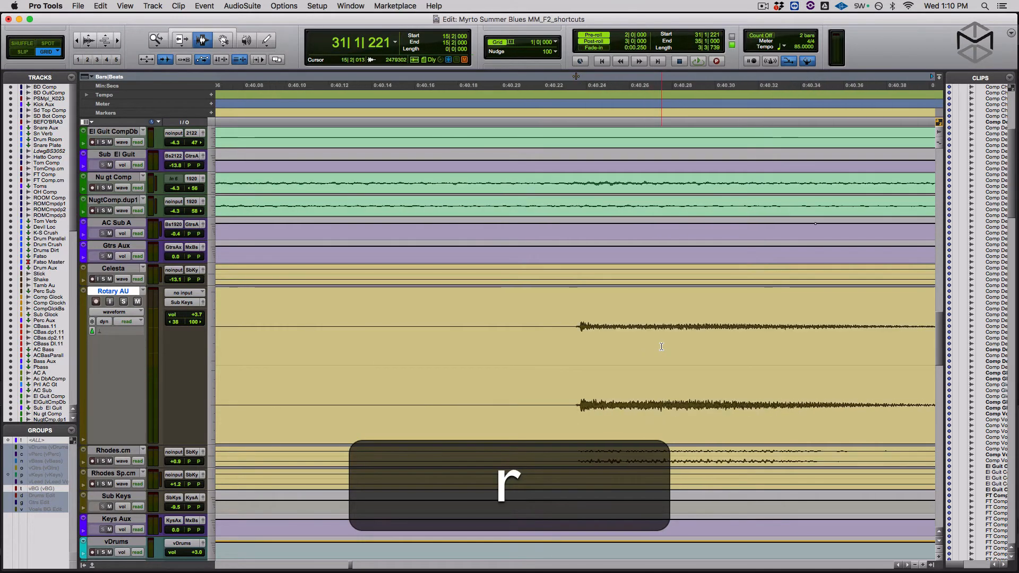
key("r")
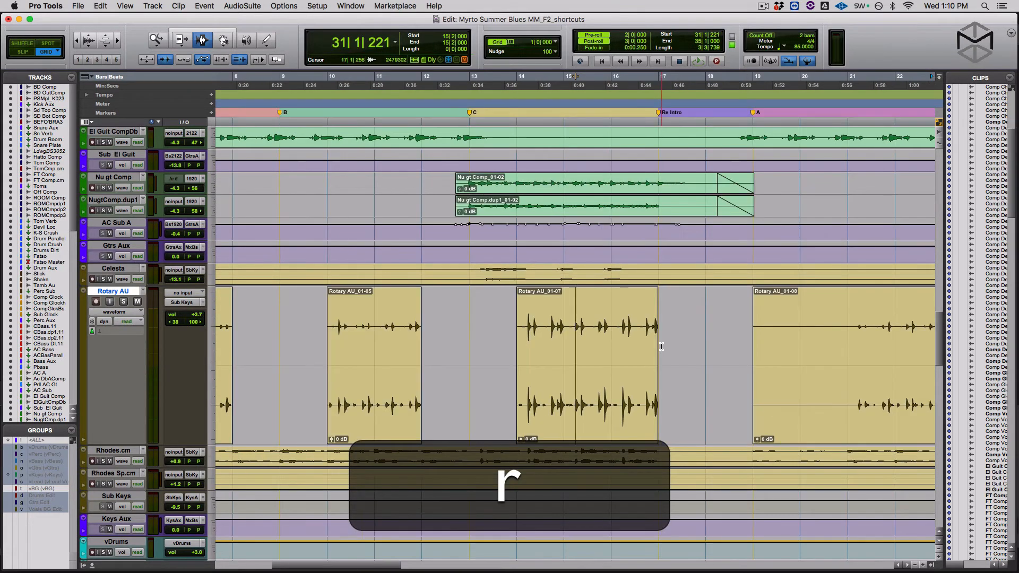
key("t")
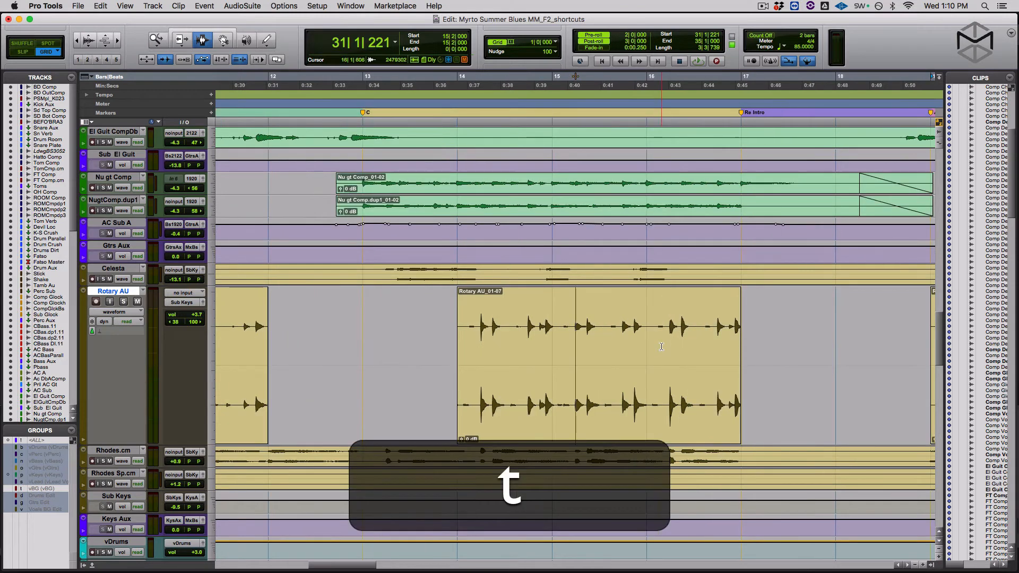
key("t")
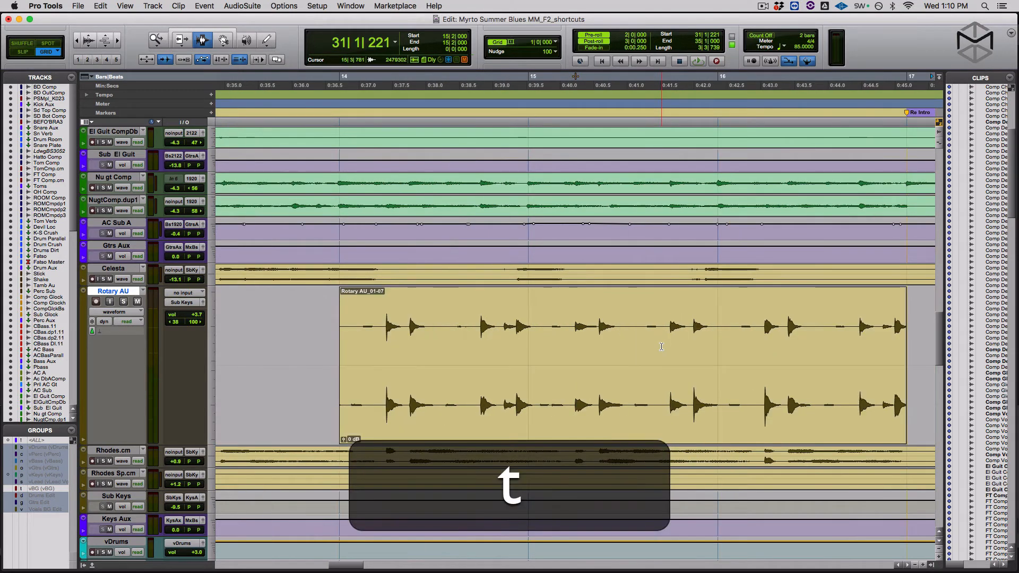
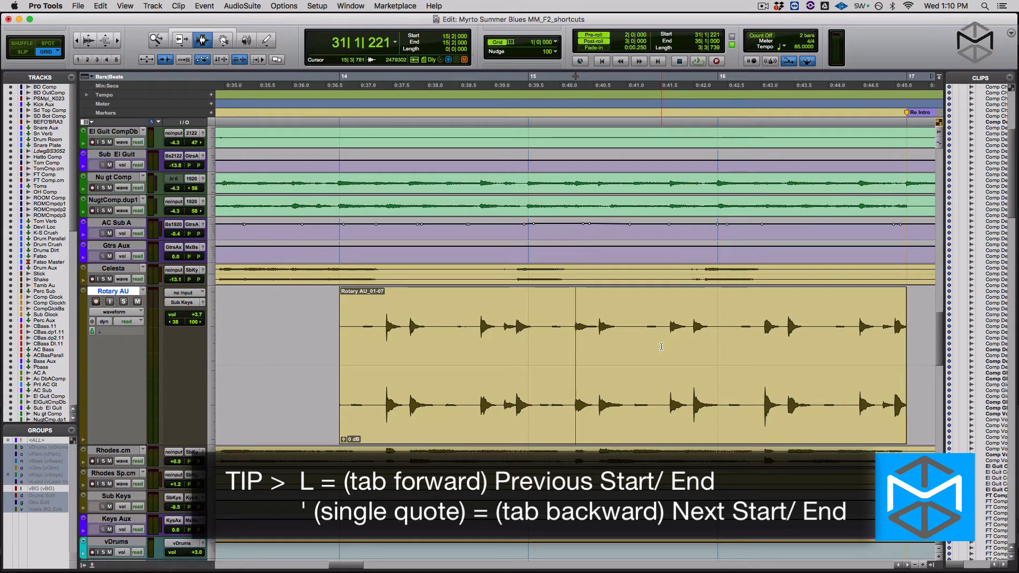
Turn off Tab to Transients and move the edit cursor to the clip's start and then its end at bar 17.
key("alt+super+Tab")
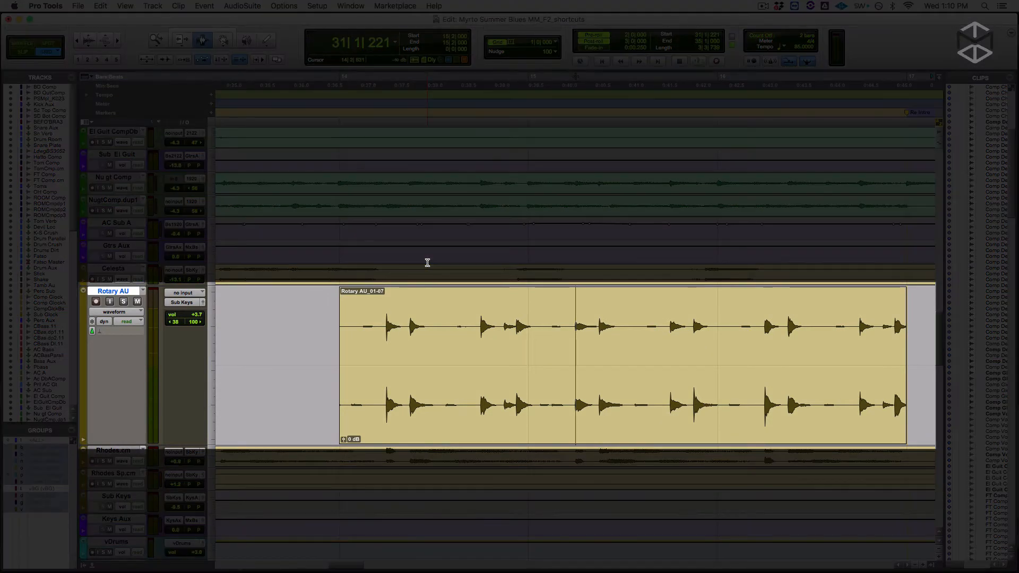
key("i")
key("apostrophe")
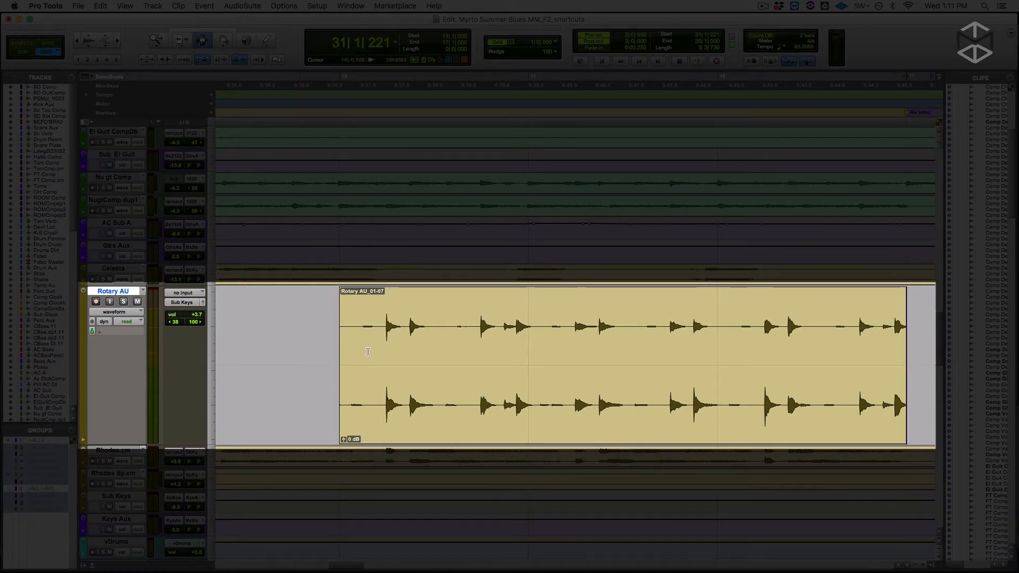
Place the edit cursor at bar 15, turn on Tab to Transients and advance through the transients to just past bar 16.
left_click(538, 339)
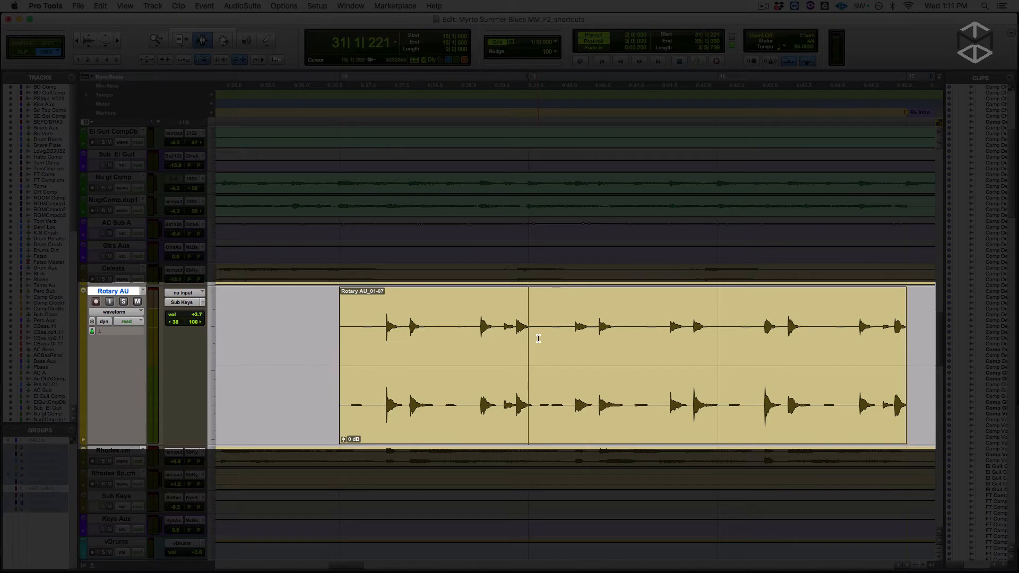
key("alt+super+Tab")
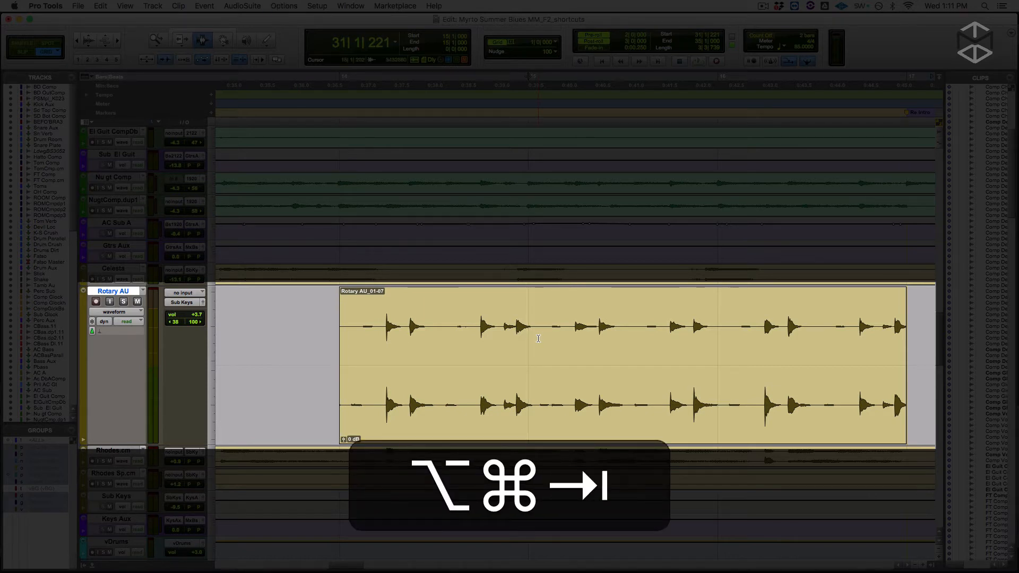
key("Tab")
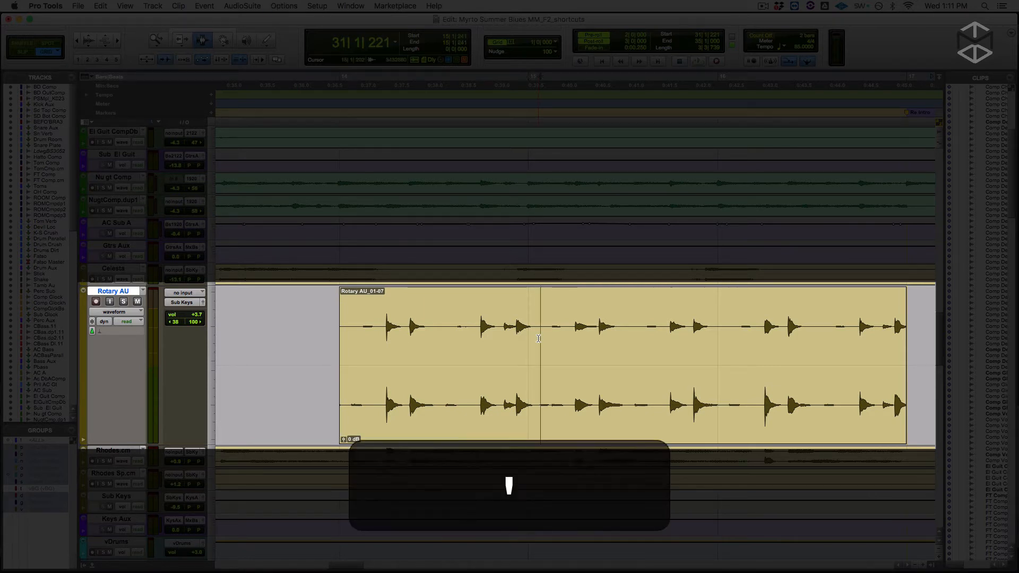
key("Tab")
key("Tab")
key("Tab")
key("Tab")
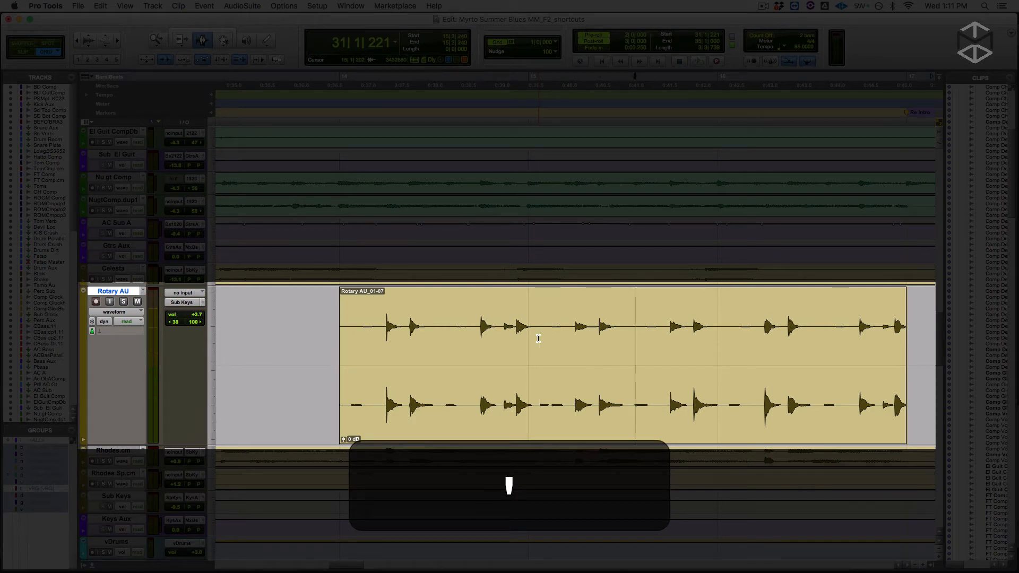
key("Tab")
key("Tab")
key("Tab")
key("Tab")
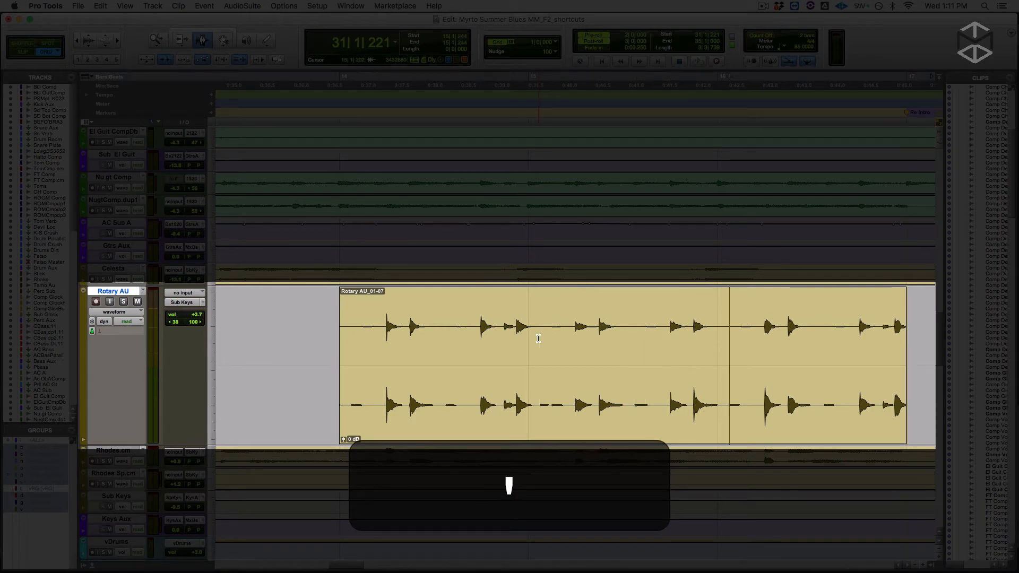
Step the edit cursor back through the previous transients to the one just after bar 15.
key("alt+Tab")
key("alt+Tab")
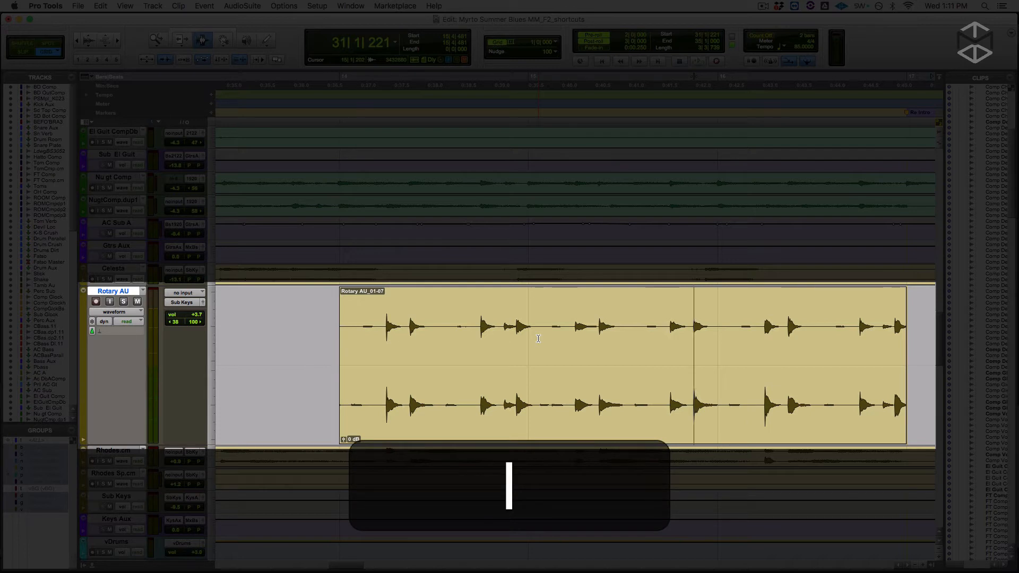
key("alt+Tab")
key("alt+Tab")
key("alt+Tab")
key("alt+Tab")
key("alt+Tab")
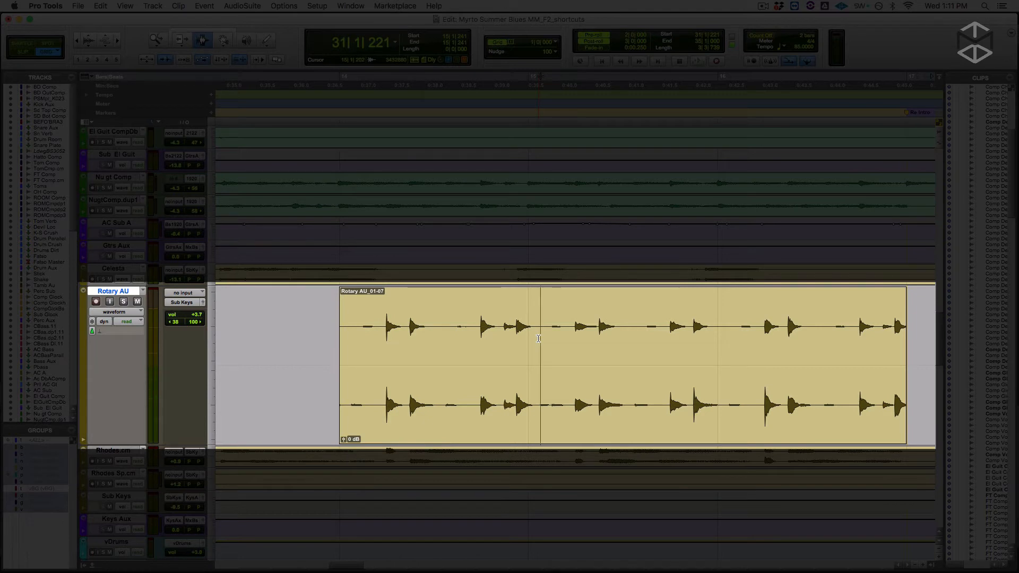
Advance the edit cursor two transients to bar 15, beat 2, and extend a selection forward by three transients.
key("Tab")
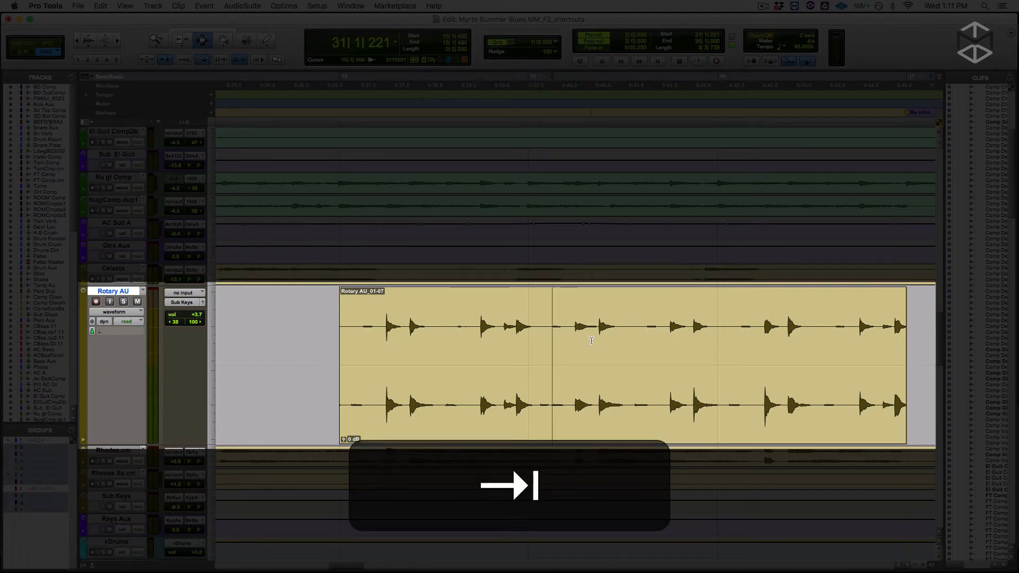
key("Tab")
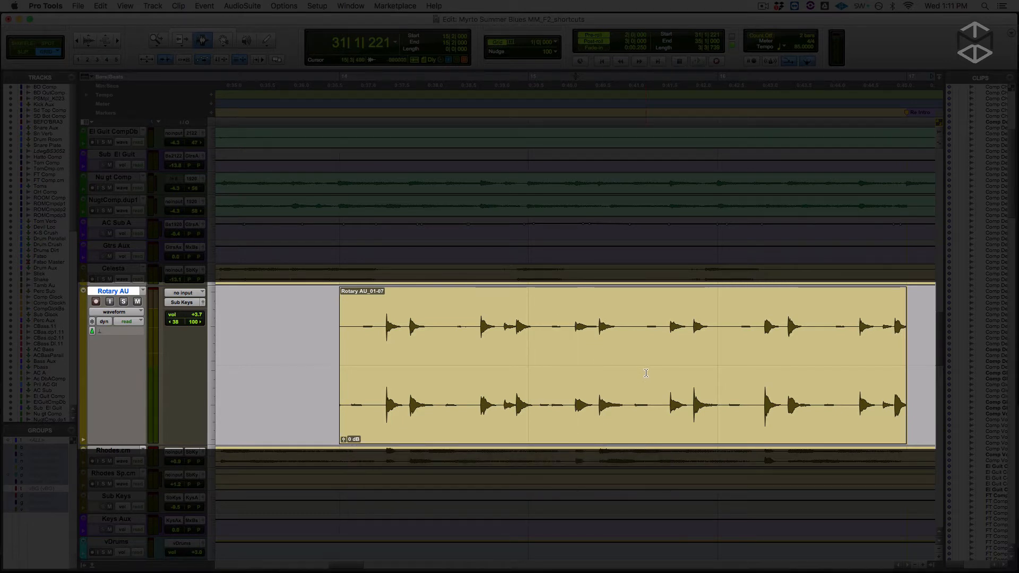
key("shift+Tab")
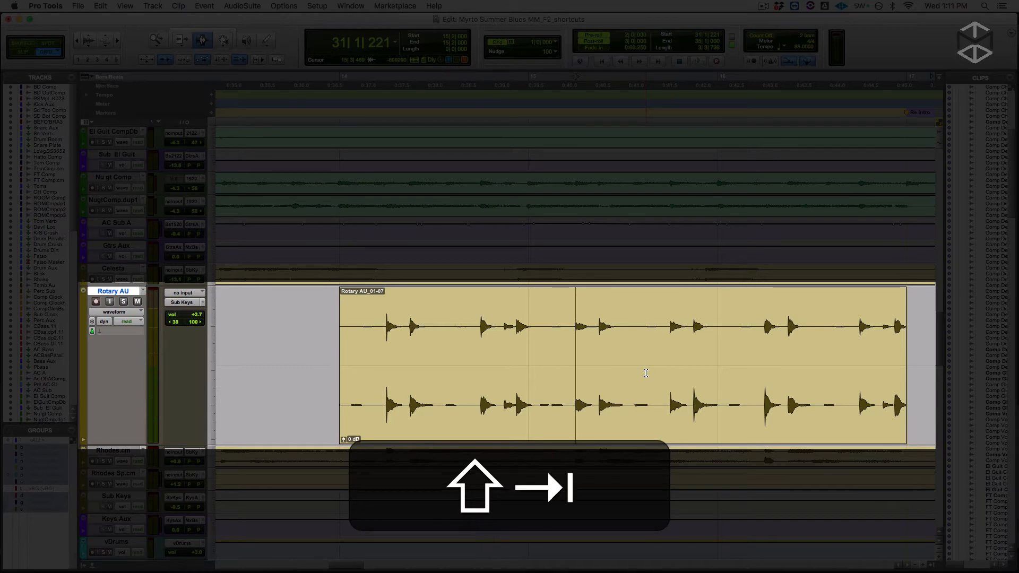
key("shift+Tab")
key("shift+Tab")
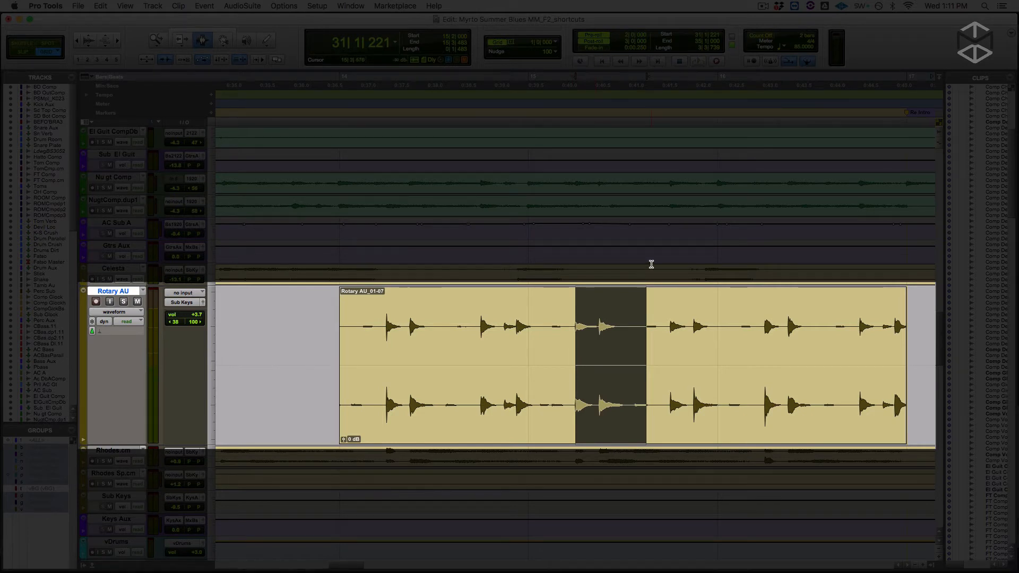
Extend the selection's start back through five transients to bar 14, beat 4, and collapse it to a cursor at its start.
key("shift")
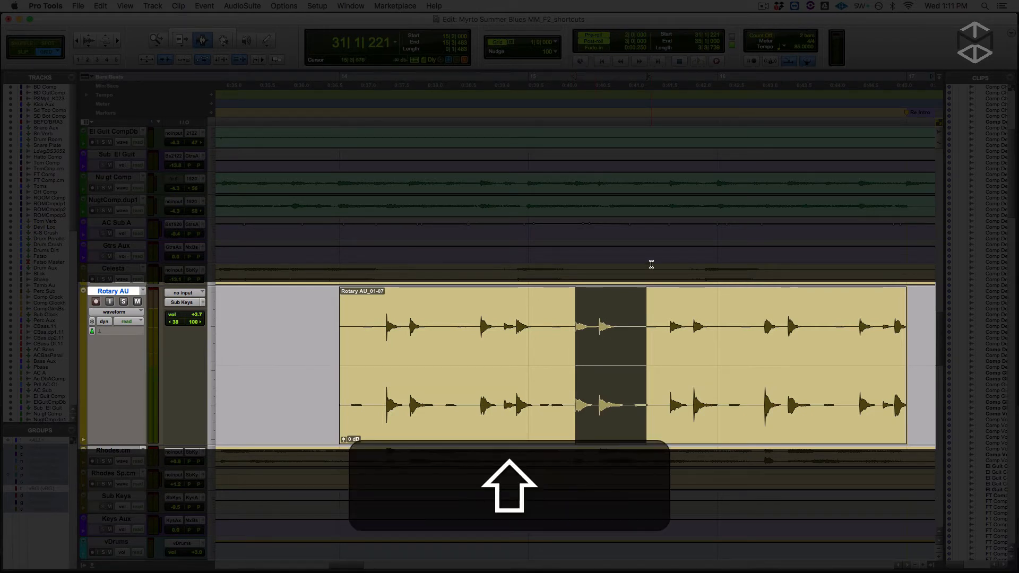
key("shift+l")
key("shift+l")
key("shift+l")
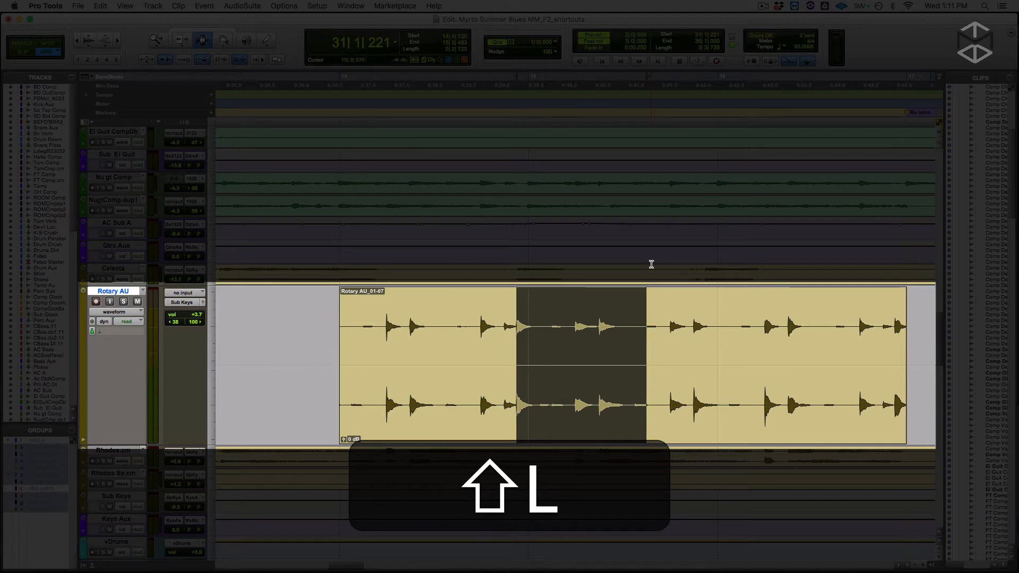
key("shift+l")
key("shift+l")
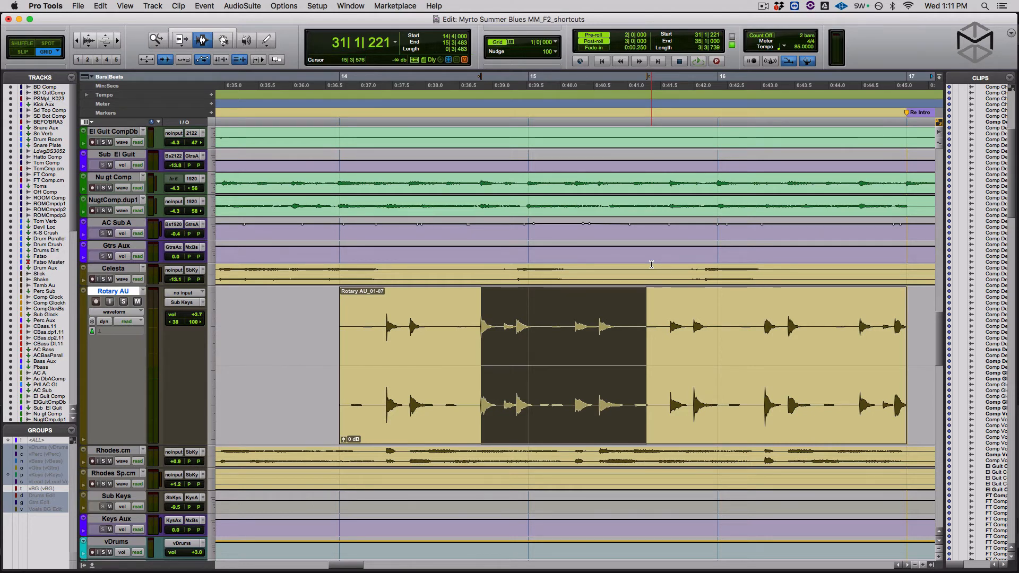
key("Down")
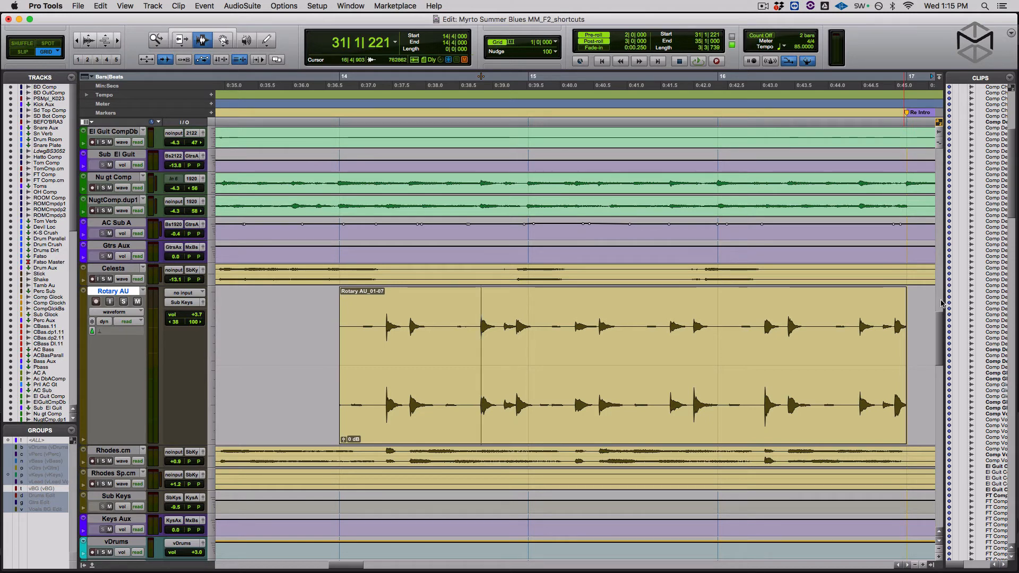
Place the edit cursor at bar 19 on the Rotary AU track and start and stop session playback twice.
key("r")
key("r")
key("r")
key("r")
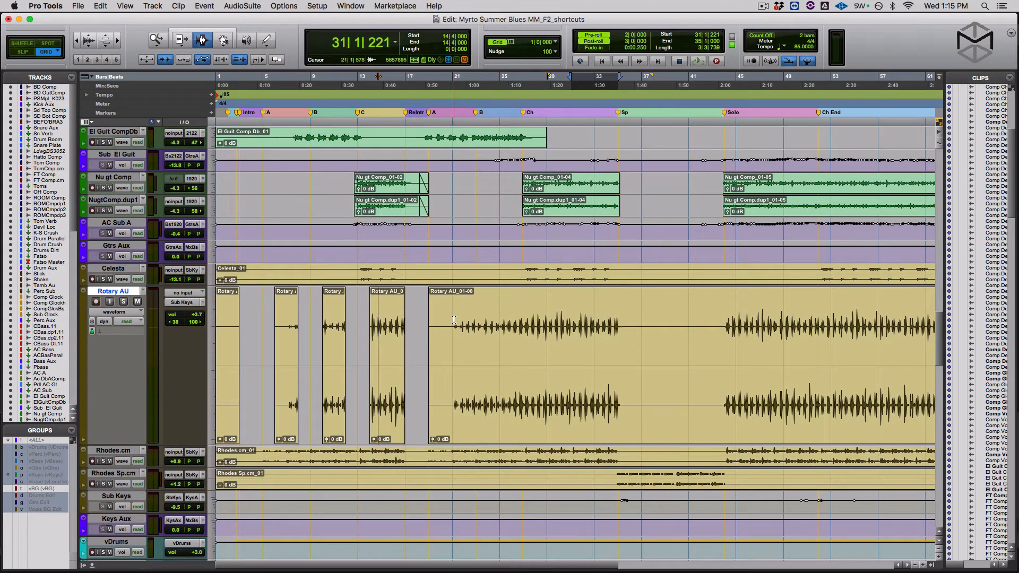
left_click(425, 322)
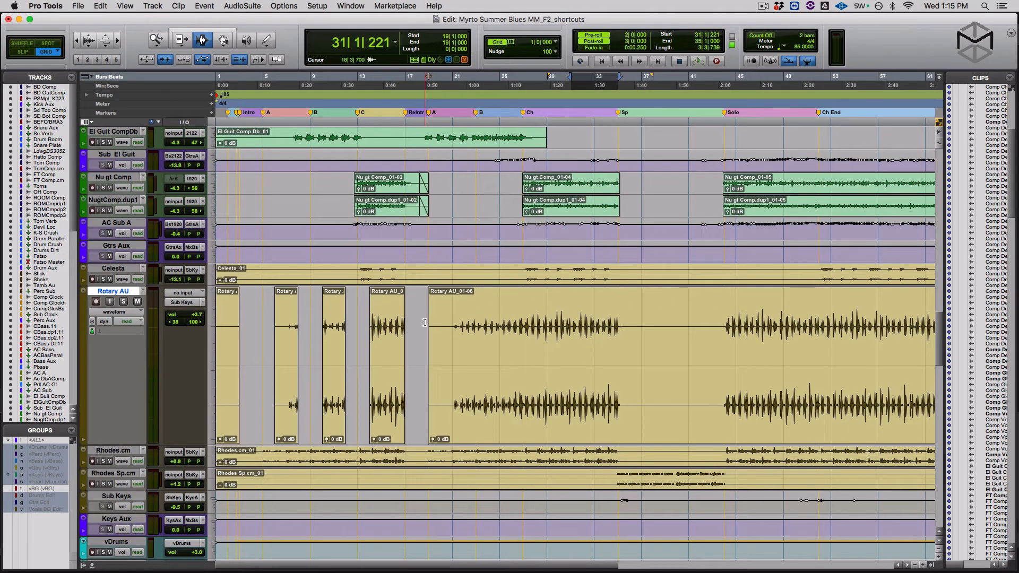
key("space")
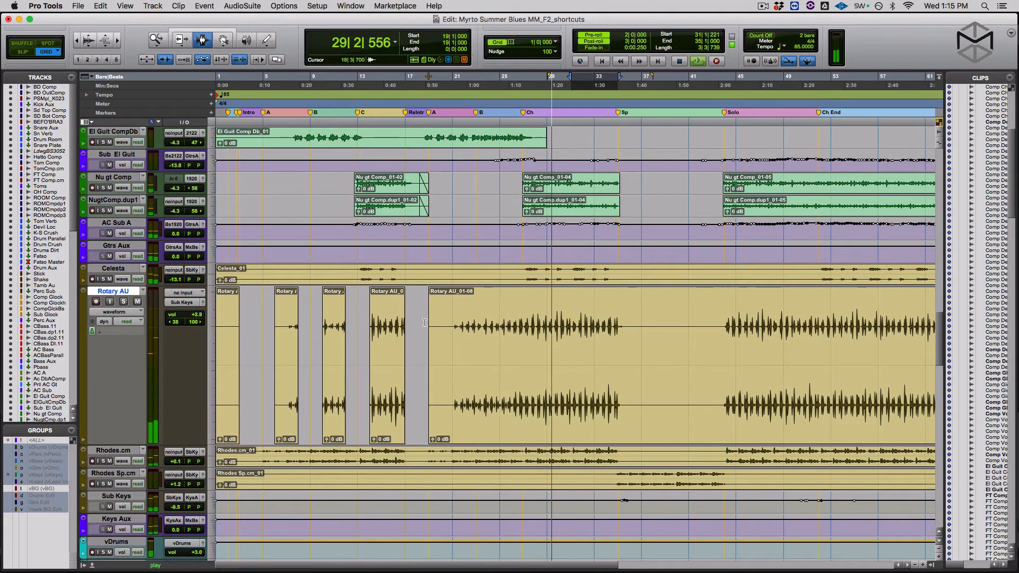
key("space")
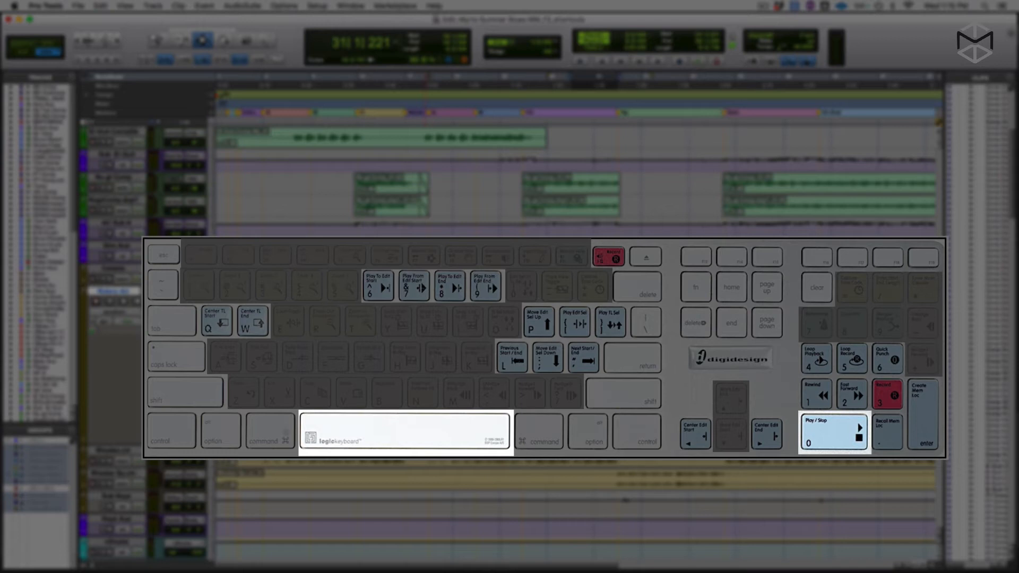
key("KP_0")
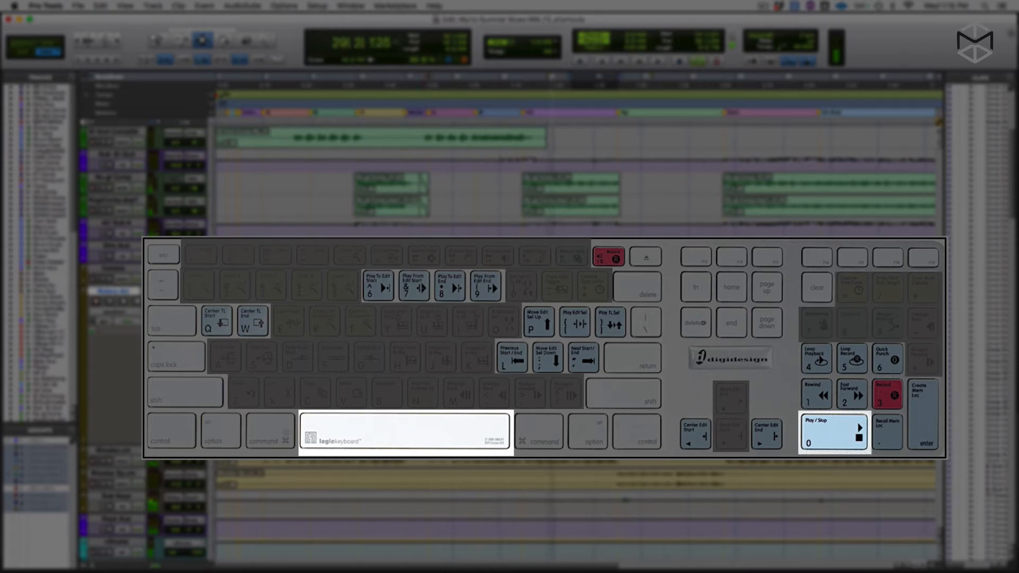
key("KP_0")
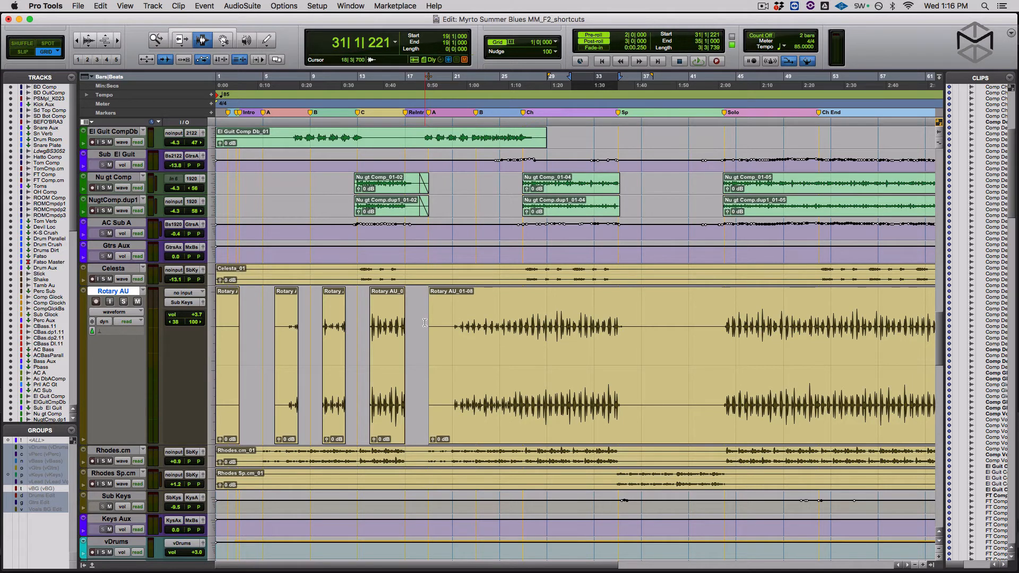
Place the edit cursor at bar 20 on the Gtrs Aux track and open a Workspace browser over the session.
left_click(429, 250)
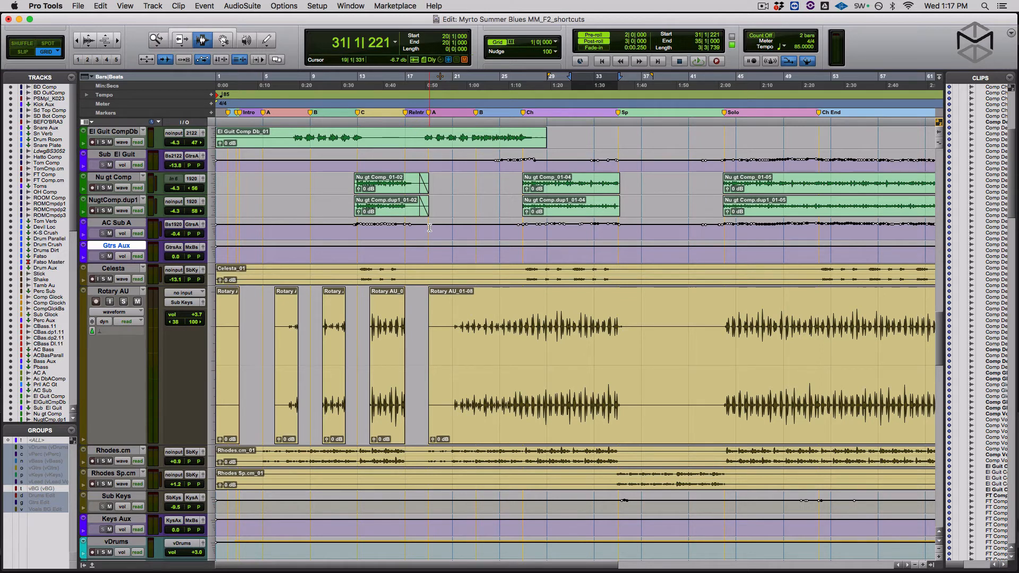
left_click(359, 6)
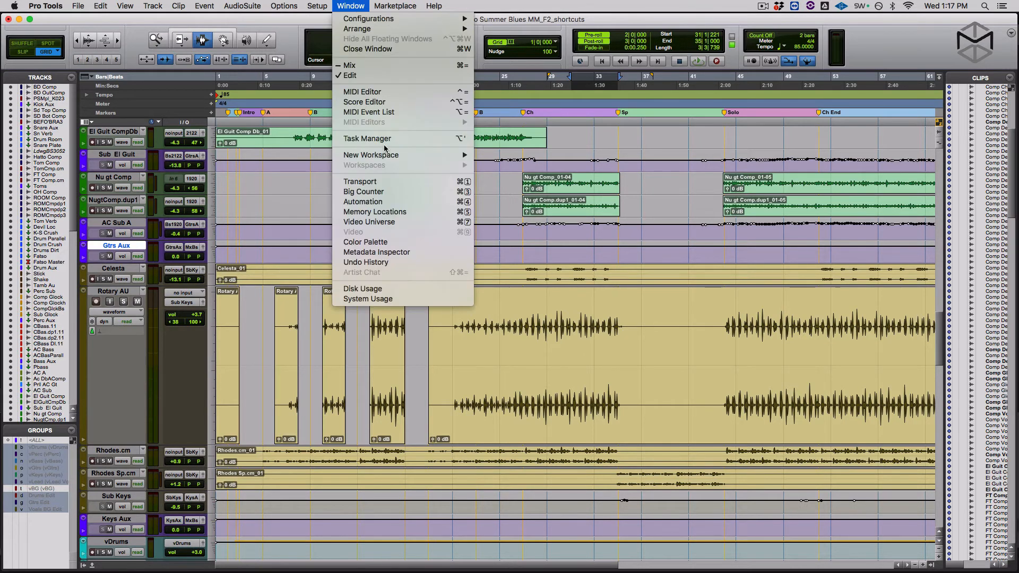
left_click(517, 227)
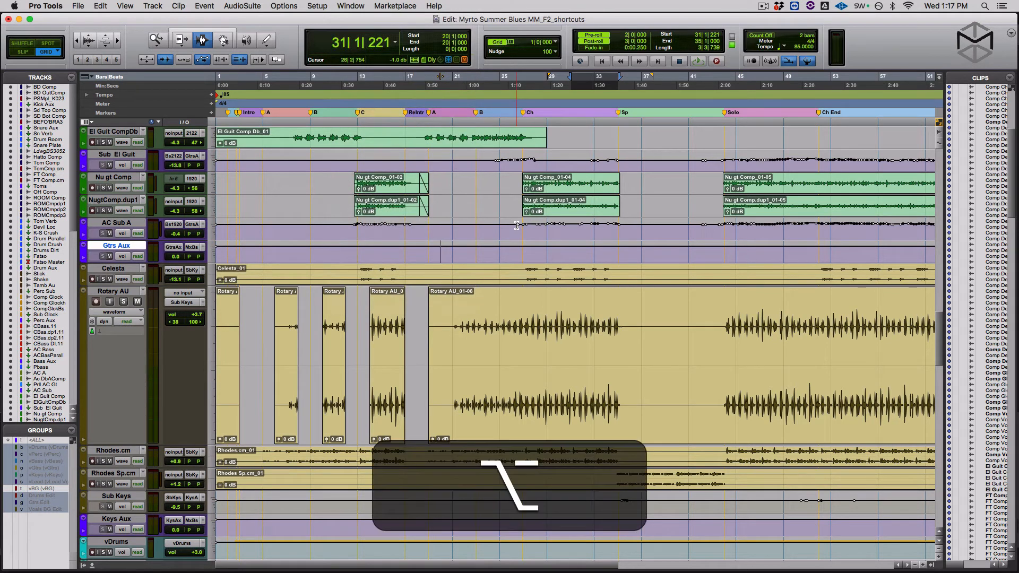
key("alt+semicolon")
left_click_drag(311, 21, 438, 73)
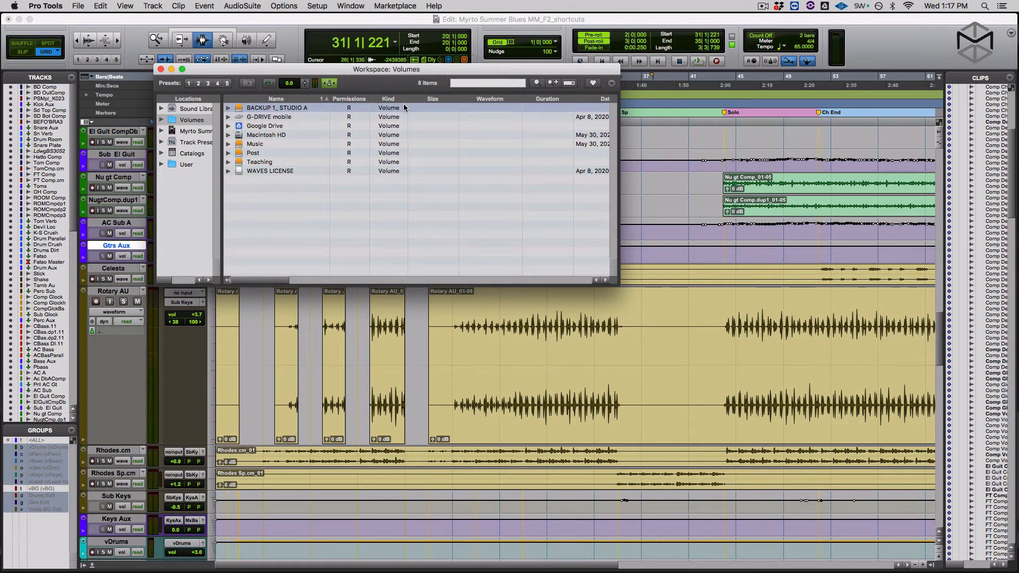
Show the contents of the User location's Desktop folder in the Workspace browser and reposition the browser window.
left_click(161, 165)
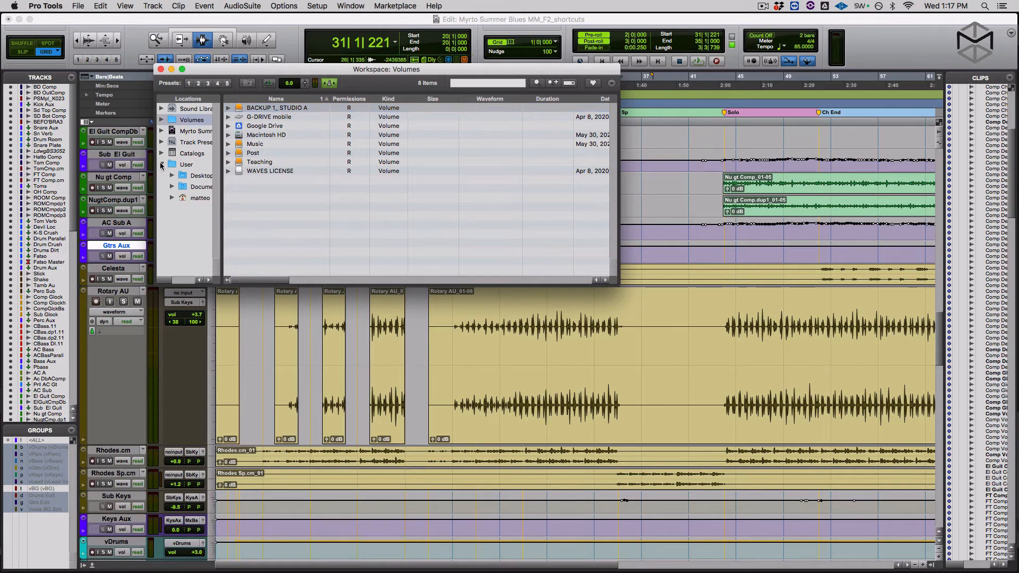
left_click(188, 179)
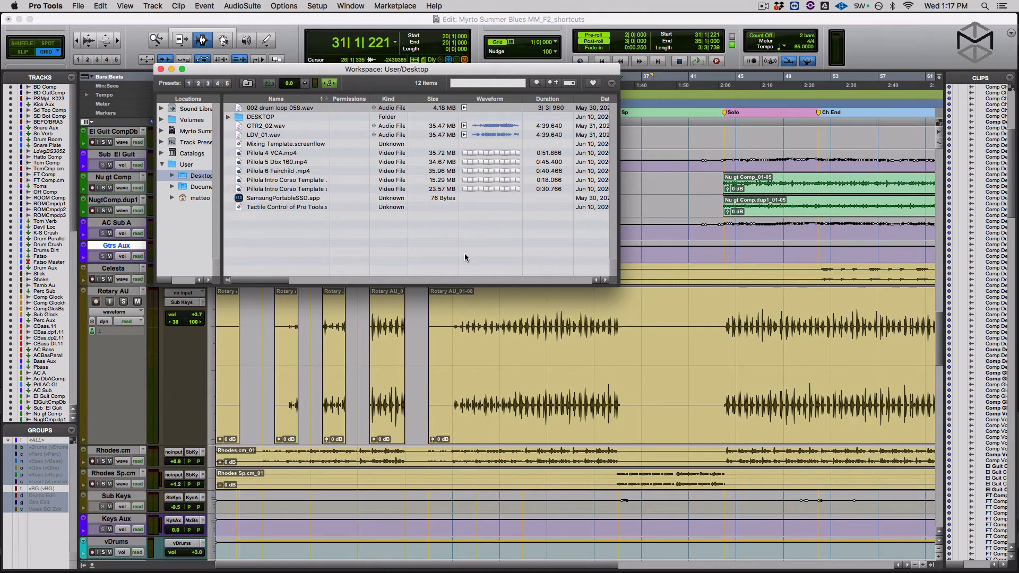
left_click_drag(409, 70, 509, 39)
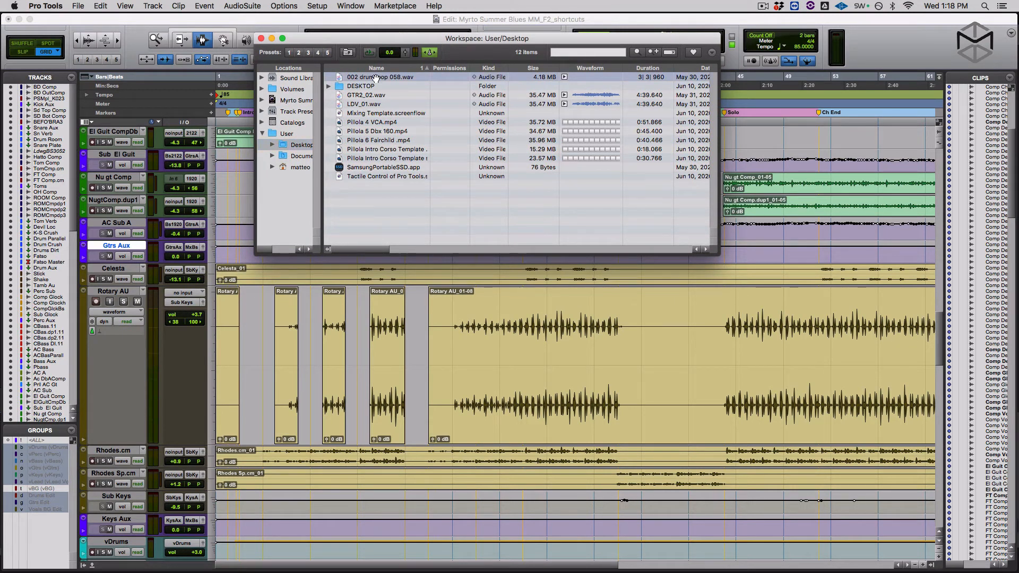
Select 002 drum loop 058.wav in the Workspace browser, preview it and stop the preview.
left_click(421, 104)
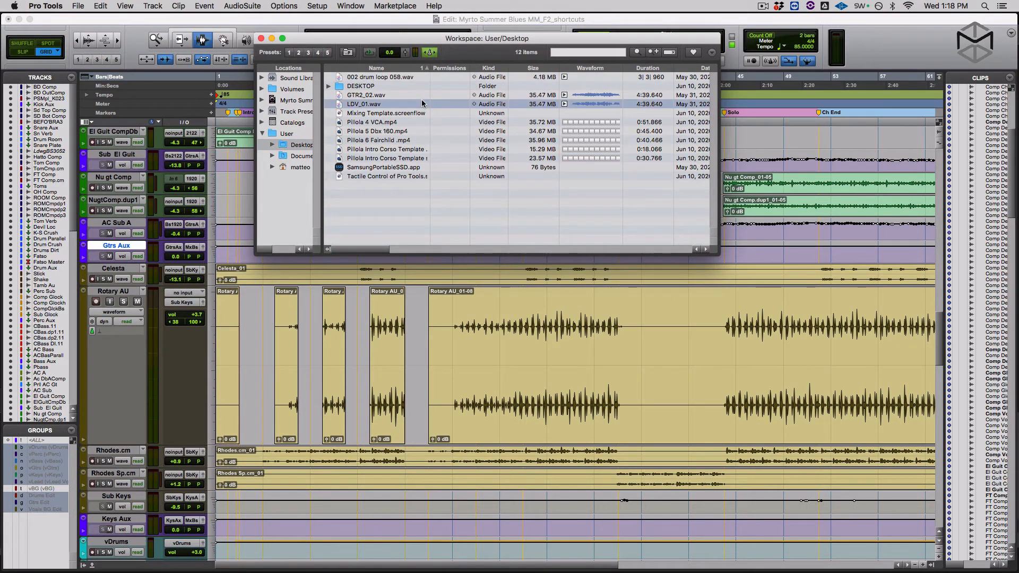
left_click(402, 77)
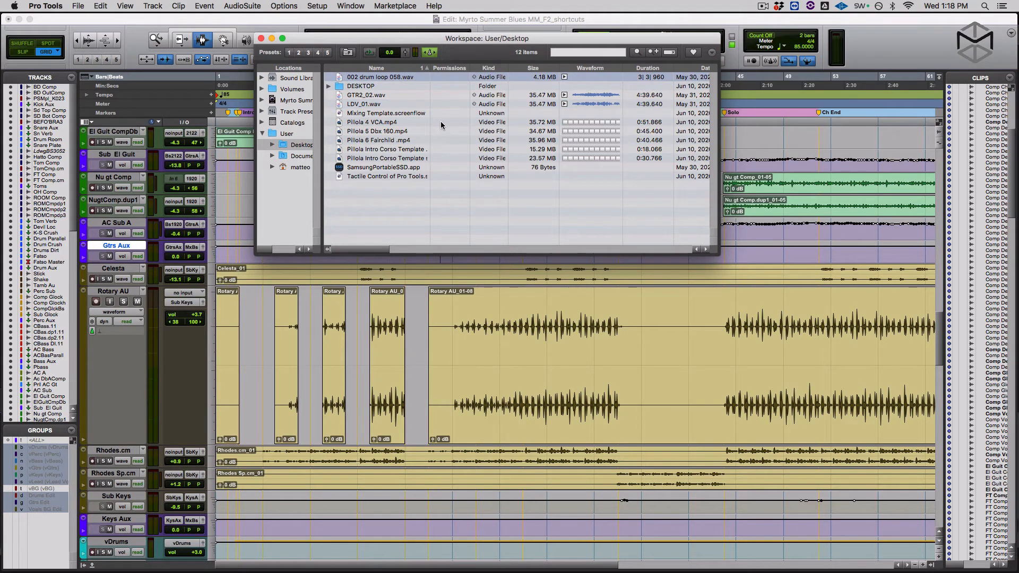
key("space")
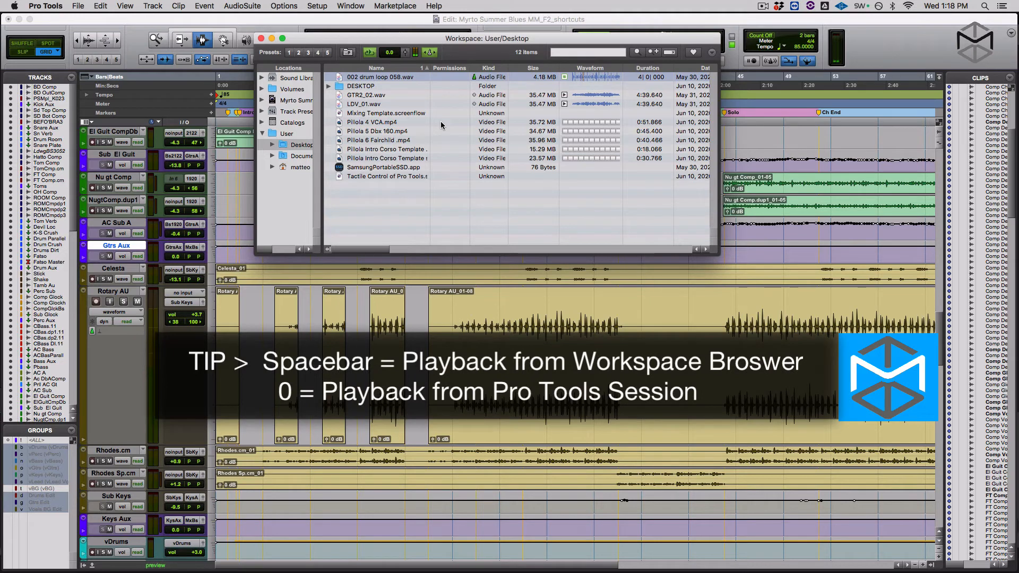
key("space")
Play the session and preview the drum loop simultaneously twice, stop both, and close the Workspace browser.
key("0")
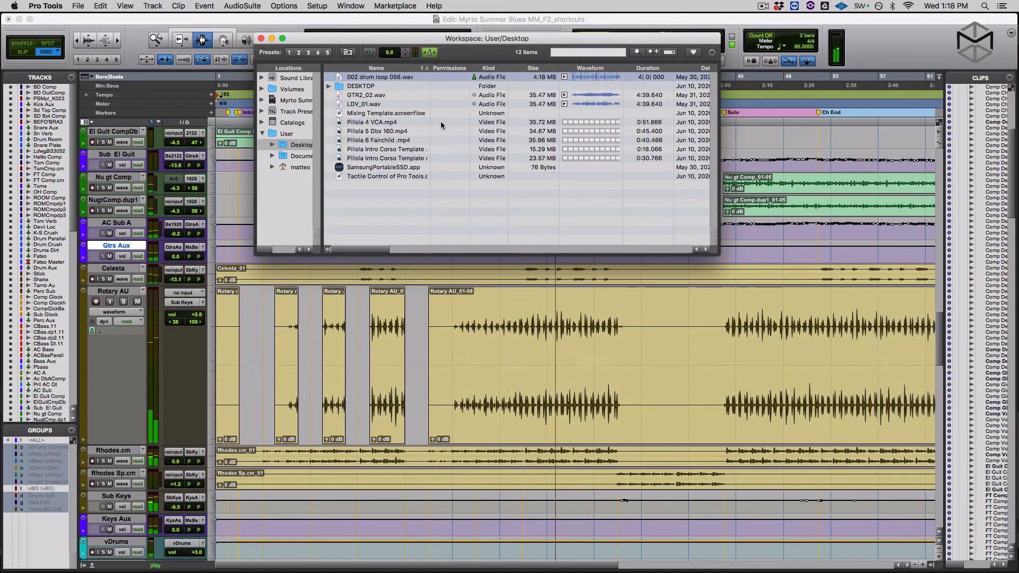
key("space")
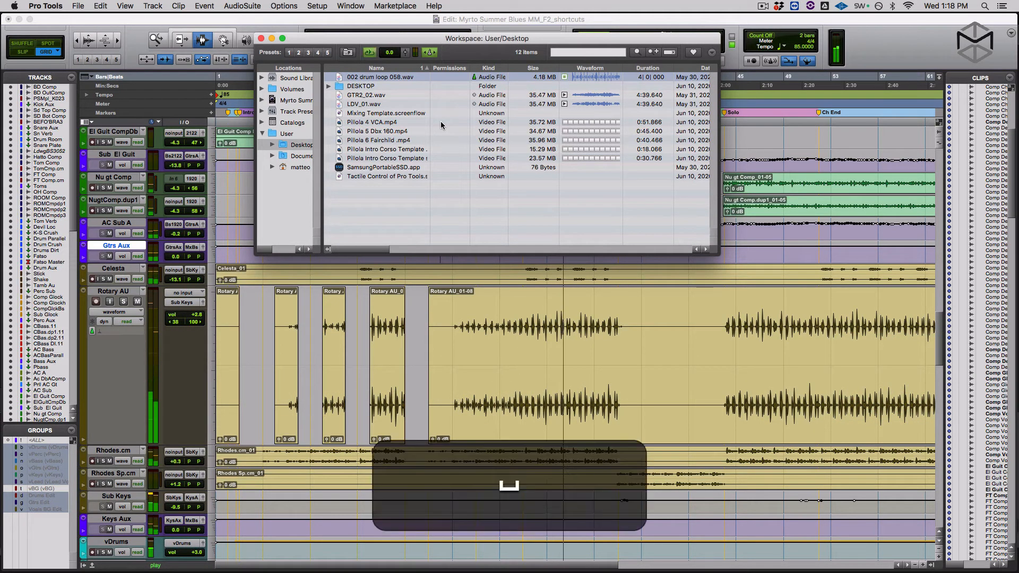
key("0")
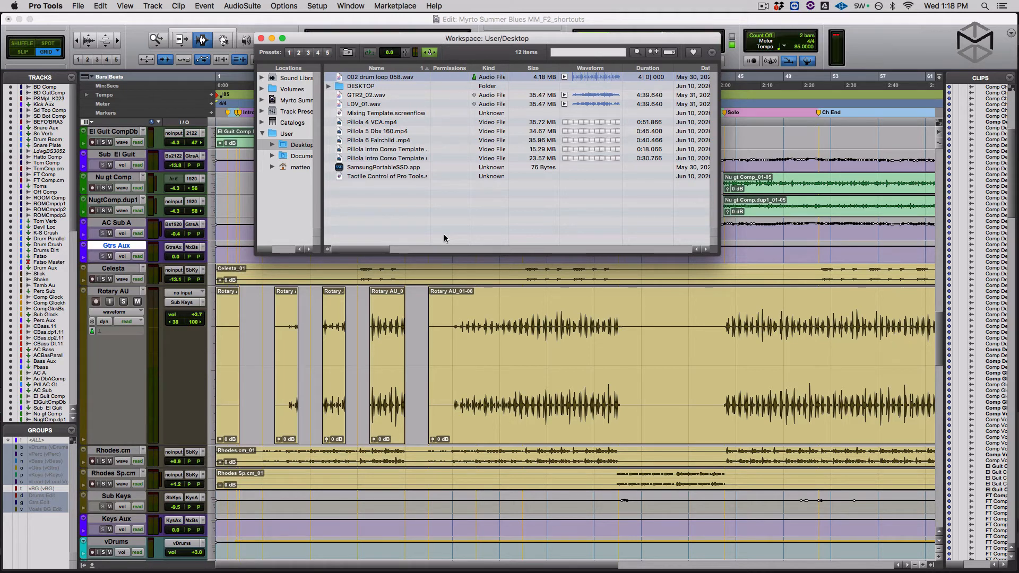
key("0")
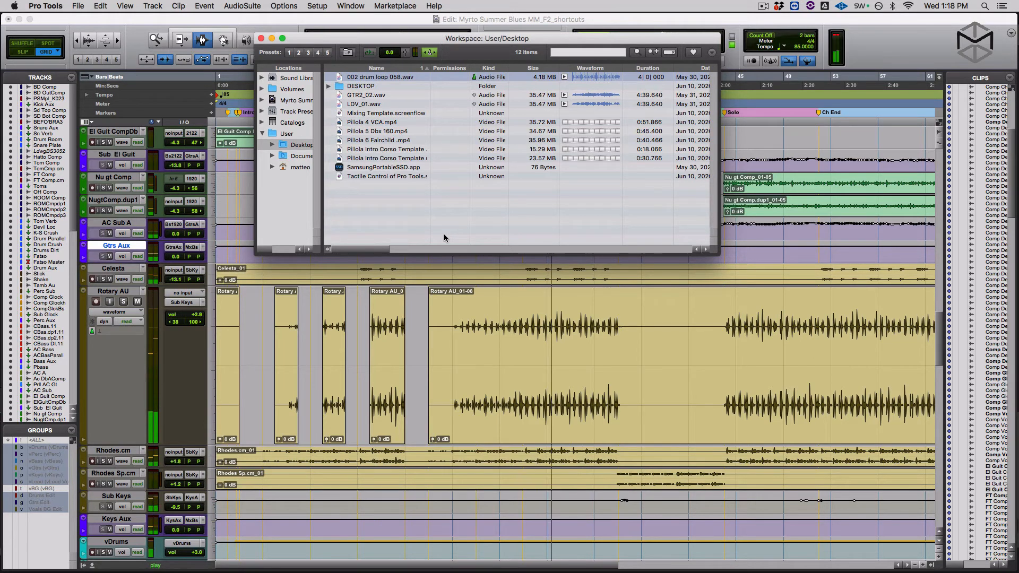
key("space")
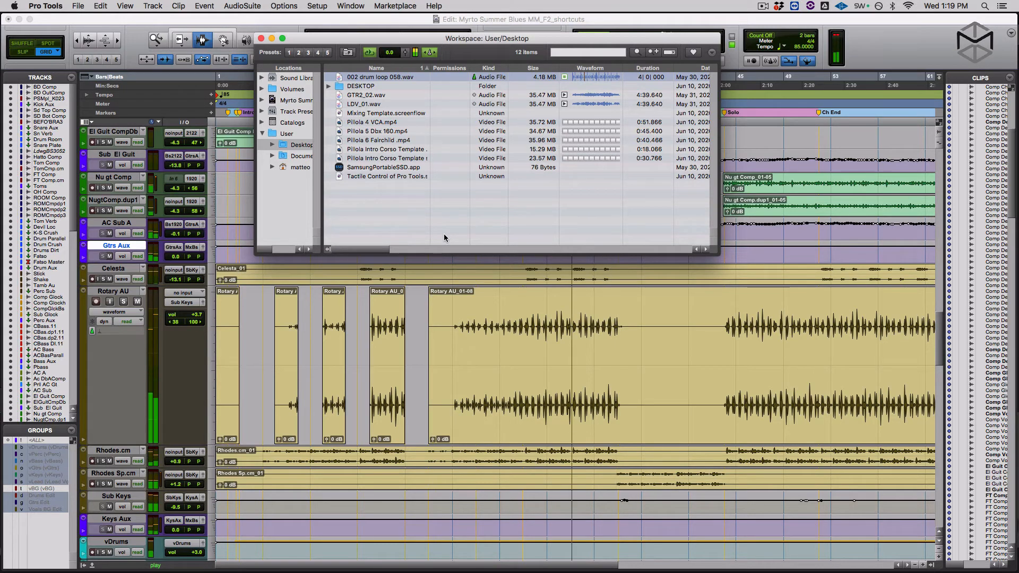
key("space")
key("0")
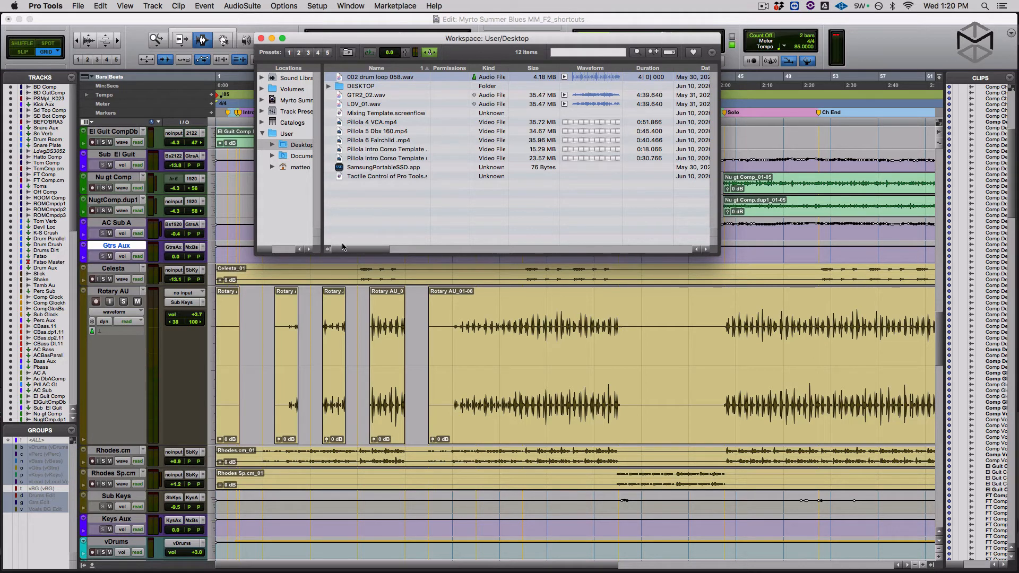
left_click(260, 38)
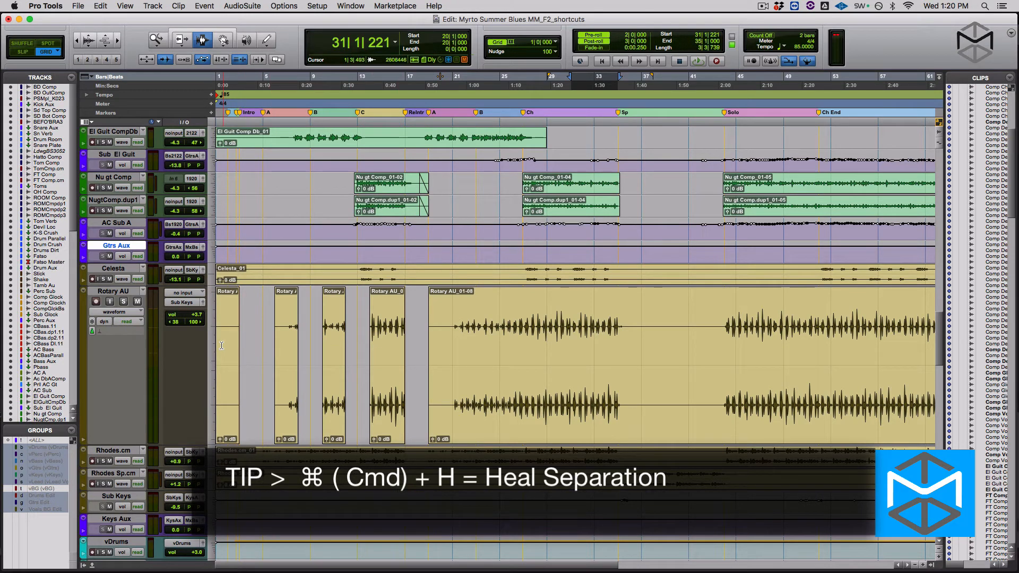
Heal the separated Rotary AU clips from bar 1 to bar 21 into one clip and reduce the track's height one size.
left_click_drag(222, 345, 452, 354)
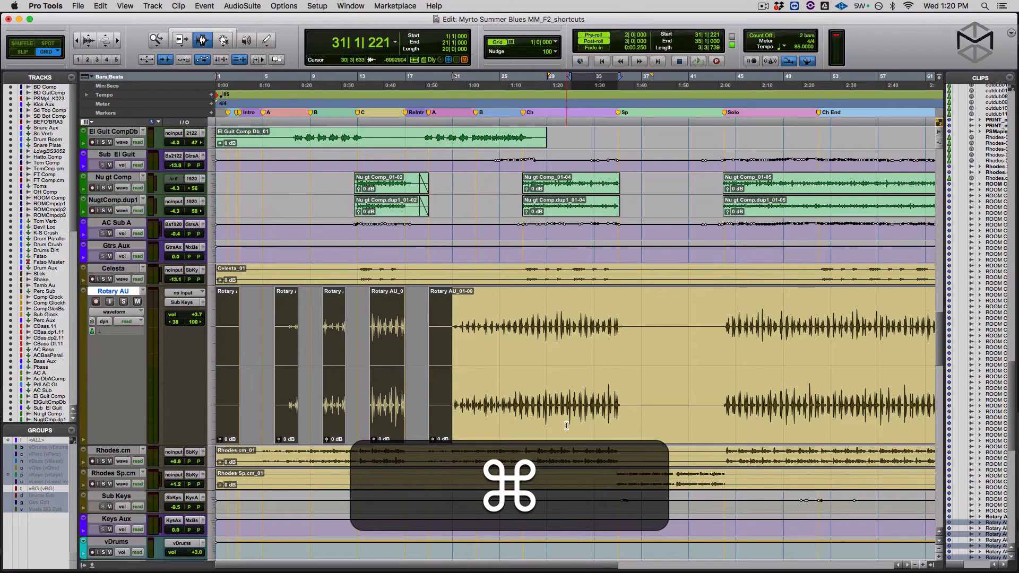
key("super+h")
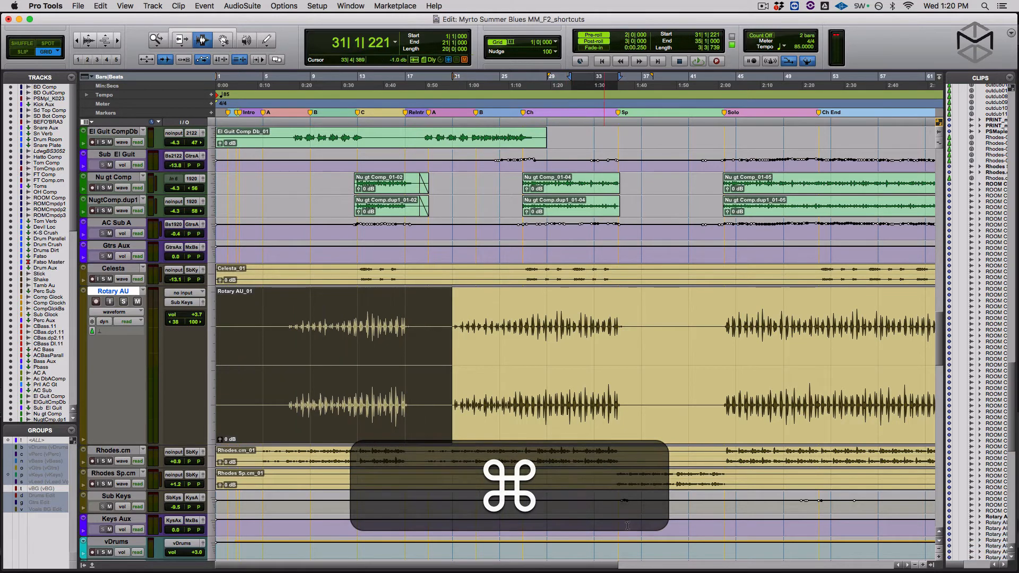
left_click(381, 343)
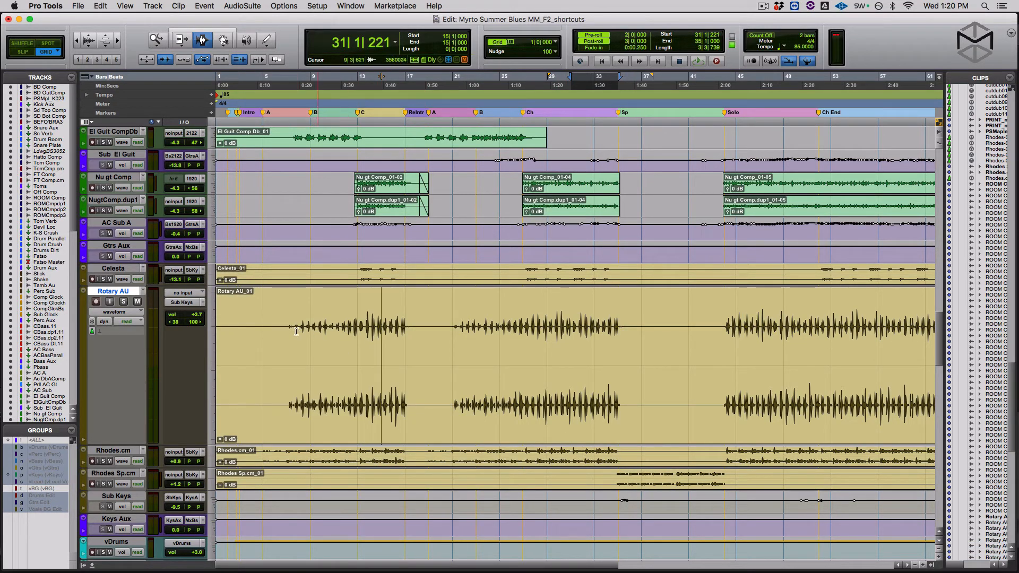
key("ctrl+Down")
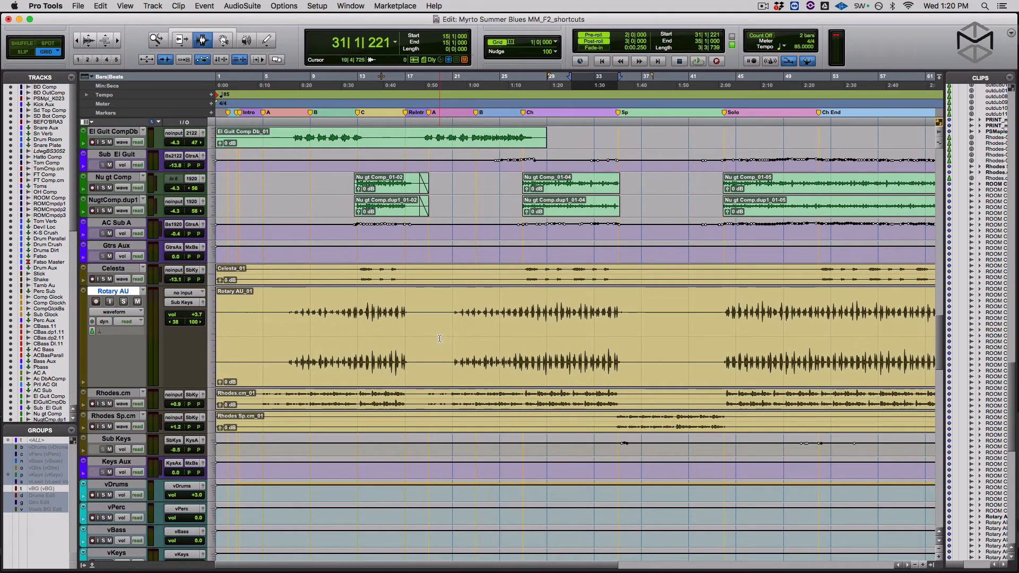
Trim the Rotary AU clip to a selection from bar 20 to bar 37 and undo the trim.
left_click_drag(439, 338, 641, 339)
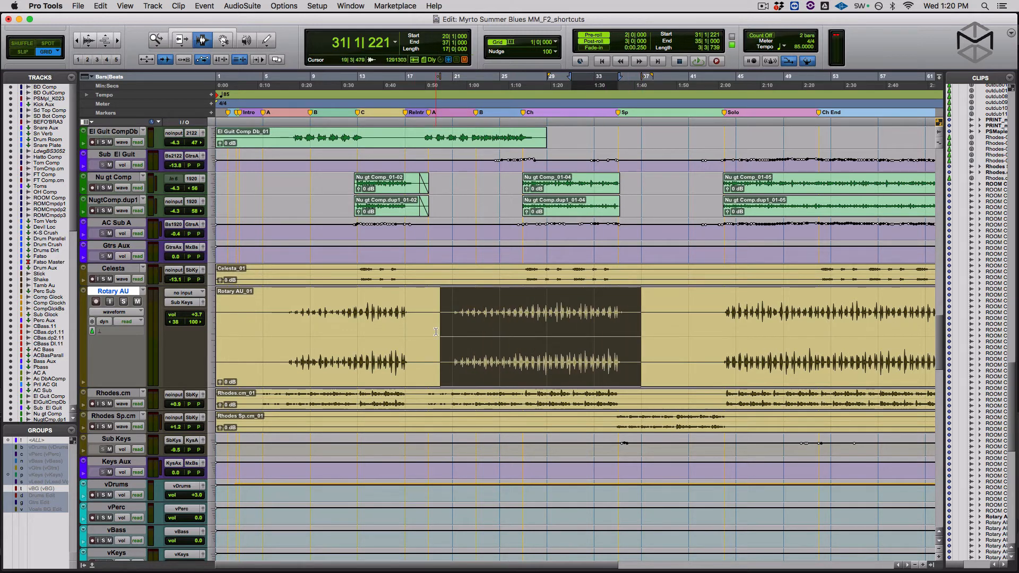
key("super+t")
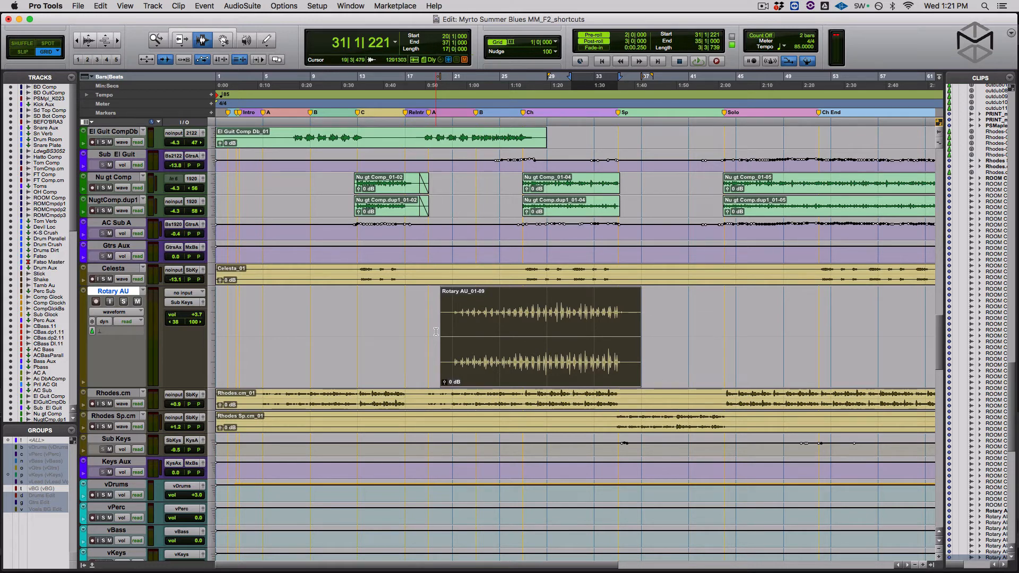
key("z")
Place the edit cursor at bar 22 on Rotary AU and reduce the track's height to match the neighbouring tracks.
left_click(464, 342)
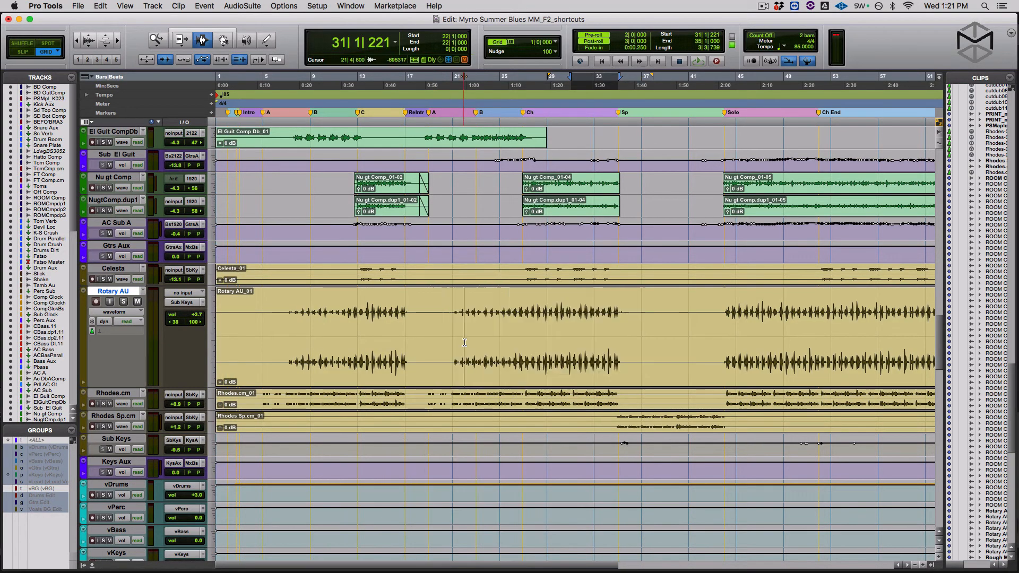
key("ctrl+Down")
key("ctrl+Down")
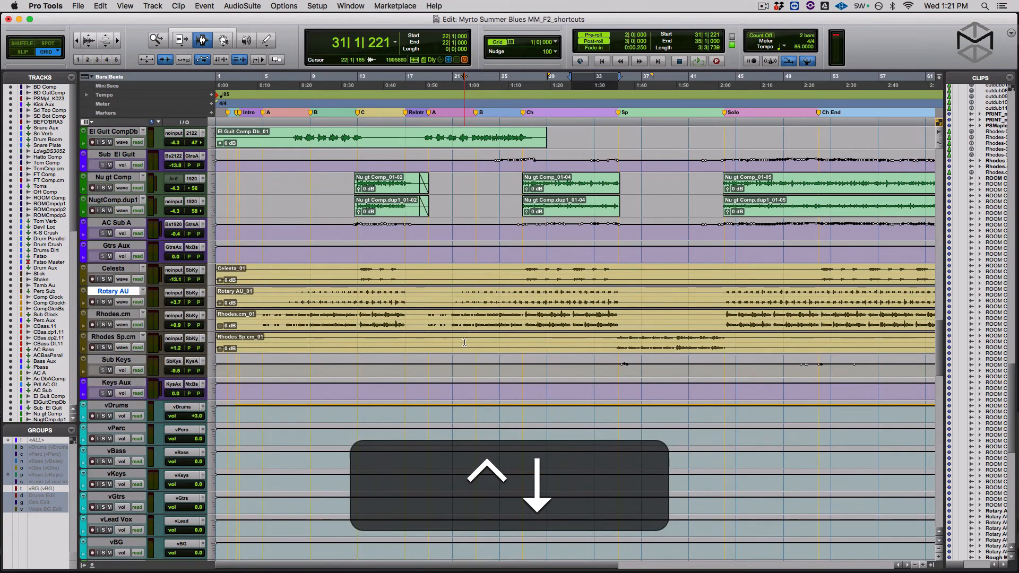
key("ctrl+r")
key("r")
key("t")
key("t")
Open the floating Transport window and place it higher, over the lead vocal tracks.
scroll(465, 351, "down", 6)
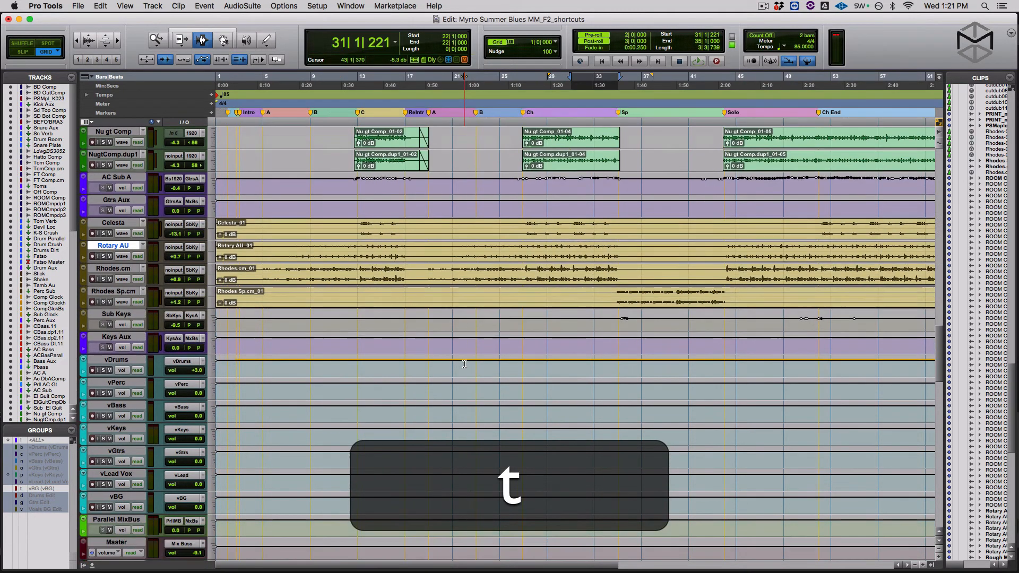
scroll(464, 364, "down", 15)
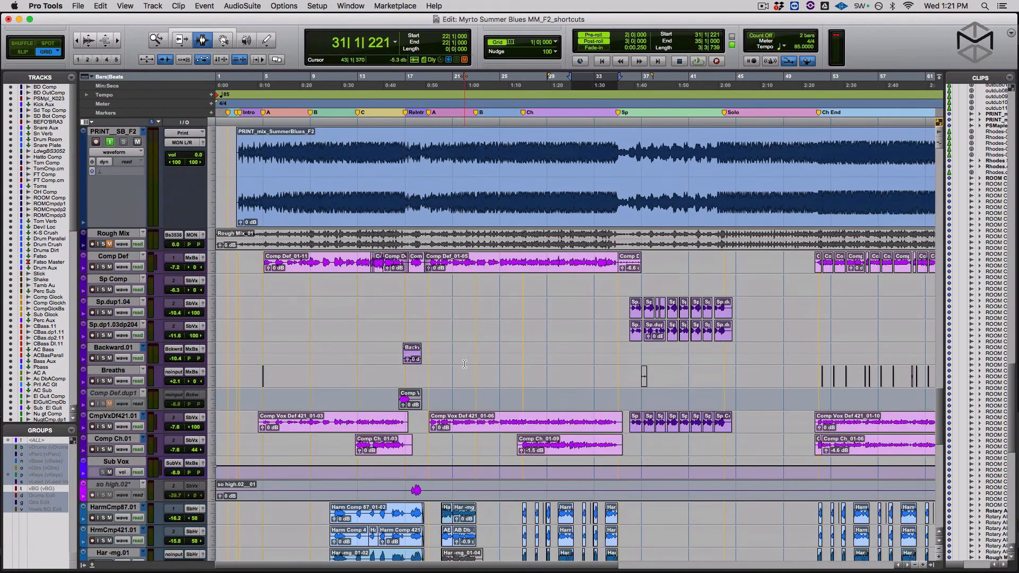
scroll(464, 364, "up", 1)
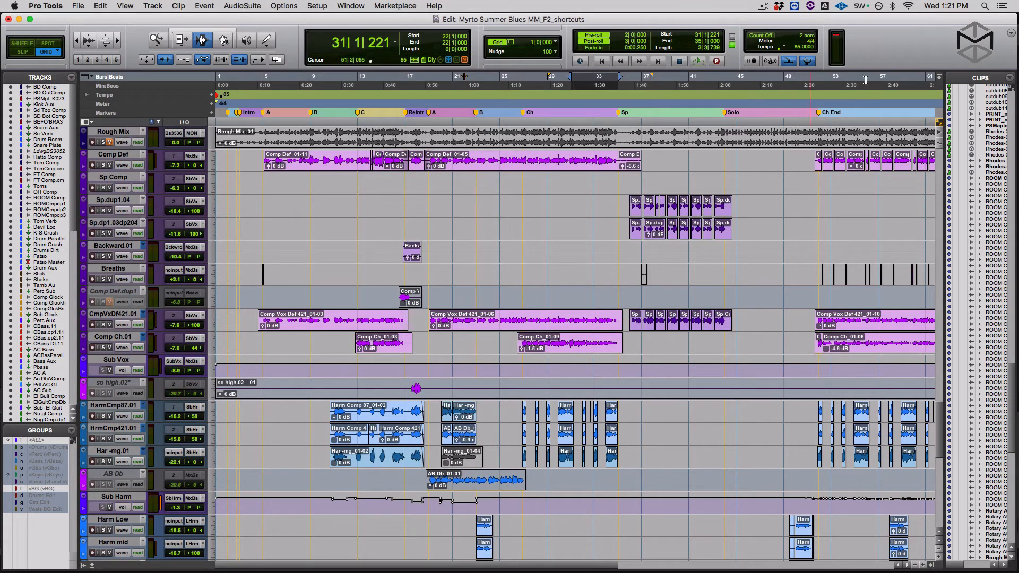
left_click(1011, 34)
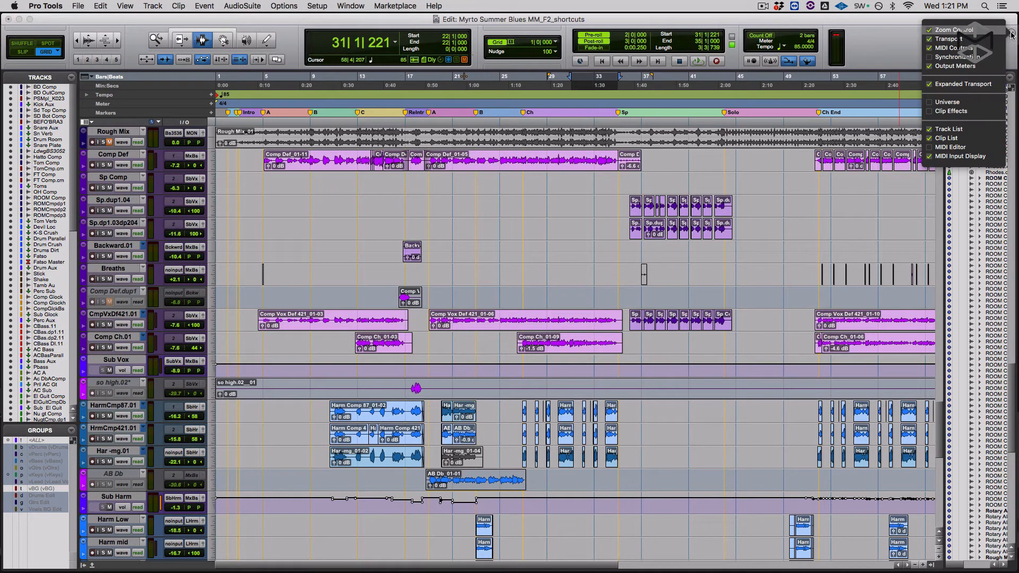
left_click(690, 174)
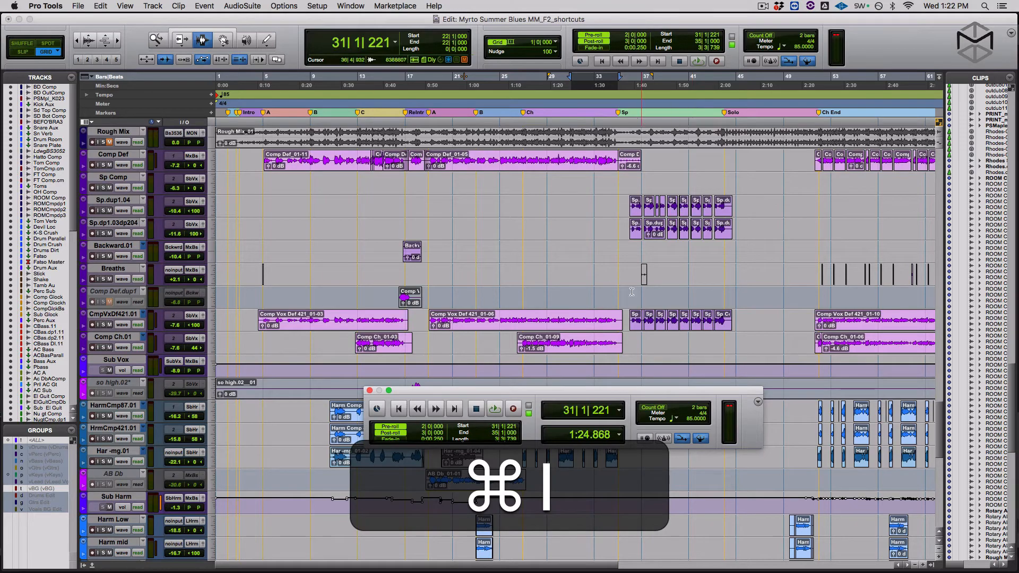
left_click_drag(542, 393, 543, 231)
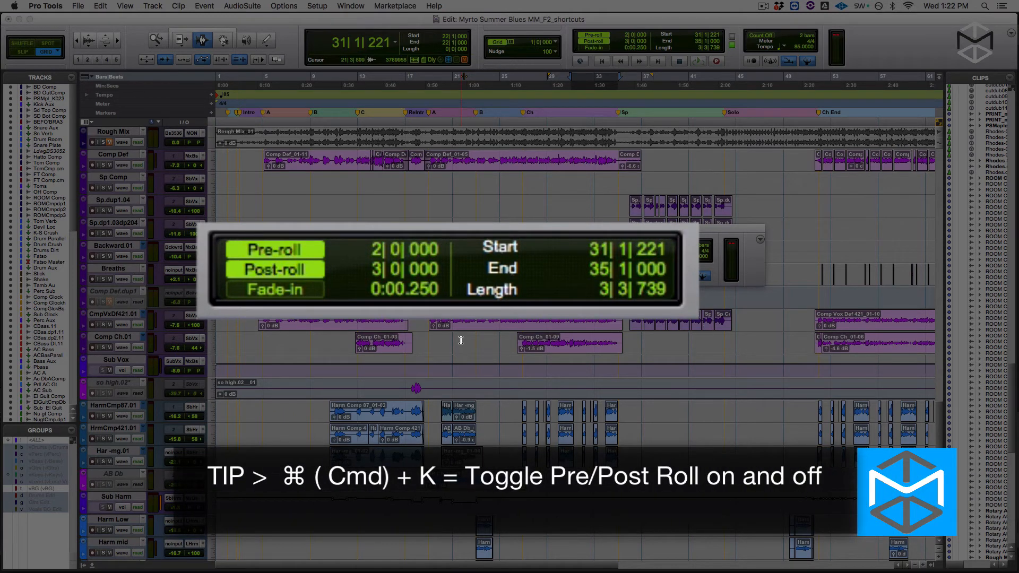
Toggle Pre/Post-Roll off and back on twice.
key("super+k")
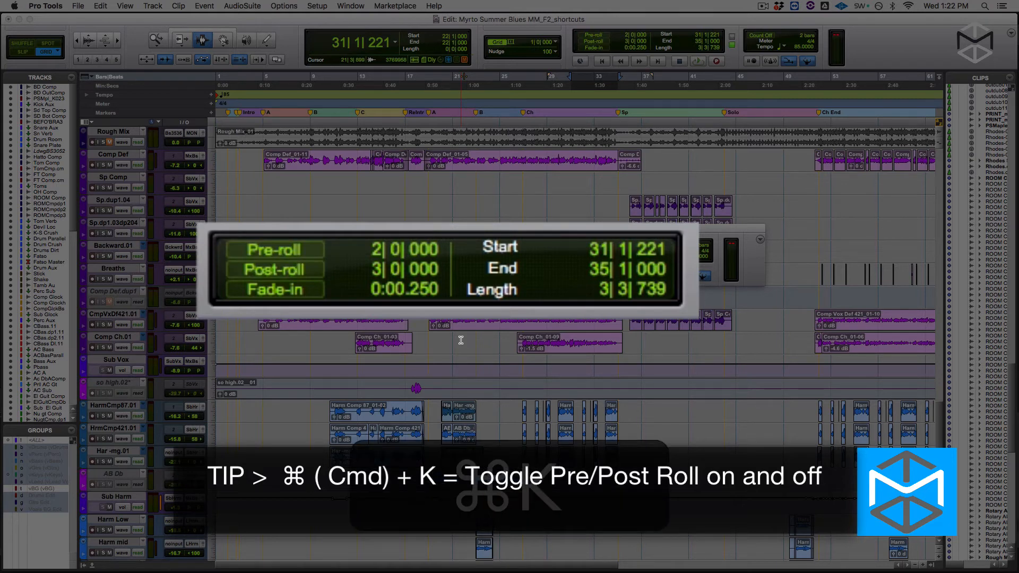
key("super+k")
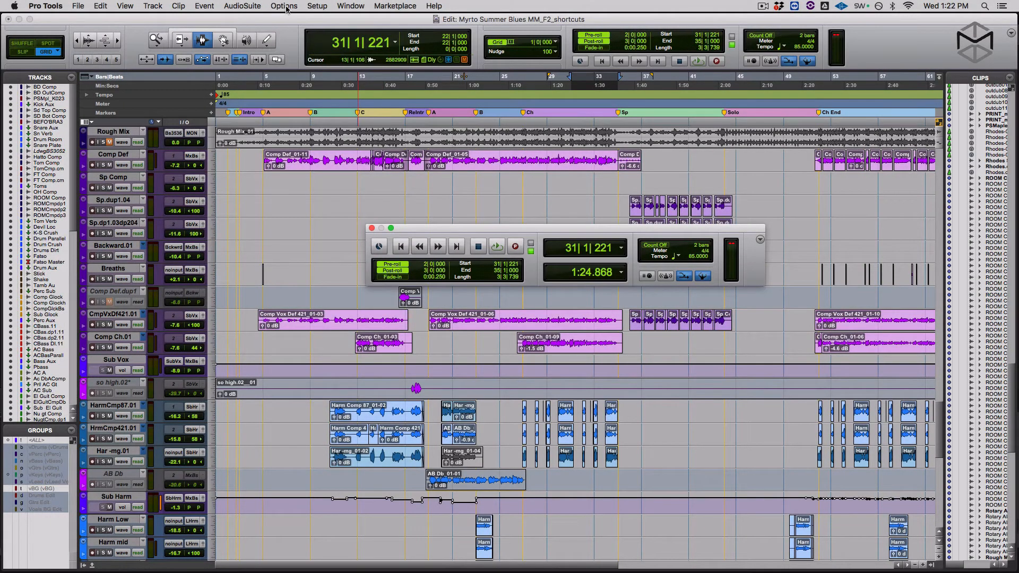
left_click(284, 6)
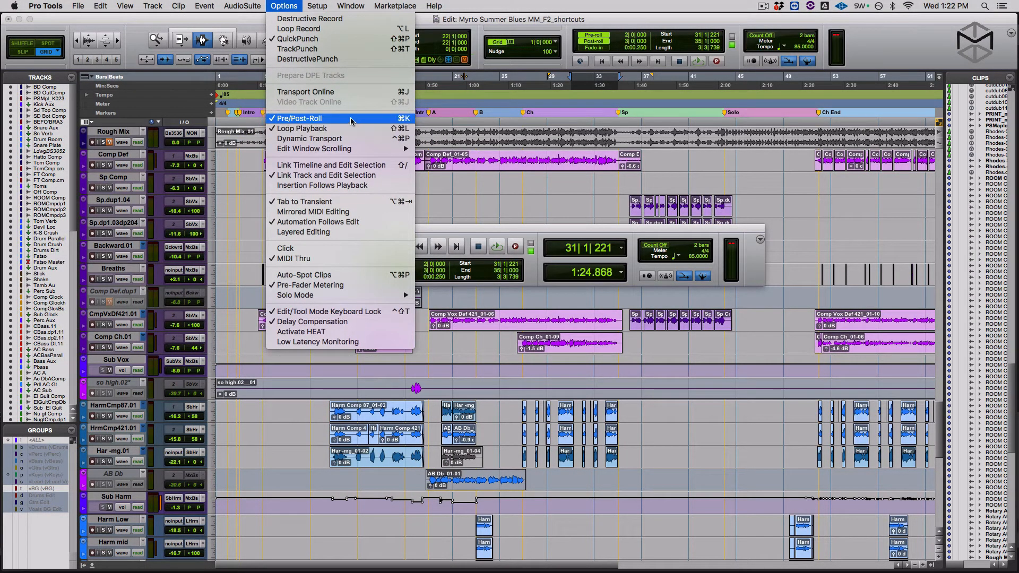
left_click(351, 121)
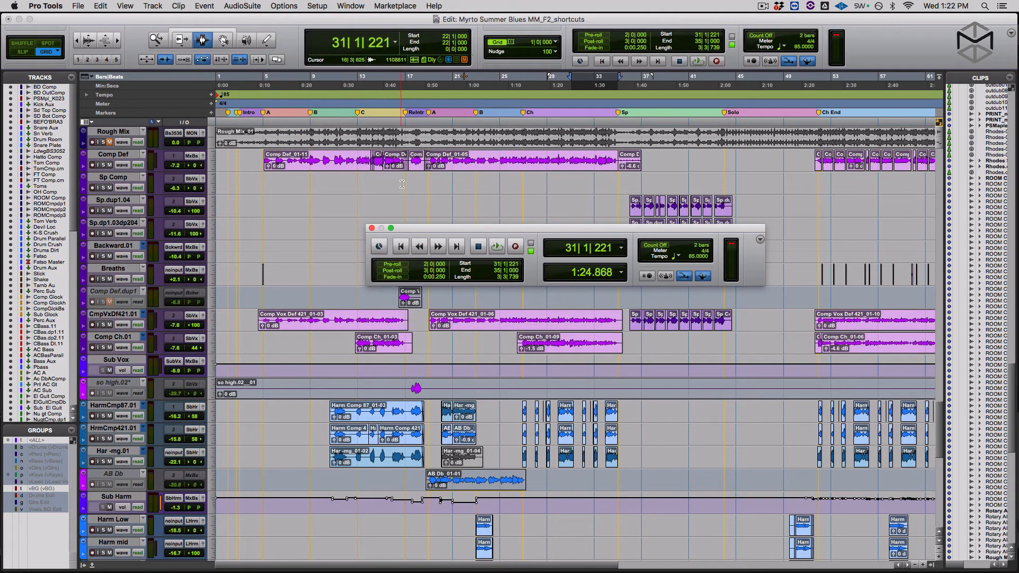
key("super+k")
Set the pre-roll to 1 bar and the post-roll to 2 bars, and close the Transport window.
left_click(456, 297)
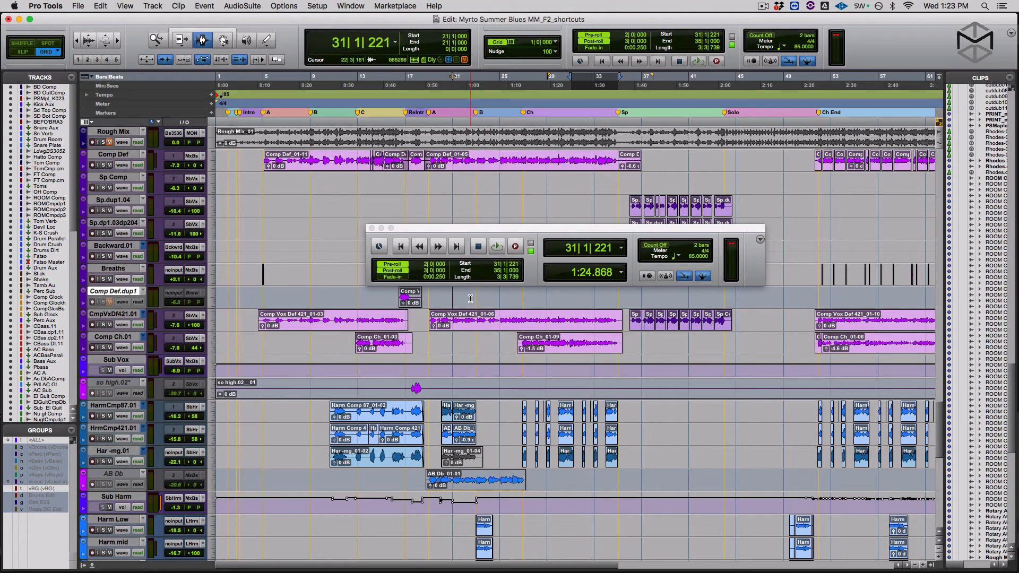
left_click(429, 266)
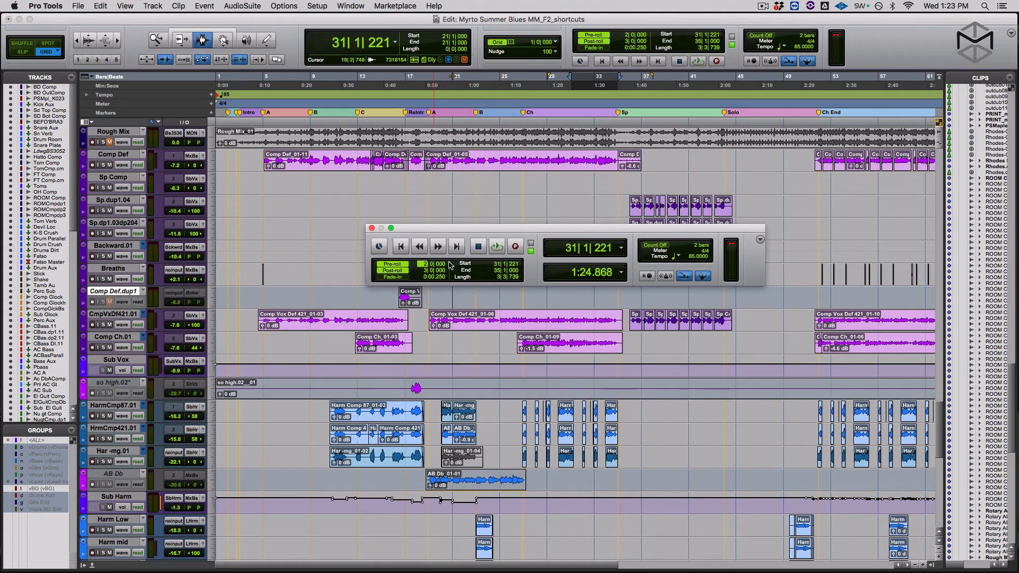
type("1")
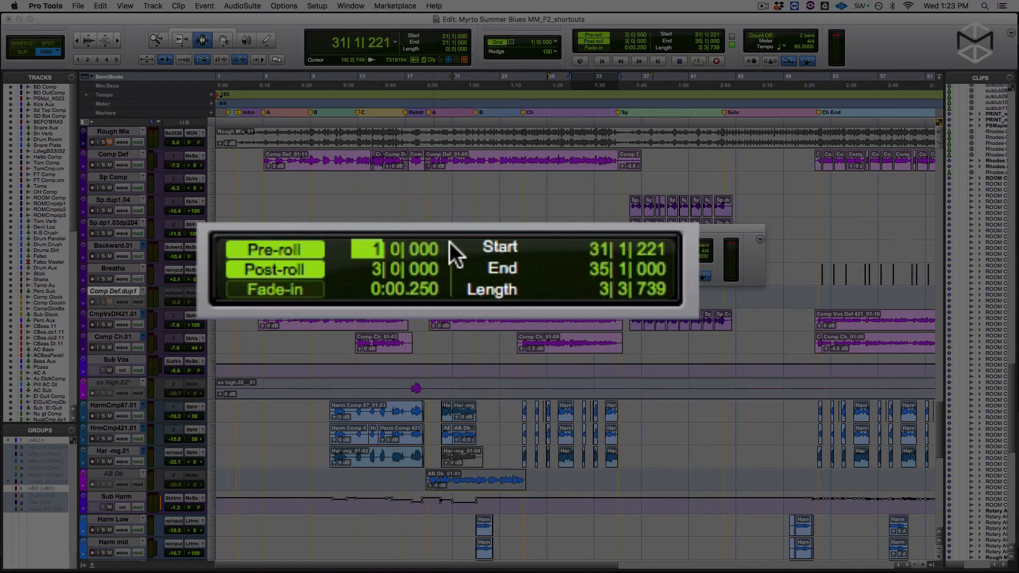
key("slash")
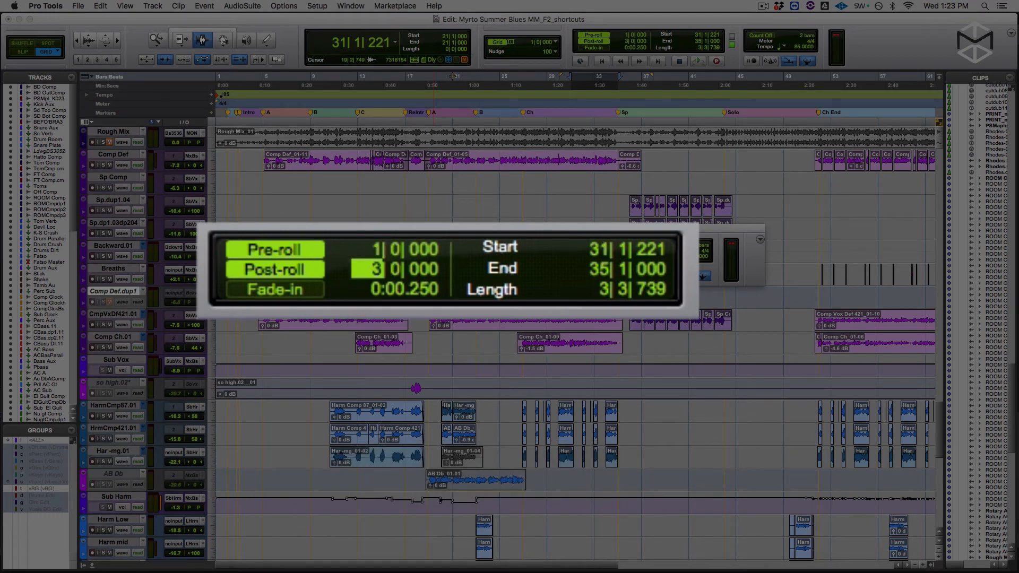
type("2")
key("Return")
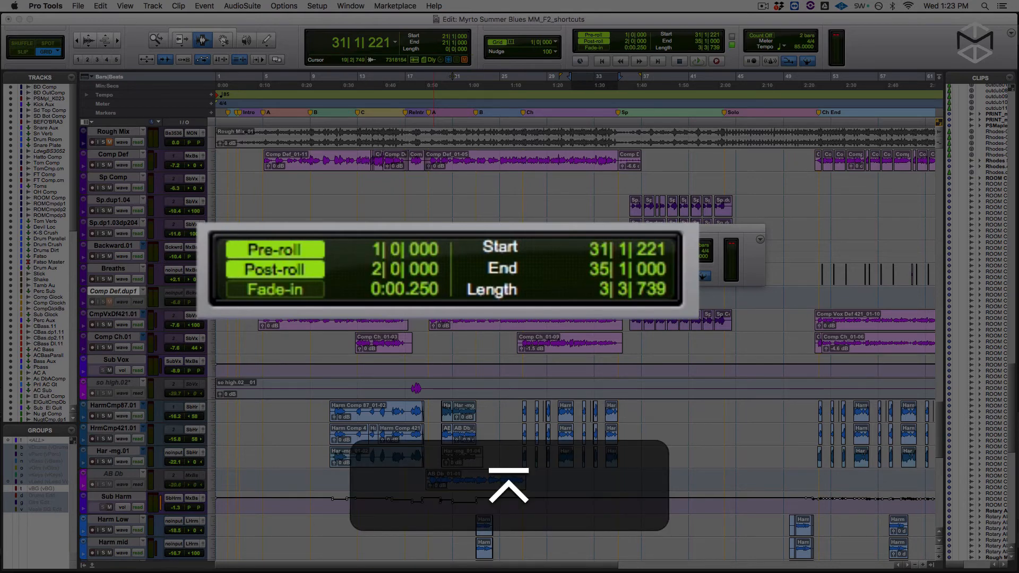
key("super+1")
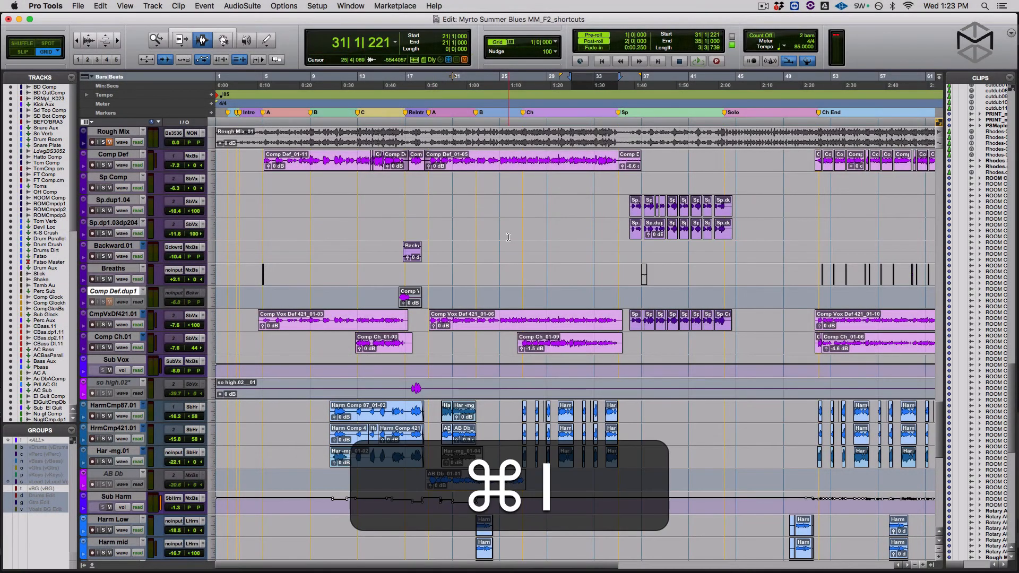
Place the edit cursor at bar 31 on Sp Comp, play the unlinked timeline selection up to its end, and stop.
left_click(574, 187)
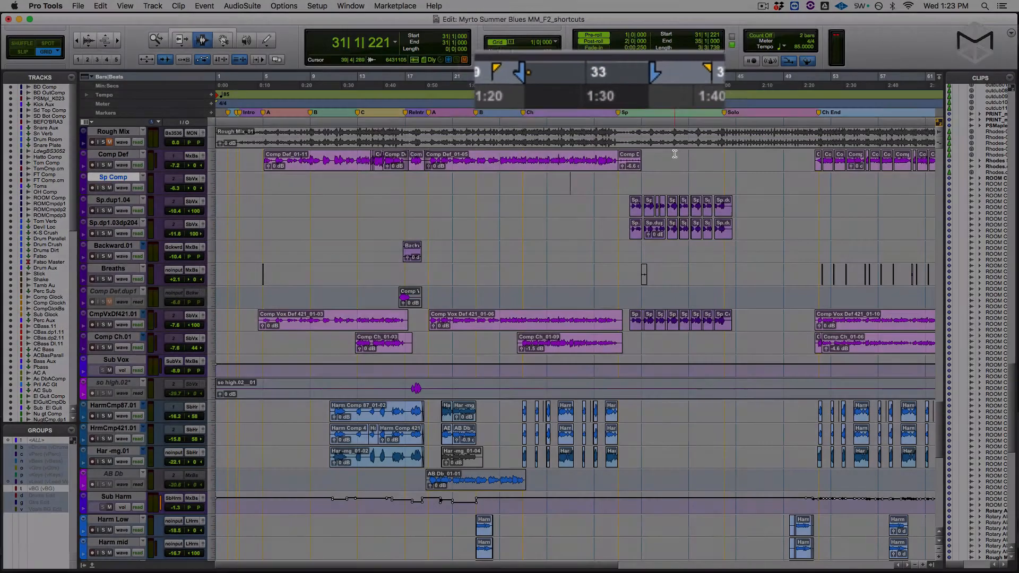
key("space")
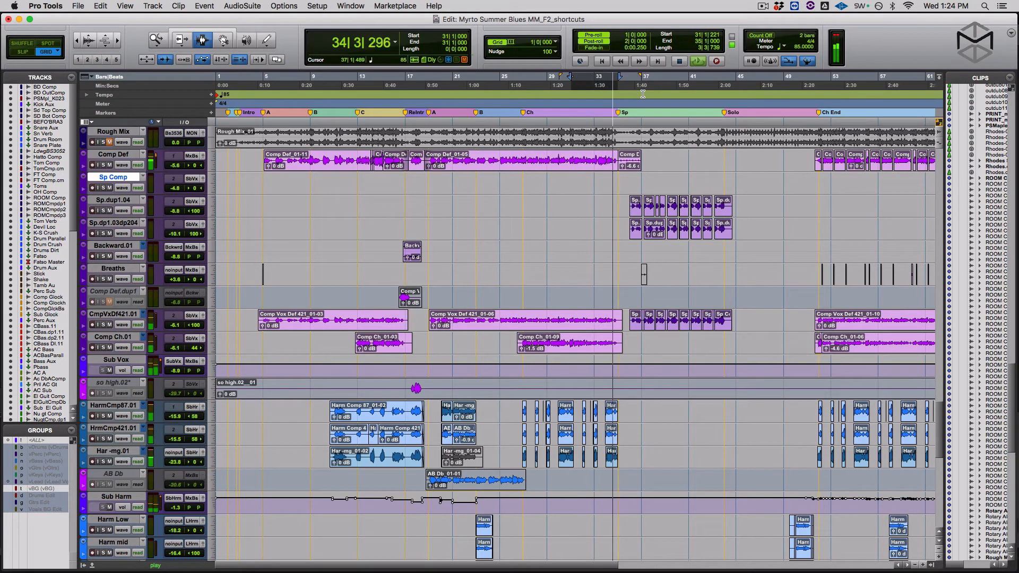
key("space")
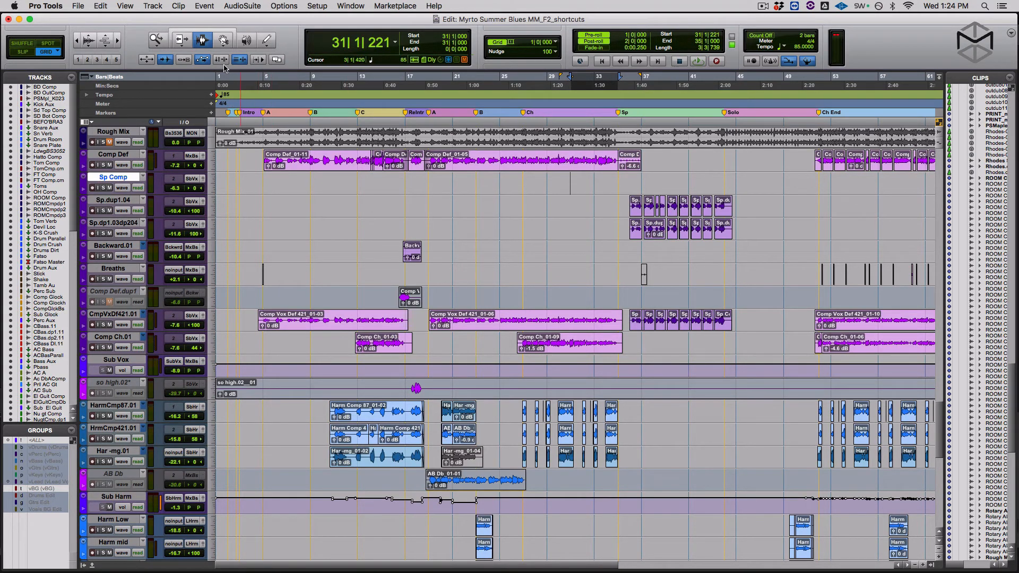
Link the timeline and edit selections and reposition the edit cursor repeatedly across the vocal tracks, ending at bar 29 on Sp.dp1.03dp204.
left_click(222, 62)
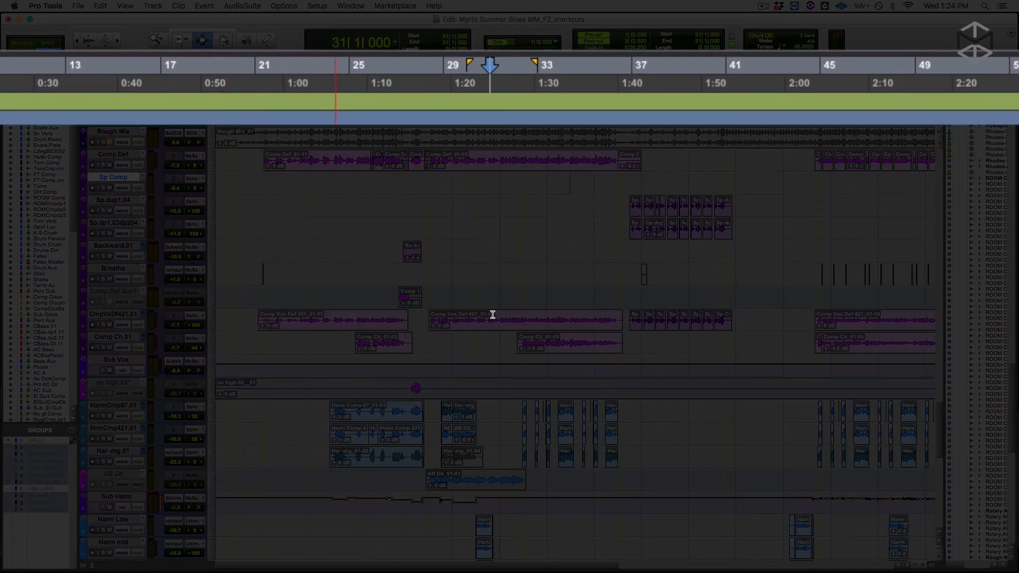
left_click(489, 295)
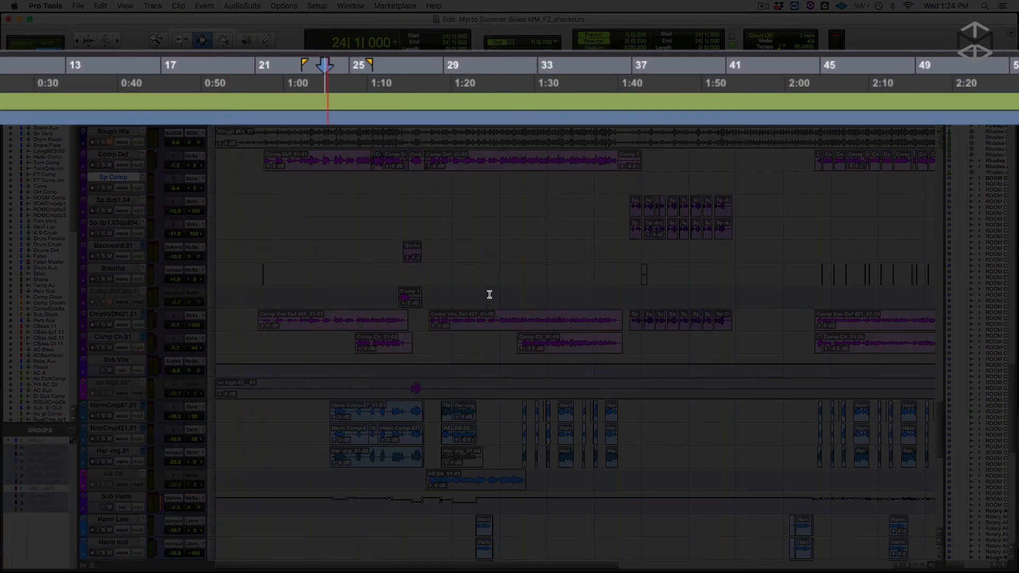
left_click(531, 286)
left_click(455, 264)
left_click(511, 242)
left_click(538, 241)
left_click(537, 242)
left_click(566, 243)
left_click(475, 230)
left_click(455, 227)
left_click(448, 227)
left_click(515, 238)
left_click(548, 240)
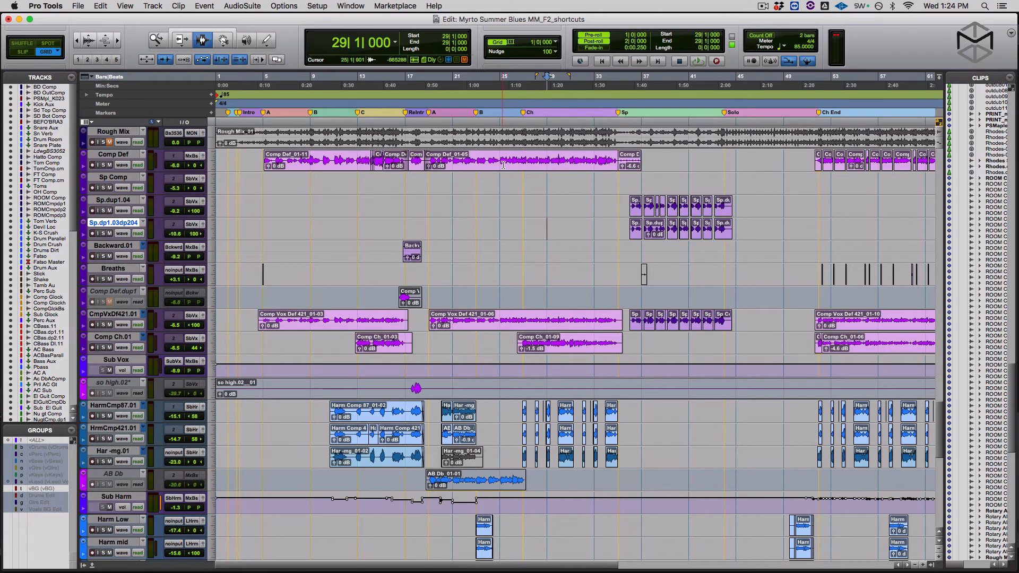
Place the edit cursor at bar 44 on Comp Def, play briefly from there, and stop playback.
key("shift")
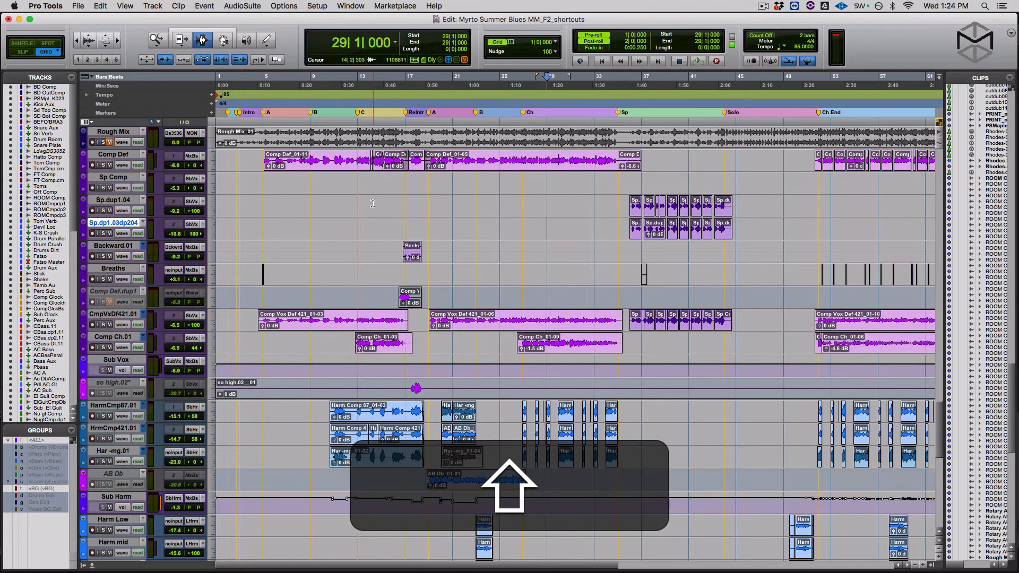
scroll(612, 316, "right", 5)
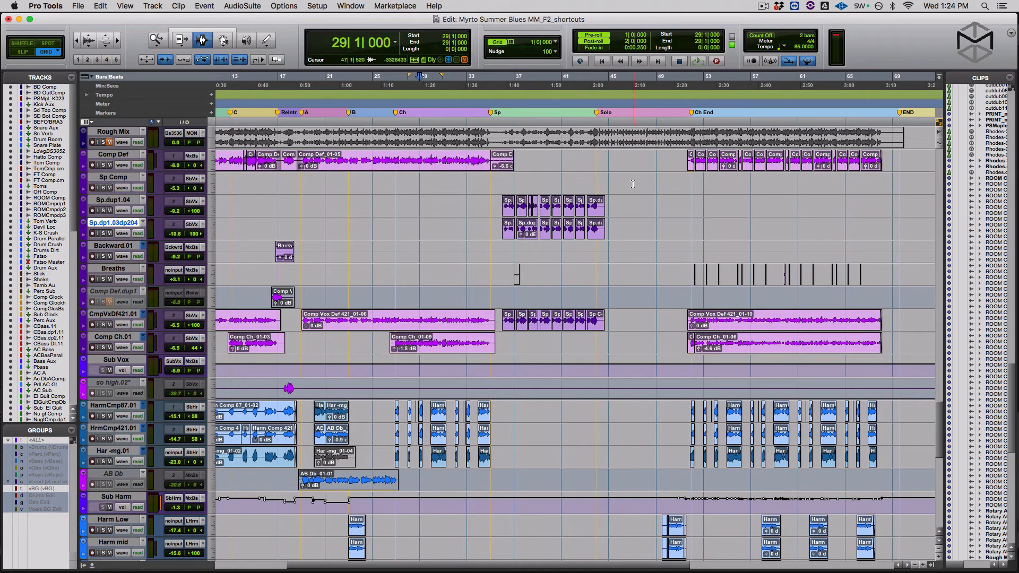
left_click(598, 161)
key("space")
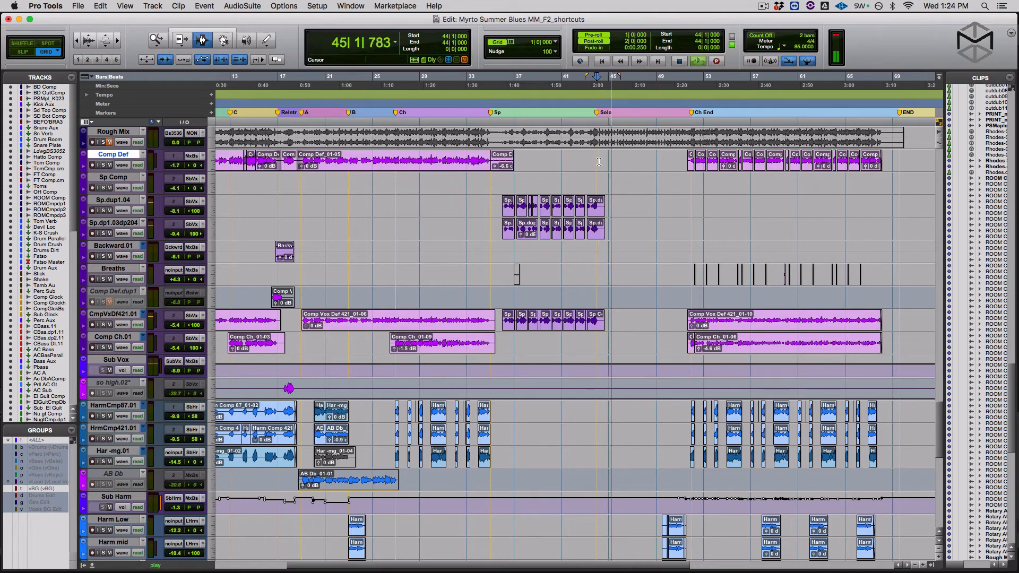
key("space")
Enlarge the height of the Comp Def track.
key("ctrl+Up")
key("ctrl+Up")
key("ctrl+Up")
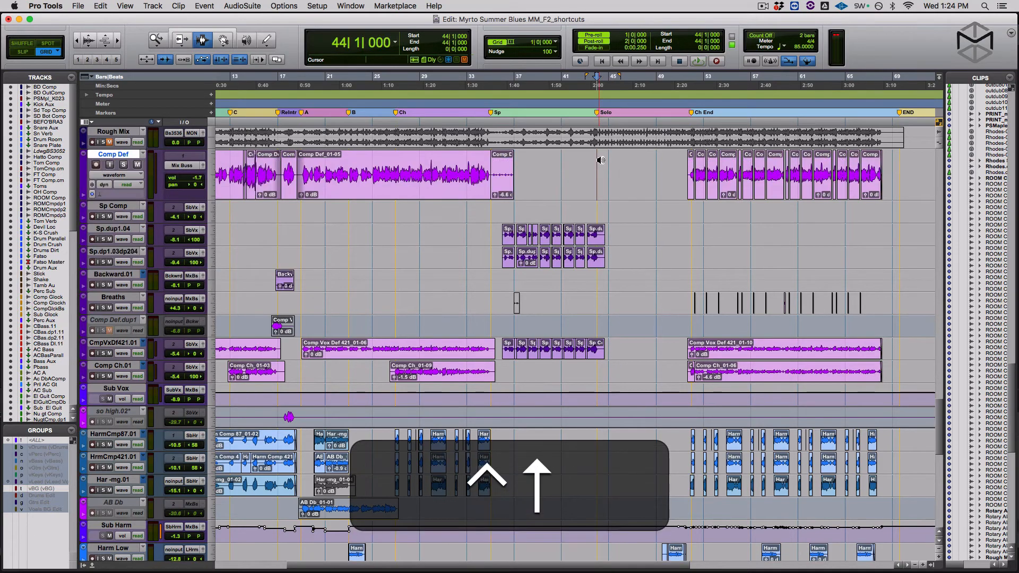
Select bars 44 to 46 of the Nu gt Comp clip at the Solo marker and enlarge the track's height.
scroll(601, 165, "down", 15)
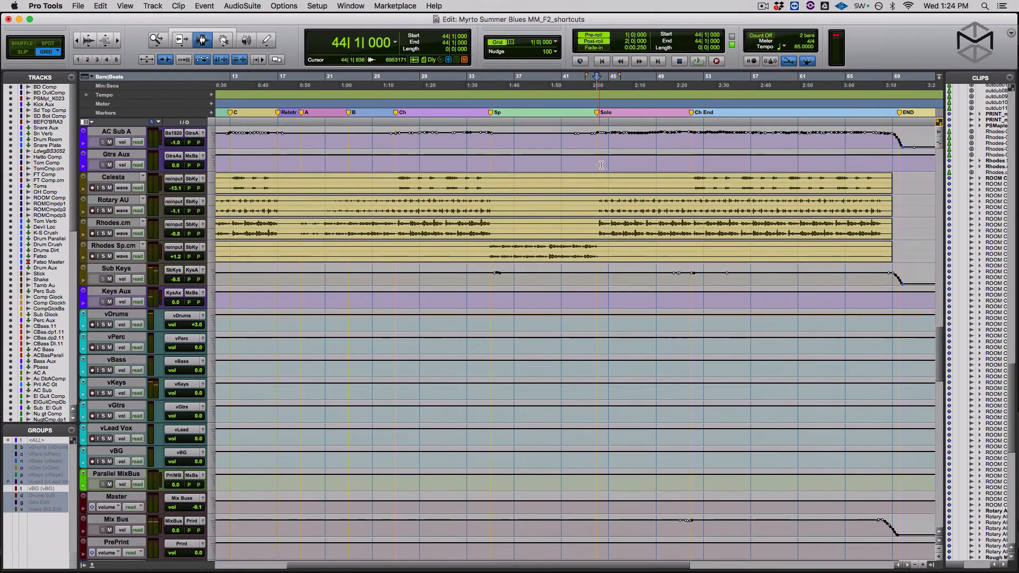
scroll(594, 212, "up", 3)
scroll(586, 292, "down", 1)
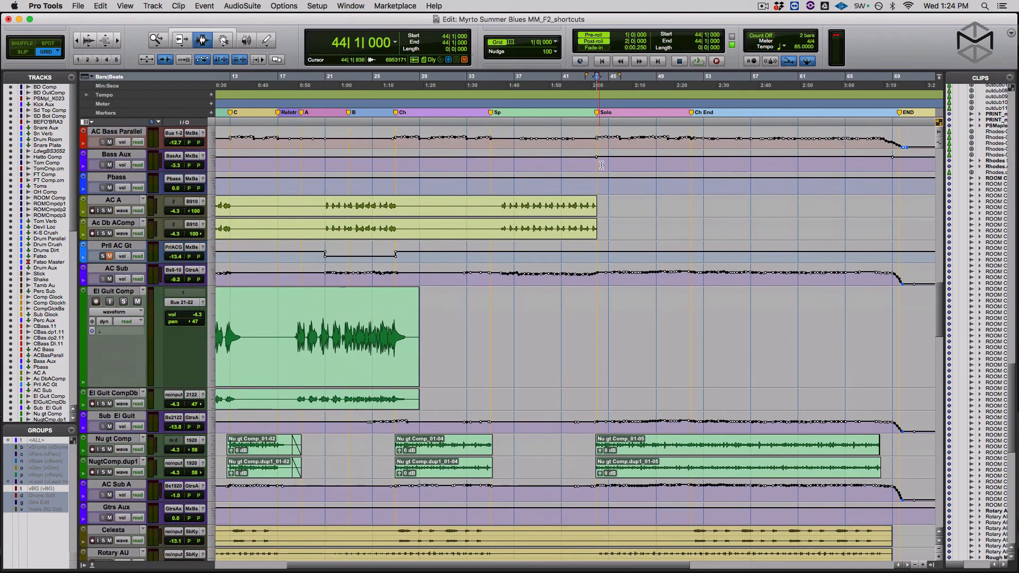
scroll(581, 343, "down", 2)
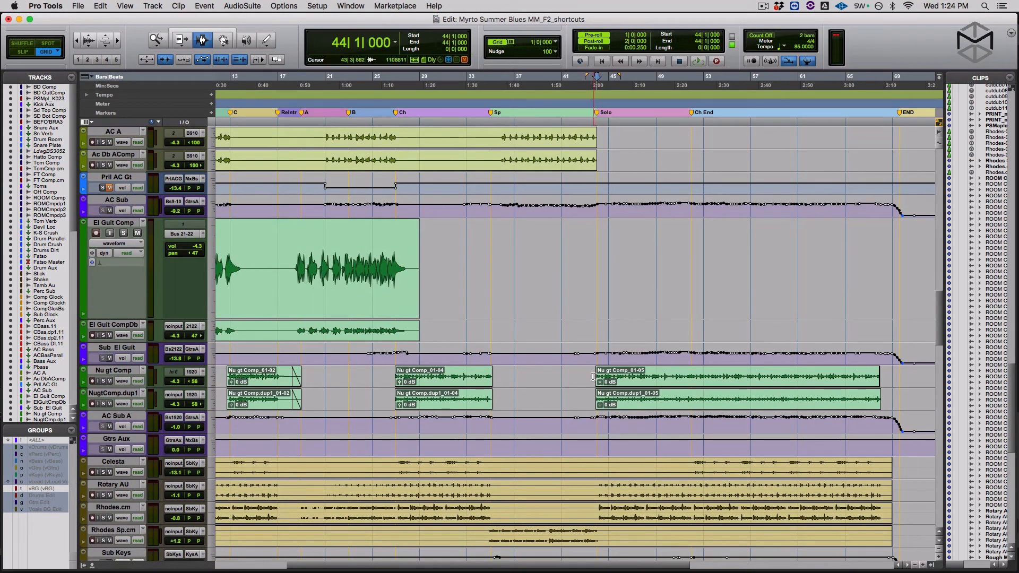
left_click_drag(598, 377, 619, 379)
key("ctrl+Up")
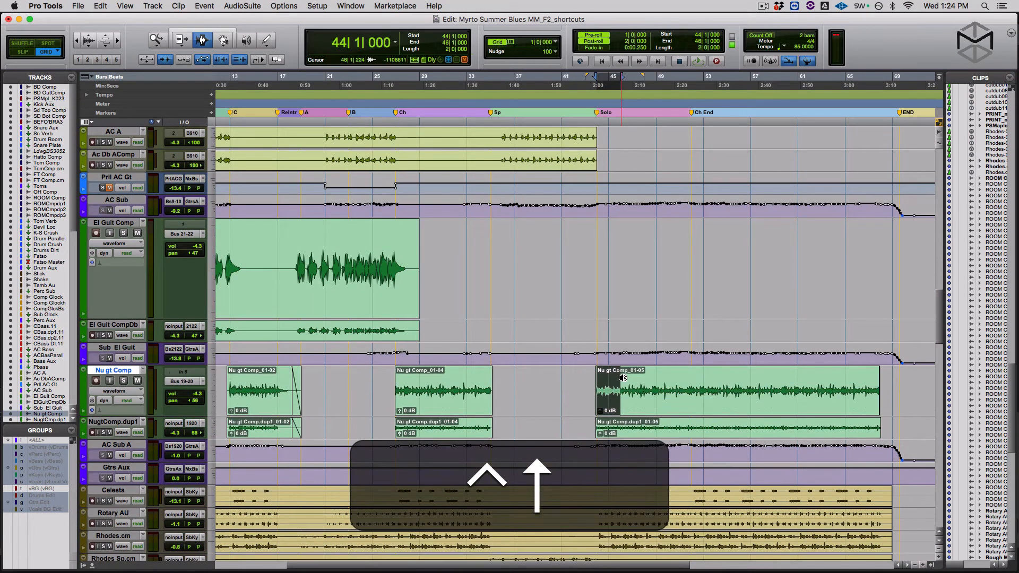
Set the post-roll to 1 bar for the Nu gt Comp selection.
key("t")
key("t")
key("shift+t")
scroll(648, 374, "right", 5)
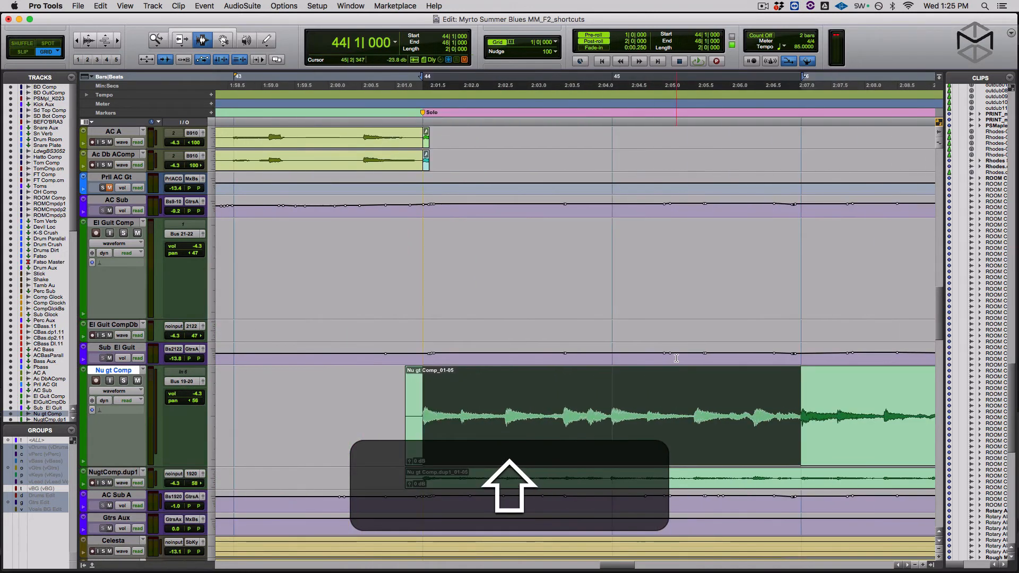
key("r")
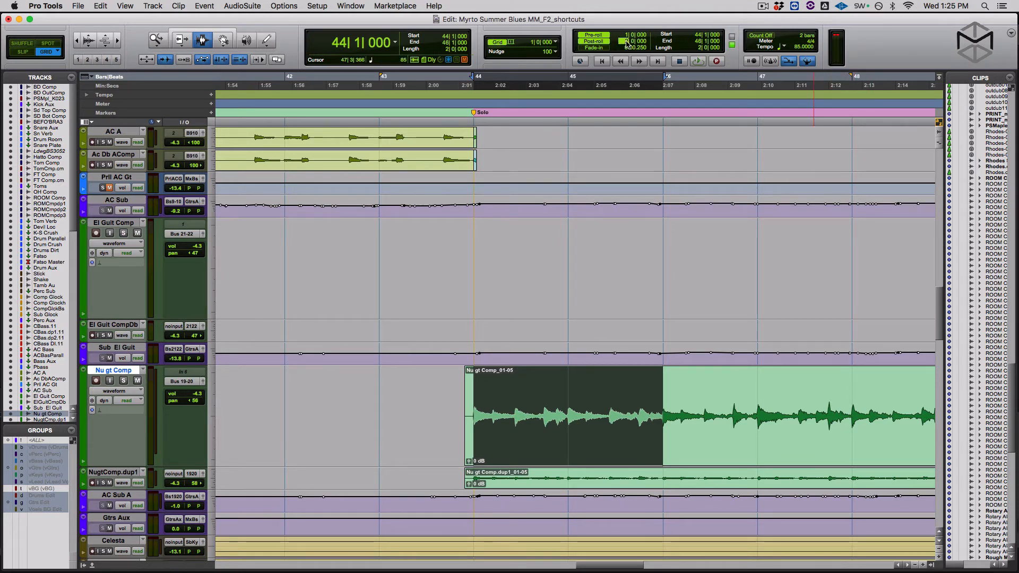
key("ctrl")
Audition the selection's edges by playing to and from its start, and to and from its end, using the pre-roll and post-roll.
key("KP_6")
key("7")
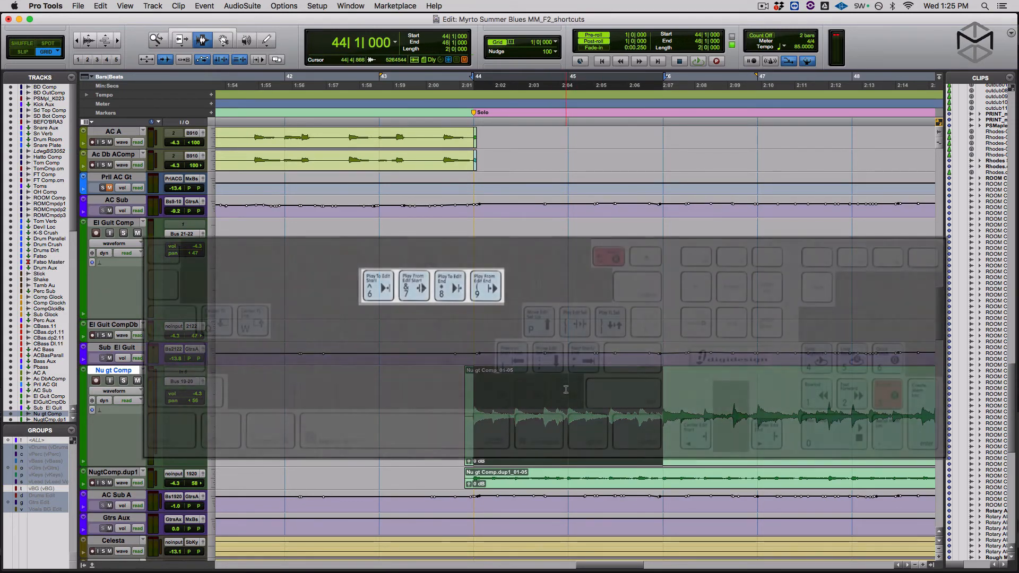
key("8")
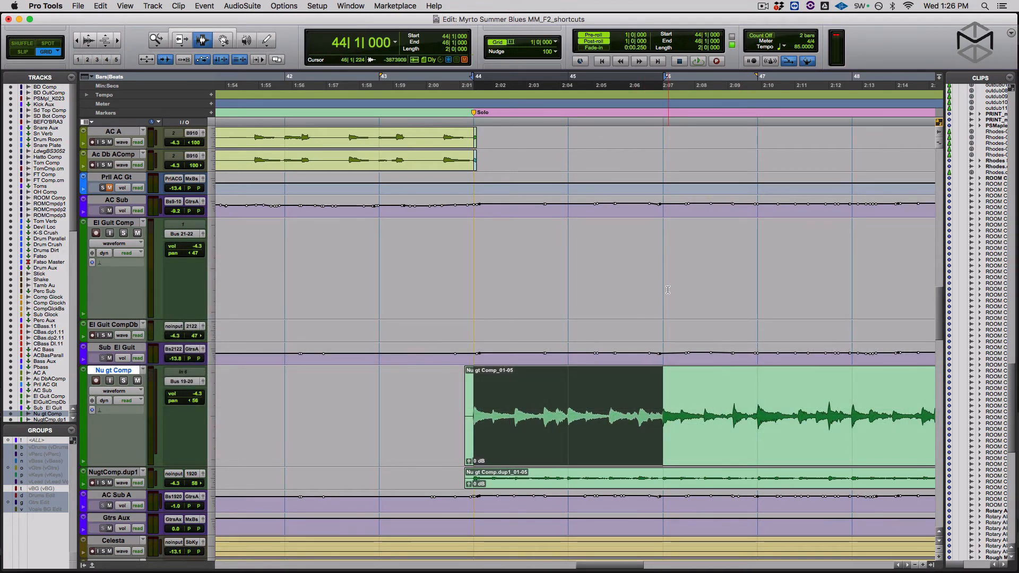
key("9")
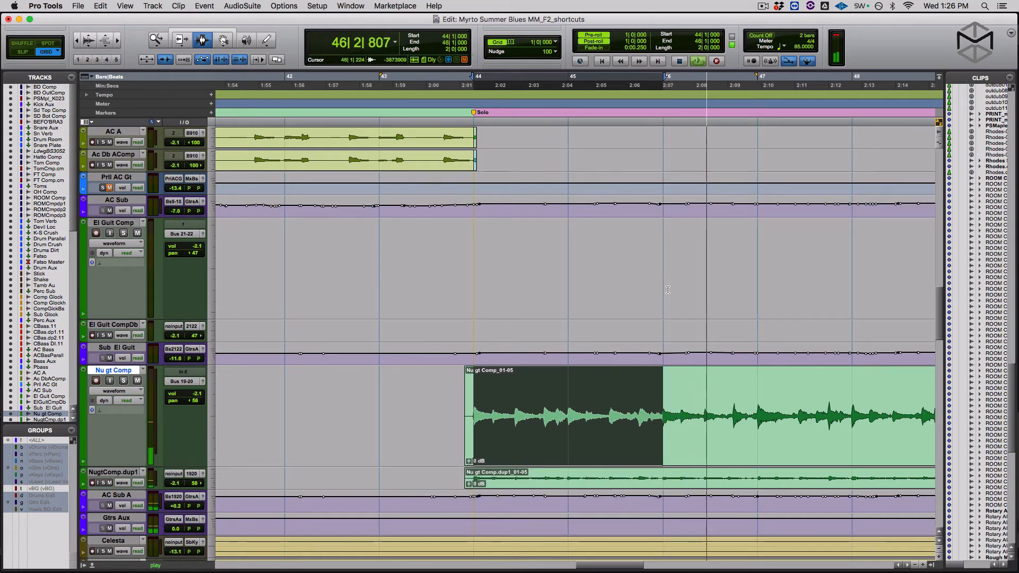
Stop playback, place the edit cursor at bar 46 on the Nu gt Comp track, and turn off pre-roll and post-roll.
key("space")
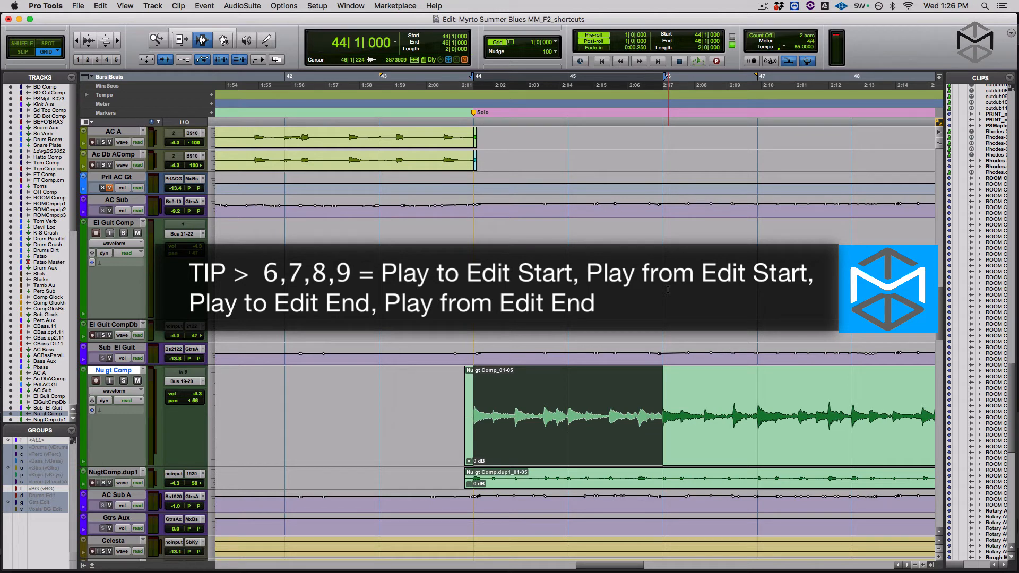
key("r")
left_click(602, 384)
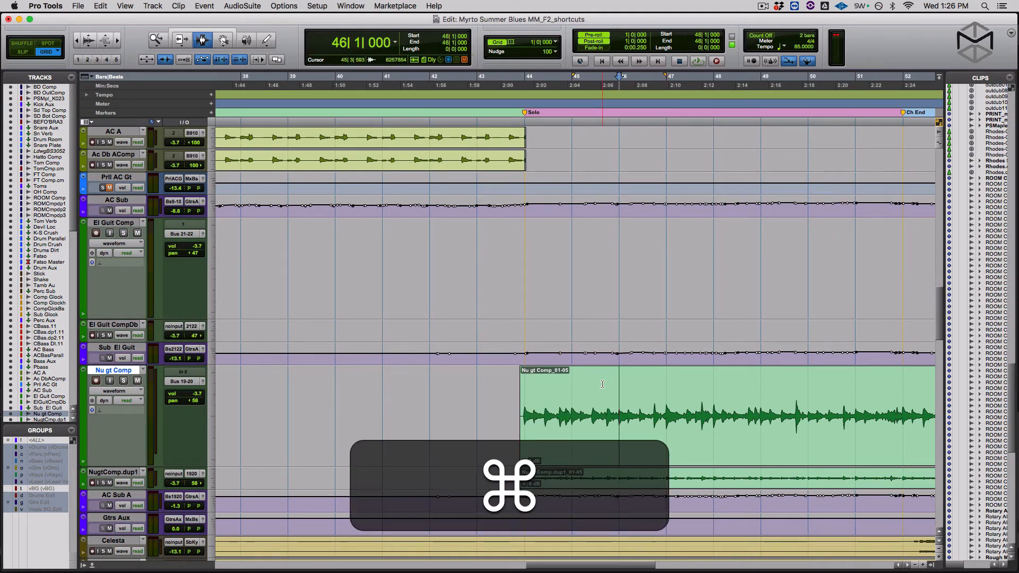
key("super+k")
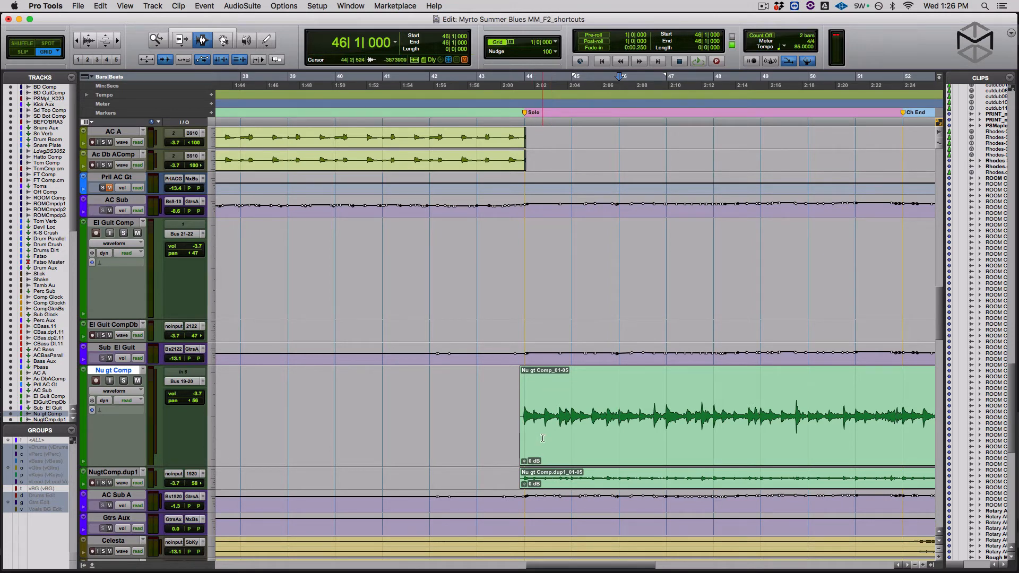
Place the edit cursor at bar 44, play and stop from there, and rewind and fast-forward the playback position.
key("shift")
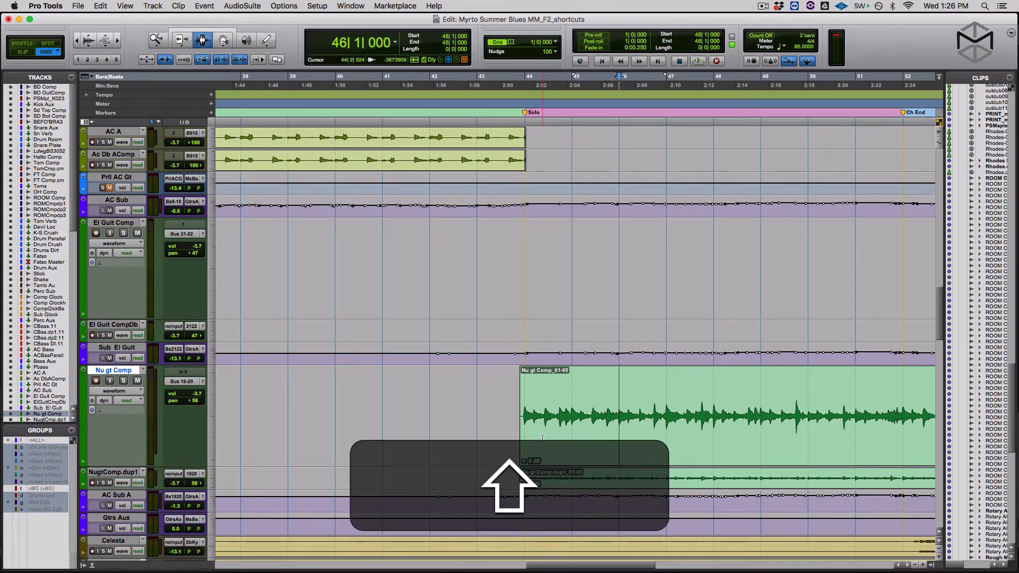
left_click(516, 422)
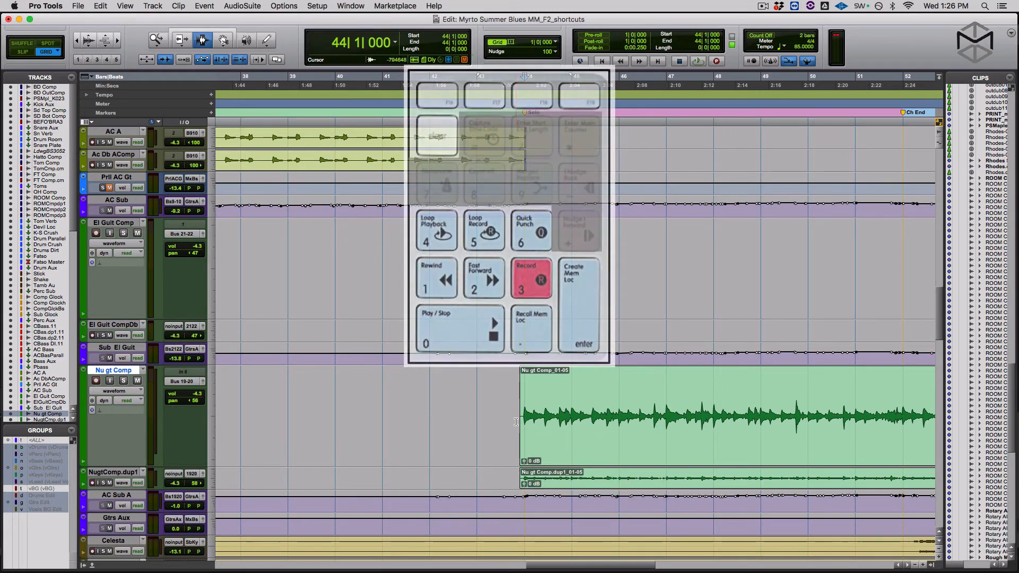
key("KP_0")
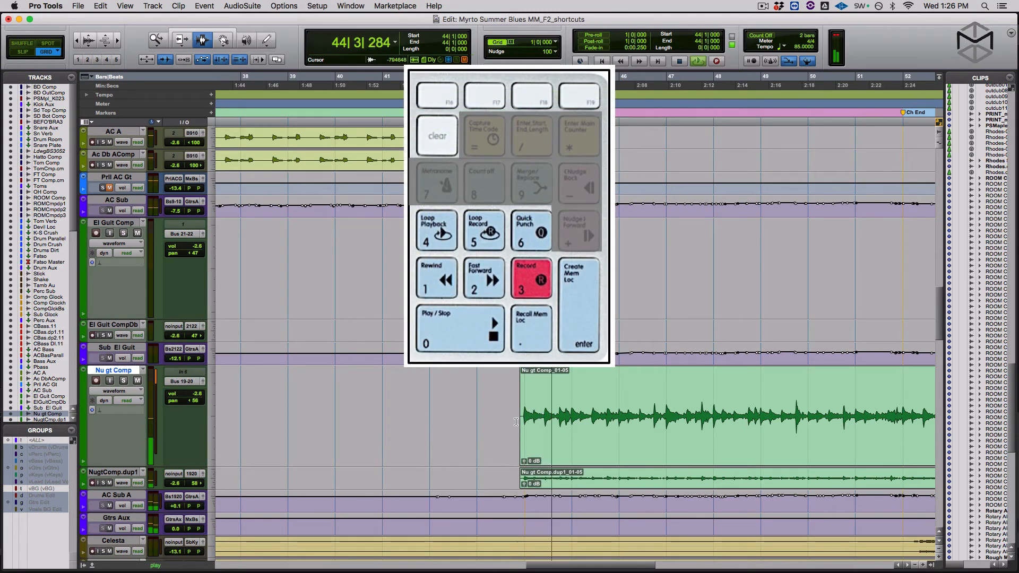
key("KP_0")
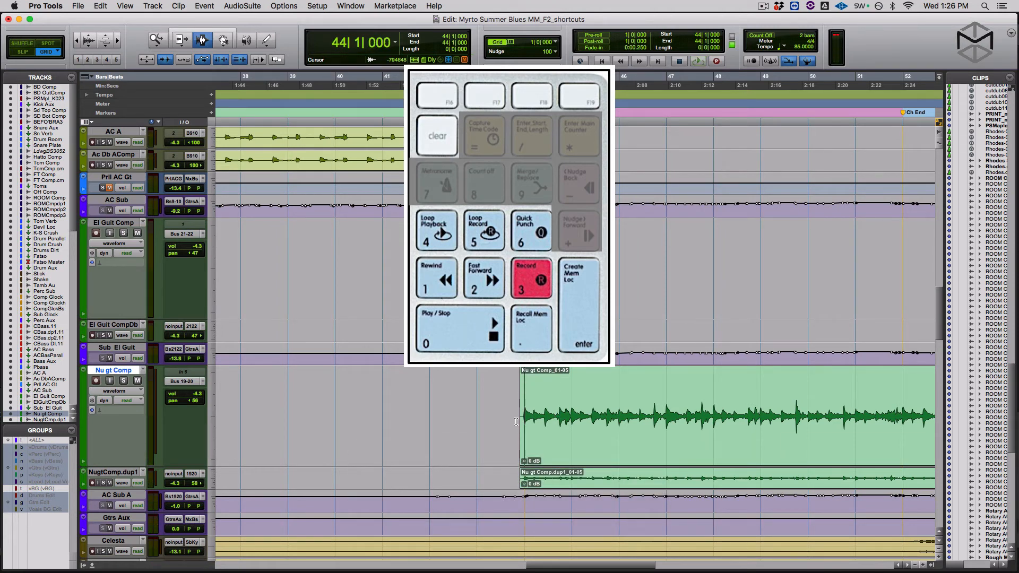
key("KP_1")
key("KP_0")
key("KP_2")
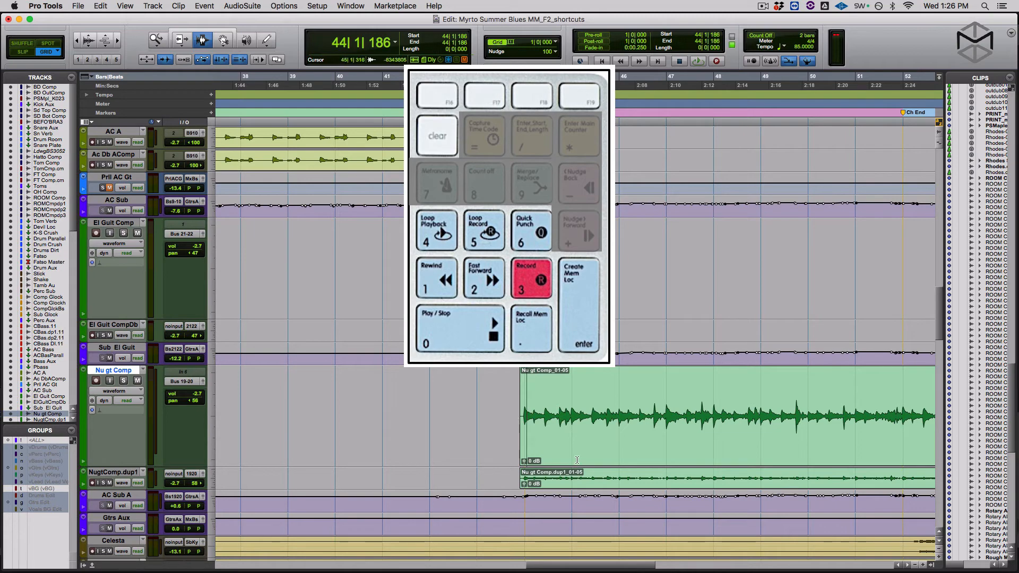
Select and record-enable the PRINT__SB_F2 track, and record a short pass of about one bar from bar 44.
scroll(371, 403, "down", 15)
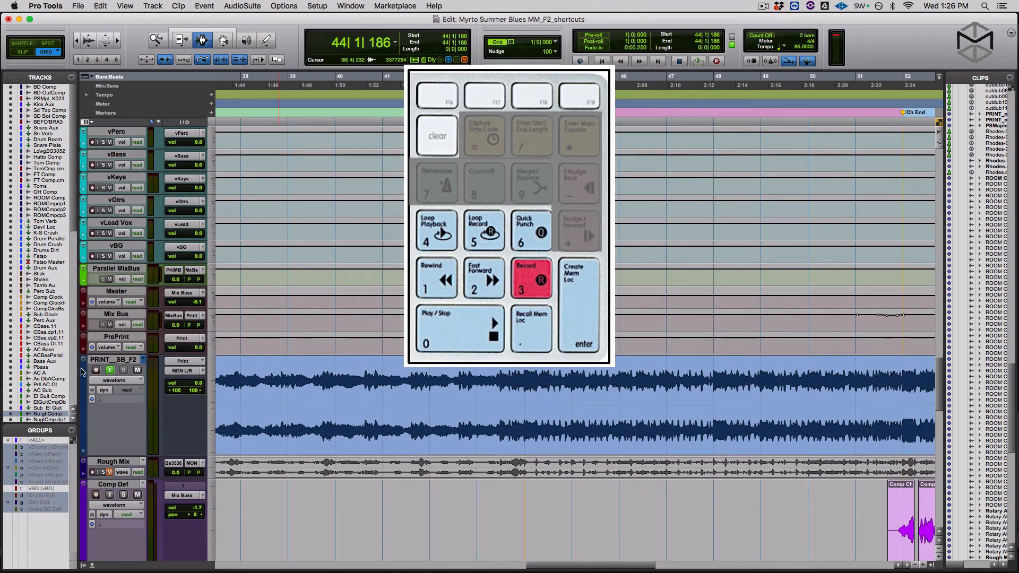
left_click(97, 362, "shift")
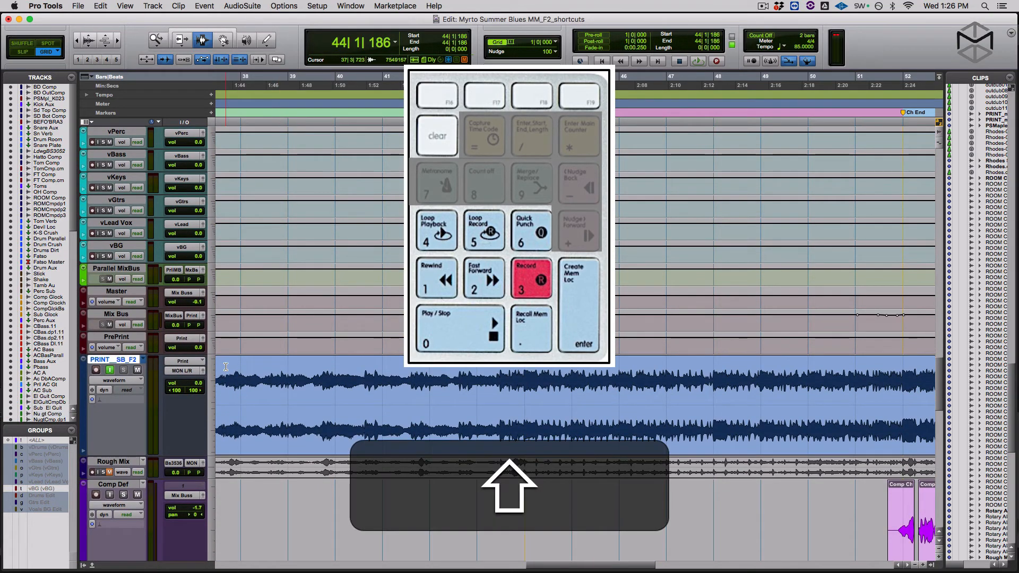
key("shift+r")
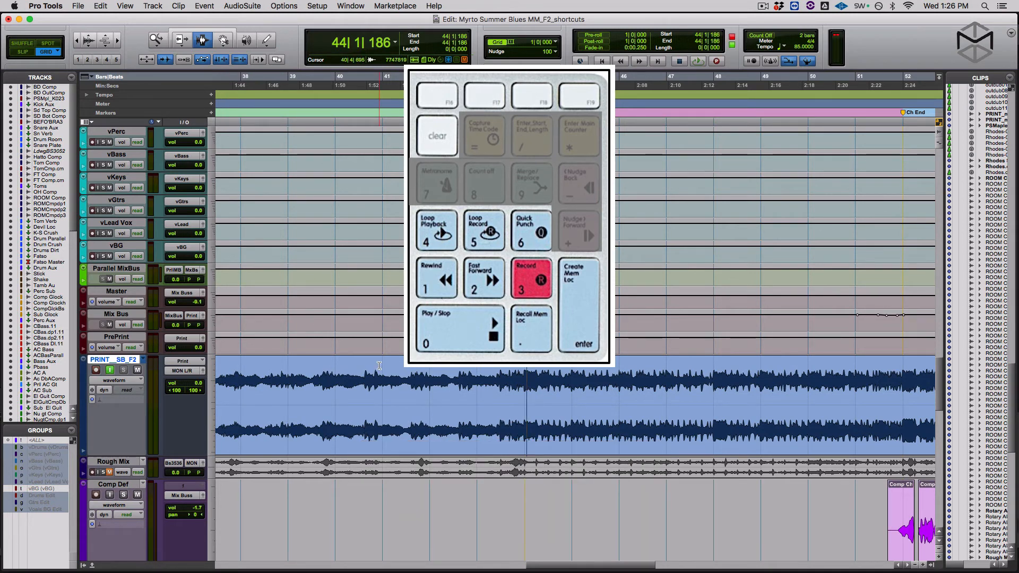
key("KP_3")
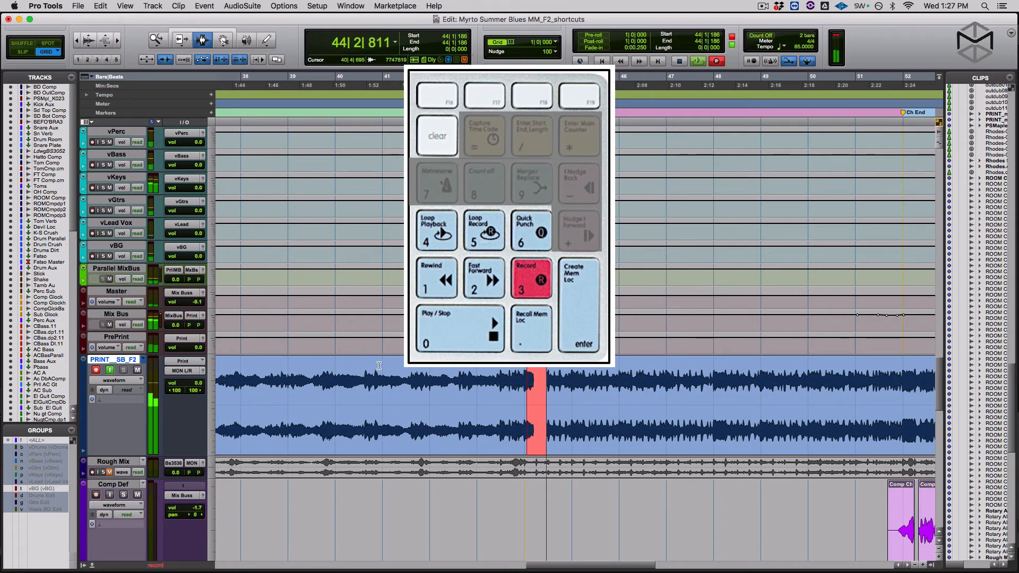
key("KP_0")
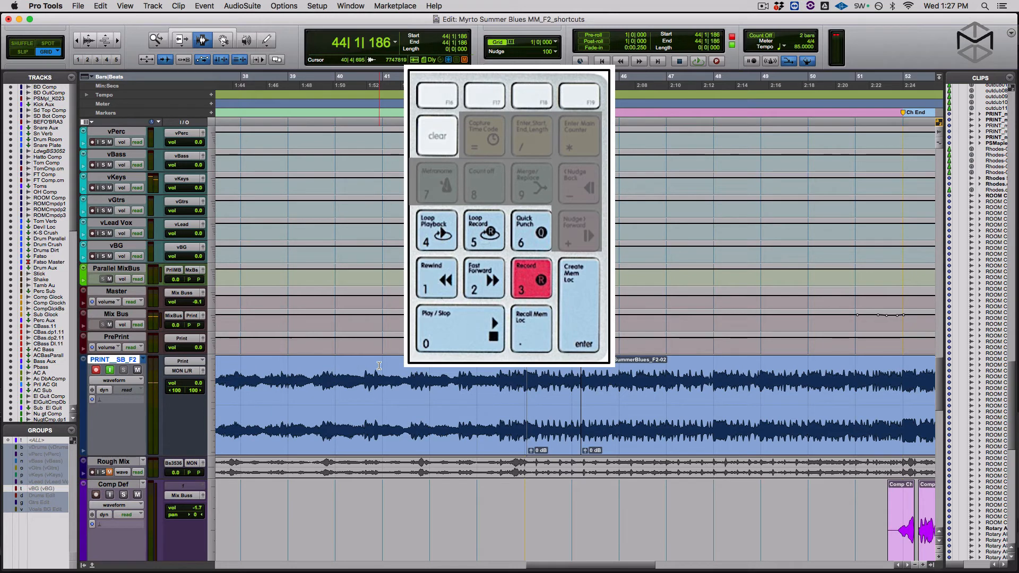
Undo the short recording, disarm the PRINT__SB_F2 track and toggle its input monitoring.
key("z")
key("shift+r")
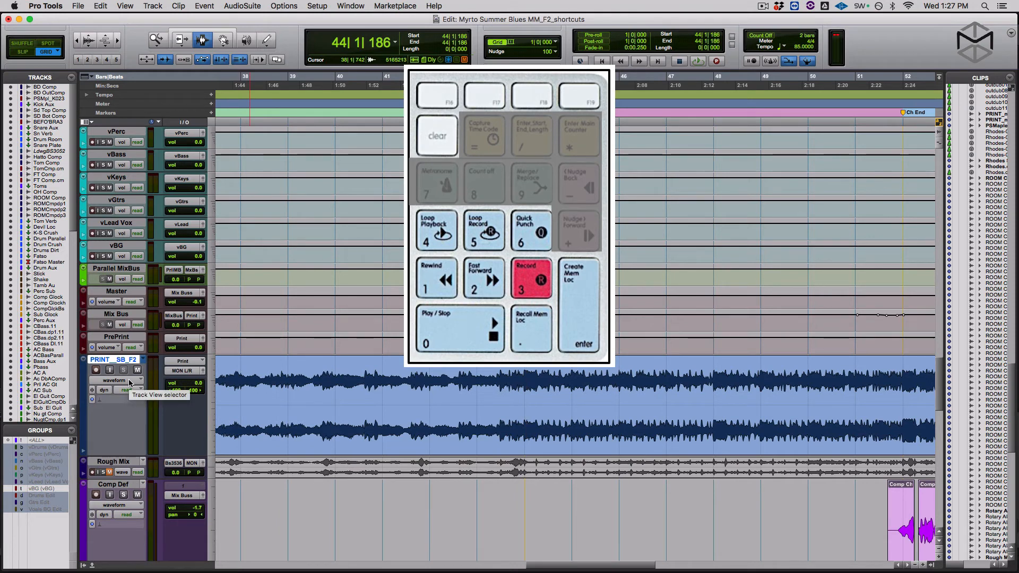
key("shift+i")
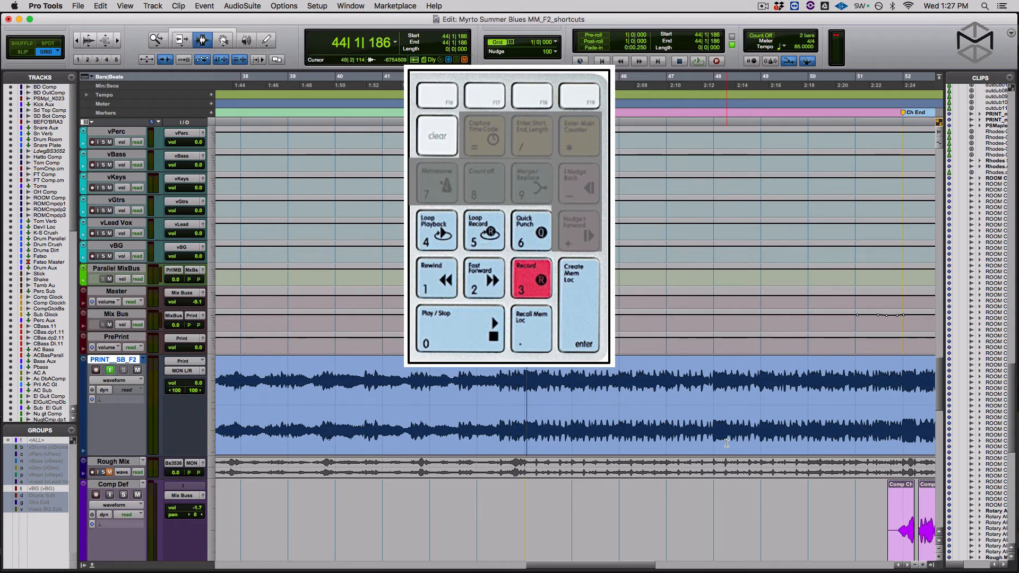
Toggle loop playback and leave it switched on.
key("KP_4")
key("space")
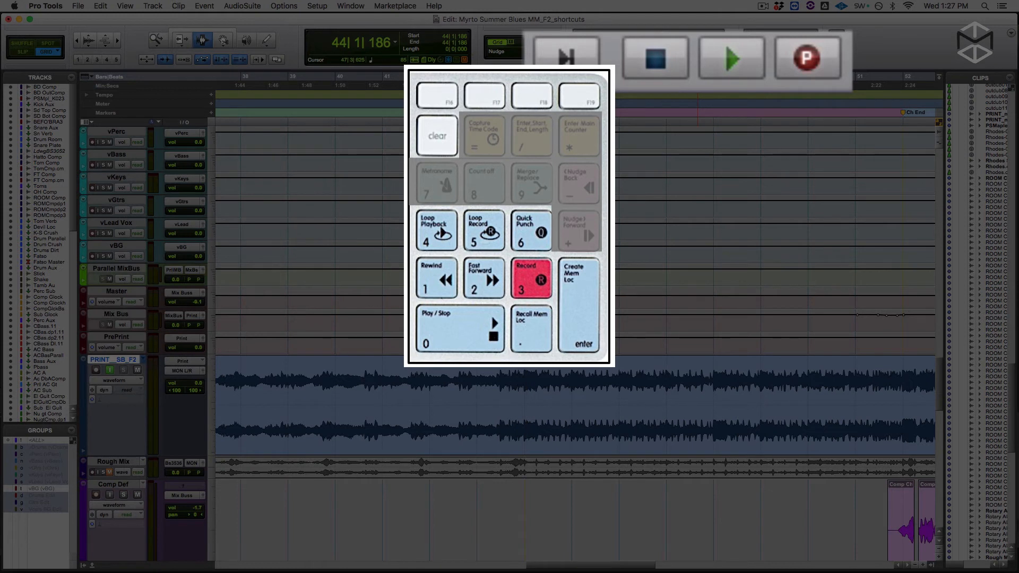
key("KP_4")
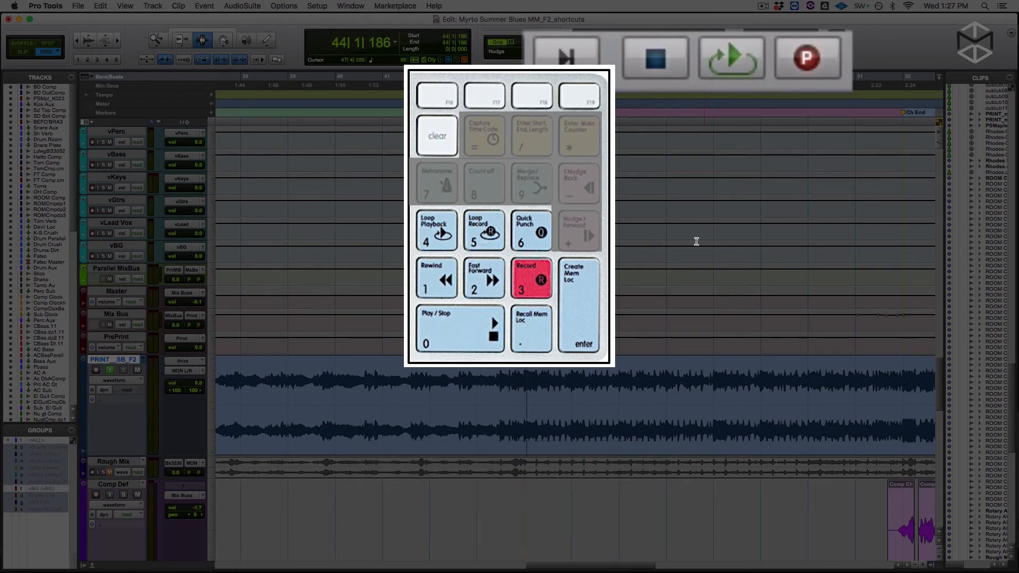
Select bars 49 to 51 of the Nu gt Comp clip and audition the selection in loop playback.
scroll(688, 271, "up", 10)
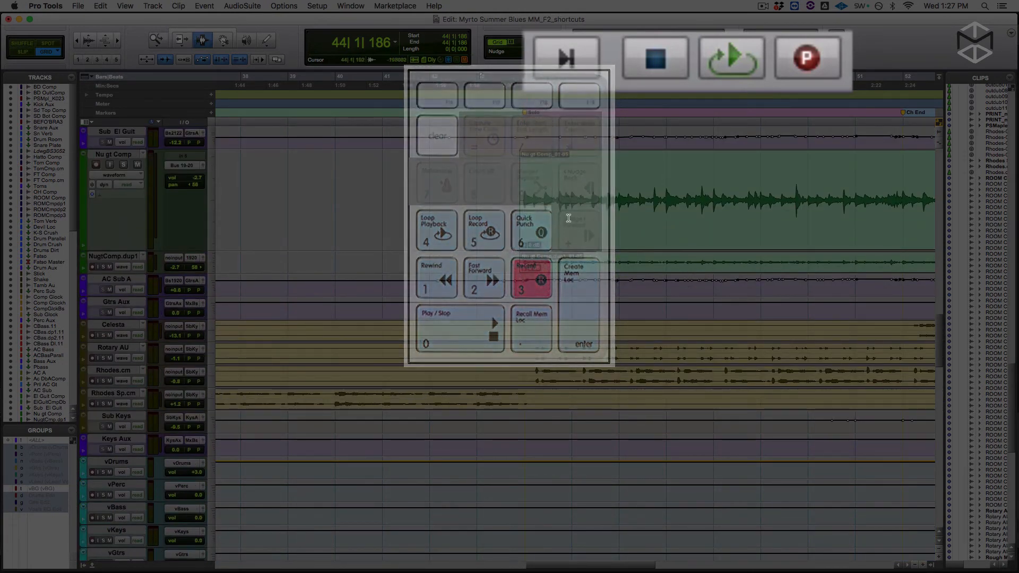
scroll(647, 223, "right", 5)
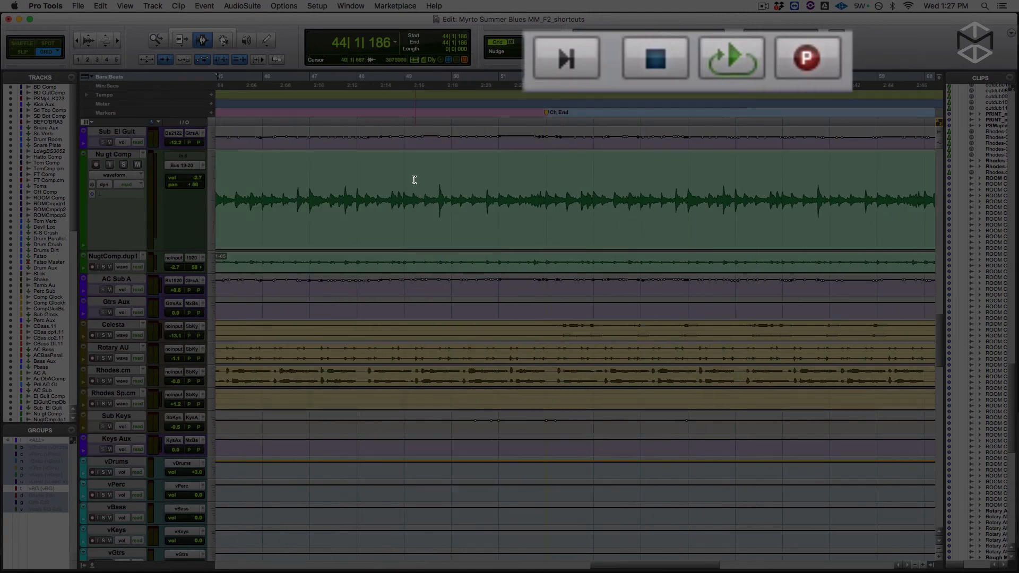
left_click_drag(421, 185, 490, 188)
key("KP_0")
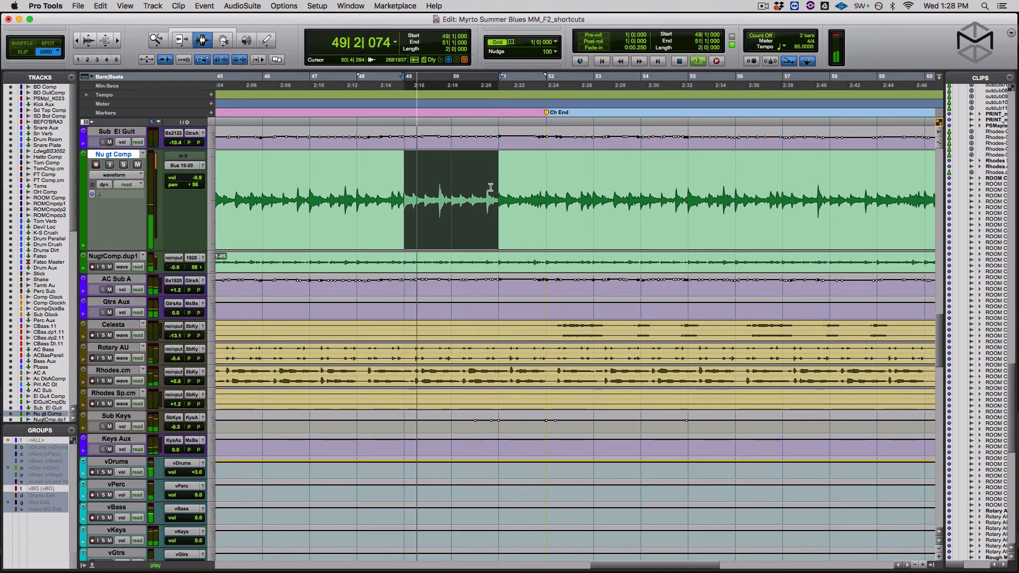
key("KP_0")
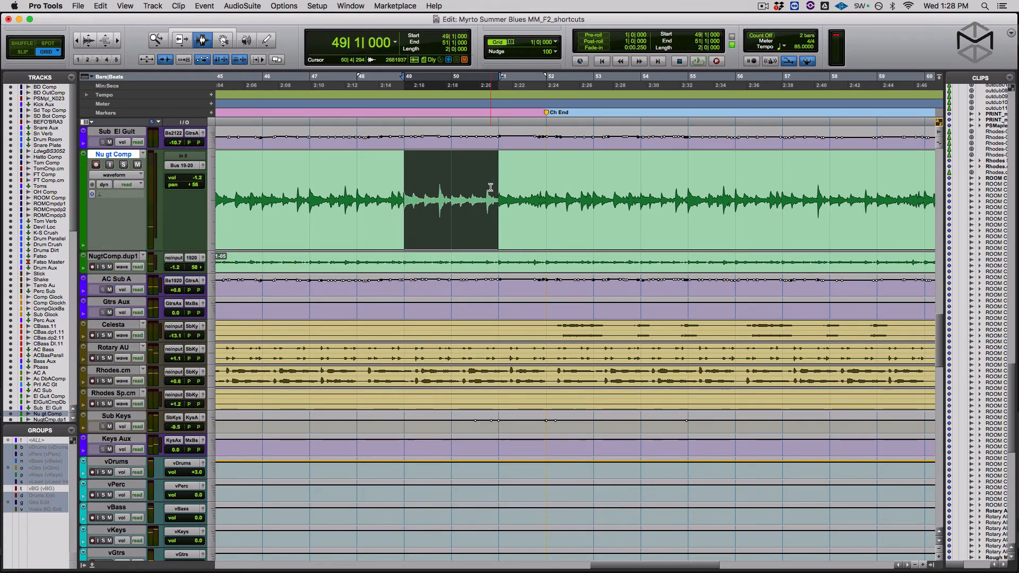
Switch loop playback off and back on while the Nu gt Comp selection stays active.
key("KP_4")
key("space")
key("KP_4")
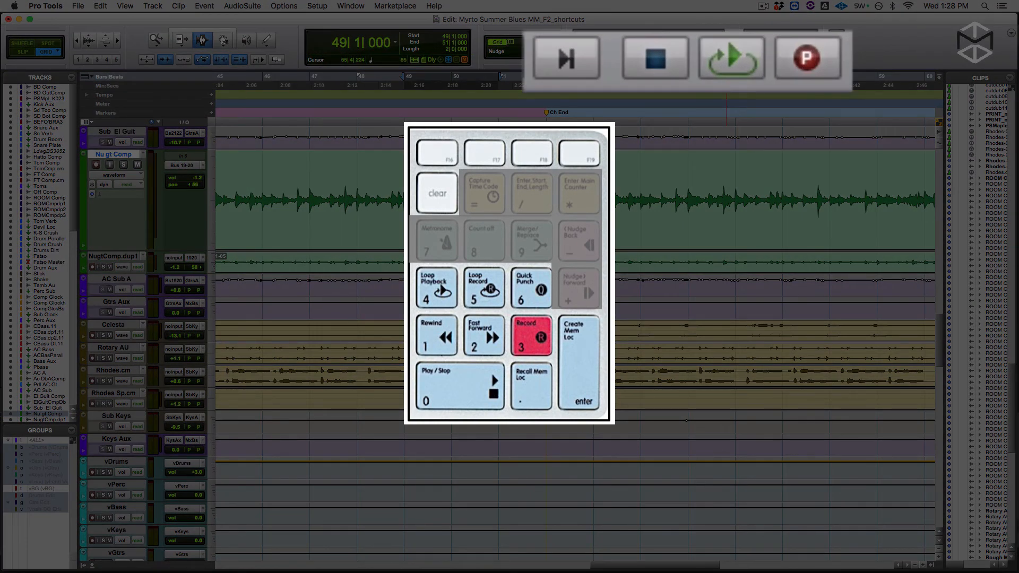
Cycle the record mode from loop record to normal record and back to QuickPunch.
key("5")
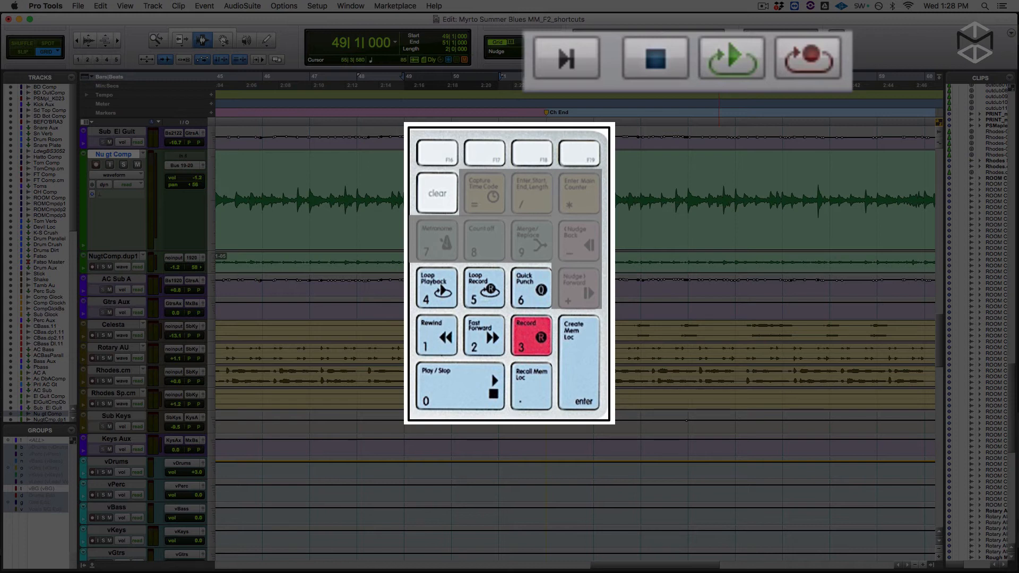
key("5")
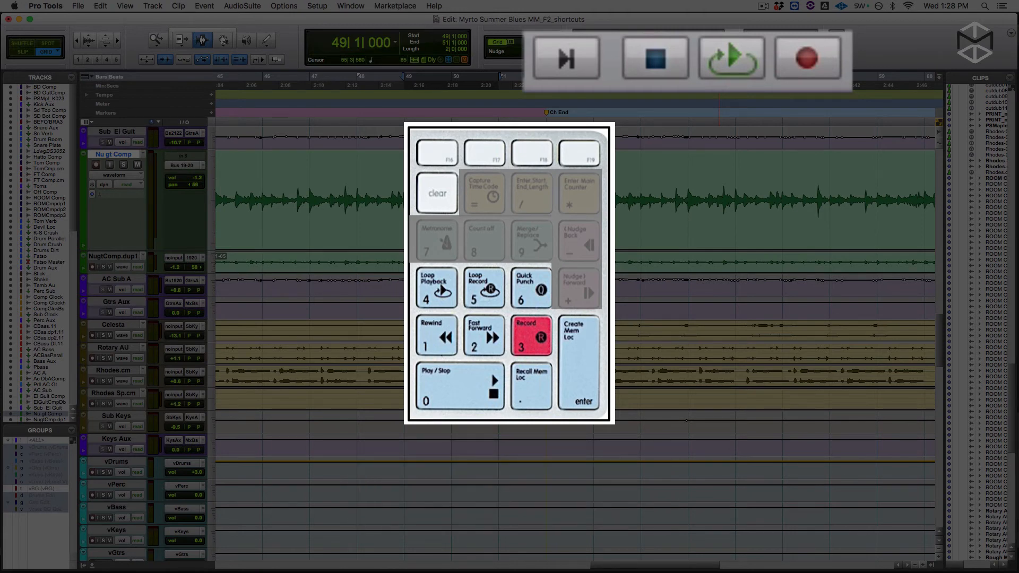
key("6")
Move the bar 49 to 51 selection to the PRINT__SB_F2 track and record-enable that track.
scroll(573, 340, "down", 10)
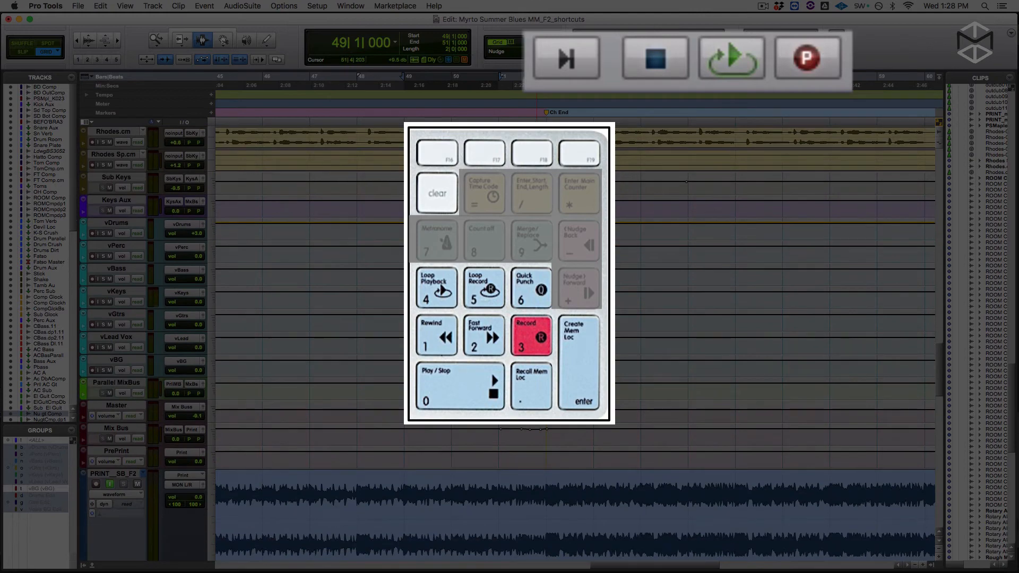
scroll(372, 382, "down", 2)
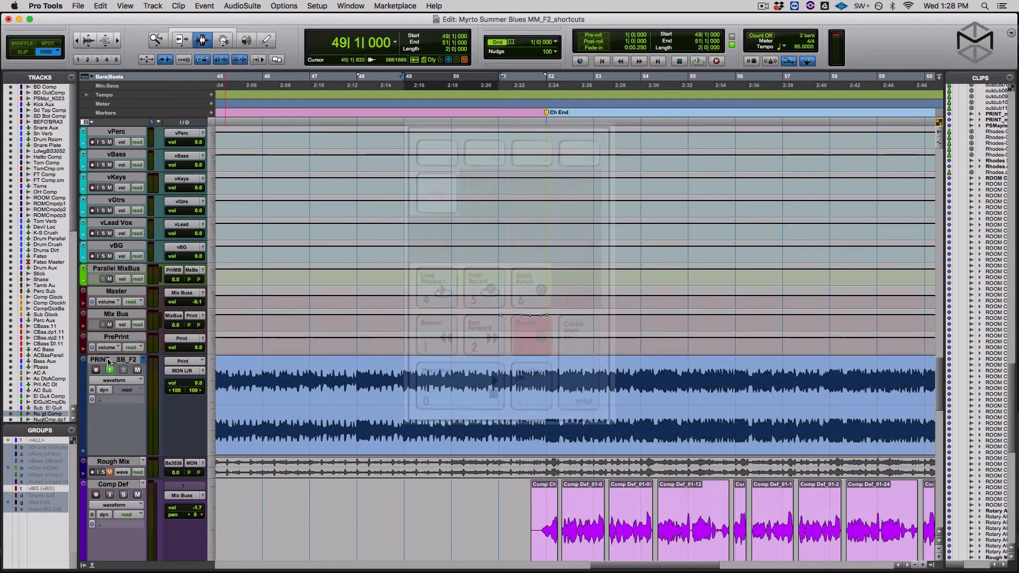
left_click(108, 363)
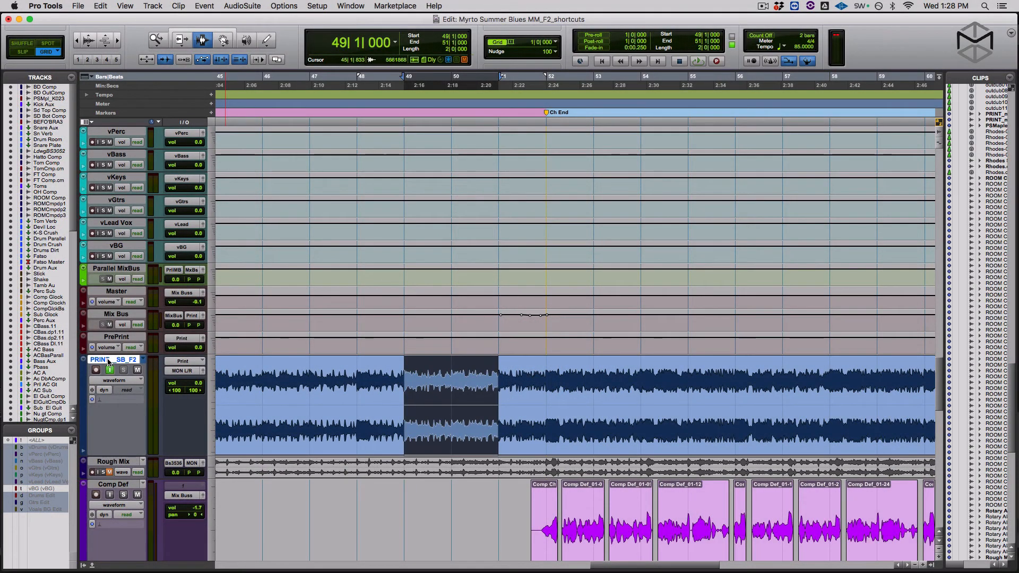
key("shift+r")
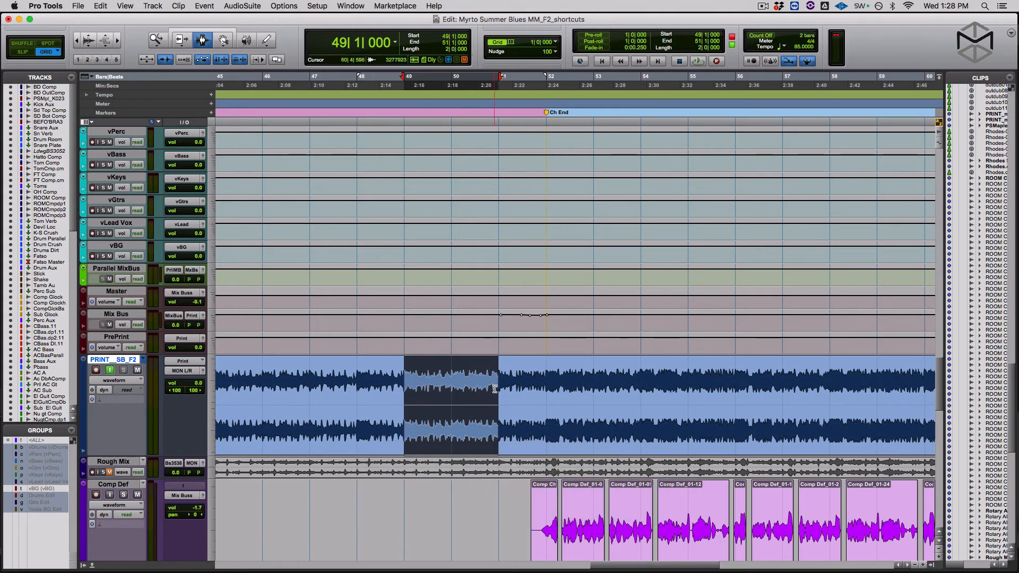
Shorten the PRINT__SB_F2 selection to bars 49 to 50 and delete that section of audio.
left_click(443, 383)
left_click(441, 380, "shift")
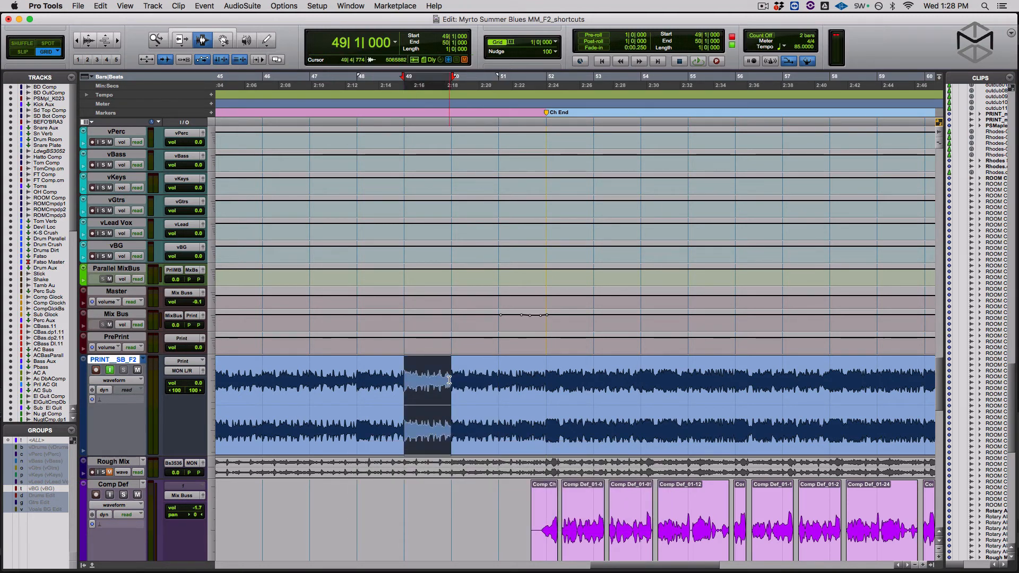
key("BackSpace")
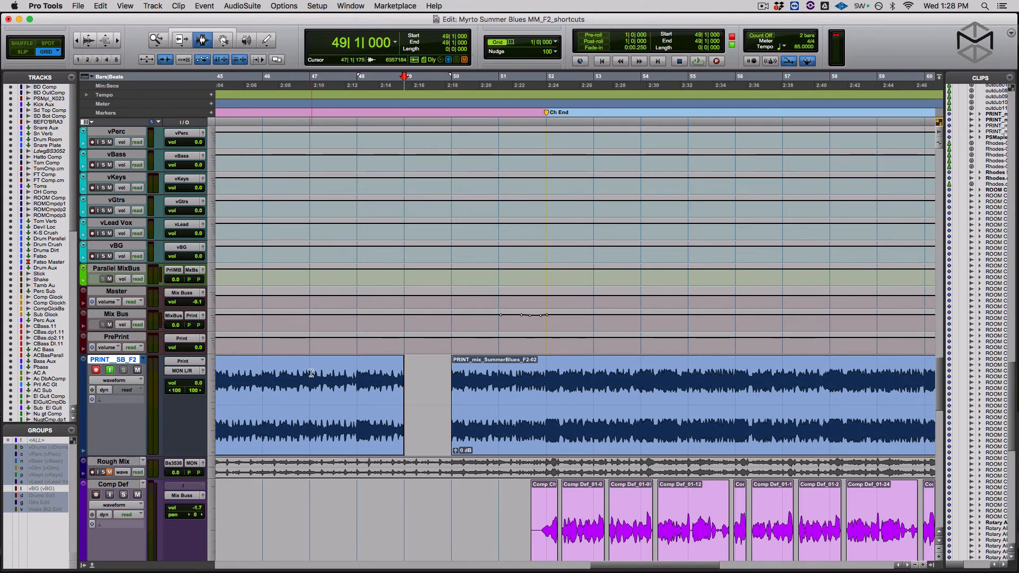
Enable pre-roll and post-roll, and use QuickPunch during playback to punch record over the gap at bar 49 on PRINT__SB_F2.
key("super+k")
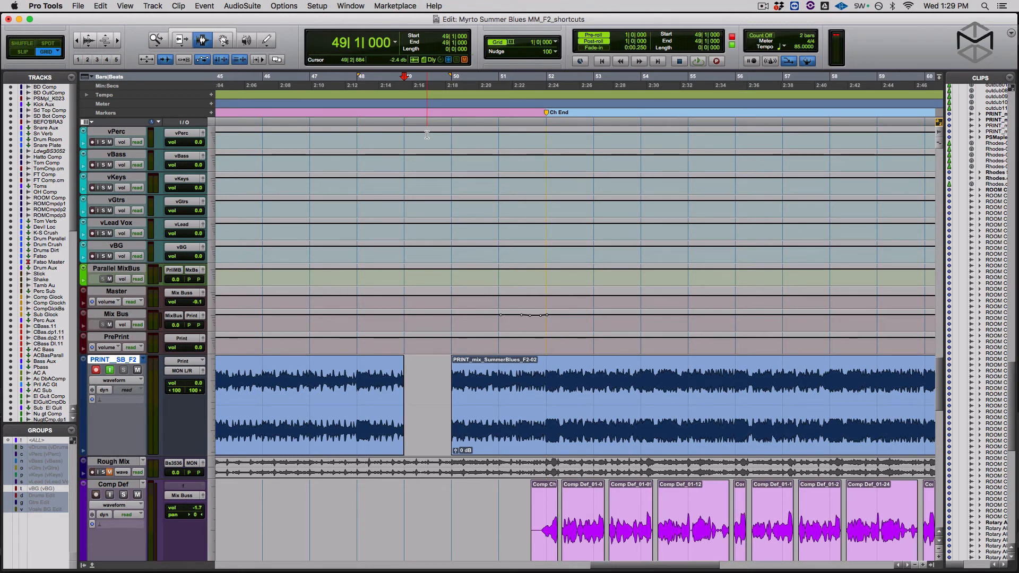
key("0")
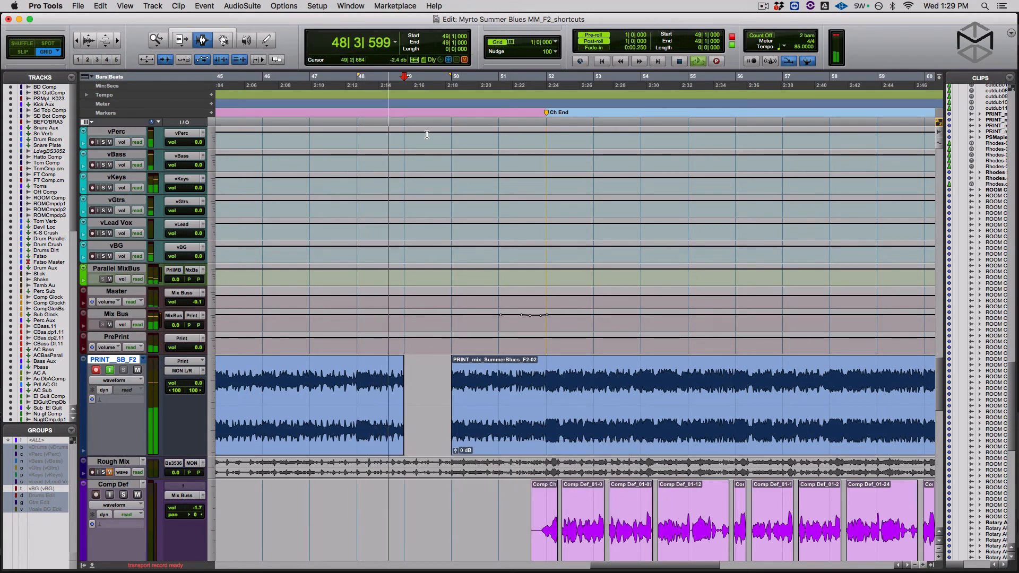
key("3")
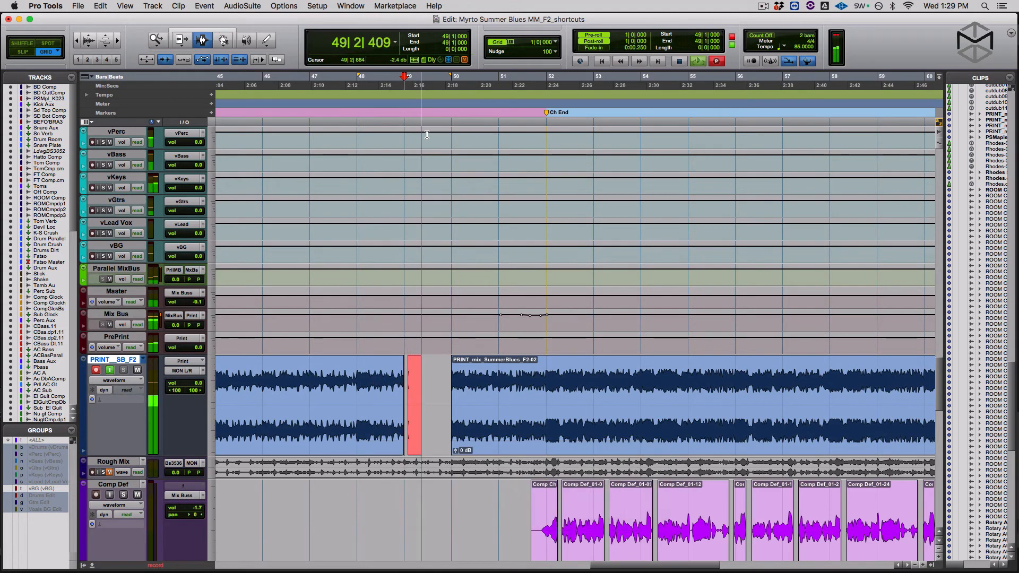
key("3")
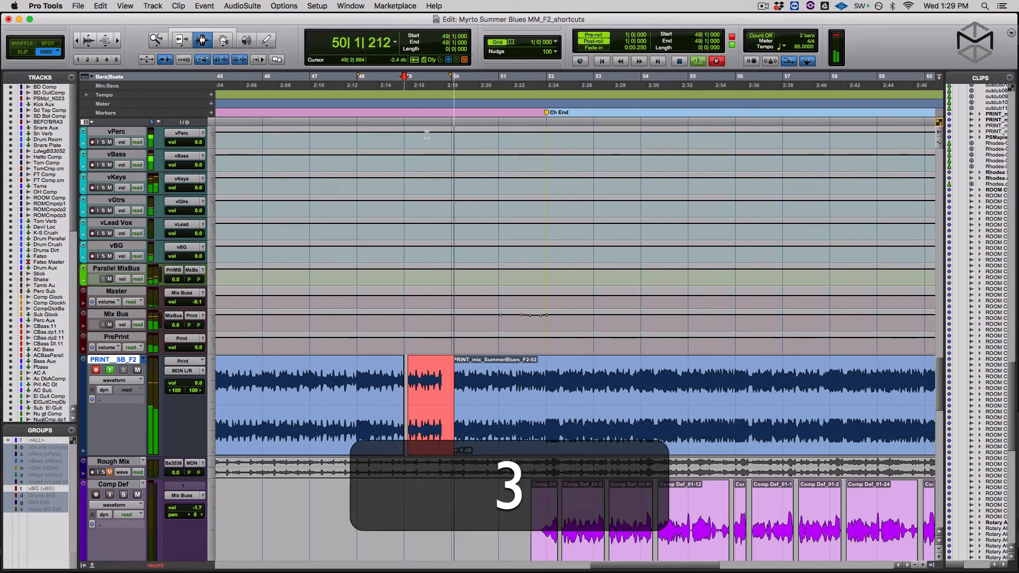
key("space")
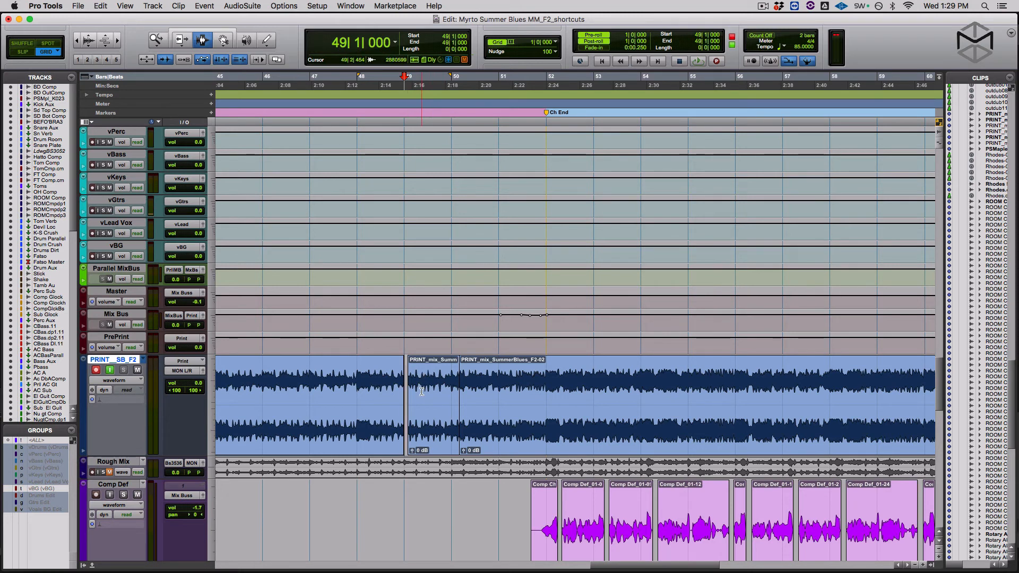
Undo the last punch on PRINT__SB_F2, record again from bar 49 without an end point, and undo that take.
key("z")
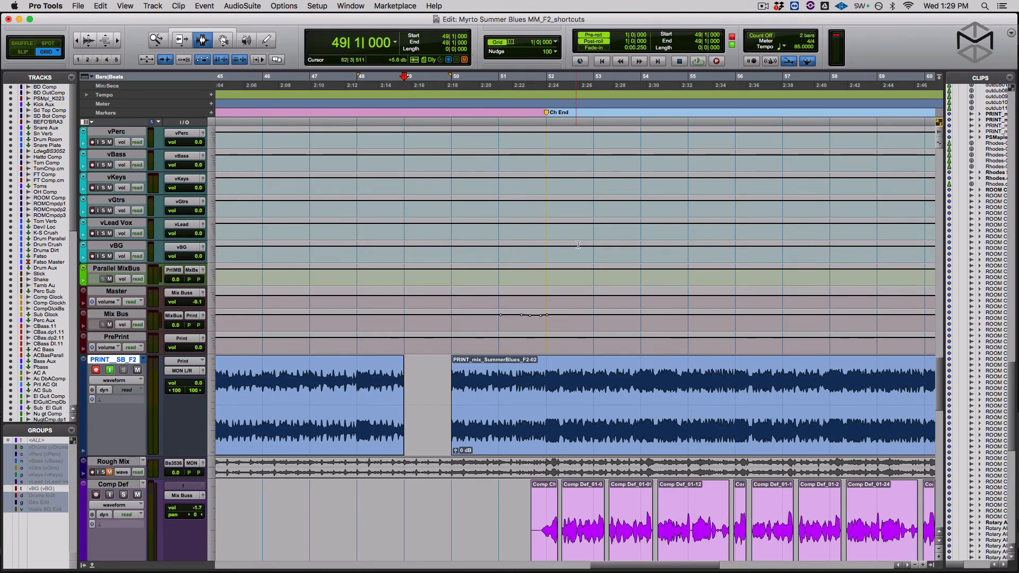
key("3")
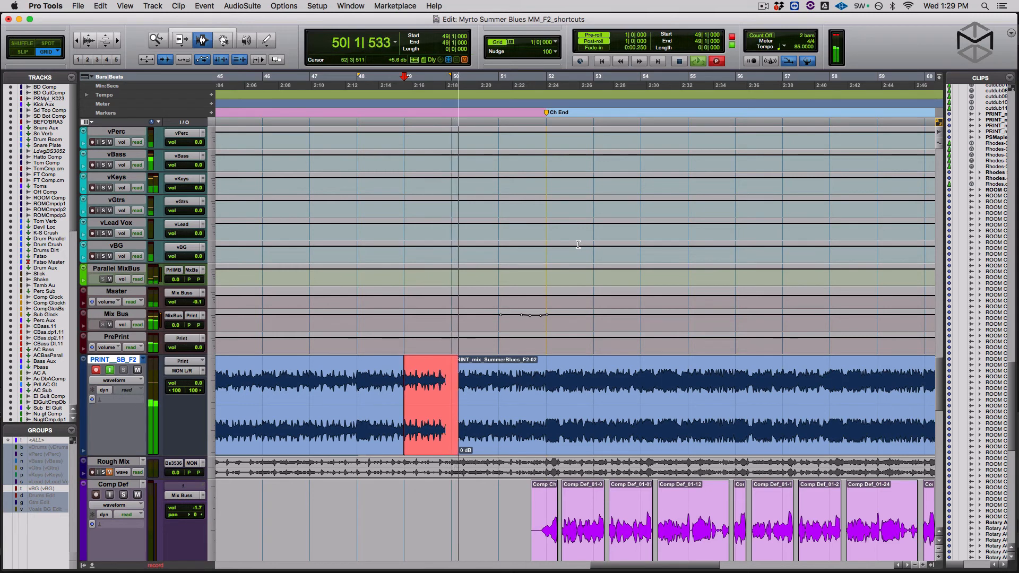
key("space")
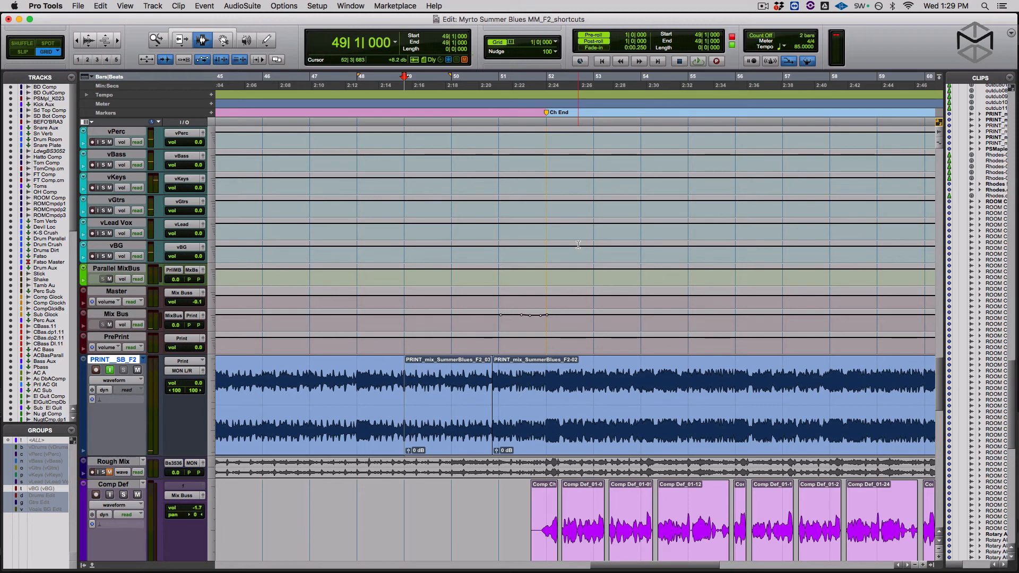
key("super+z")
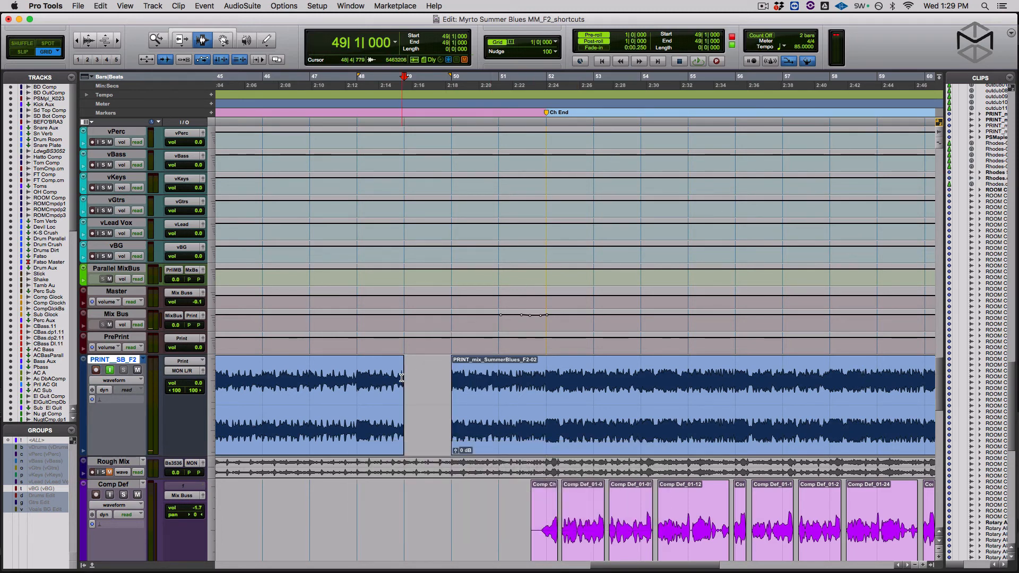
Select the gap from bar 49 to 50 on PRINT__SB_F2 and record over only that selection.
double_click(426, 380)
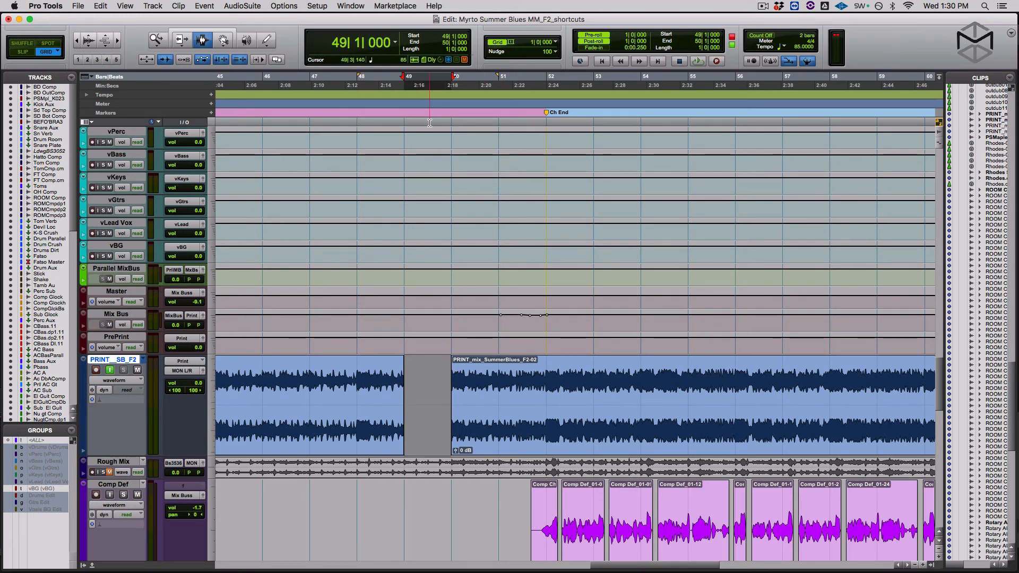
key("KP_3")
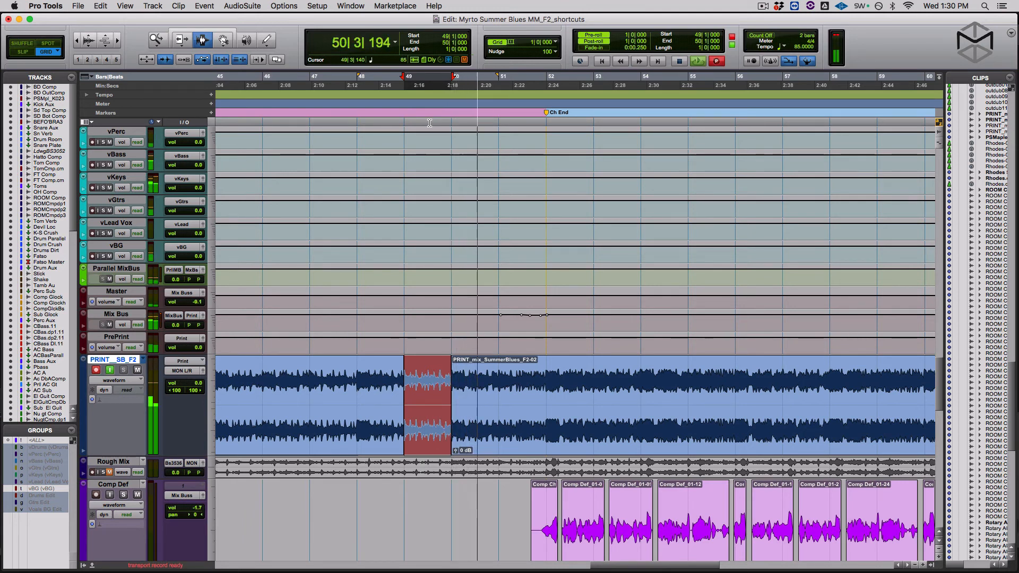
key("super+period")
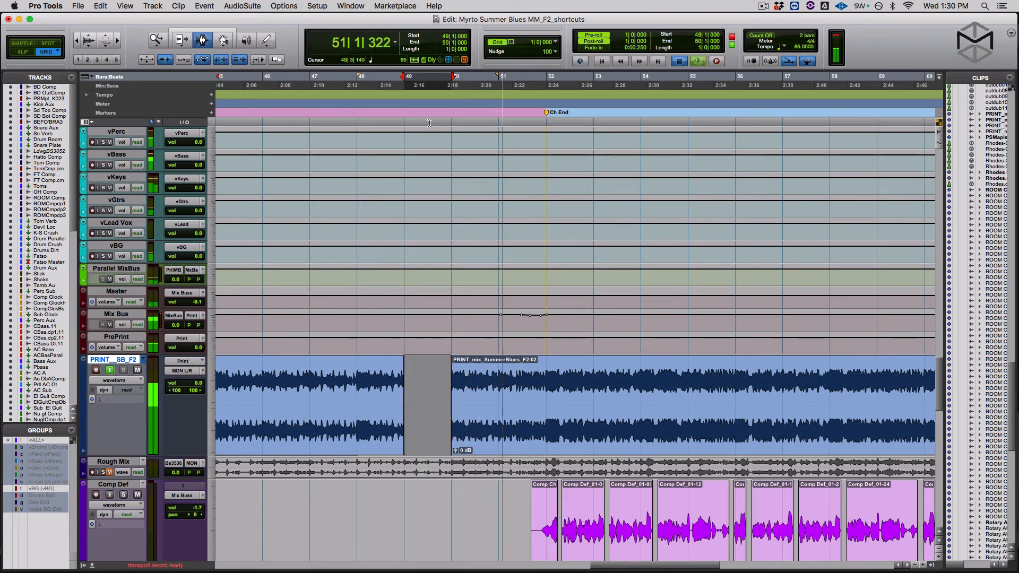
key("shift+r")
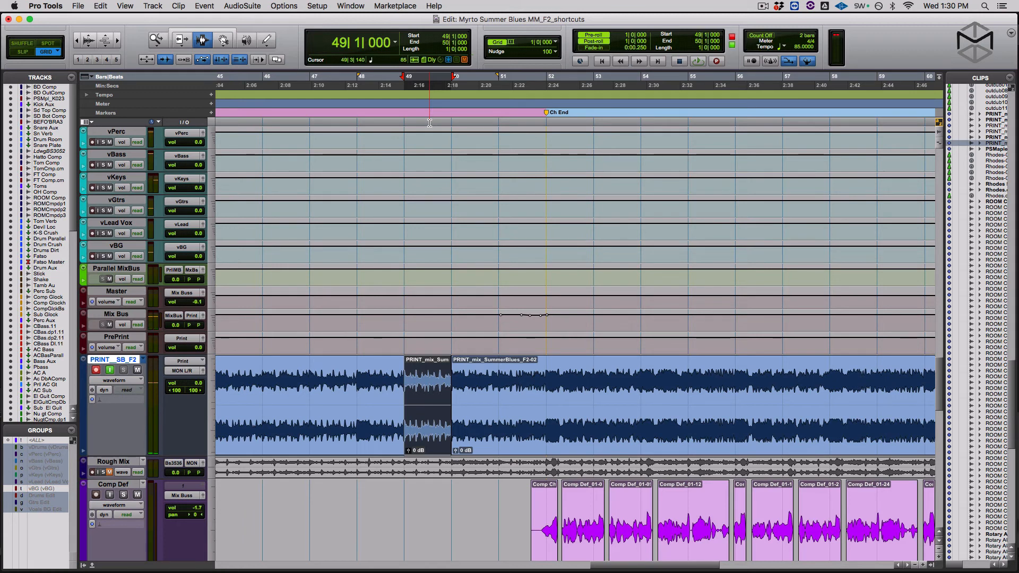
key("z")
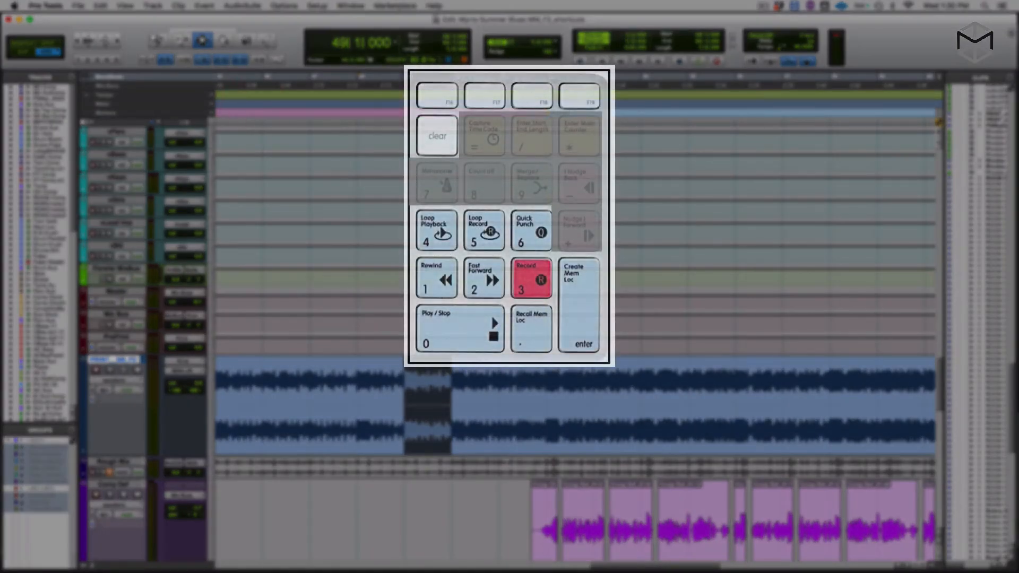
Create a marker memory location named Ciao at bar 49.
key("r")
key("r")
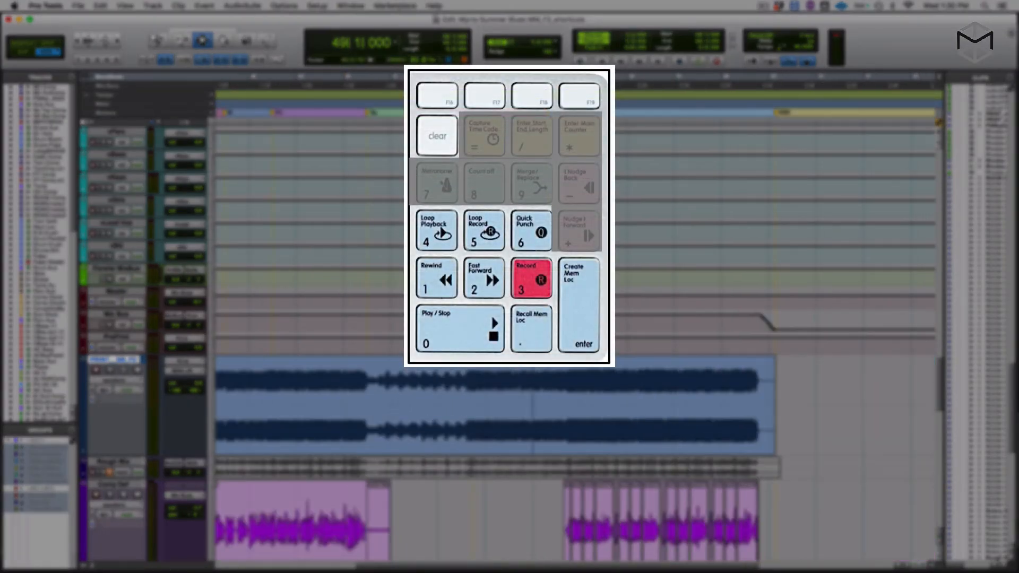
scroll(579, 344, "down", 4)
scroll(579, 345, "down", 5)
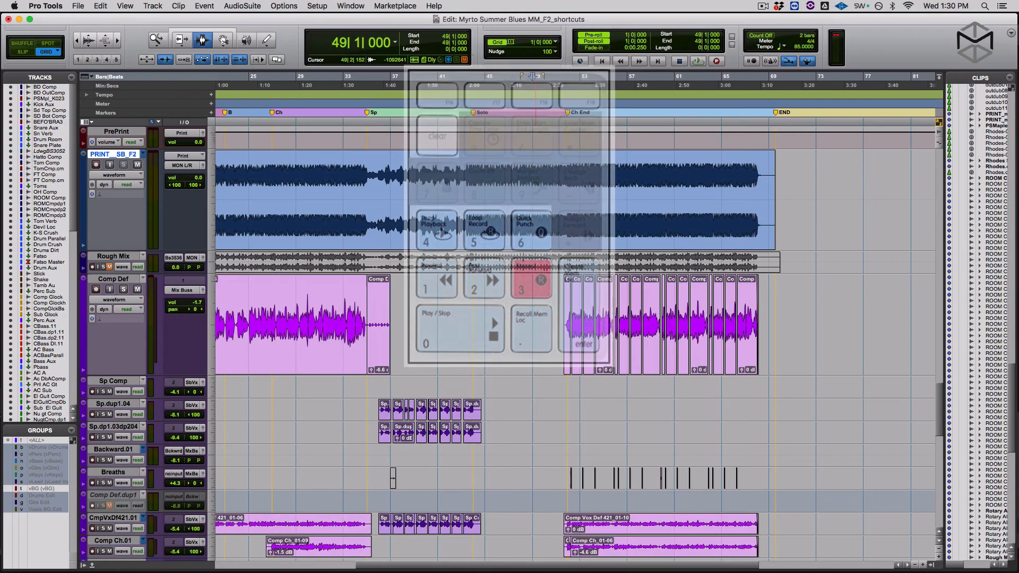
scroll(537, 413, "down", 6)
scroll(537, 413, "left", 8)
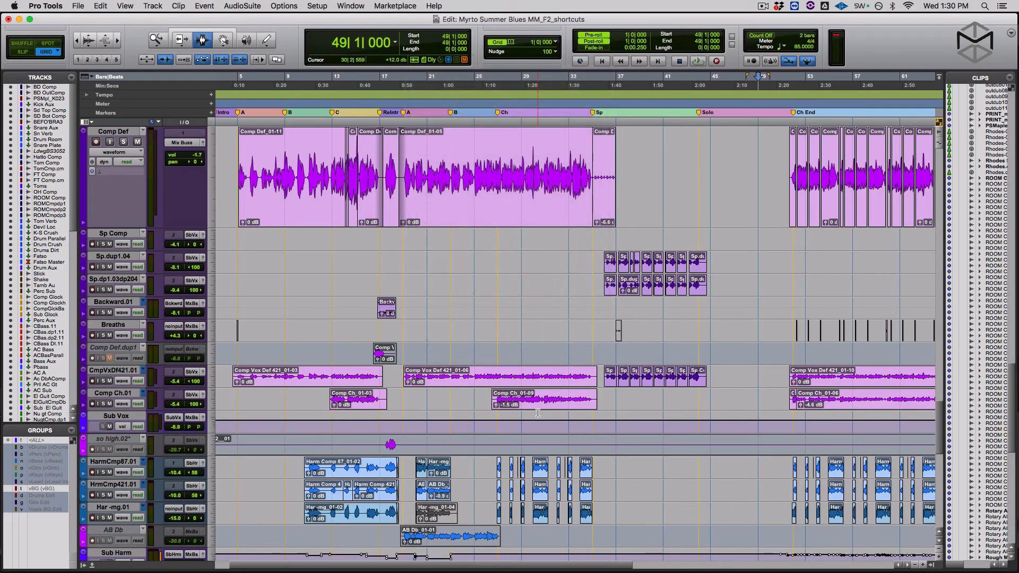
key("KP_Enter")
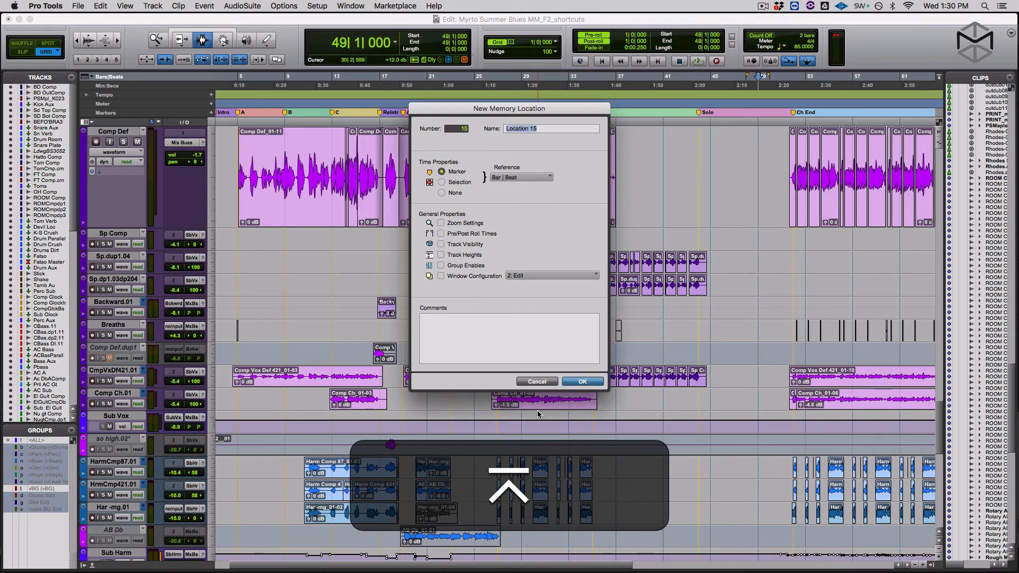
left_click_drag(529, 105, 442, 132)
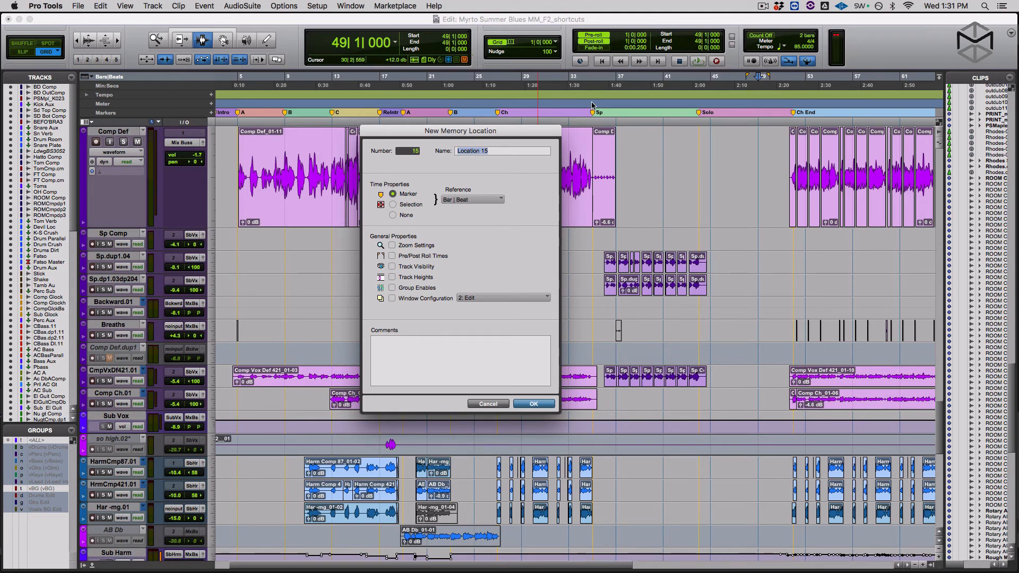
type("Ciao")
key("Return")
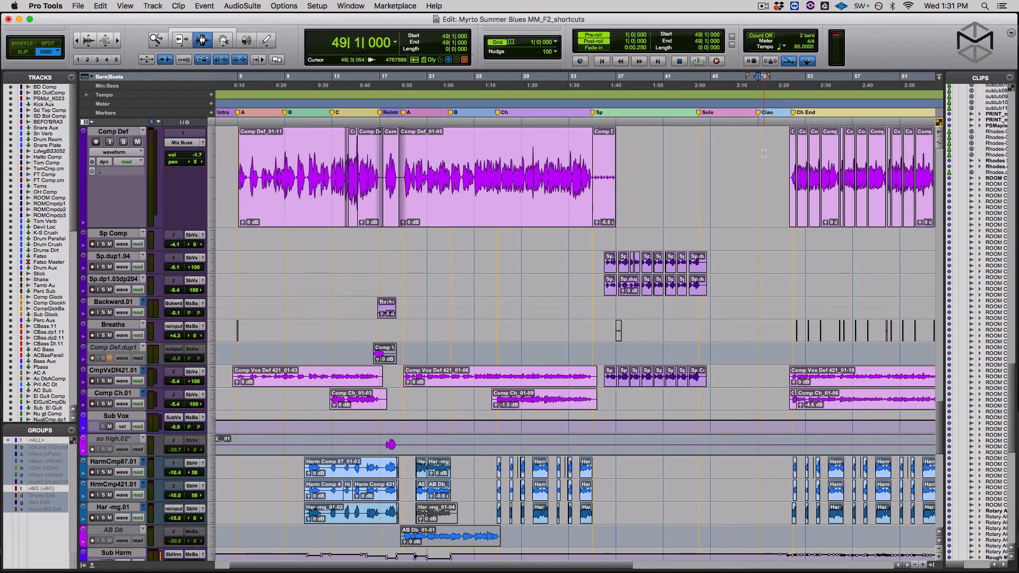
Open the Memory Locations window, reposition it, and enlarge it to show the entire list.
key("super+5")
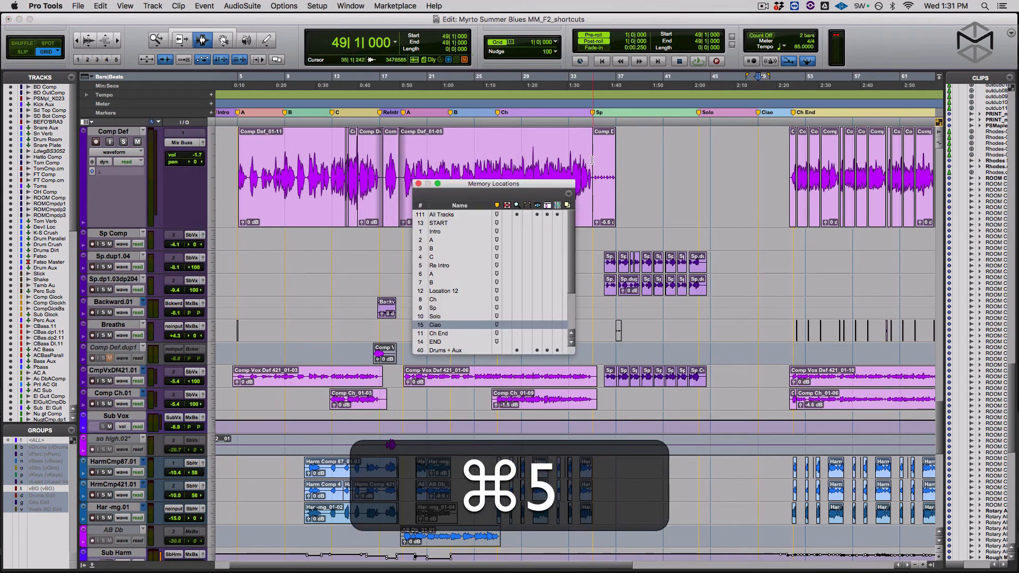
left_click_drag(493, 184, 470, 184)
left_click_drag(548, 352, 586, 420)
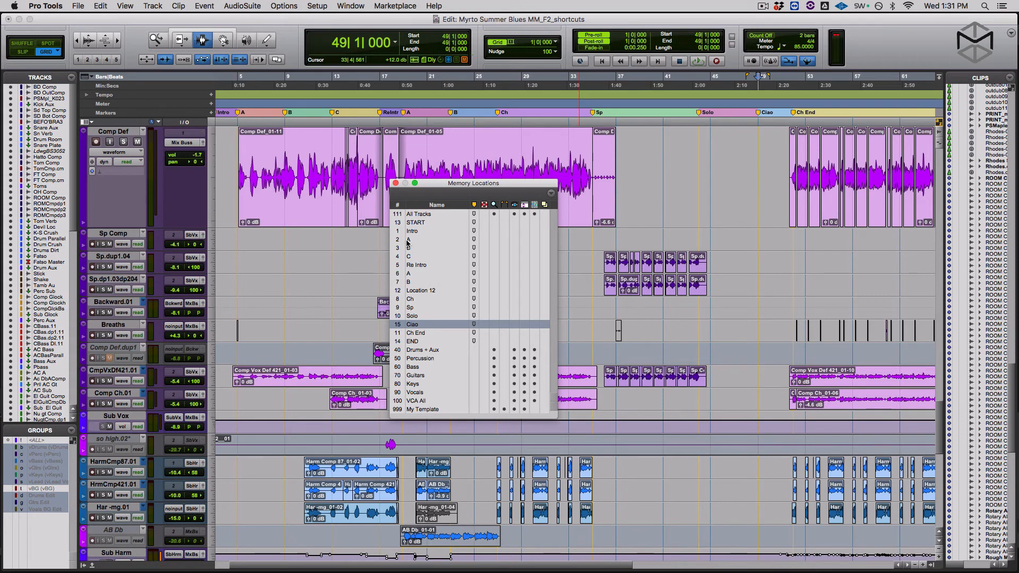
Recall memory locations A and Re Intro from the list, play from A, and jump to Re Intro and B during playback.
left_click(407, 240)
left_click(412, 265)
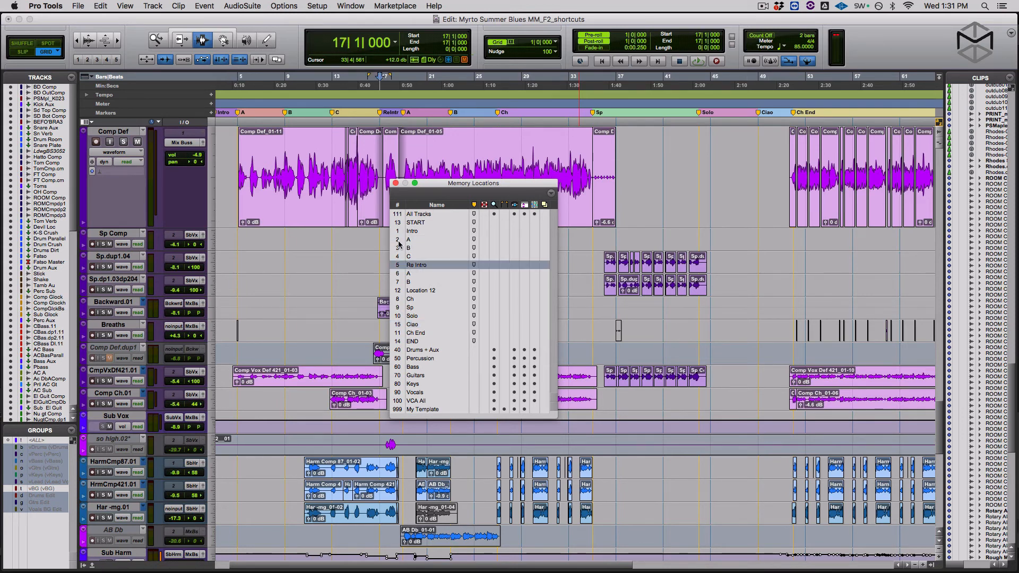
left_click(399, 240)
key("space")
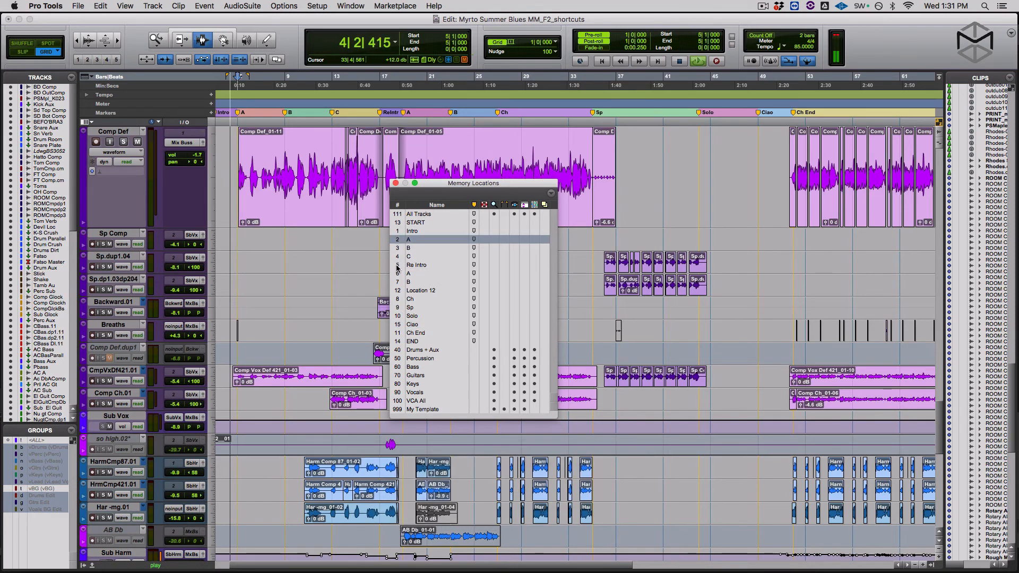
left_click(397, 266)
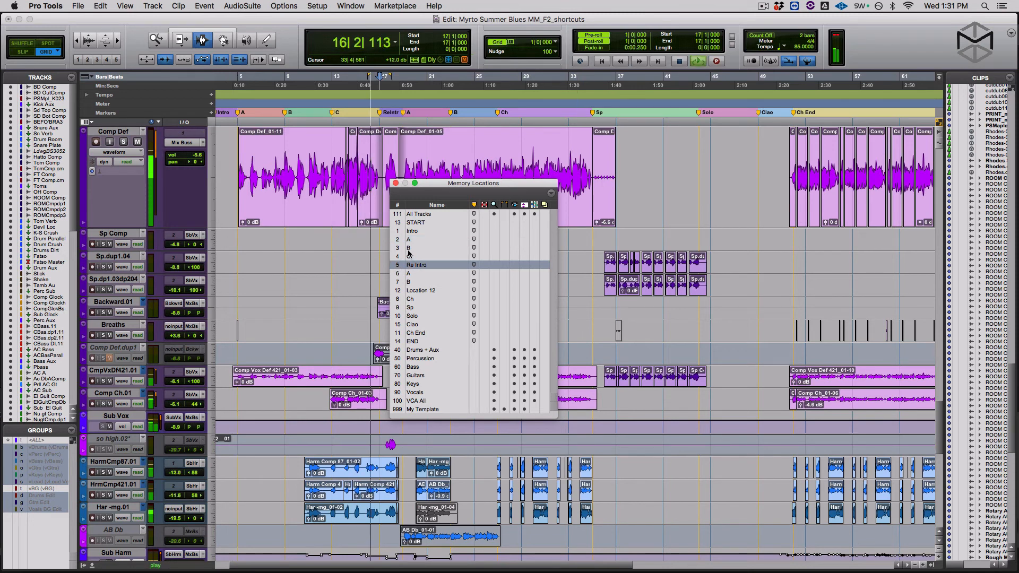
left_click(408, 248)
key("space")
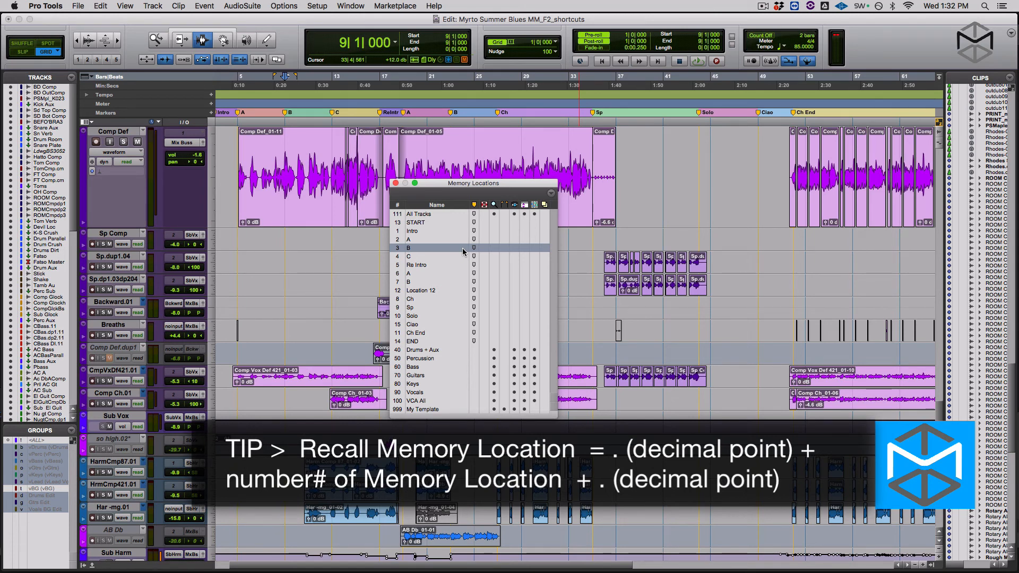
Move the Memory Locations window aside, recall memory location 10 (Solo) by its number, and play briefly from there.
left_click_drag(471, 184, 373, 186)
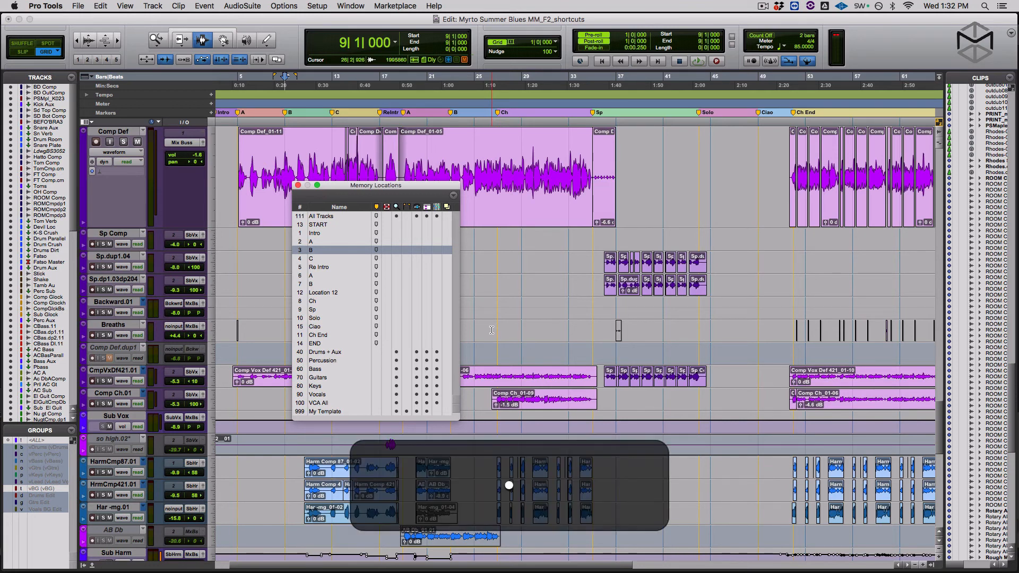
key("1")
key("0")
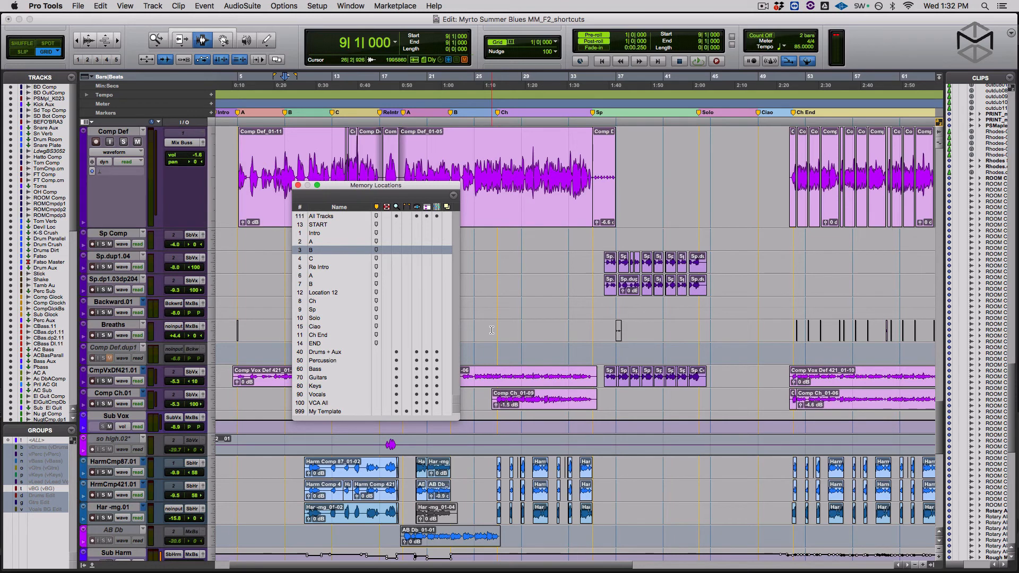
key("period")
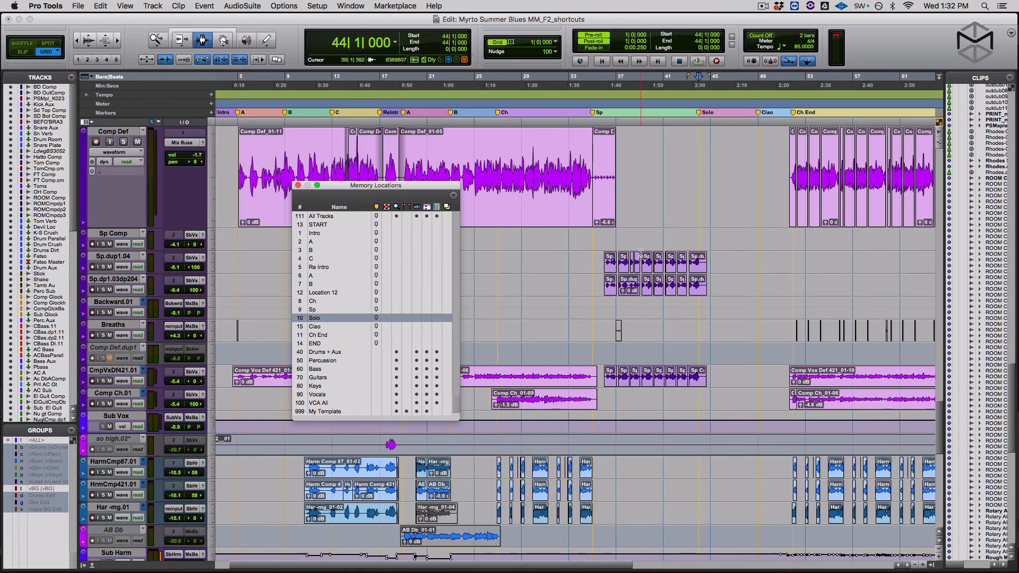
key("super+k")
key("super+space")
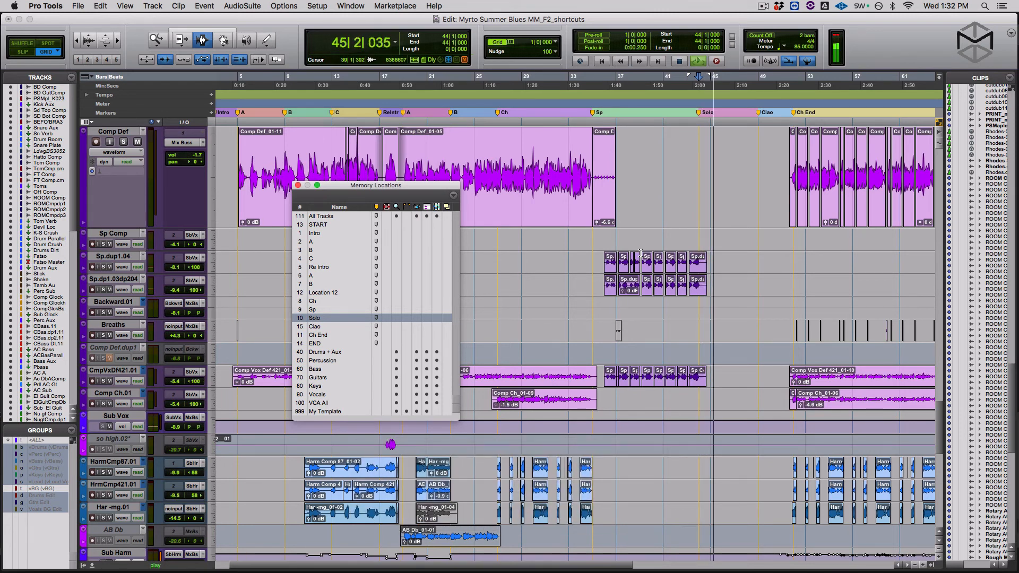
key("space")
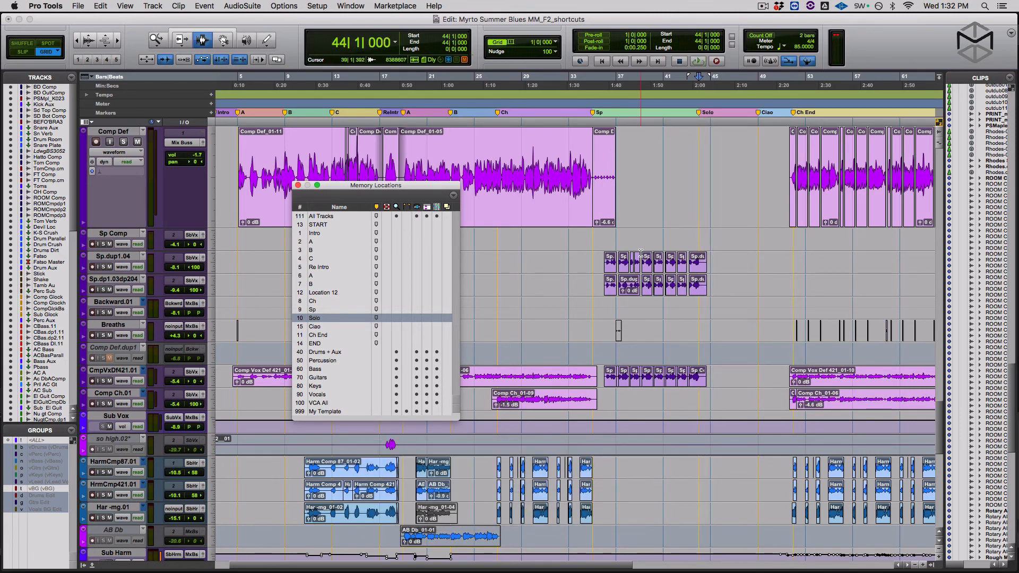
Recall memory location 1 (Intro) by its number and play briefly from there.
key("period")
key("1")
key("period")
key("space")
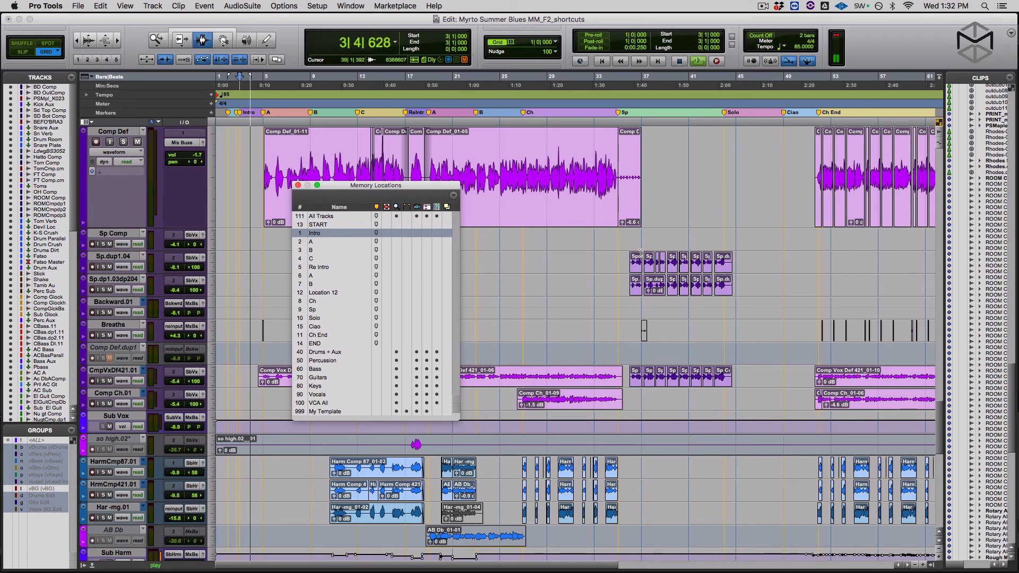
key("space")
Recall memory location 14 (END) by its number and play briefly from there.
key("period")
key("1")
key("4")
key("period")
key("space")
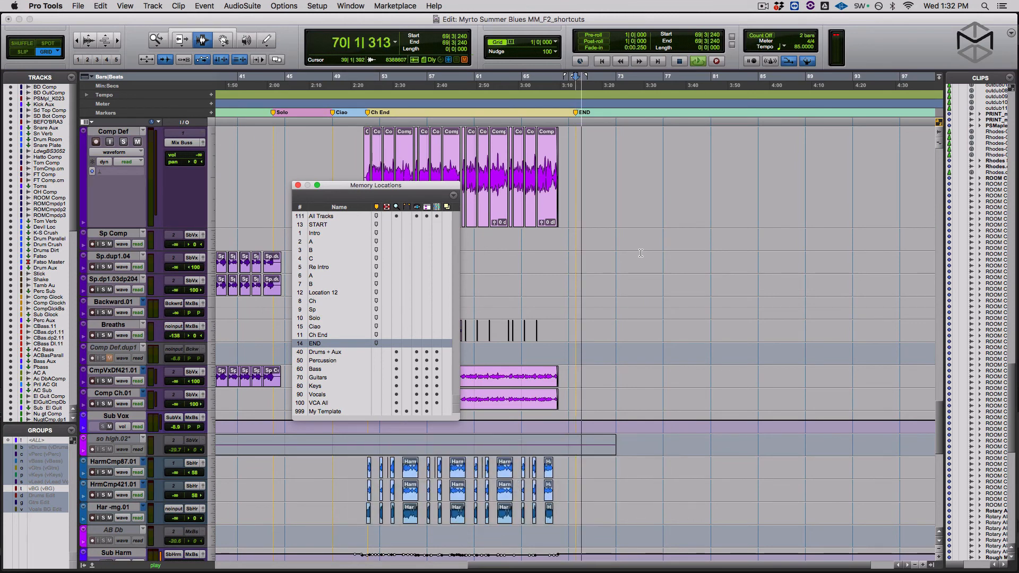
key("space")
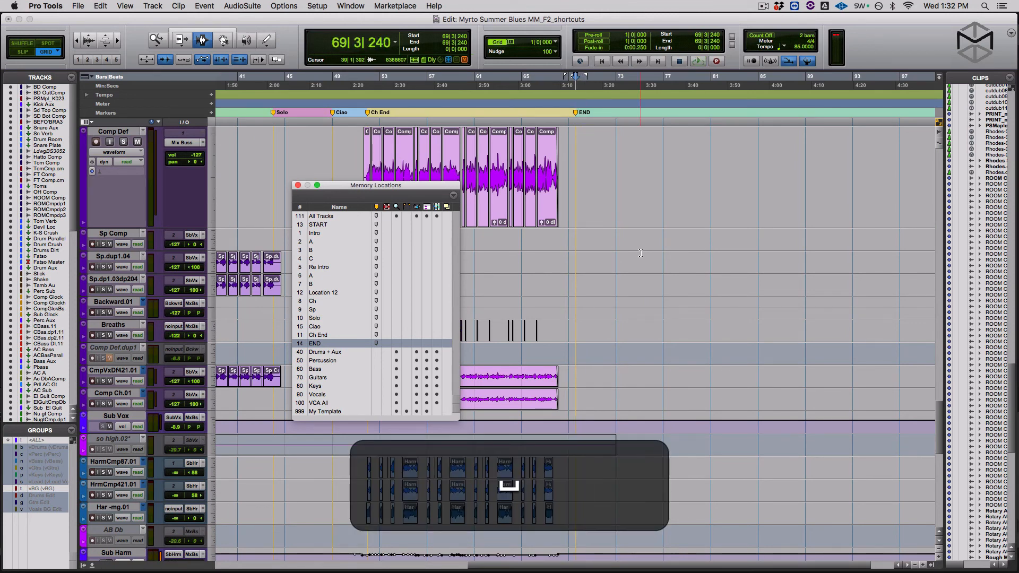
Recall memory location 11 (Ch End) by its number, play briefly from there, and close the Memory Locations window.
key("KP_Decimal")
key("KP_1")
key("KP_1")
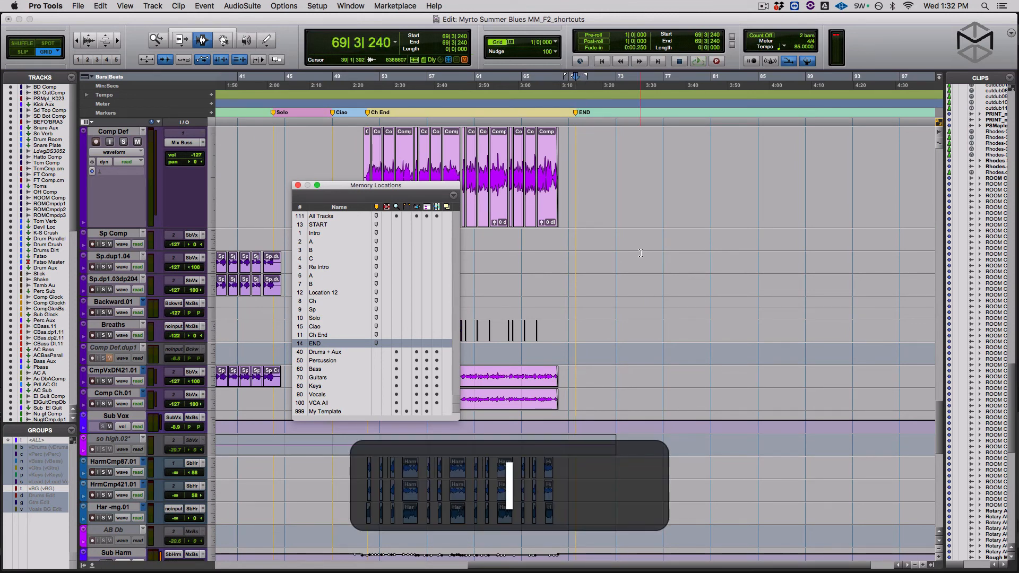
key("KP_Decimal")
key("space")
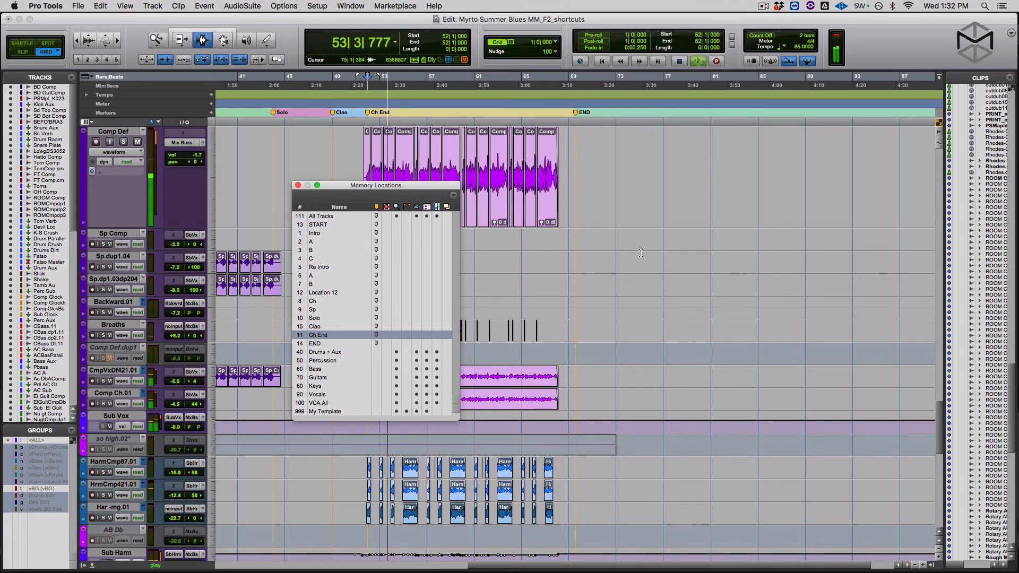
key("space")
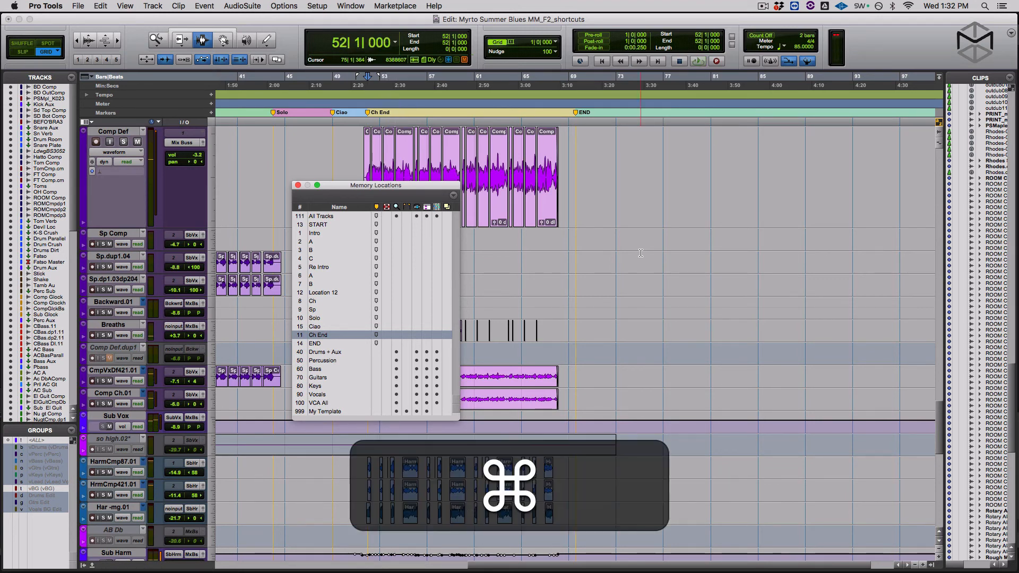
key("super+5")
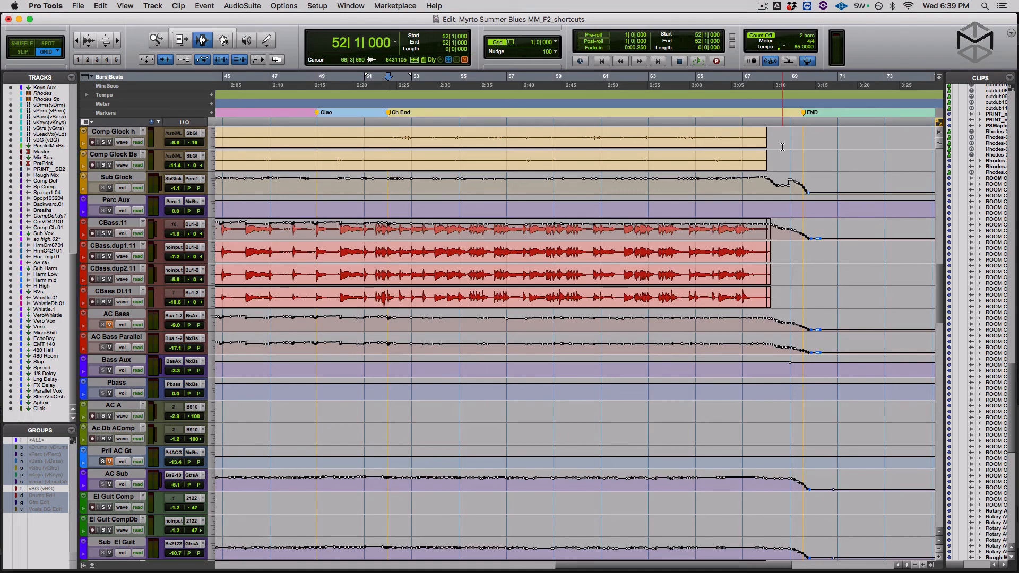
Show the Transport window to examine its count-off, meter and tempo controls, and hide it again.
key("super+1")
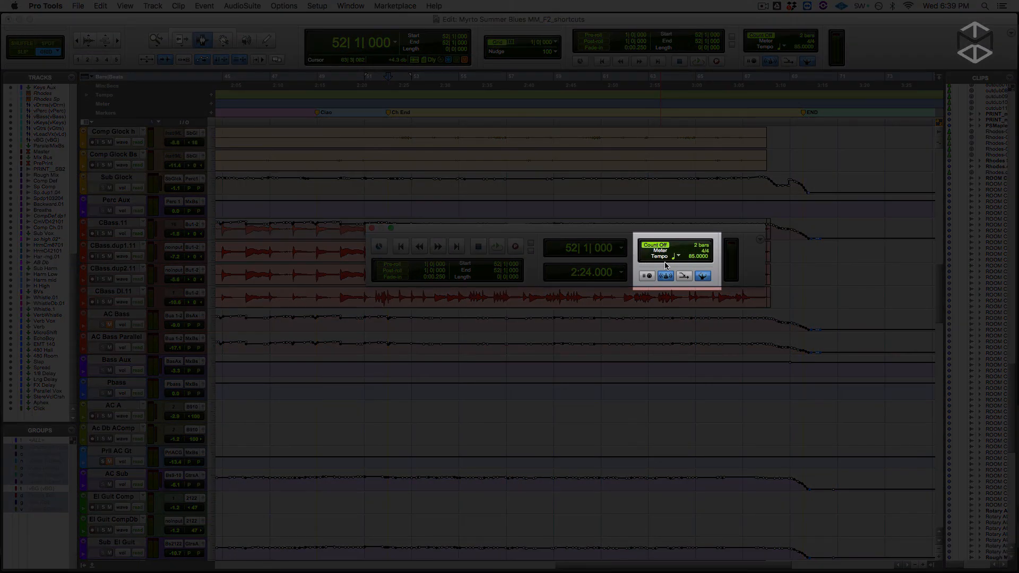
key("super+1")
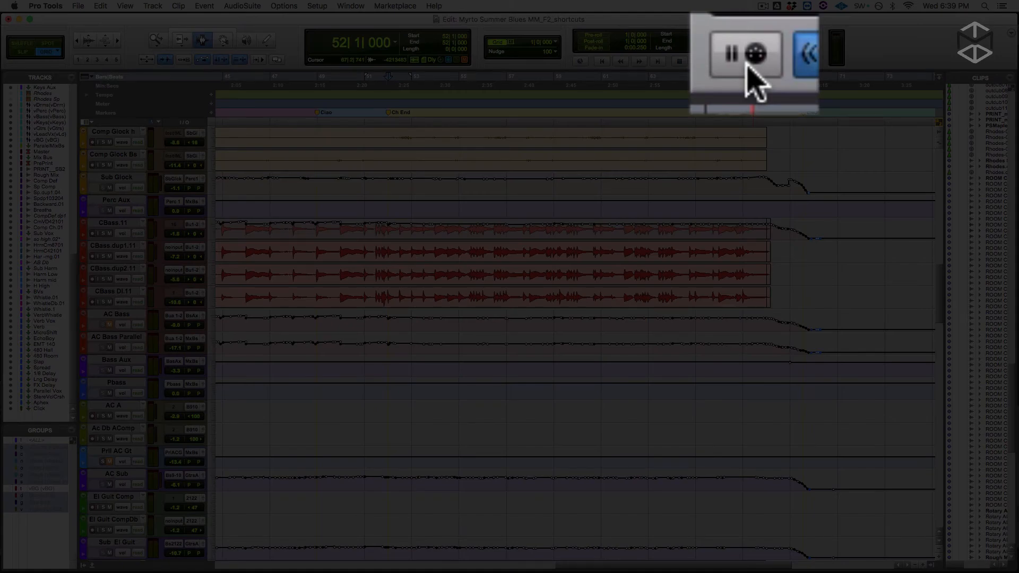
Switch the transport's Wait for Note option on and back off.
left_click(751, 60)
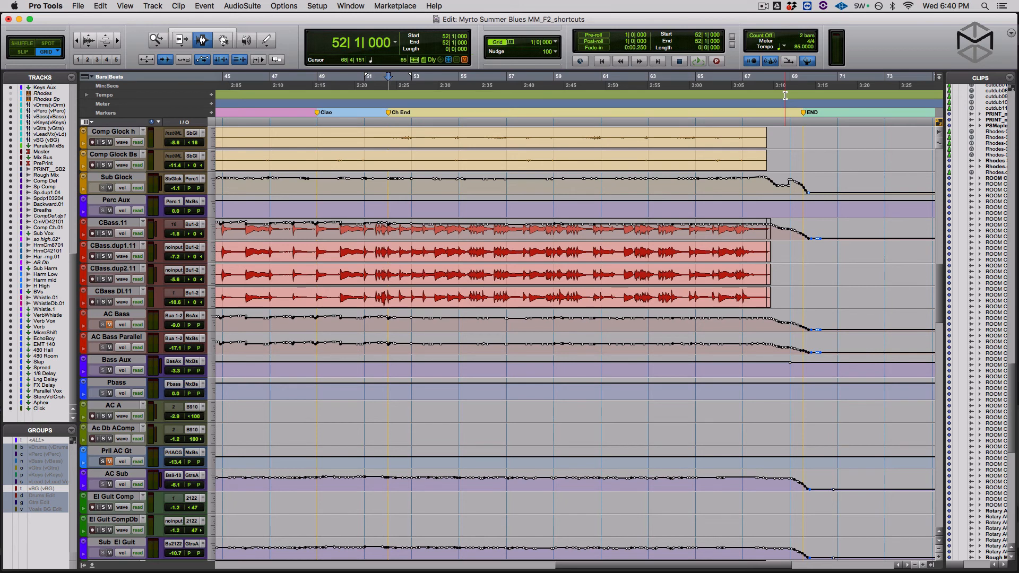
left_click(752, 61)
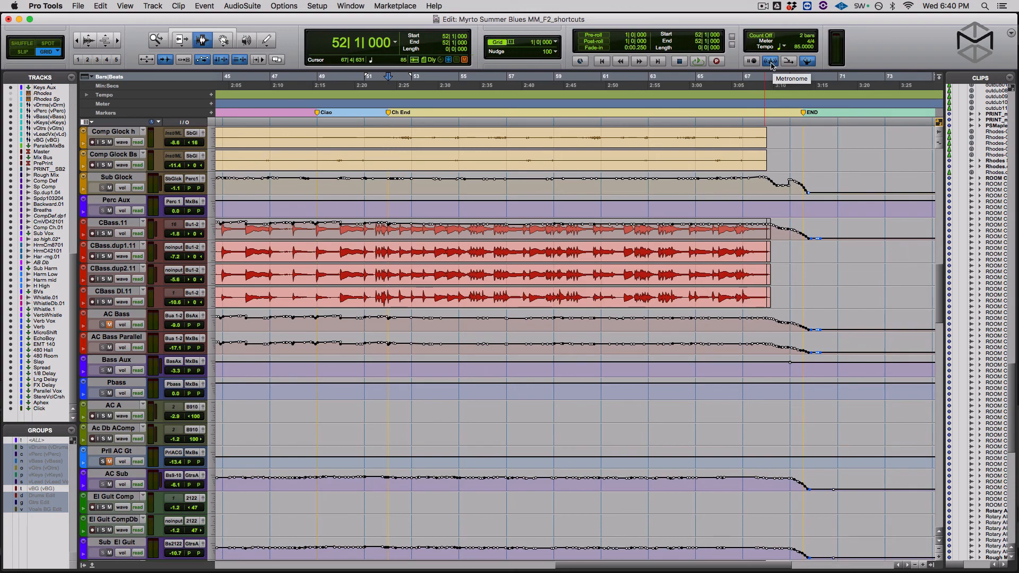
Hide the Click track found at the end of the session's tracks.
scroll(492, 274, "down", 10)
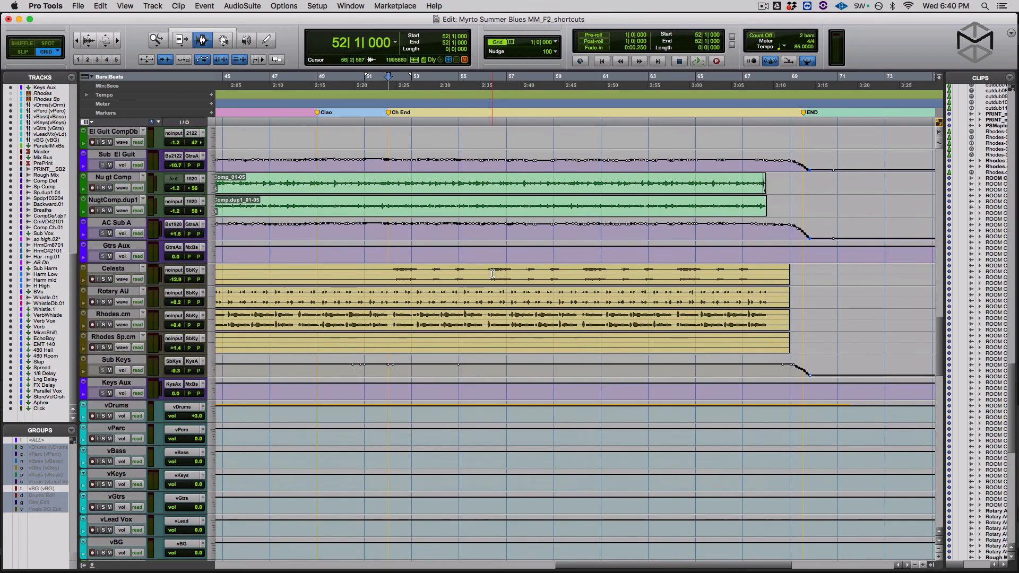
scroll(492, 274, "down", 15)
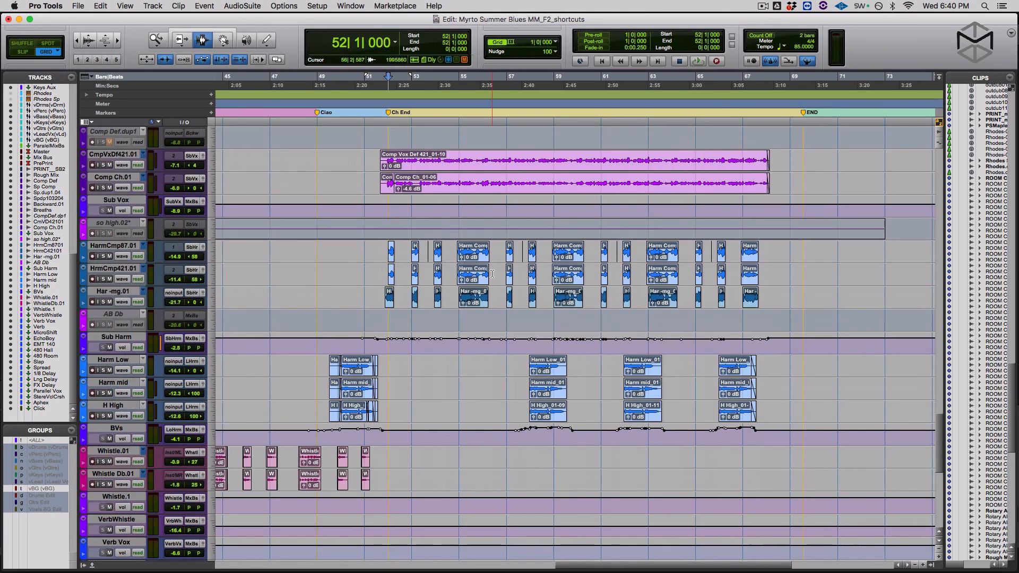
scroll(491, 274, "down", 10)
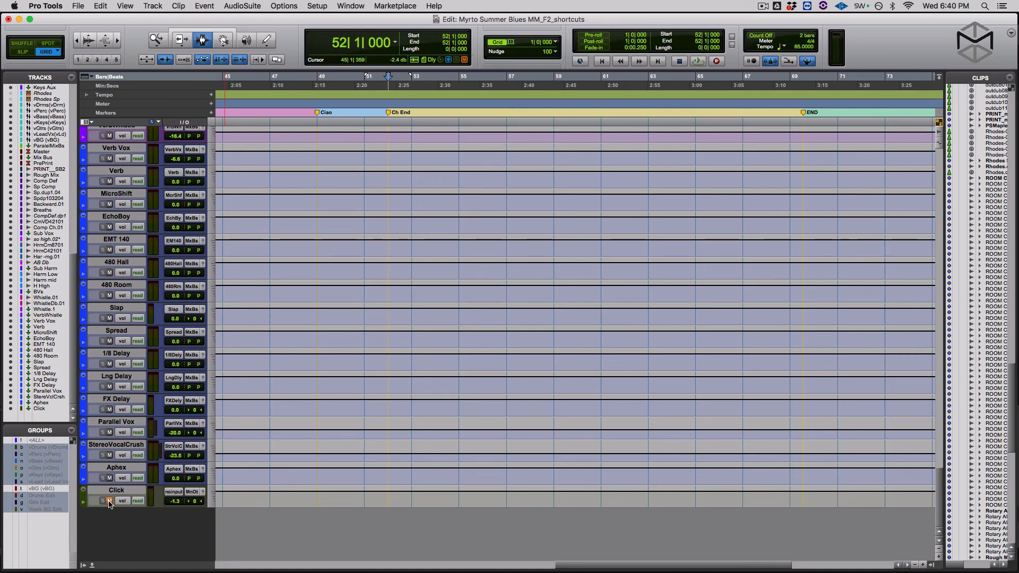
left_click(11, 409)
Look through all of the session's tracks, from the drums to the effect returns, with the Click track hidden.
scroll(39, 279, "up", 15)
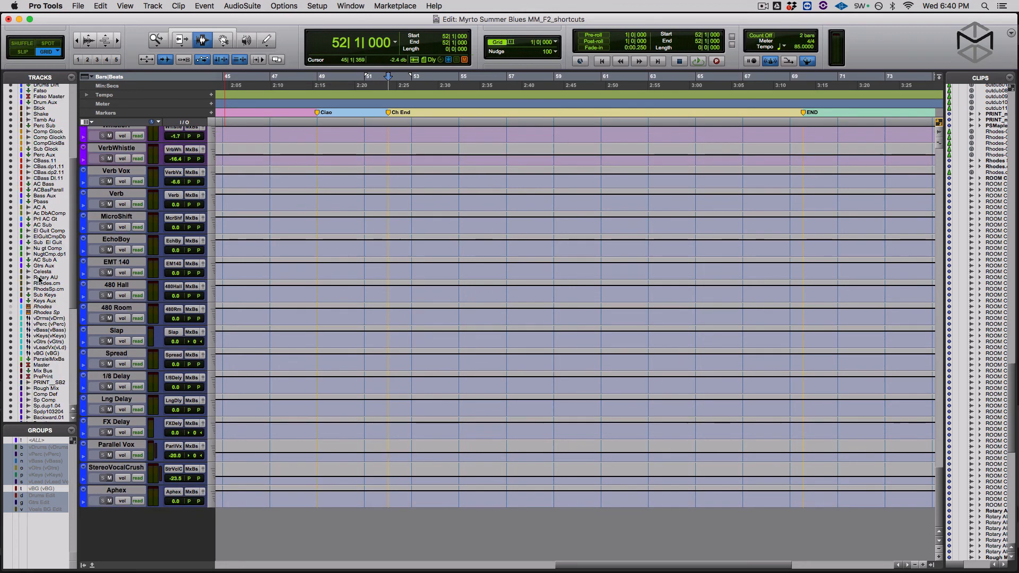
scroll(465, 379, "up", 20)
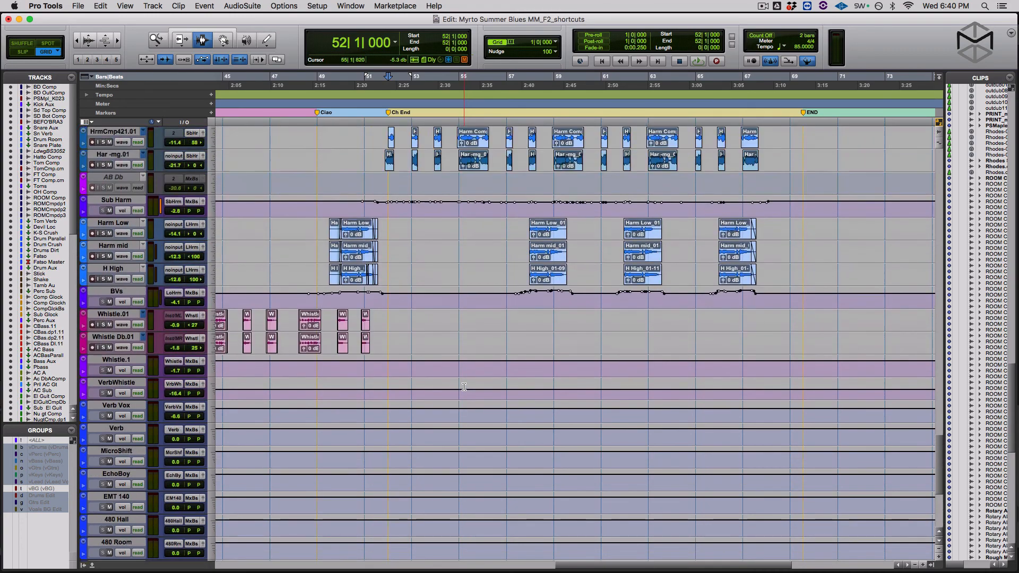
scroll(464, 386, "up", 20)
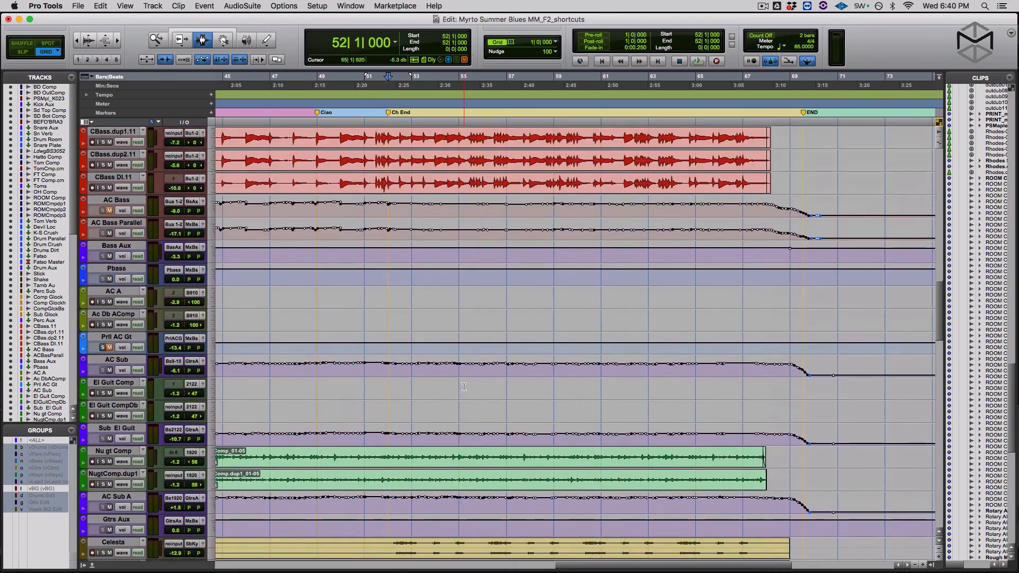
scroll(463, 387, "up", 15)
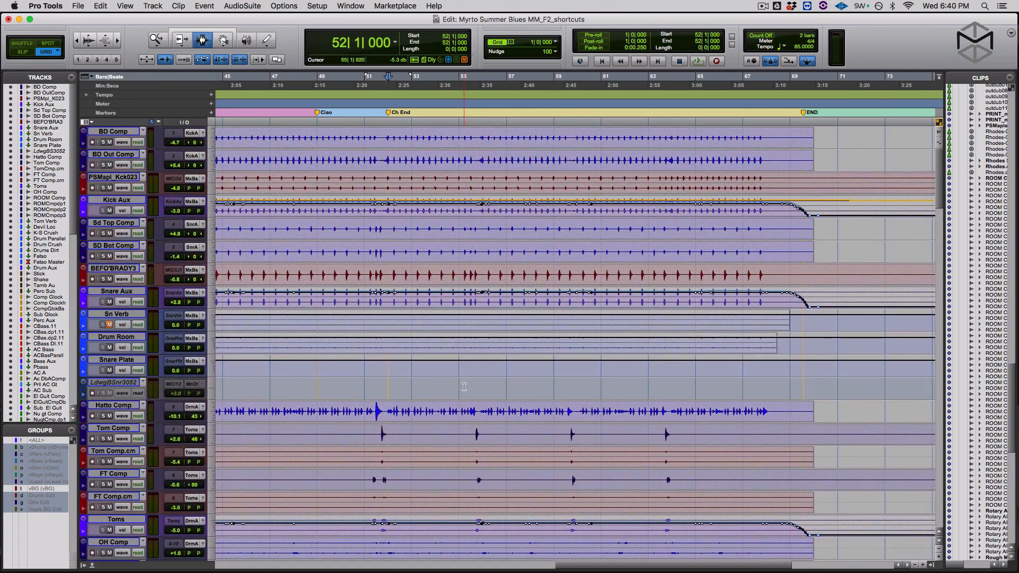
scroll(464, 387, "down", 20)
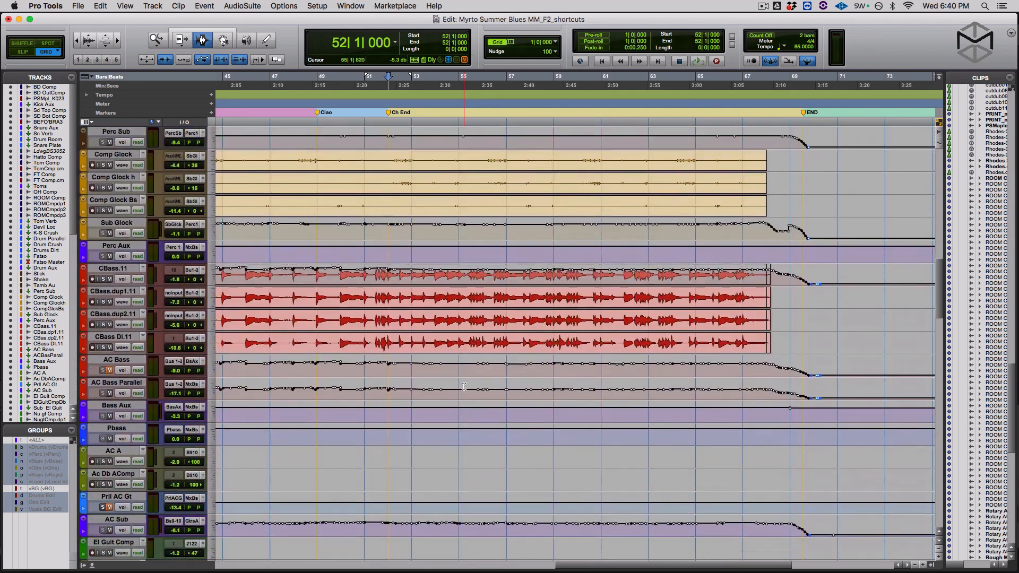
scroll(464, 386, "down", 20)
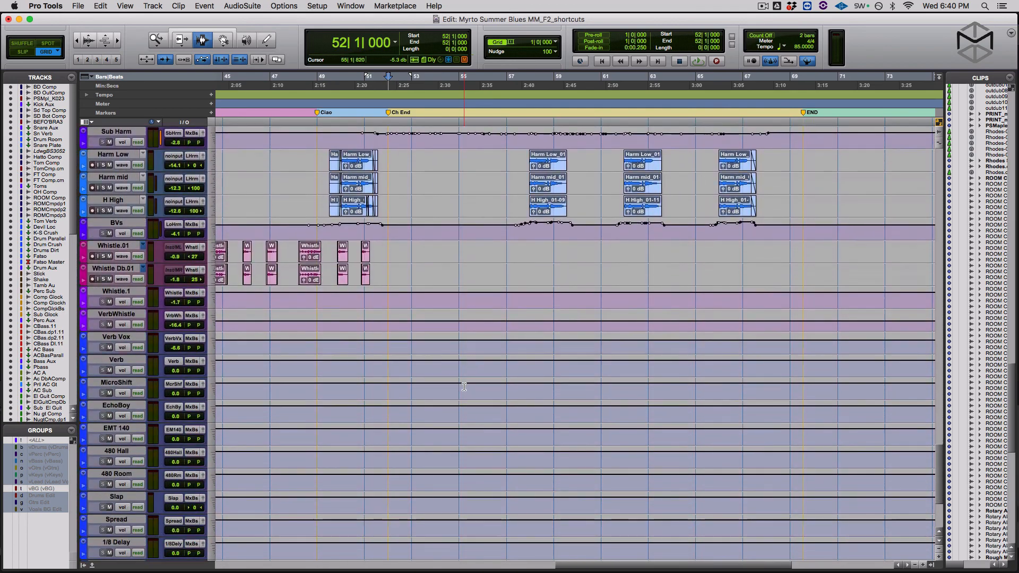
scroll(464, 387, "up", 1)
scroll(464, 386, "down", 1)
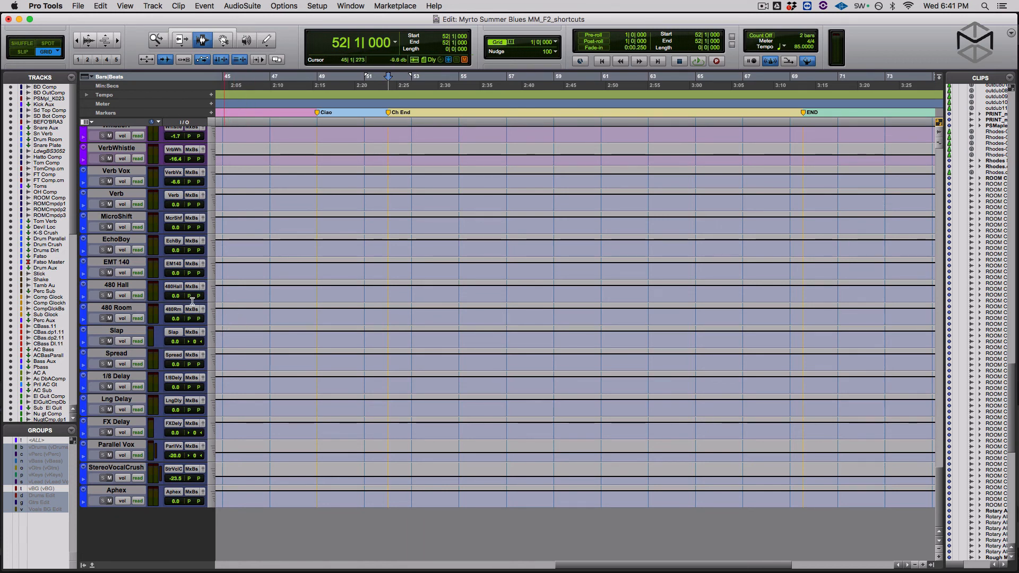
Show the hidden Click track in the Edit window again and unmute it.
scroll(56, 268, "down", 1)
scroll(56, 268, "down", 15)
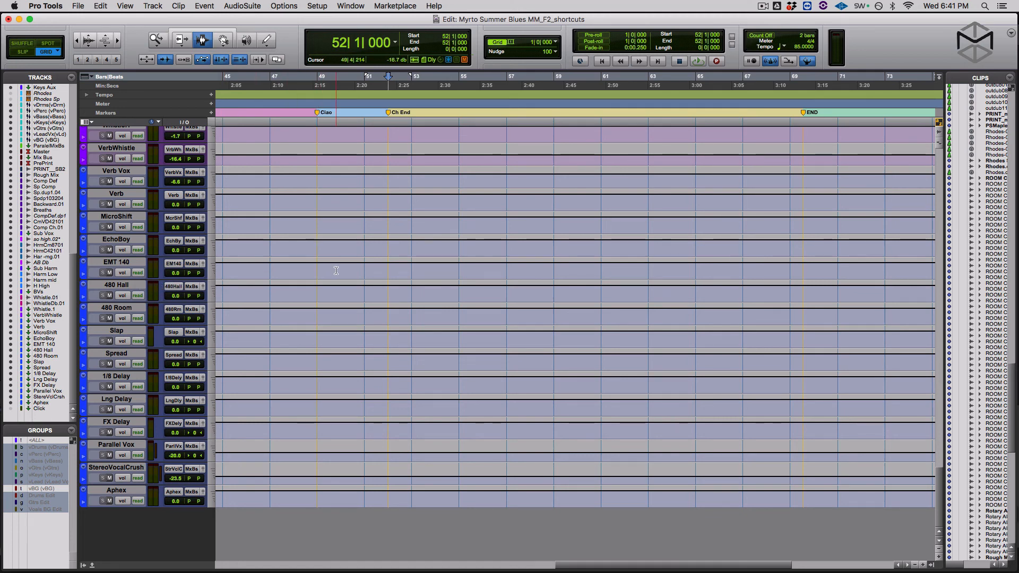
left_click(11, 409)
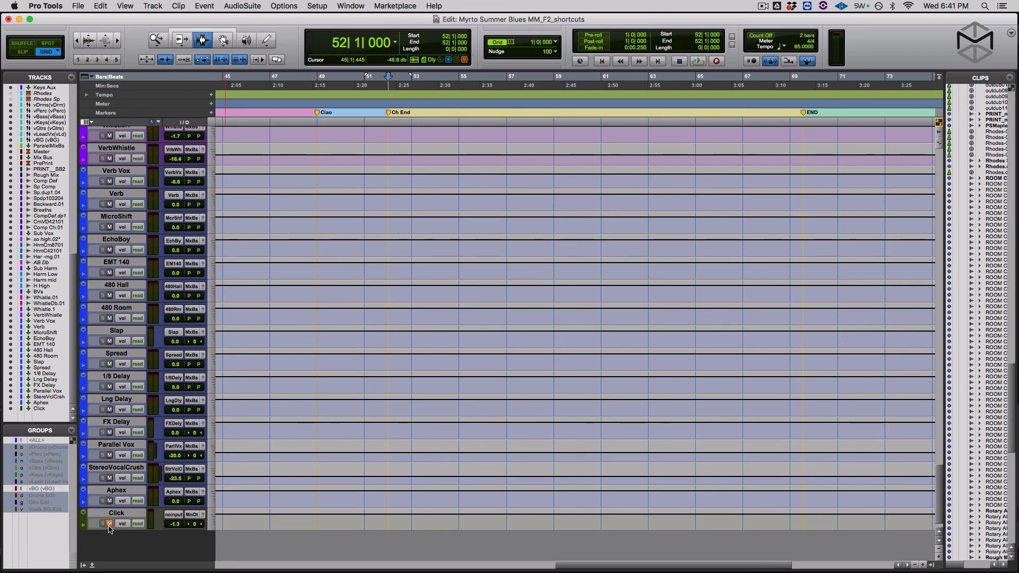
left_click(109, 524)
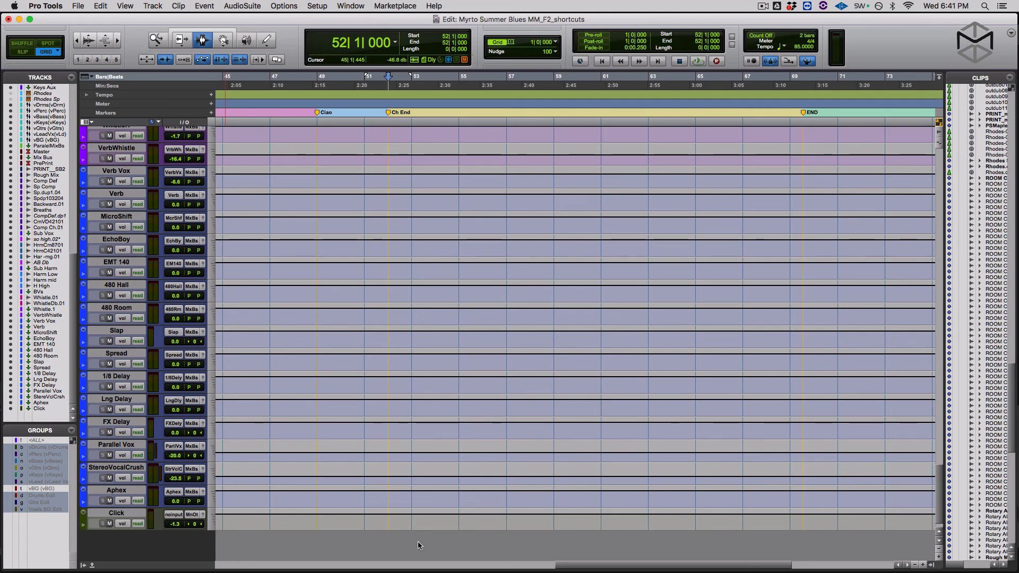
Toggle the metronome click off and back on while the transport is stopped.
key("KP_7")
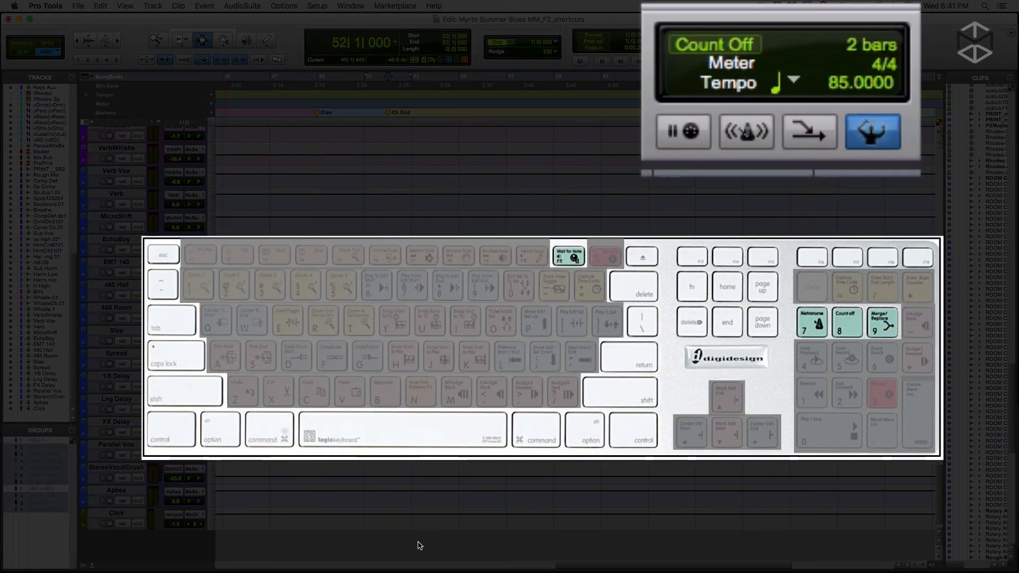
key("KP_7")
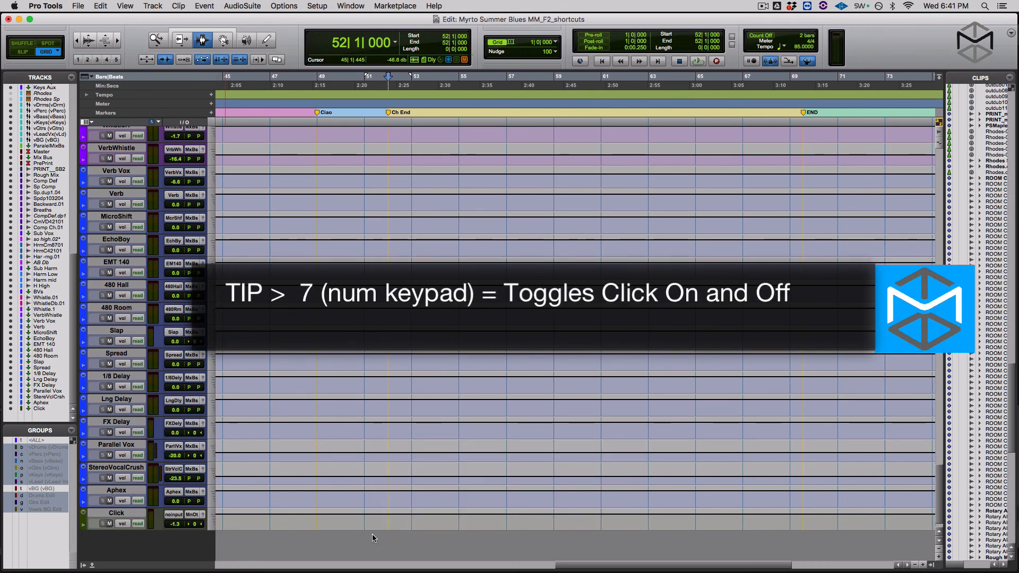
Play the session from bar 41 on the Mix Bus track, toggling the metronome off and on during playback, and stop.
scroll(450, 422, "up", 5)
scroll(451, 422, "up", 10)
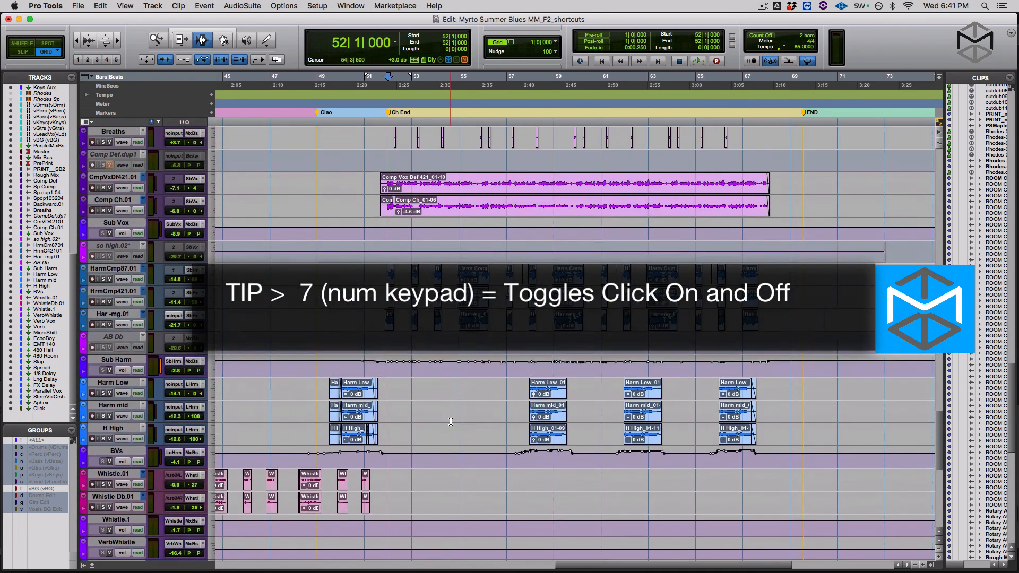
scroll(450, 422, "left", 5)
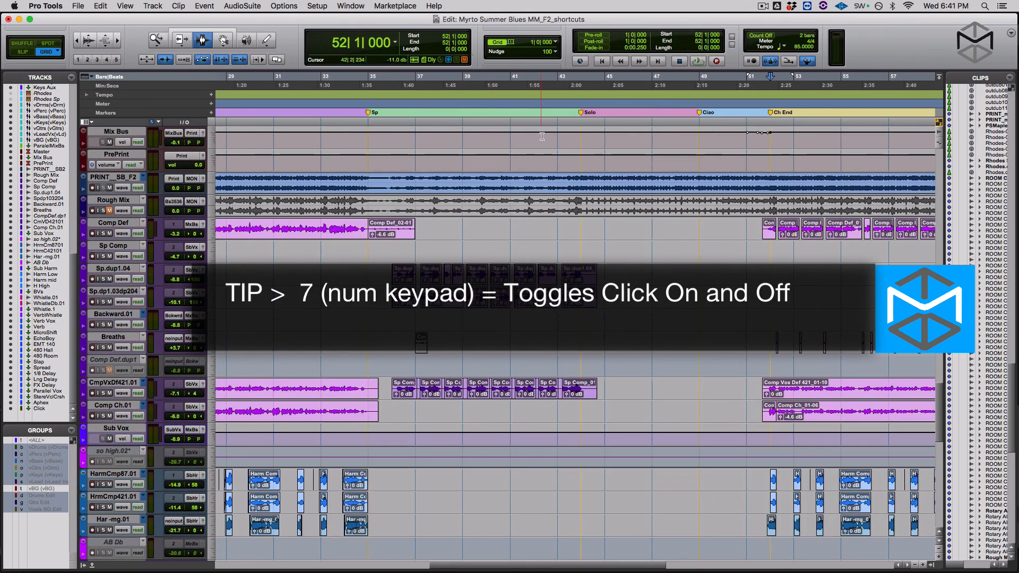
left_click(520, 132)
key("space")
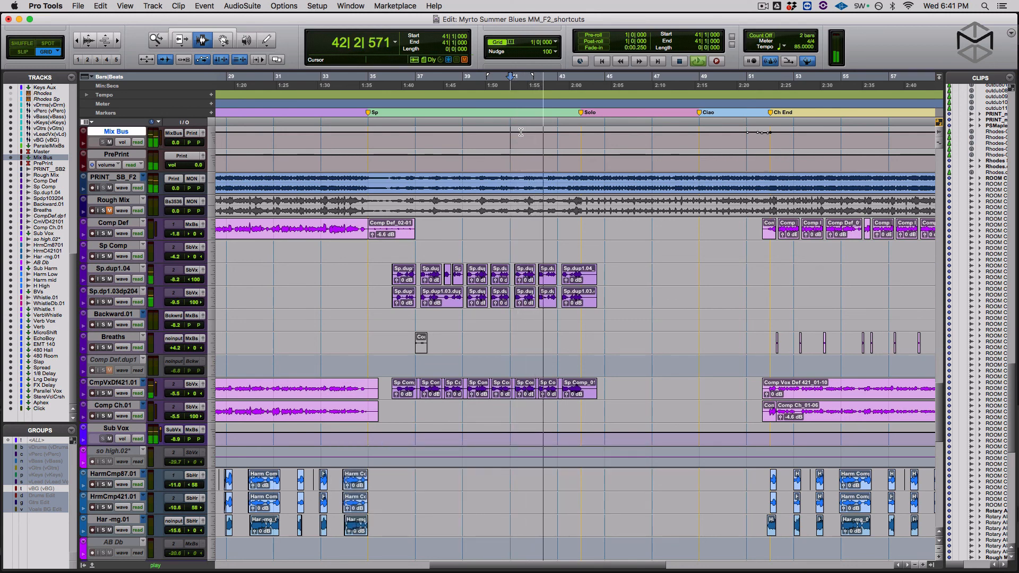
key("7")
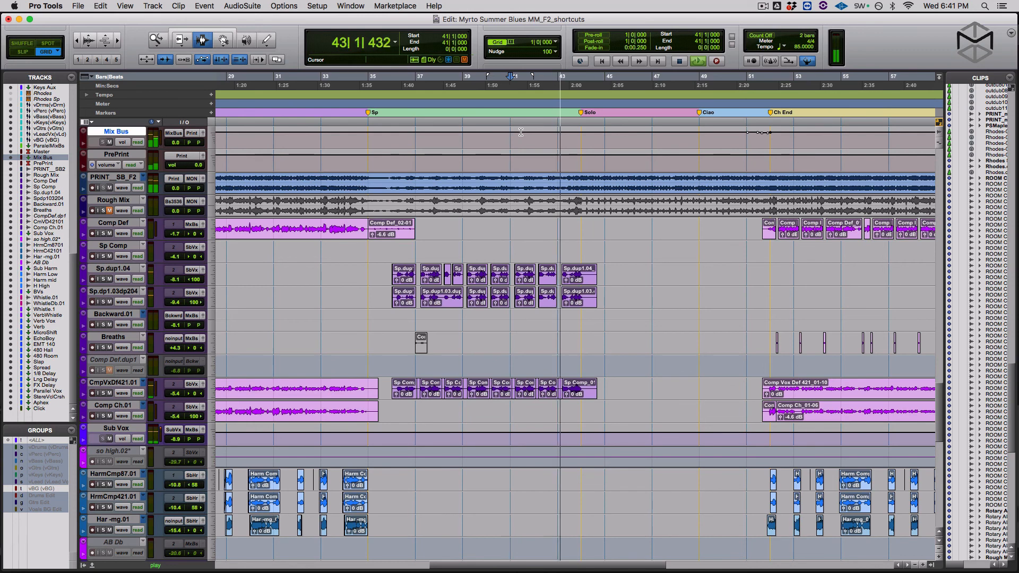
key("7")
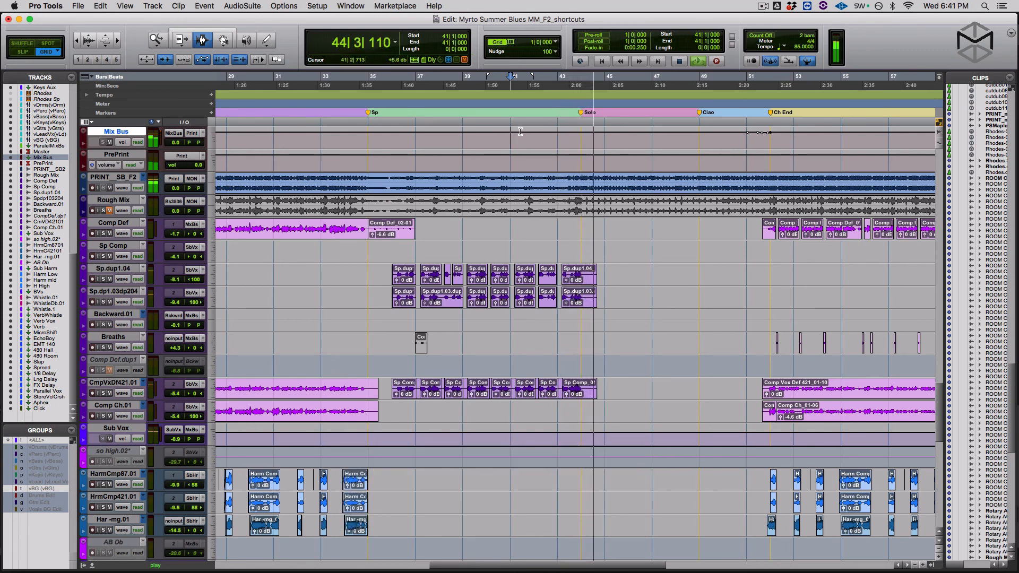
key("space")
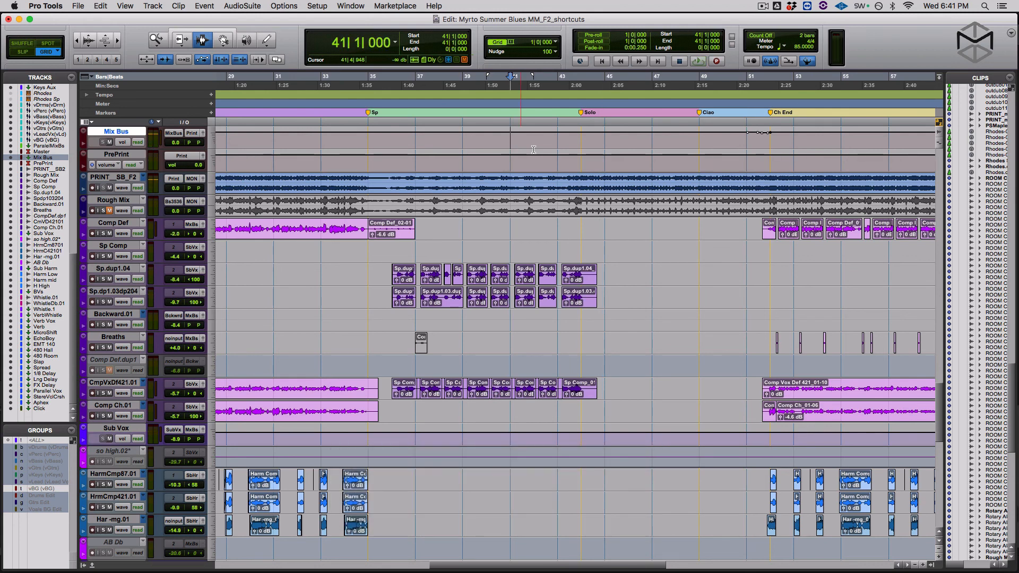
Toggle MIDI Merge on and off several times, leaving it switched on.
scroll(357, 265, "down", 10)
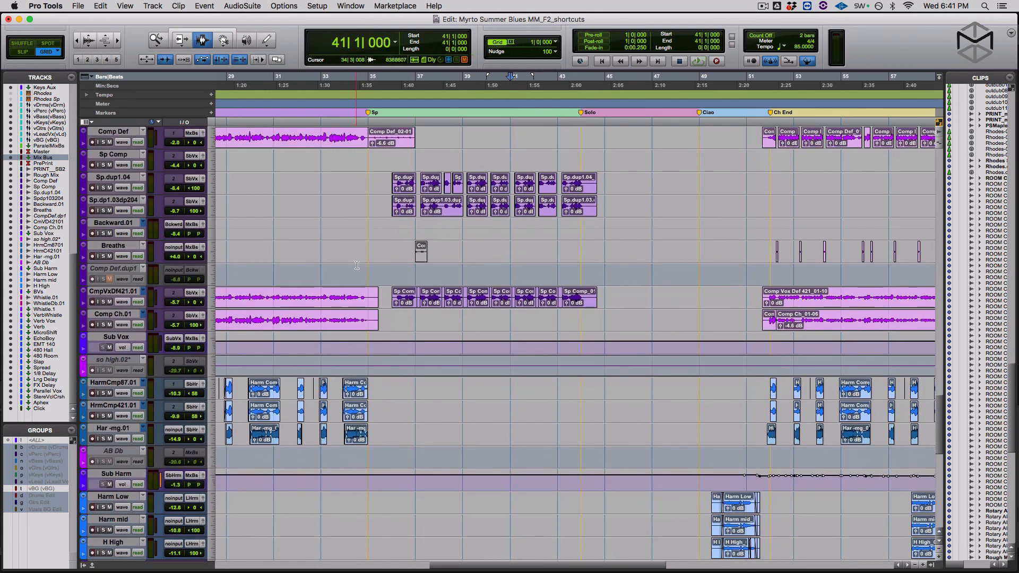
scroll(356, 265, "down", 3)
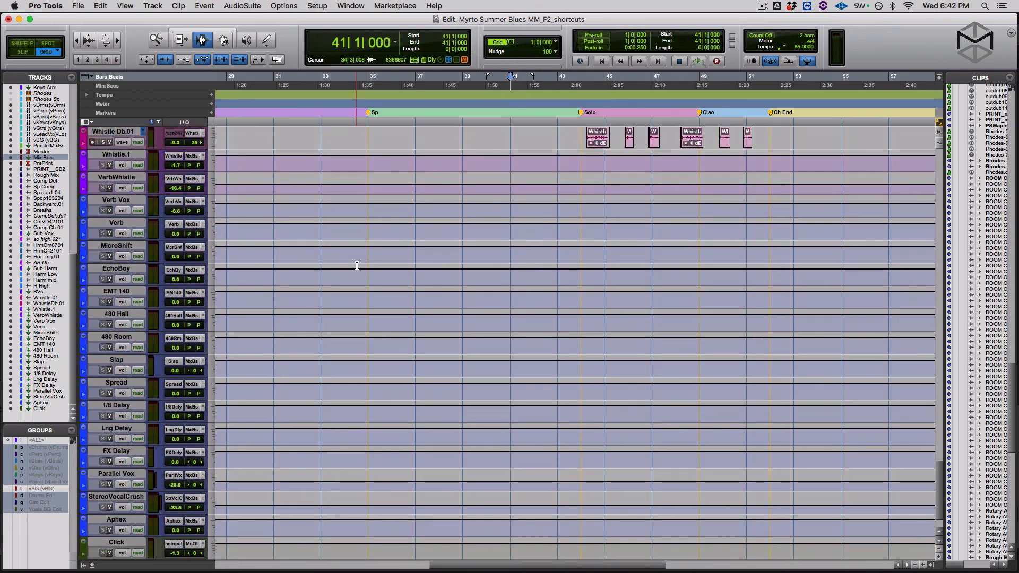
scroll(434, 285, "up", 20)
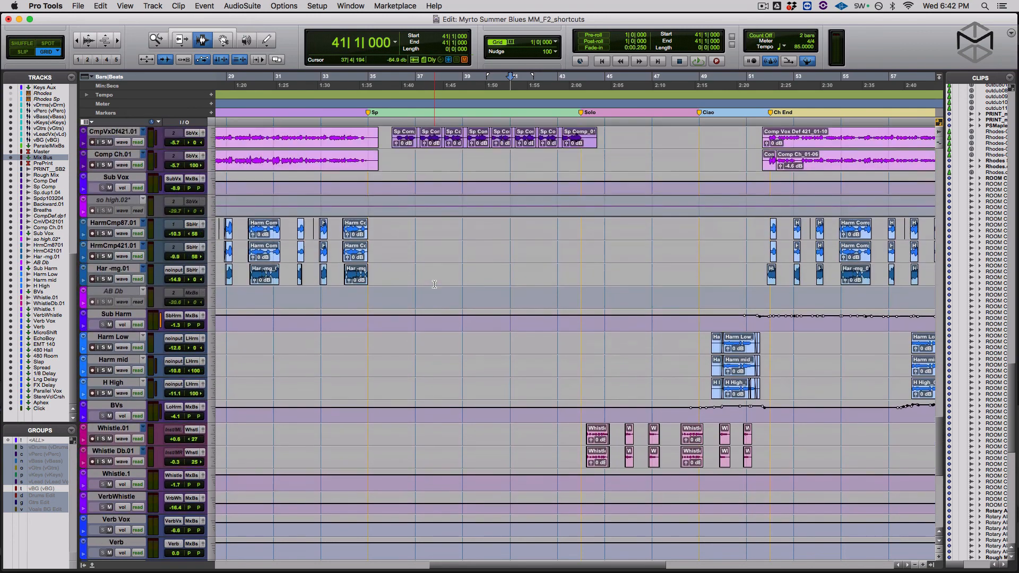
scroll(456, 296, "down", 12)
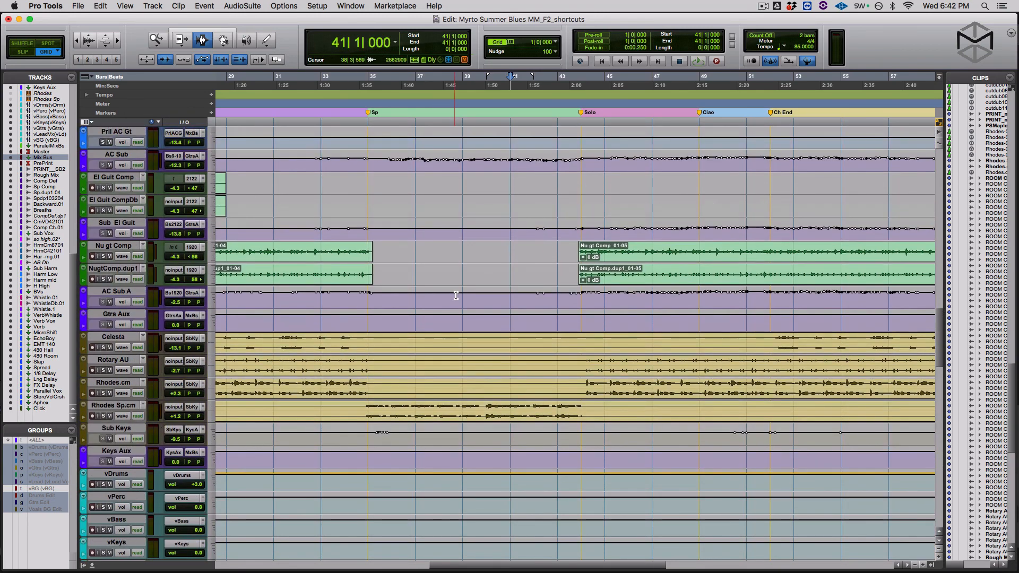
scroll(456, 295, "right", 10)
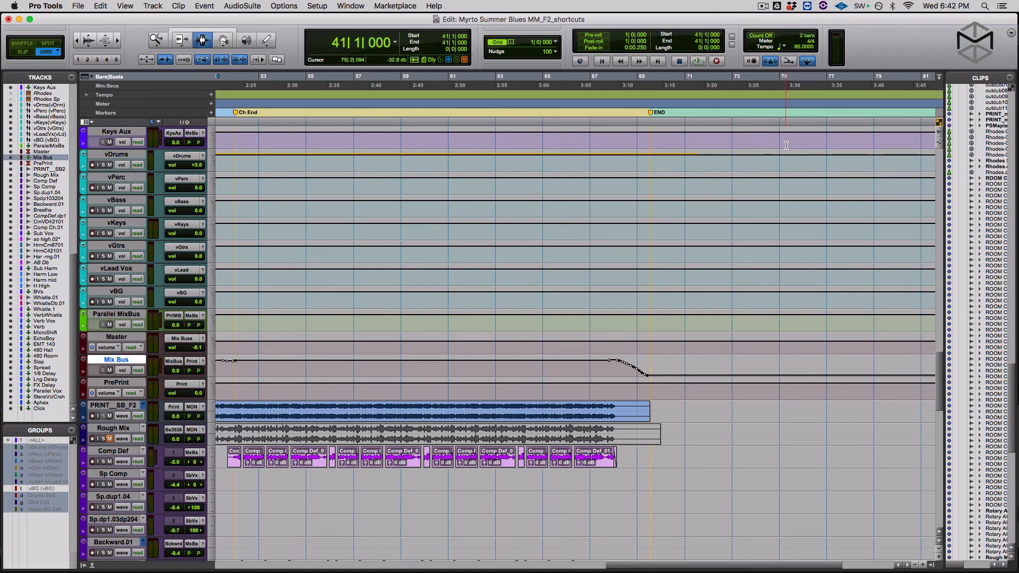
key("9")
key("9")
key("9")
key("9")
key("9")
key("9")
key("9")
Switch Count Off on and back off.
key("8")
key("8")
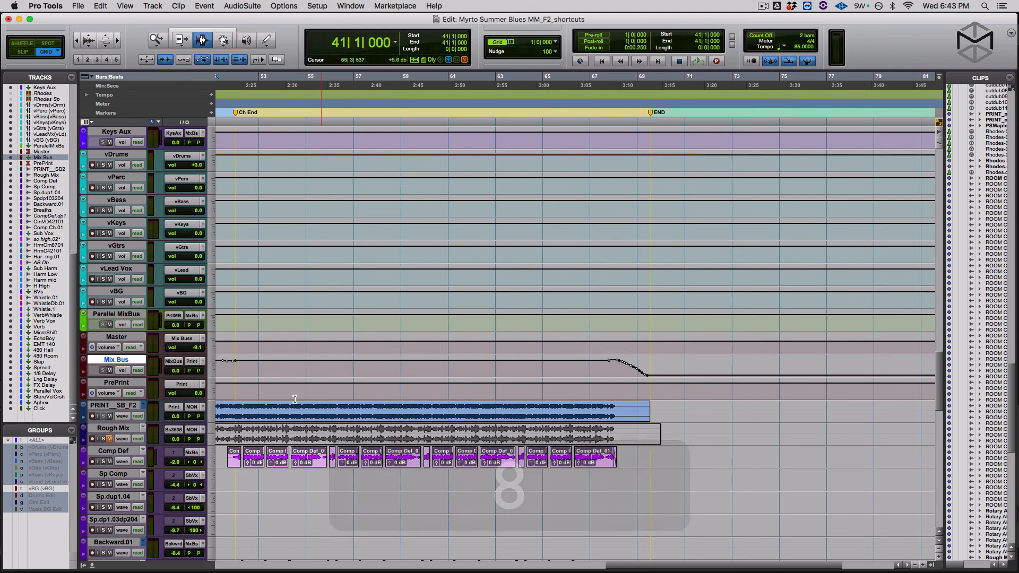
Select the PRINT__SB_F2 track, increase its height and record-enable it.
left_click(123, 405)
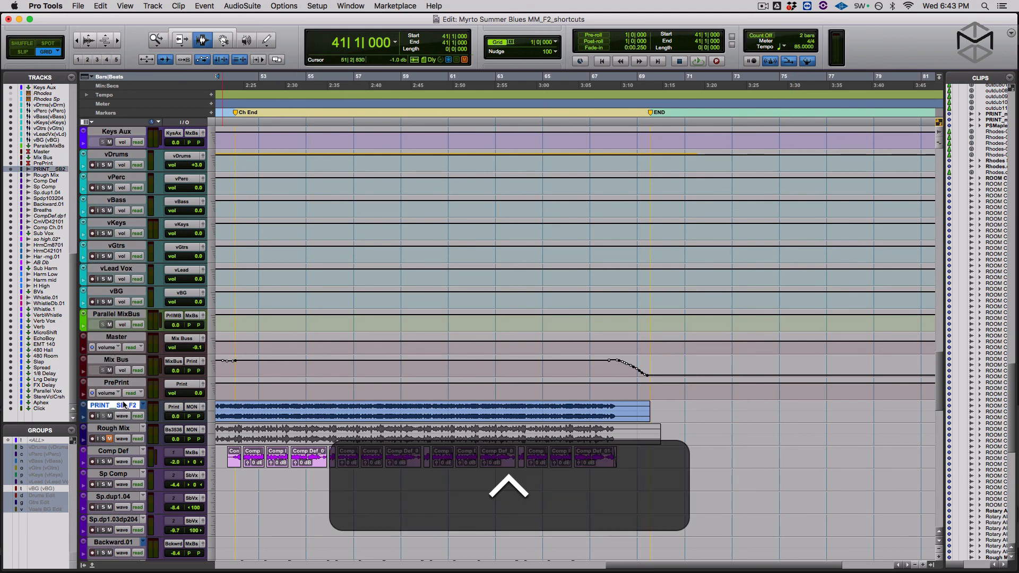
key("ctrl+Up")
key("ctrl+Up")
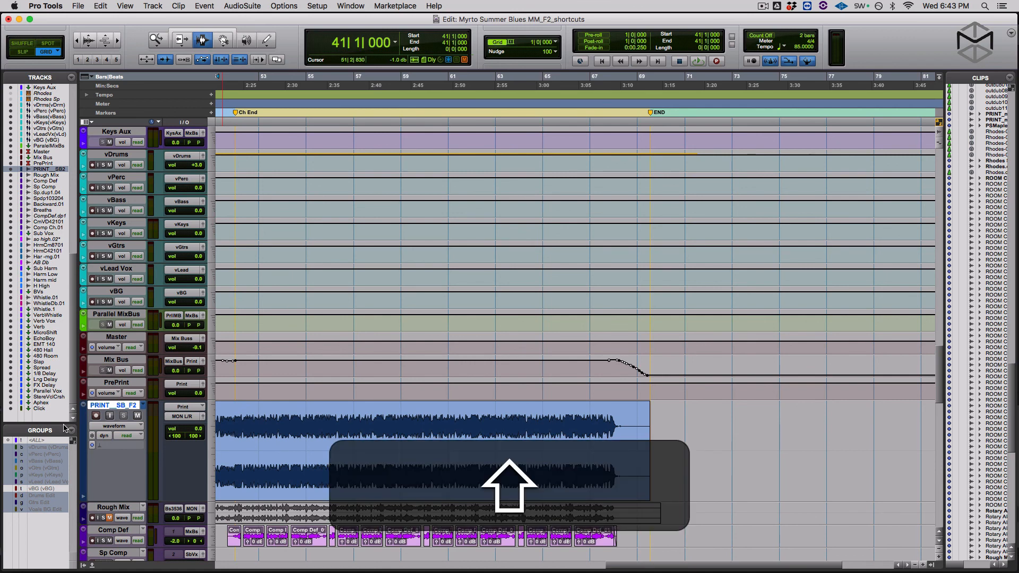
key("shift+r")
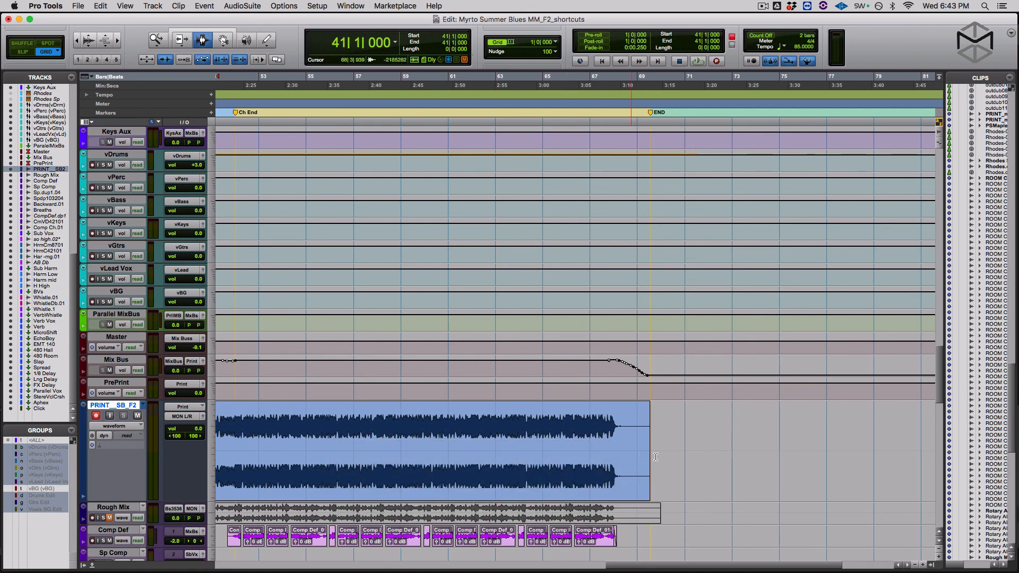
Record briefly on the PRINT__SB_F2 track from bar 71 without a count-off, and undo the recording.
left_click(684, 428)
key("3")
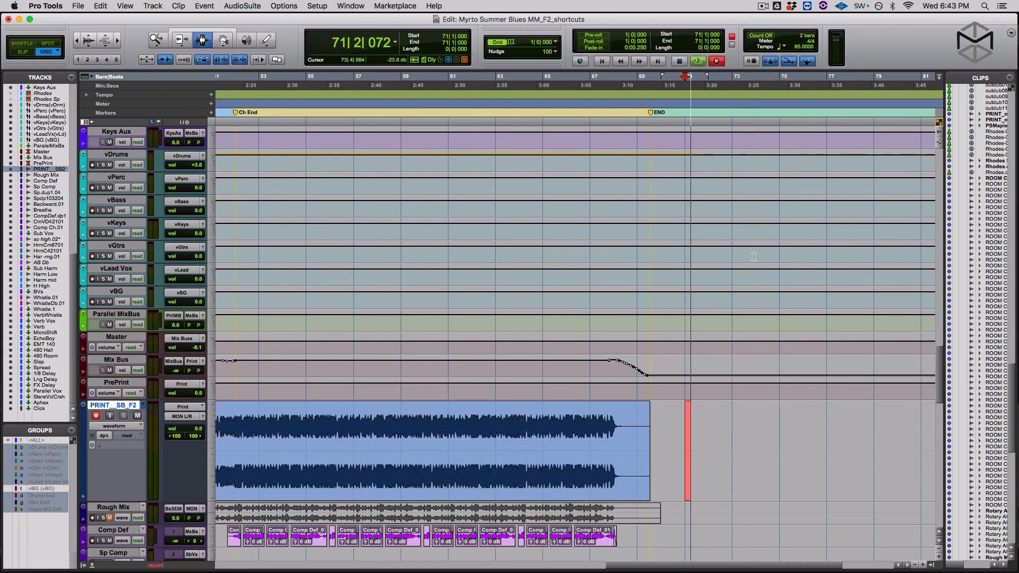
key("space")
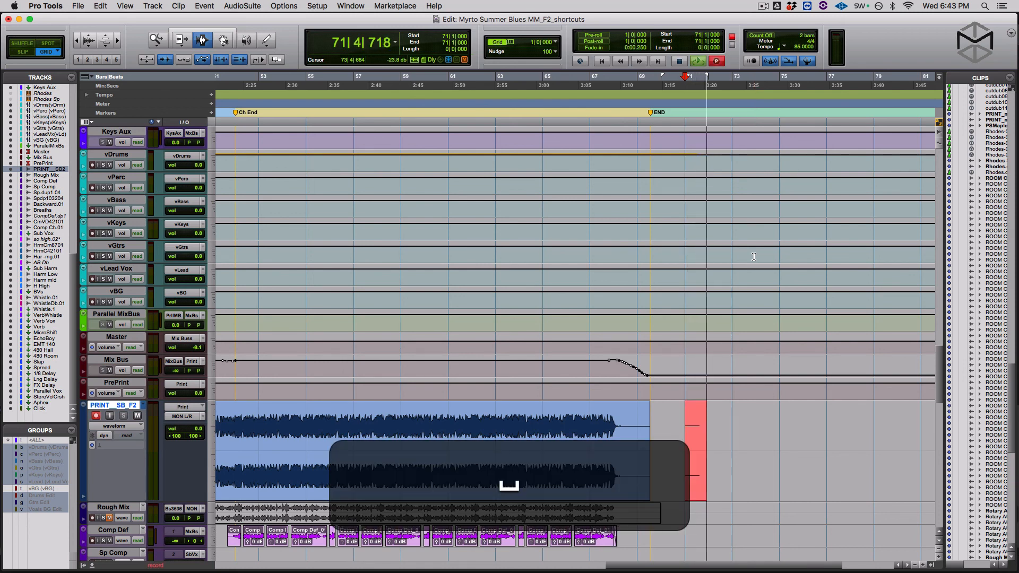
key("super+z")
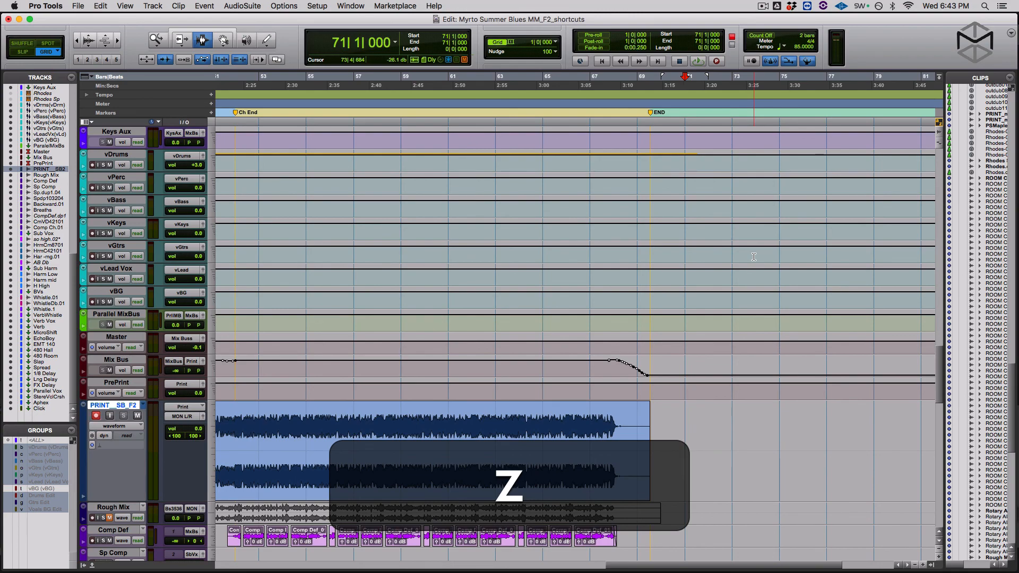
Enable Count Off and start recording on the PRINT__SB_F2 track from bar 71.
key("8")
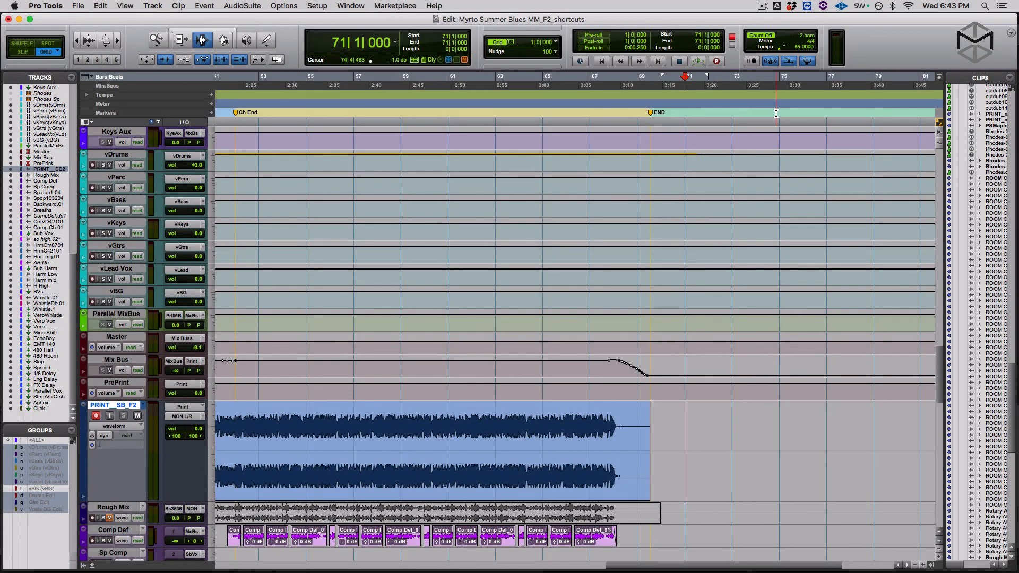
key("3")
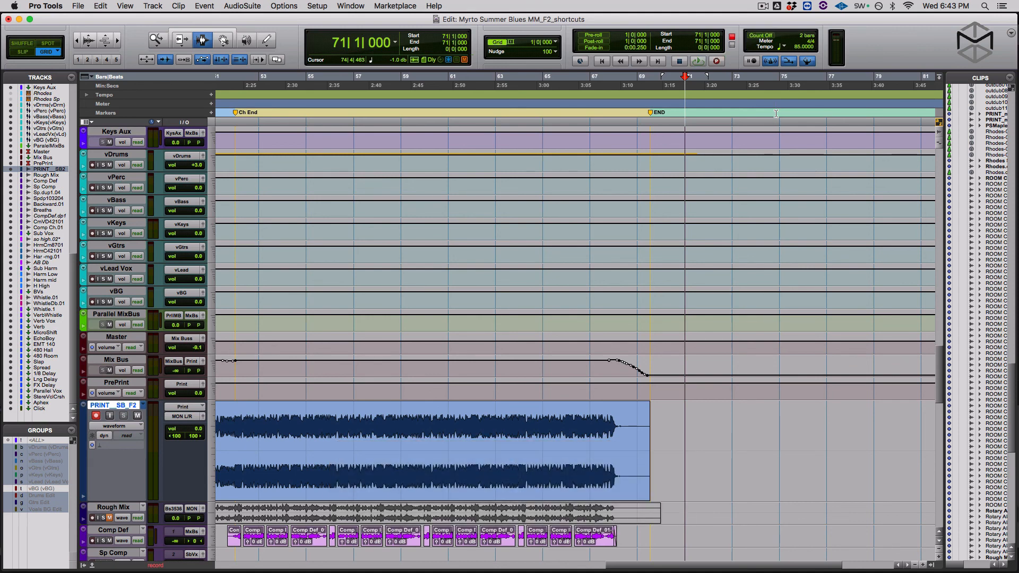